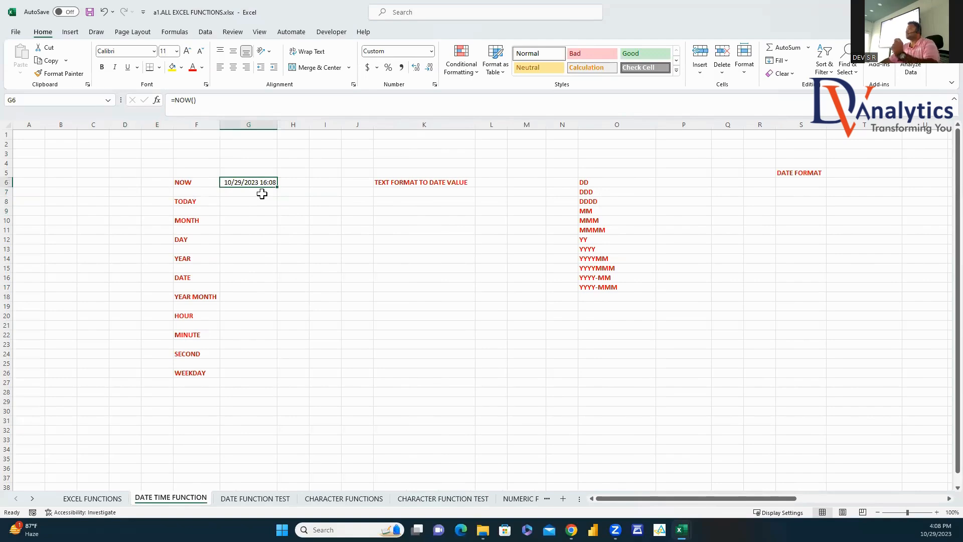
Step: Enter =TODAY() in G8 and =MONTH(TODAY()) in G10, showing 10/29/2023 and 10
click(234, 203)
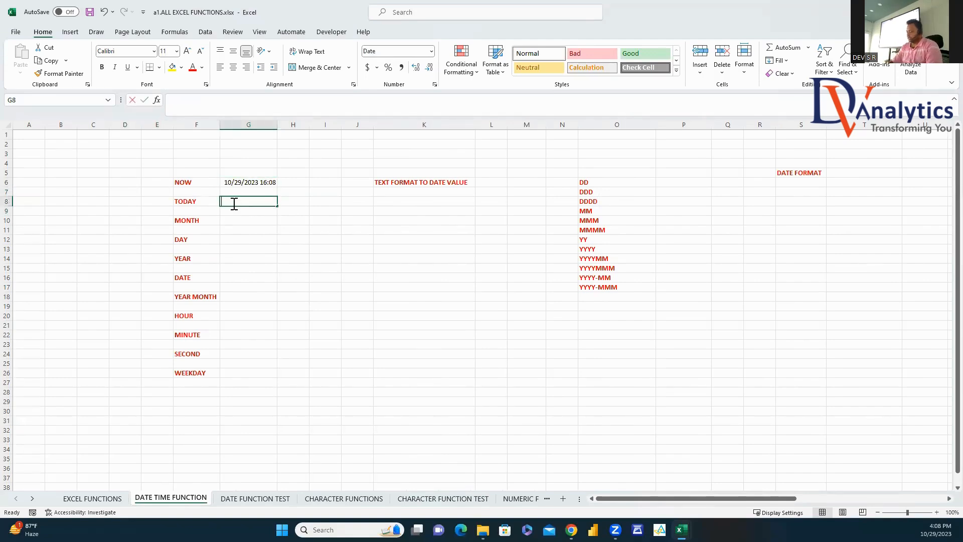
text(=TODAY()
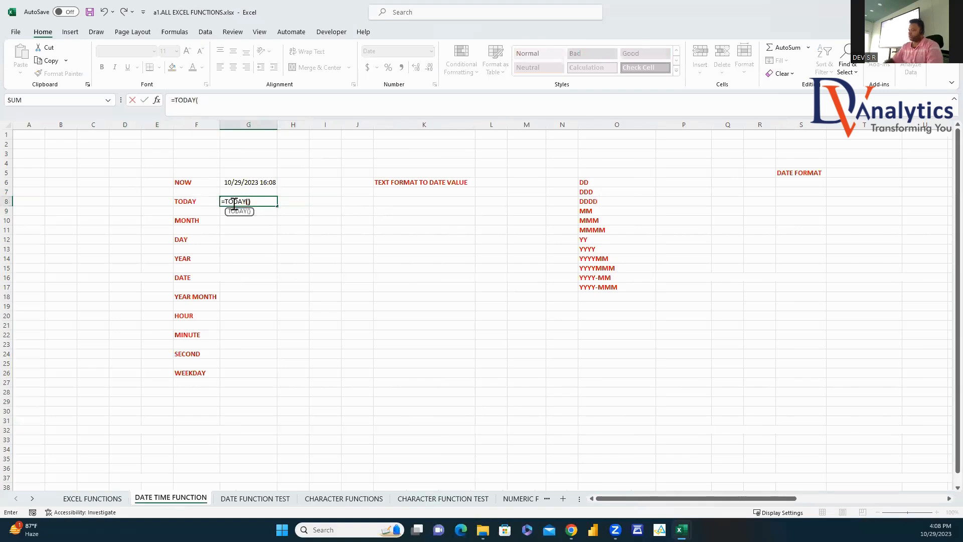
key(Return)
click(253, 204)
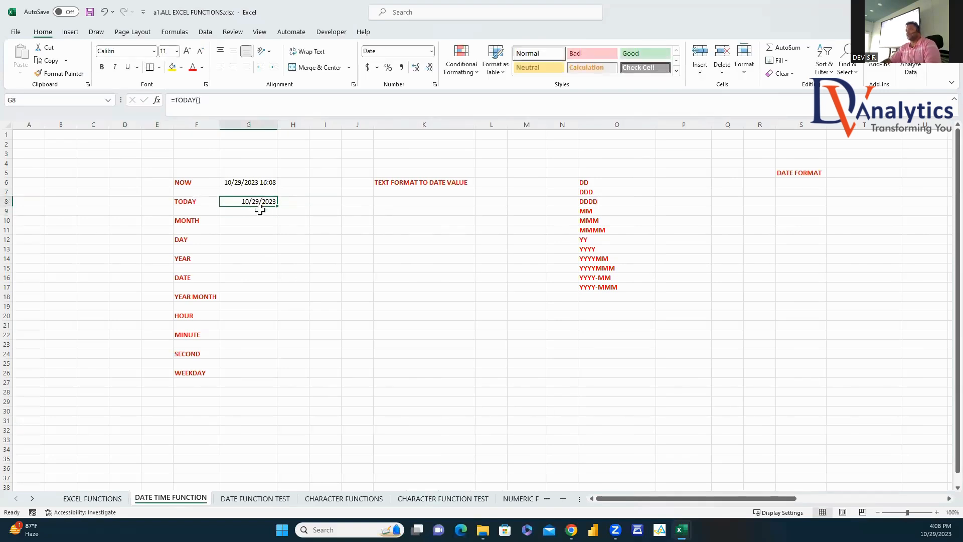
click(257, 219)
text(=M)
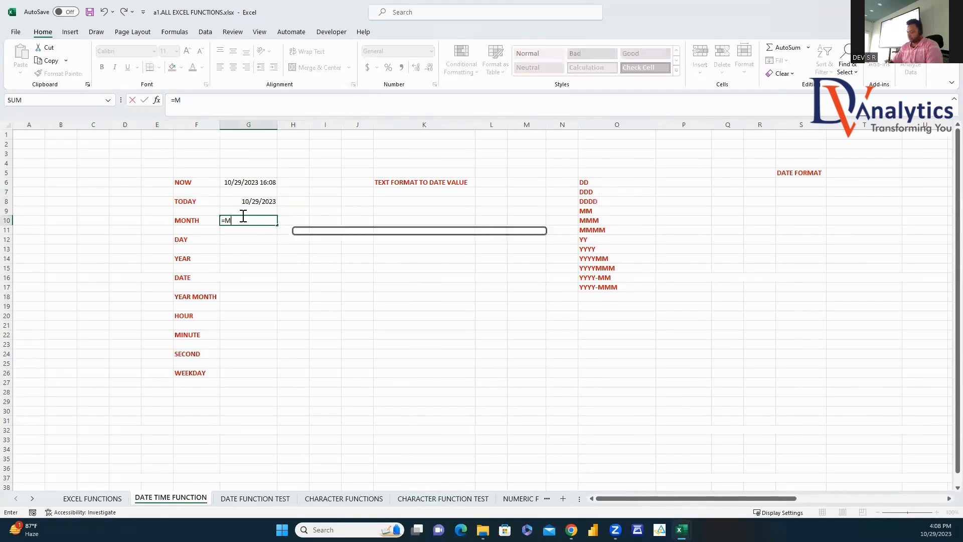
text(ONTH()
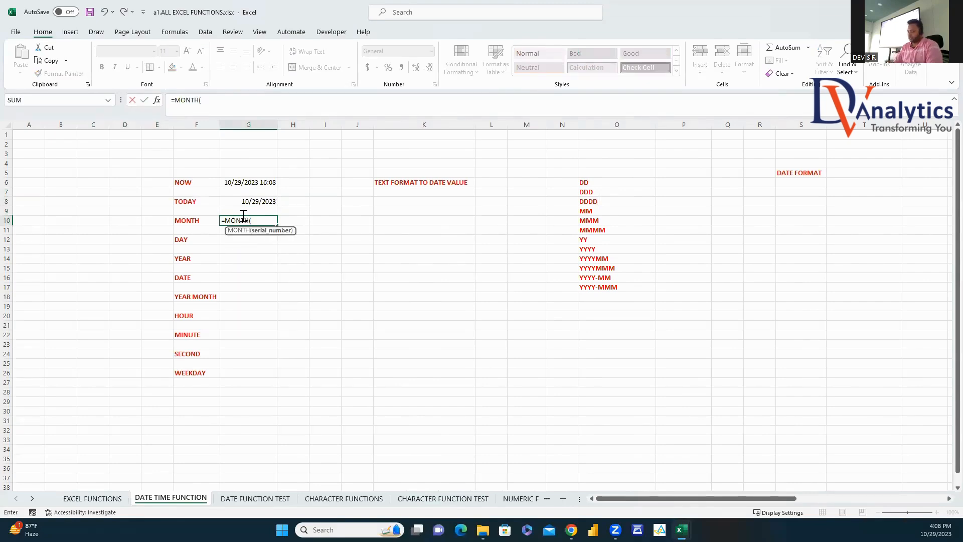
text(TODAY)
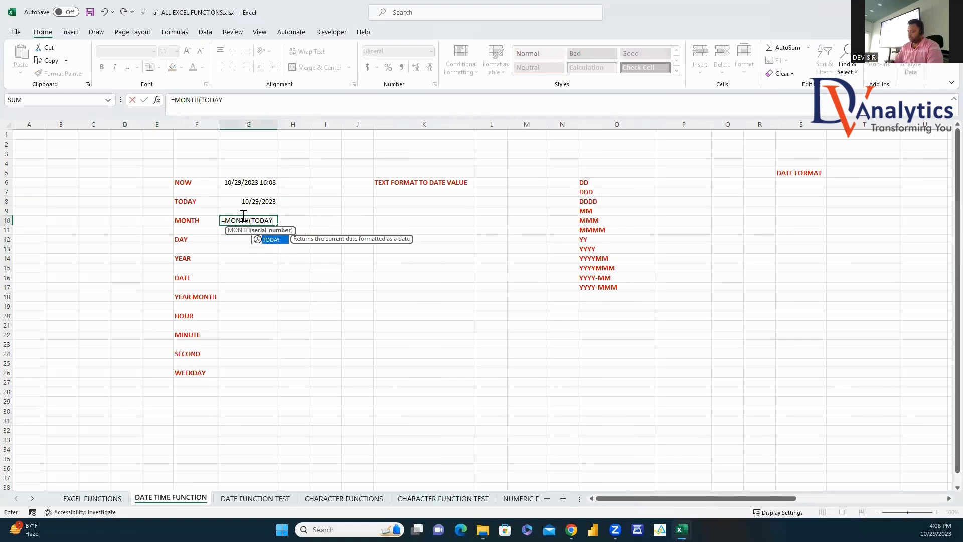
text(()))
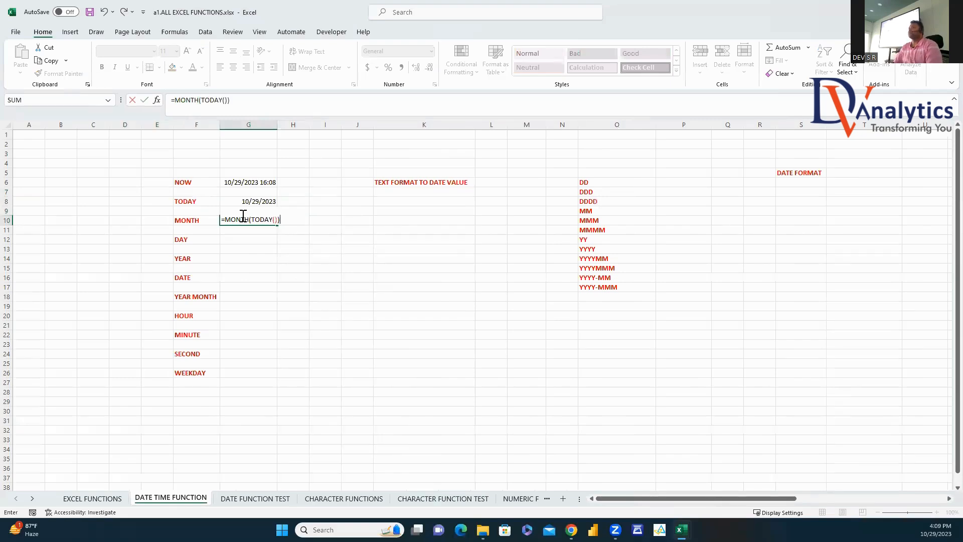
key(Return)
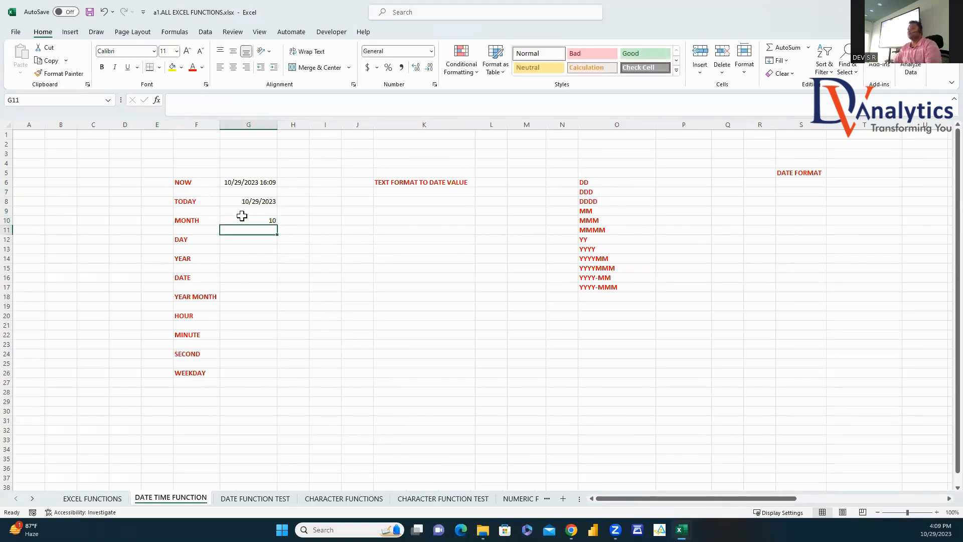
click(269, 221)
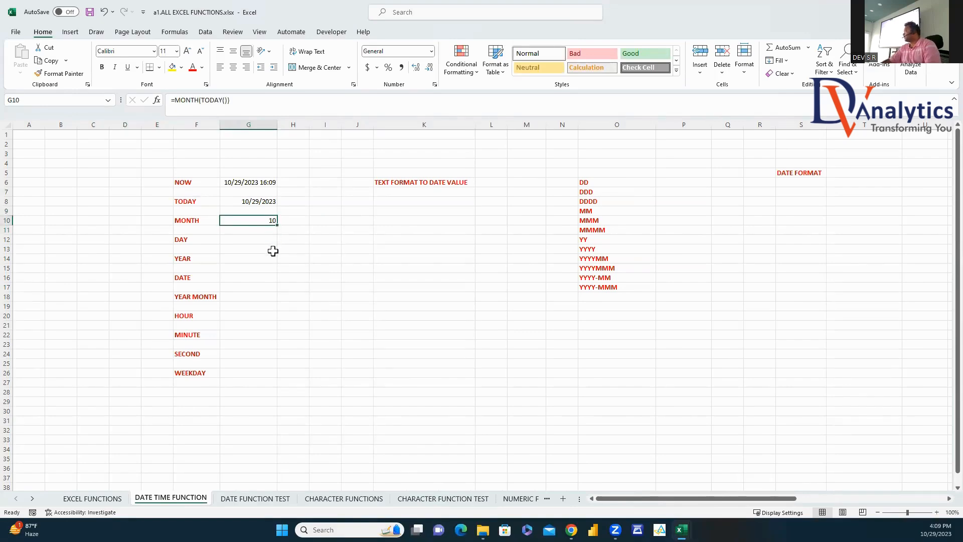
Step: Extract day 29 and year 2023 with =DAY(G8) in G12 and =YEAR(G8) in G14
click(255, 243)
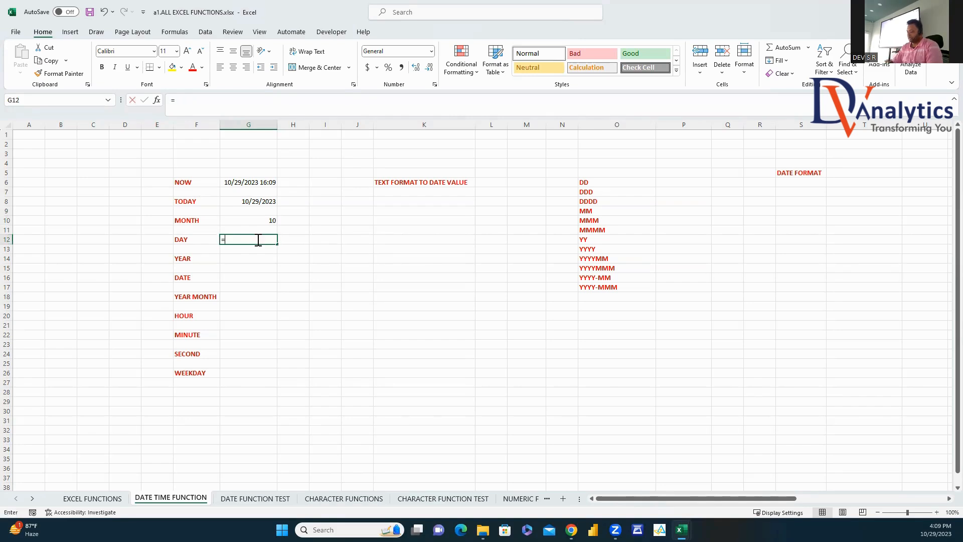
text(=DAY()
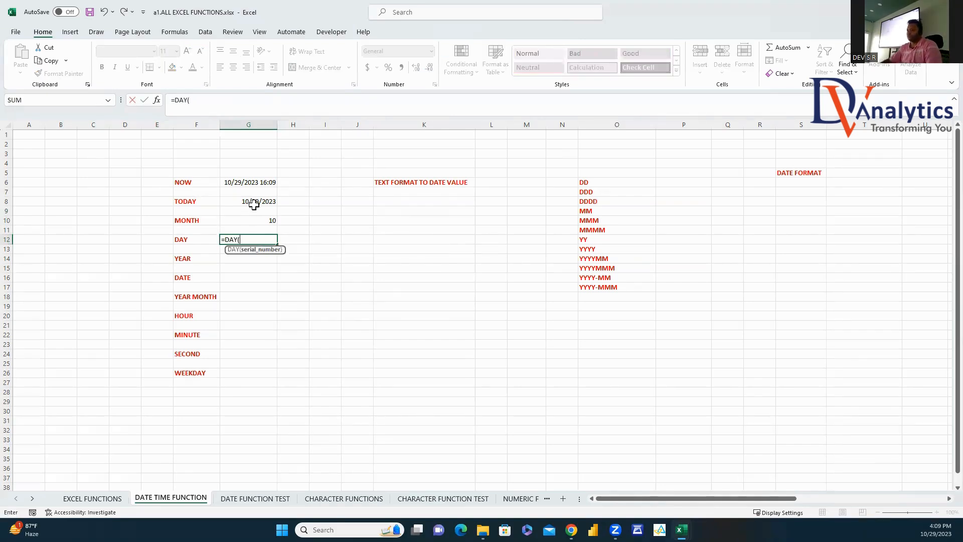
click(254, 204)
key(Return)
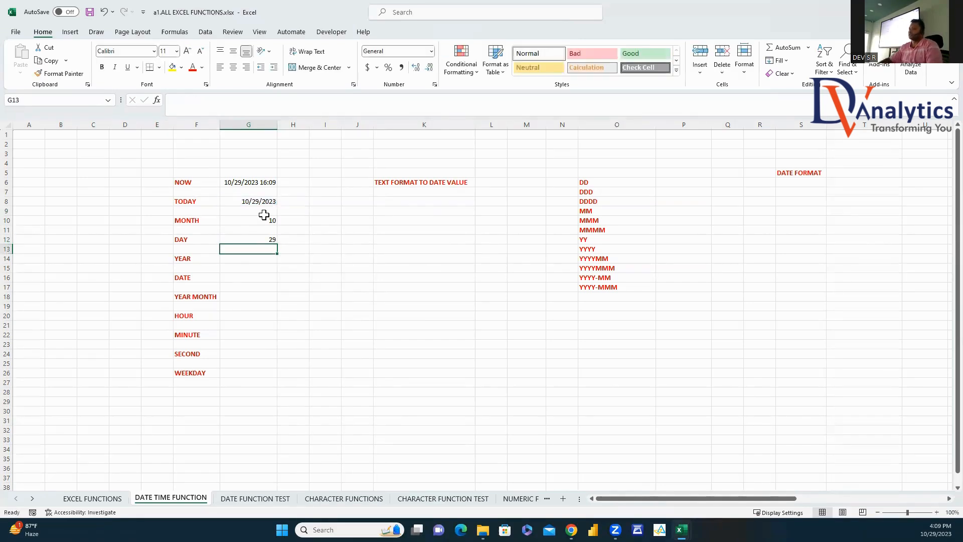
click(268, 239)
click(254, 259)
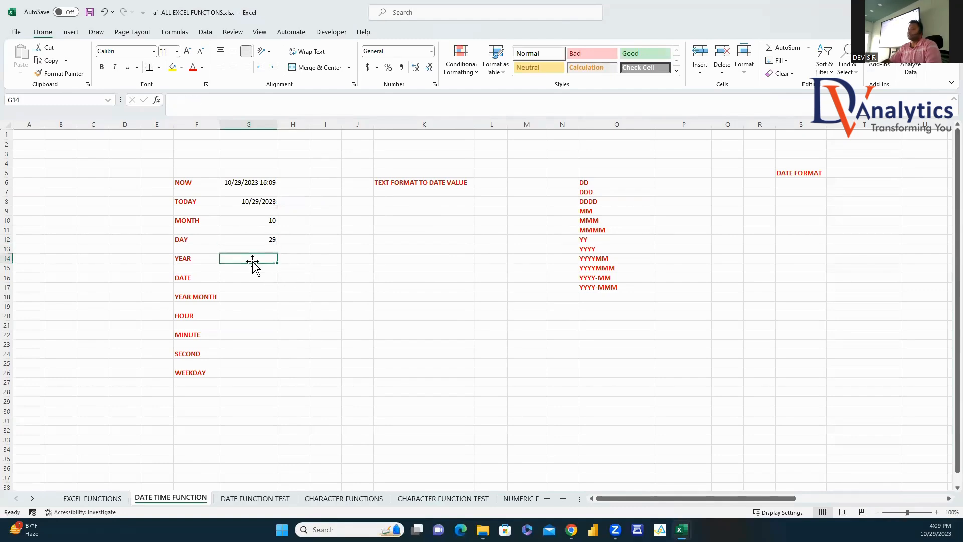
text(=YEAR()
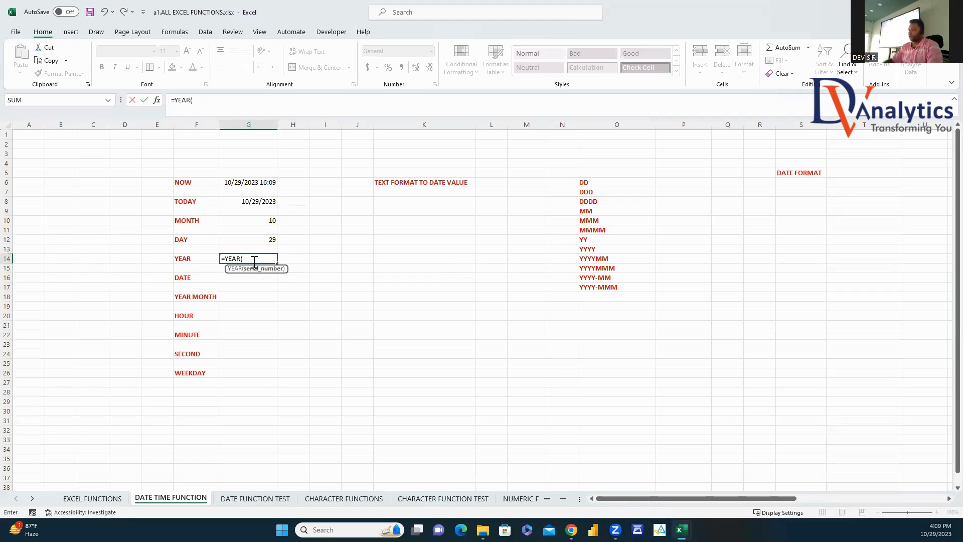
click(243, 201)
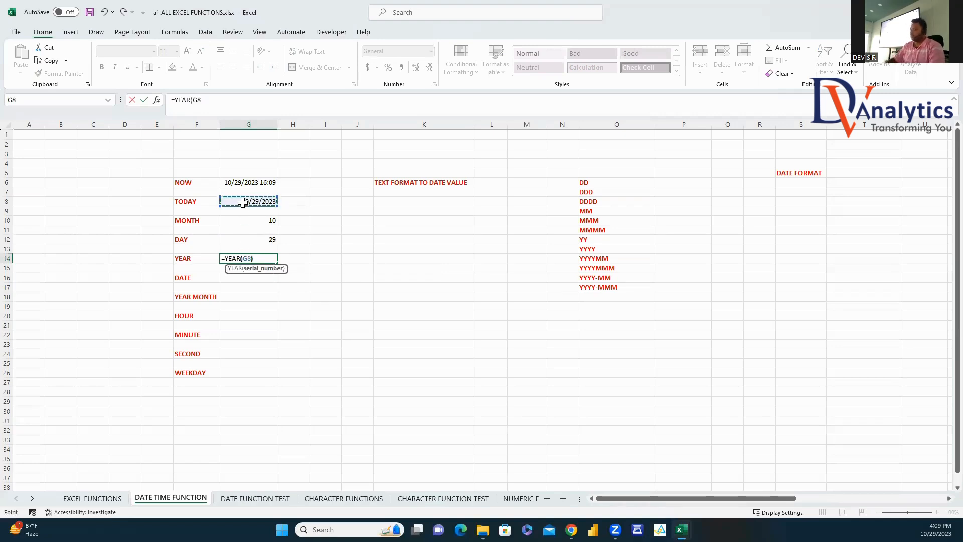
key(Return)
click(266, 259)
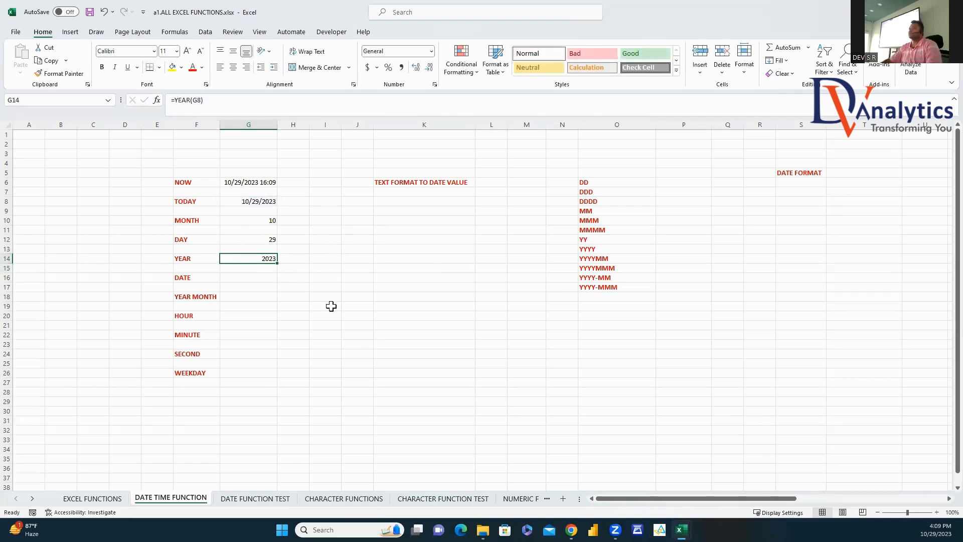
click(240, 277)
Step: Build the date in G16 with =DATE(G14,G10,G12), giving 10/29/2023
text(=)
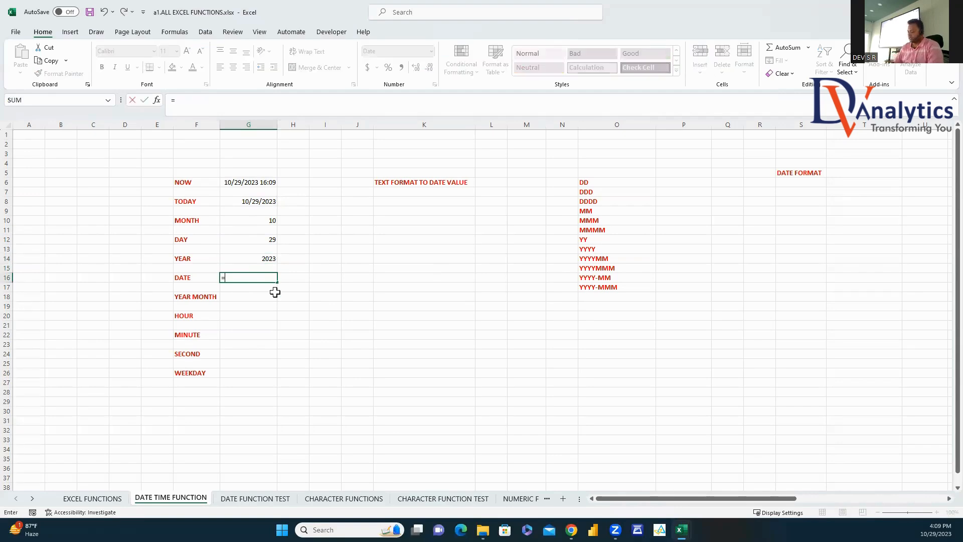
text(DATE()
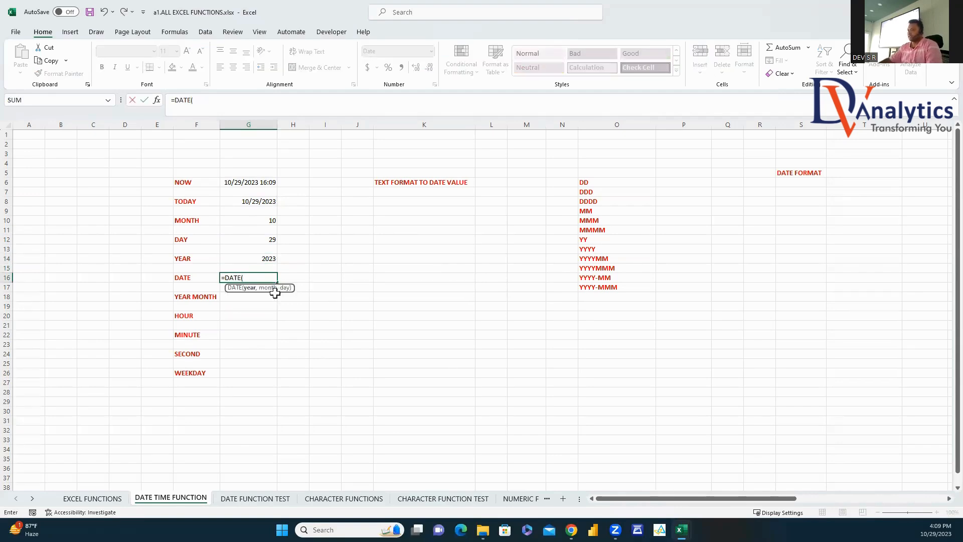
click(271, 260)
text(,)
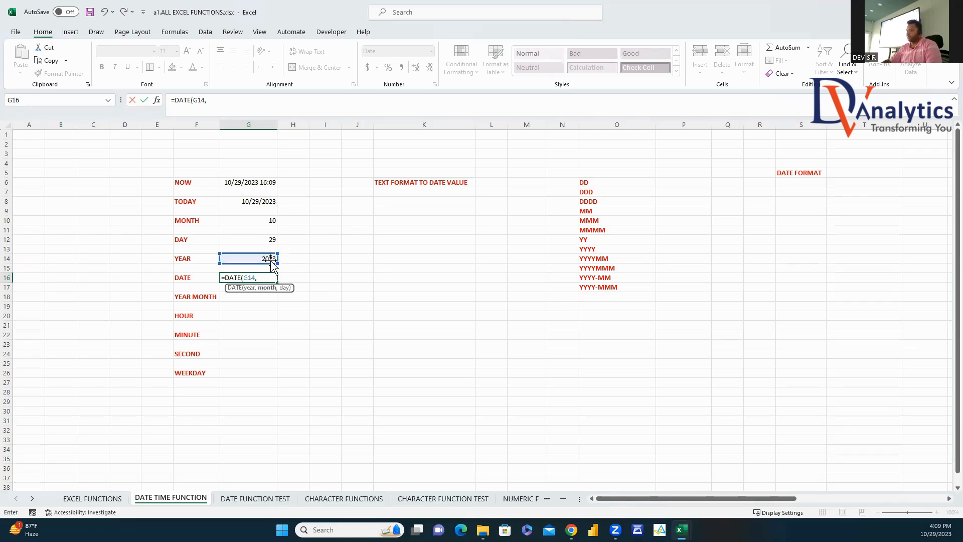
click(257, 219)
text(,)
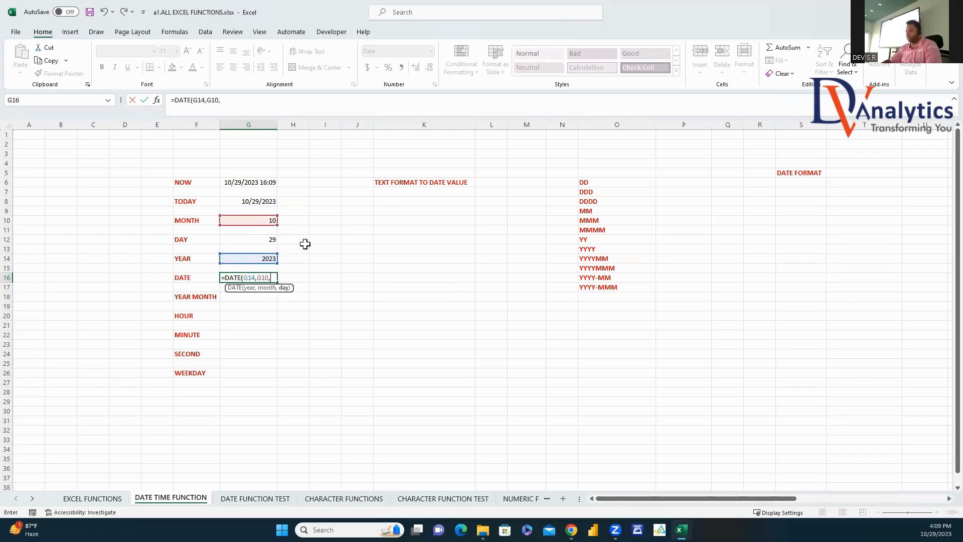
click(269, 239)
key(Return)
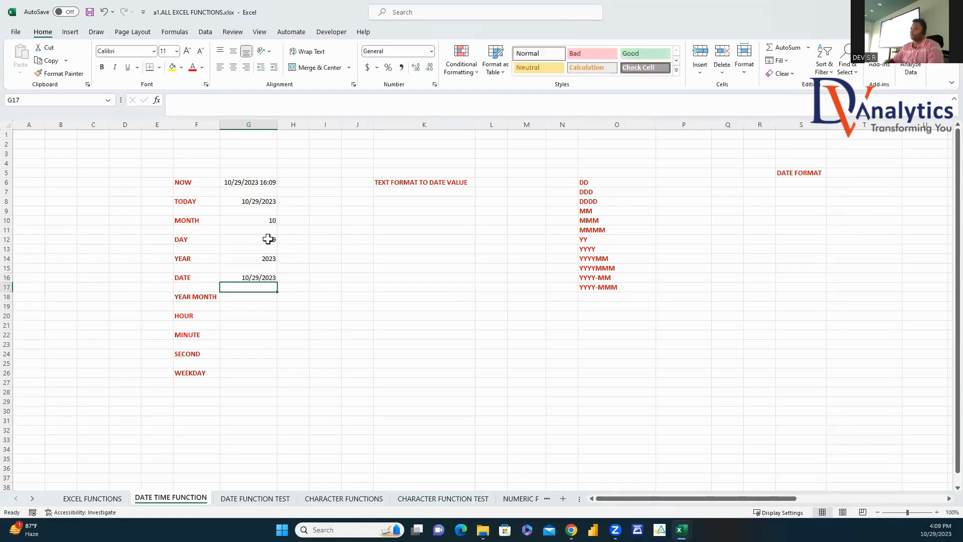
click(259, 276)
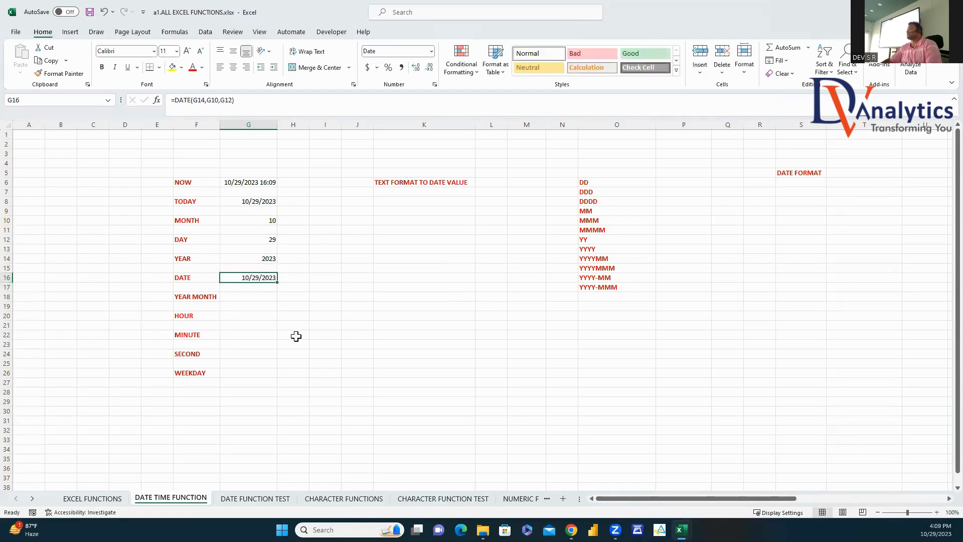
Step: Enter =YEAR(G8)*100+MONTH(G8) in G18 to show 202310
click(247, 298)
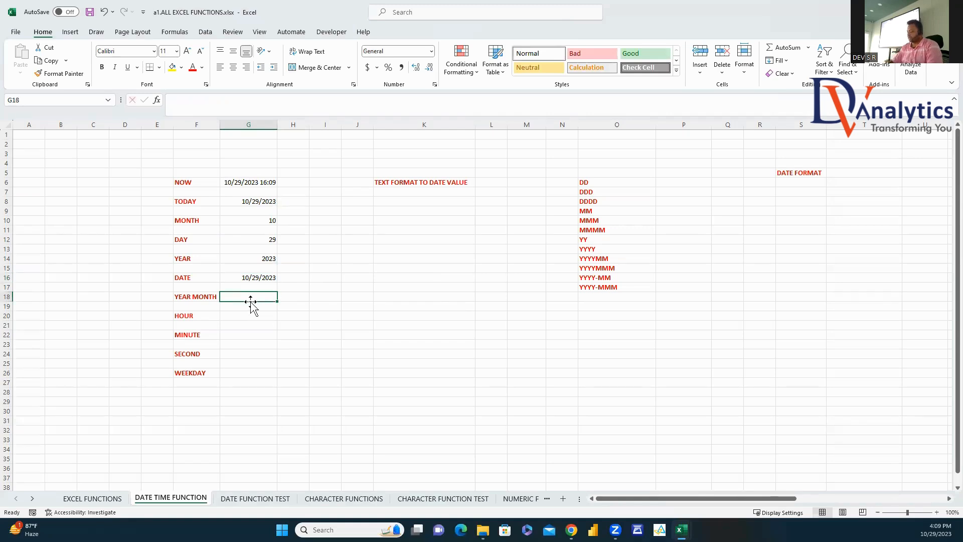
text(=YEAR()
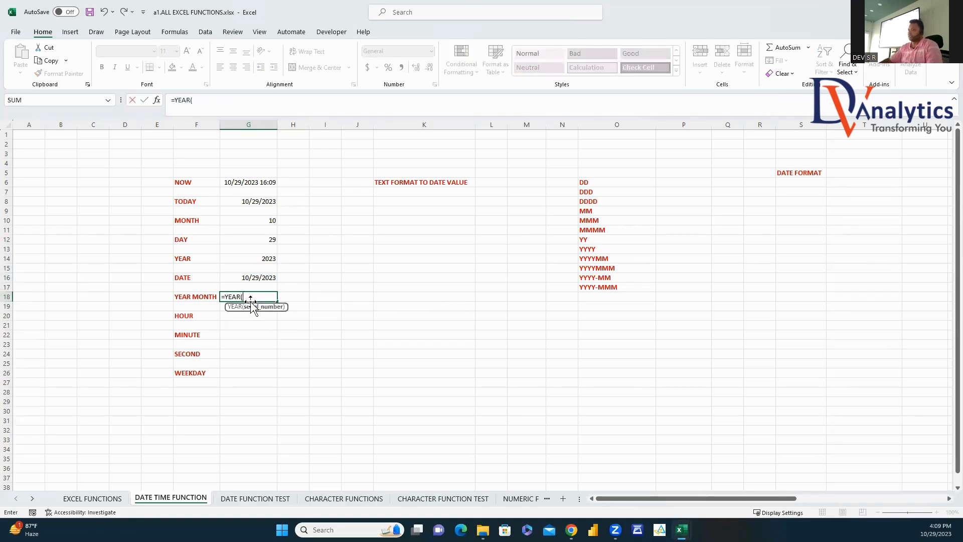
click(255, 206)
text())
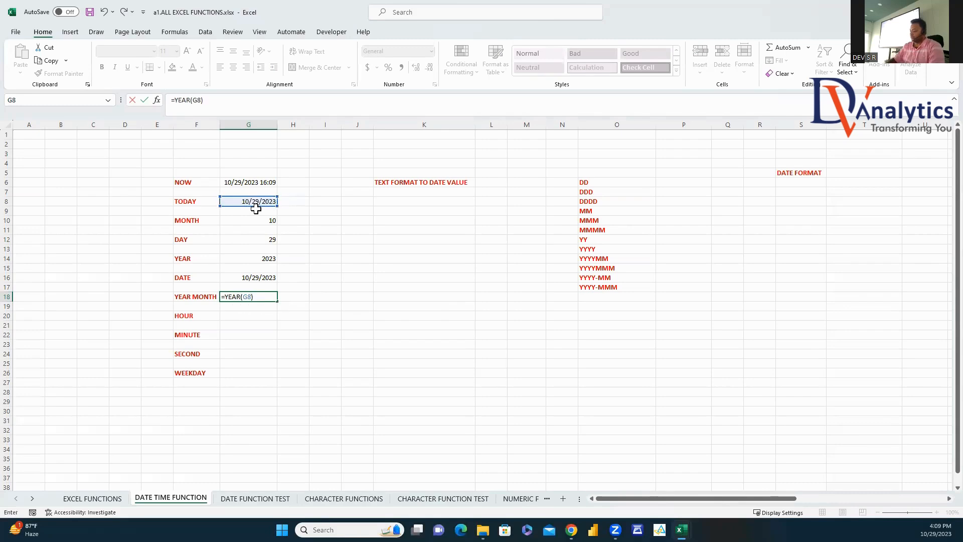
text(*100+MONTH()
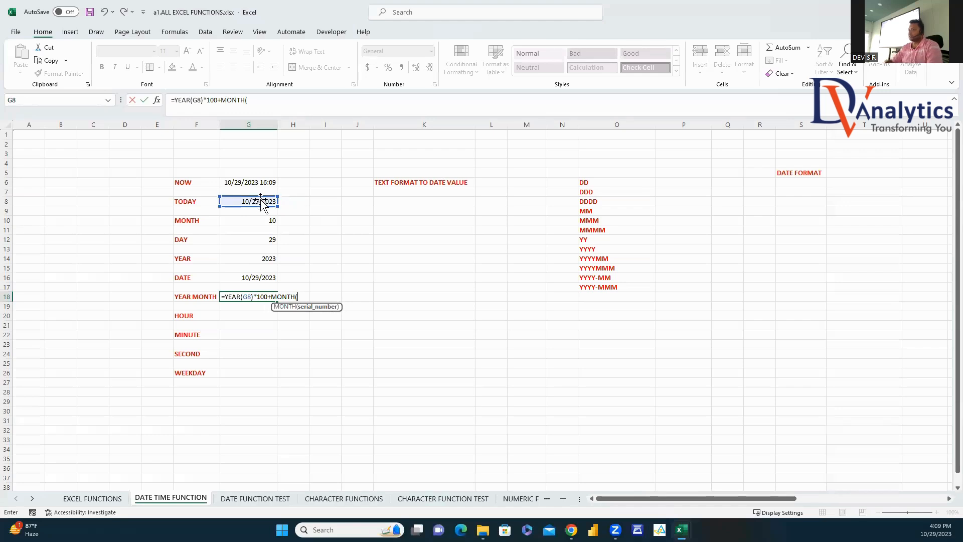
click(261, 203)
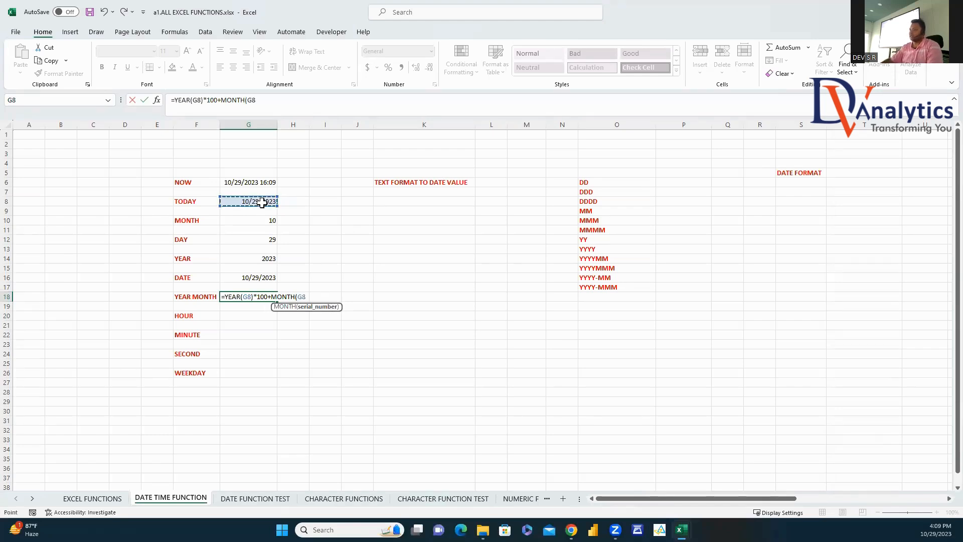
text())
key(Return)
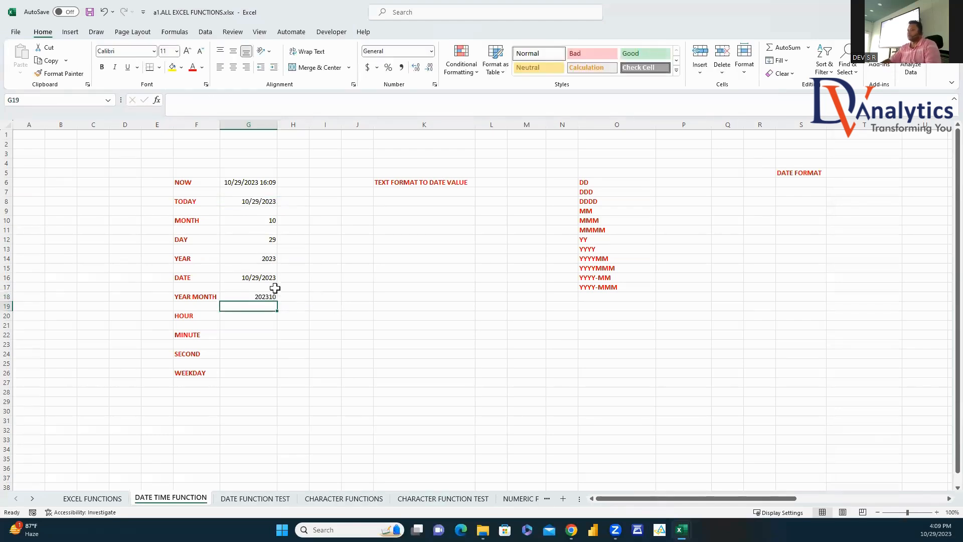
click(263, 298)
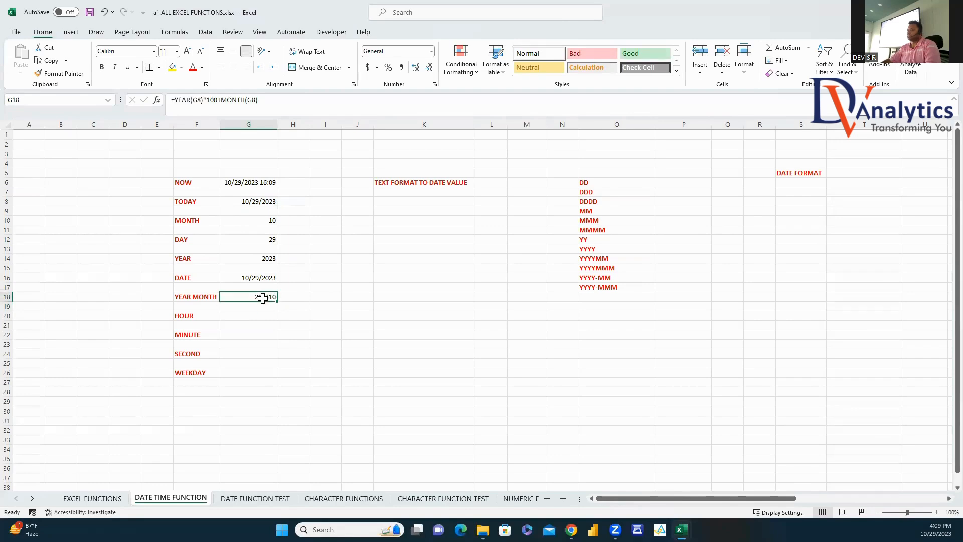
click(246, 318)
Step: Enter =HOUR(G6) in G20 and =MINUTE(G6) in G22, returning 16 and 10
text(=HOU)
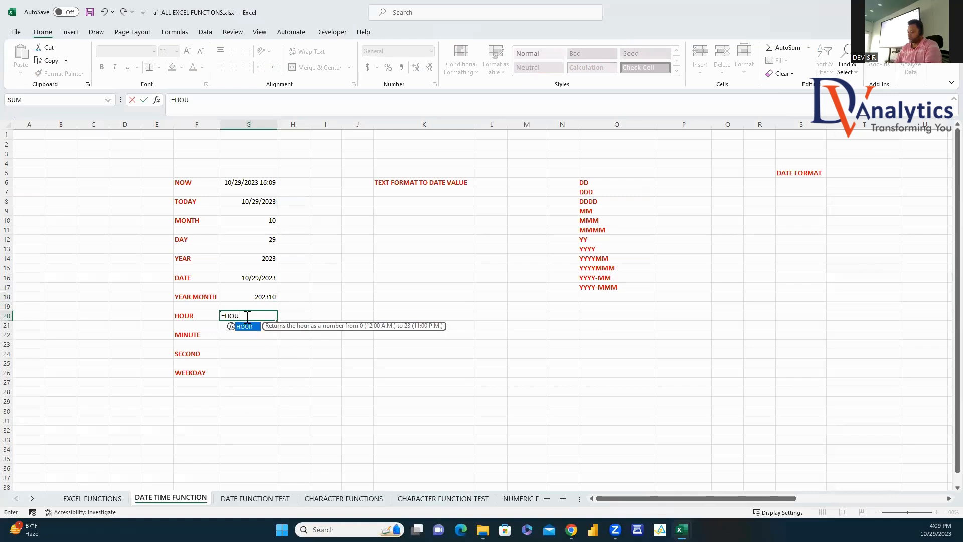
text(R()
click(255, 182)
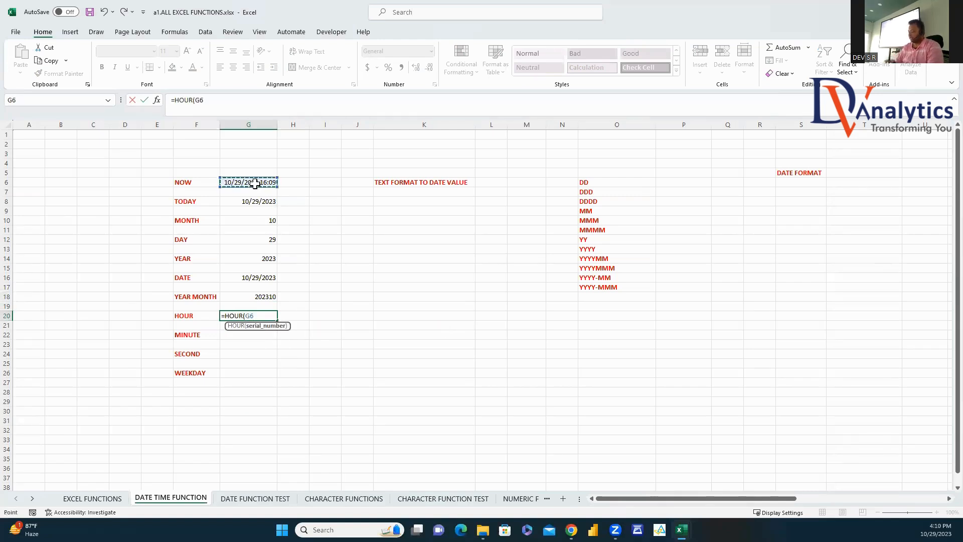
text())
key(Return)
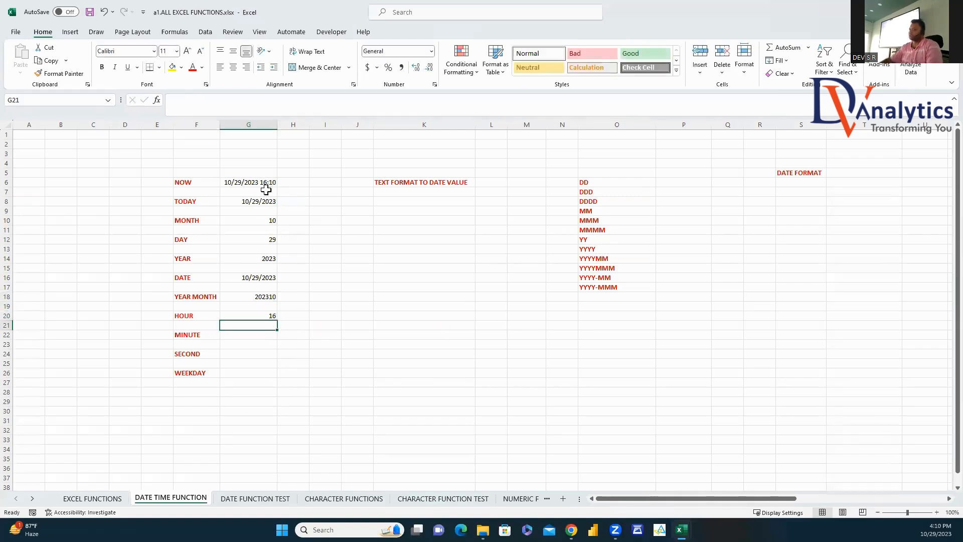
click(259, 332)
text(=MINU)
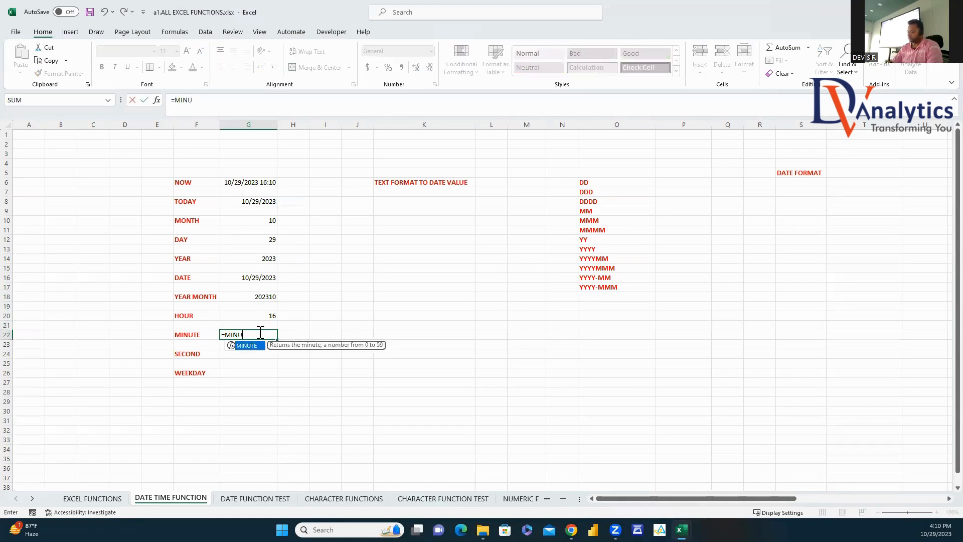
text(T)
double_click(256, 347)
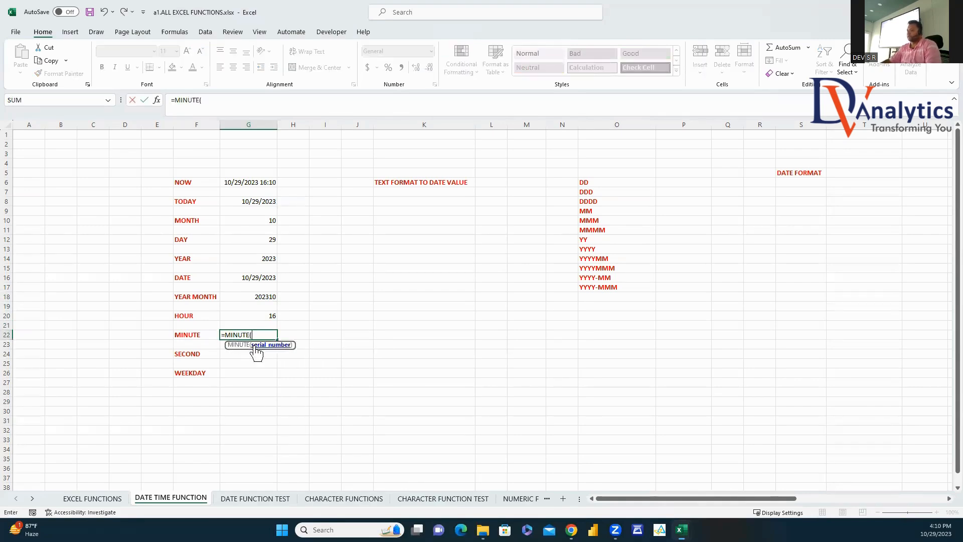
click(260, 183)
key(Return)
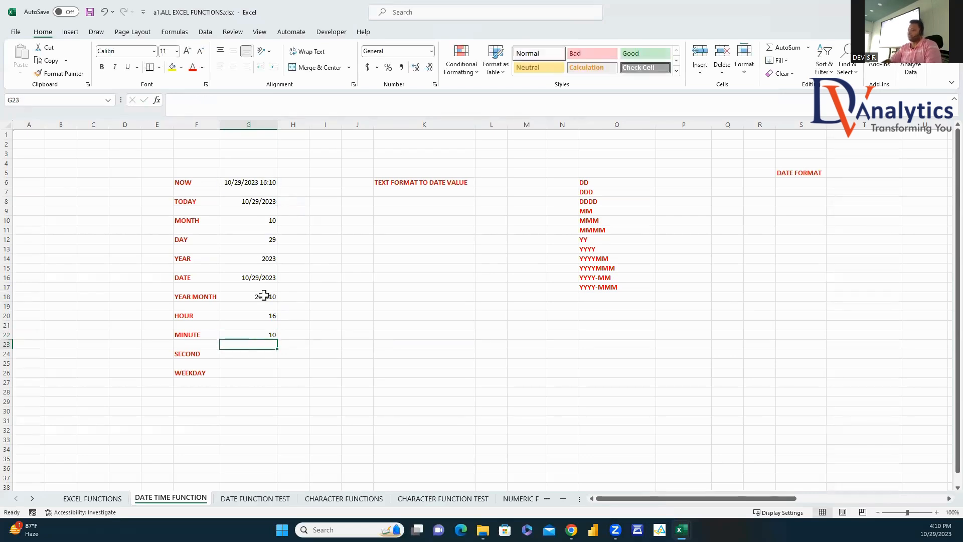
Step: Enter =SECOND(G6) in G24 and =WEEKDAY(G8) in G26, returning 27 and 1
click(238, 354)
text(=SECON)
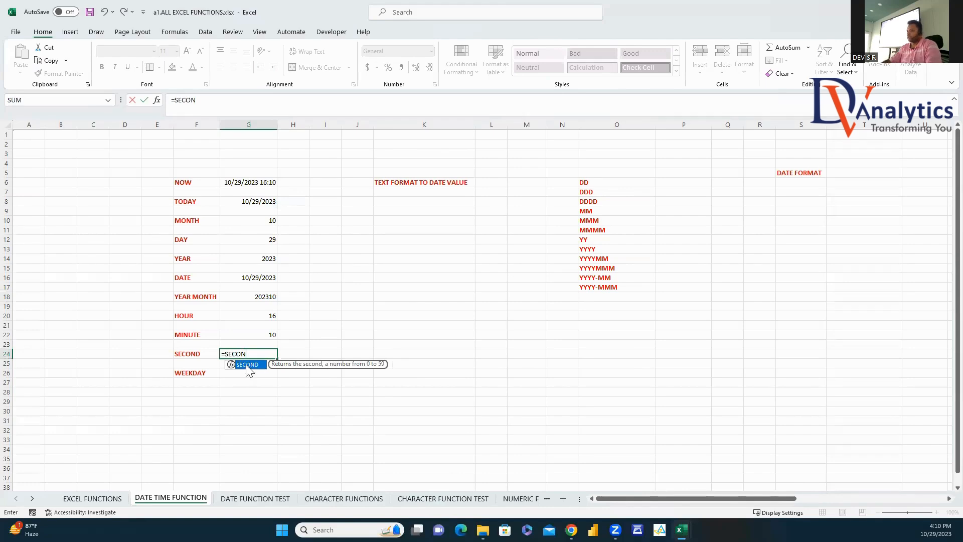
double_click(247, 365)
click(269, 182)
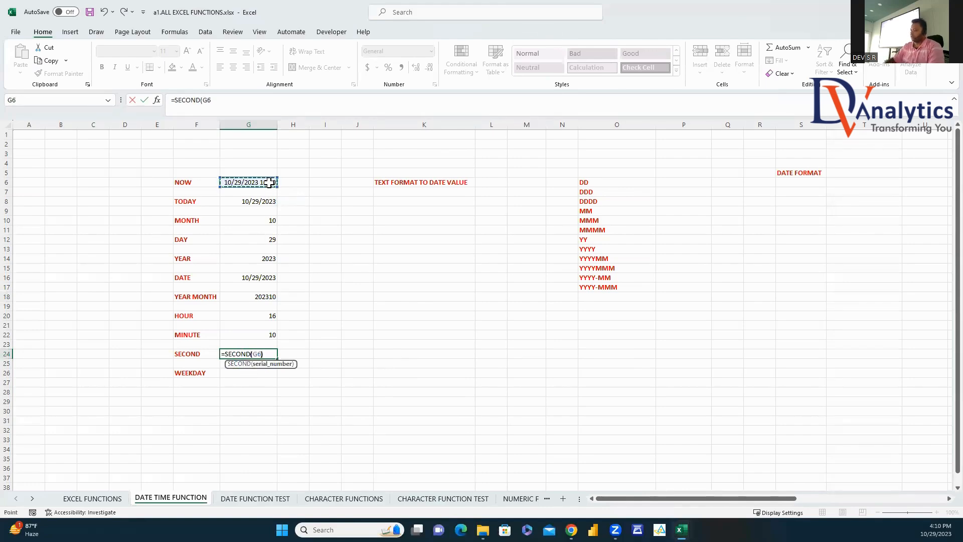
key(Return)
click(259, 374)
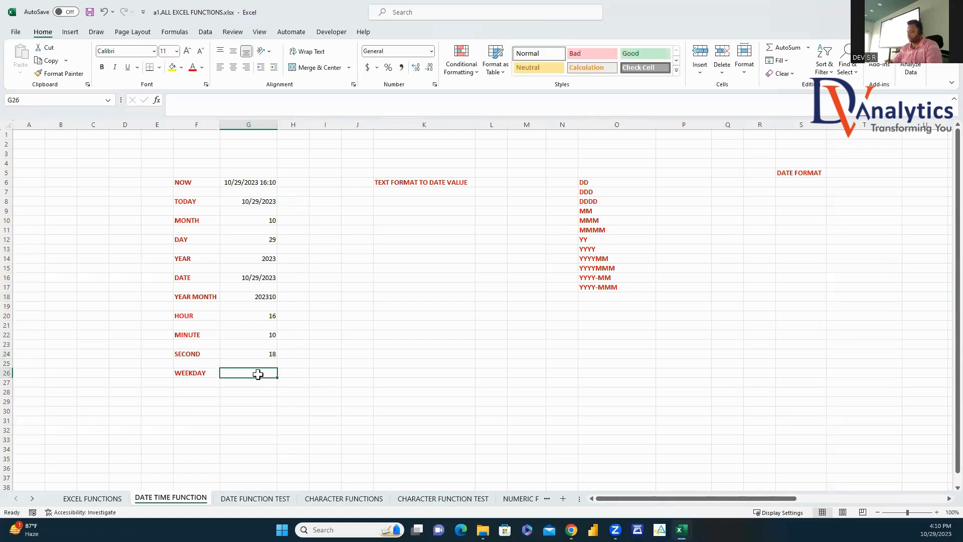
text(=WEEKDA)
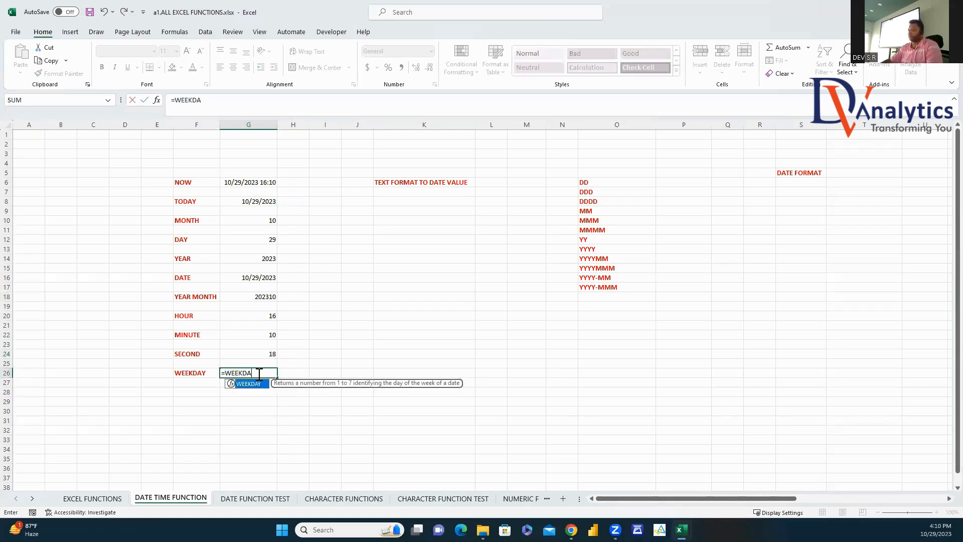
double_click(261, 385)
click(272, 203)
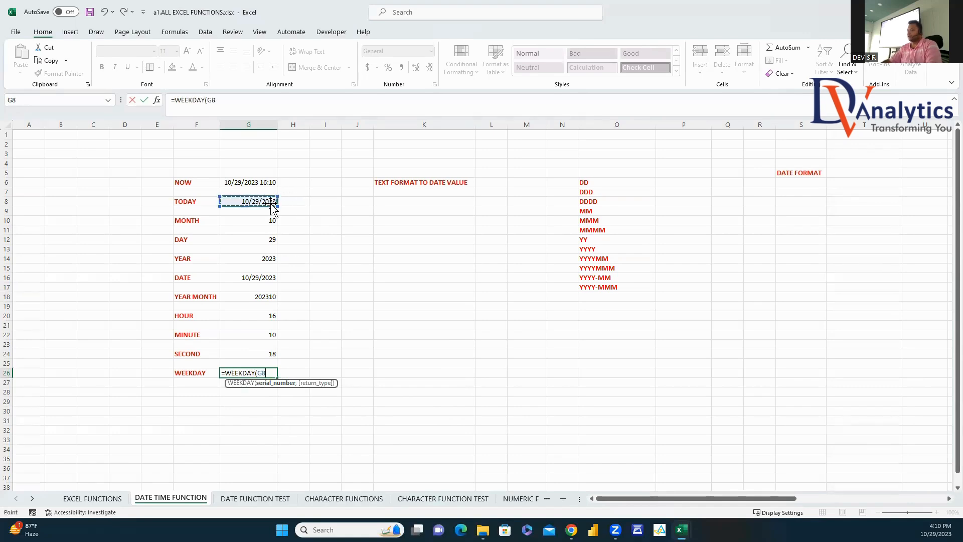
key(Return)
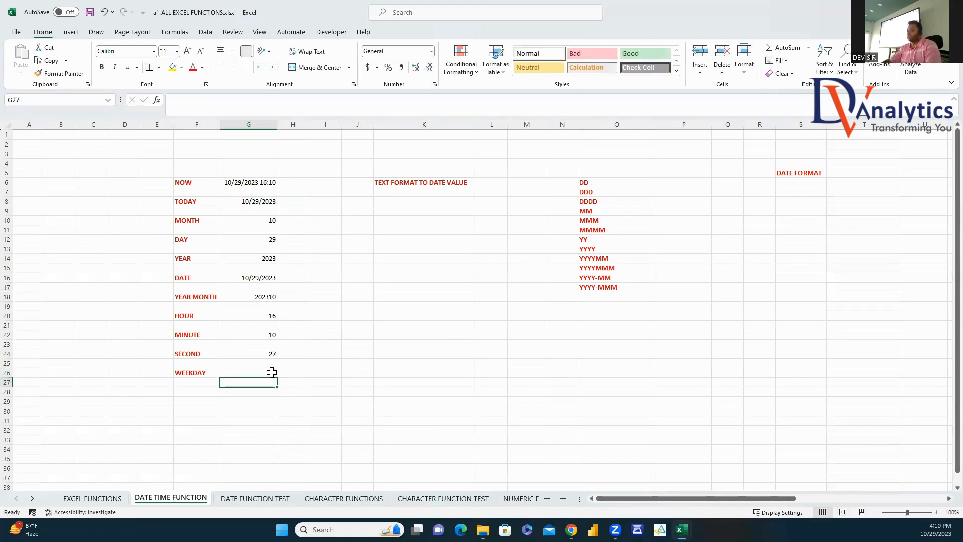
click(271, 372)
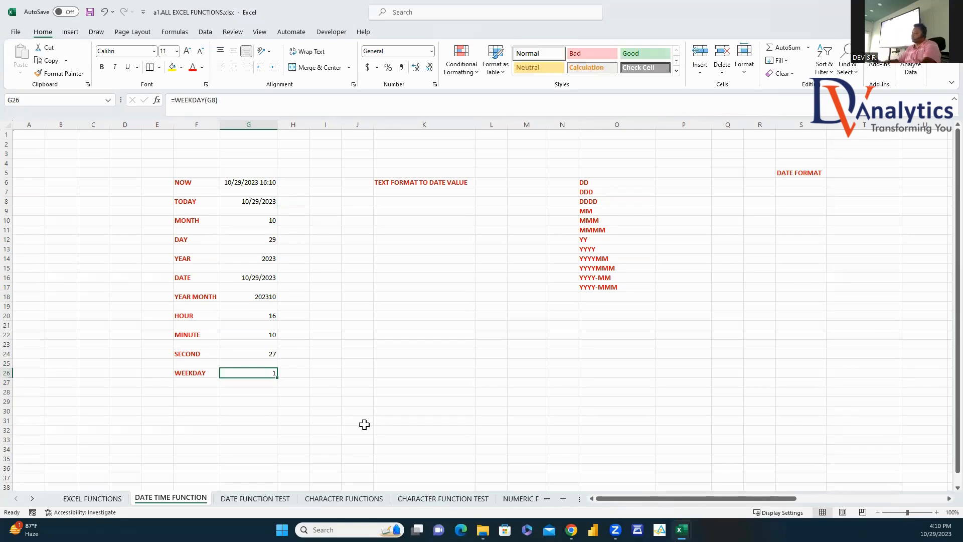
click(209, 392)
Step: Label F28 WEEKNUM and enter =WEEKNUM(G8) in G28, returning week 44
text(WEEKNUM)
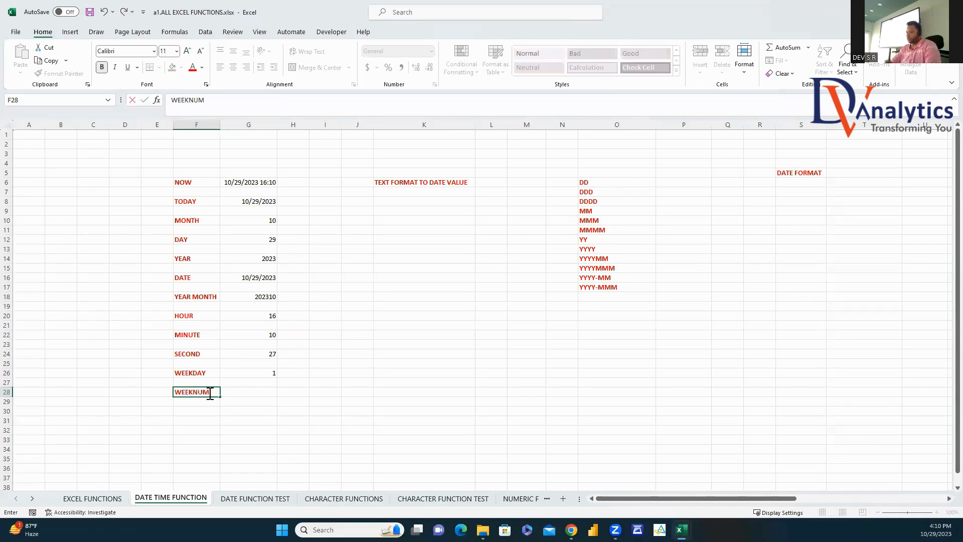
key(Return)
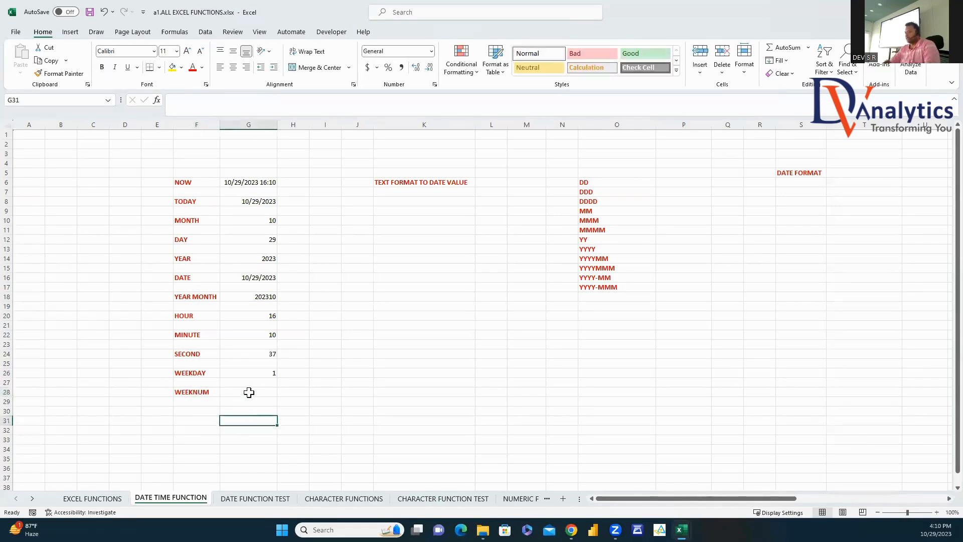
click(248, 391)
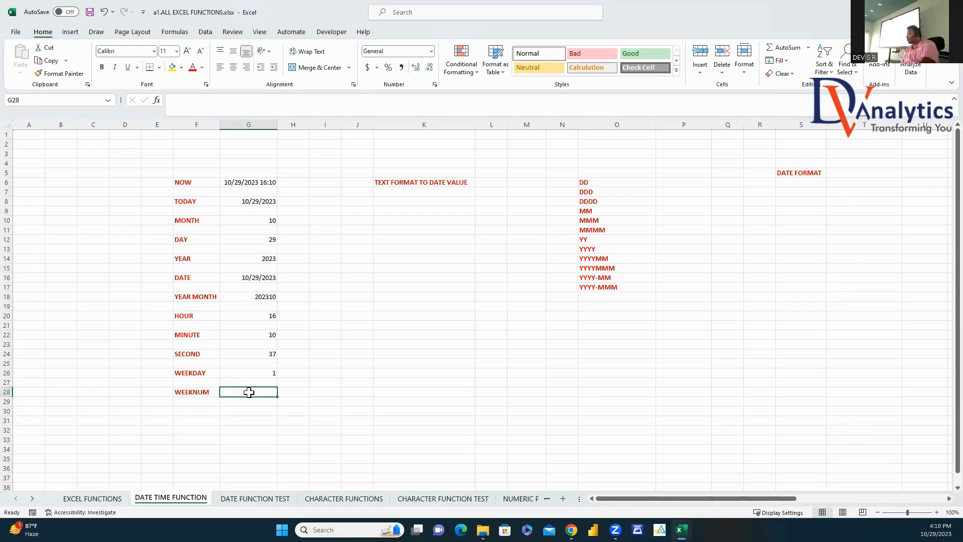
text(=WEEKNU)
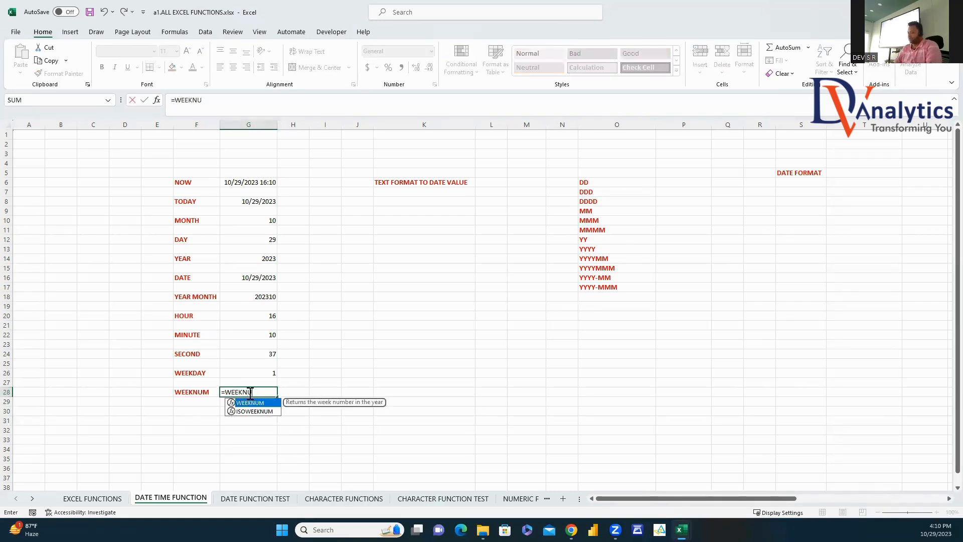
double_click(250, 403)
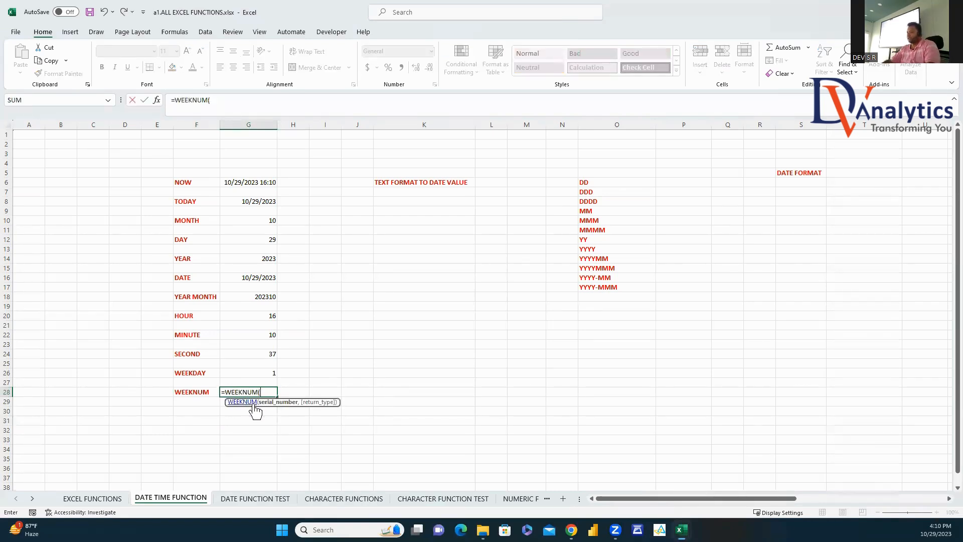
click(260, 201)
key(Return)
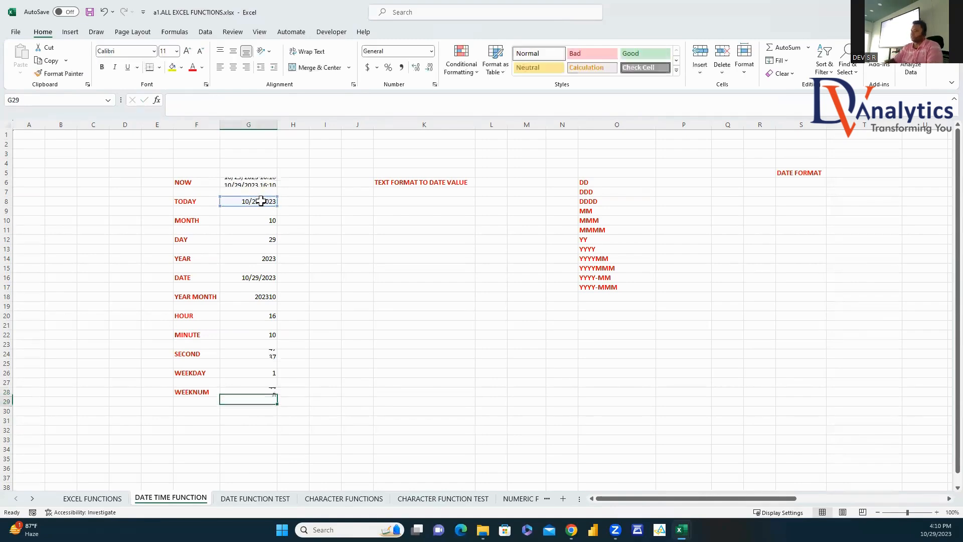
click(270, 391)
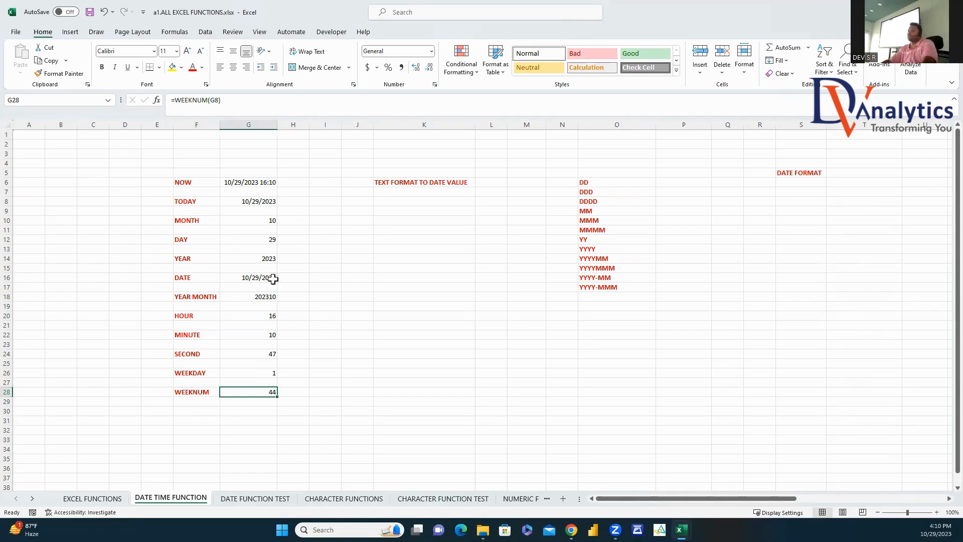
click(251, 183)
click(249, 201)
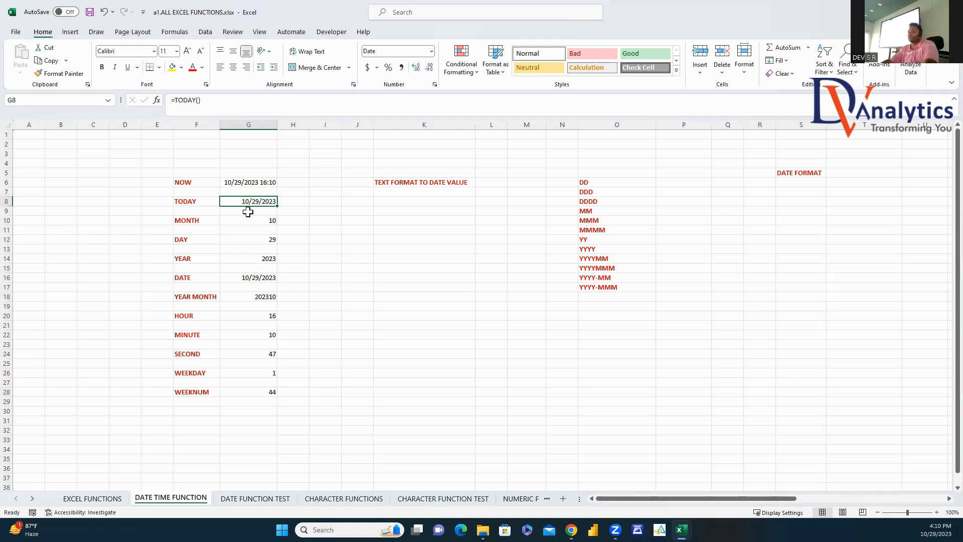
click(245, 219)
click(244, 239)
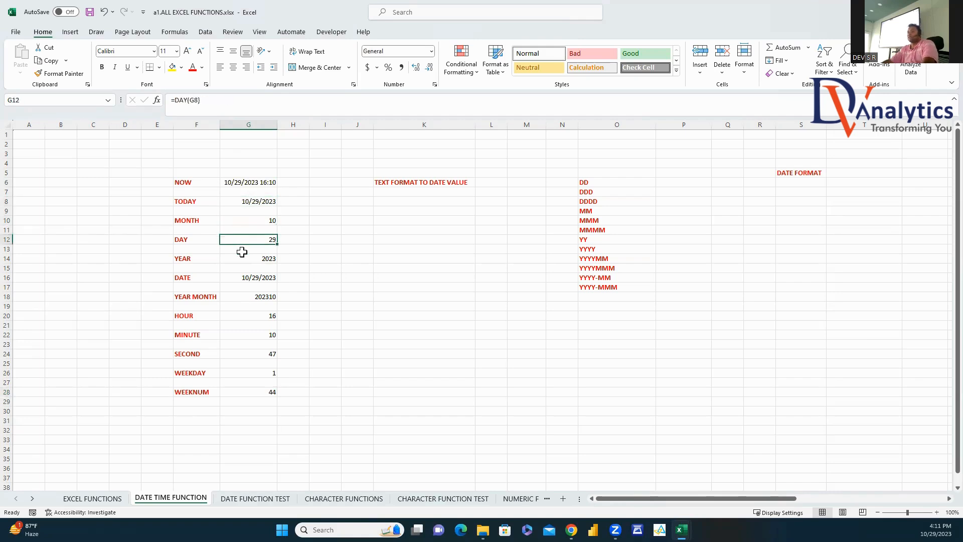
click(244, 258)
click(254, 278)
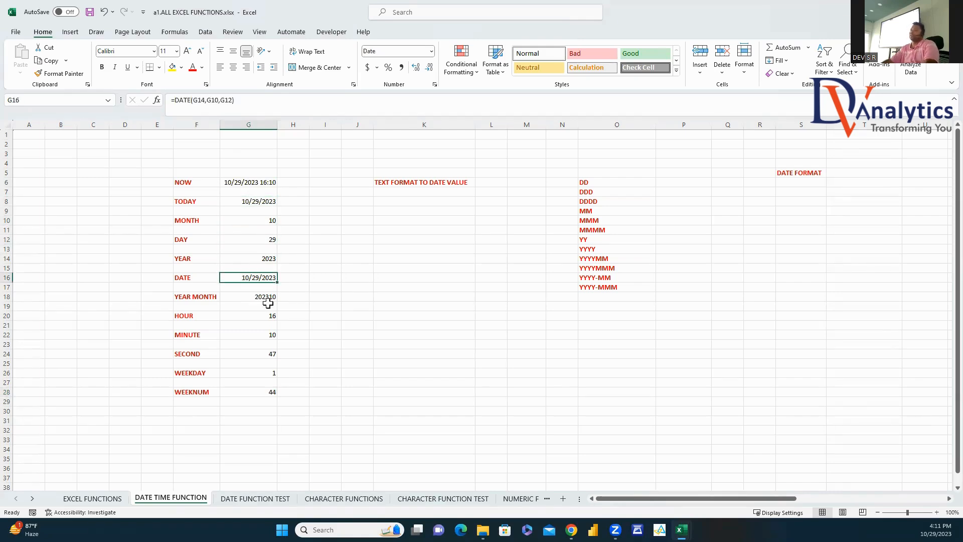
click(255, 296)
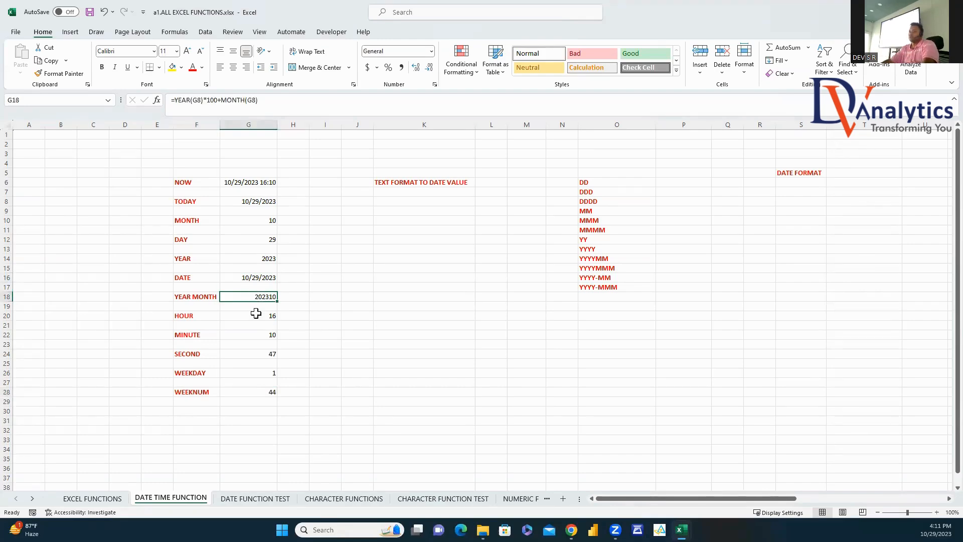
click(256, 315)
click(257, 335)
click(257, 353)
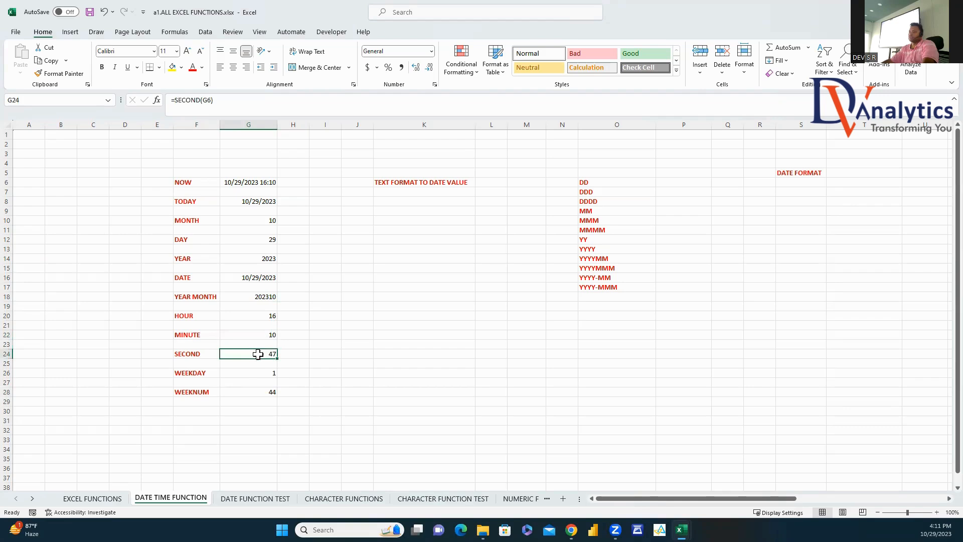
click(258, 371)
click(257, 391)
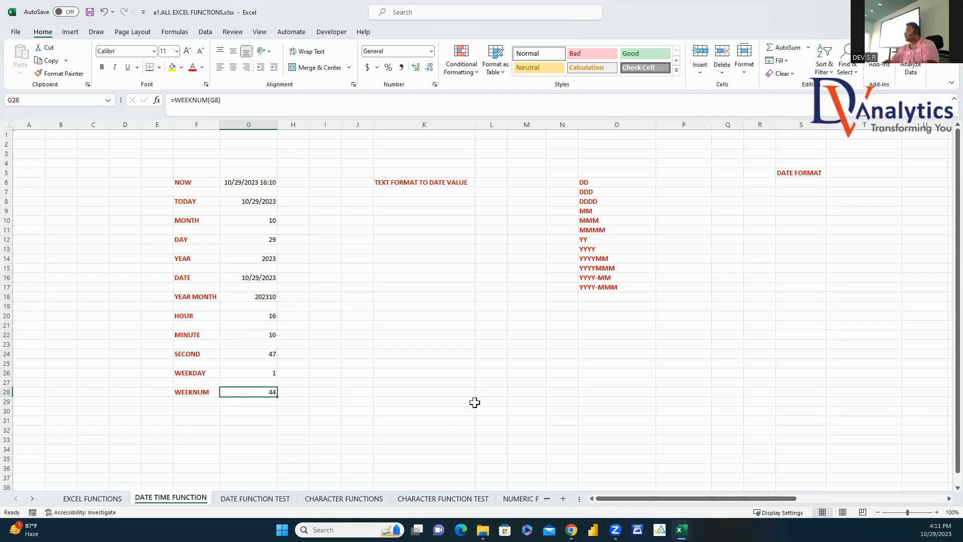
click(447, 181)
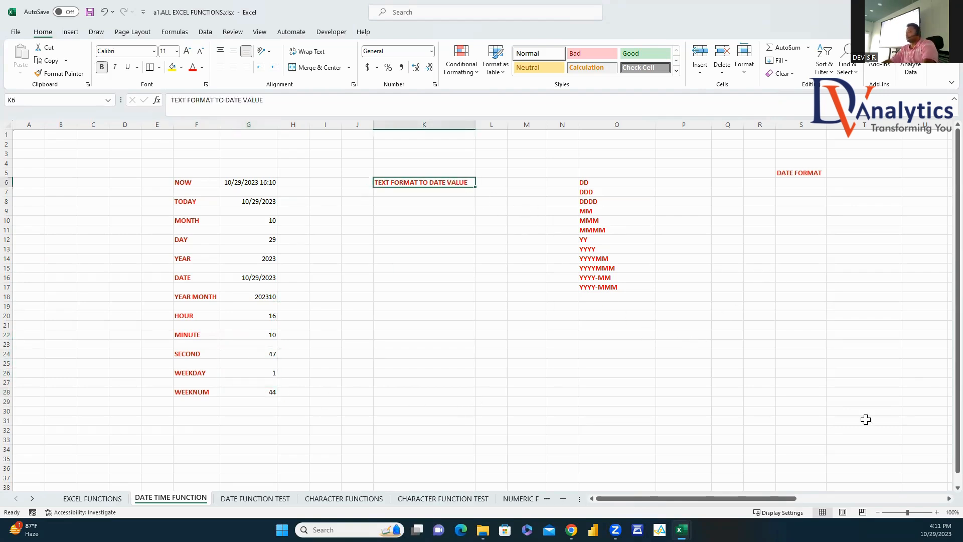
Step: Enter =TODAY in P4 to place today's date above the format list
click(949, 498)
click(949, 498)
click(617, 161)
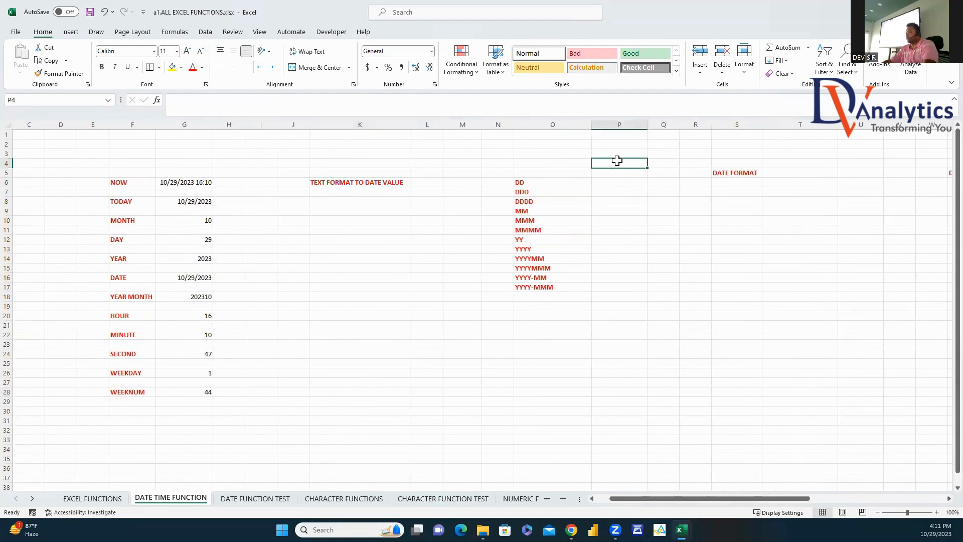
text(=TODAY)
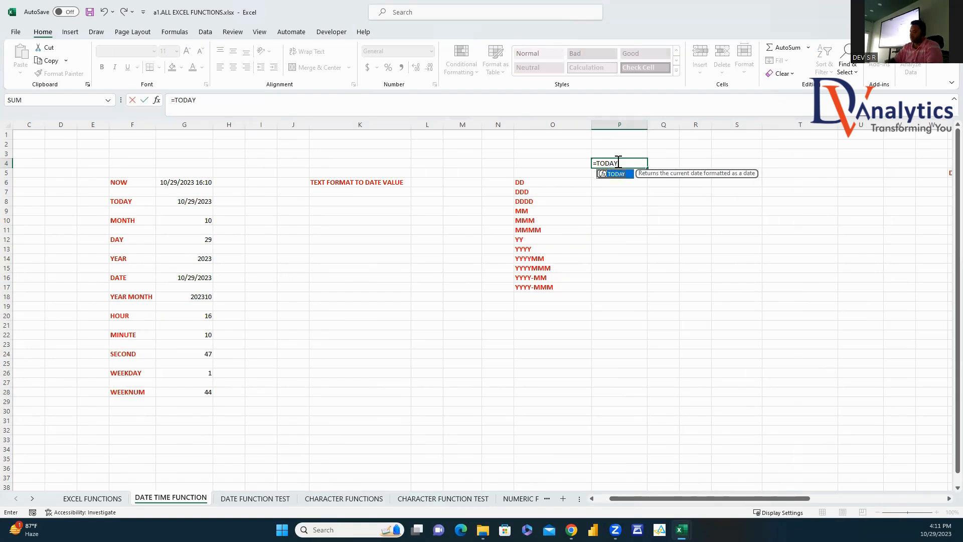
key(Return)
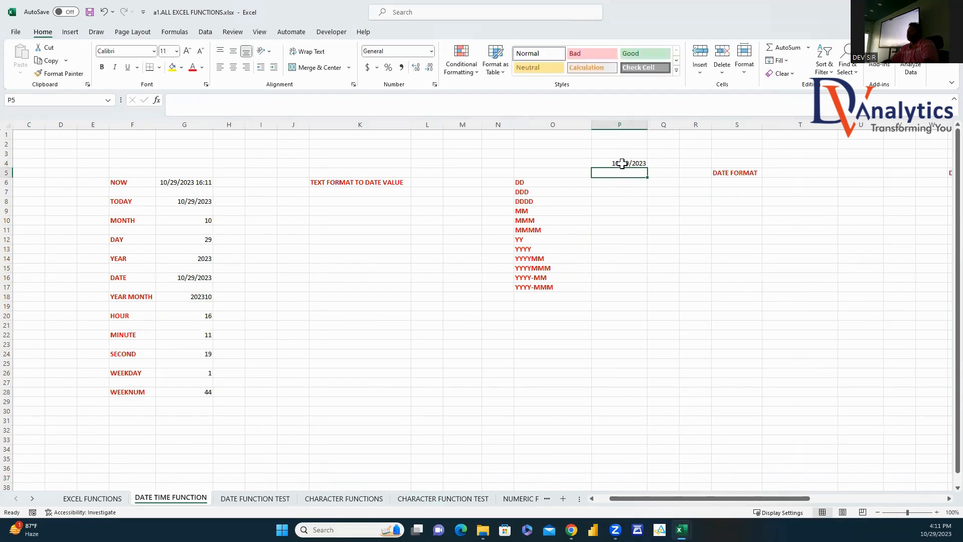
Step: In P6 enter =TEXT(P4,O6) with P4 made absolute as $P$4, showing 29
click(619, 184)
text(=TE)
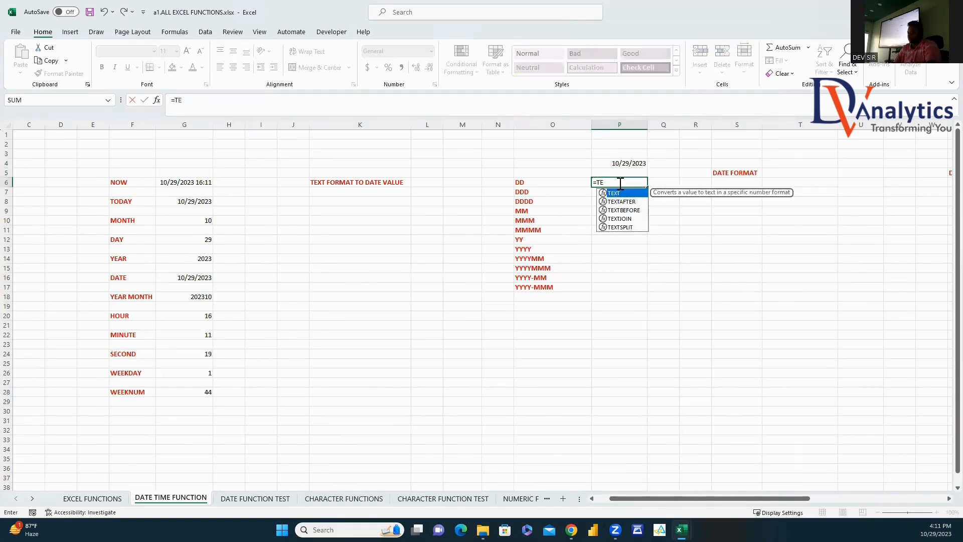
text(XT()
click(631, 161)
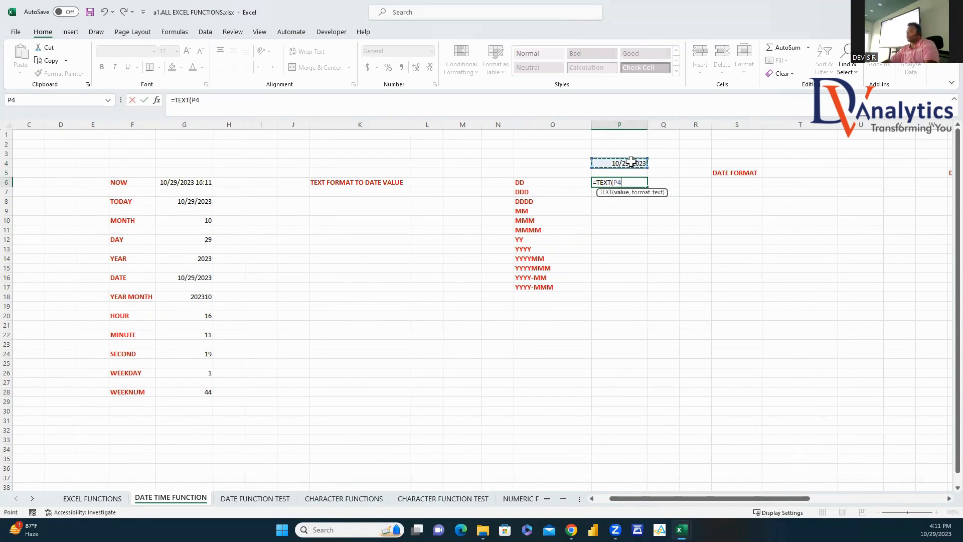
text(,)
click(550, 182)
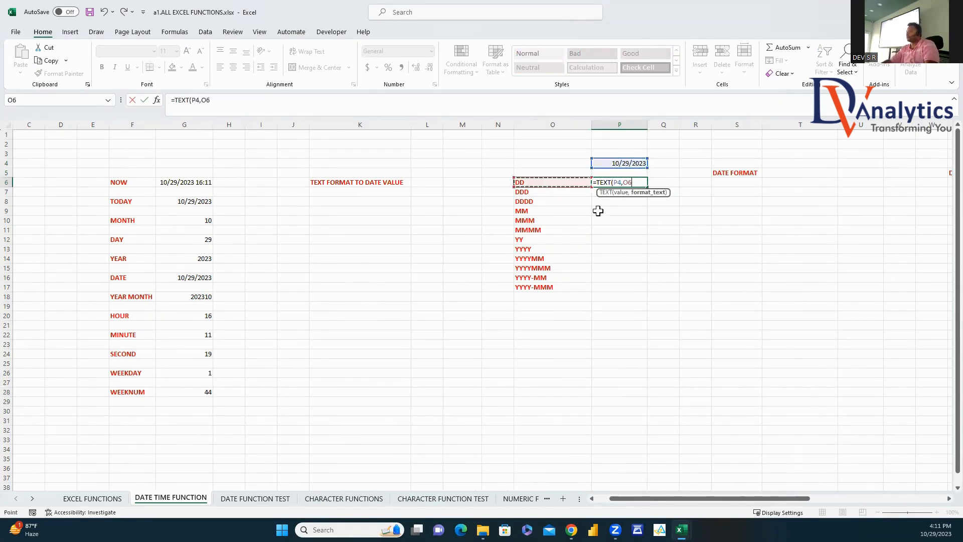
text())
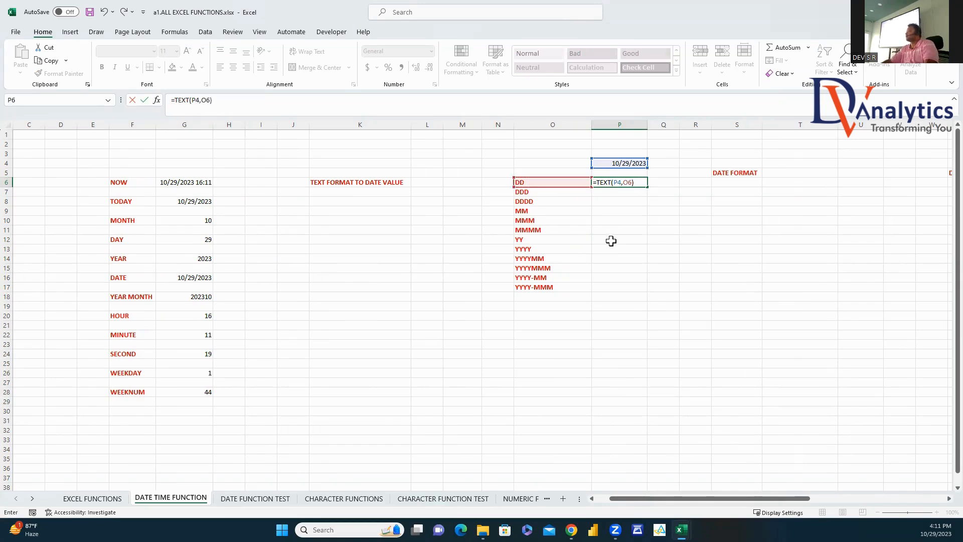
click(617, 183)
key(F4)
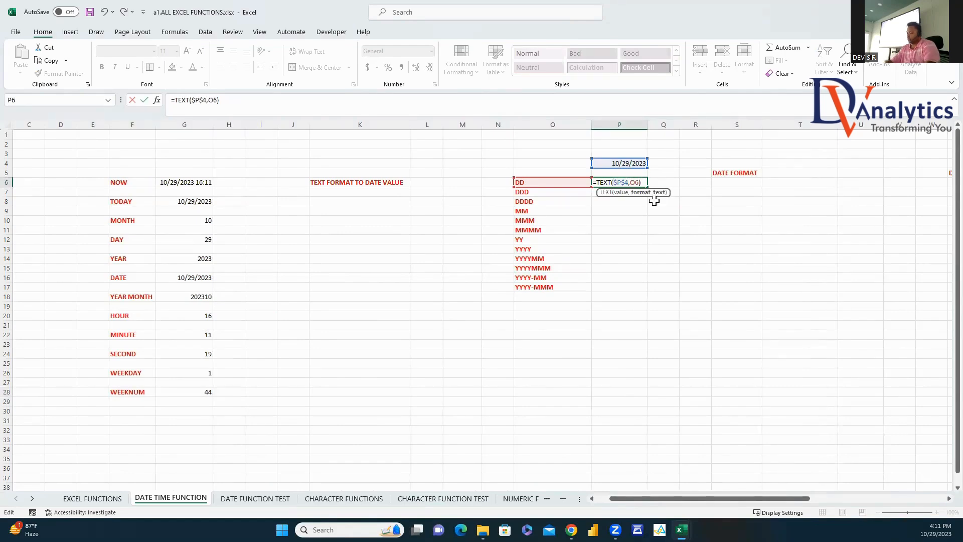
key(Return)
Step: Fill the TEXT formula from P6 down to P17, the YYYY-MMM row
click(642, 185)
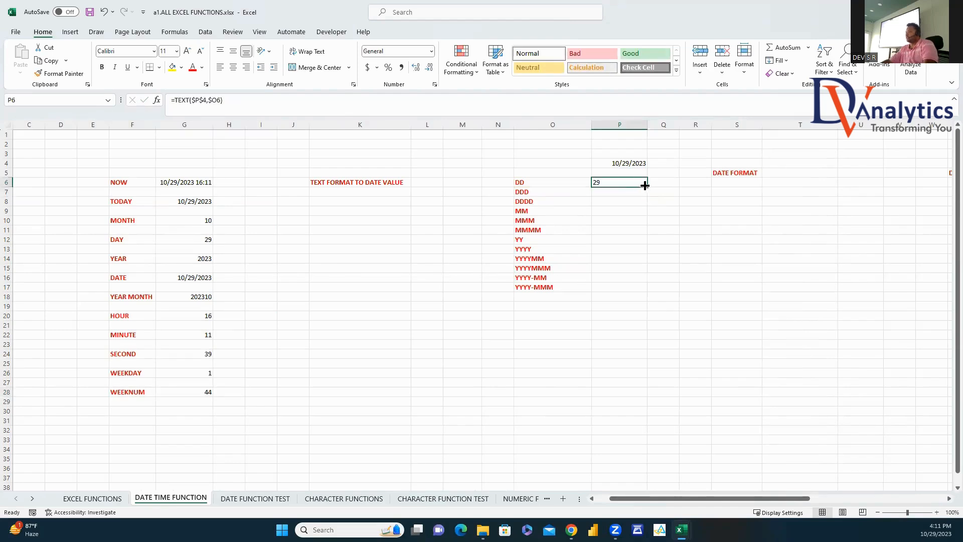
drag(647, 187, 657, 291)
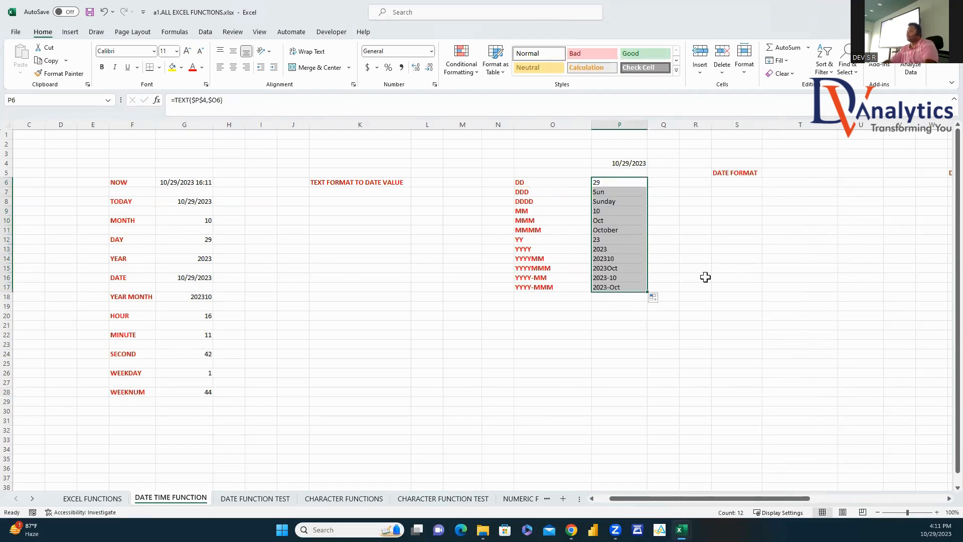
click(609, 184)
click(609, 191)
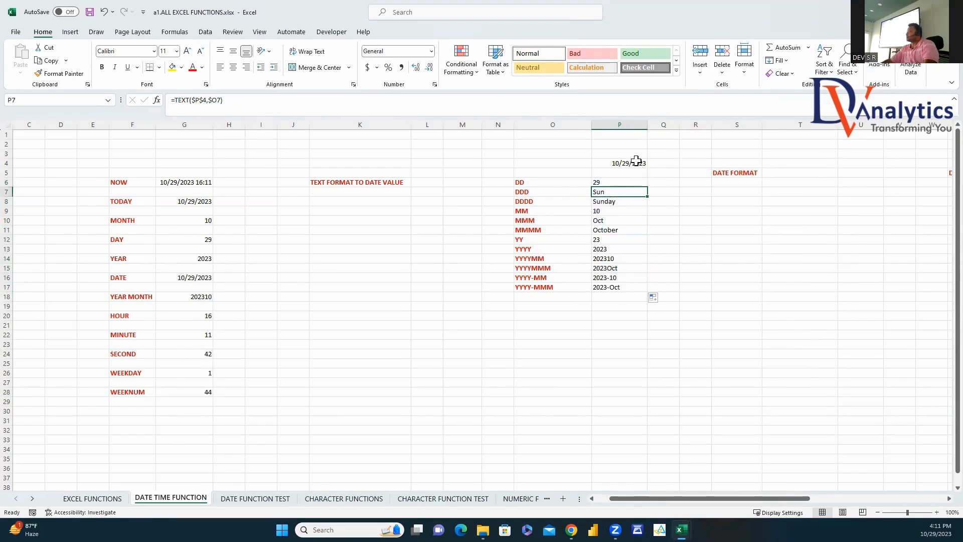
Step: Review the DDDD through YYYY format codes and their results in rows 8–13
click(550, 202)
click(602, 203)
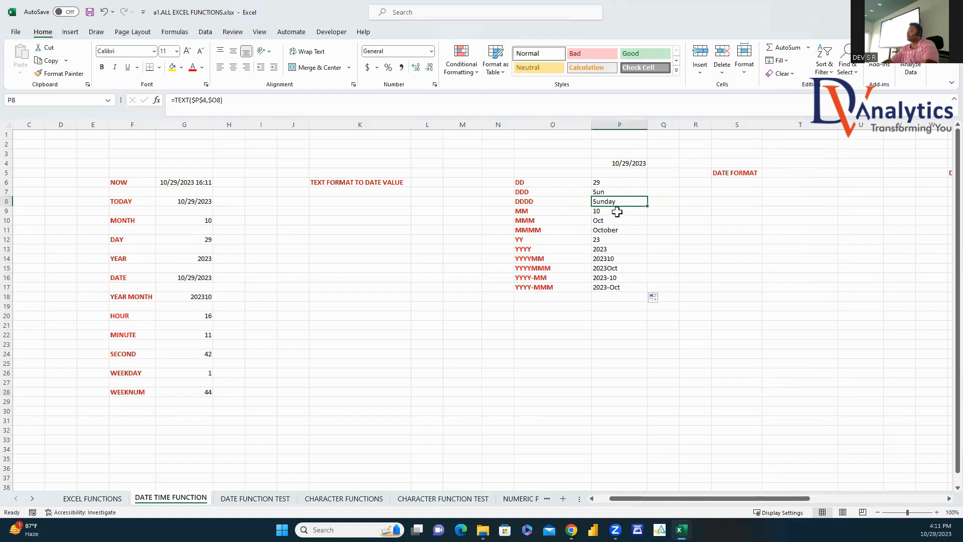
click(611, 213)
click(602, 221)
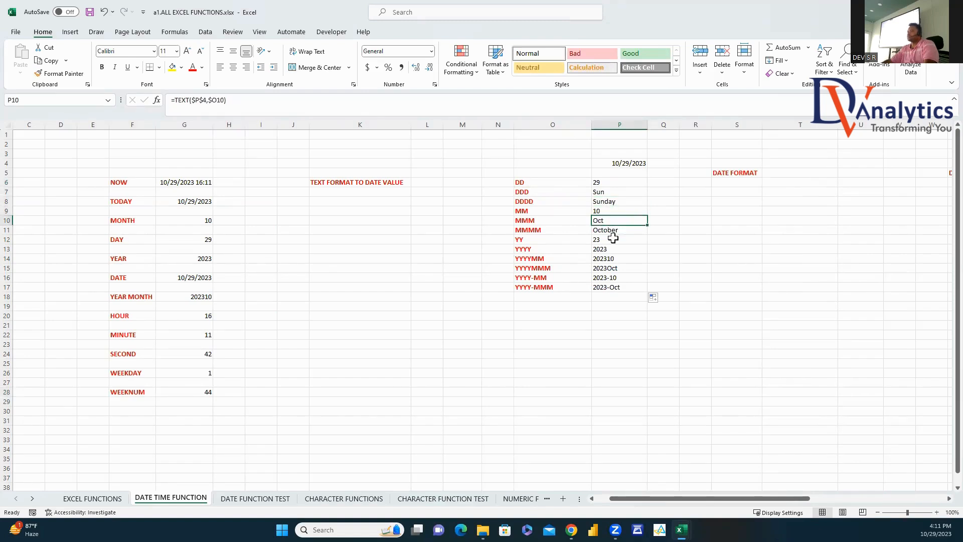
click(565, 231)
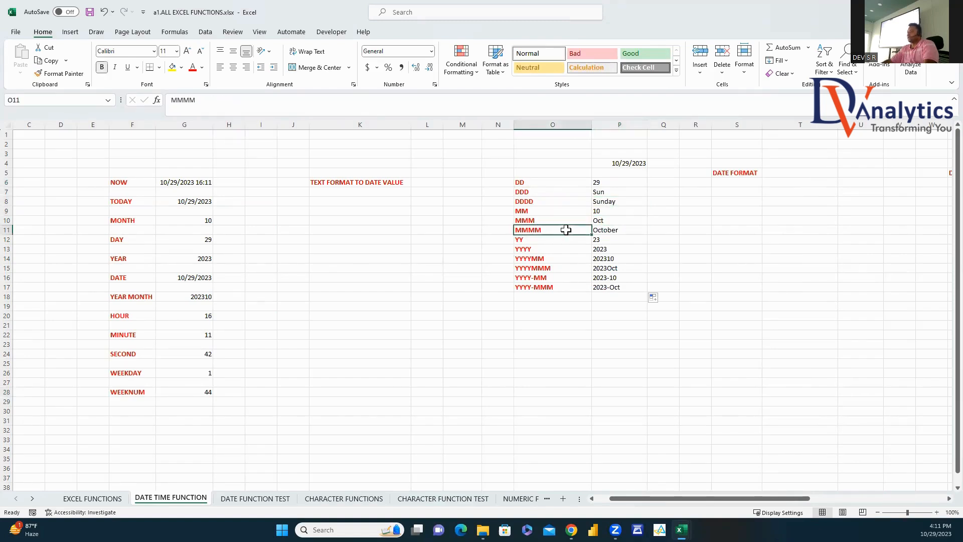
click(616, 231)
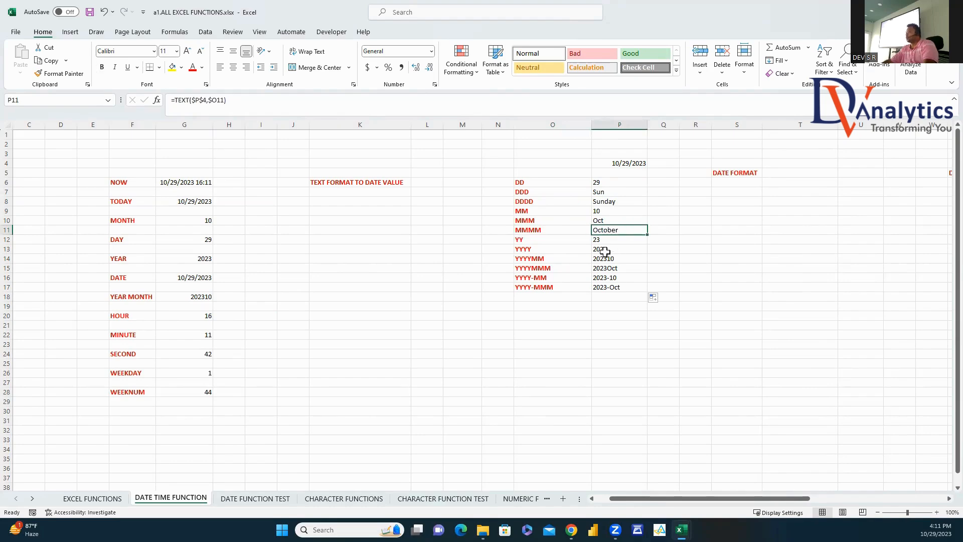
click(597, 241)
click(577, 249)
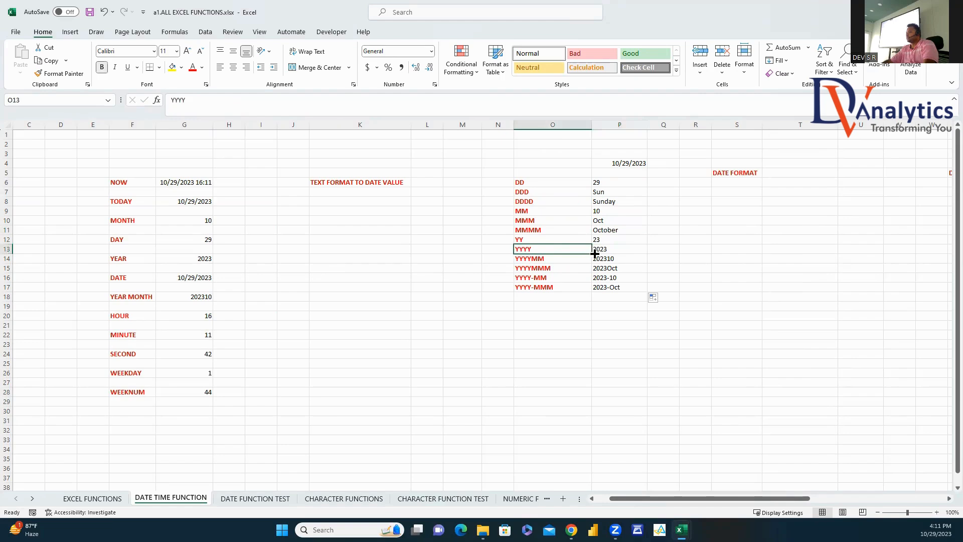
click(600, 249)
Step: Review the YYYYMM through YYYY-MMM codes and results in rows 14–17
click(576, 259)
click(595, 261)
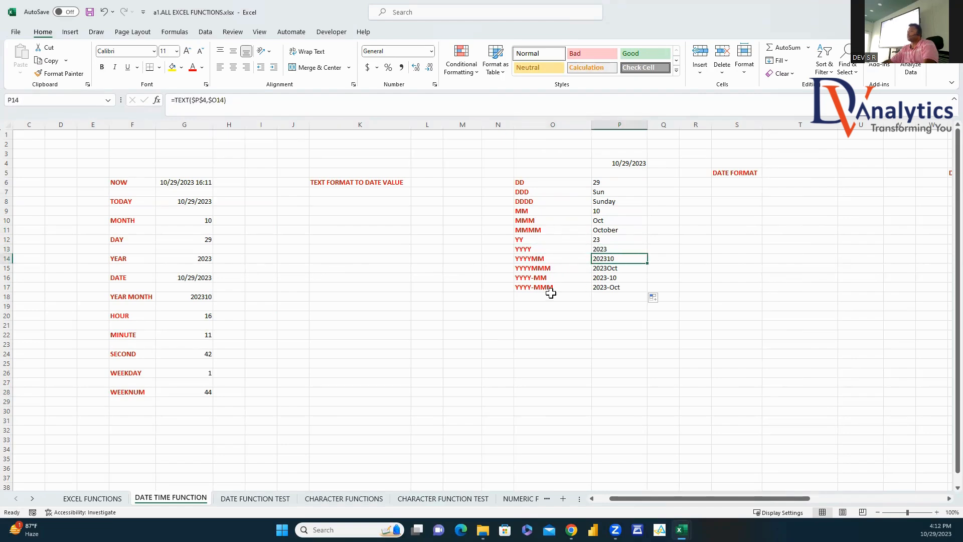
click(569, 269)
click(604, 270)
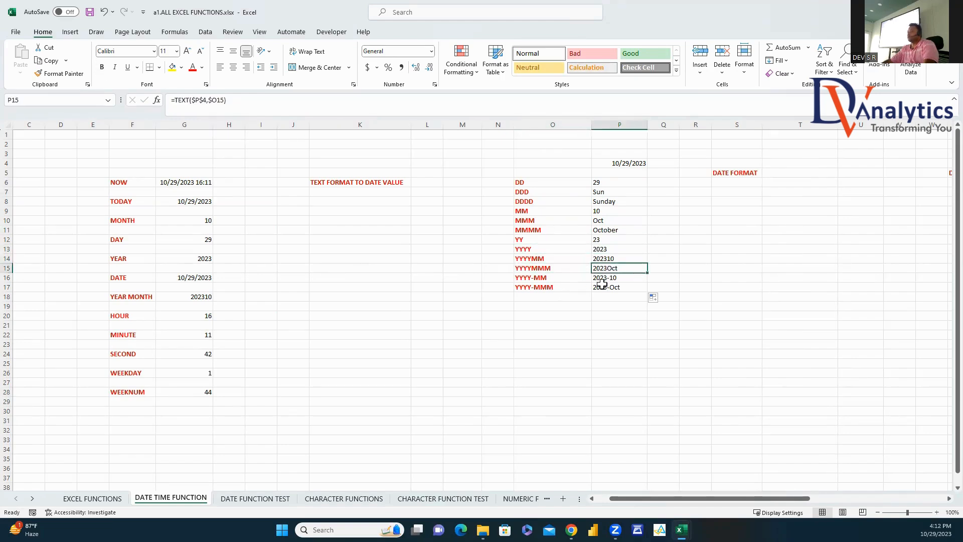
click(554, 279)
click(608, 276)
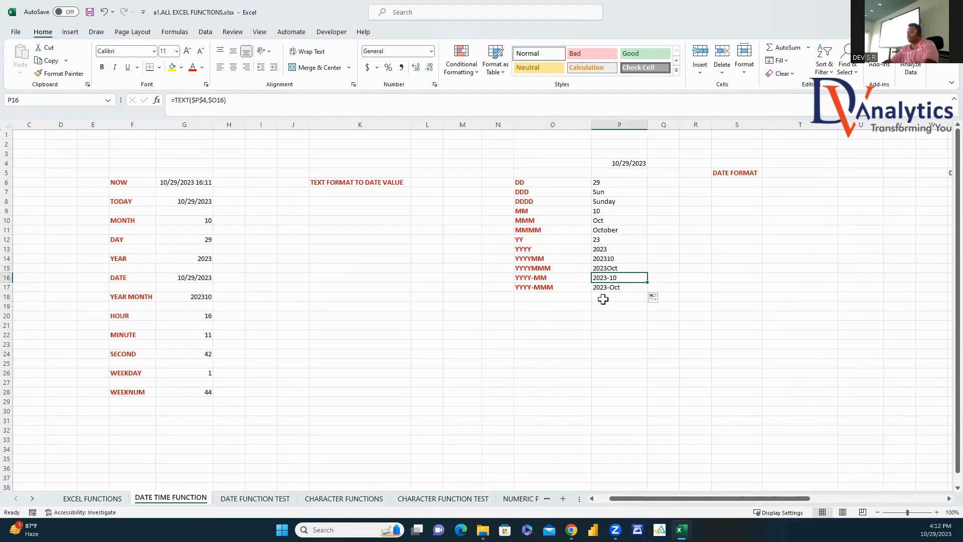
click(575, 289)
click(609, 287)
click(617, 317)
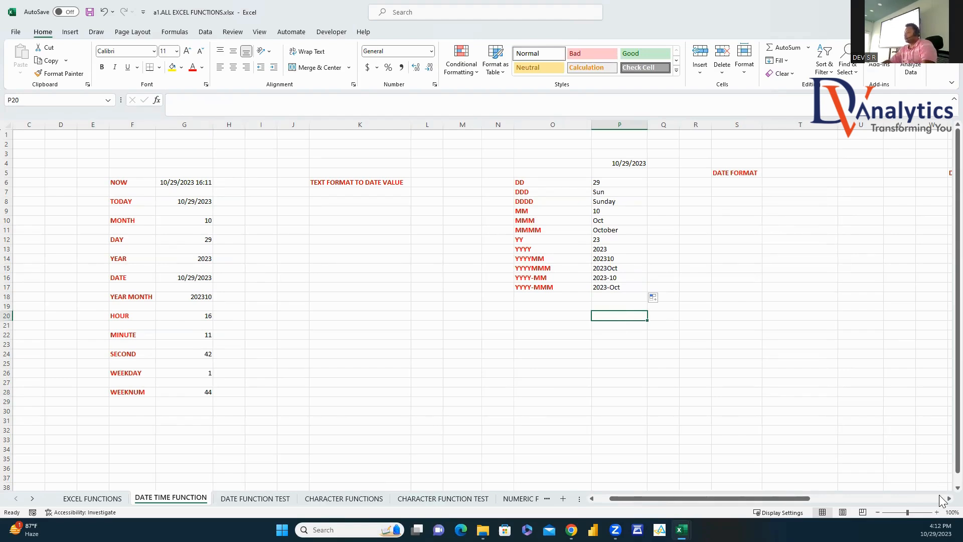
Step: Enter =TODAY() in T5 and copy it into T6, T7 and T8
scroll(614, 248, right, 4)
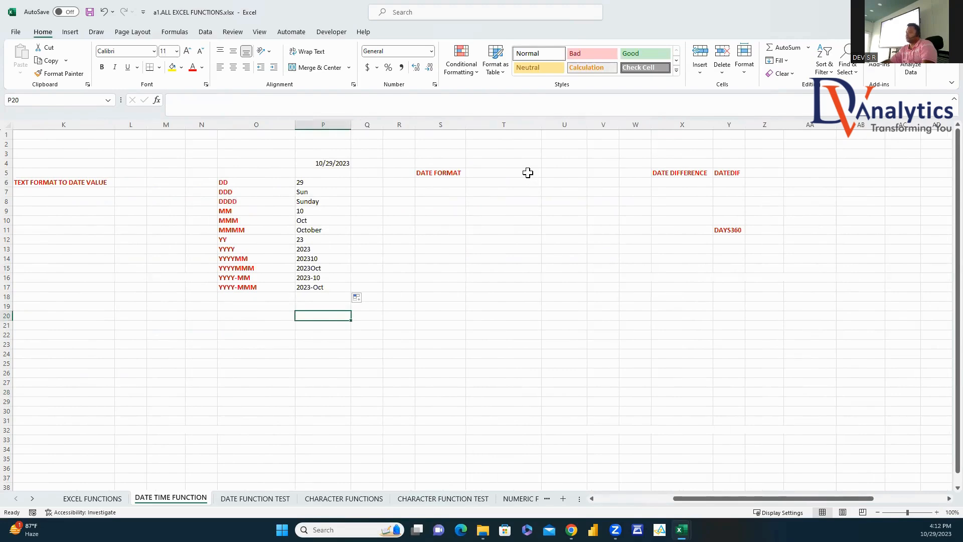
click(528, 173)
text(=TODA)
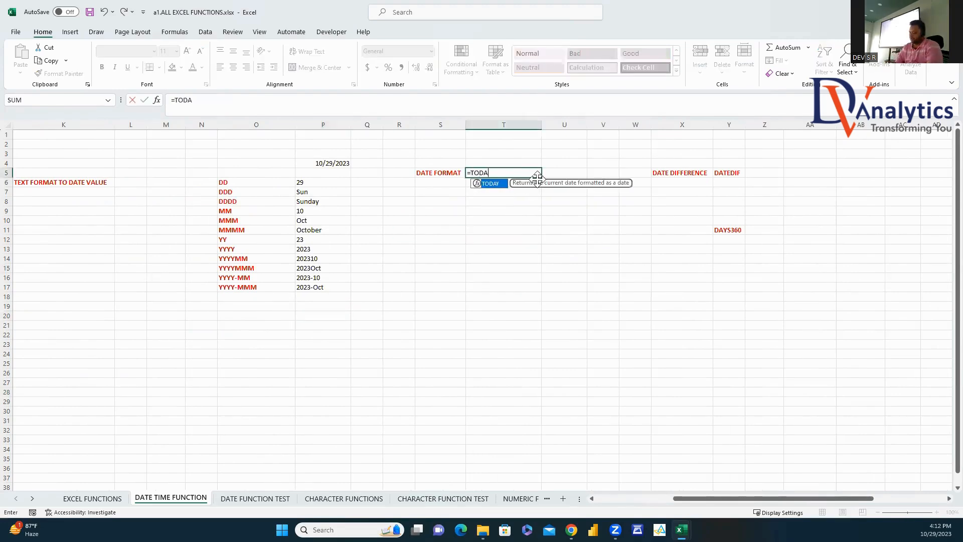
text(Y())
key(Return)
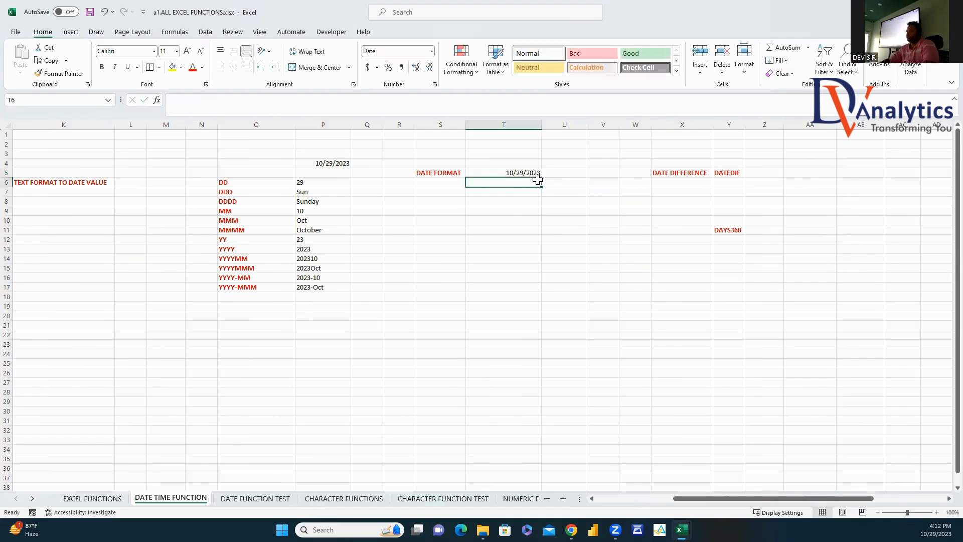
click(531, 171)
key(ctrl+c)
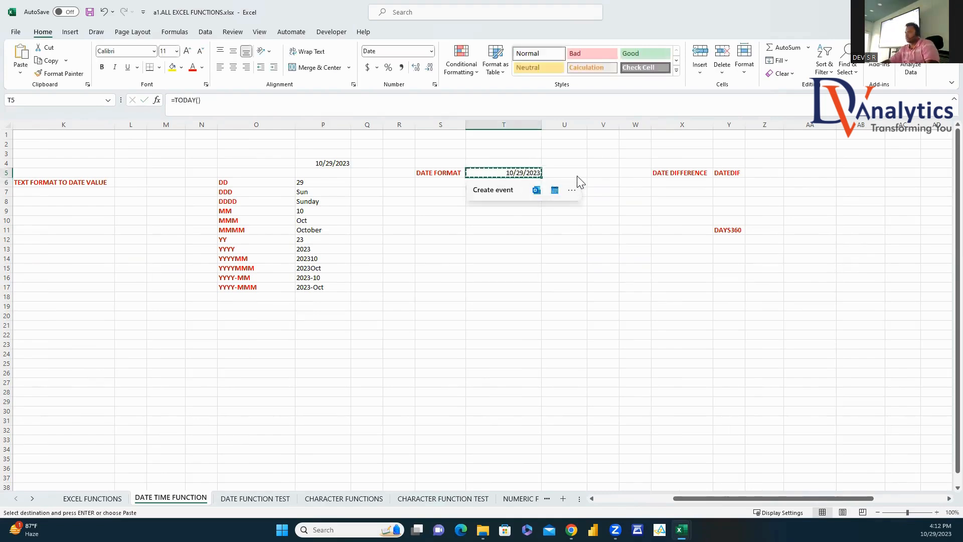
click(525, 183)
key(ctrl+v)
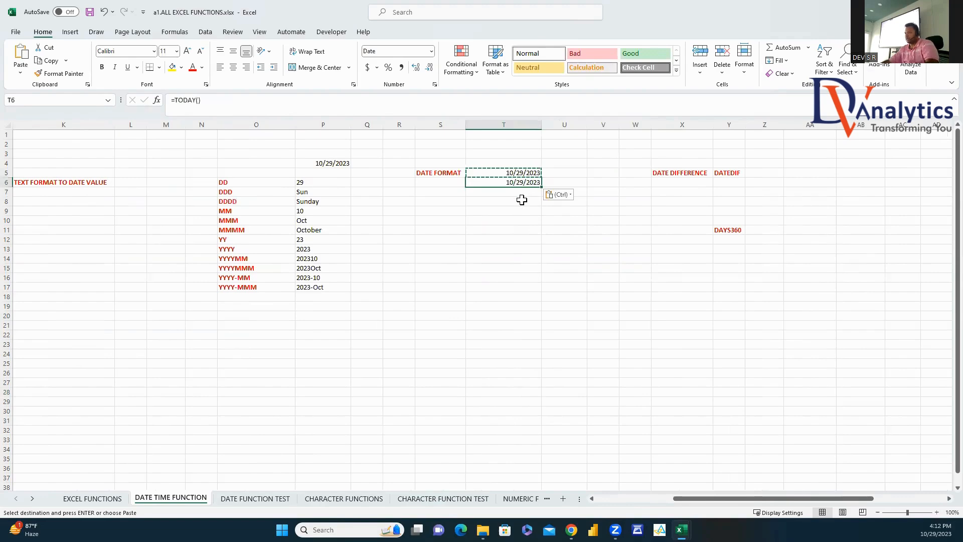
key(Down)
key(ctrl+v)
key(Down)
key(ctrl+v)
Step: Label U5 with the format code MM/DD/YYYY
click(526, 171)
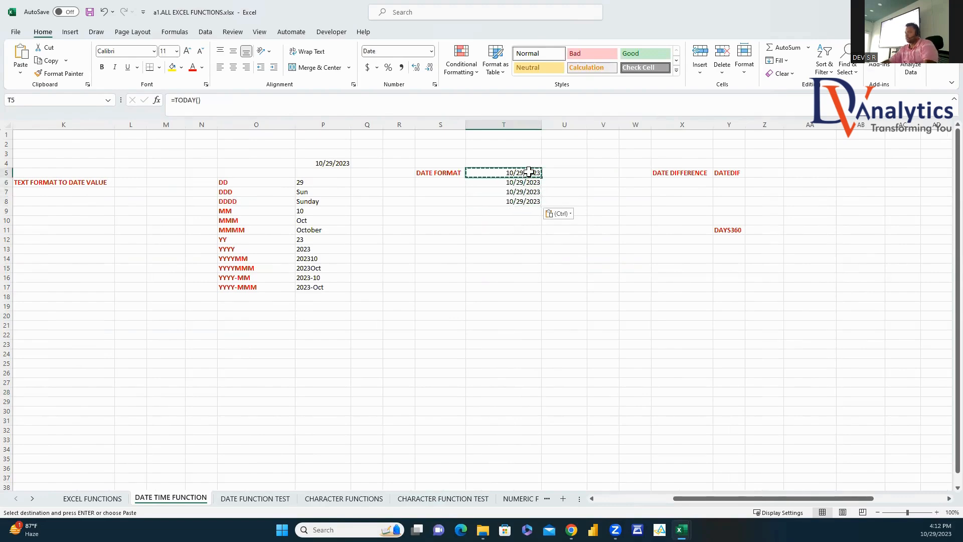
right_click(529, 172)
click(568, 175)
click(566, 173)
text(MM/)
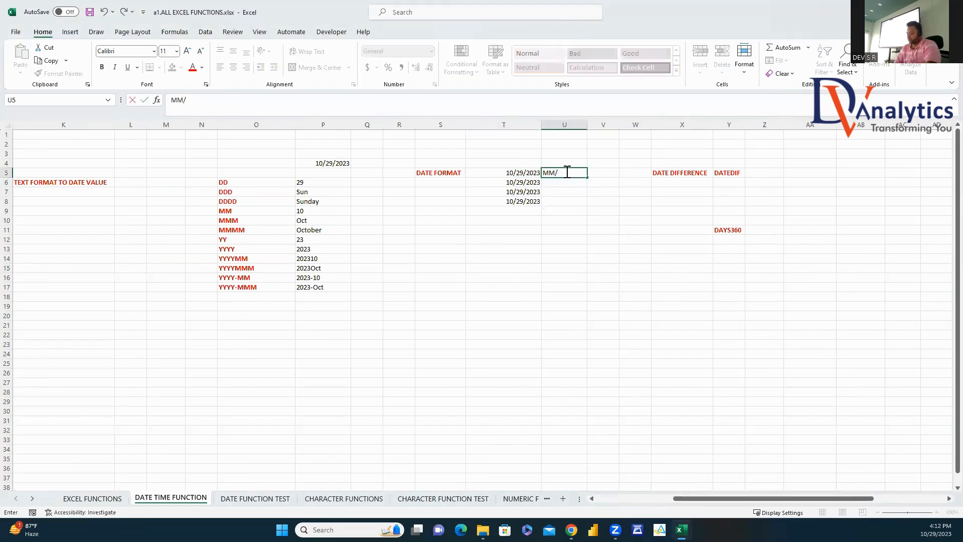
text(DD/YYYY)
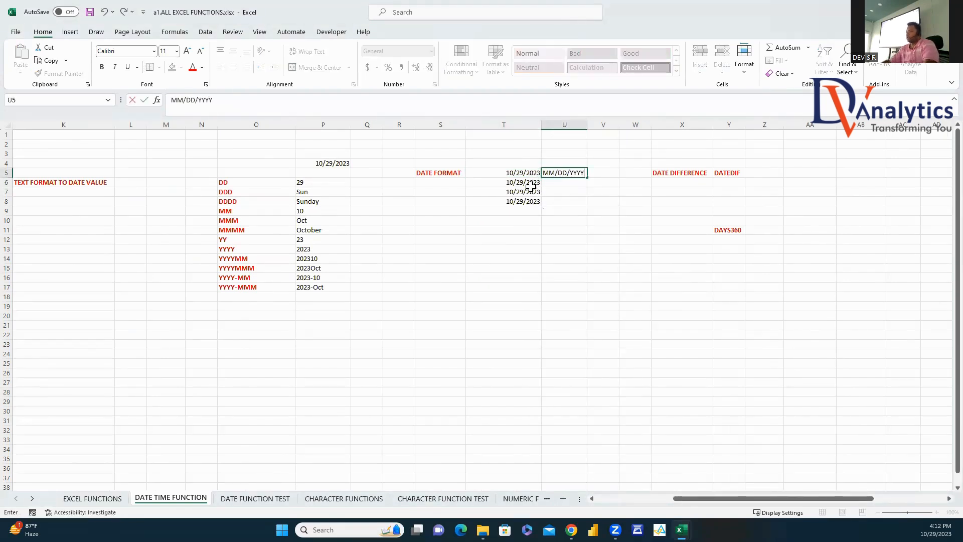
Step: Format T6 as a year-month-day date, showing 2023-10-29
click(531, 184)
right_click(531, 184)
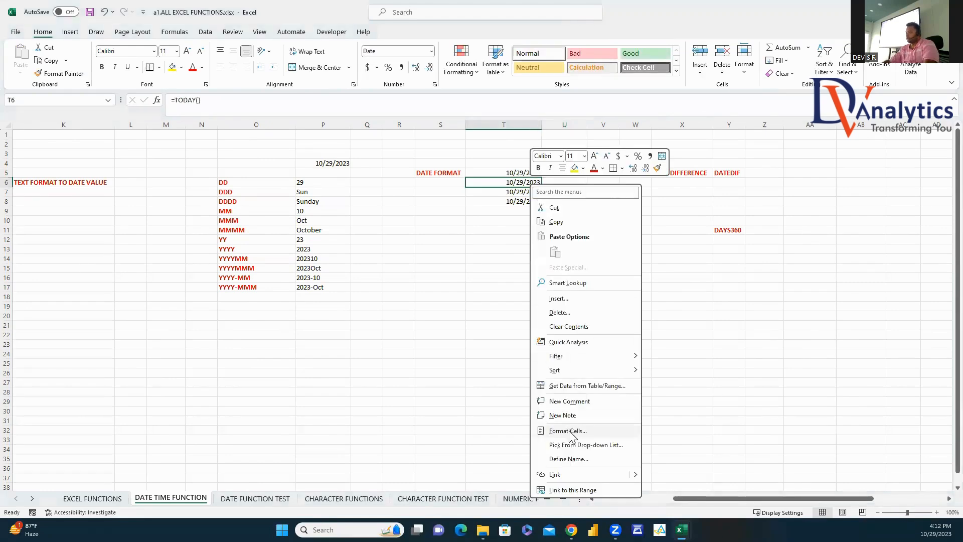
click(568, 430)
click(353, 245)
click(438, 396)
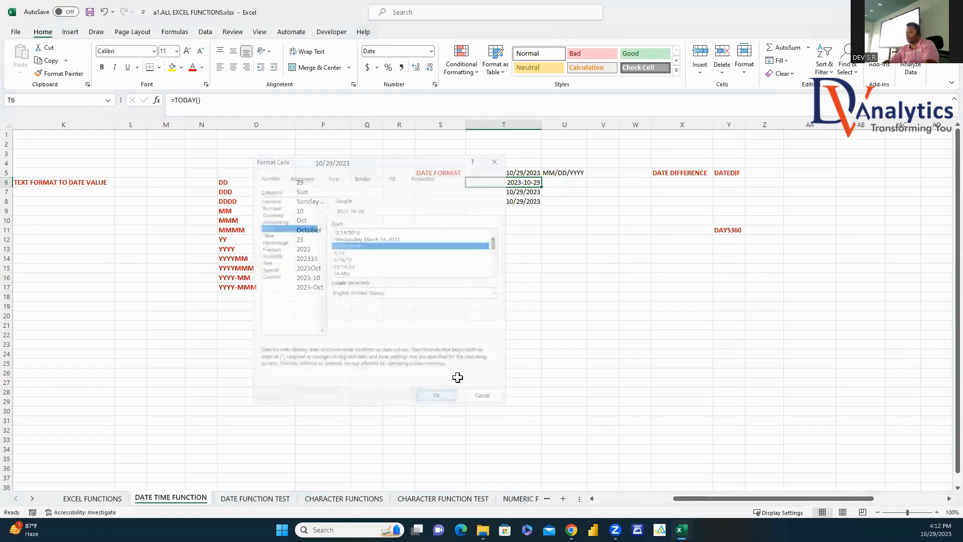
Step: Format T7 as a long weekday date, showing Sunday, October 29, 2023
click(535, 196)
right_click(535, 197)
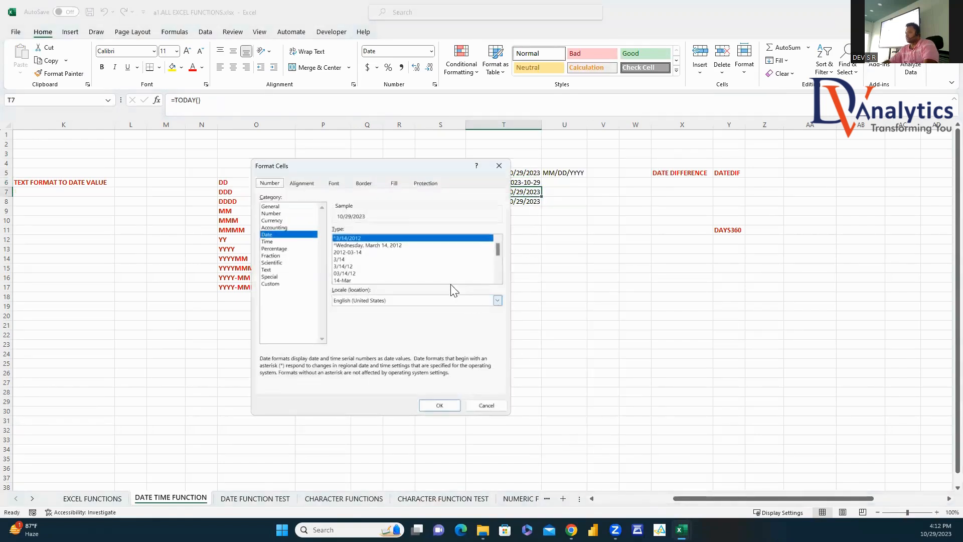
click(363, 245)
click(439, 405)
Step: Format T8 as a month-name date without weekday, showing October 29, 2023
click(527, 203)
right_click(528, 203)
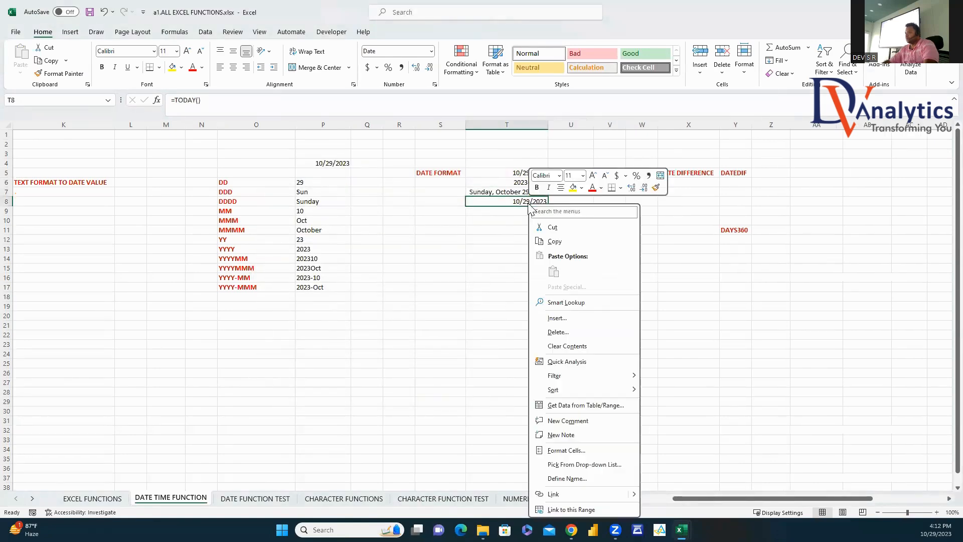
click(569, 450)
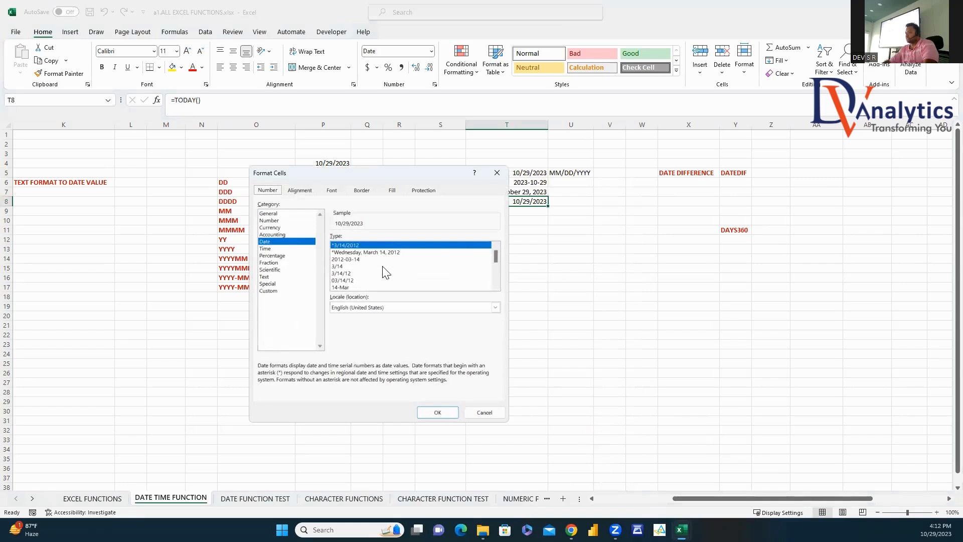
drag(496, 257, 496, 281)
click(357, 246)
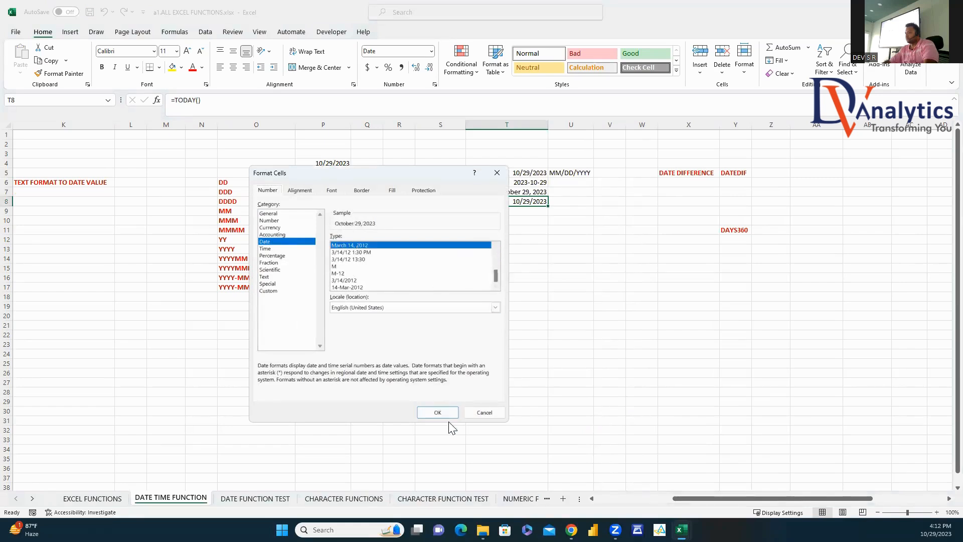
click(442, 412)
click(647, 345)
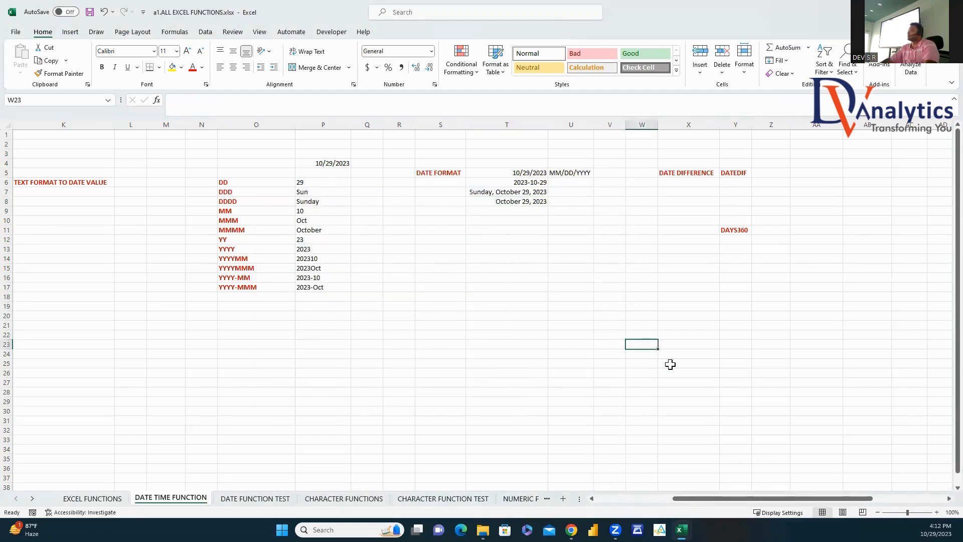
Step: Enter the starting date 10/15/2010 in AA5 and =TODAY() in AB5
scroll(940, 501, right, 8)
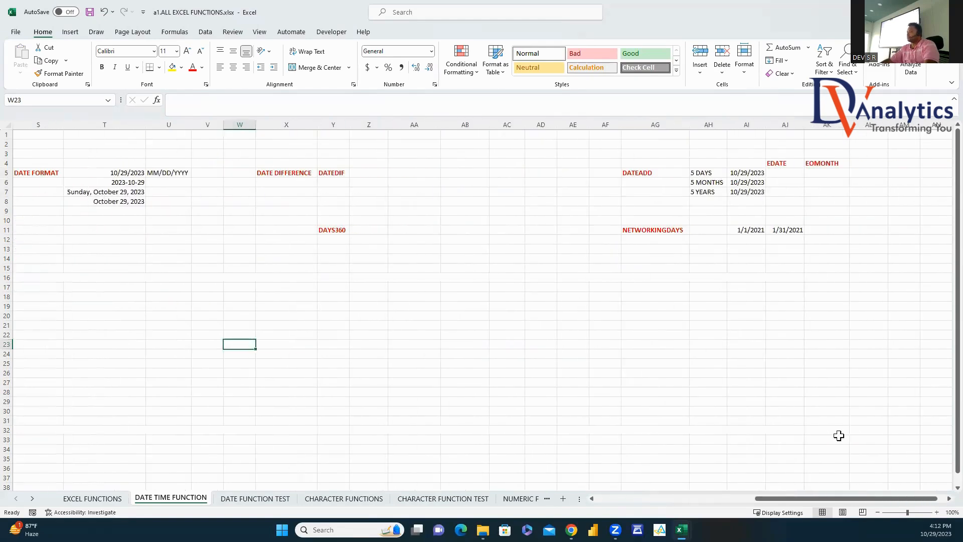
click(345, 175)
click(405, 172)
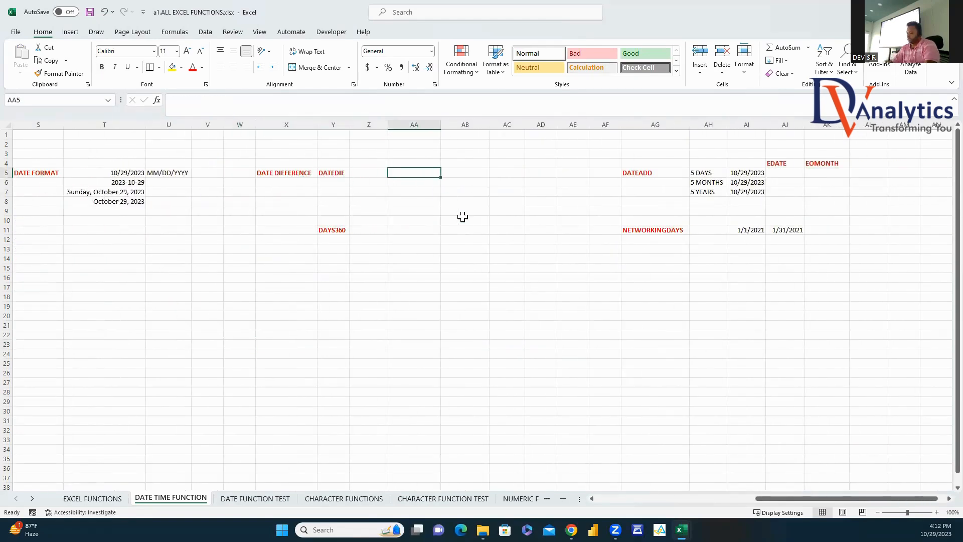
text(10/)
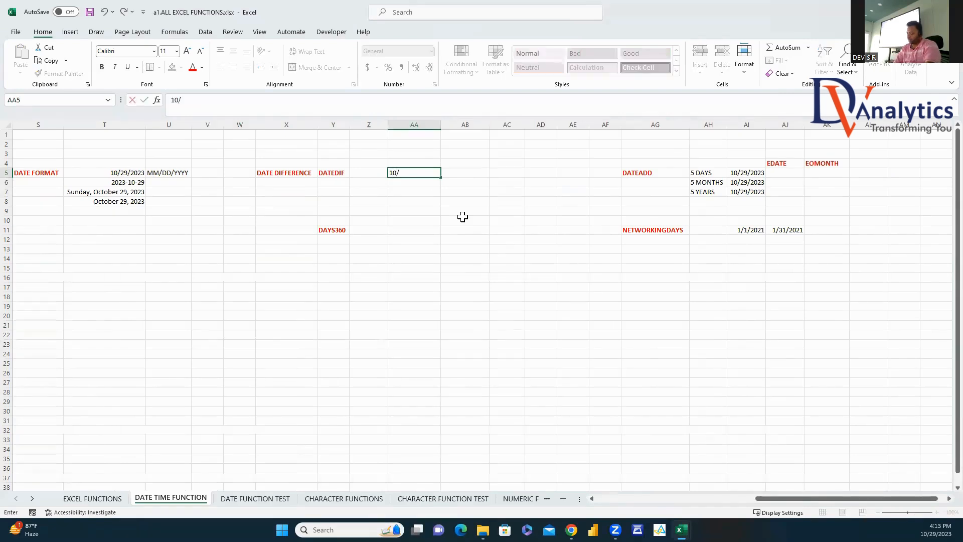
text(15/2010)
click(463, 217)
click(429, 180)
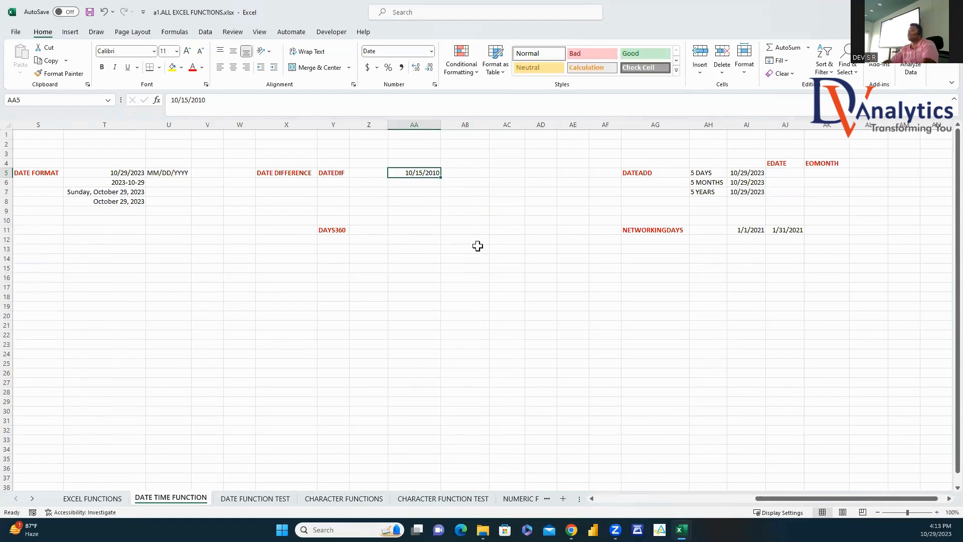
click(481, 173)
text(=TODAY()
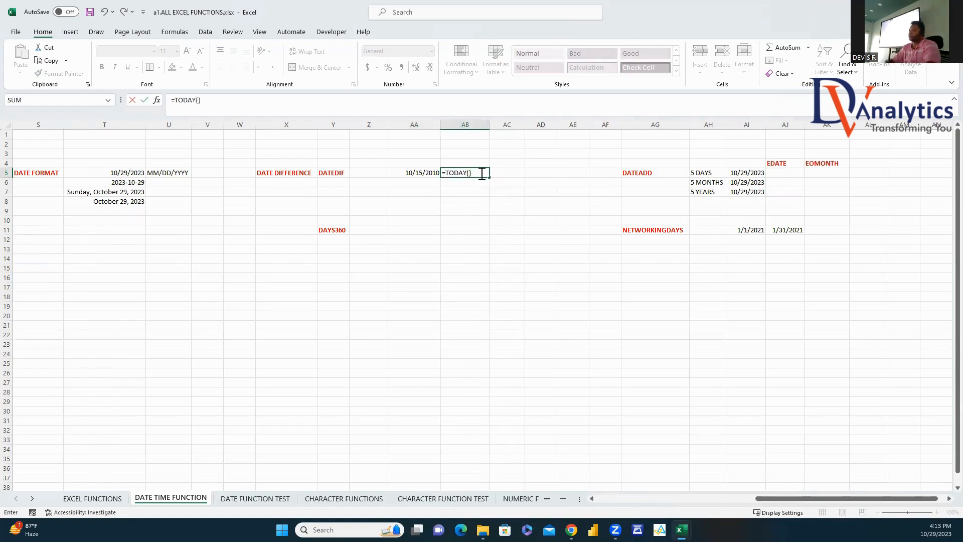
key(Return)
click(479, 173)
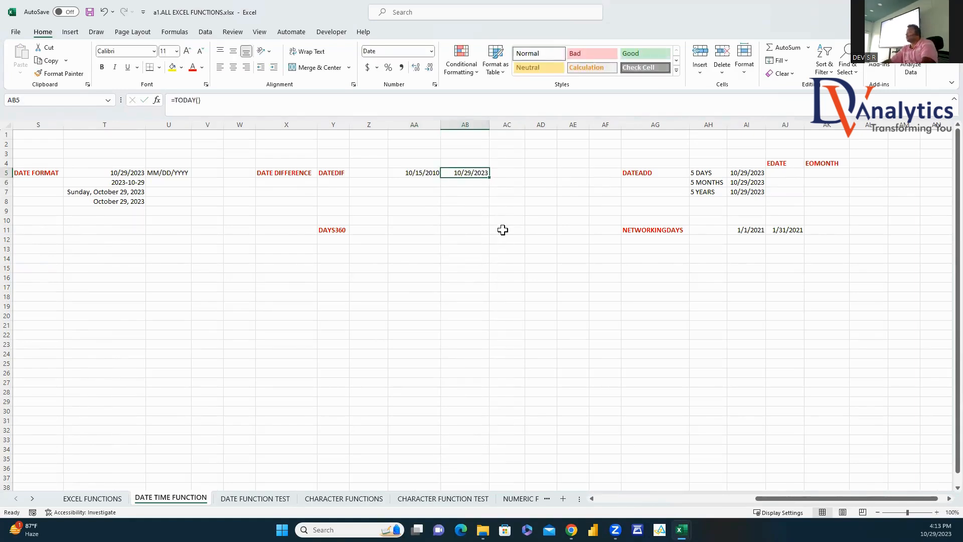
Step: Label AA4, AB4 and AD4 STARTING DATE, CURRENT DATE and YEARS OLD, widening column AB
click(435, 162)
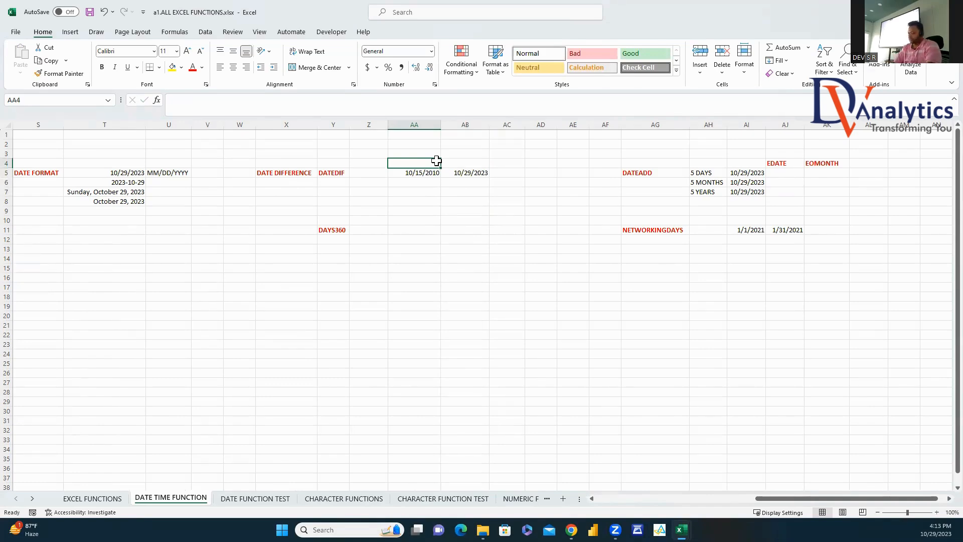
text(STARTING DATE)
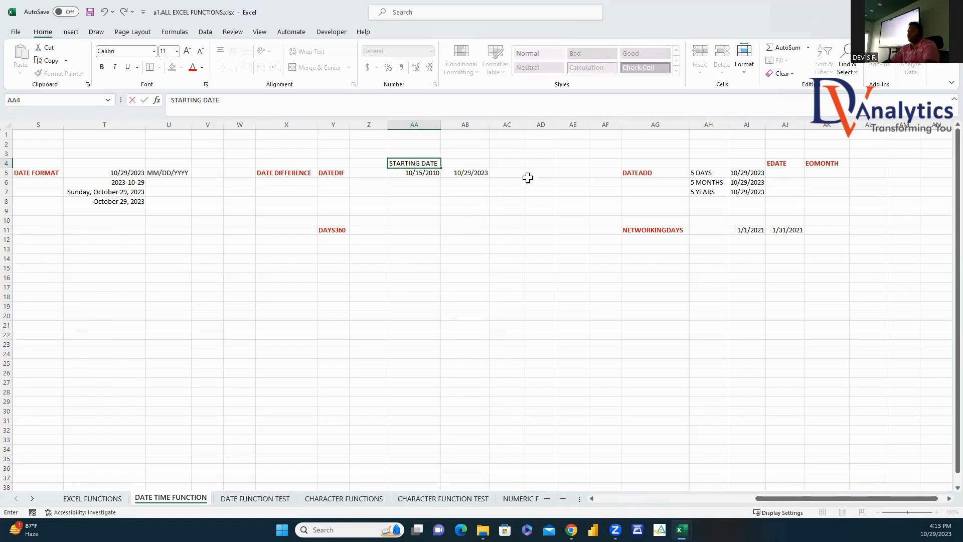
click(472, 191)
click(474, 161)
text(CU)
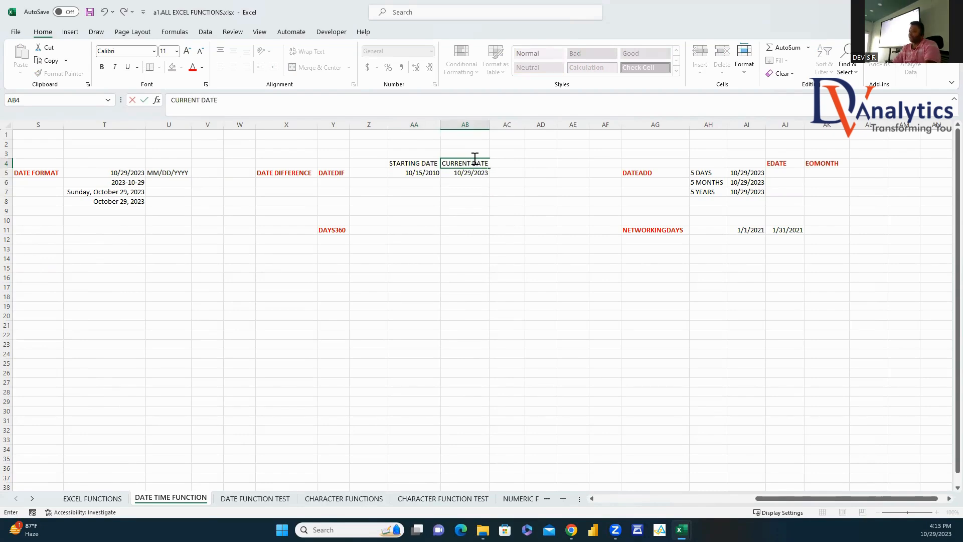
text(RRENT DATE)
click(511, 196)
drag(489, 124, 491, 125)
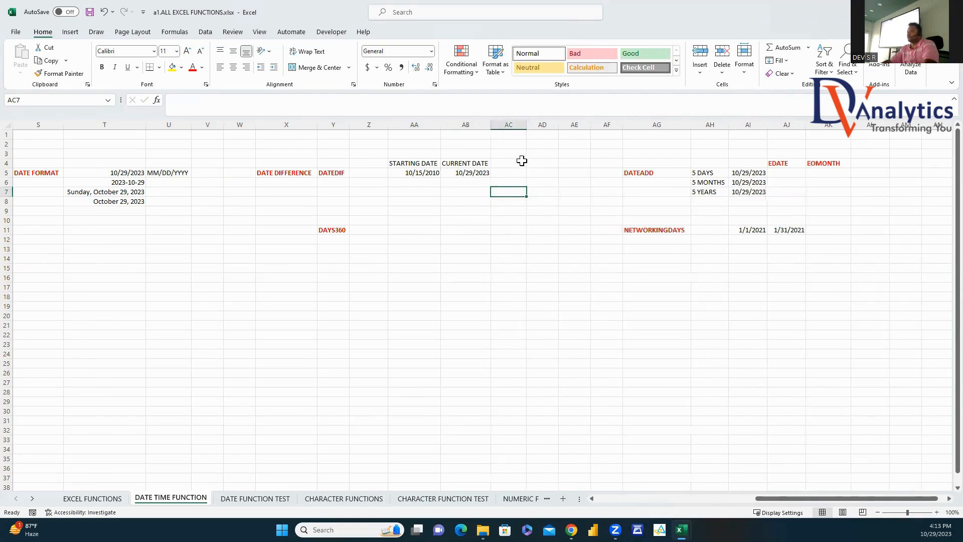
click(522, 162)
click(533, 162)
text(YEARS OLD)
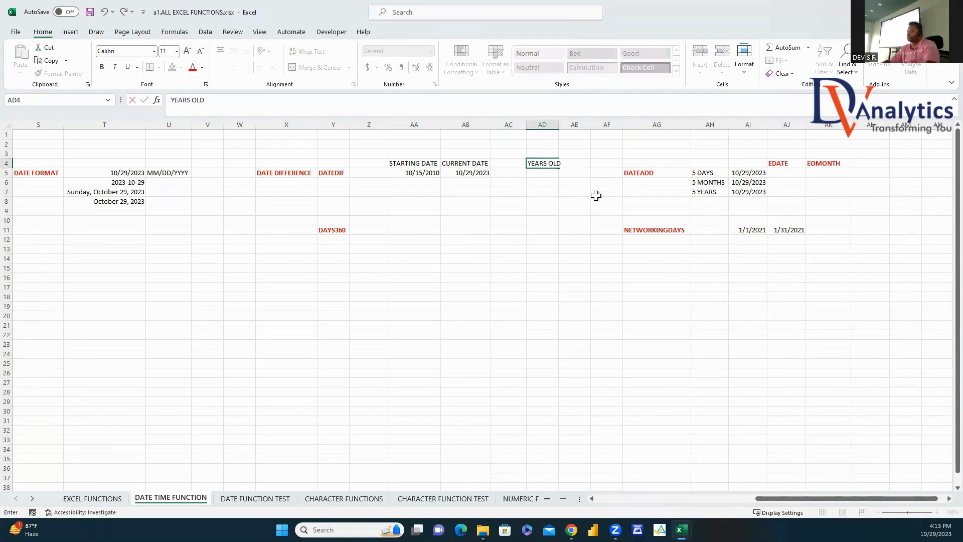
click(548, 174)
text(=DAT)
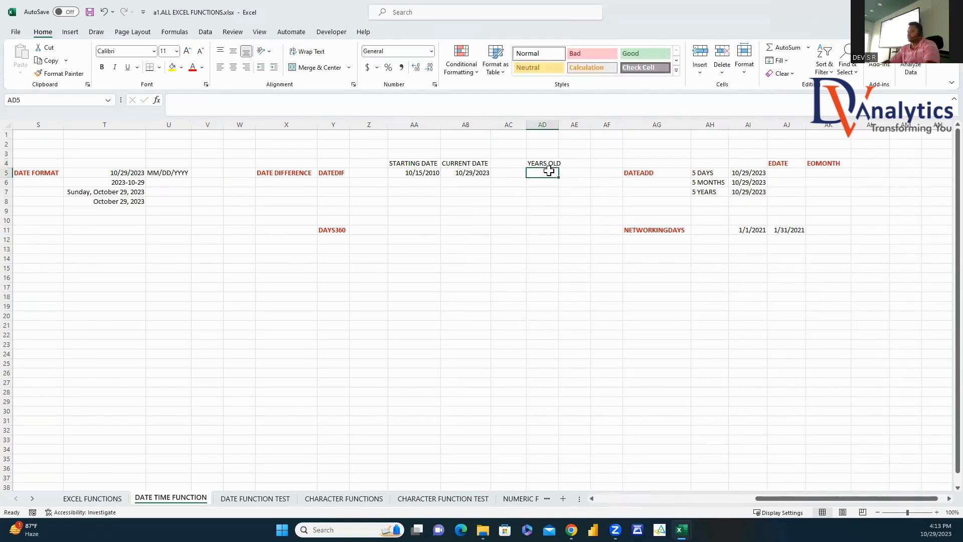
text(EDIF)
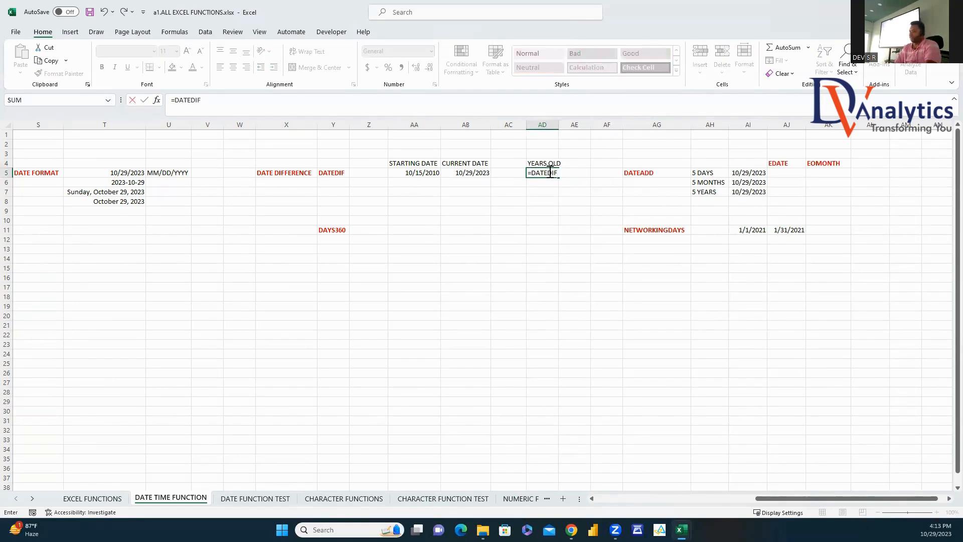
text(()
Step: Complete =DATEDIF(AA5,AB5,"Y") in AD5 to return 13 years
click(436, 175)
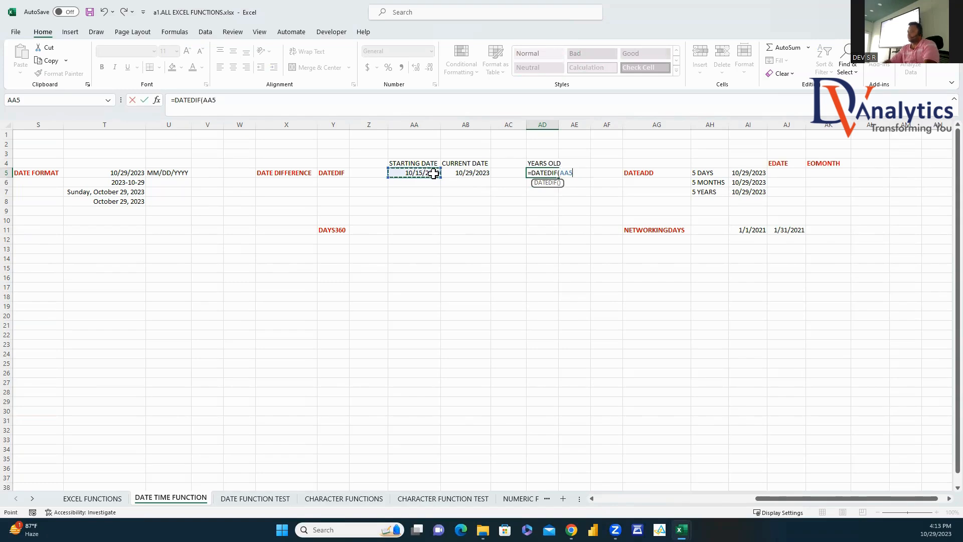
text(,)
click(462, 173)
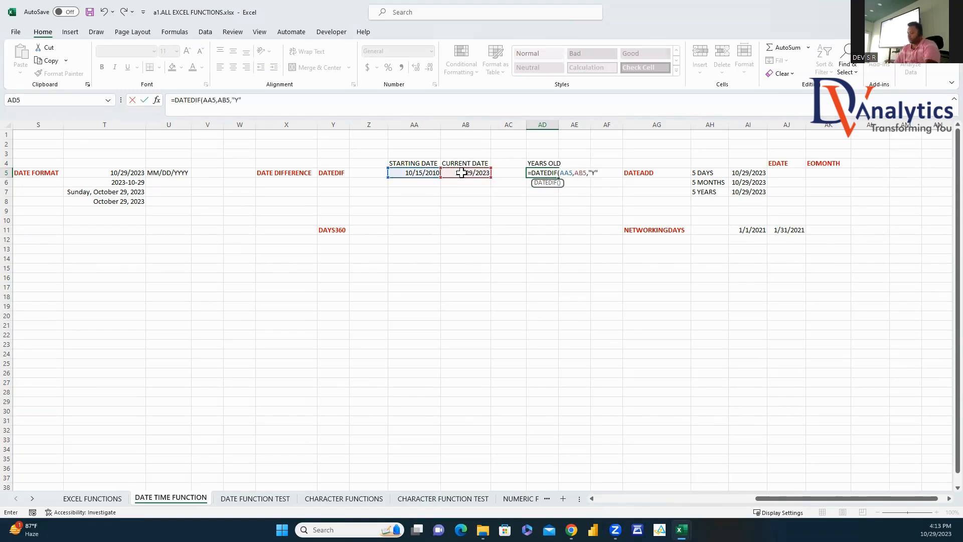
text(,"Y")
key(Return)
Step: Add a MONTHS OLD header in AE4 with =DATEDIF(AA5,AB5,"M") giving 156, and autofit column AE
click(578, 165)
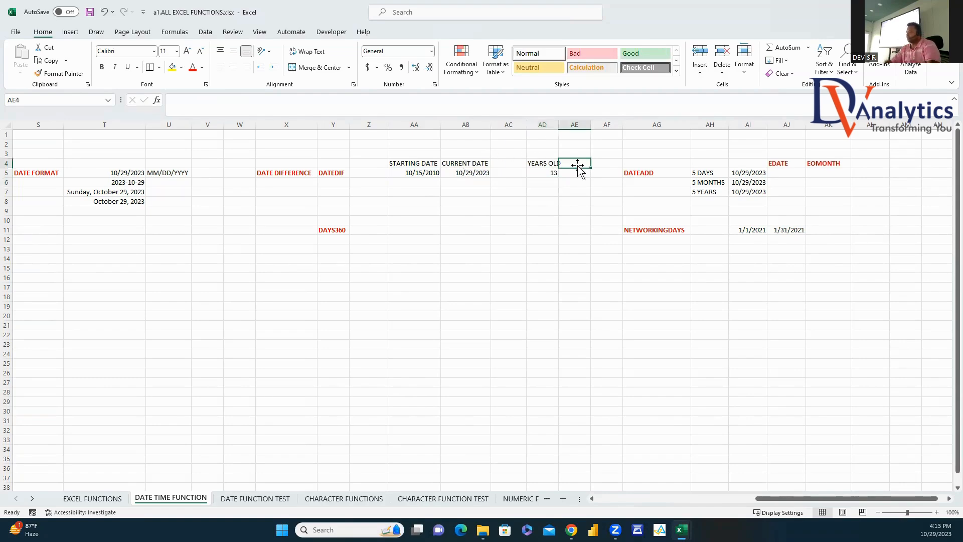
text(MONTHS OLD)
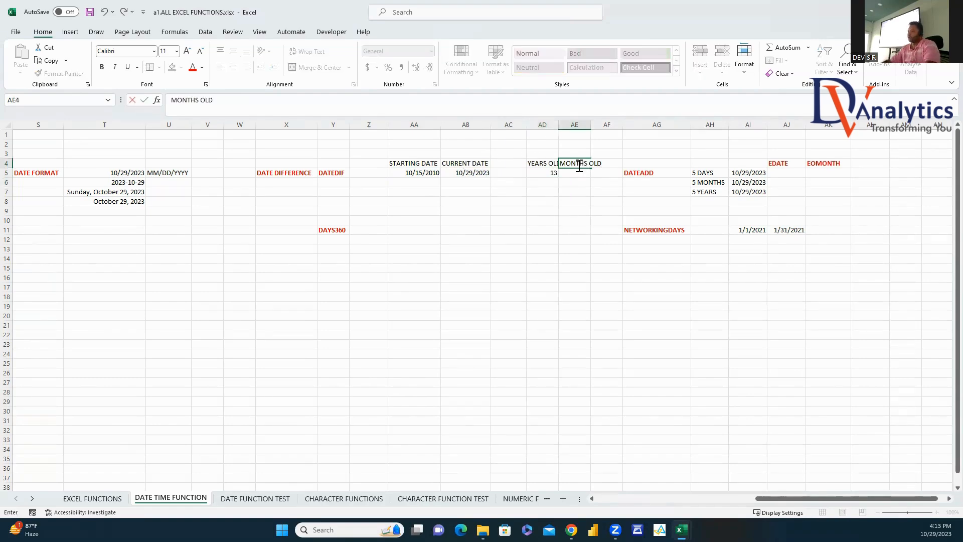
click(577, 174)
text(=D)
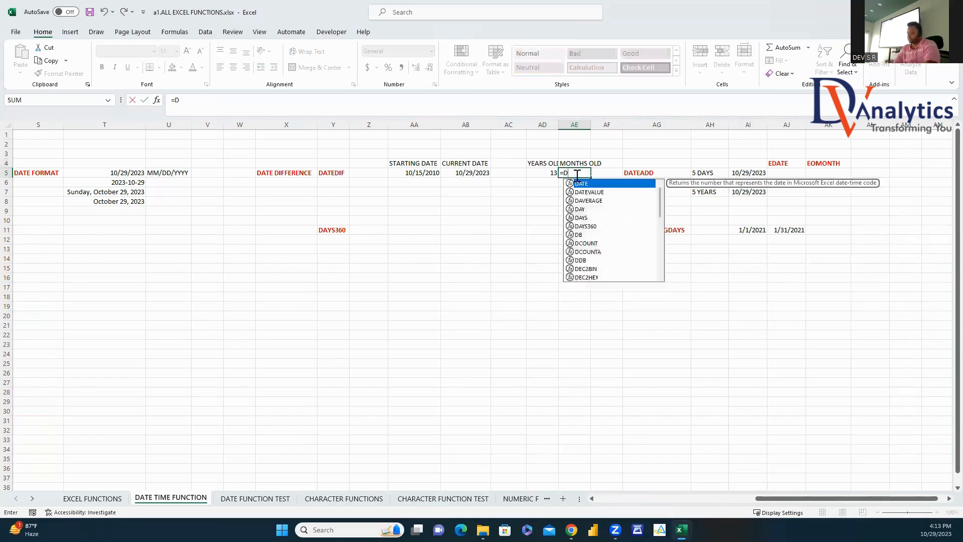
text(ATEDIF()
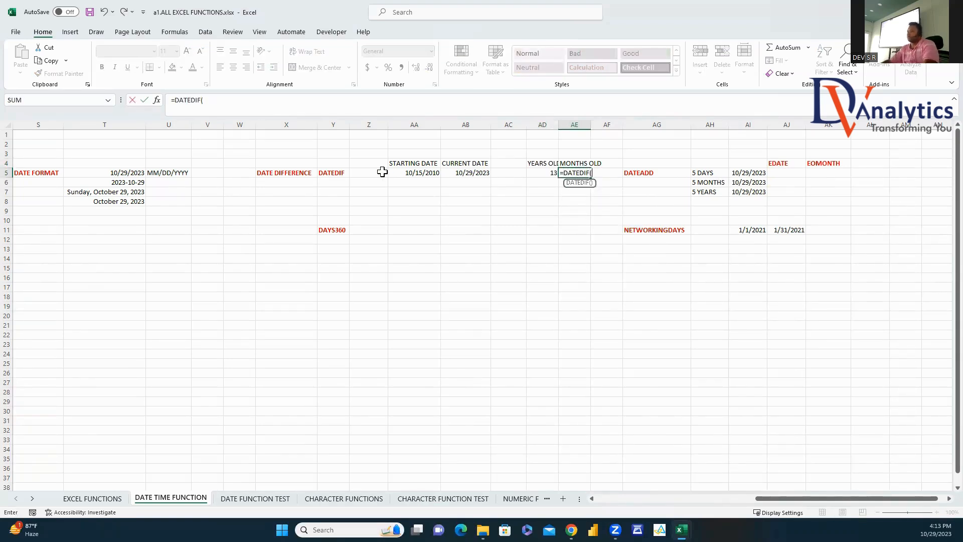
click(413, 173)
text(,)
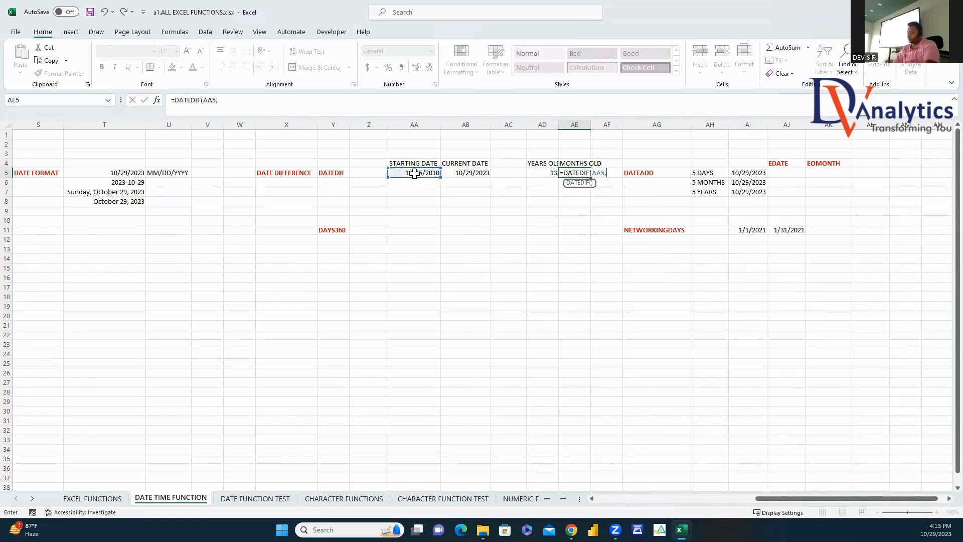
click(475, 174)
text(,")
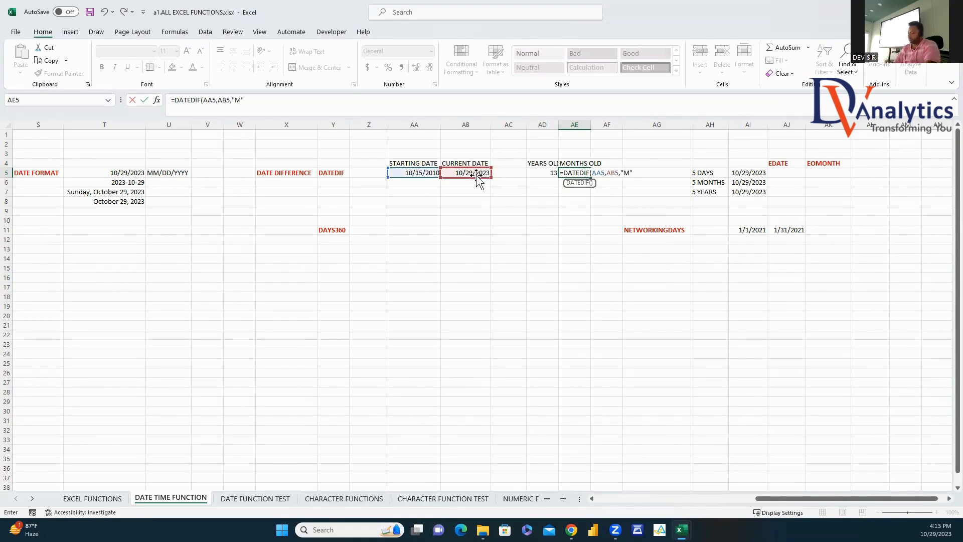
text(M")
key(Return)
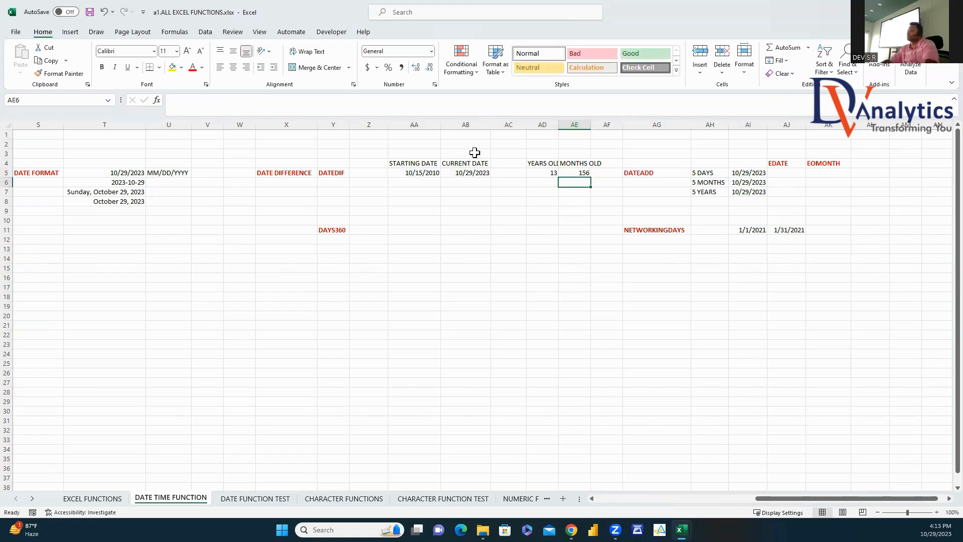
double_click(590, 124)
Step: Insert column AF headed DAYS OLD with =DATEDIF(AA5,AB5,"D") returning 4762 days
right_click(621, 123)
click(652, 221)
click(625, 163)
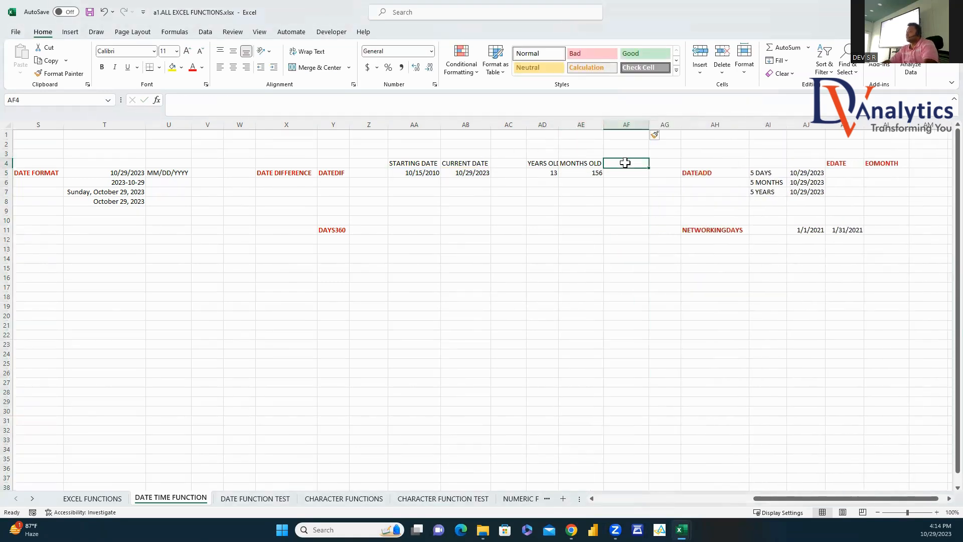
text(DAYS OLD)
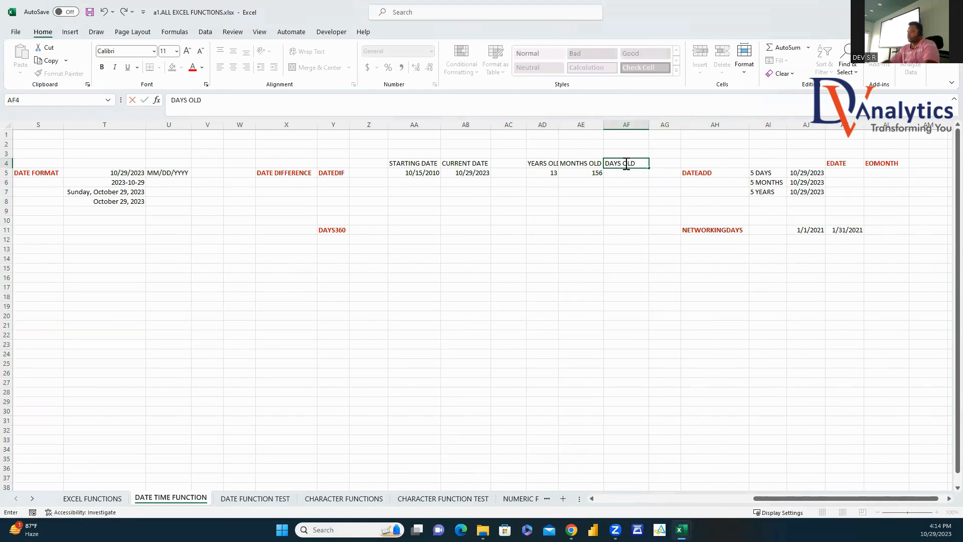
click(640, 174)
text(=DATE)
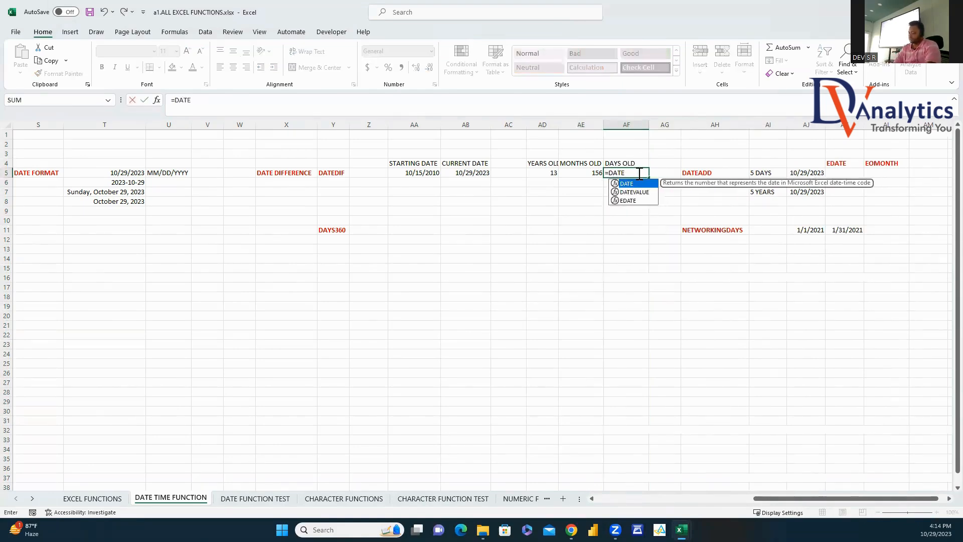
text(DIF()
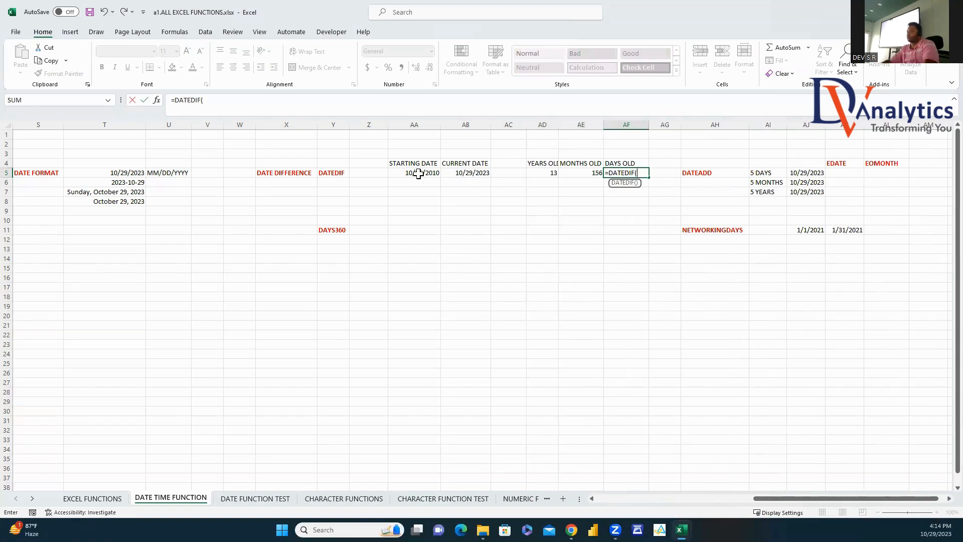
click(418, 174)
text(,)
click(479, 173)
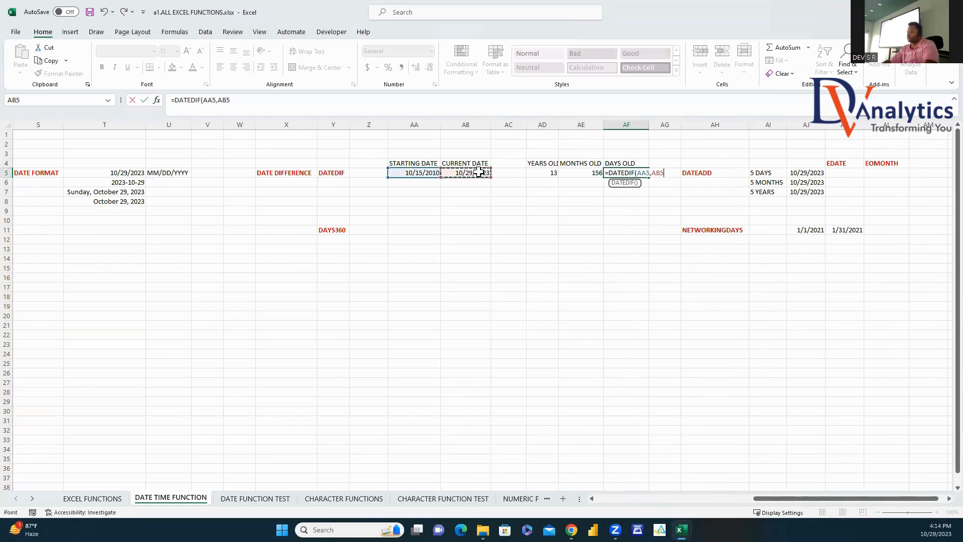
text(,)
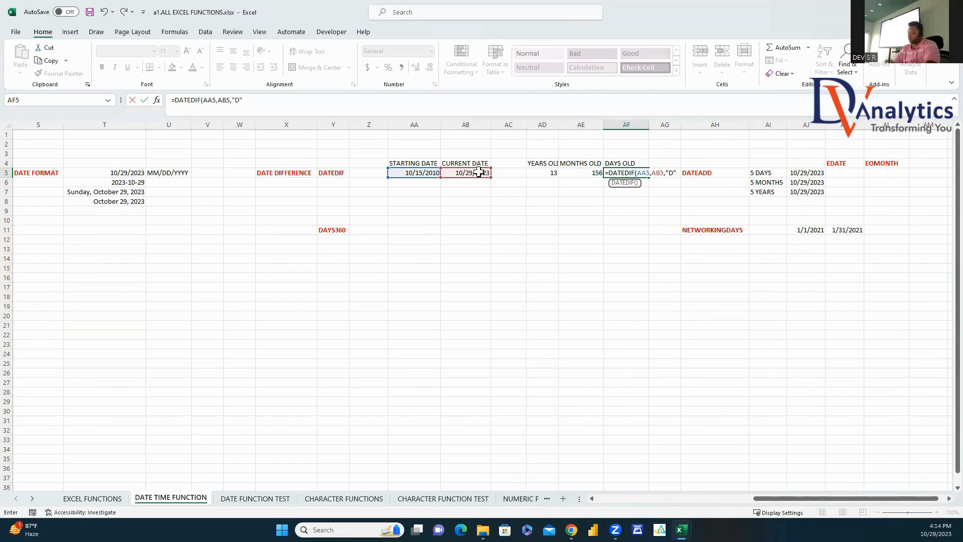
text("D")
key(Return)
Step: Autofit column AD and clear the DAYS360 label from Y10:AA15
drag(622, 163, 627, 173)
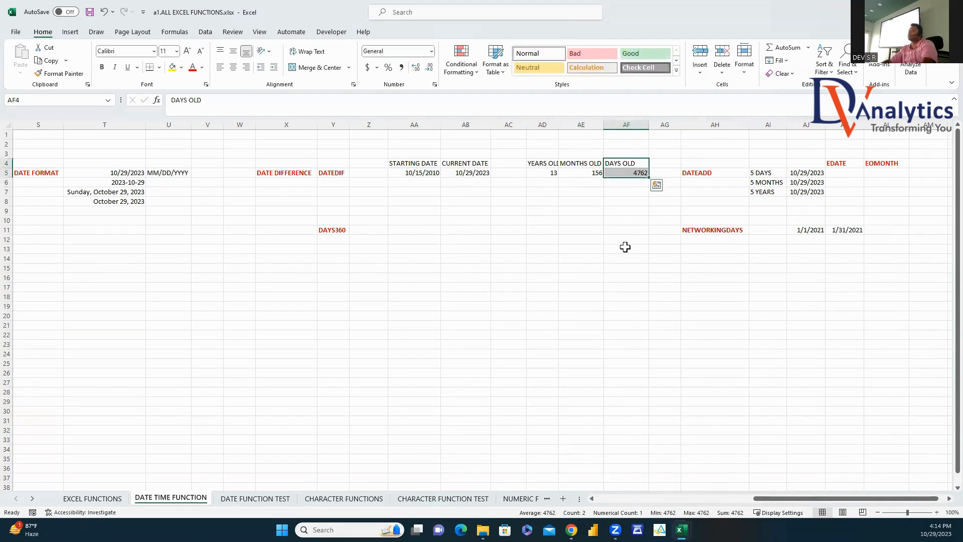
click(555, 134)
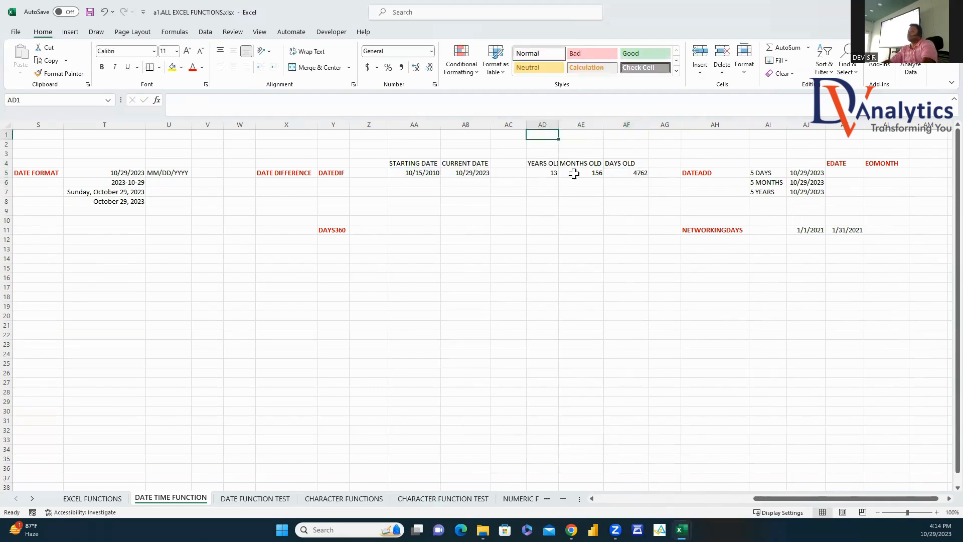
double_click(560, 122)
click(574, 256)
drag(321, 220, 333, 241)
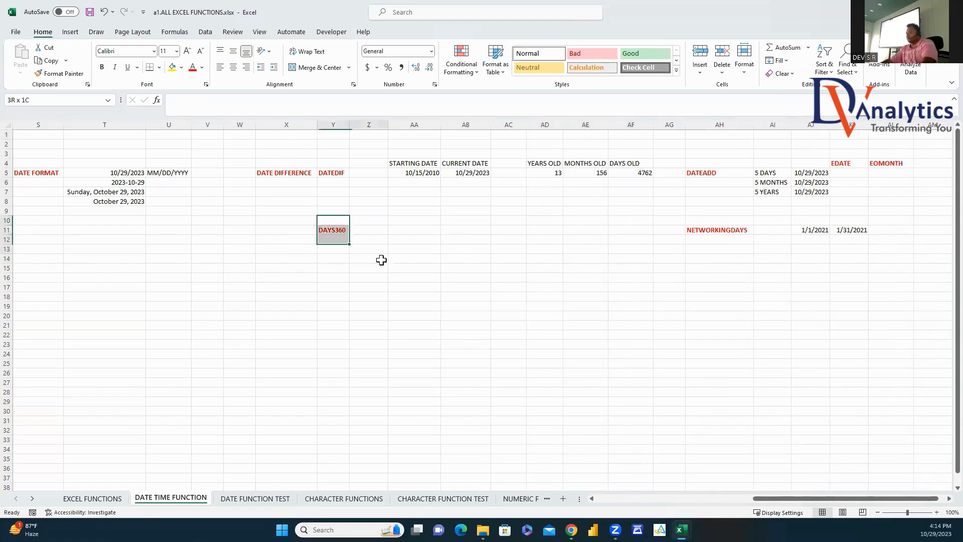
drag(381, 260, 411, 273)
key(Delete)
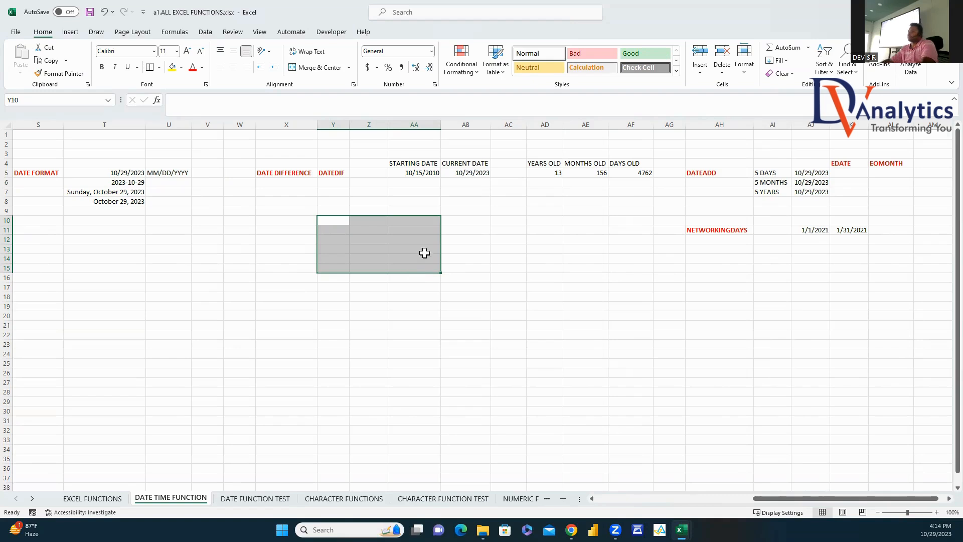
Step: Enter =AJ5+5 in AK5, revised from +1, so it shows 11/3/2023
scroll(939, 502, right, 2)
scroll(941, 506, right, 2)
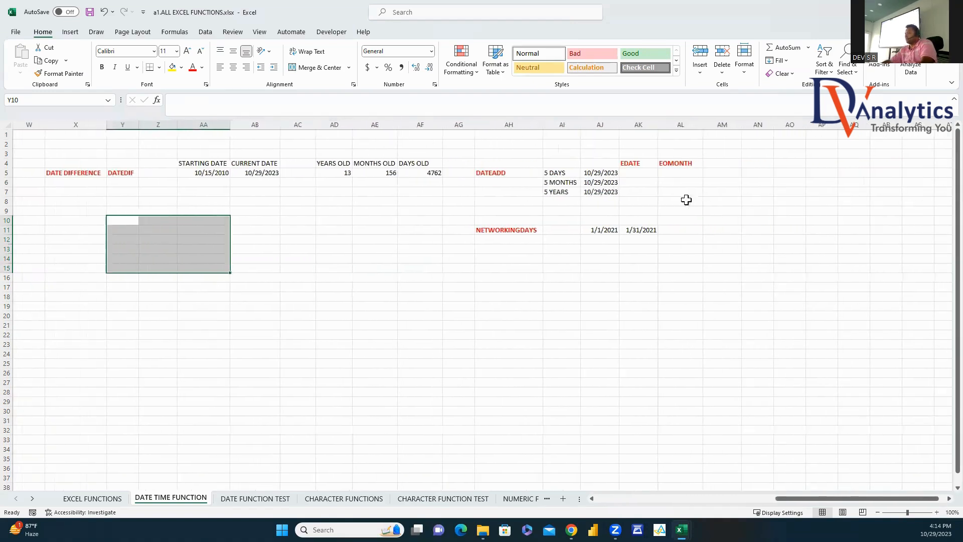
click(639, 173)
text(=)
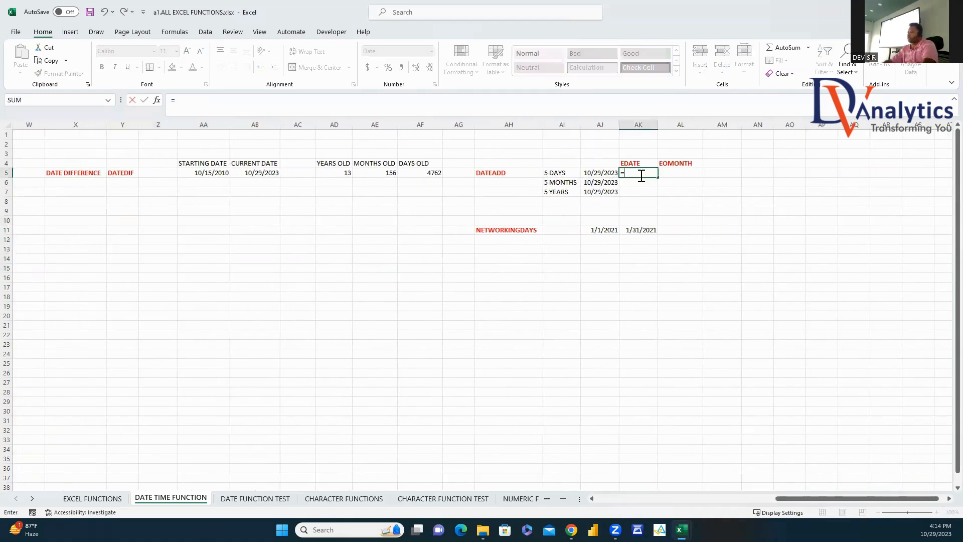
click(600, 173)
text(+1)
key(Return)
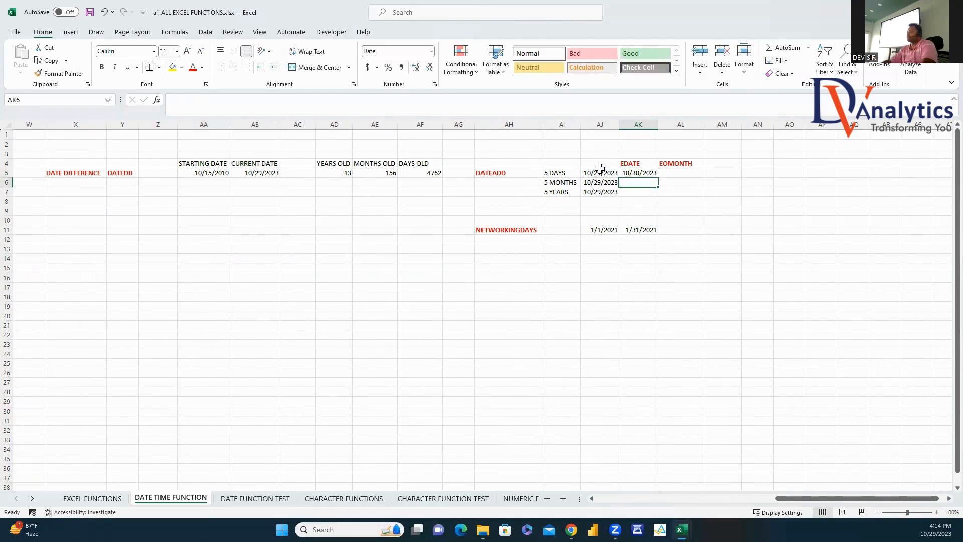
click(640, 173)
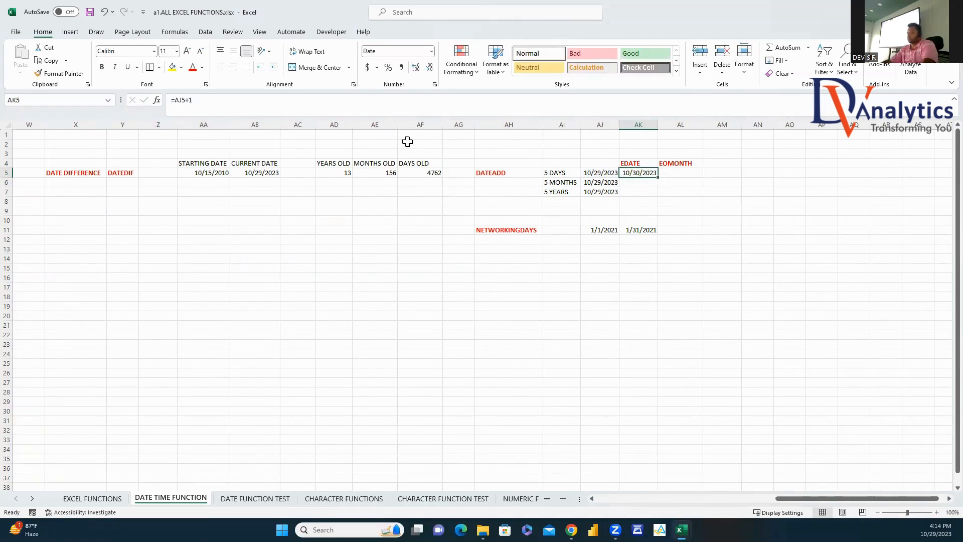
click(235, 98)
text(5+5)
key(Return)
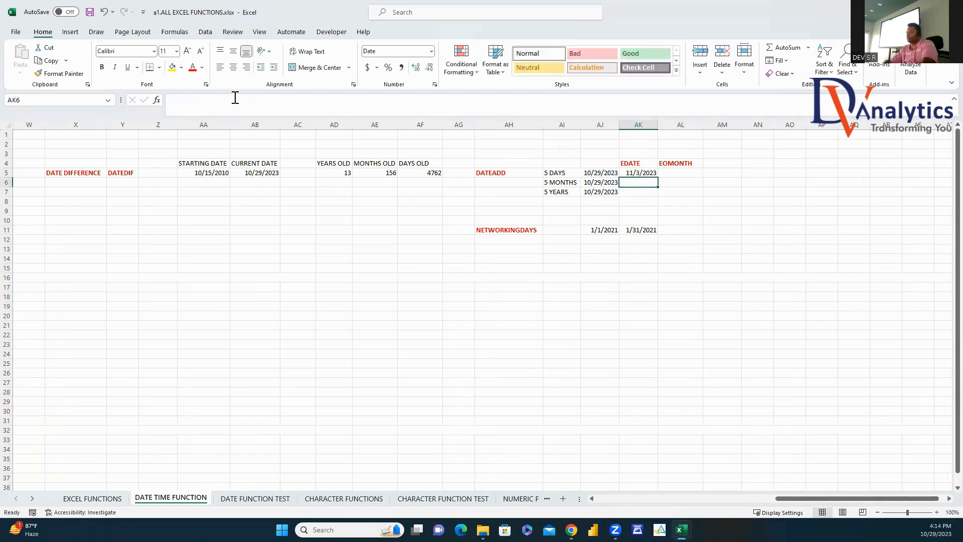
Step: Enter the five-days-later formula from AJ5 in AL5 under EOMONTH
click(686, 173)
text(=)
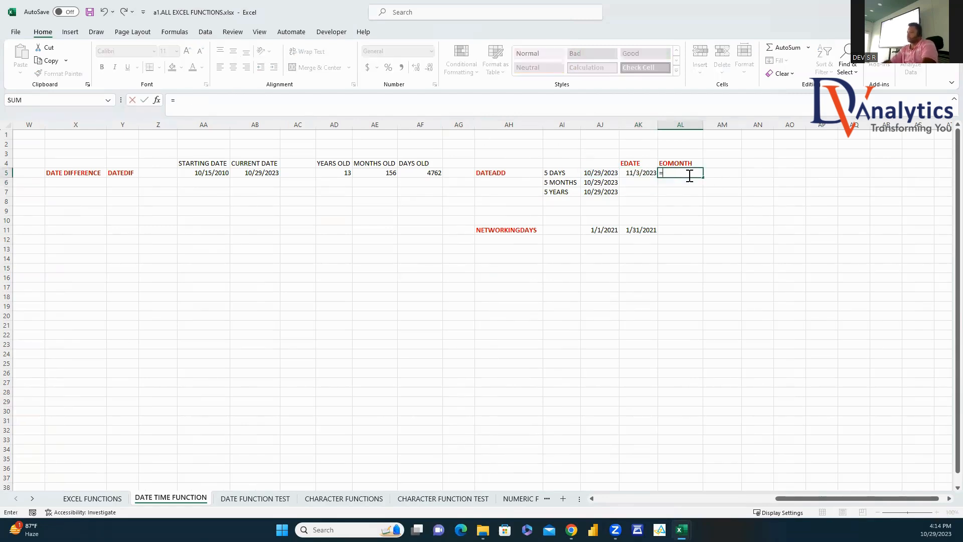
click(608, 174)
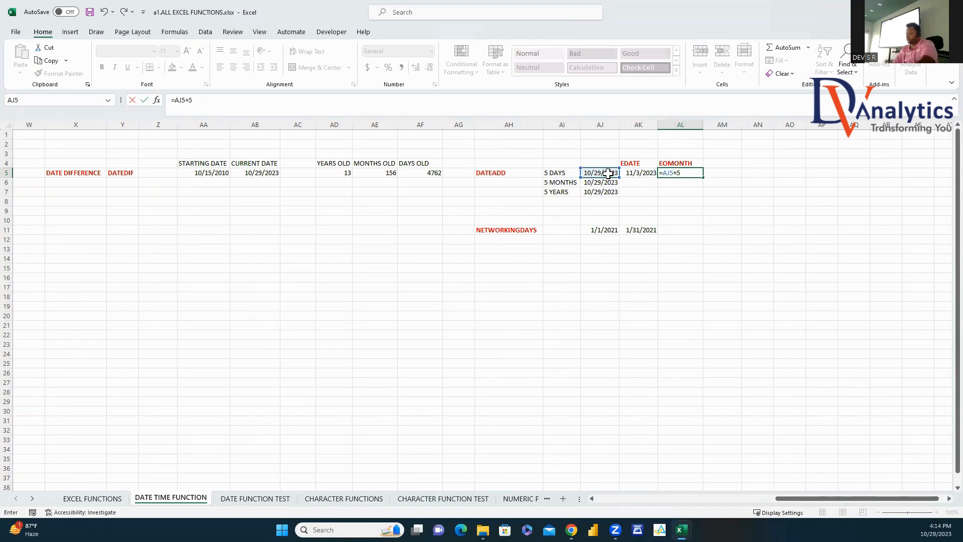
key(Return)
drag(635, 176, 660, 176)
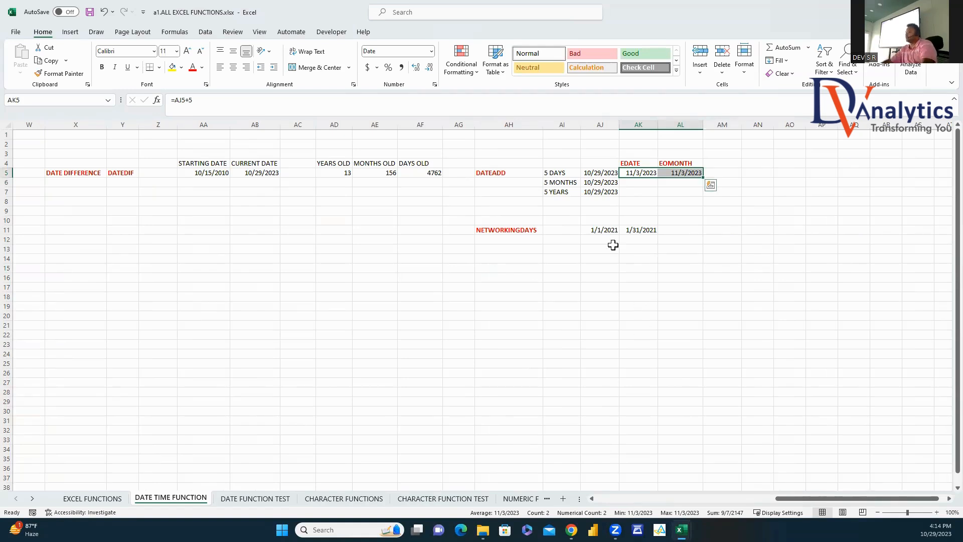
click(632, 185)
Step: Enter =EDATE(AJ6,5) in AK6, returning 3/29/2024
text(=EDAT)
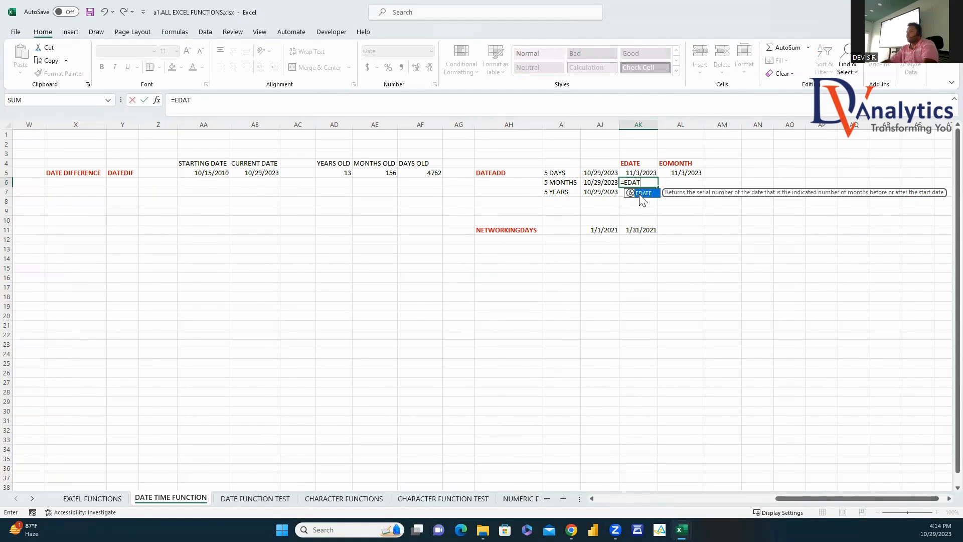
double_click(644, 193)
click(606, 184)
text(,5)
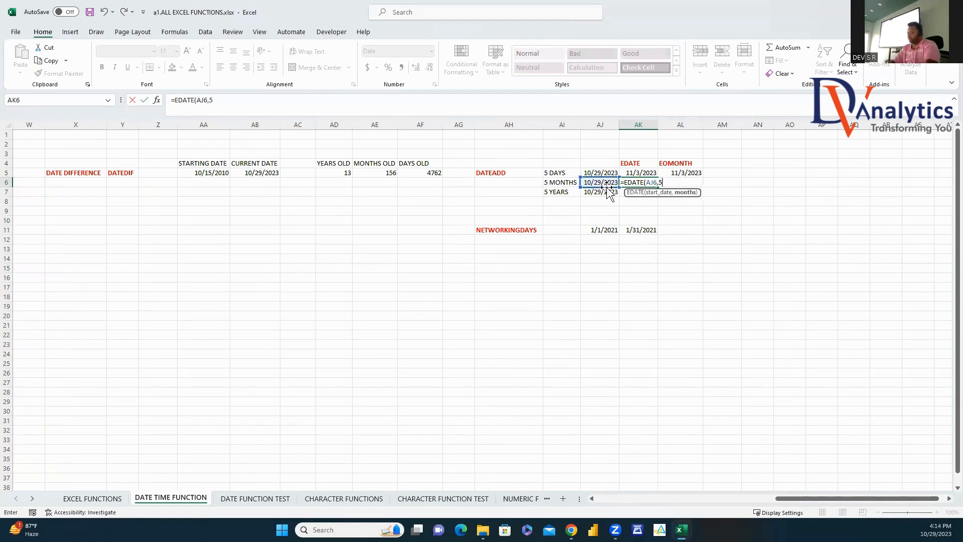
key(Return)
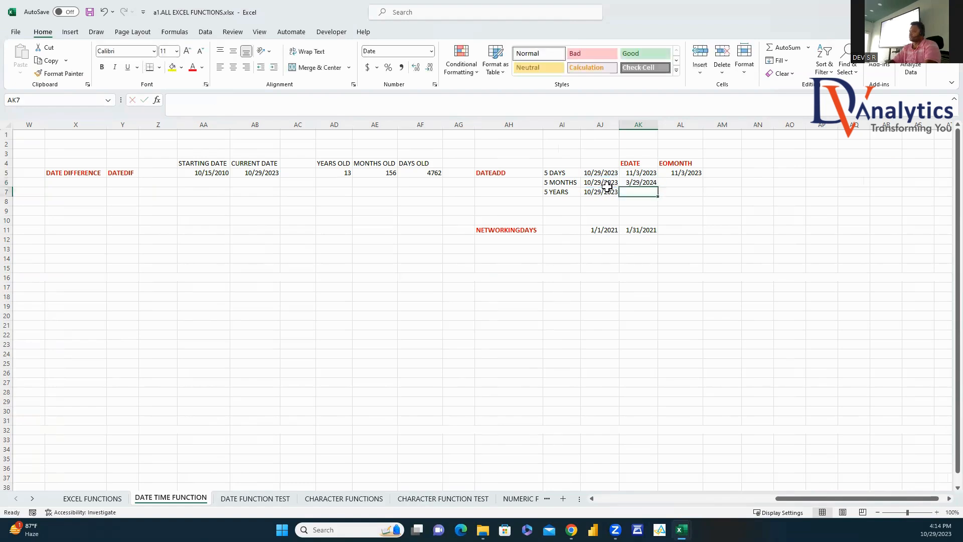
click(651, 181)
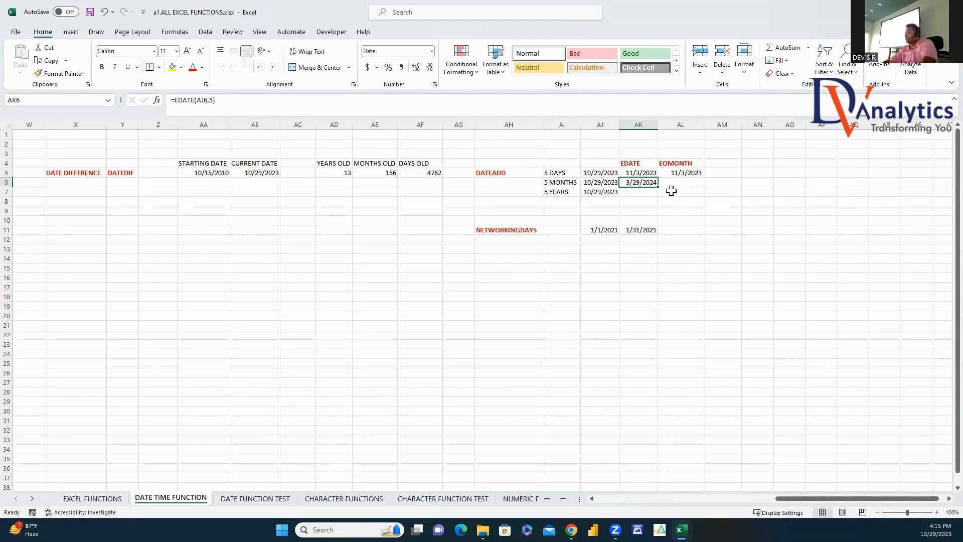
Step: Enter =EOMONTH(AJ6,5) in AL6, returning the month-end 3/31/2024
click(674, 181)
text(=EOM)
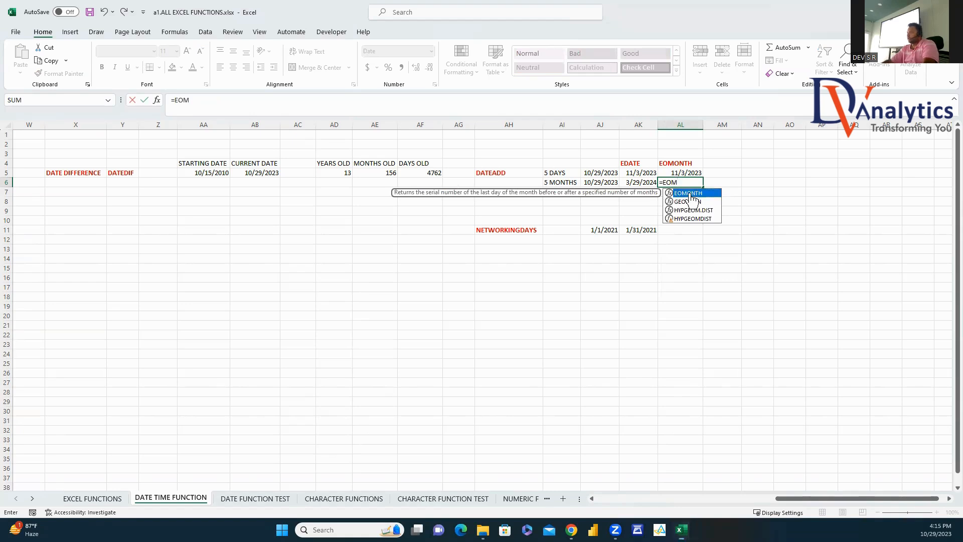
double_click(690, 193)
click(606, 182)
text(,)
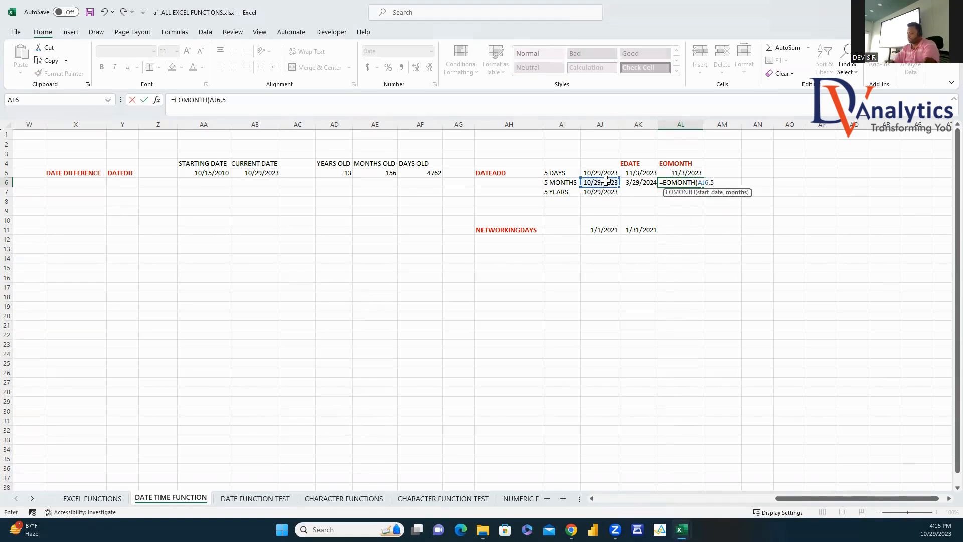
text(5)
key(Return)
click(694, 181)
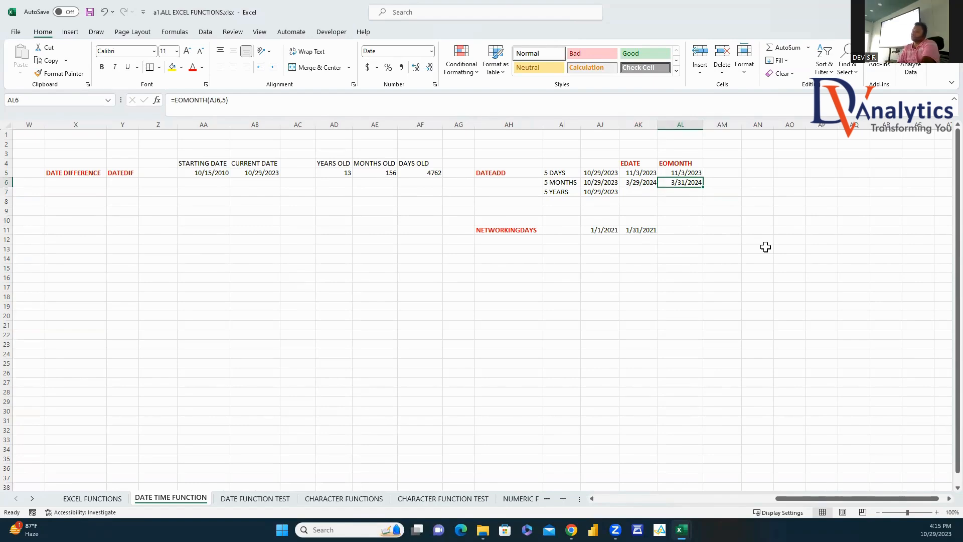
Step: Enter =EDATE(AJ7,60) in AK7, returning 10/29/2028
click(635, 192)
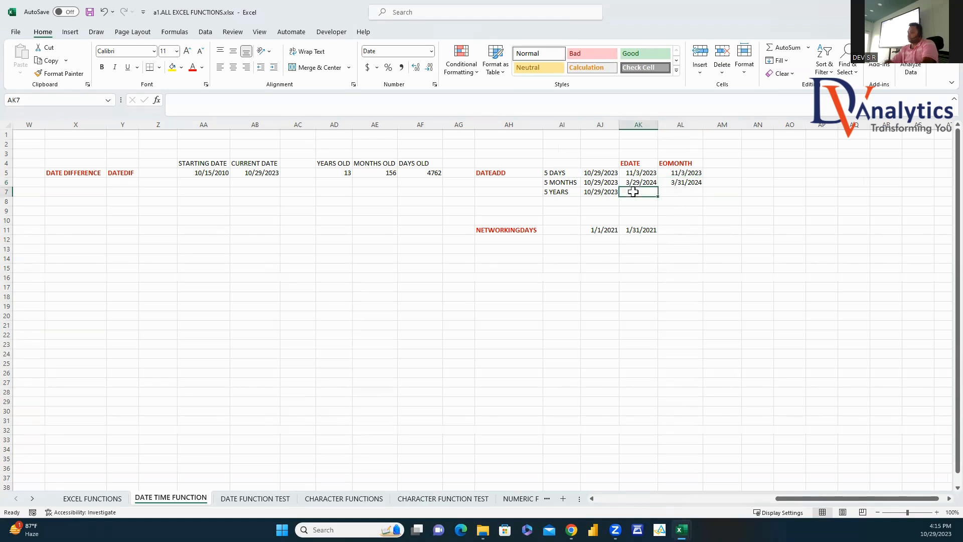
text(=EDAT)
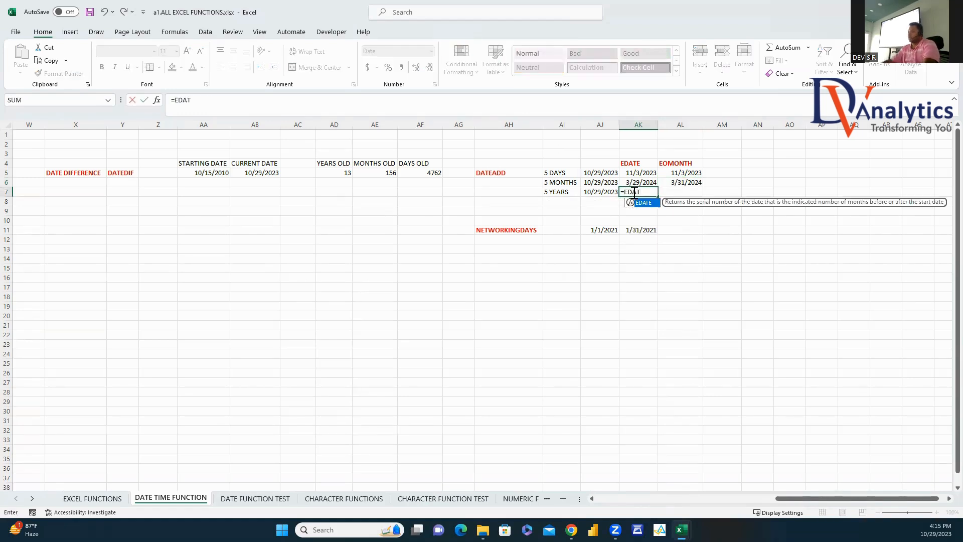
double_click(642, 202)
click(597, 193)
text(,)
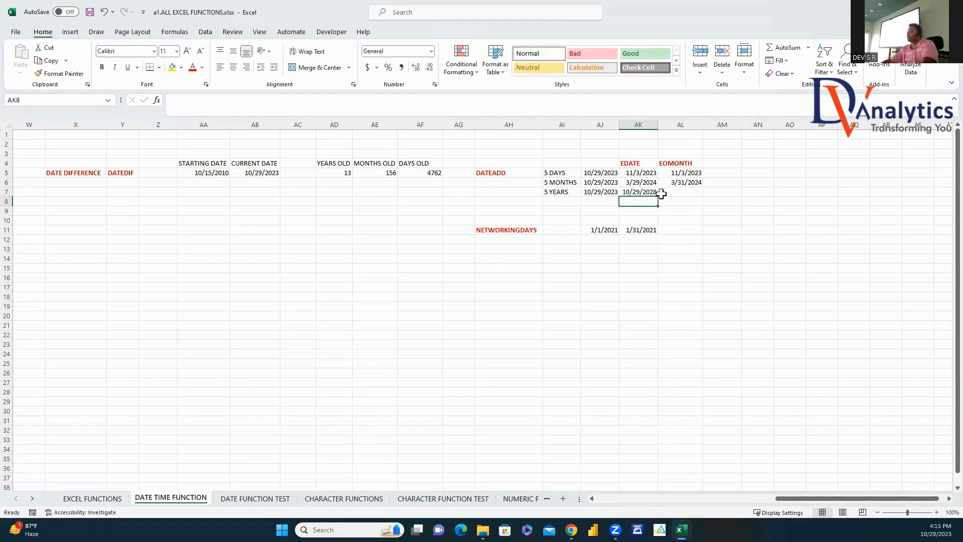
click(643, 192)
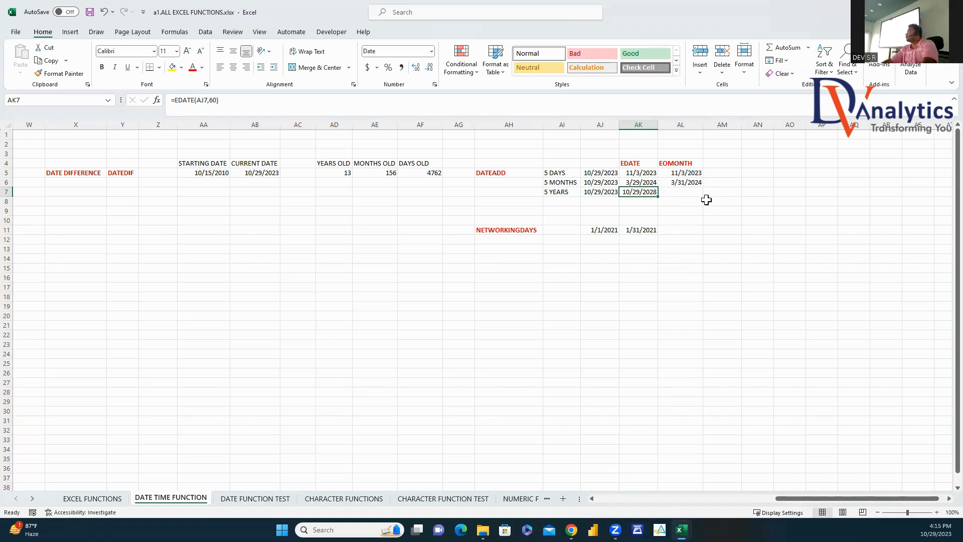
Step: Enter =EOMONTH(AI7,60) in AL7, which returns #VALUE!
click(682, 191)
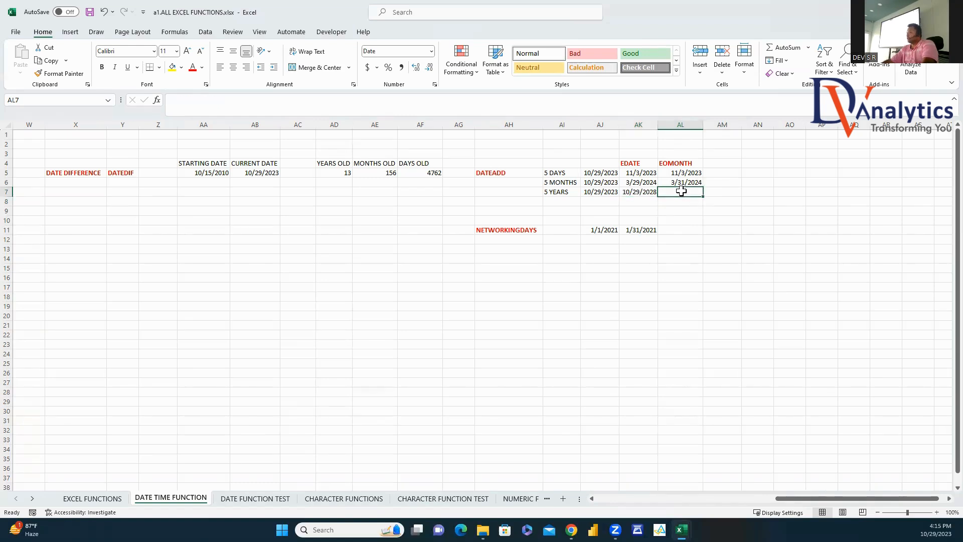
text(=EOMO)
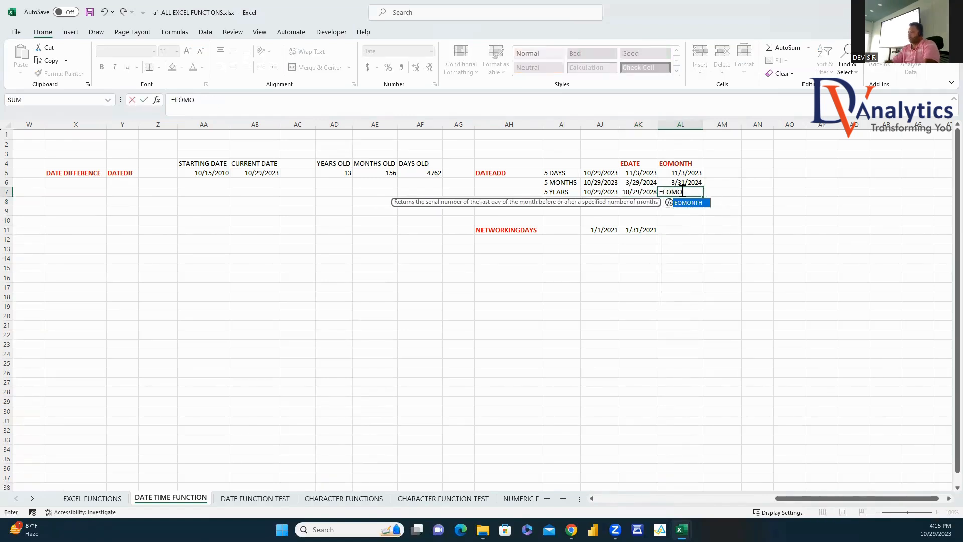
double_click(702, 203)
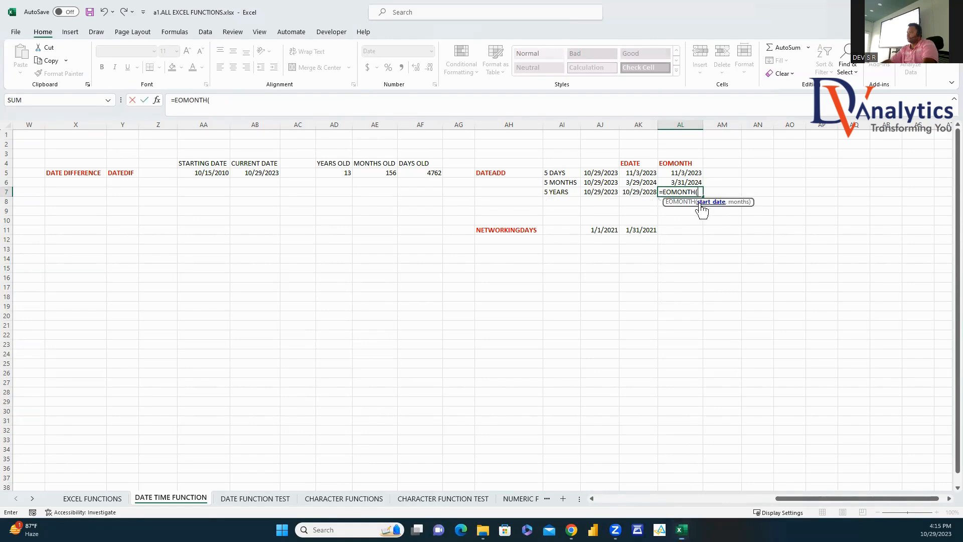
click(573, 191)
text(,60))
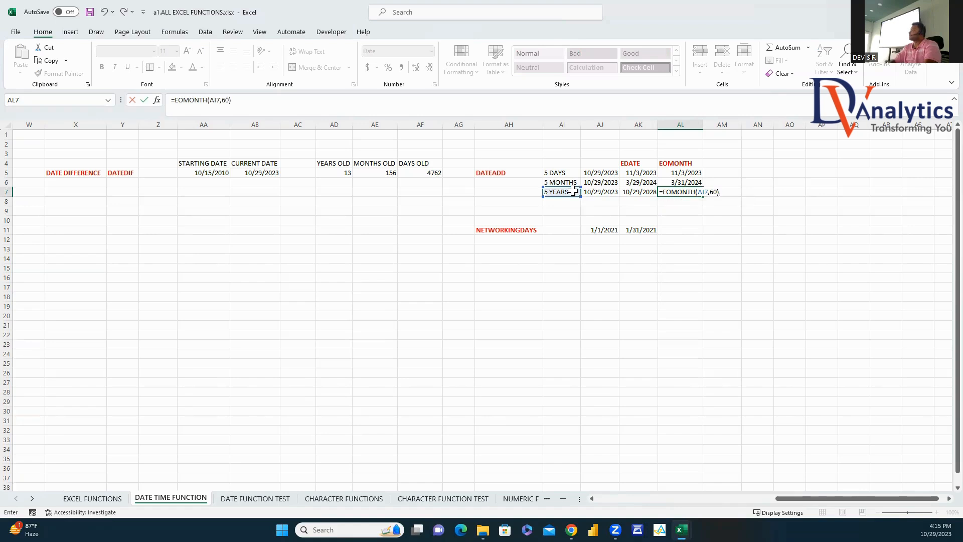
key(Return)
click(688, 194)
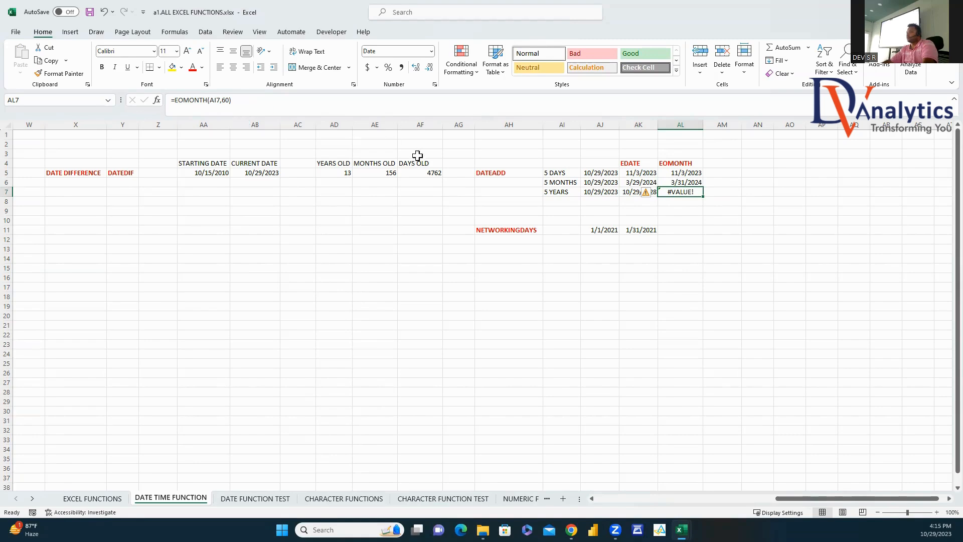
Step: Try editing AL7's formula in the formula bar, then dismiss the error and cancel
click(184, 101)
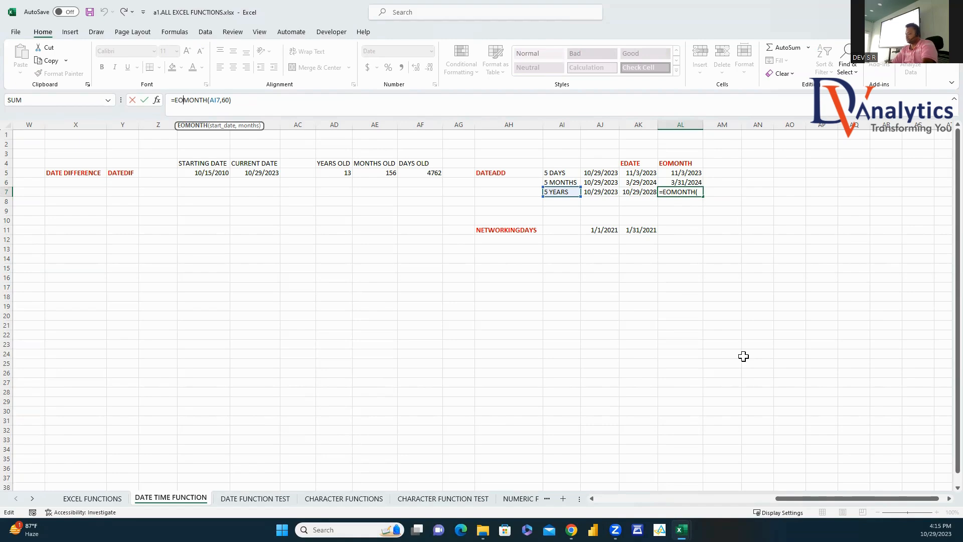
key(BackSpace)
text(`)
key(Return)
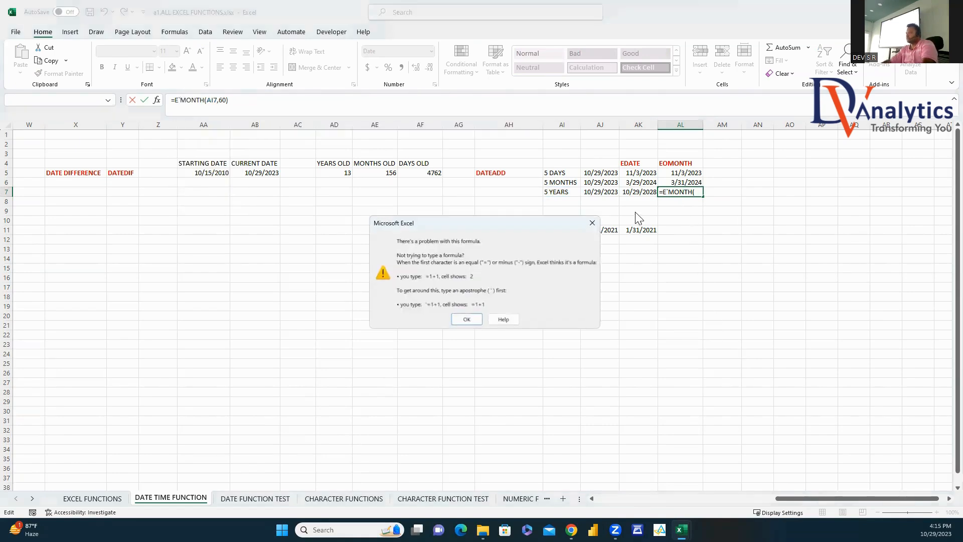
click(593, 222)
click(673, 209)
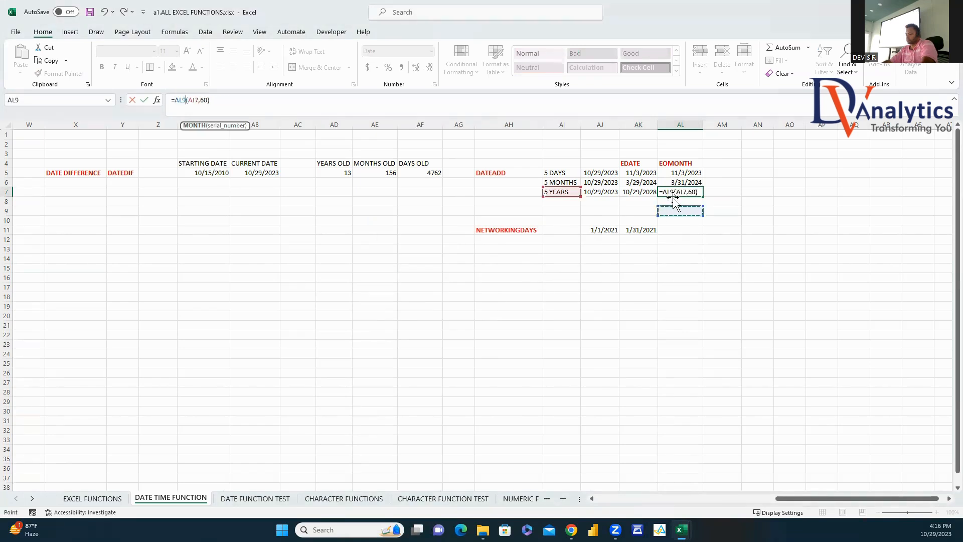
key(Escape)
Step: Re-enter AL7 as =EOMONTH(AJ7,60), giving 10/31/2028
text(=)
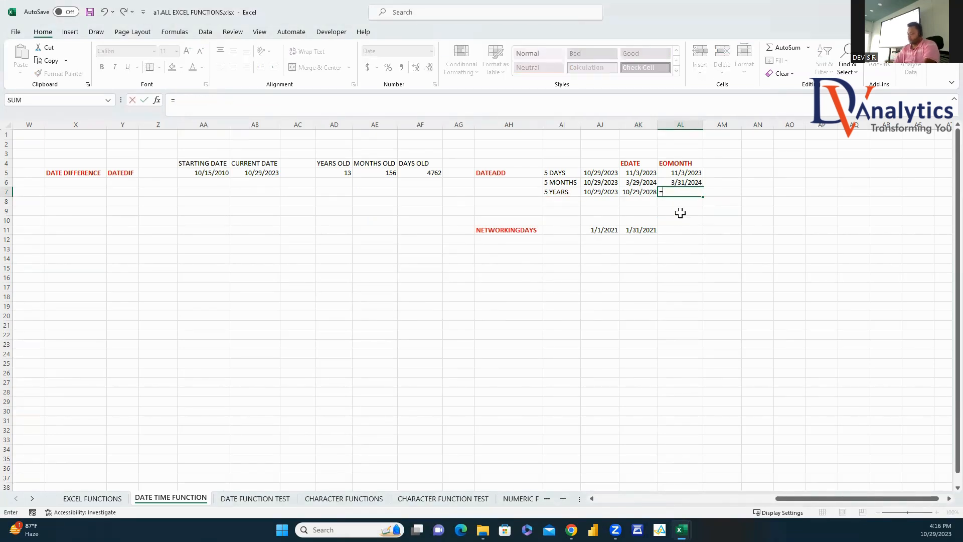
text(EOM)
double_click(688, 203)
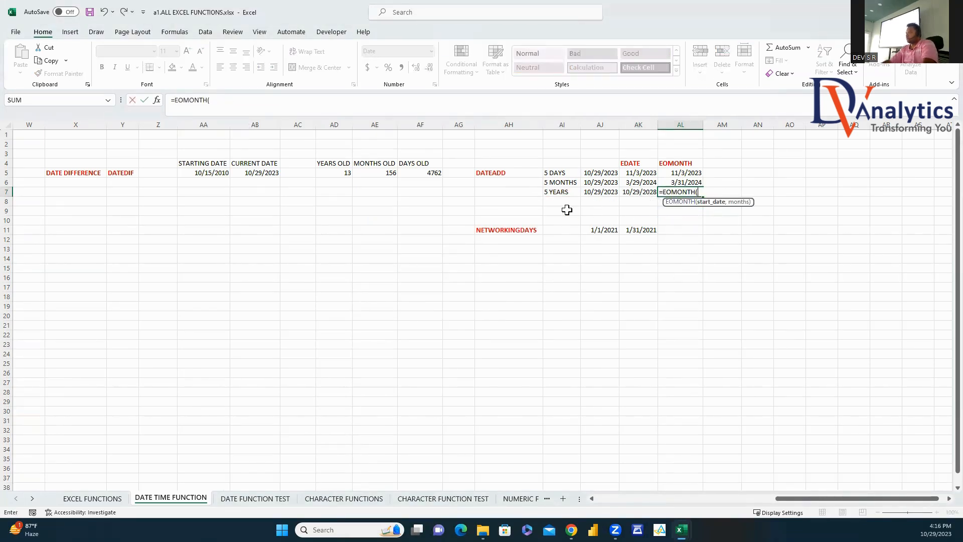
click(599, 193)
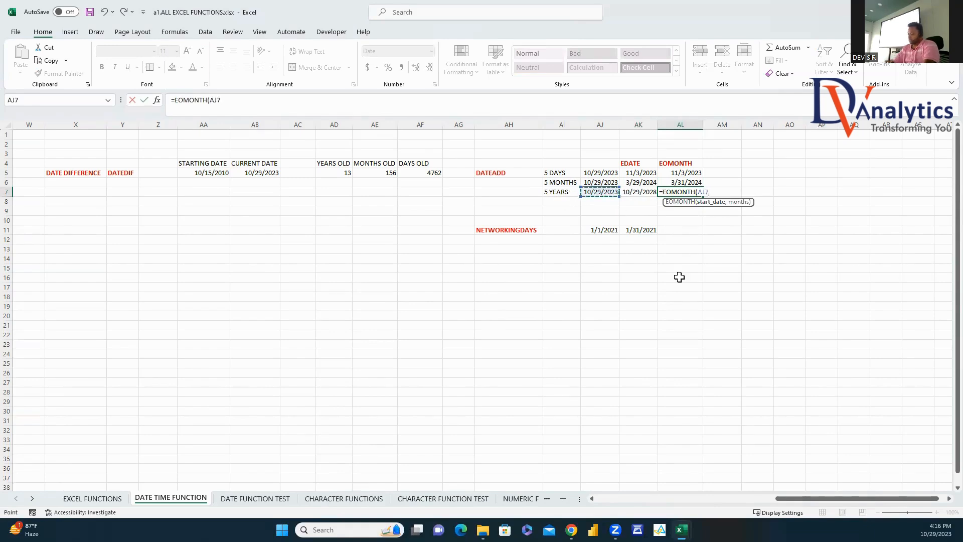
text(,60))
key(Return)
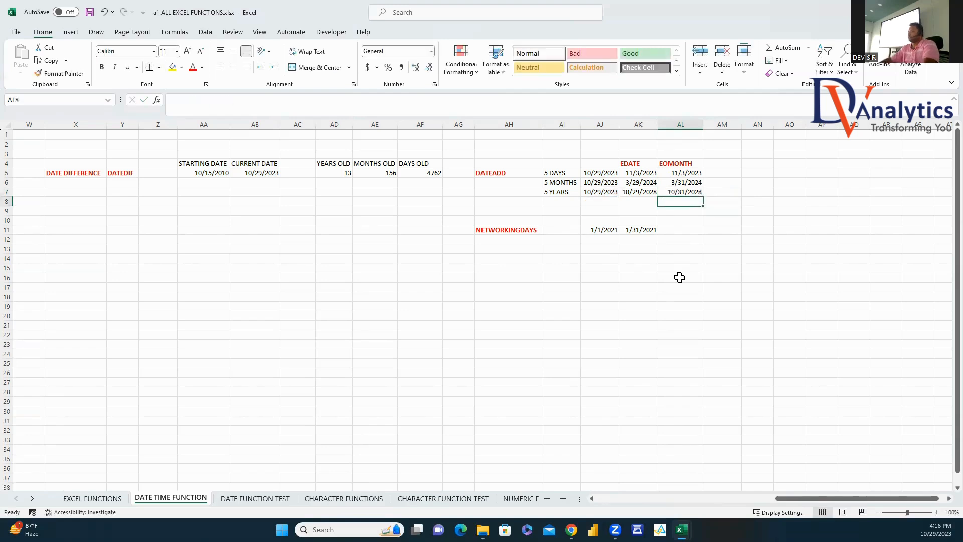
key(Up)
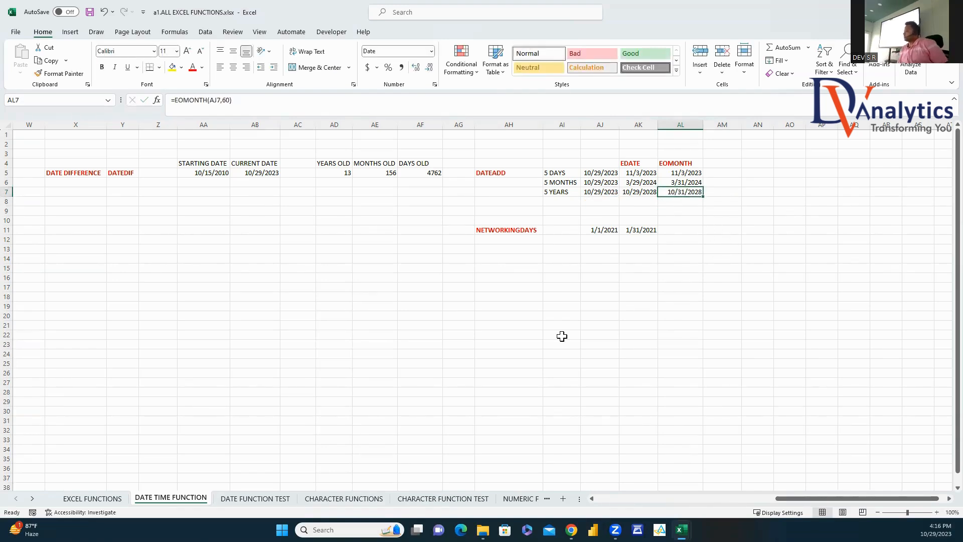
click(692, 230)
Step: Enter =NETWORKDAYS(AJ11,AK11) in AL11, returning 21 workdays for January 2021
text(=NETWORKDAYS()
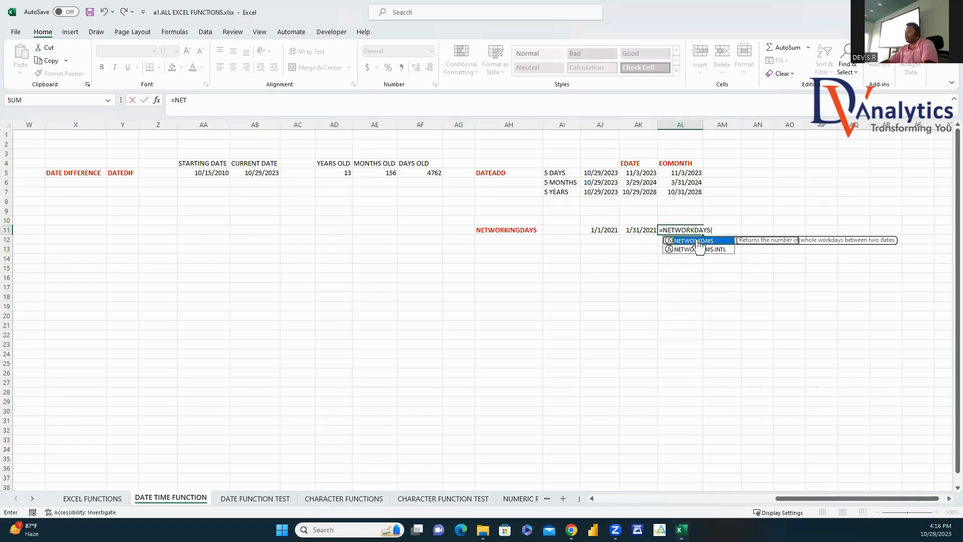
double_click(697, 241)
click(603, 230)
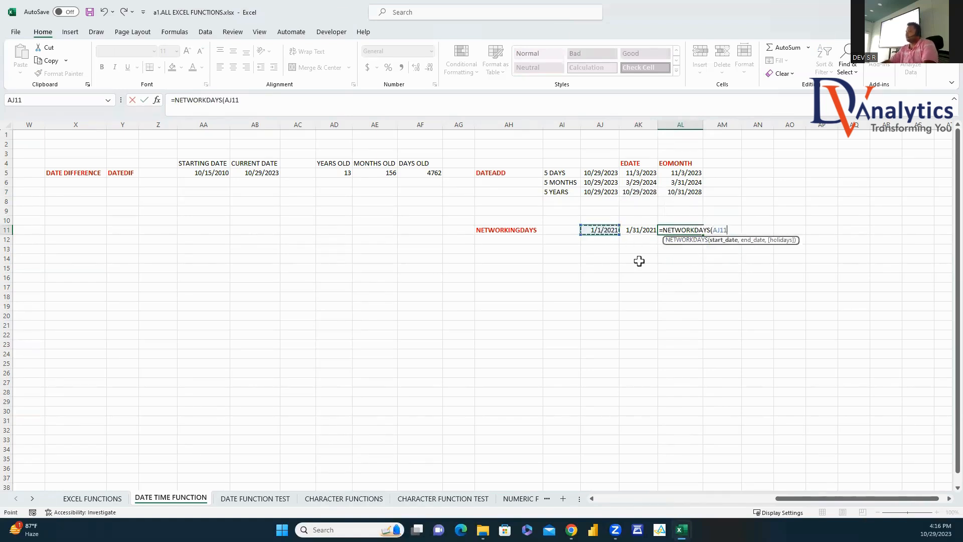
text(,)
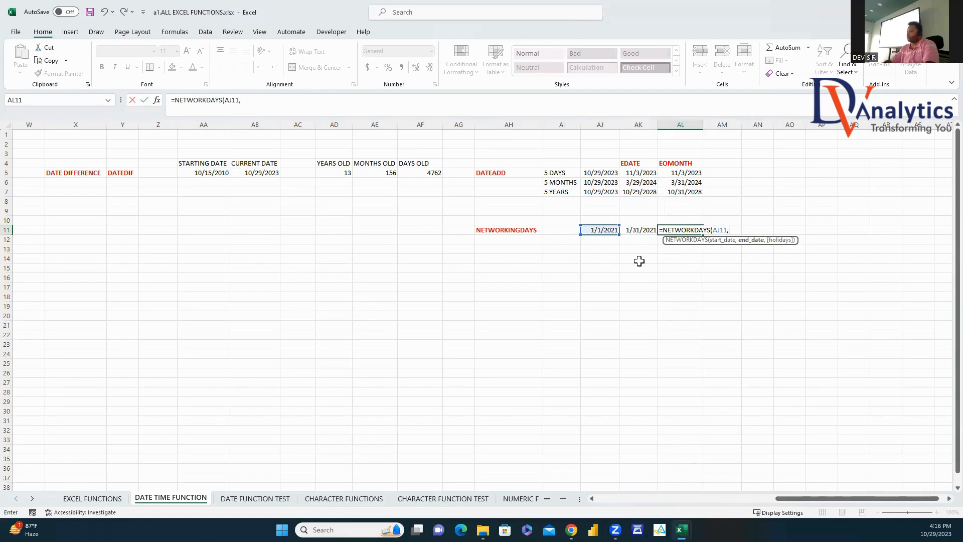
click(634, 228)
key(Return)
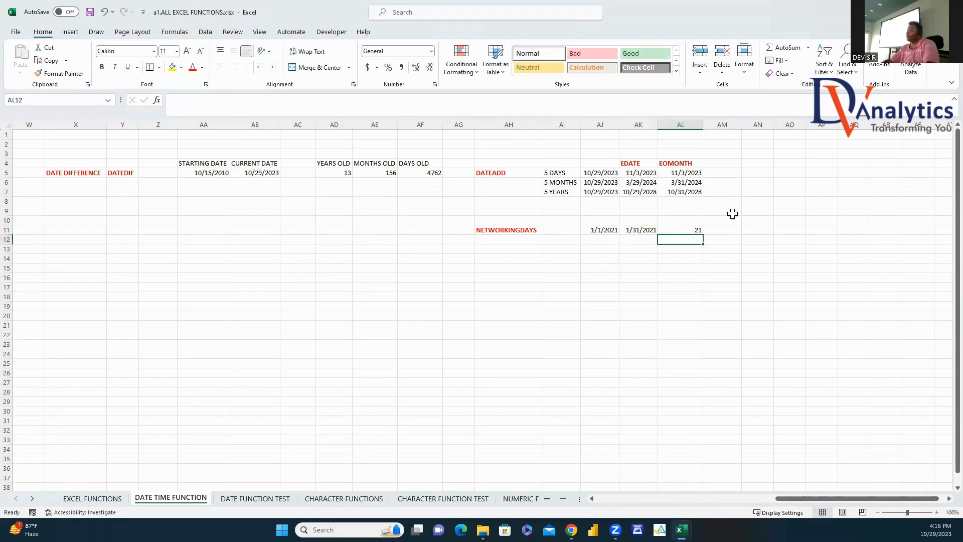
click(697, 231)
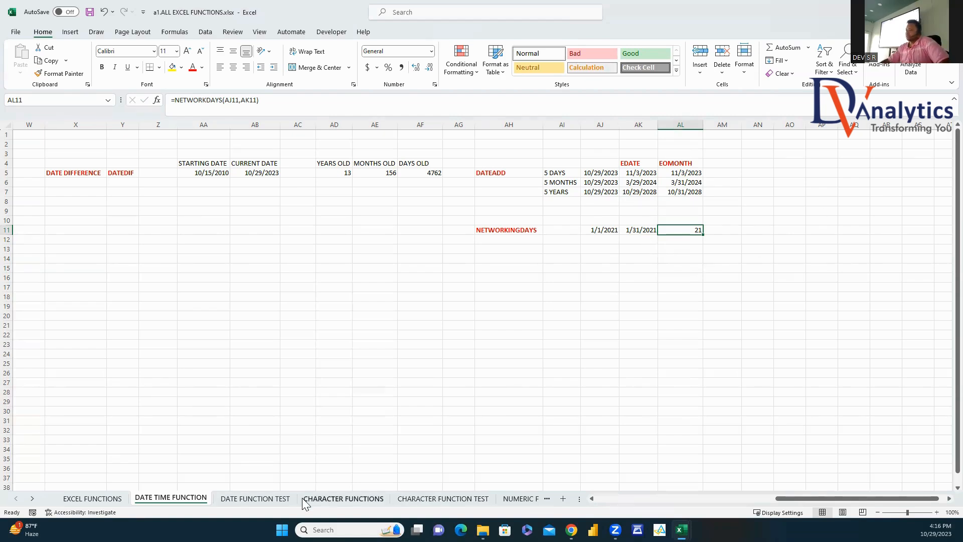
Step: Switch to the DATE FUNCTION TEST sheet and select the CARD_REG_DATE and DOB columns
click(282, 498)
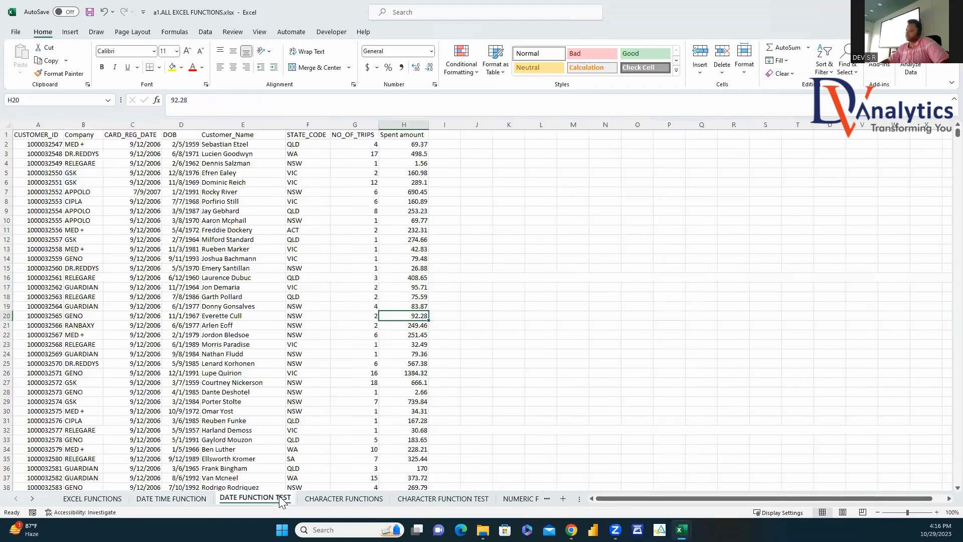
click(530, 277)
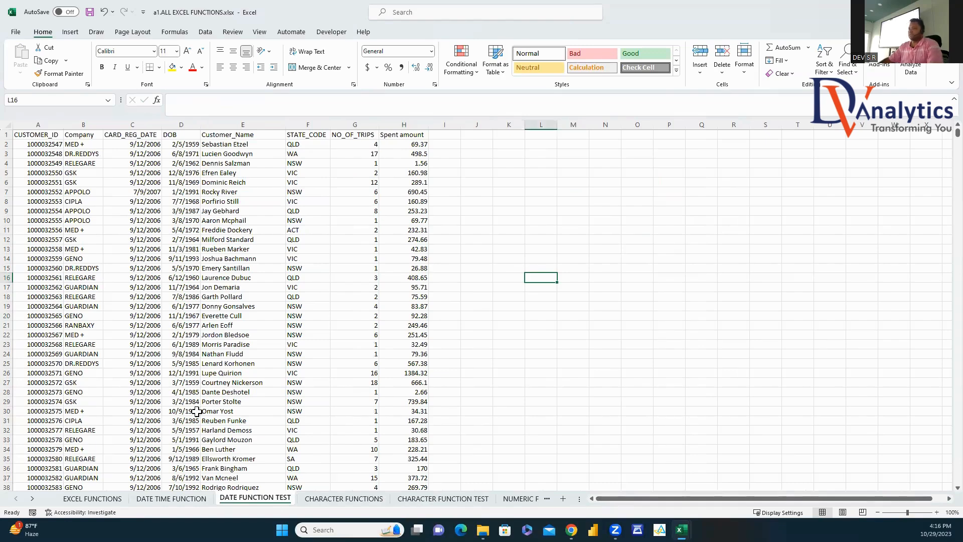
click(132, 124)
click(179, 124)
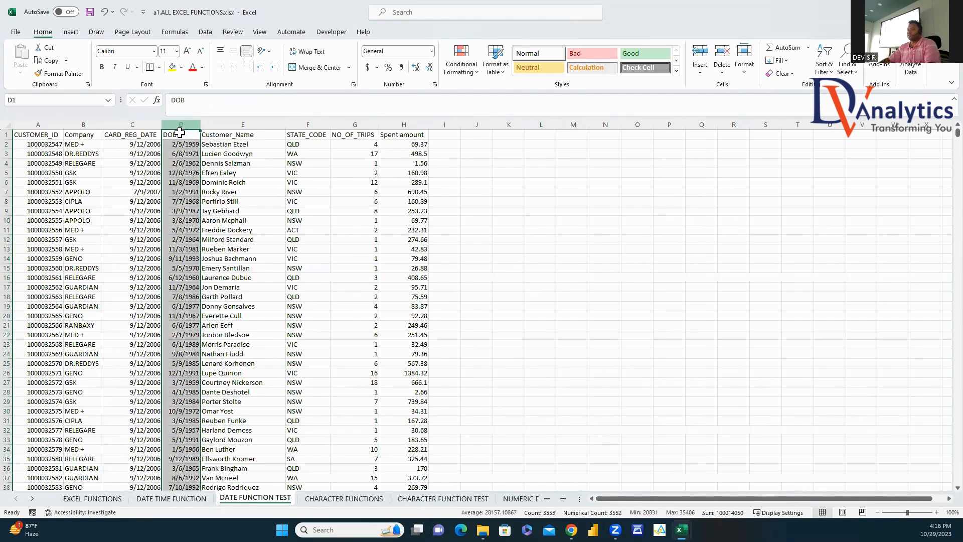
Step: Insert four blank columns before DOB, pushing it to column H
right_click(179, 122)
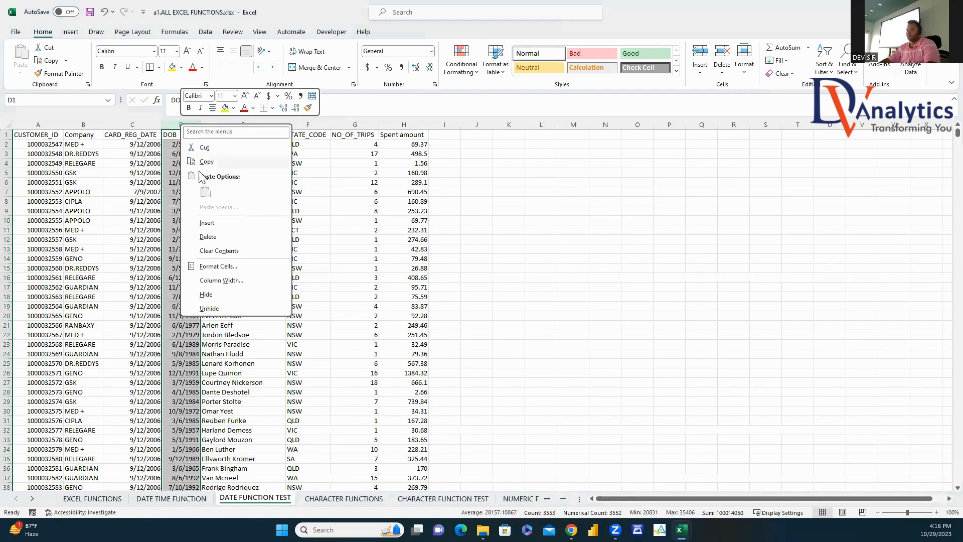
click(210, 221)
right_click(184, 126)
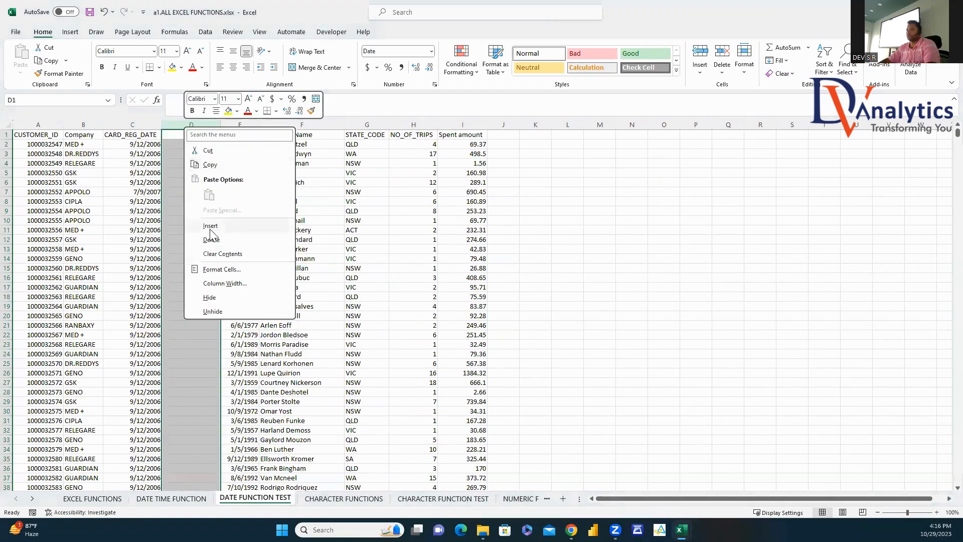
click(210, 225)
right_click(198, 125)
click(224, 226)
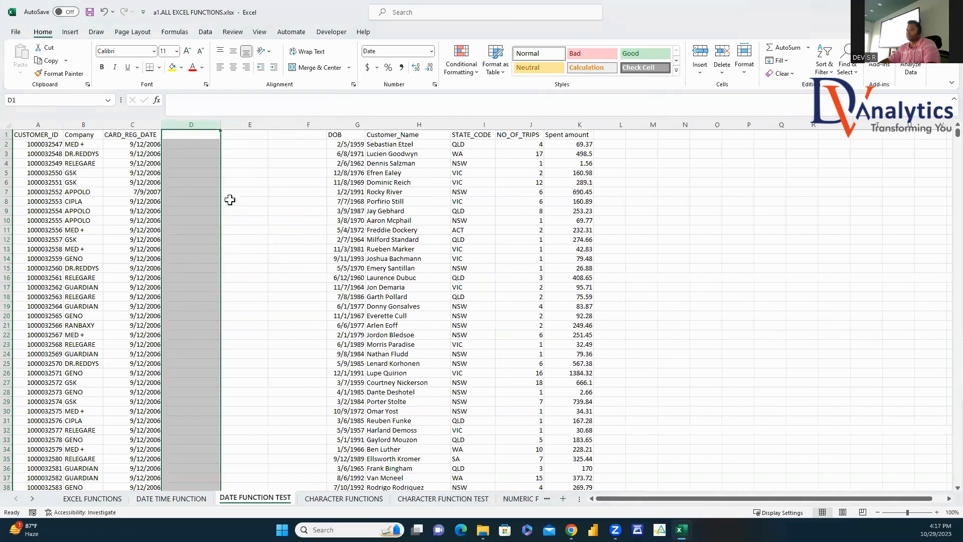
right_click(202, 126)
click(242, 230)
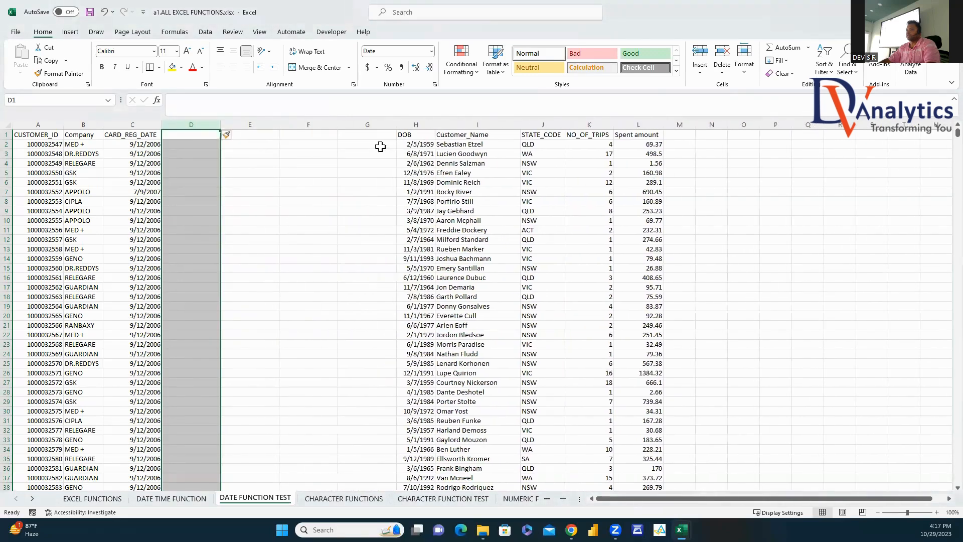
Step: Type headers REG YEAR, REG MONTH, REG DAY and REF YEARMO in D1:G1
click(185, 136)
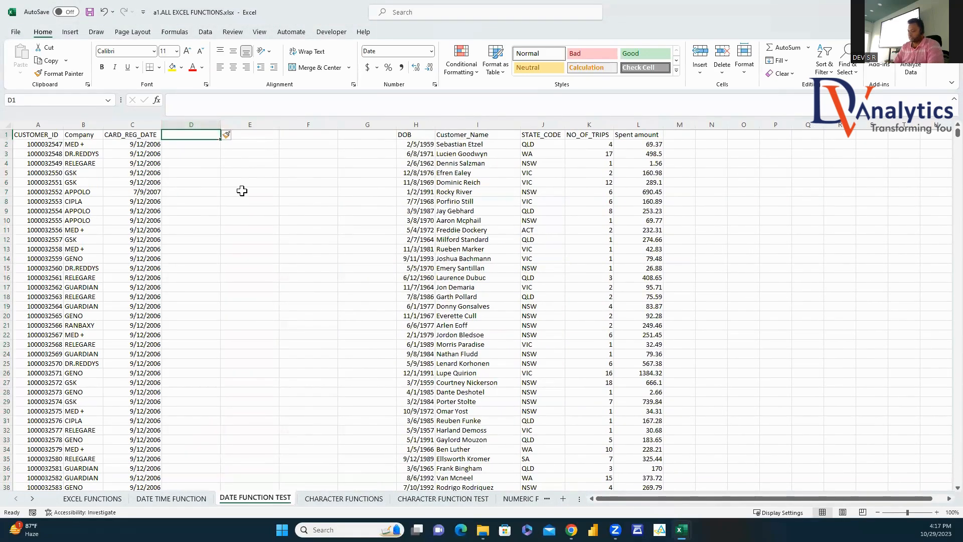
text(REG YEAR)
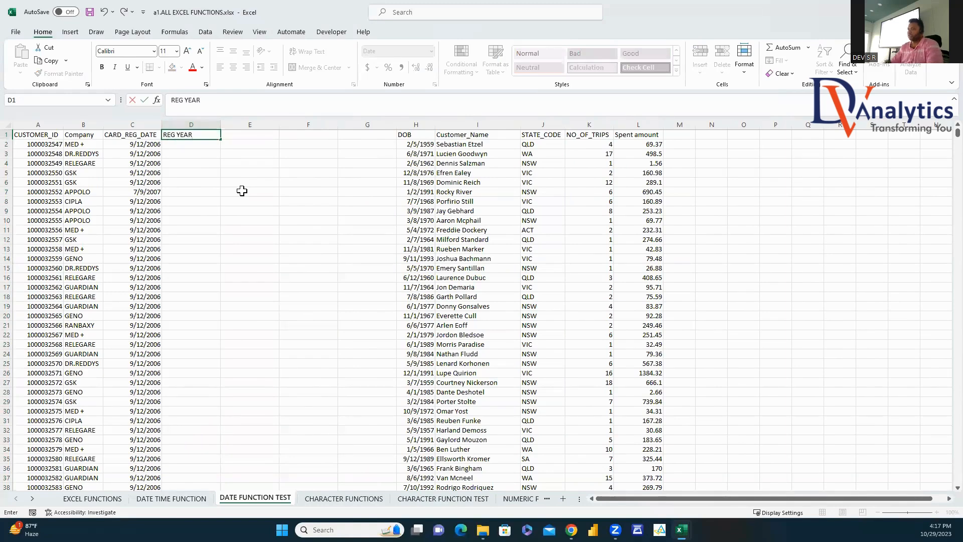
click(268, 139)
text(REG MONTH)
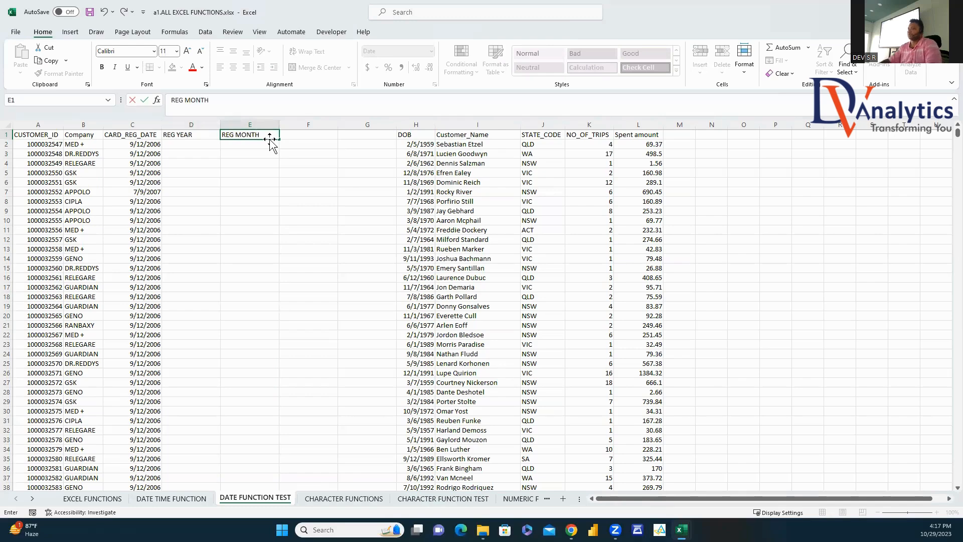
click(300, 137)
text(REG DAY)
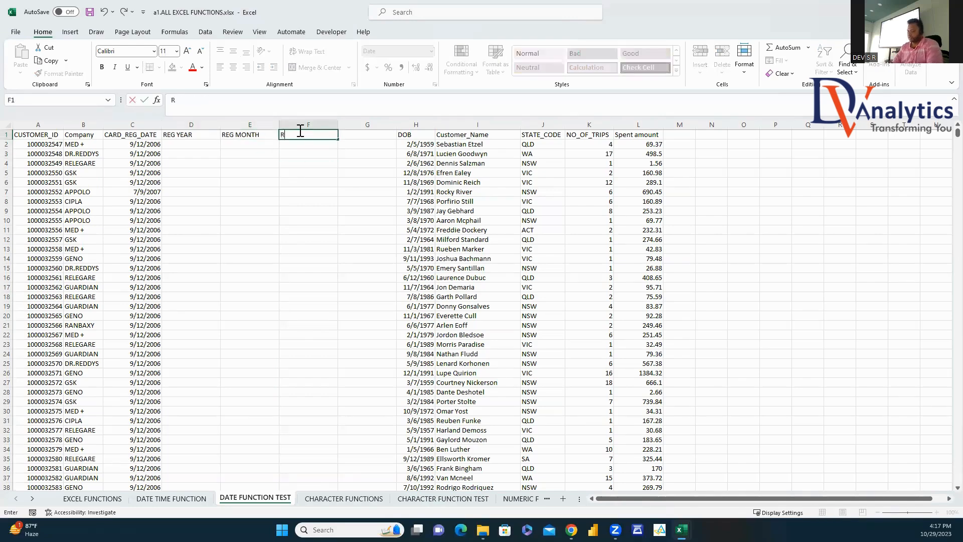
click(362, 138)
text(REF YEARMO)
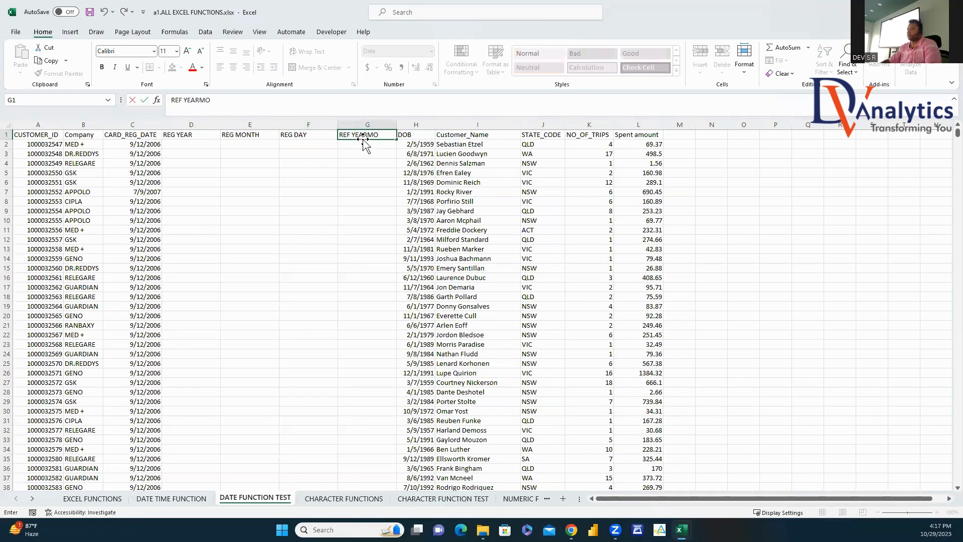
key(Return)
Step: Enter =YEAR(C2) in D2, format it as a 0-decimal number showing 2006, and fill column D
click(204, 144)
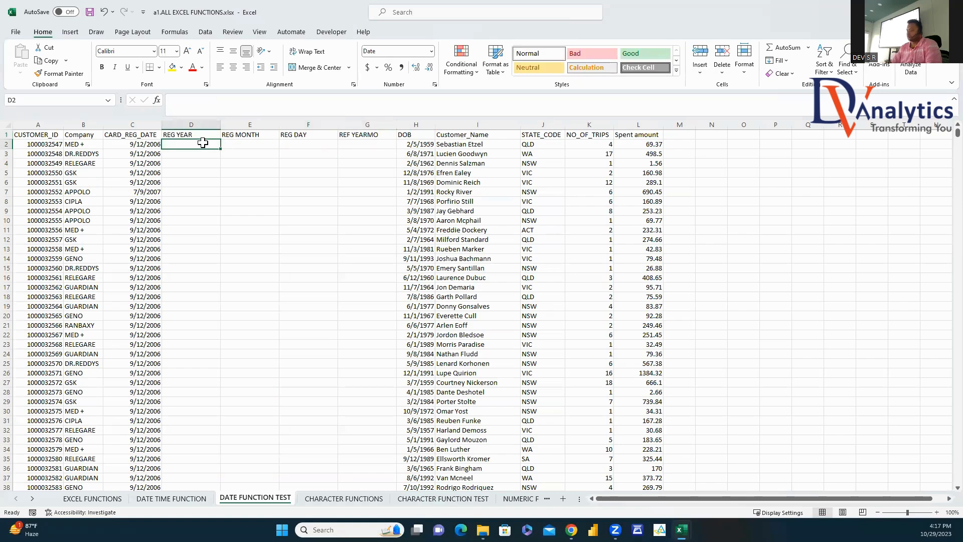
text(=YEAR()
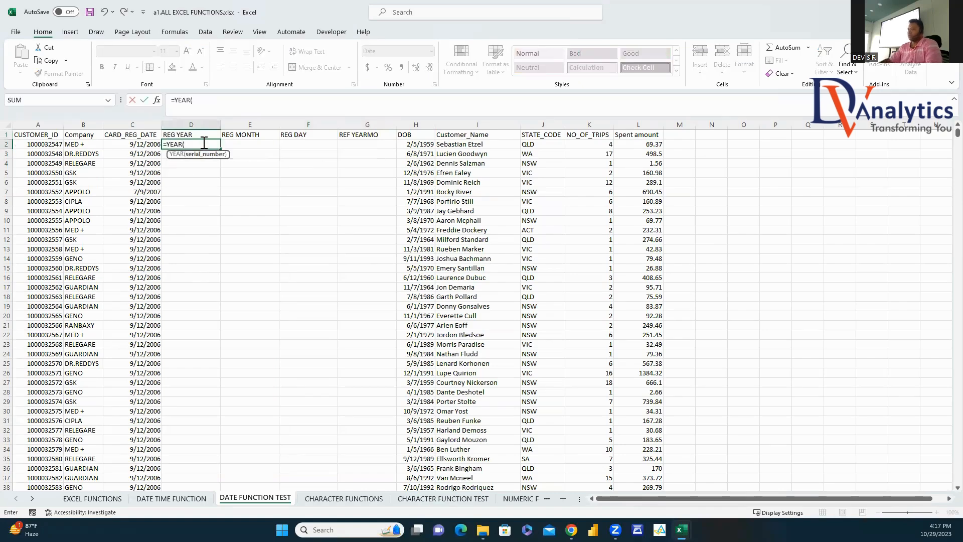
click(142, 145)
key(Return)
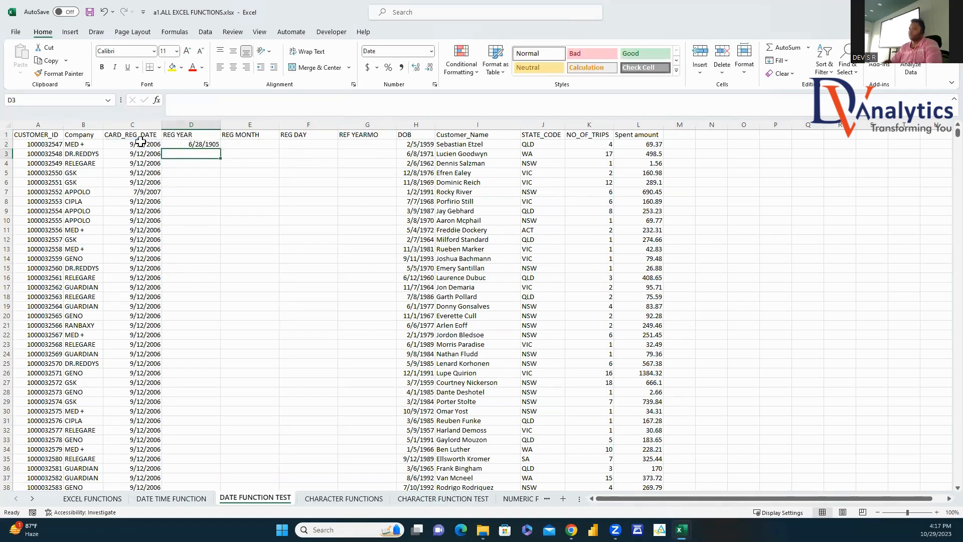
right_click(197, 144)
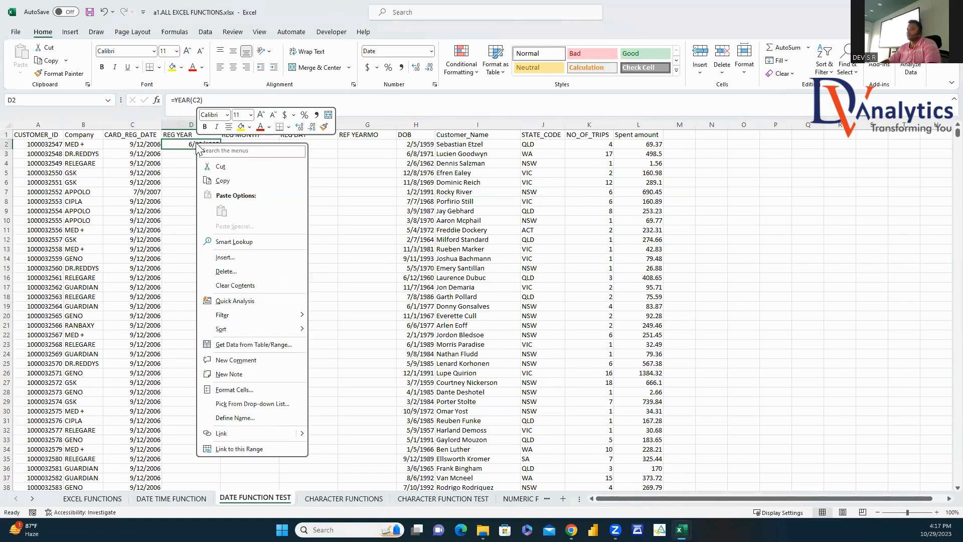
click(234, 390)
click(51, 176)
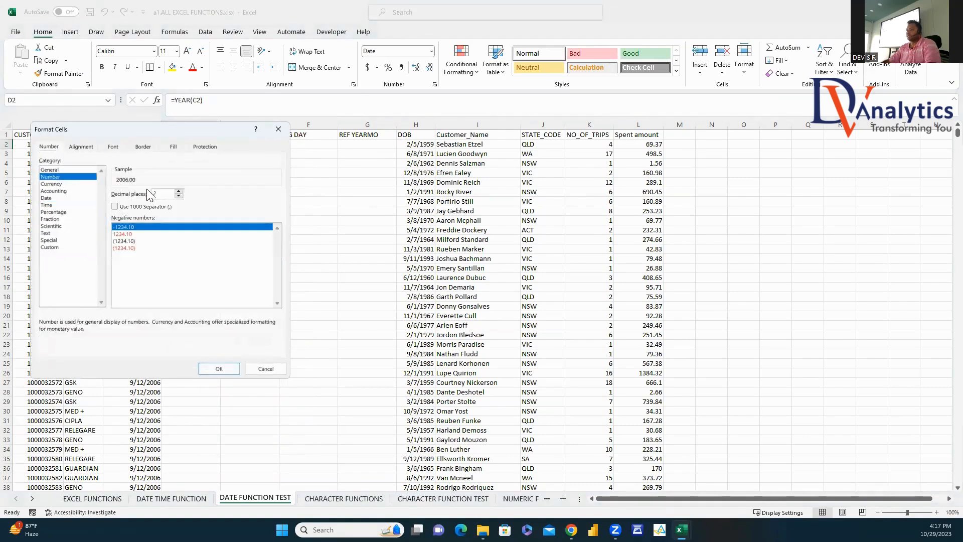
click(179, 196)
click(179, 195)
click(219, 369)
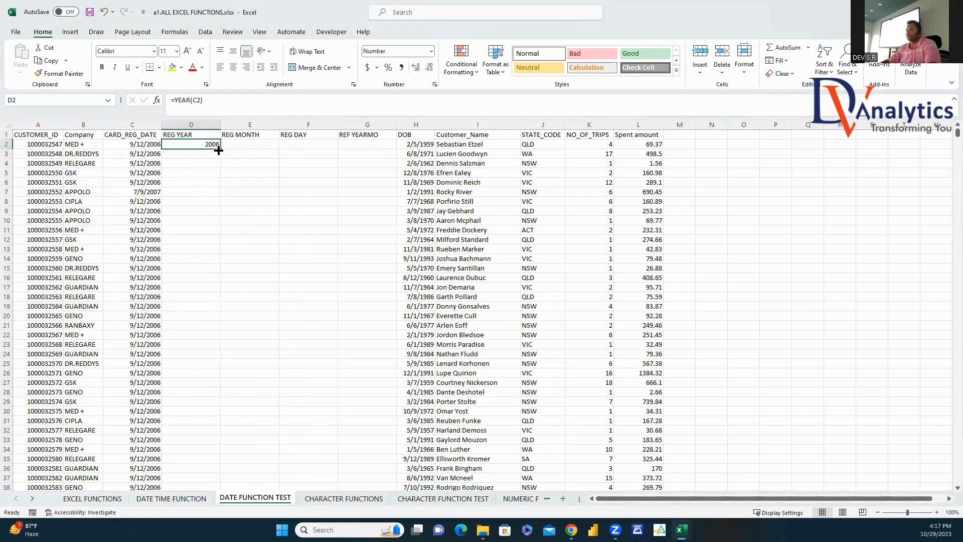
double_click(220, 149)
Step: Enter =MONTH(C2) in E2, format it as a 0-decimal number showing 9, and fill column E
click(243, 144)
text(=M)
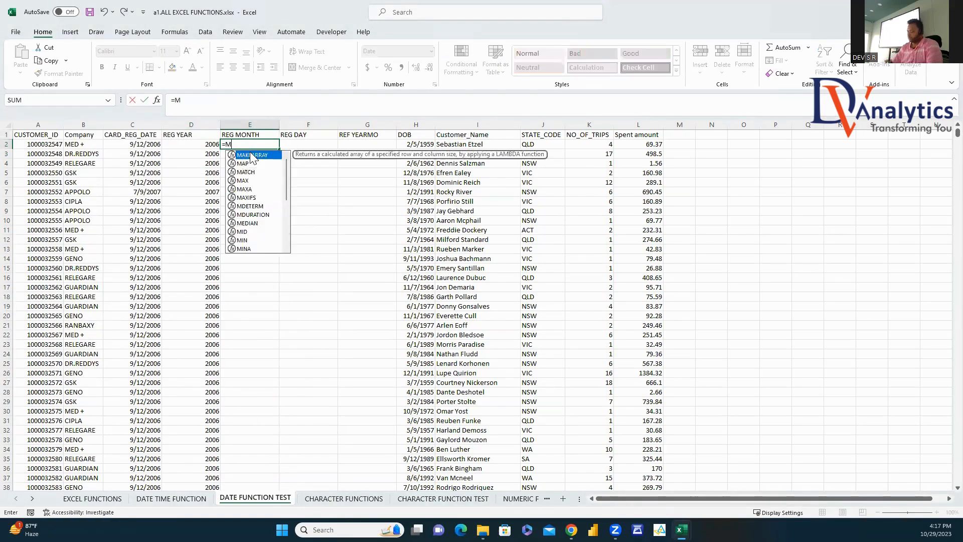
text(ONTH()
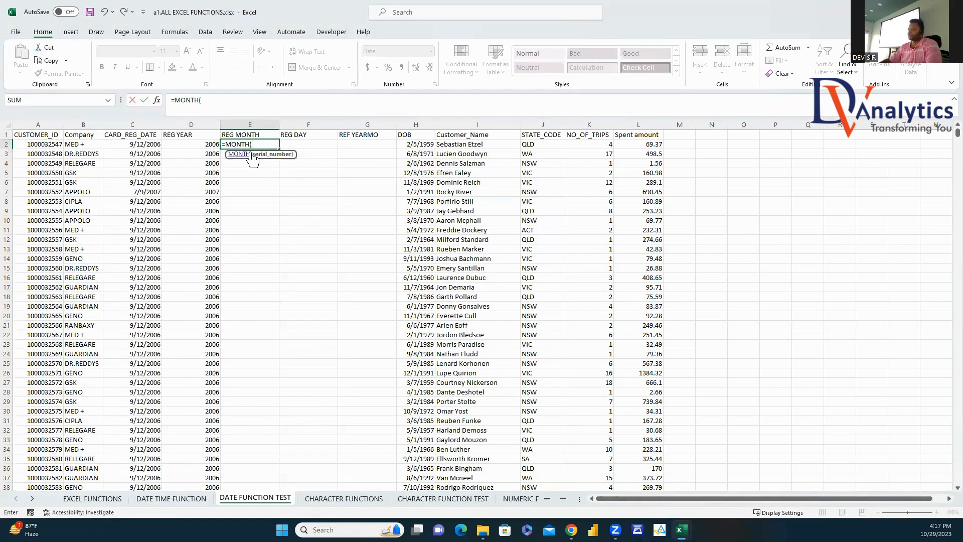
click(150, 144)
key(Return)
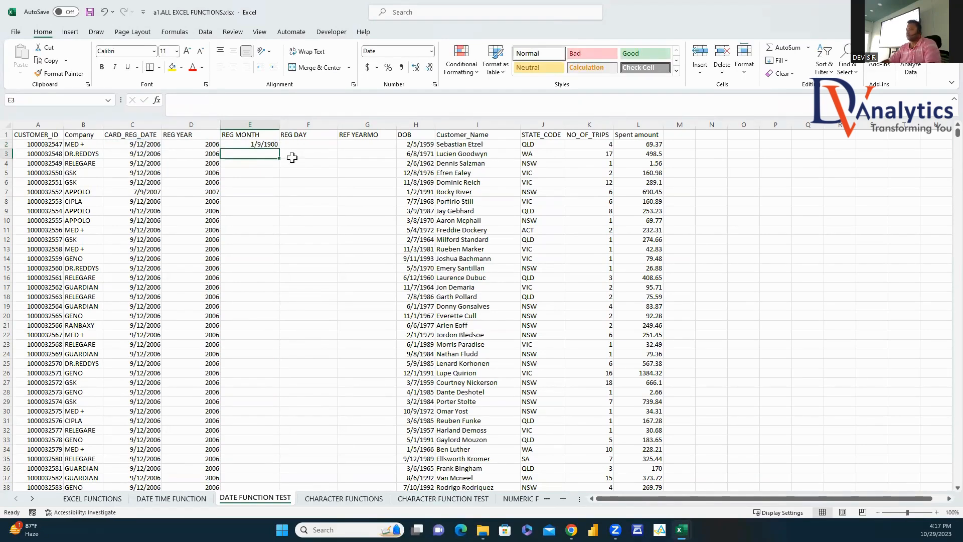
right_click(269, 144)
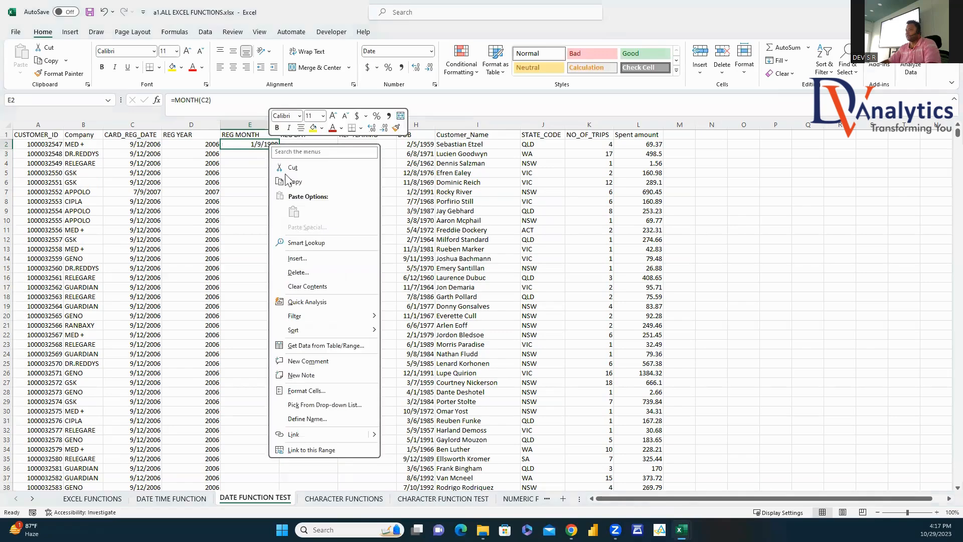
click(307, 391)
click(100, 179)
click(226, 198)
click(227, 199)
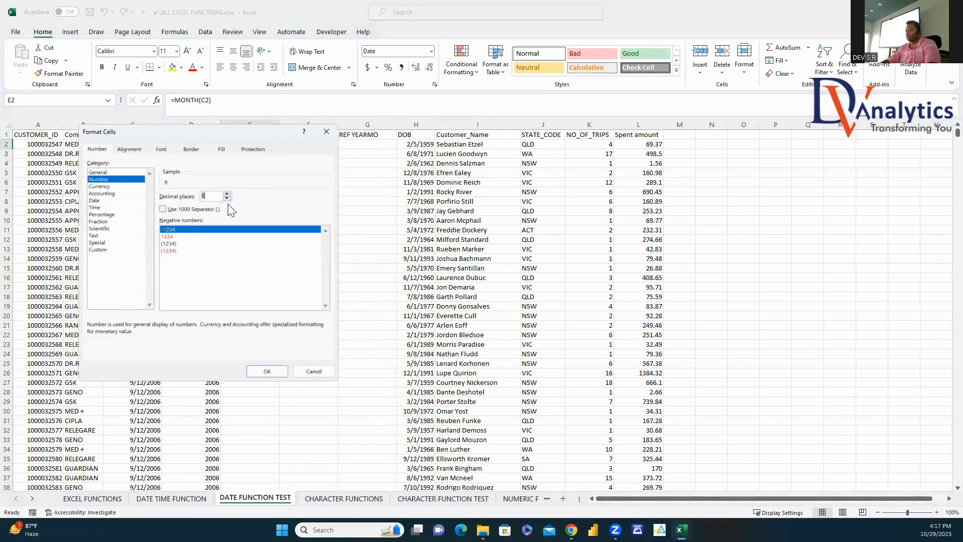
click(267, 371)
double_click(279, 149)
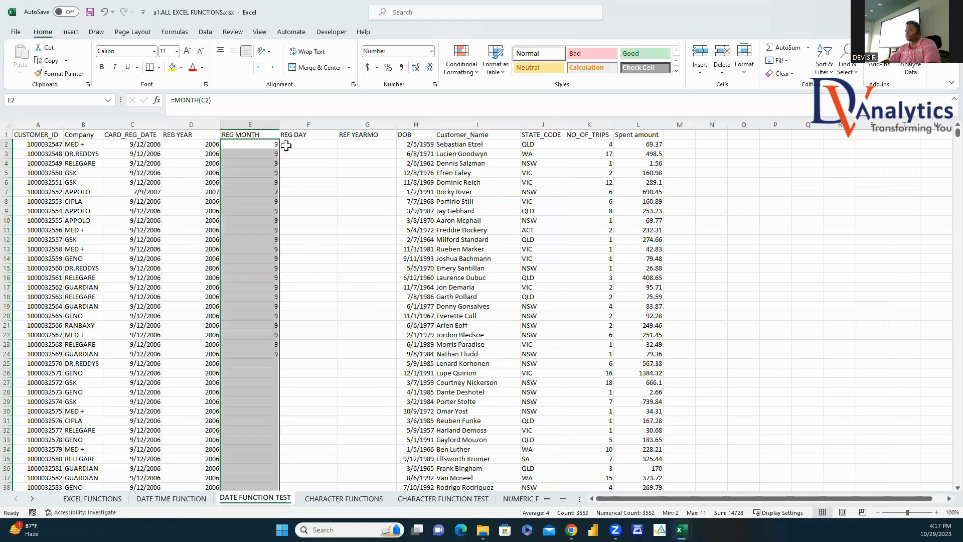
Step: Enter =DAY(C2) in F2, copy E2's number format onto it, and fill column F
click(286, 146)
text(=DAY)
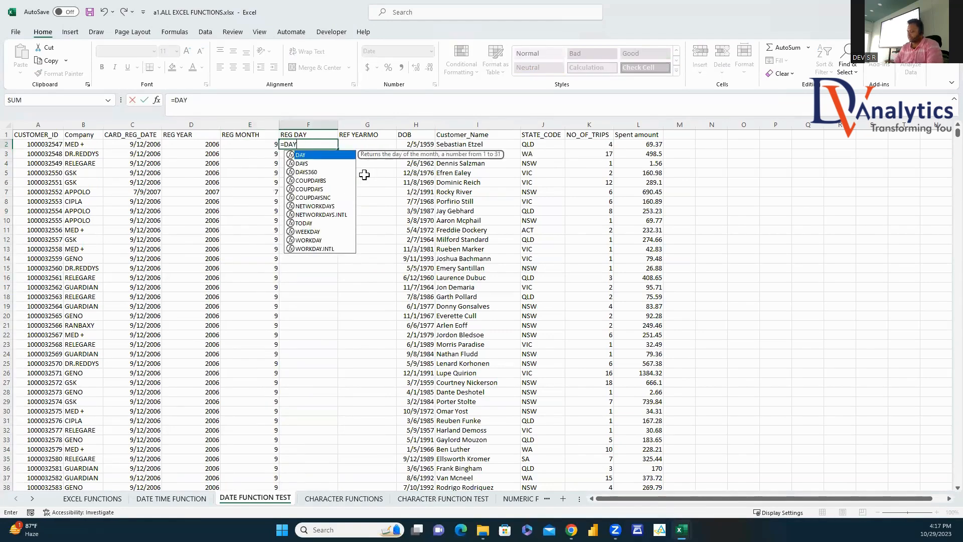
text(()
click(146, 143)
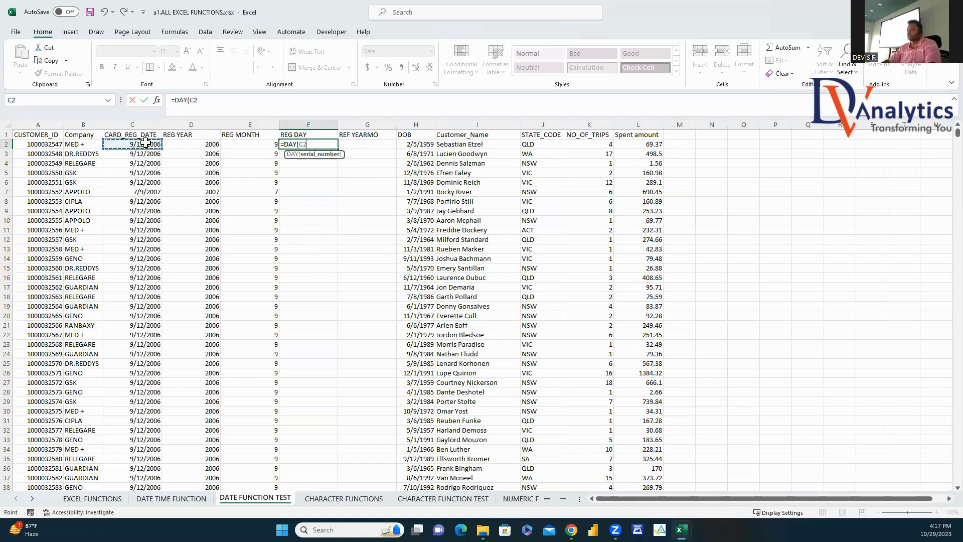
key(Return)
click(251, 144)
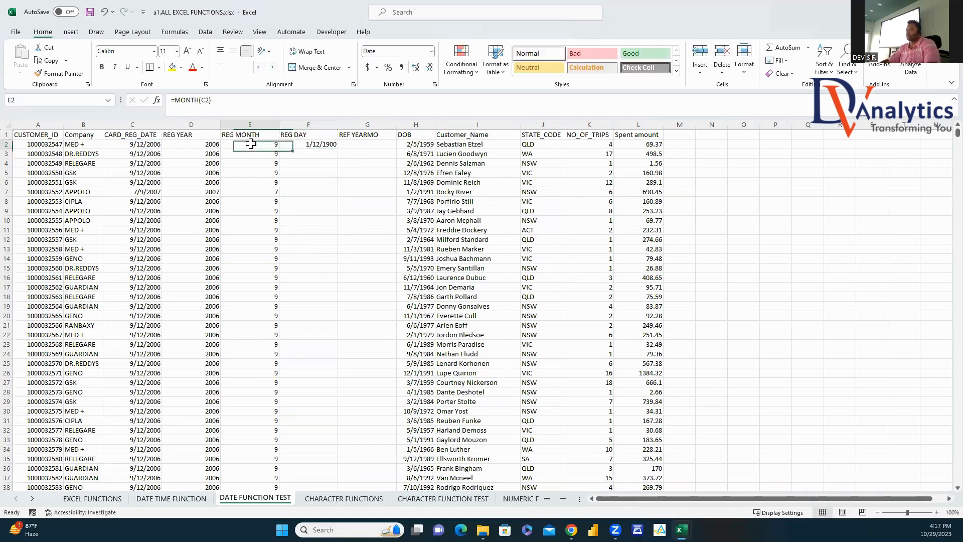
click(59, 73)
click(321, 145)
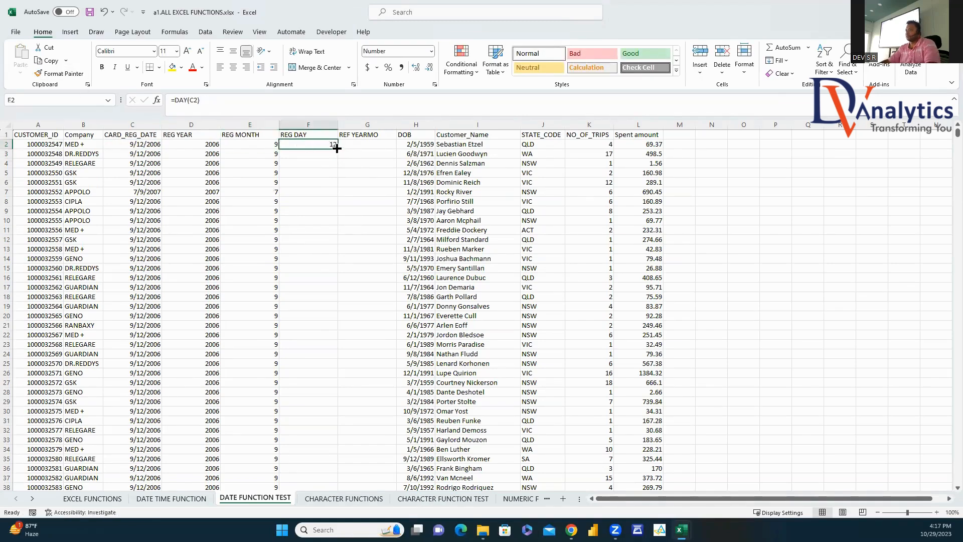
double_click(336, 148)
Step: Enter =YEAR(C2)*100+MONTH(C2) in G2, copy F2's format to show 200609, and fill column G
click(371, 145)
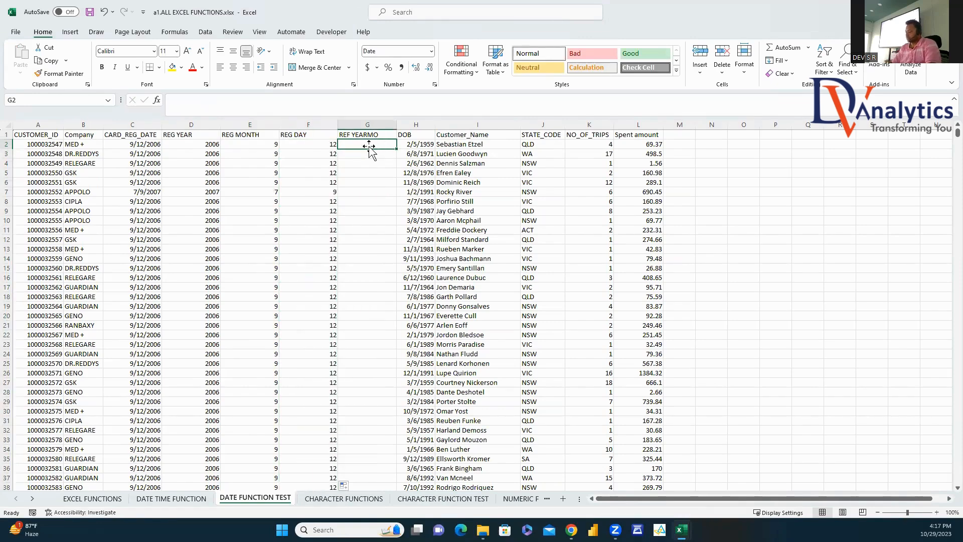
text(=YEAR()
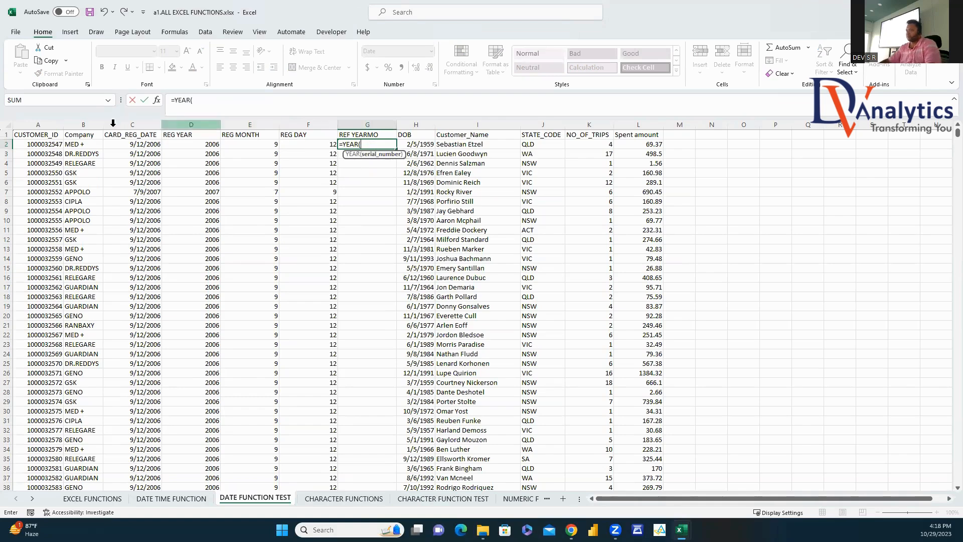
click(133, 145)
text()*10)
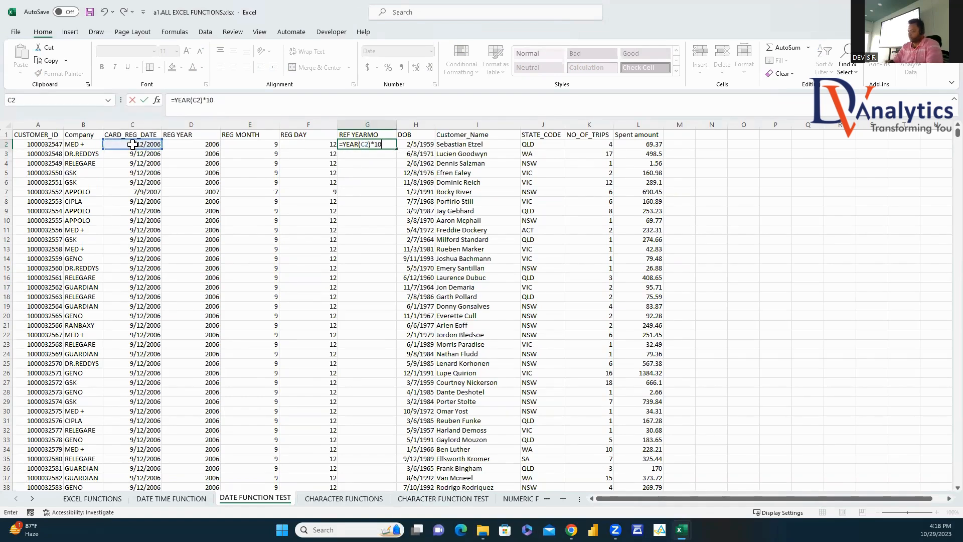
text(0+MONTH()
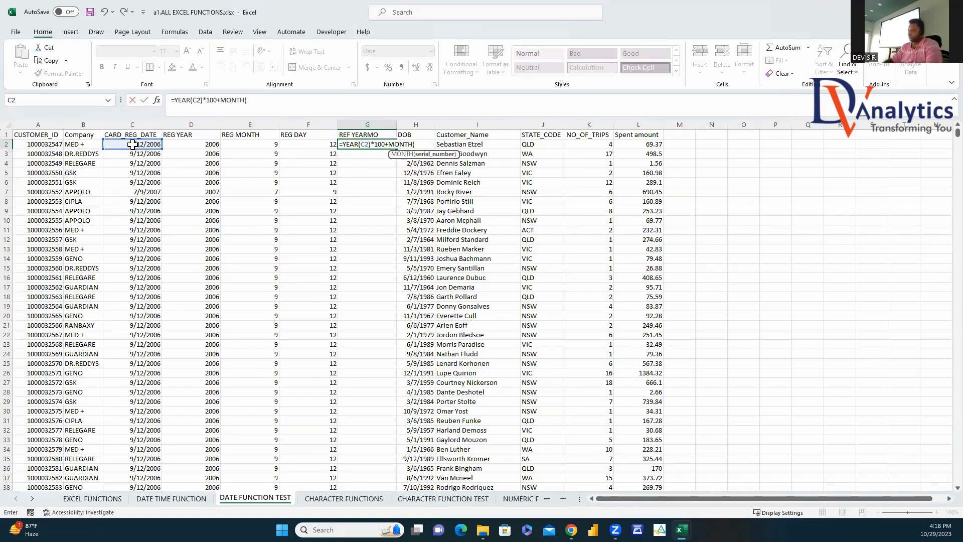
click(129, 144)
key(Return)
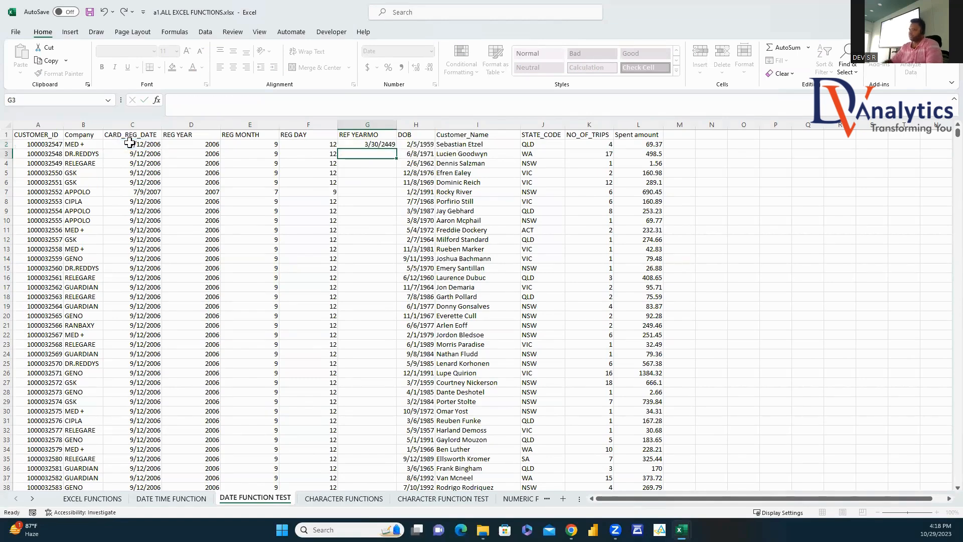
click(299, 147)
click(60, 73)
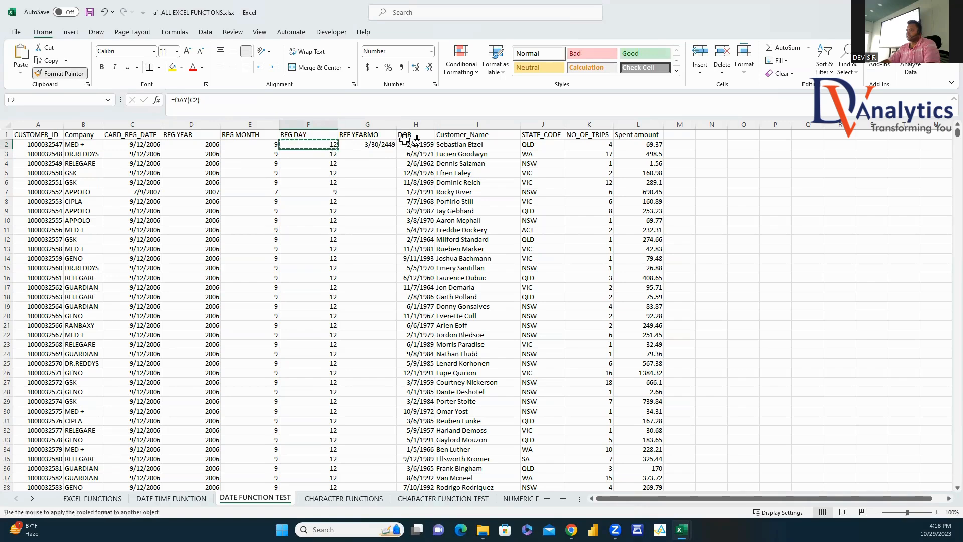
click(367, 144)
double_click(395, 148)
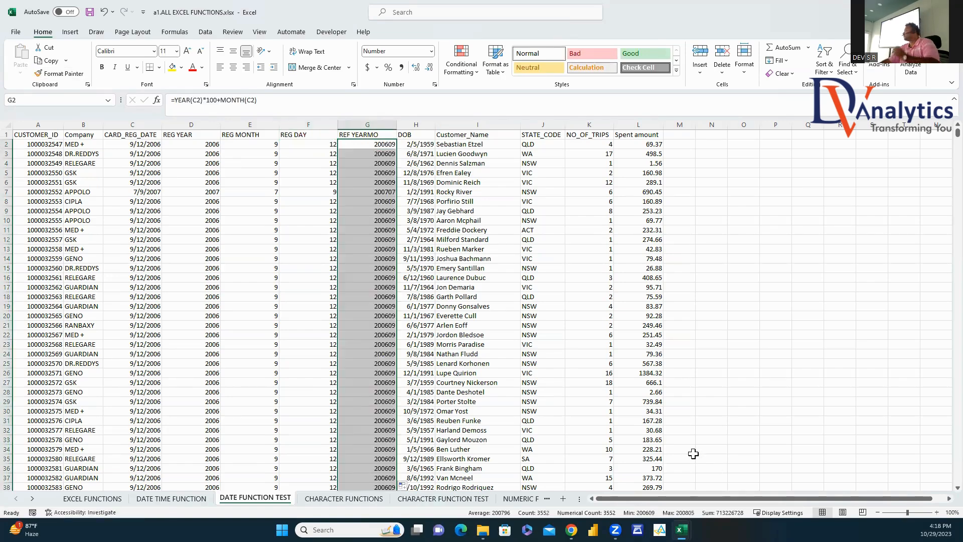
Step: Add an AGE header in M1, fill =DATEDIF(H2,TODAY(),"Y") down column M, then go to CHARACTER FUNCTIONS
click(677, 135)
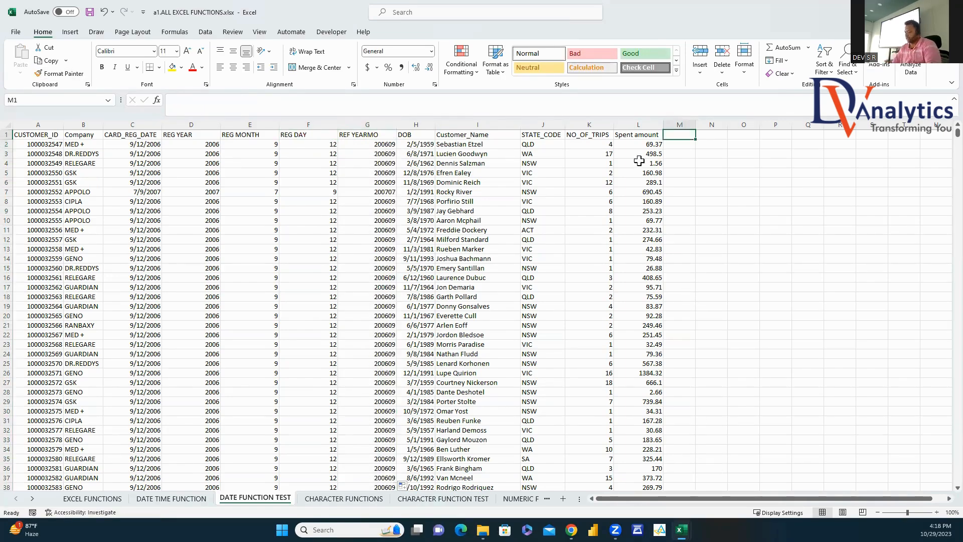
text(AGE)
key(Return)
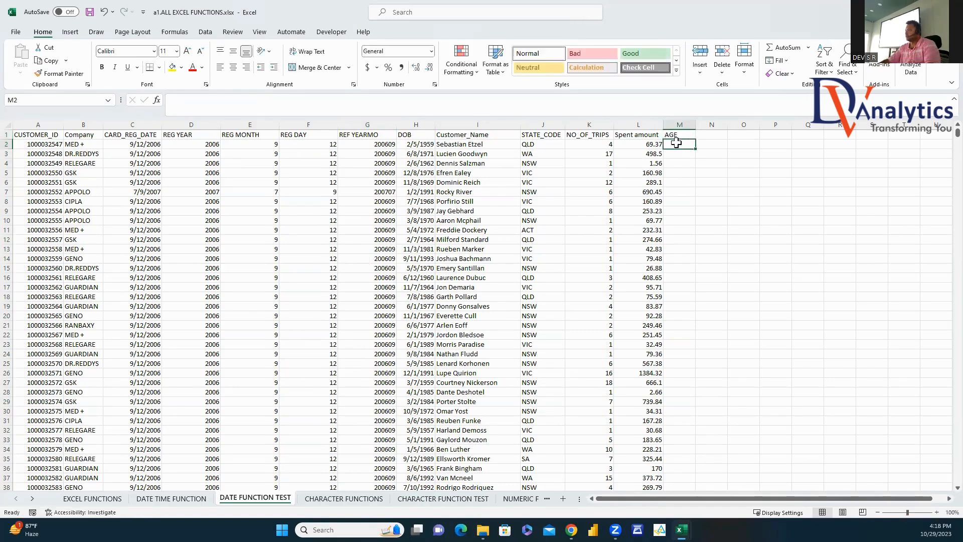
text(=DATED)
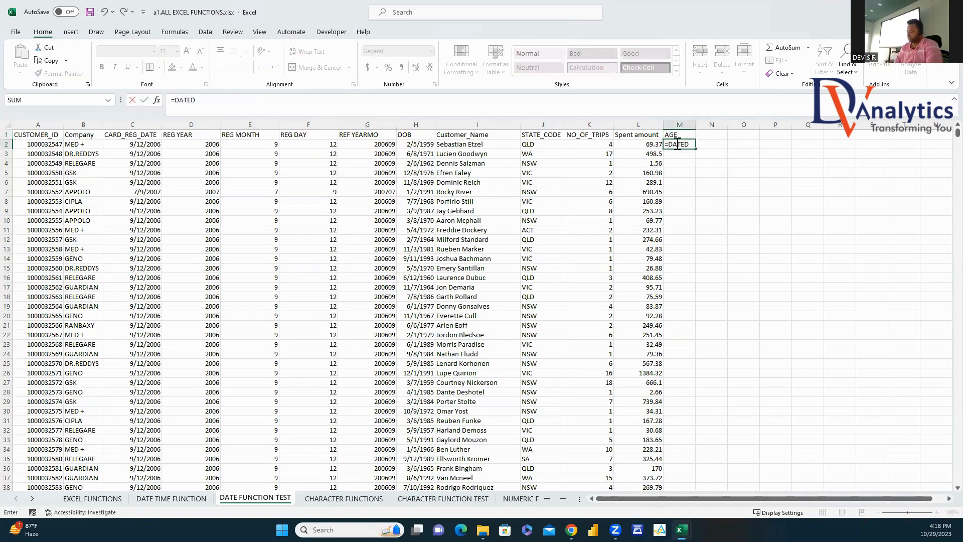
text(IF()
click(425, 145)
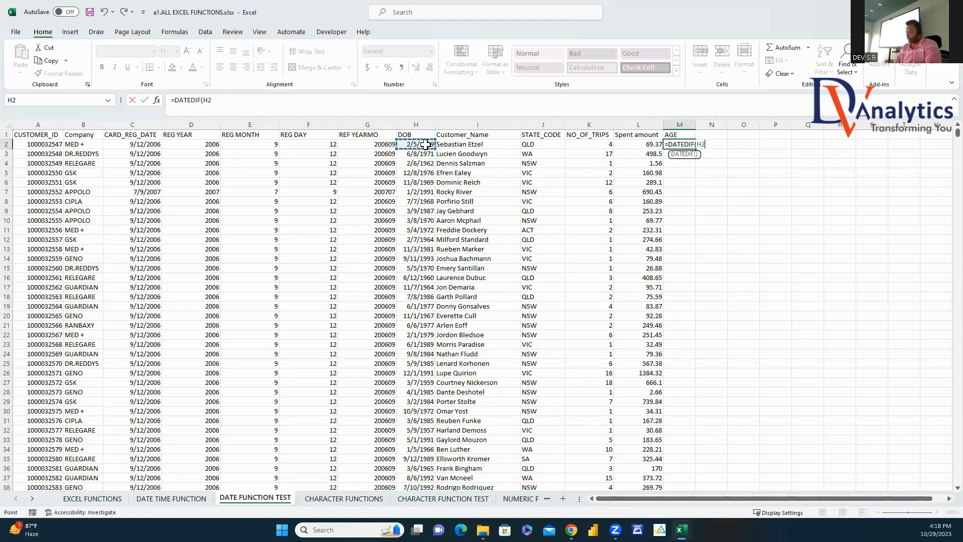
text(,TO)
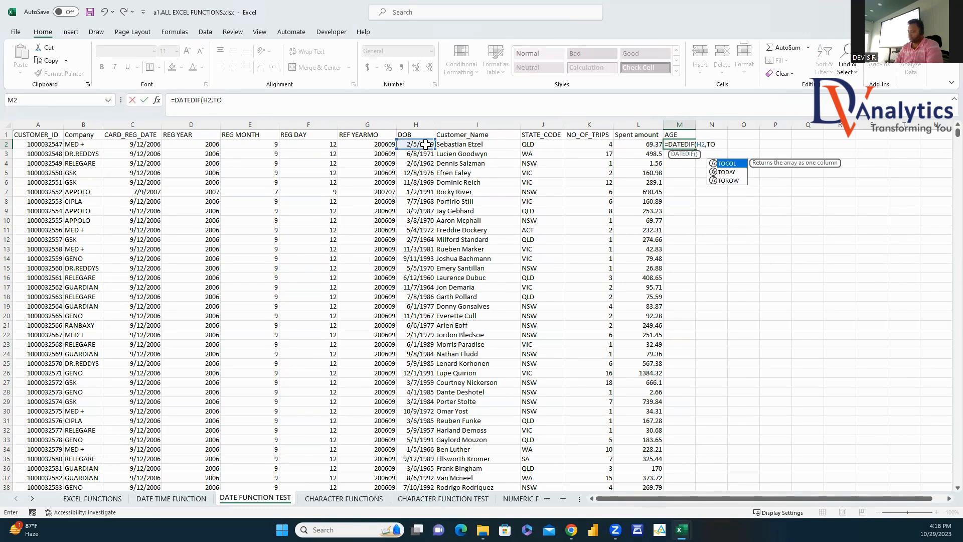
text(DAY(),"Y)
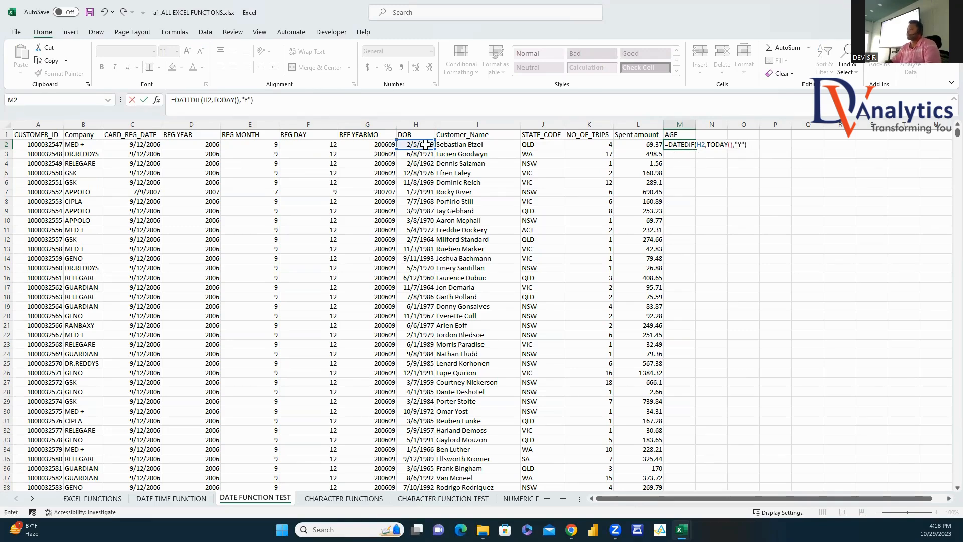
key(Return)
click(695, 145)
double_click(696, 146)
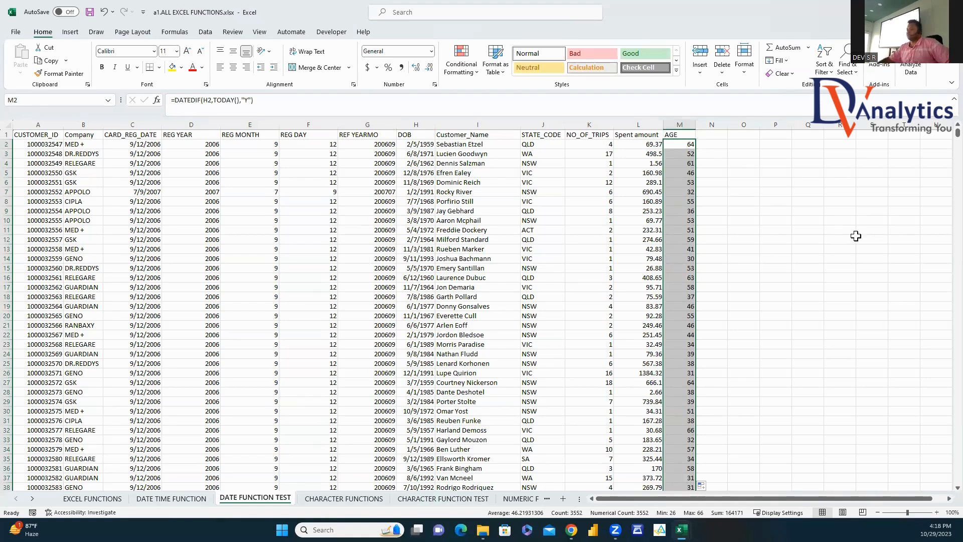
click(339, 499)
Step: Enter =UPPER(F4) in G4 and =LOWER(F6) in G6, showing DEBENDRA and debendra
click(313, 308)
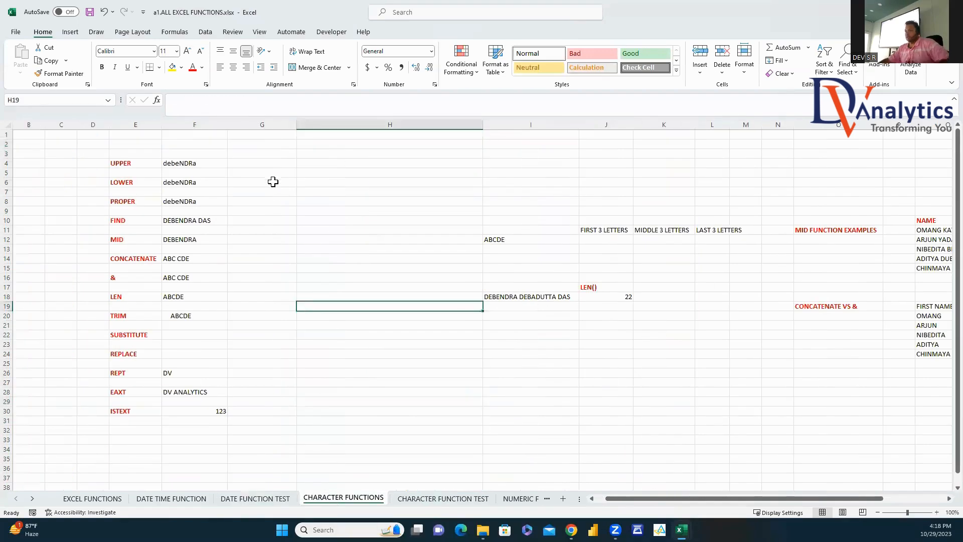
click(267, 163)
text(=UP)
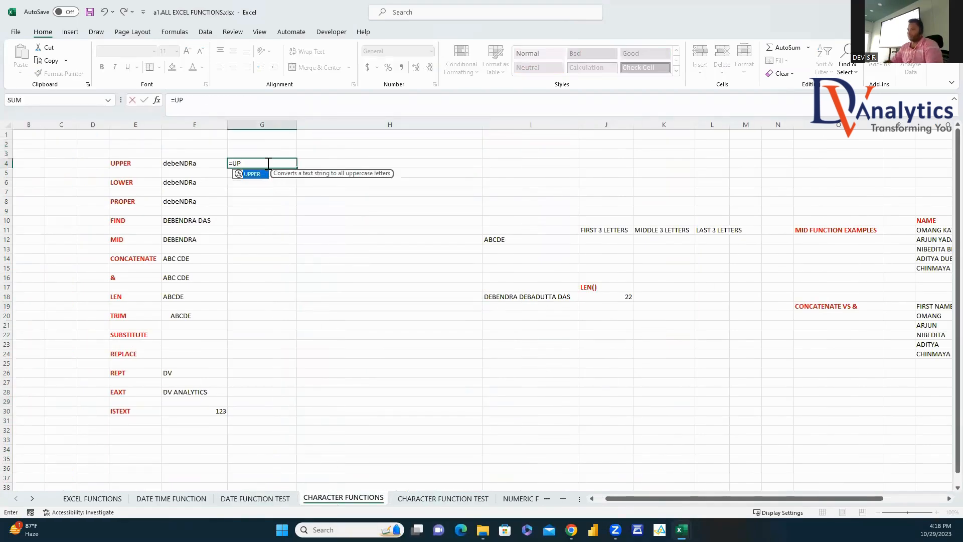
double_click(253, 174)
click(195, 164)
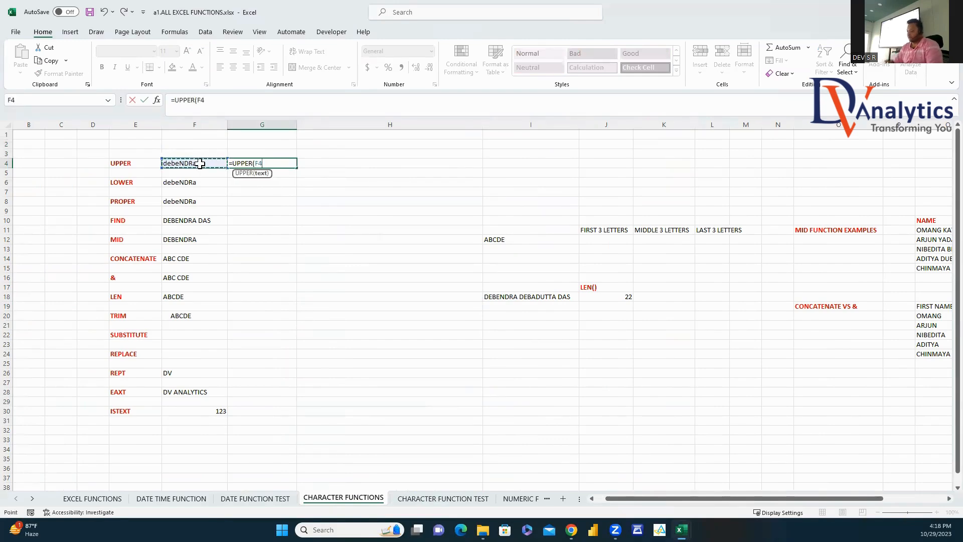
key(Return)
click(246, 186)
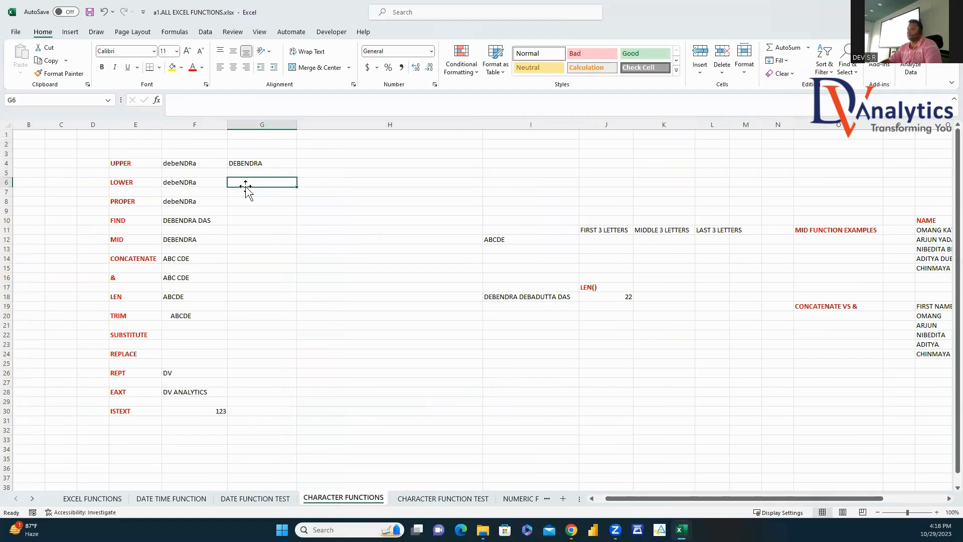
text(=LOWE)
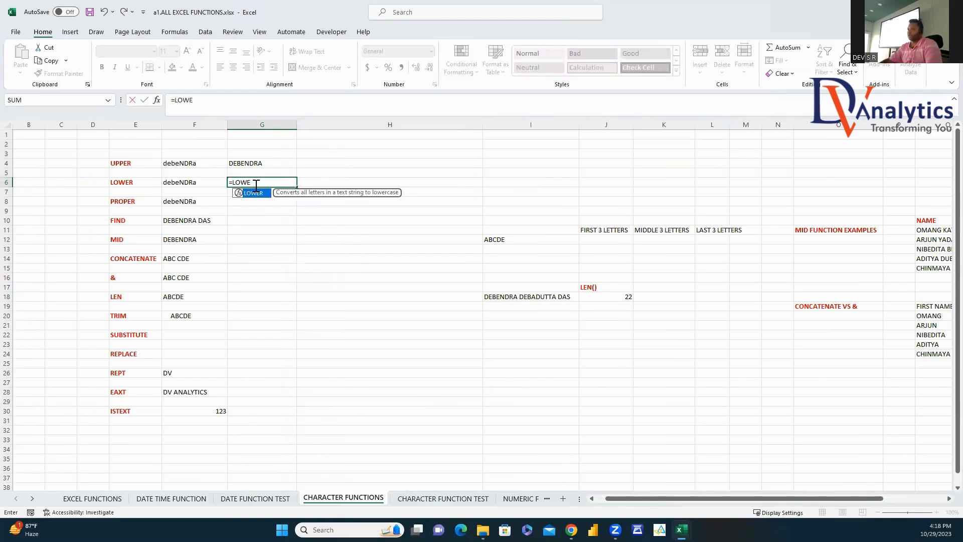
double_click(262, 197)
click(203, 184)
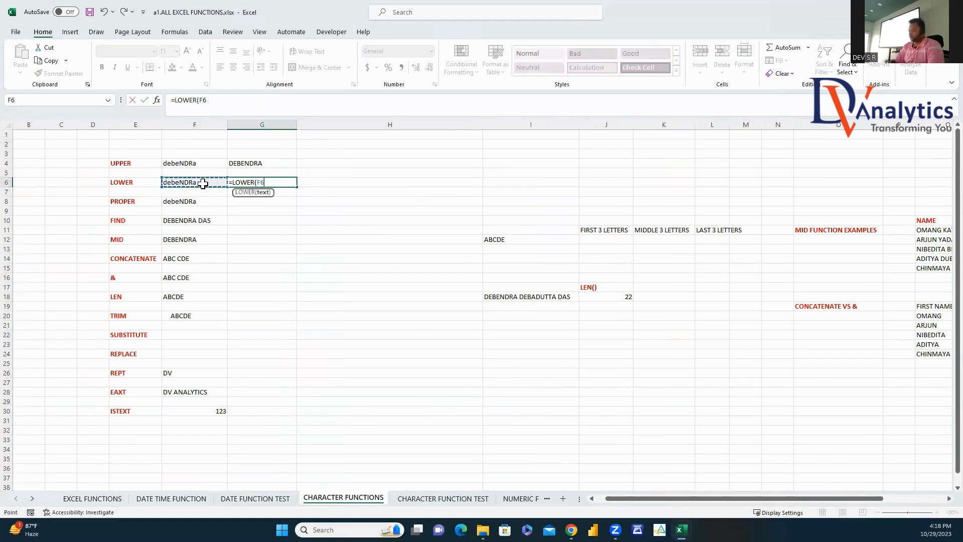
key(Return)
Step: Enter =PROPER(F8) in G8 so it shows Debendra
click(244, 200)
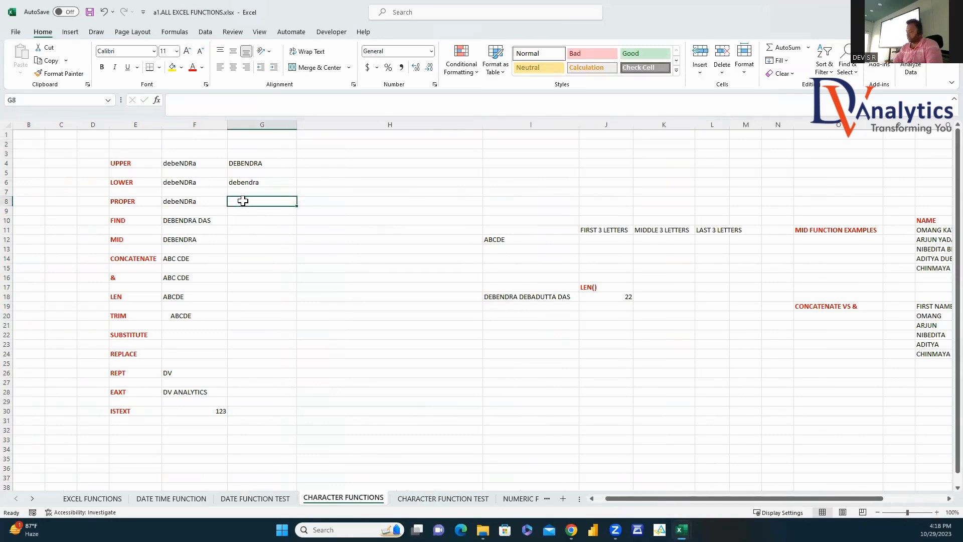
text(=PROP)
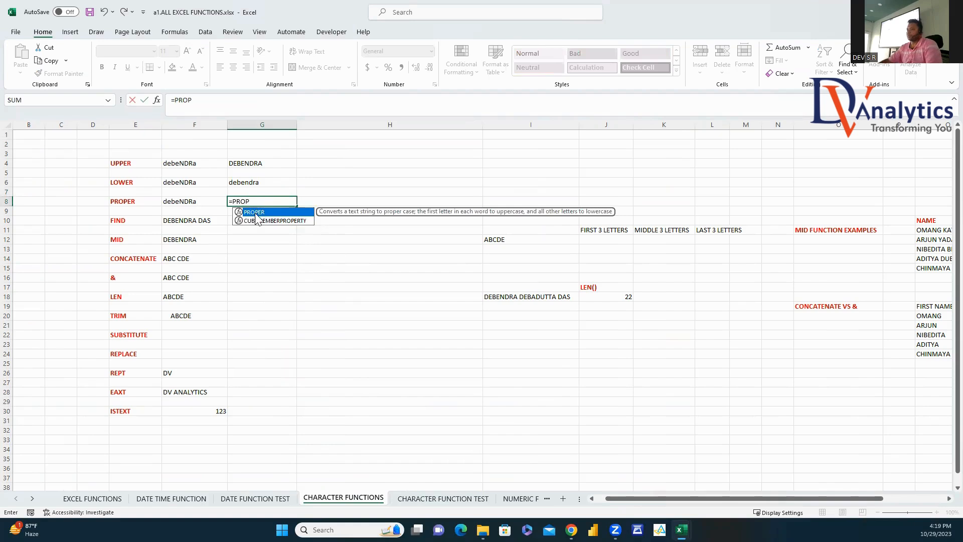
double_click(257, 213)
click(195, 201)
key(Return)
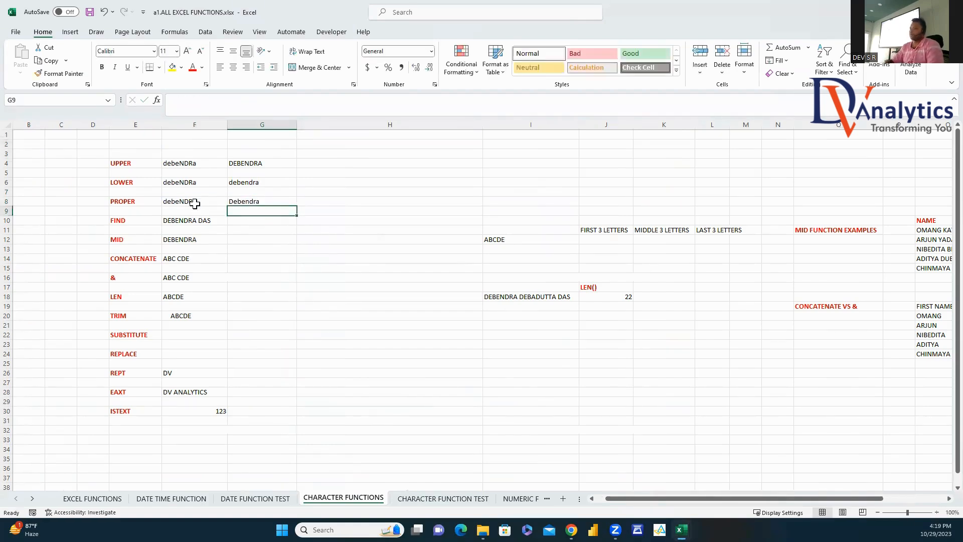
click(240, 220)
text(=)
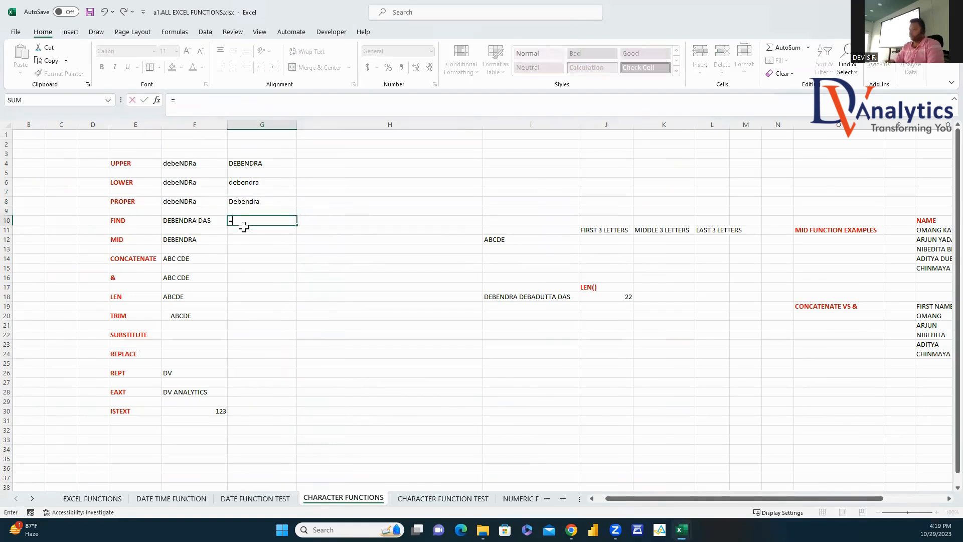
text(FIND()
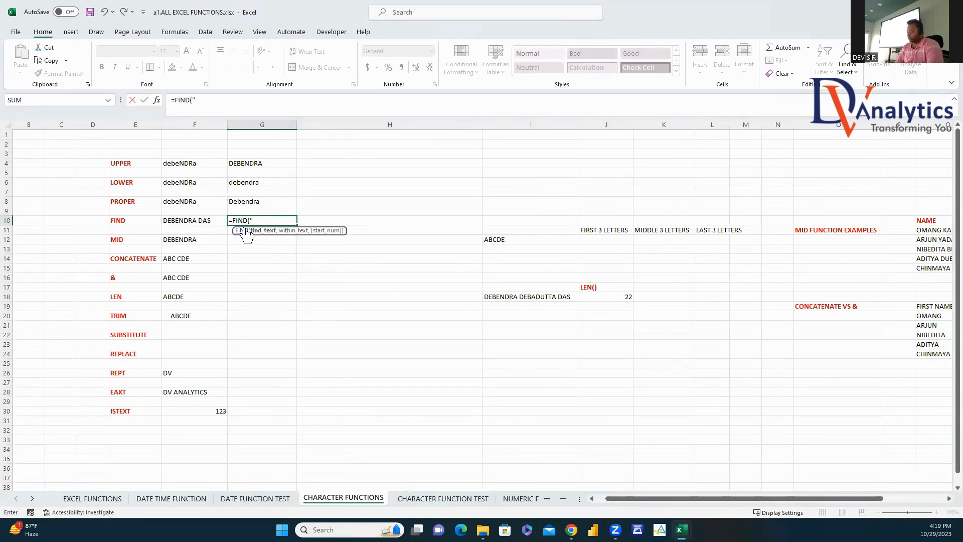
text(" ",)
key(Return)
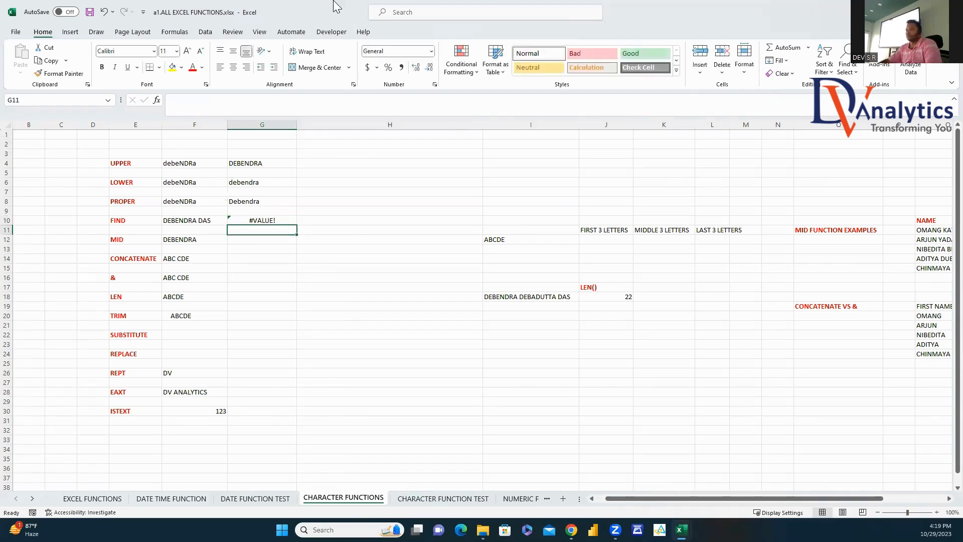
click(250, 219)
text(=F)
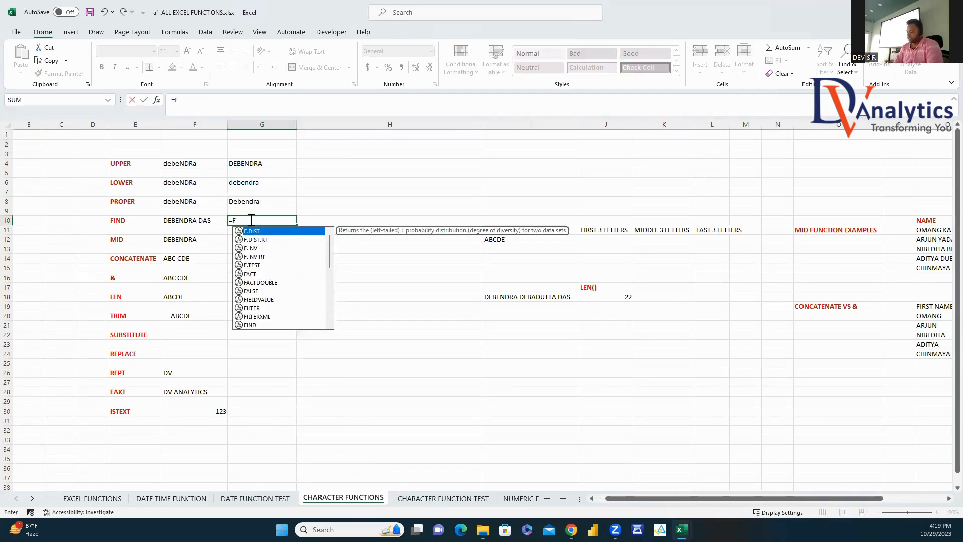
text(IND(" ",)
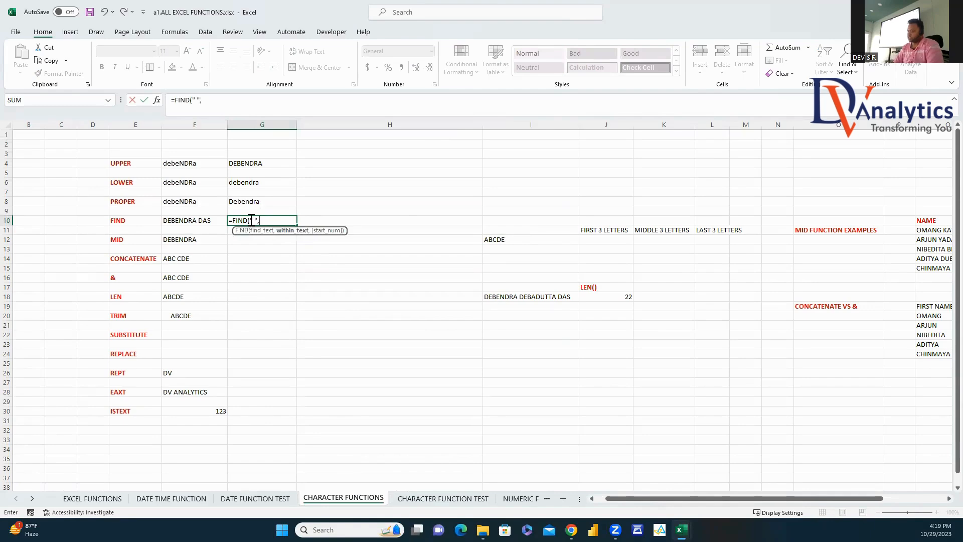
click(208, 225)
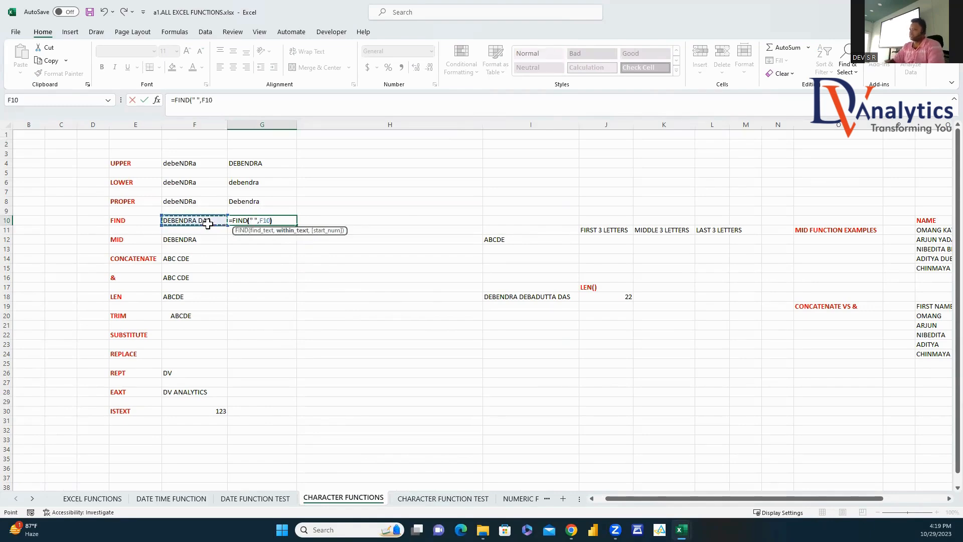
key(Return)
click(281, 220)
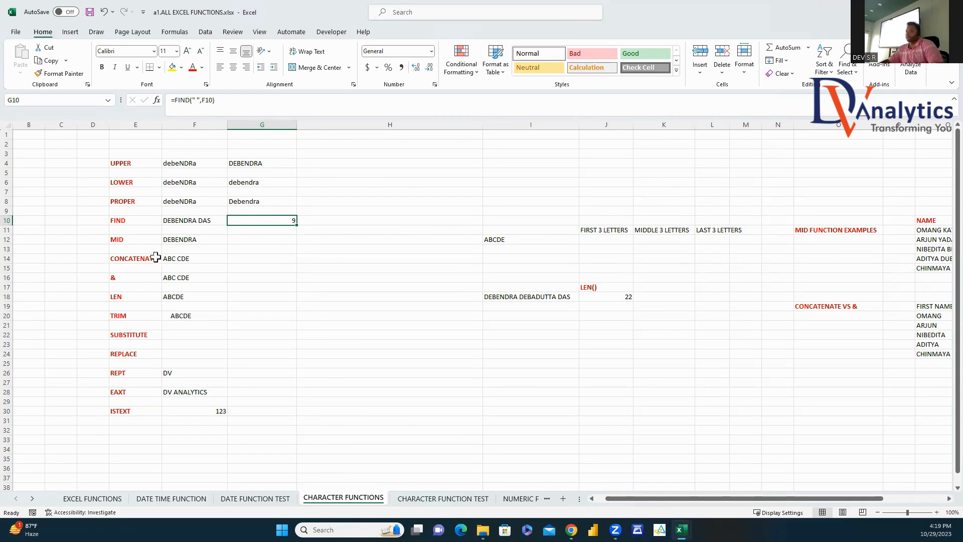
Step: Inspect the DEBENDRA text and existing MID formula in F12, then select G12
click(156, 258)
click(186, 240)
click(240, 240)
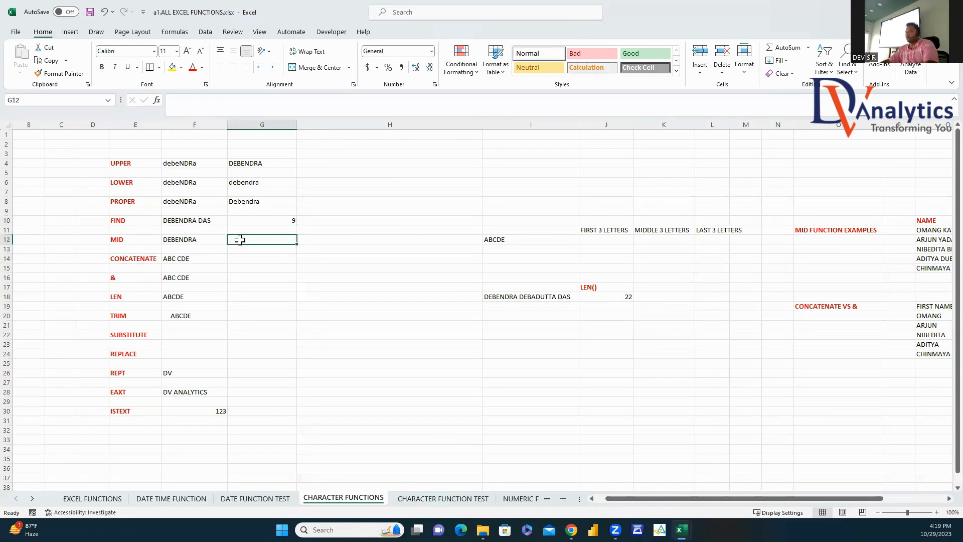
click(187, 239)
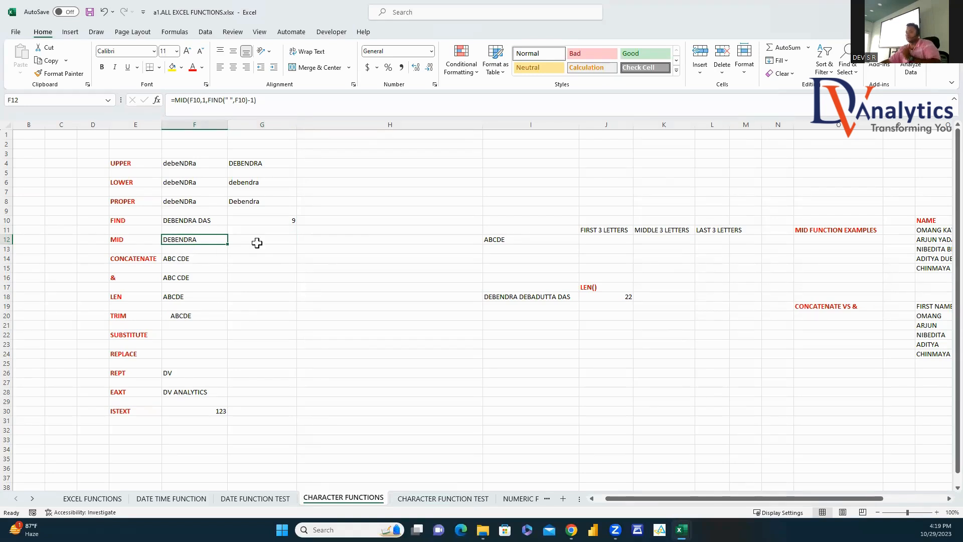
click(284, 239)
Step: Enter =MID(F12,3,3) in G12 to extract BEN from DEBENDRA
text(=mid()
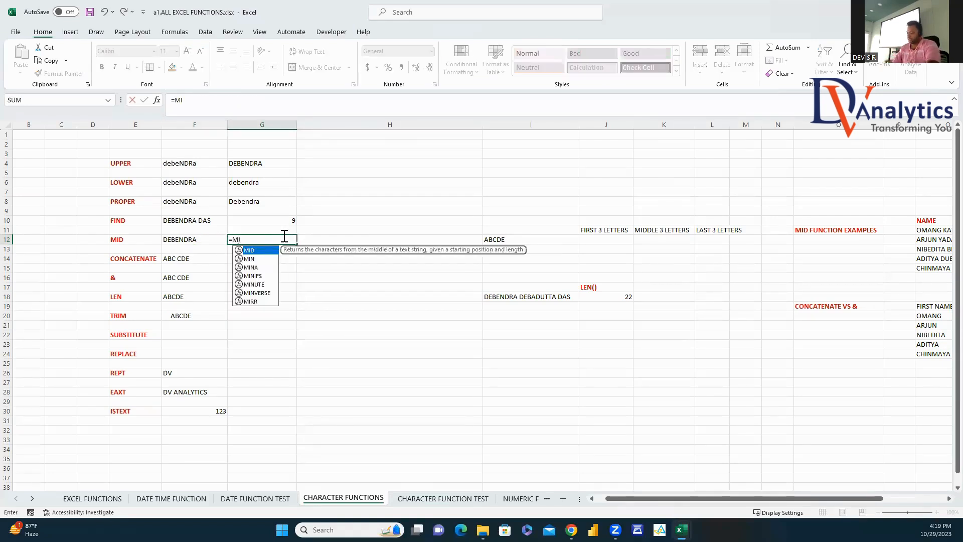
click(198, 239)
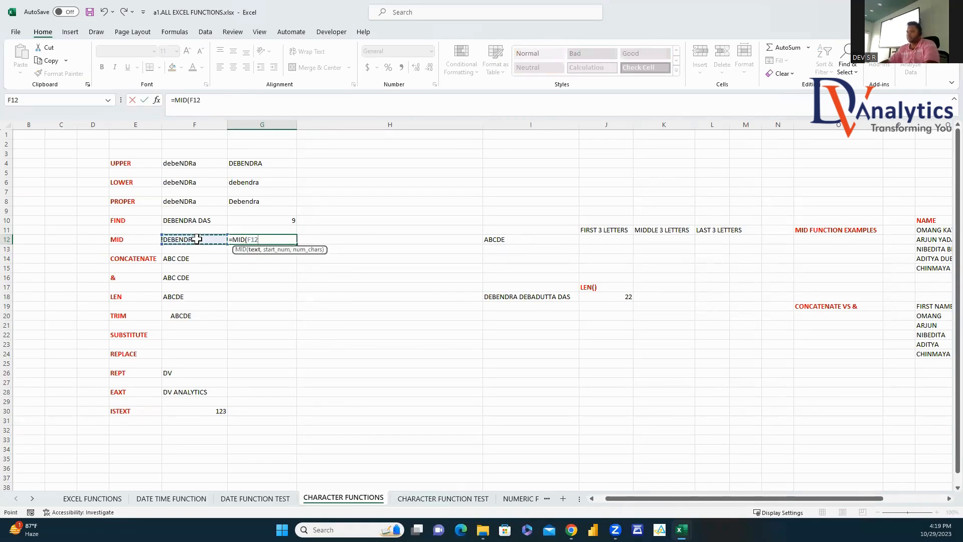
text(,3,)
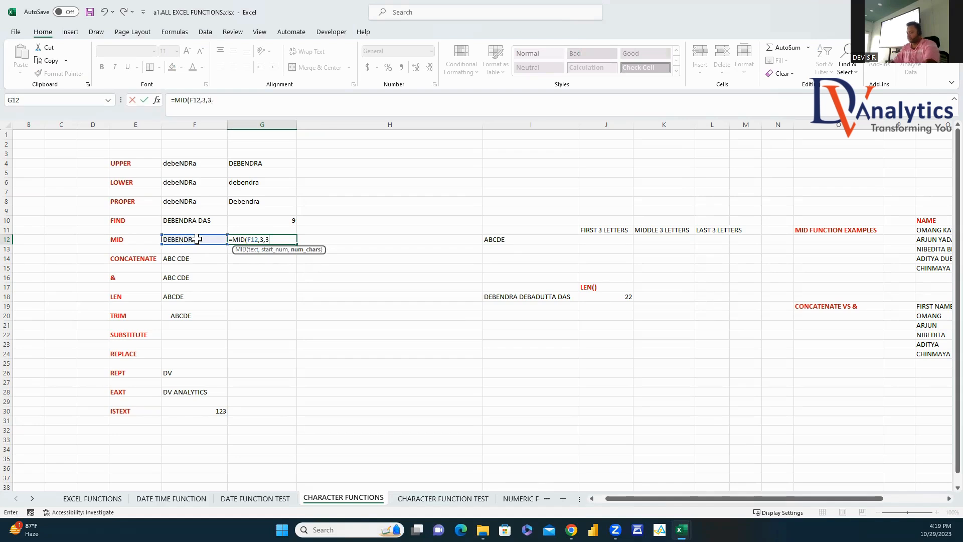
text(3))
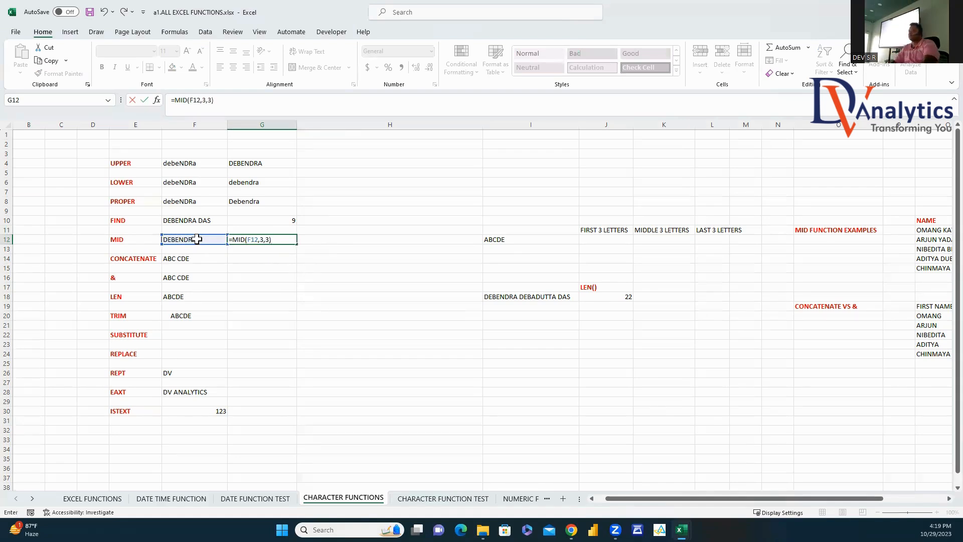
key(Return)
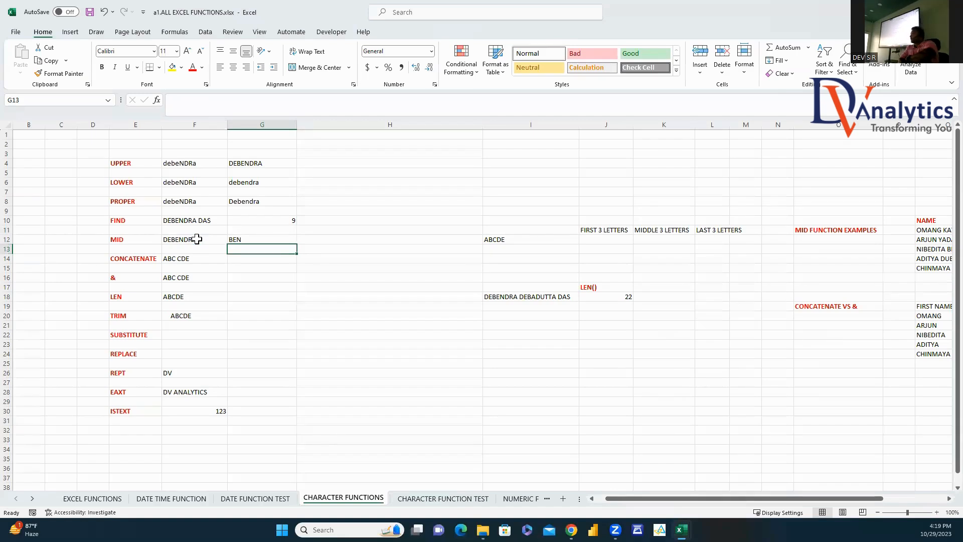
Step: Enter =LEFT(I12,3) in J12 and =MID(I12,2,3) in K12, showing ABC and BCD
click(582, 240)
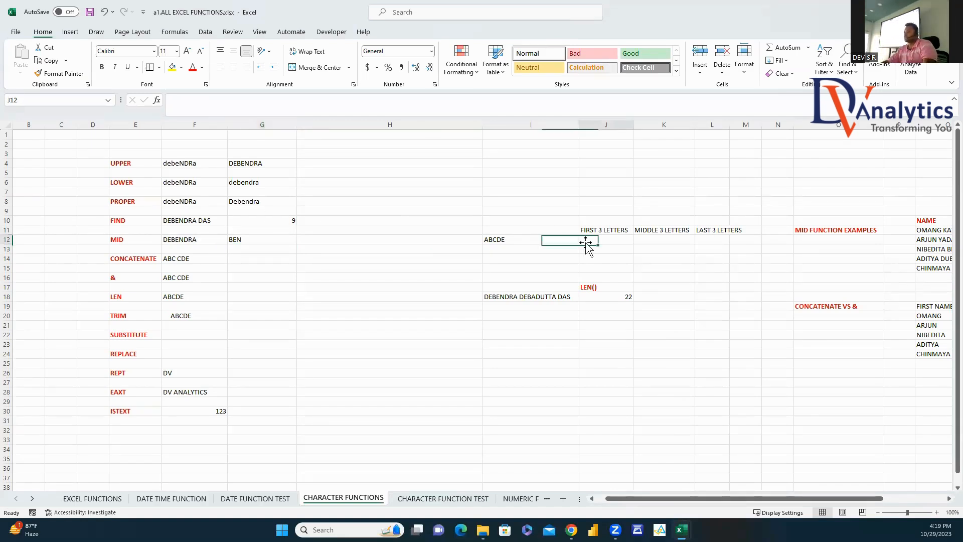
text(=)
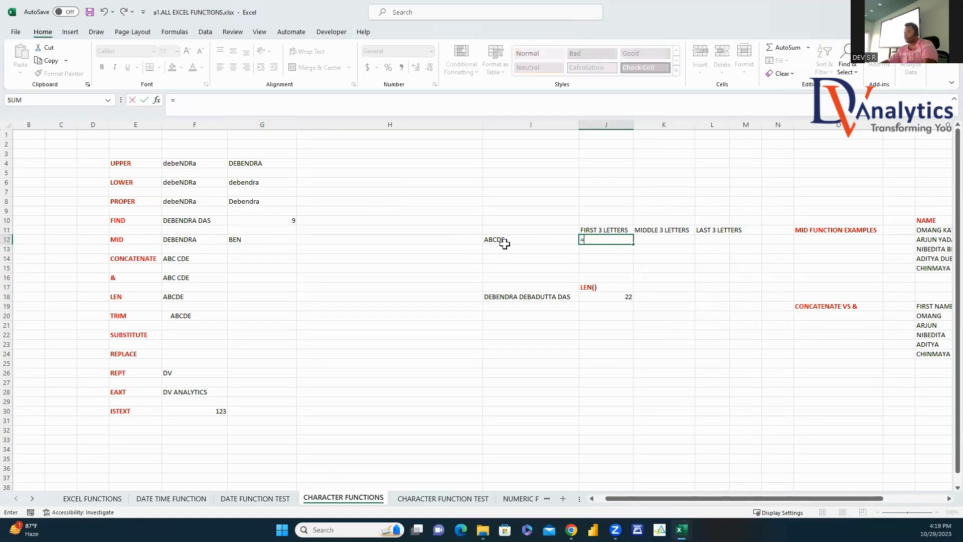
text(LEFT()
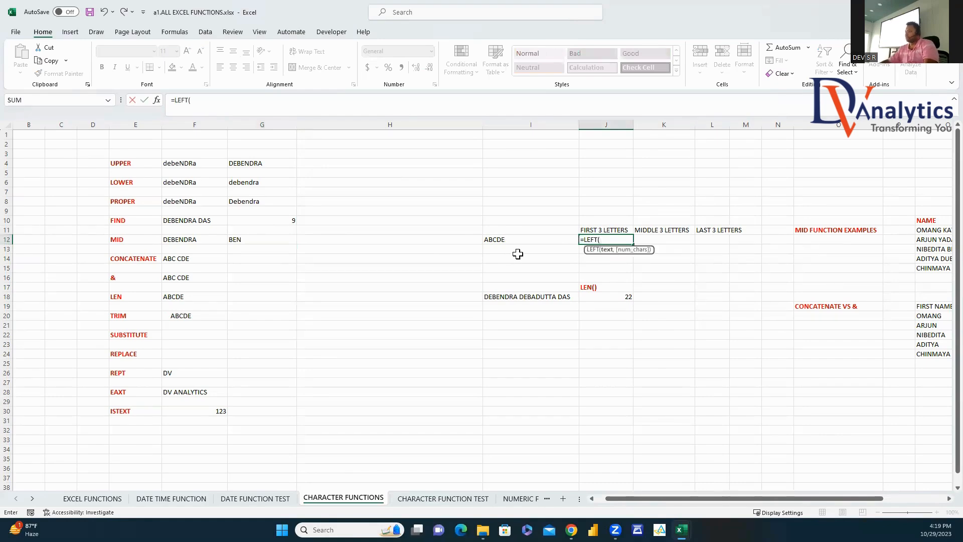
click(503, 241)
text(,3)
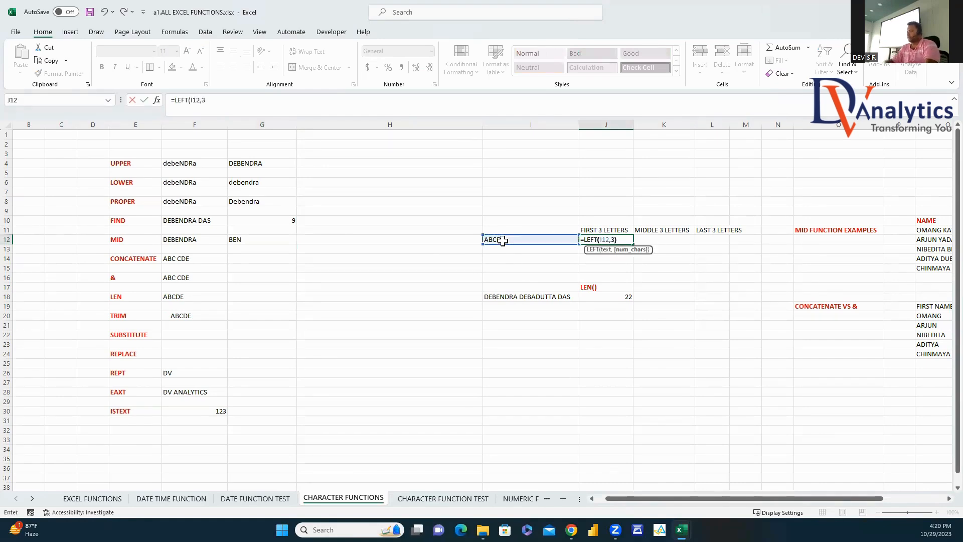
key(Return)
click(662, 240)
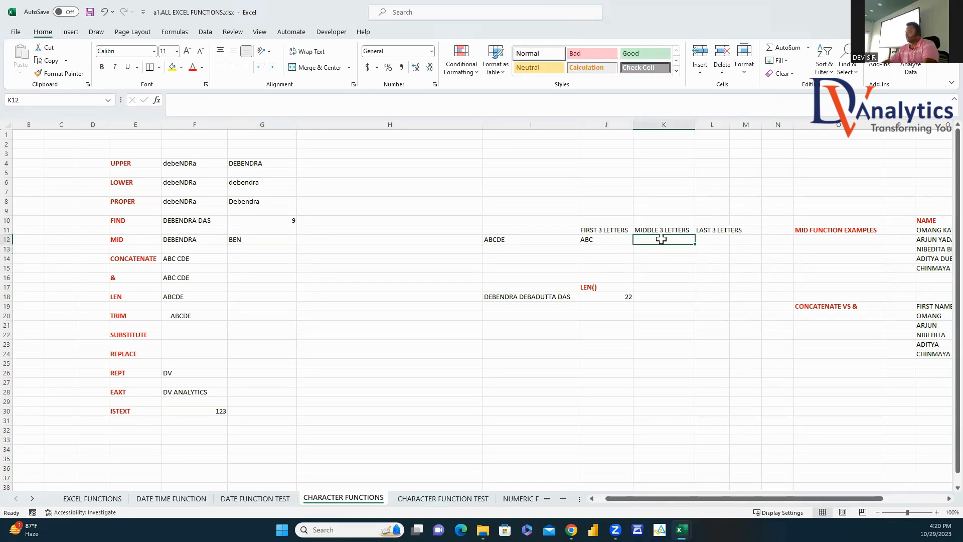
text(=MID()
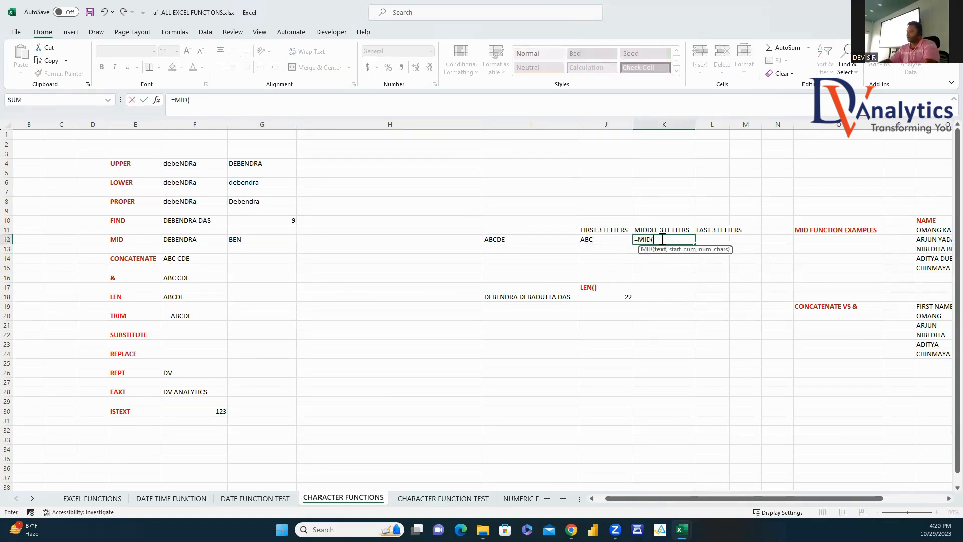
click(514, 238)
text(,2,)
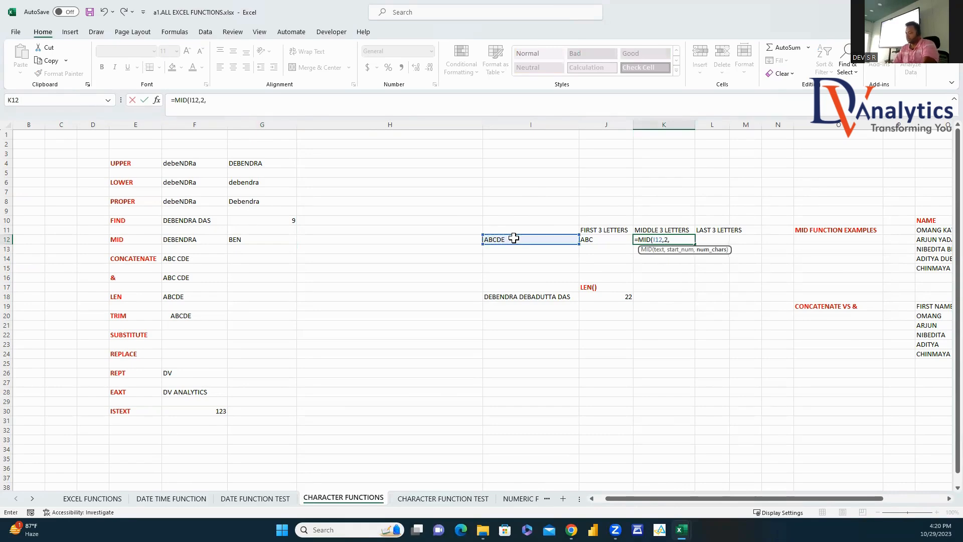
text(3)
key(Return)
Step: Enter =RIGHT(I12,3) in L12 to show CDE, and autofit column L to its heading
click(706, 238)
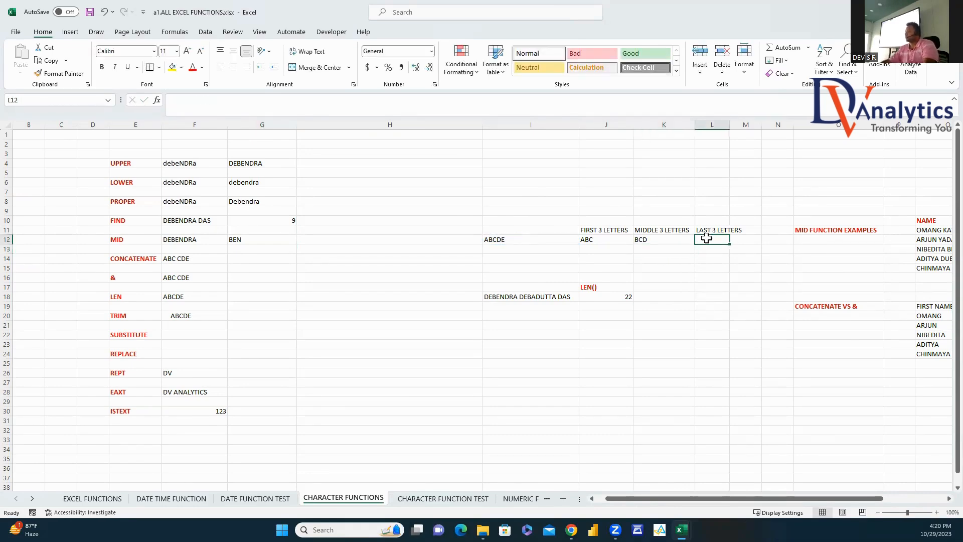
text(=RIGHT)
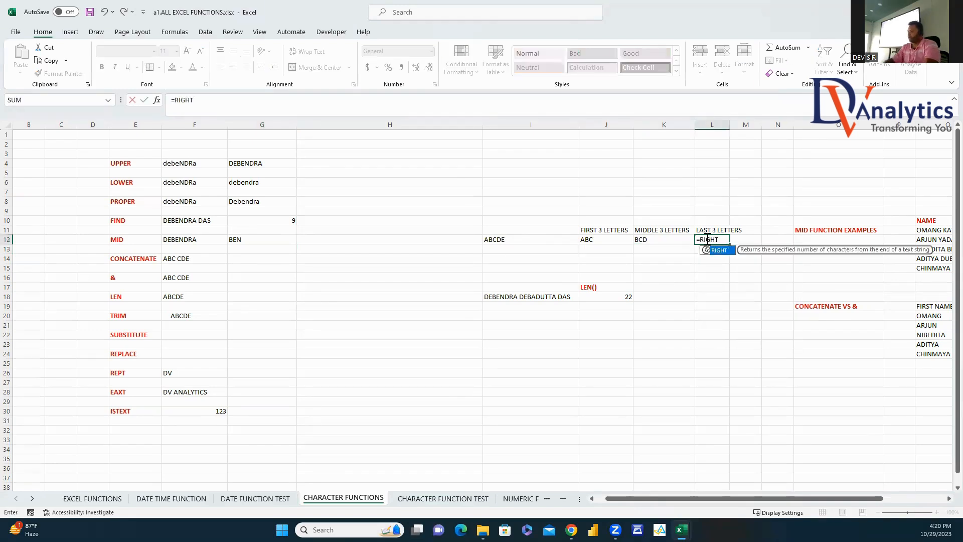
text(()
click(533, 241)
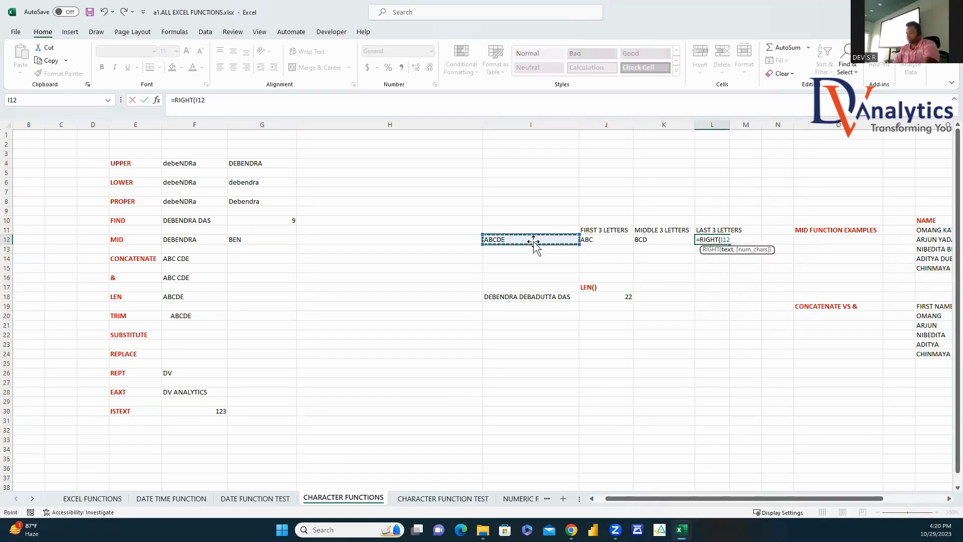
text(,3)
key(Return)
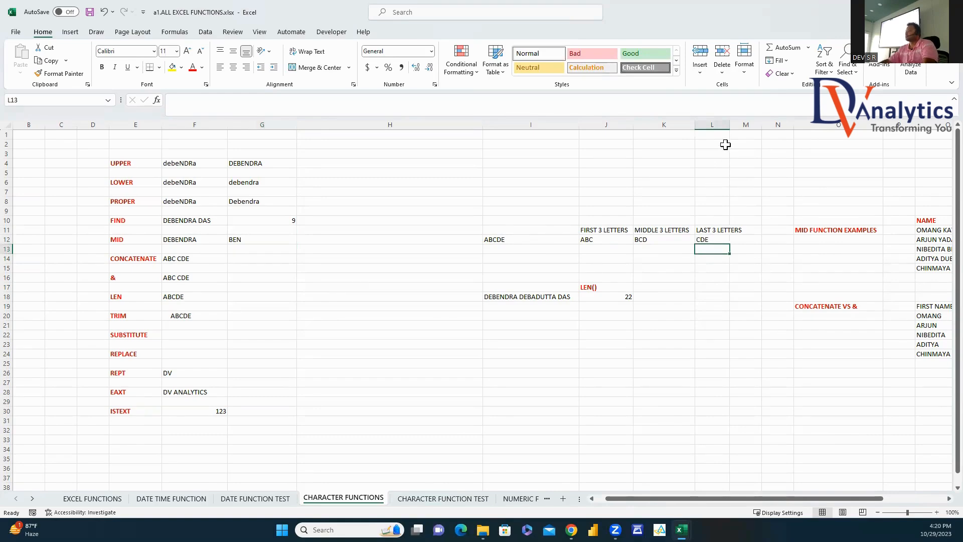
double_click(729, 125)
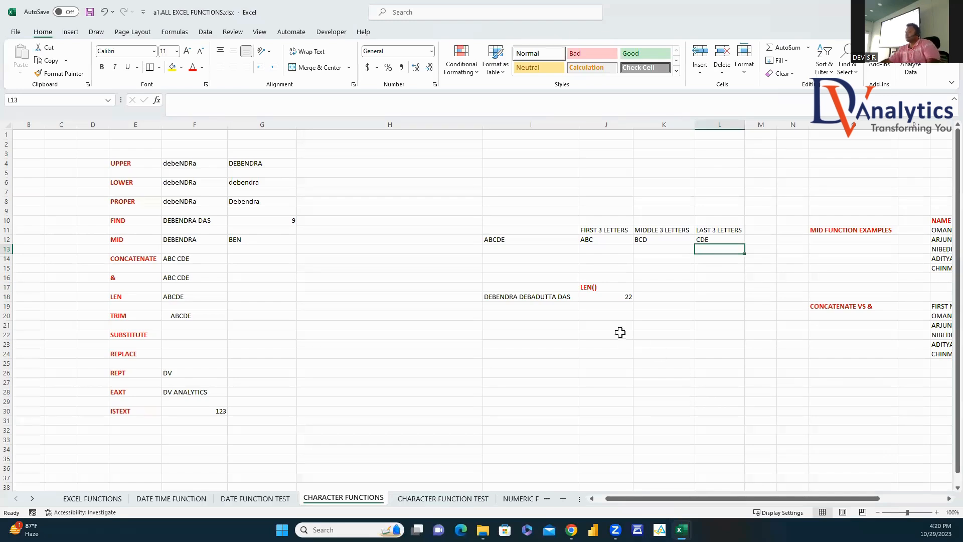
click(572, 317)
Step: Start a concatenation formula in G14 beginning with ="DV"
click(597, 290)
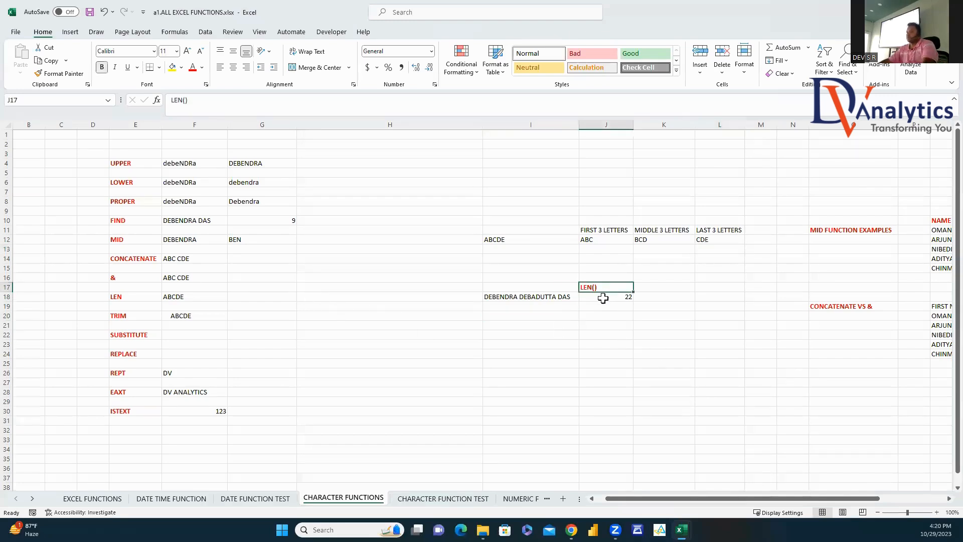
click(249, 255)
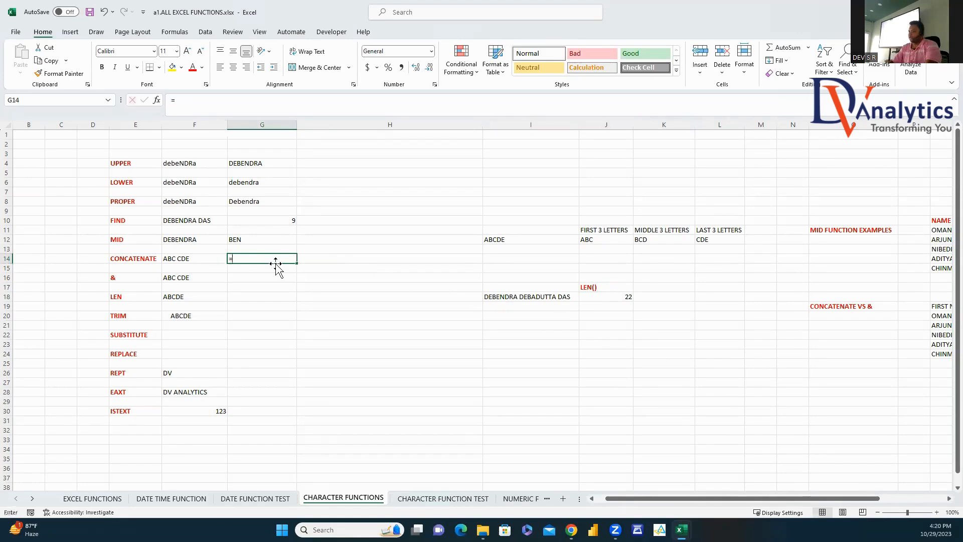
text(="DV")
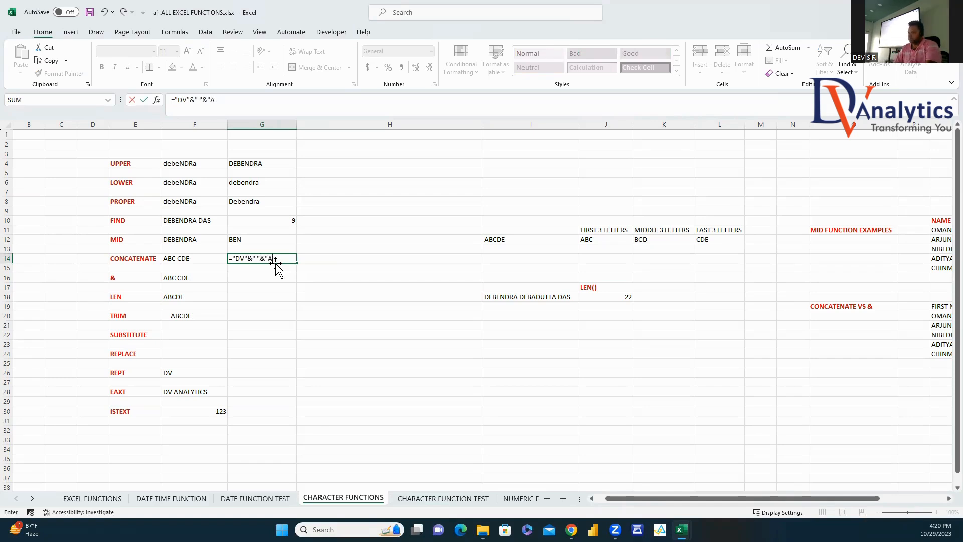
Step: Complete G14's formula as ="DV"&" "&"ANALYTICS" so it shows DV ANALYTICS
text(&" "&"ANALYTICS")
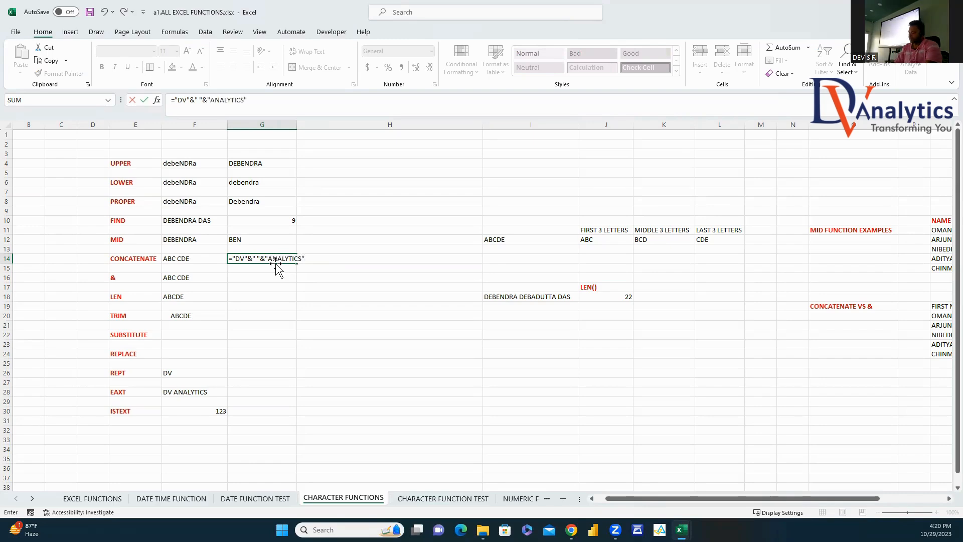
key(Return)
key(Up)
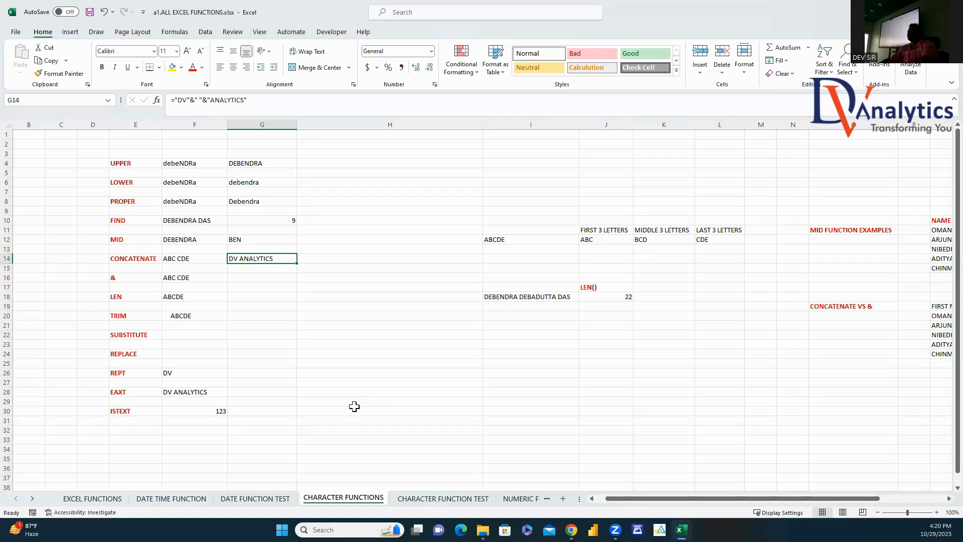
Step: Enter =LEN(F18) in G18, returning 5 for ABCDE
click(235, 279)
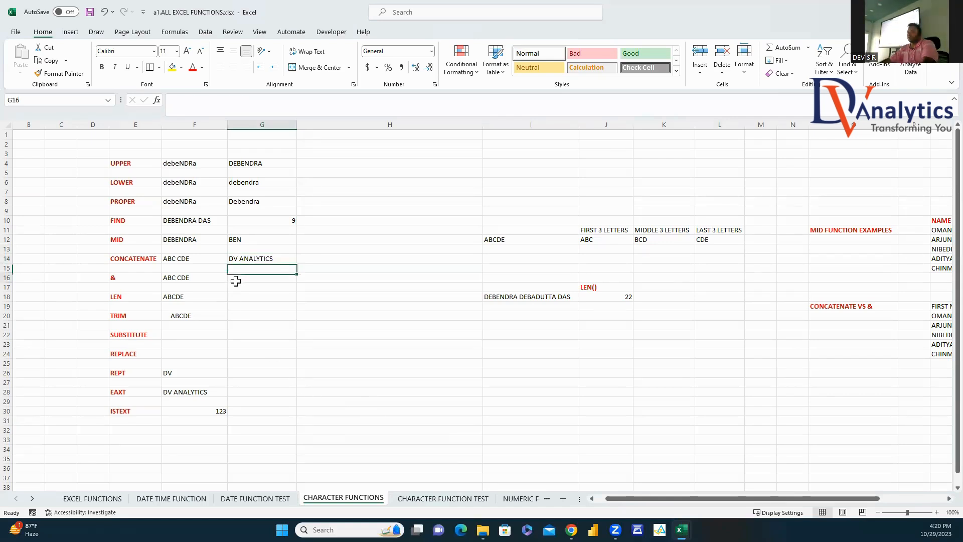
click(255, 295)
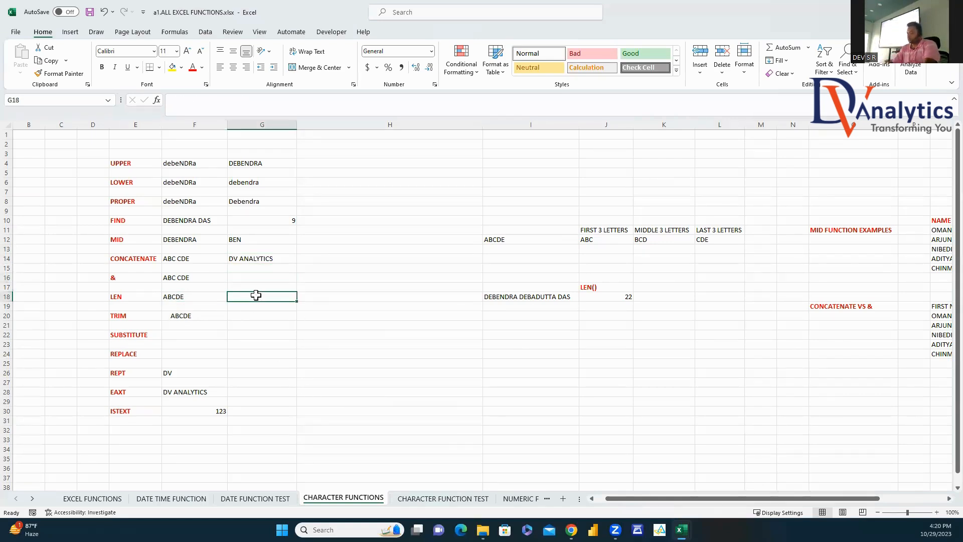
text(=LEN()
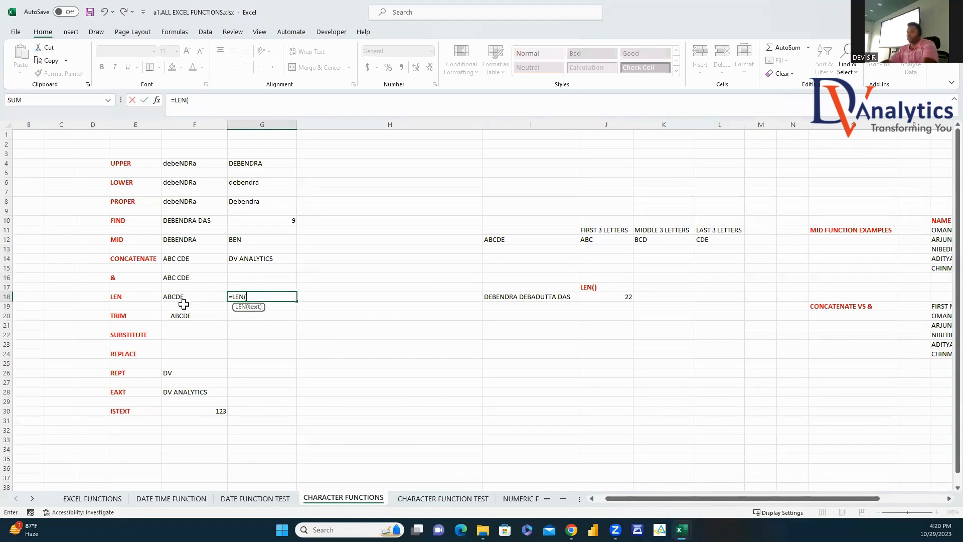
click(187, 298)
text())
key(Return)
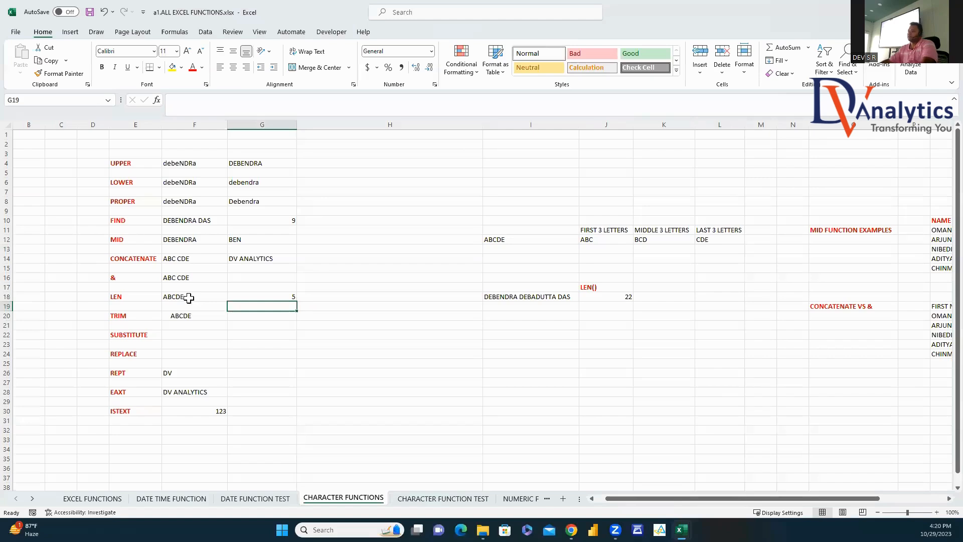
Step: Enter =TRIM(F20) in G20 to show ABCDE without its extra spaces
click(191, 314)
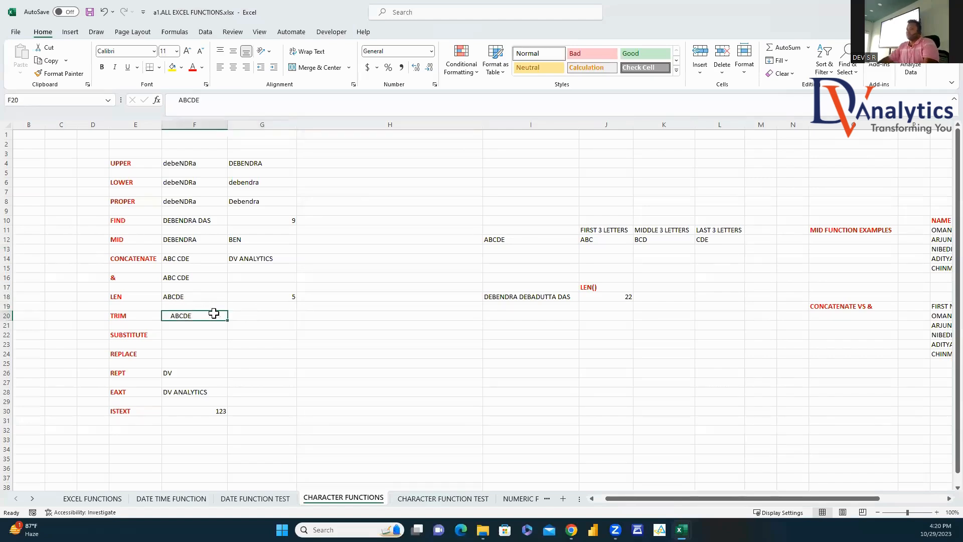
click(257, 317)
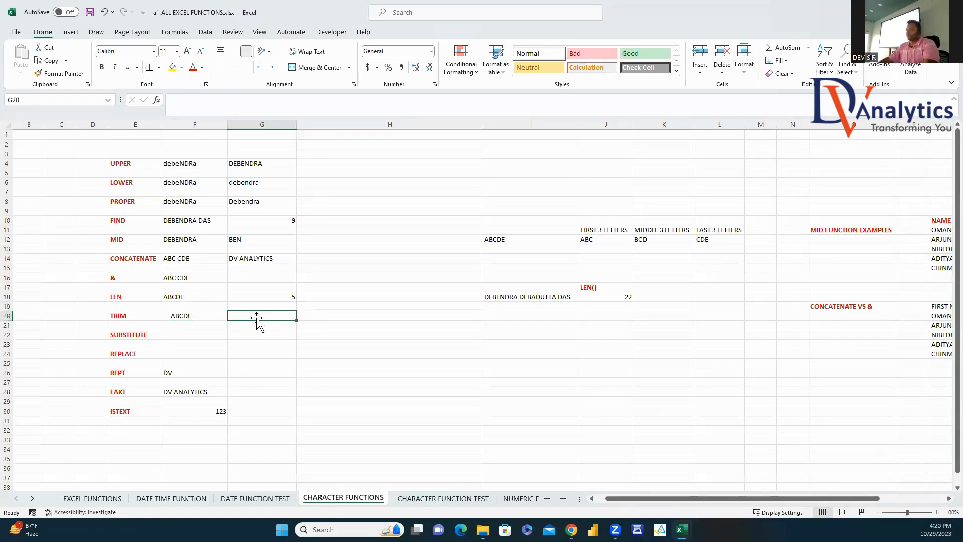
text(=TRIM)
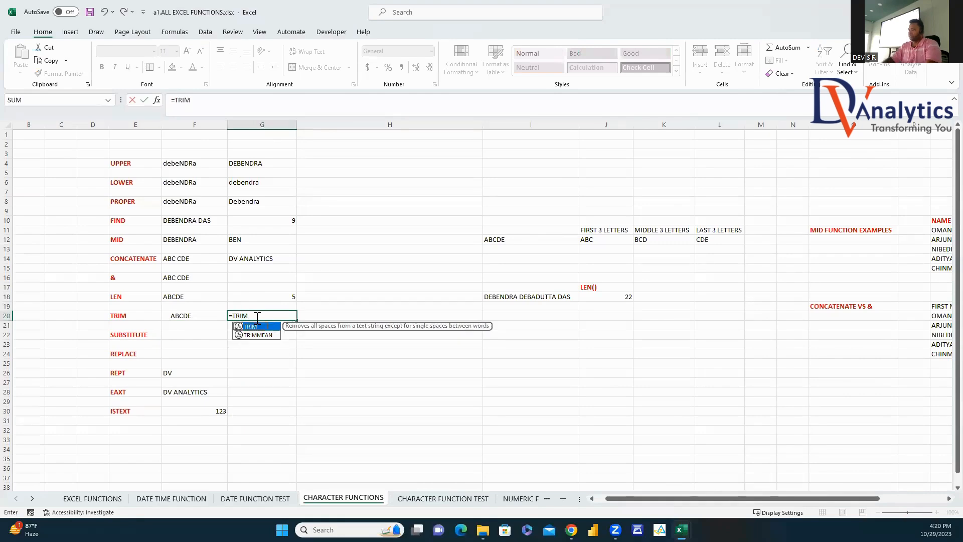
text(()
click(206, 313)
text())
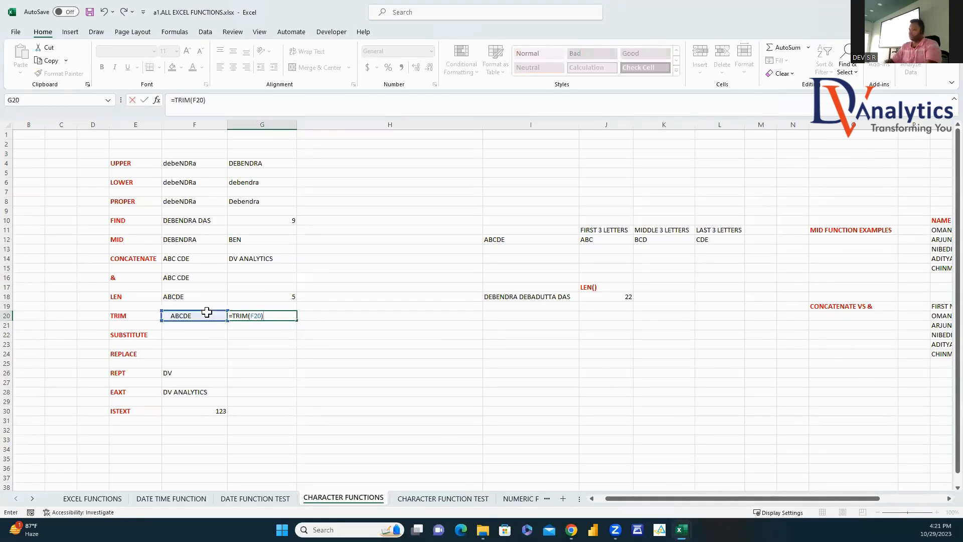
key(Return)
click(277, 314)
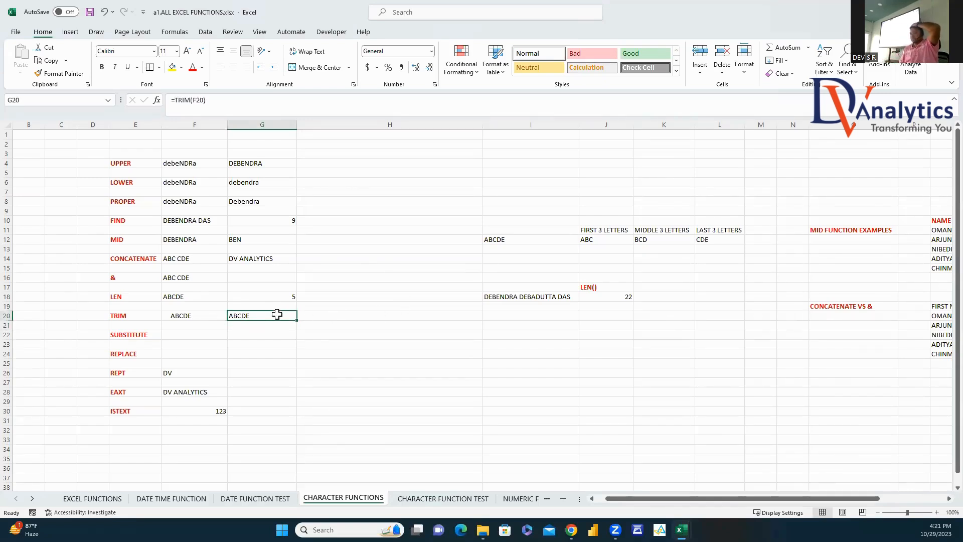
click(203, 335)
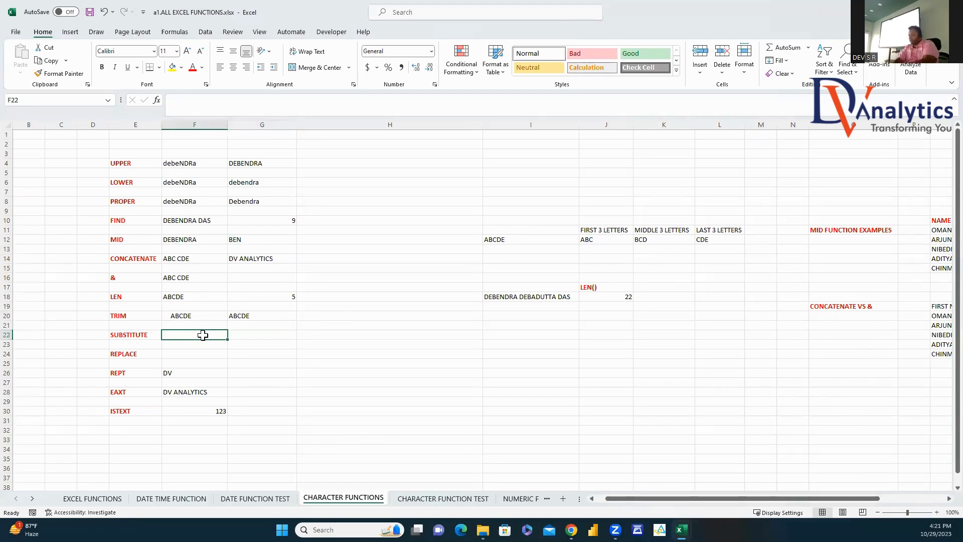
Step: Type 123-789-90 in F22 and enter =SUBSTITUTE(F22,"-","") in G22, showing 12378990
text(123-789-90)
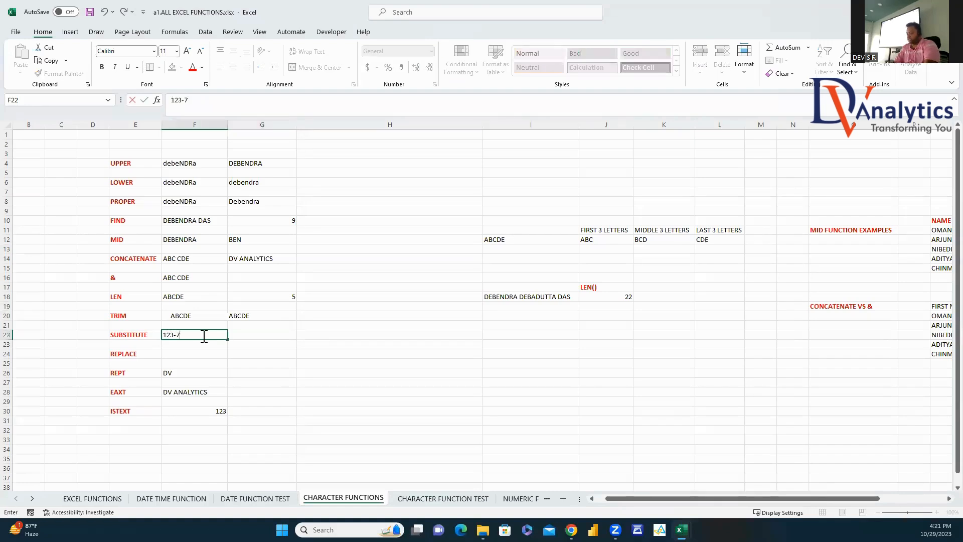
click(264, 334)
text(=SUBS)
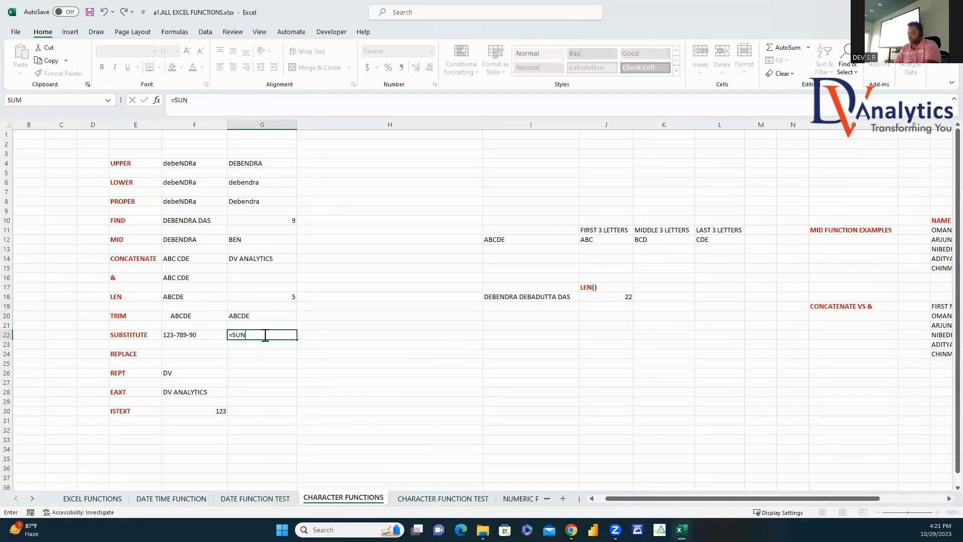
double_click(259, 345)
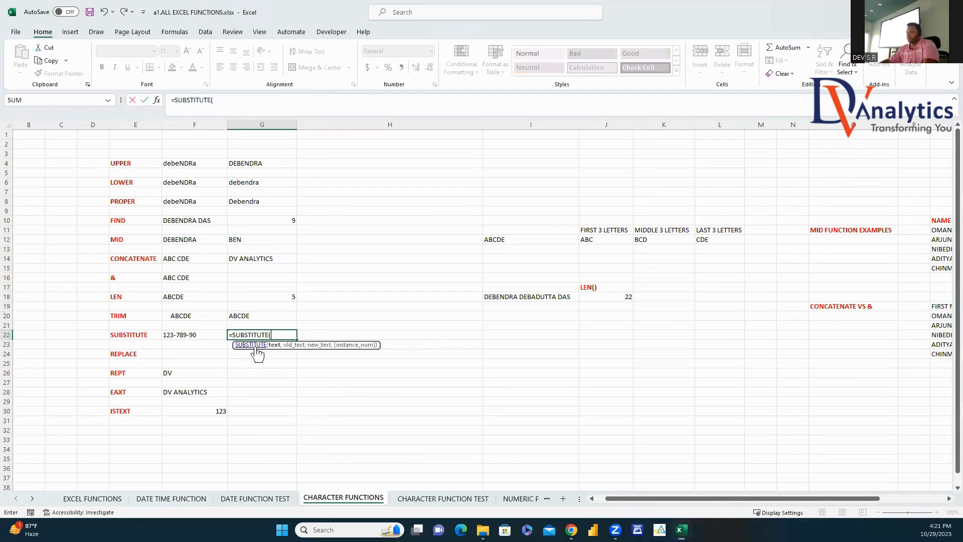
click(201, 335)
text(, )
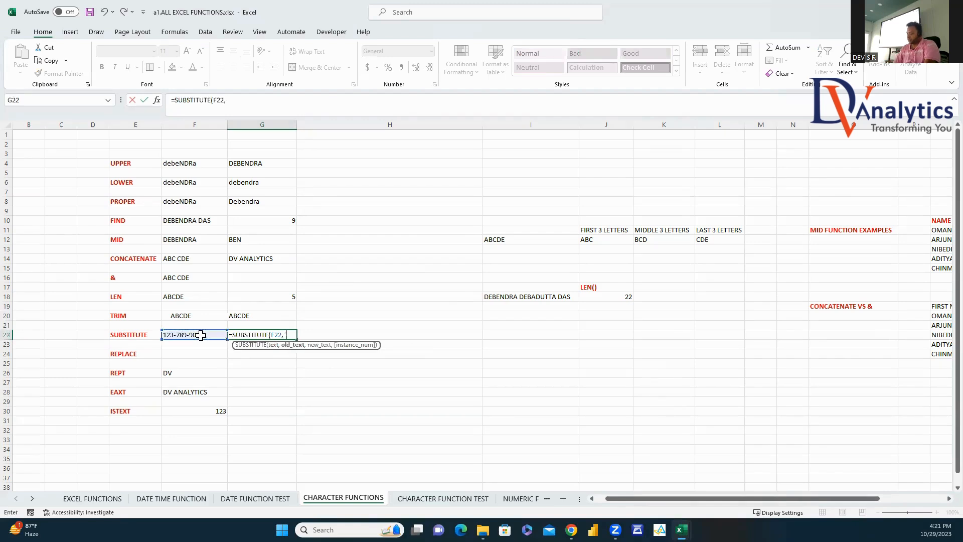
text("-",)
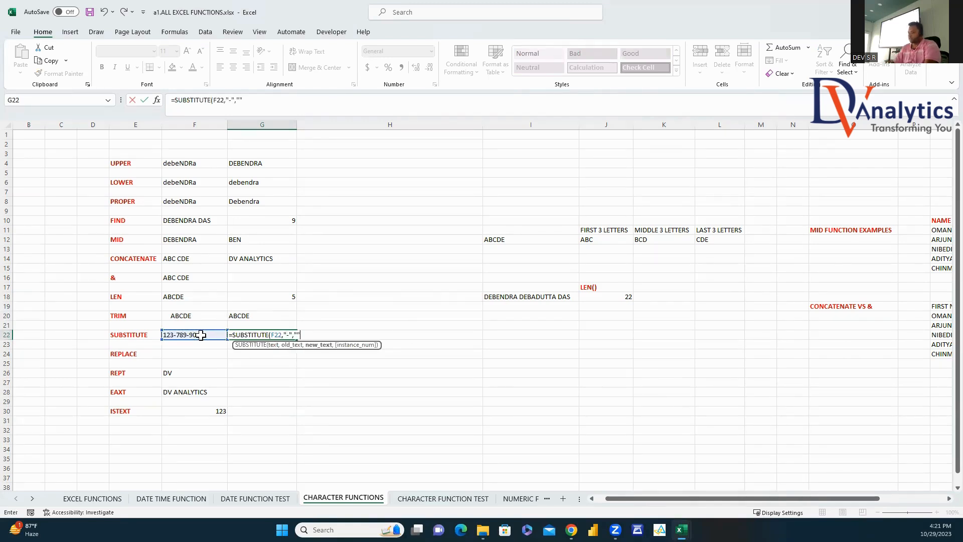
text(""))
key(Return)
click(258, 335)
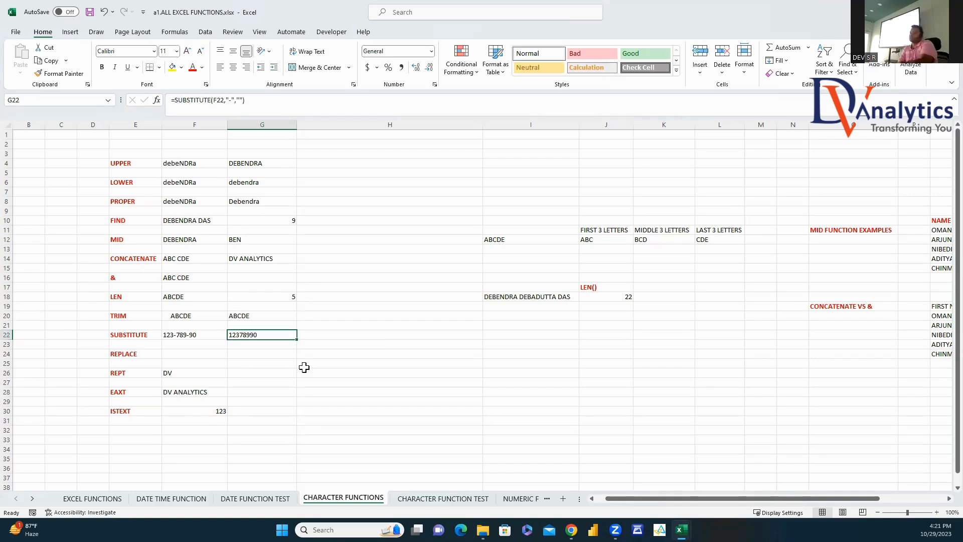
Step: Copy the value 123-789-90 from F22 into F24
click(186, 337)
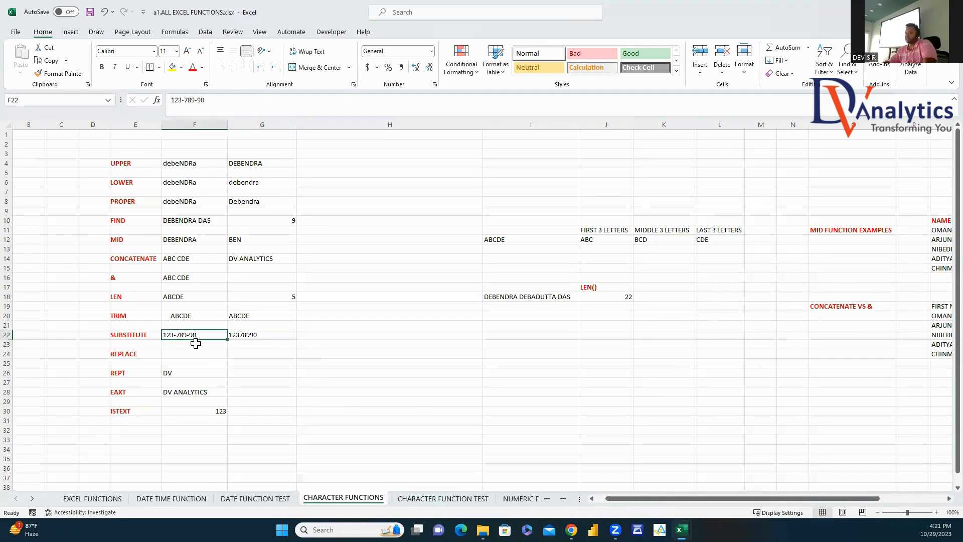
key(ctrl+c)
click(204, 353)
key(ctrl+v)
Step: Enter =REPLACE(F24,FIND("-",F24),1,"") in G24 to show 123789-90
click(252, 354)
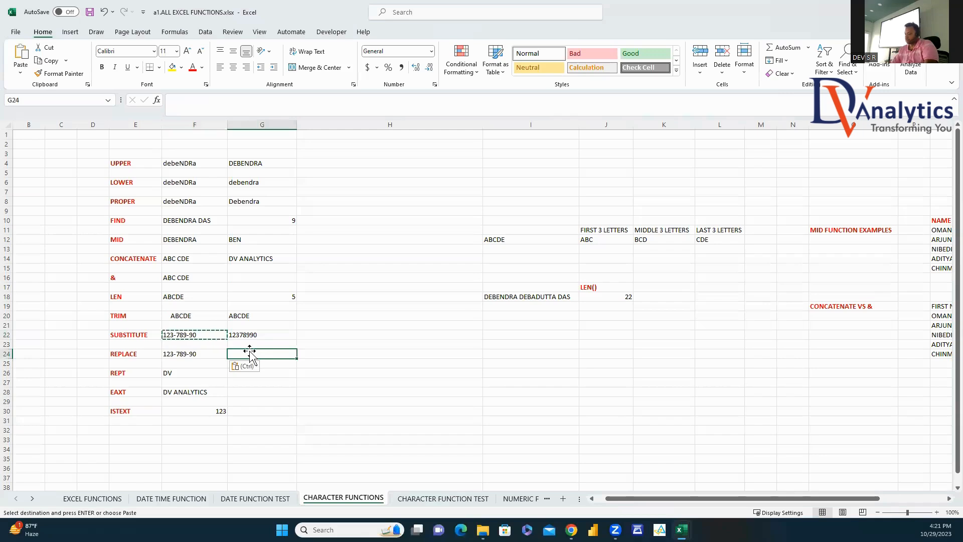
text(=REPLACE)
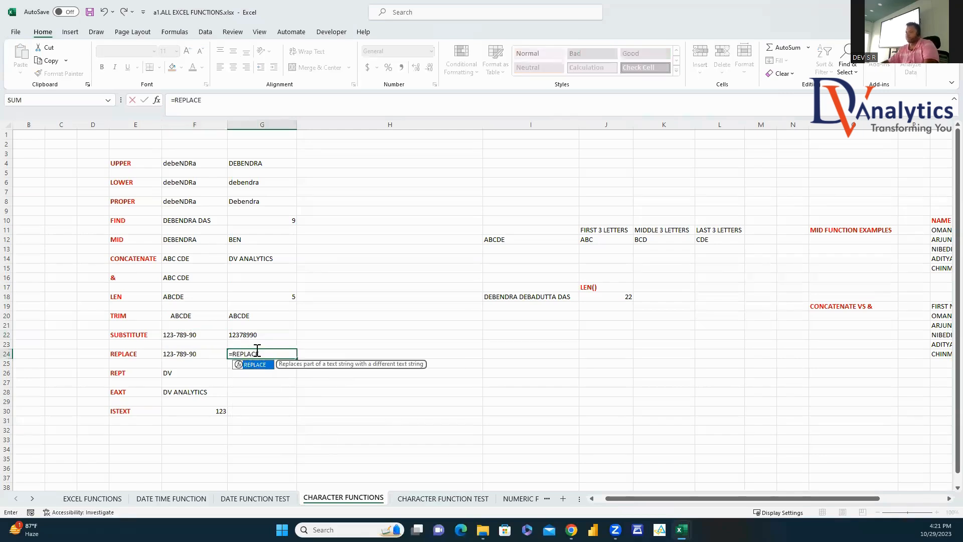
double_click(254, 365)
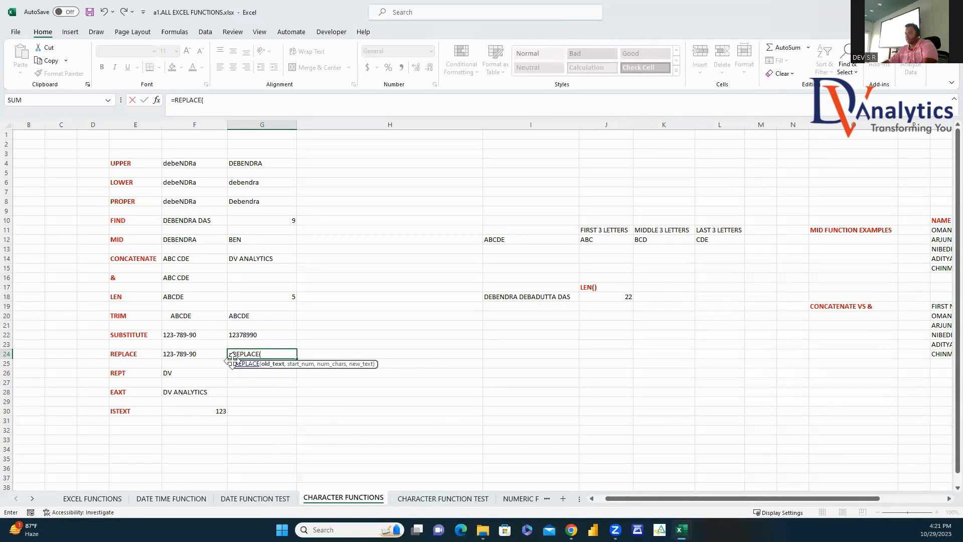
click(205, 354)
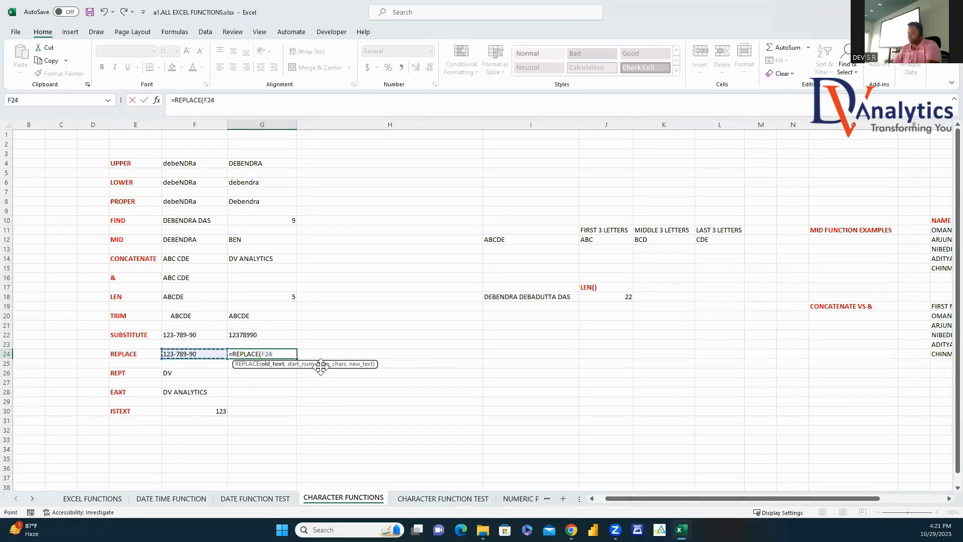
text(,)
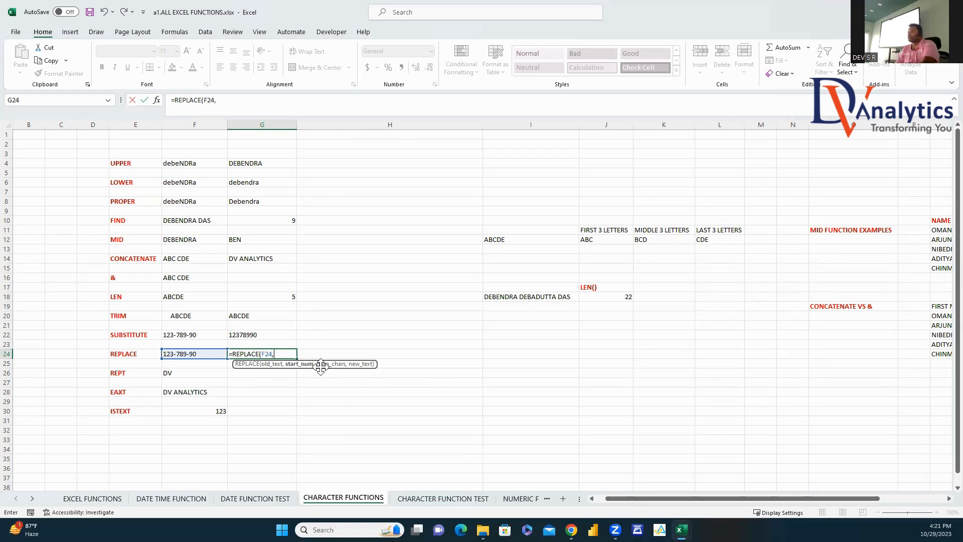
text(FIND)
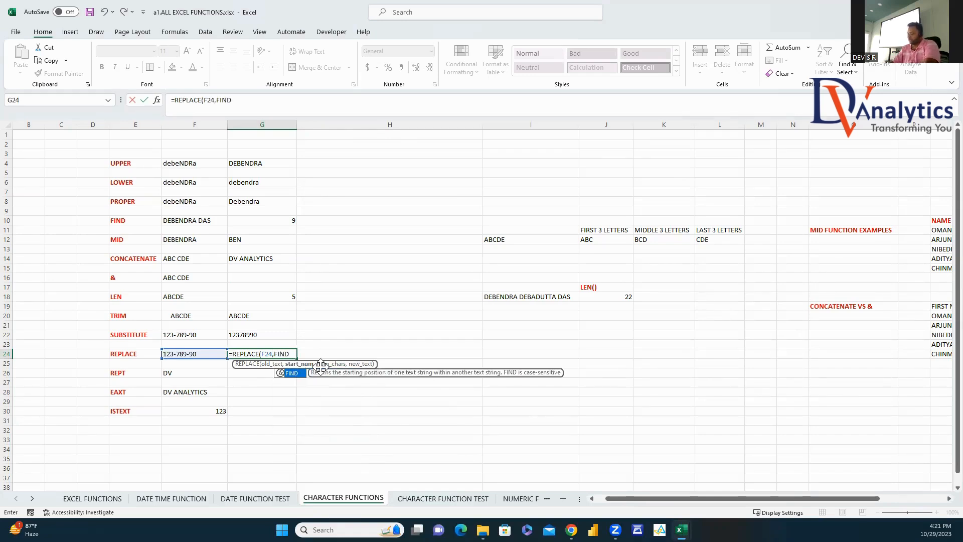
text(("-")
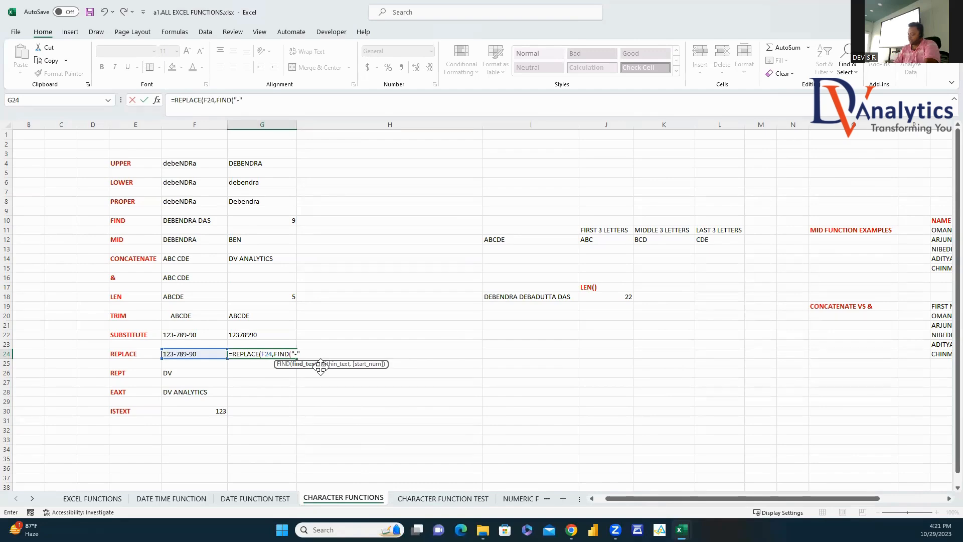
text(,)
click(196, 353)
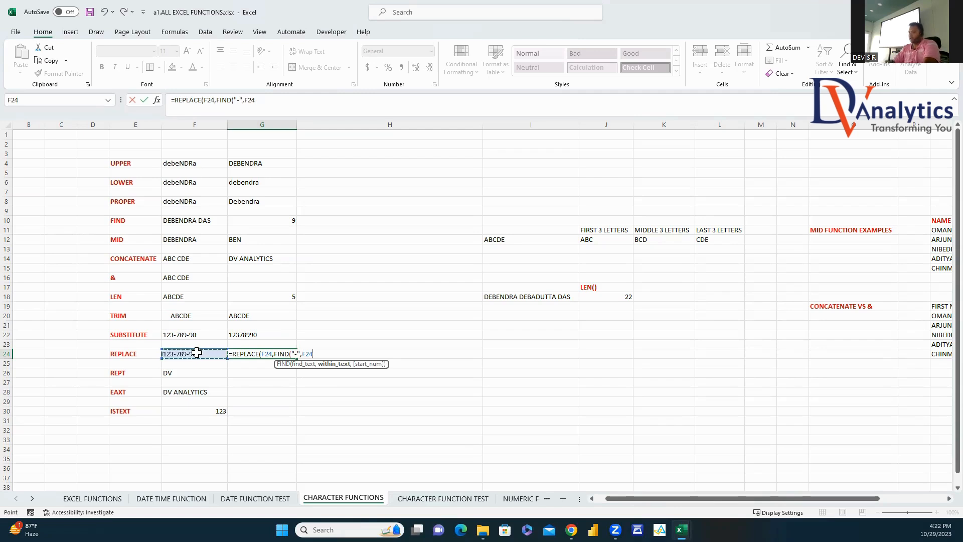
text())
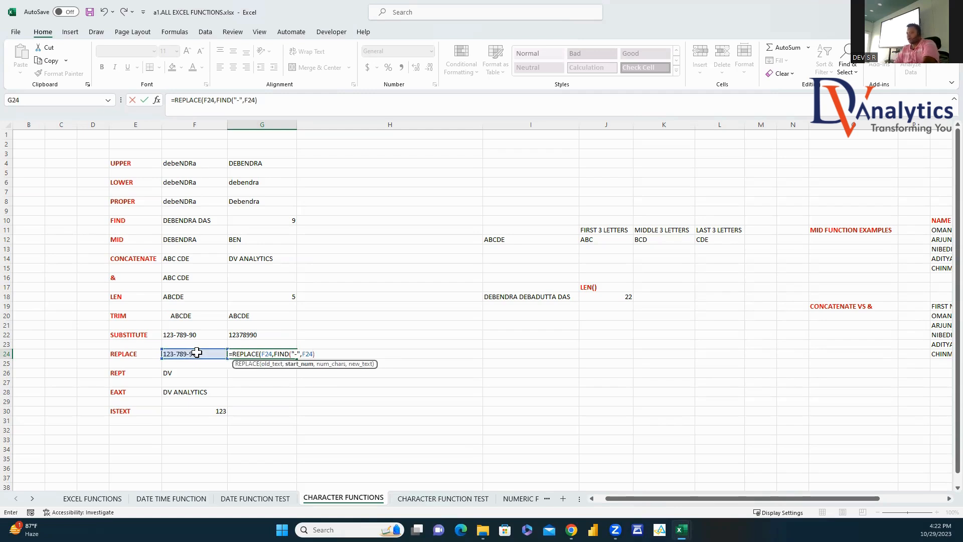
text(,1,)
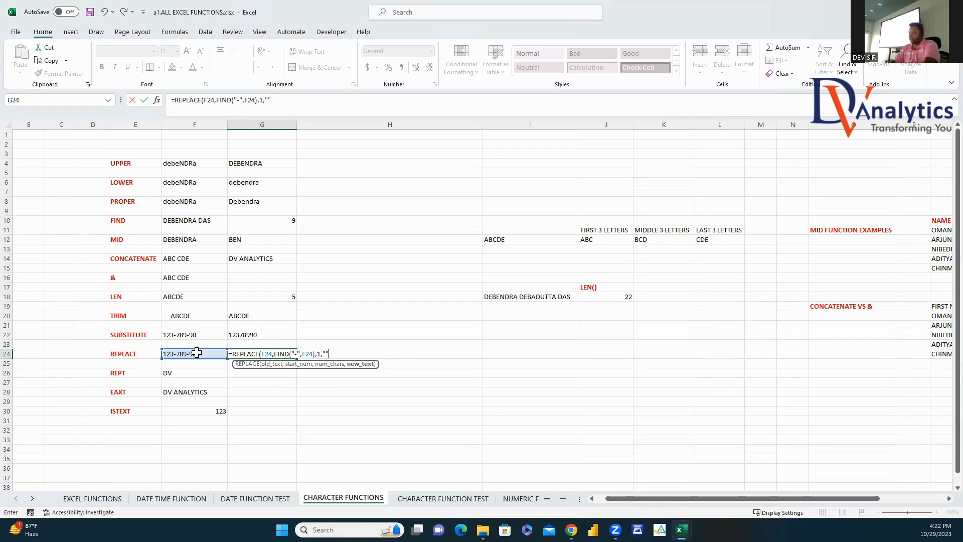
text("")
key(Return)
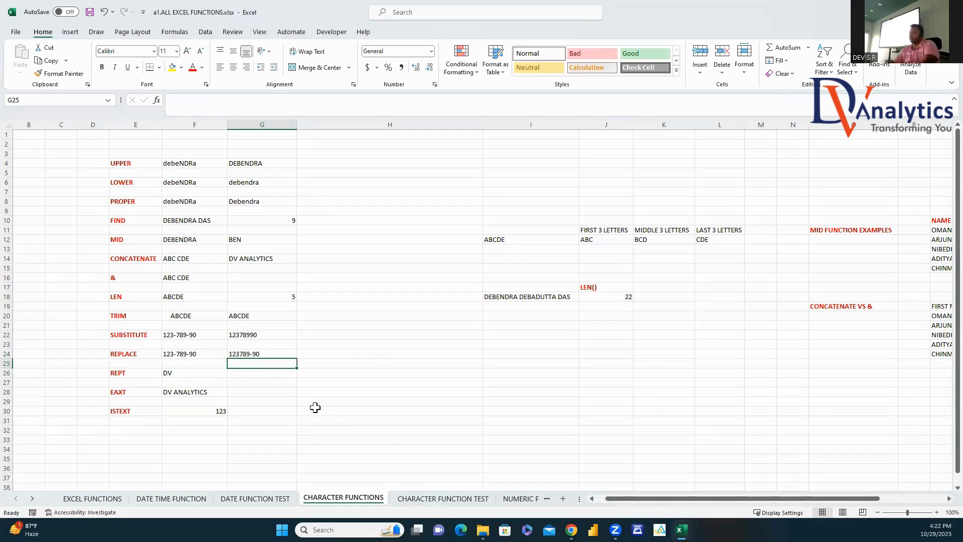
click(201, 354)
Step: Type ABCDE in F24 and enter =REPLACE(F24,FIND("C",F24),3,"CAT") in G24, showing ABCAT
text(A)
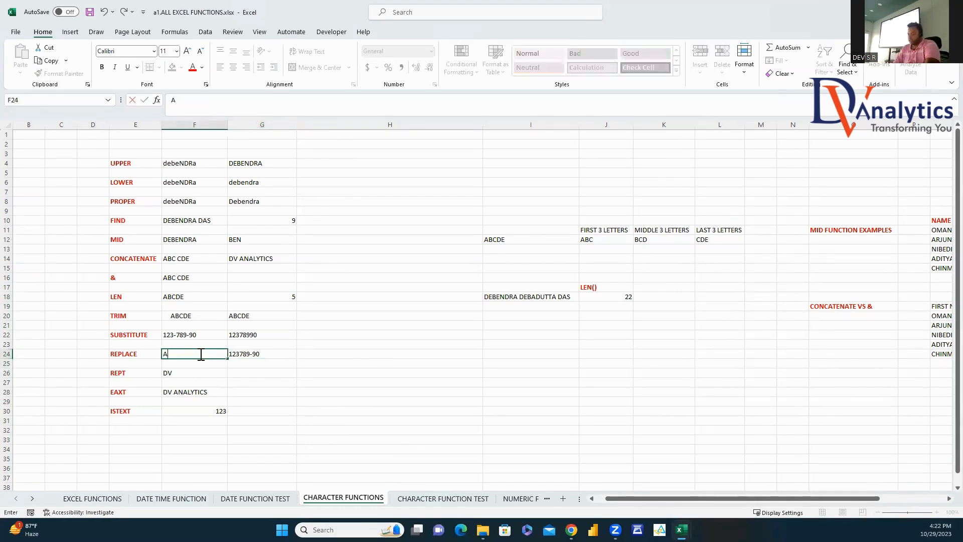
text(BCDE)
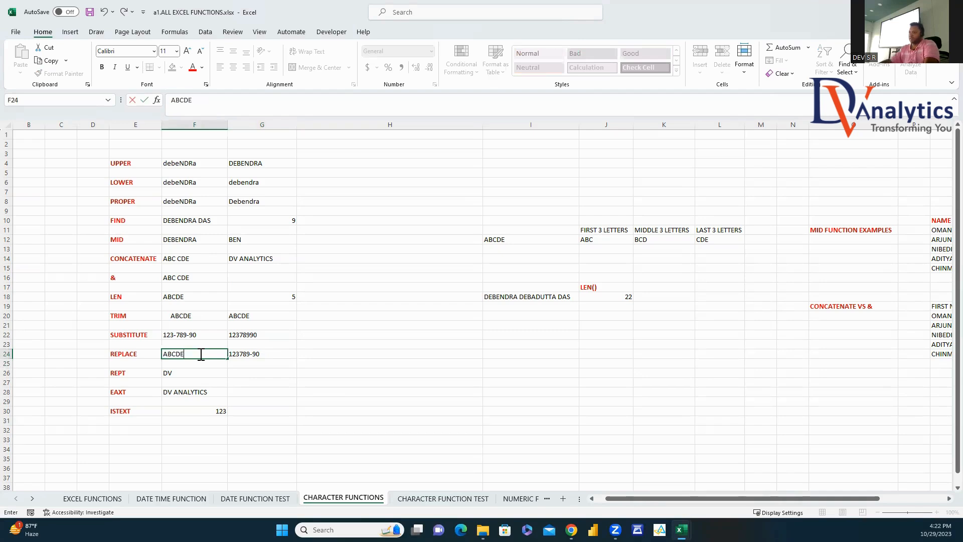
click(239, 353)
text(=)
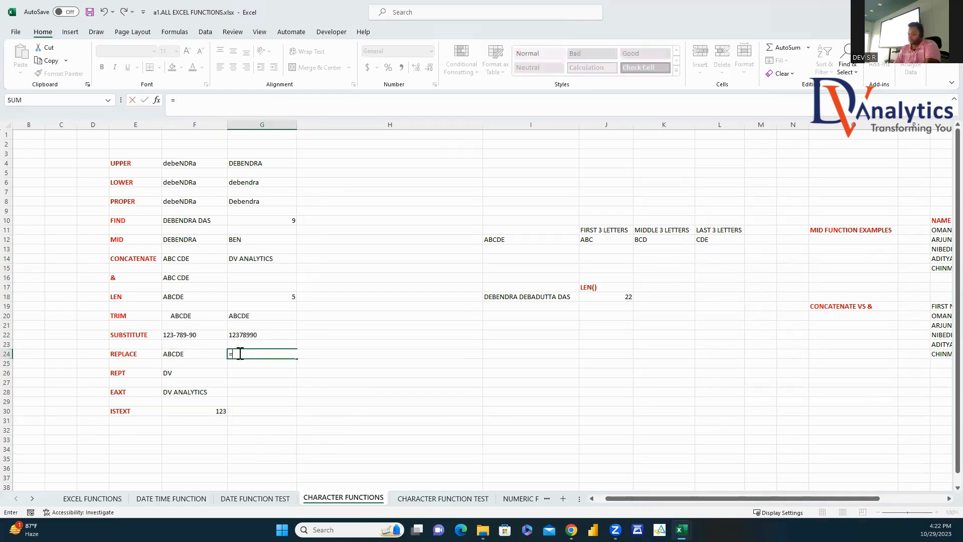
text(REPOL)
key(BackSpace)
text(LA)
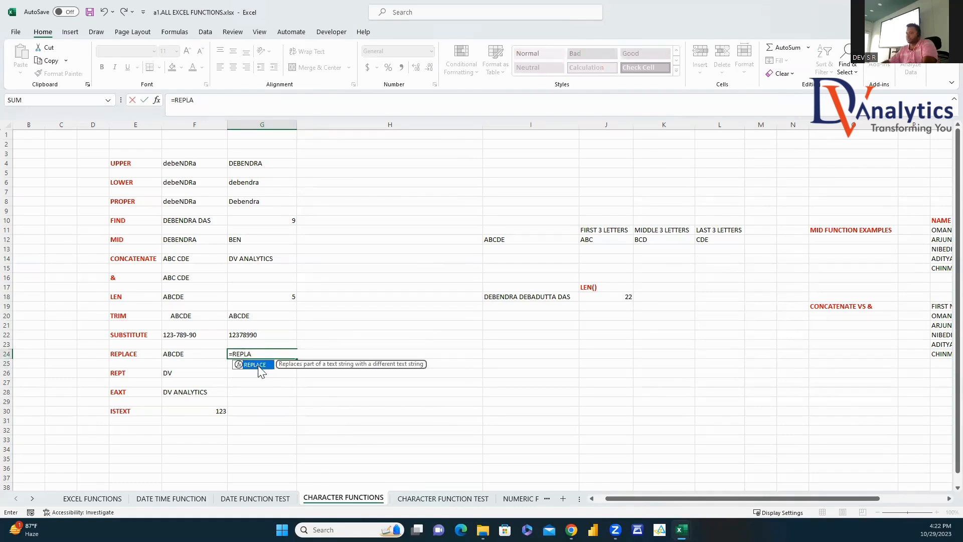
double_click(259, 368)
click(203, 354)
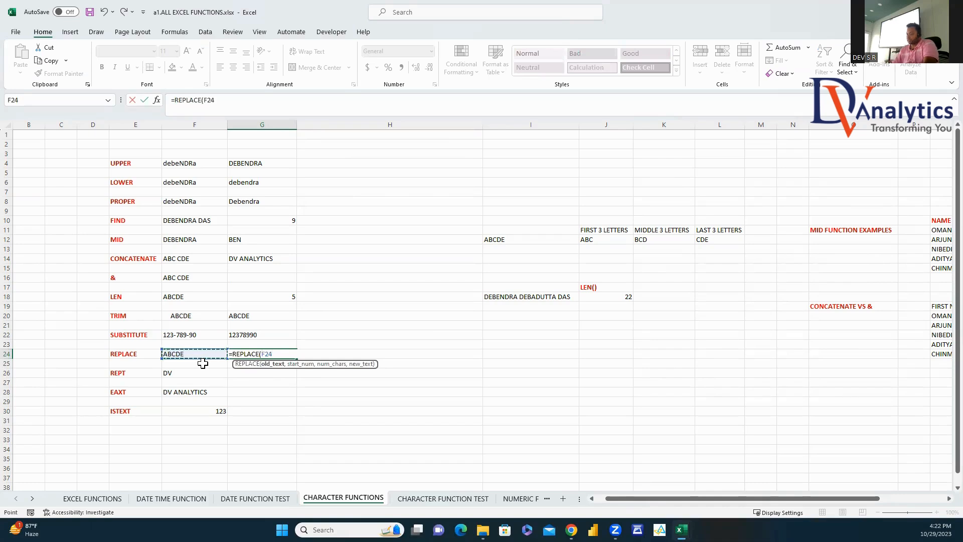
text(,FIND()
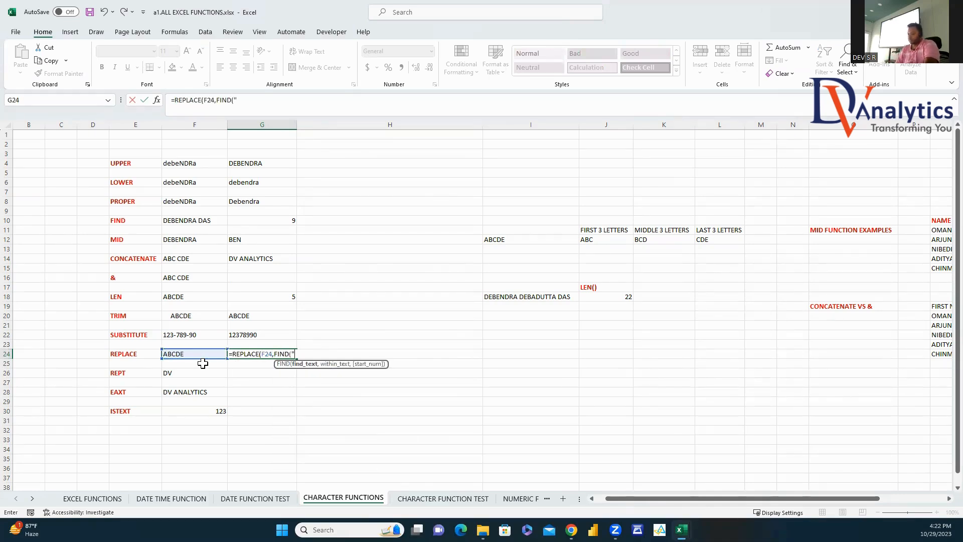
text("C",)
click(195, 354)
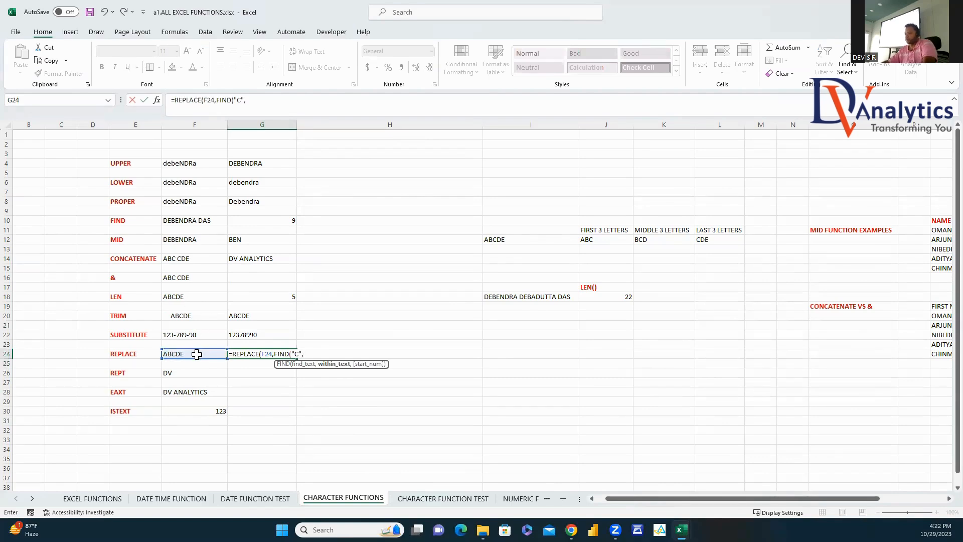
text())
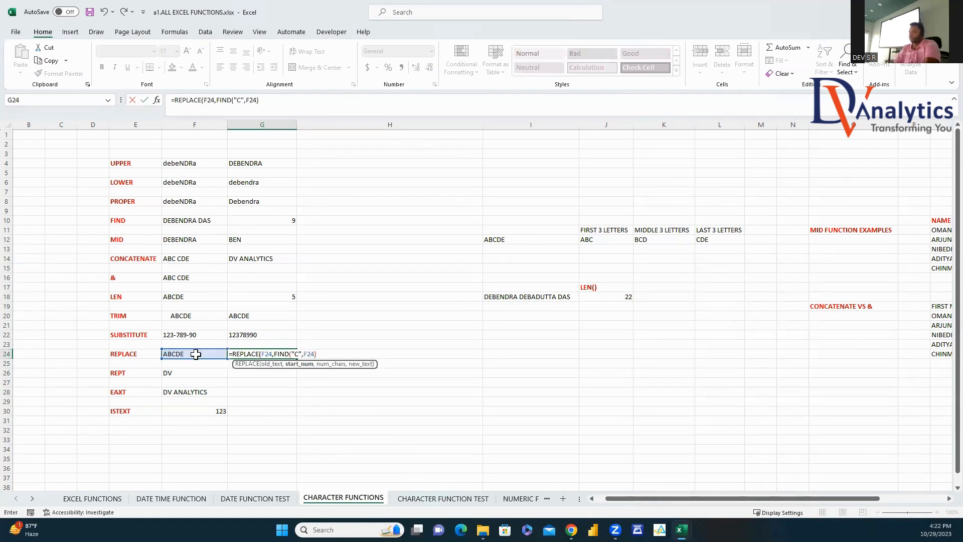
text(,3)
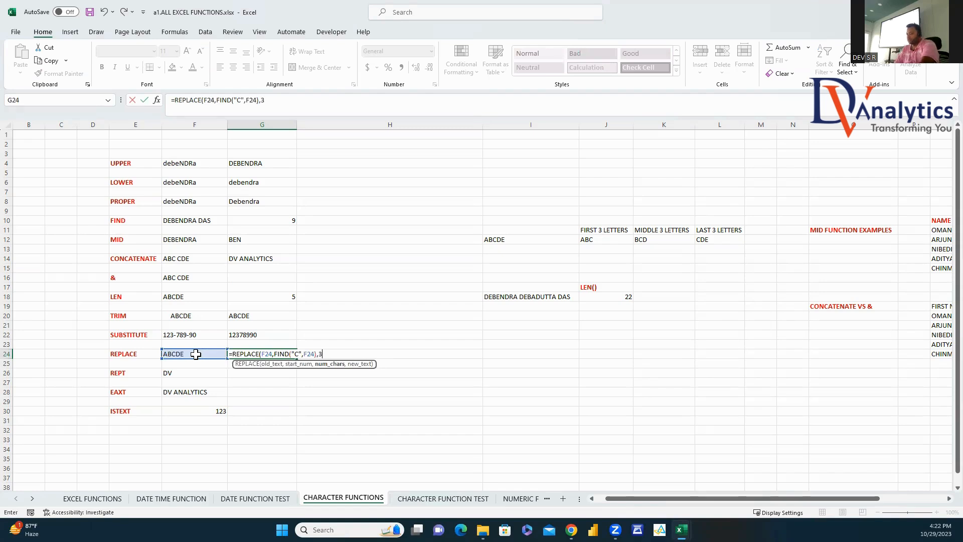
text(,"CAT)
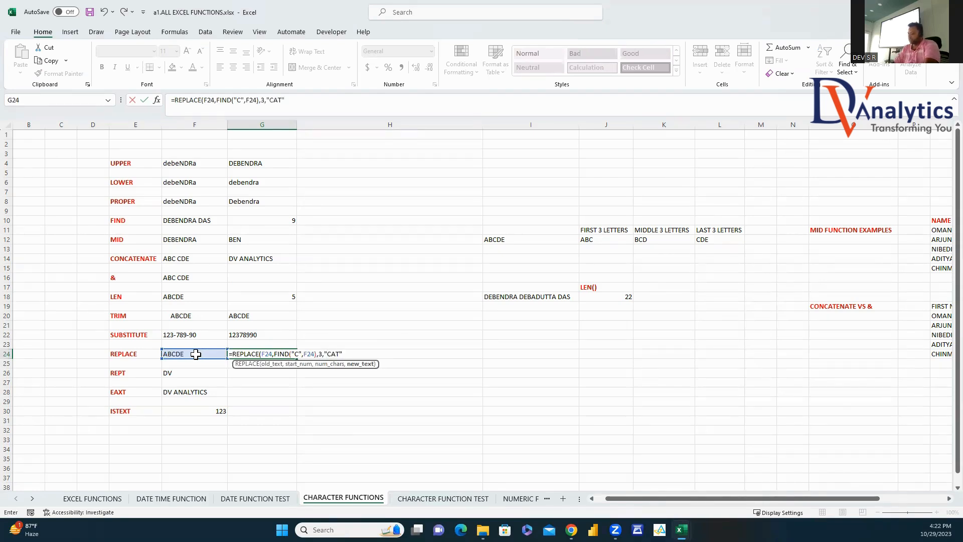
key(Return)
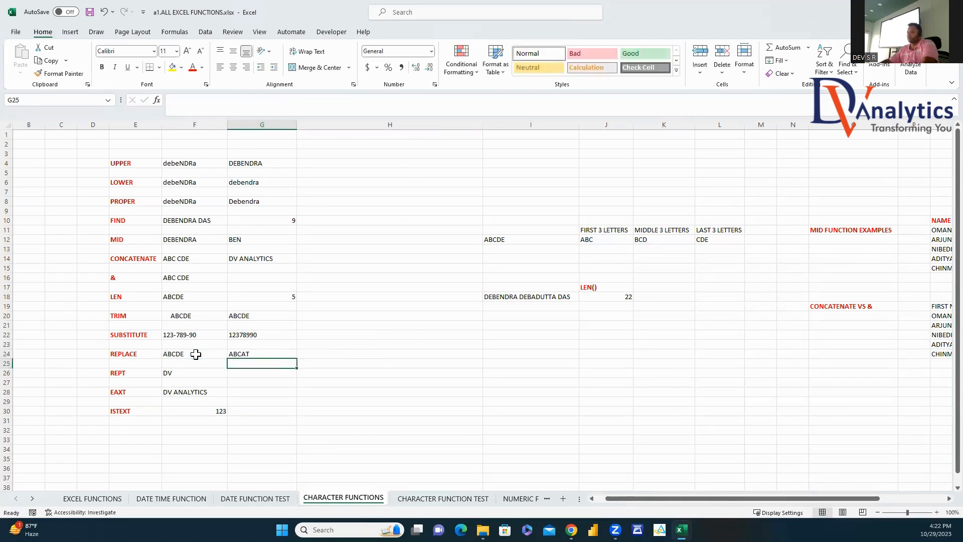
click(252, 352)
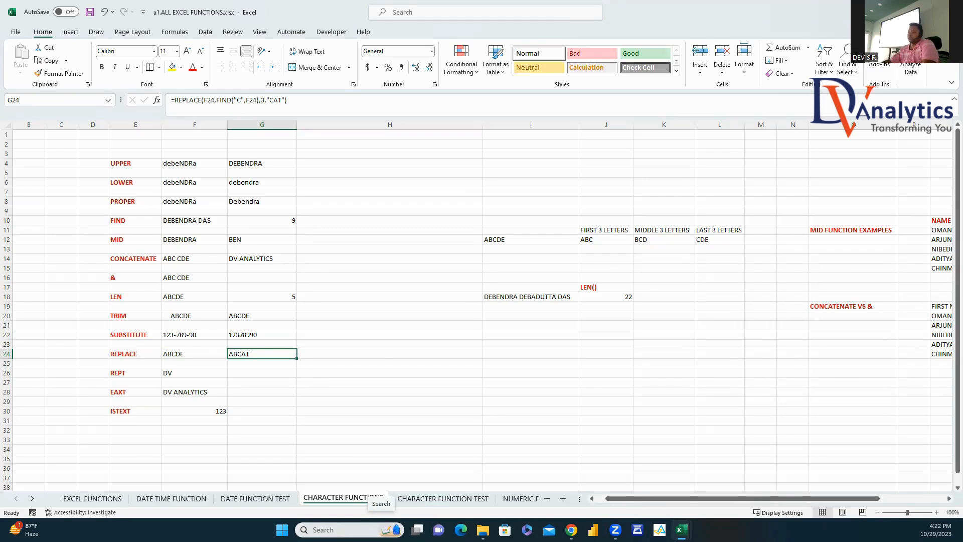
Step: Enter =REPT(F26,10) in G26 to repeat DV ten times, then type dv analytics in G28
click(233, 373)
text(=R)
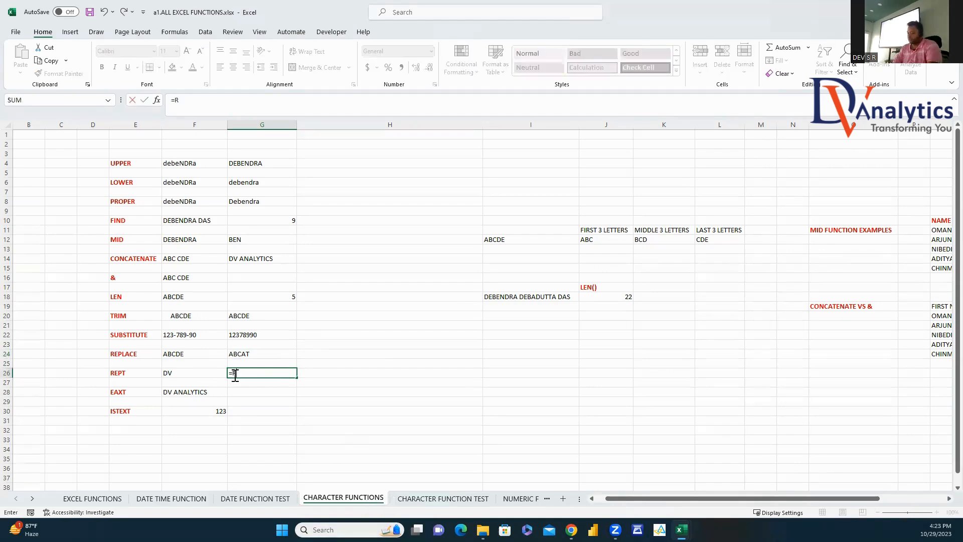
text(EPT()
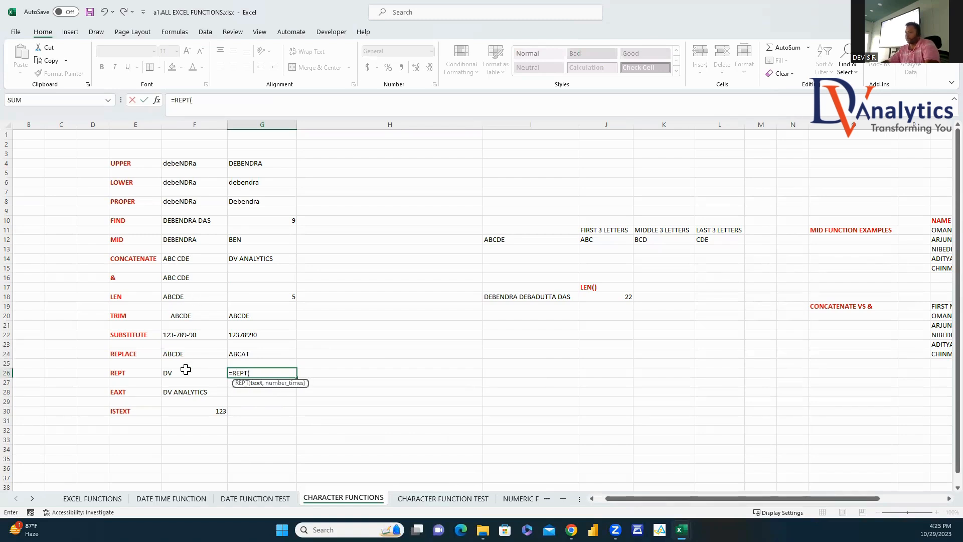
click(185, 371)
text(,10)
key(Return)
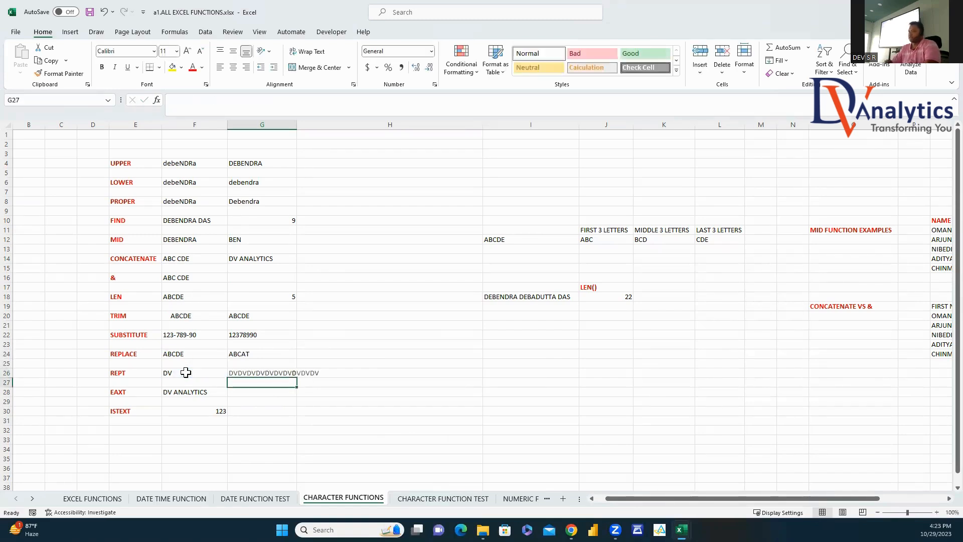
click(232, 392)
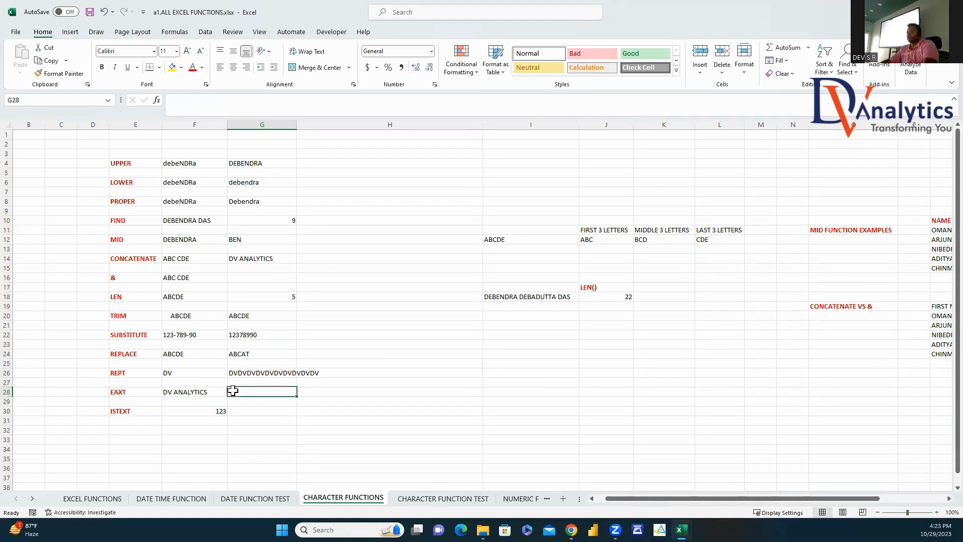
text(dv a)
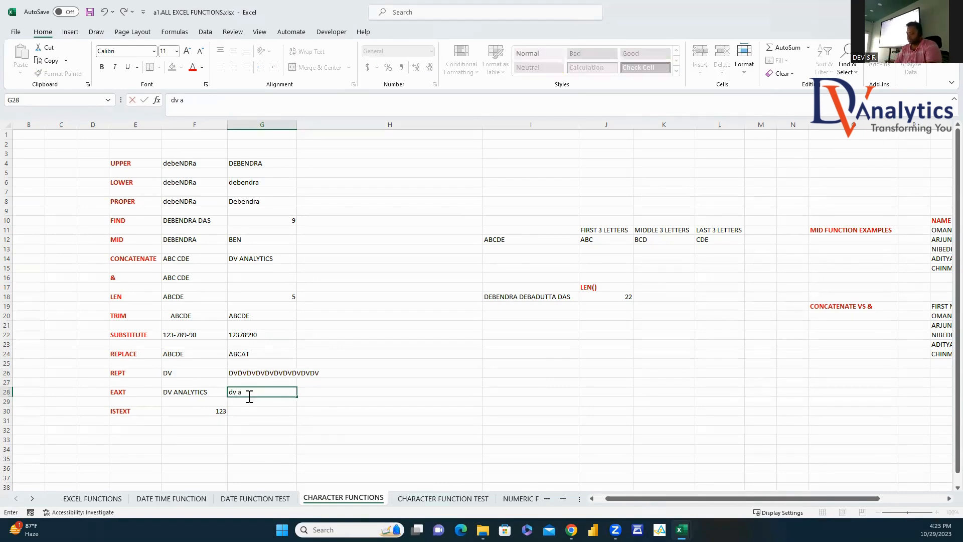
text(nalytics)
Step: Enter =EXACT(F28,G28) in H28 to compare F28 with the lowercase dv analytics
click(307, 392)
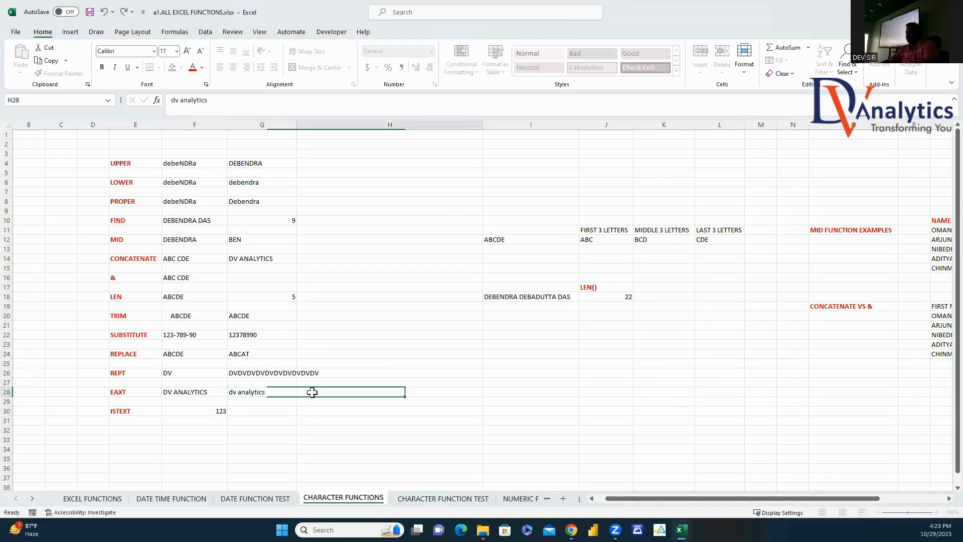
click(194, 392)
click(246, 394)
click(321, 389)
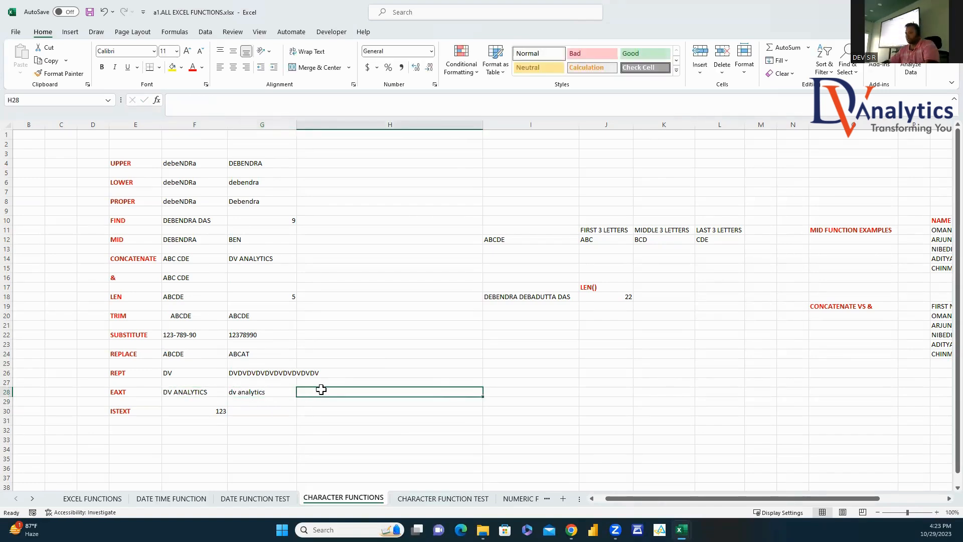
text(=EXACT)
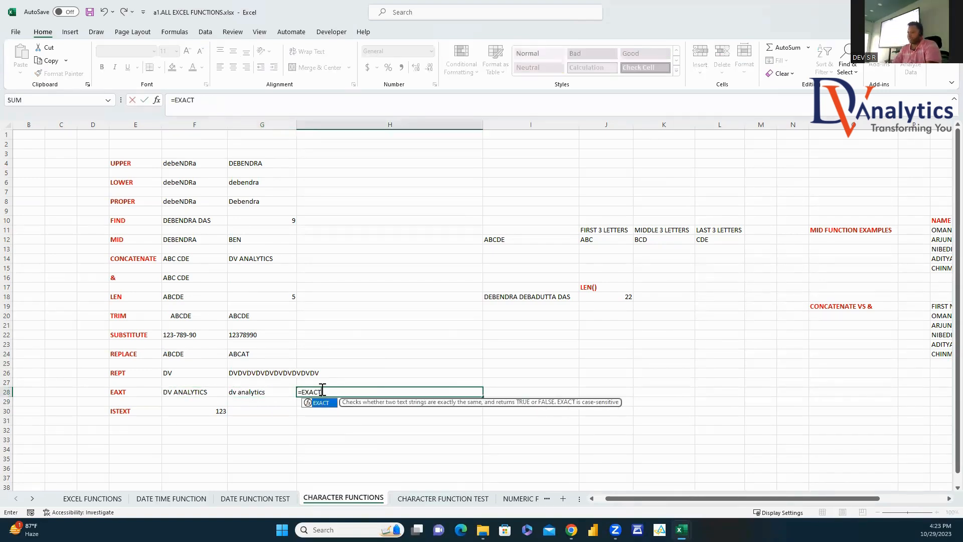
text(()
click(217, 393)
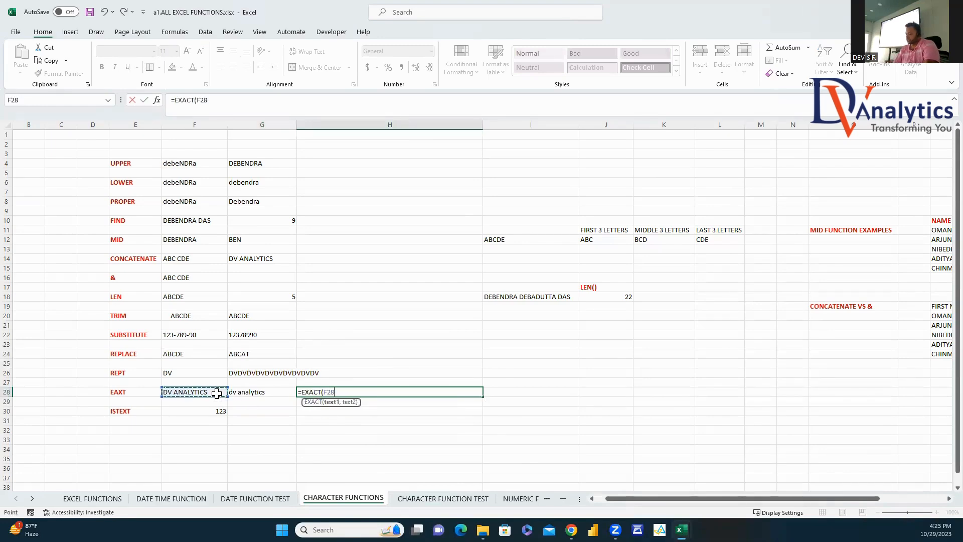
text(,)
click(256, 393)
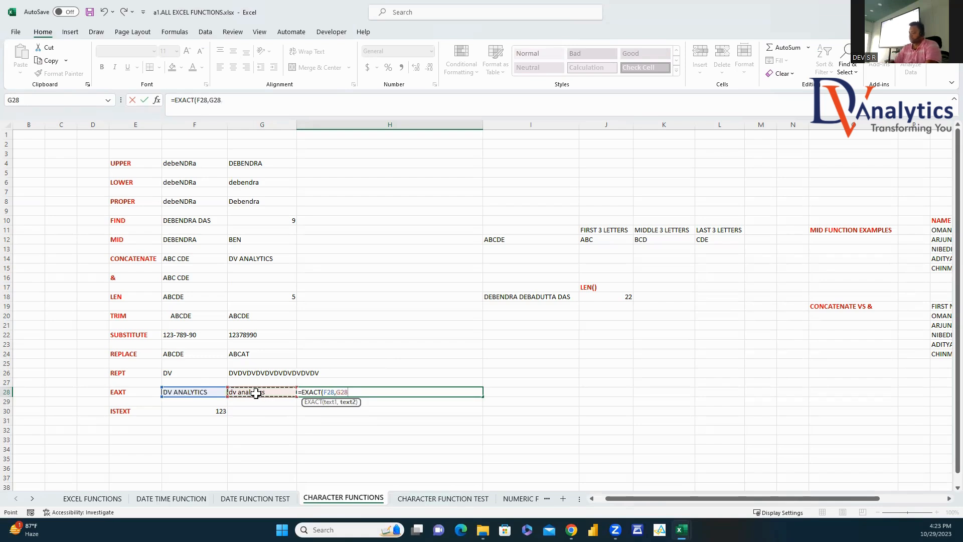
key(Return)
click(312, 391)
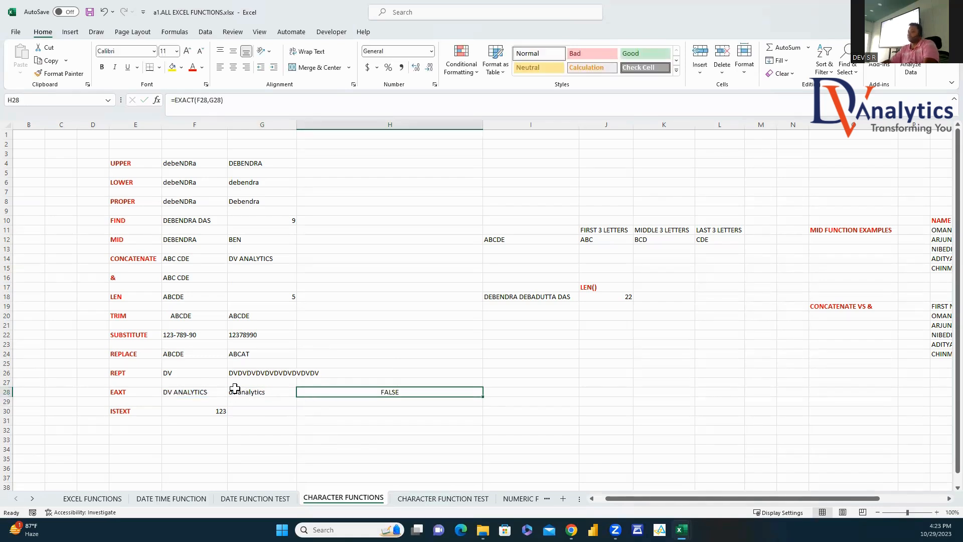
Step: Retype G28 as DV ANALYTICS so H28's EXACT result becomes TRUE
click(236, 394)
text(D)
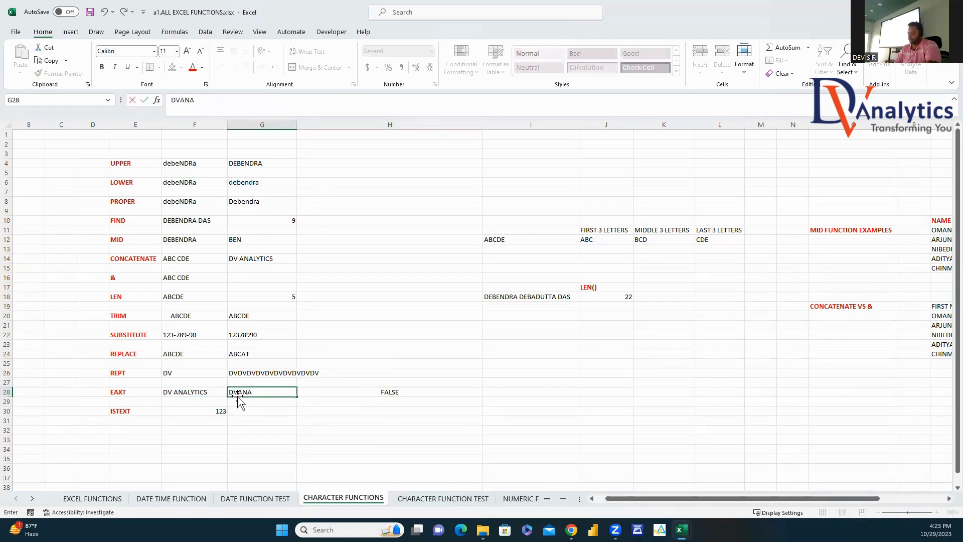
text(V ANALYTICS)
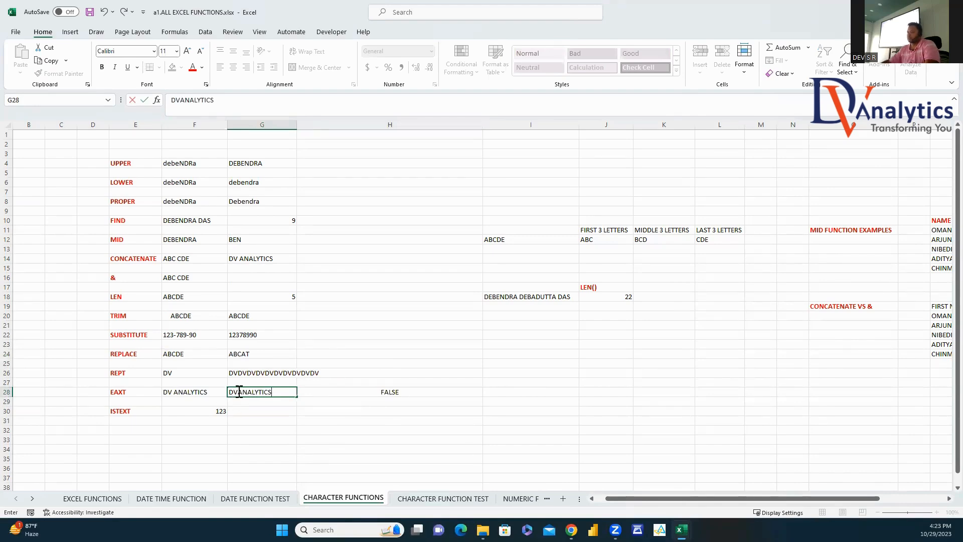
click(239, 392)
click(252, 420)
click(391, 393)
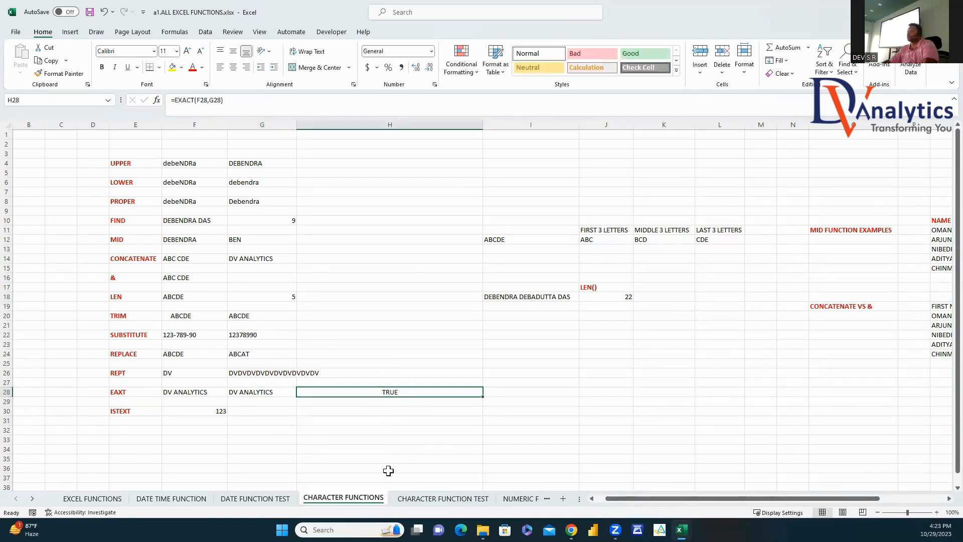
click(240, 410)
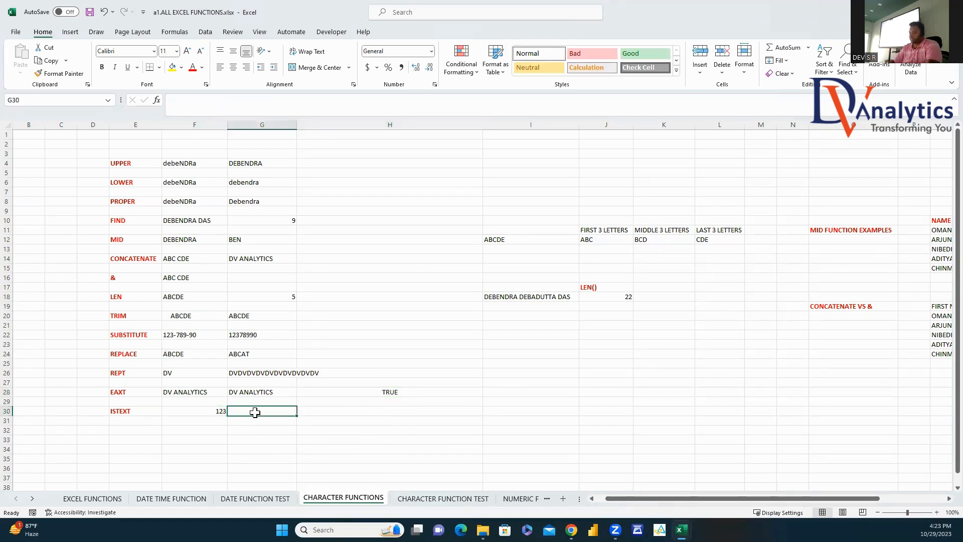
Step: Enter =ISTEXT(F30) in G30, then change F30 from 123 to ABC so it shows TRUE
text(=ISTEX)
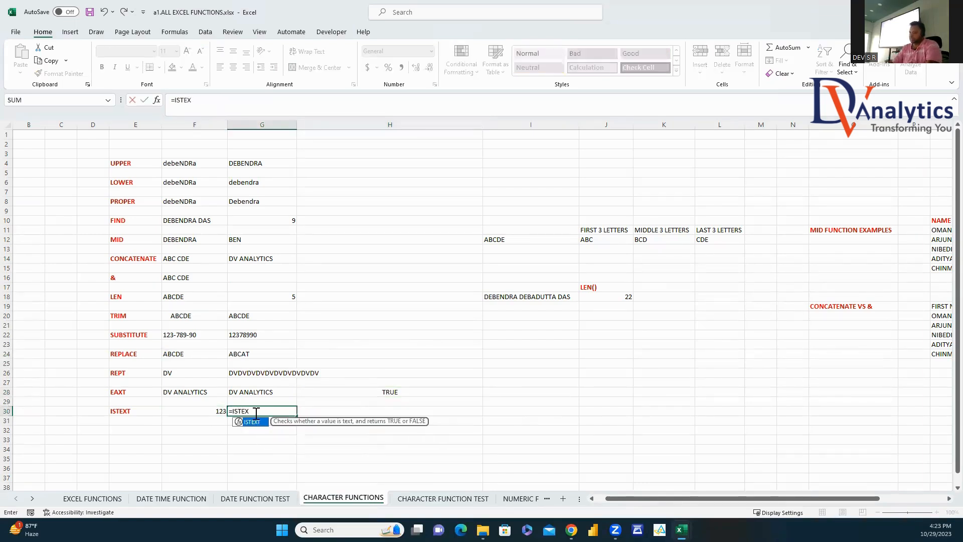
double_click(250, 422)
click(224, 411)
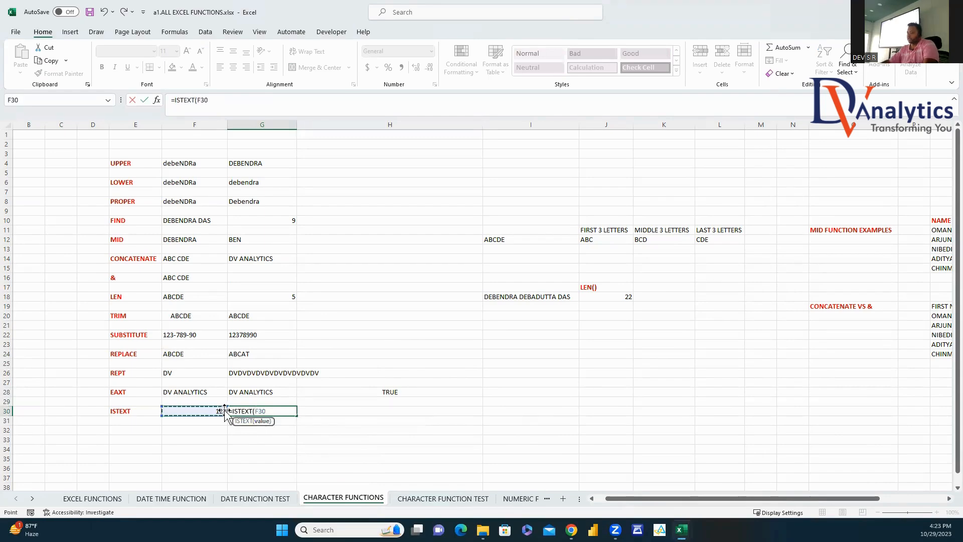
key(Return)
click(223, 411)
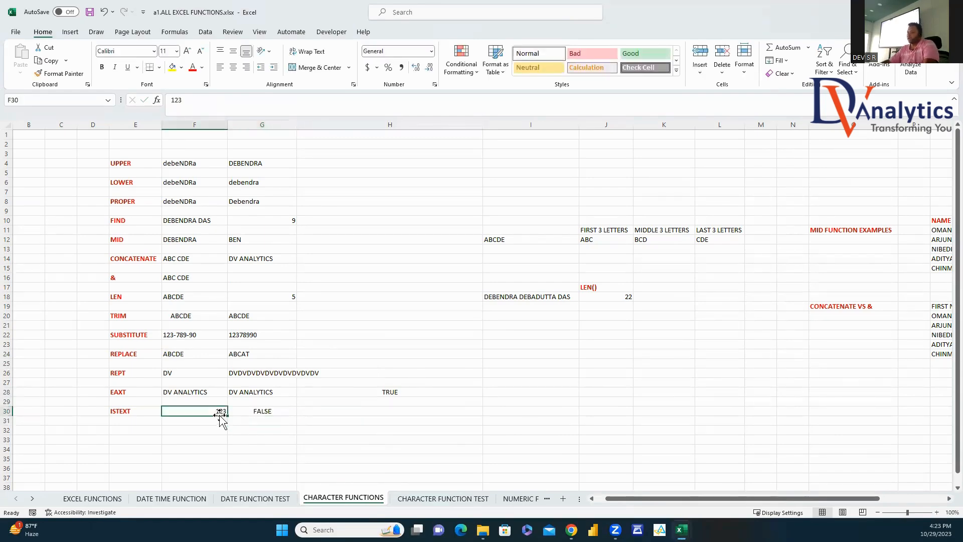
text(ABC)
click(275, 428)
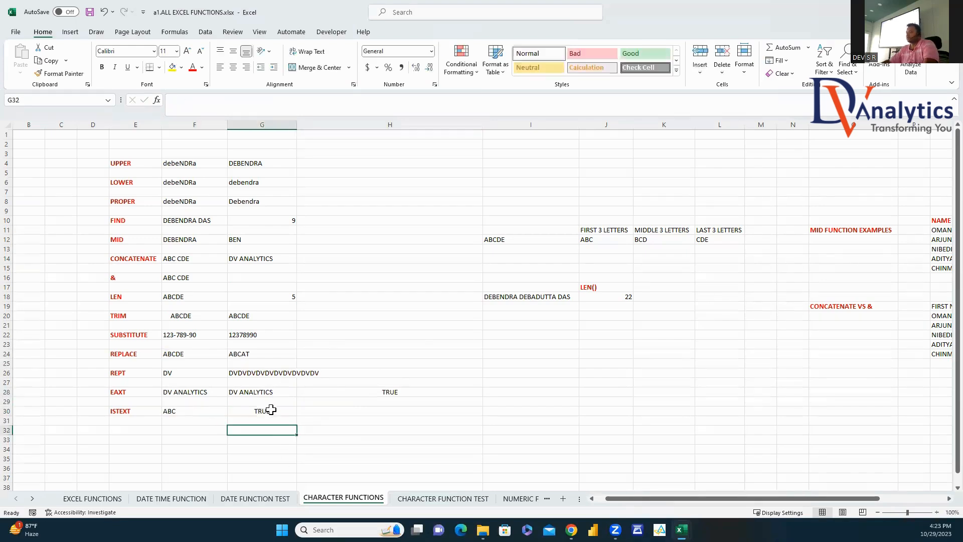
click(272, 410)
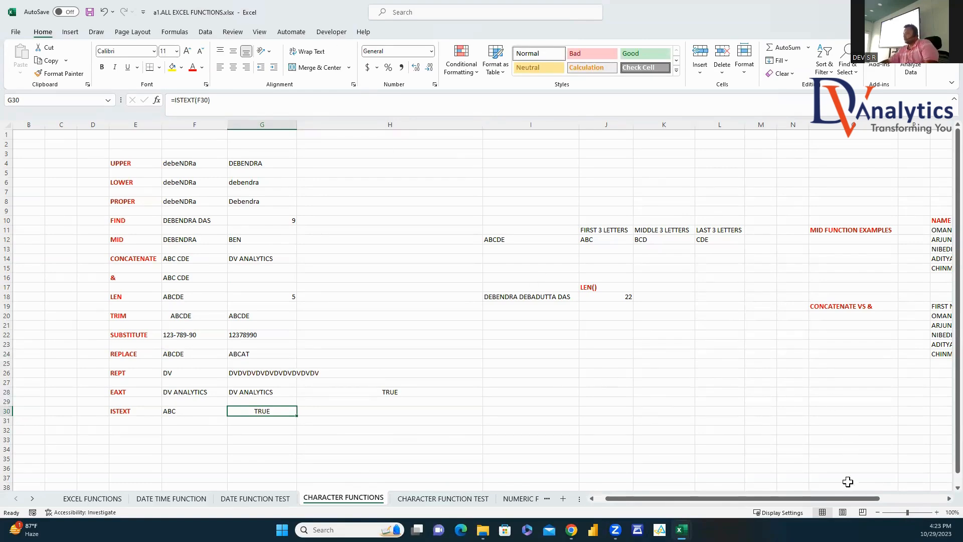
Step: Re-enter =LEN(I18) in J18, returning 22 for the full name
scroll(940, 500, right, 2)
scroll(940, 499, right, 1)
click(527, 298)
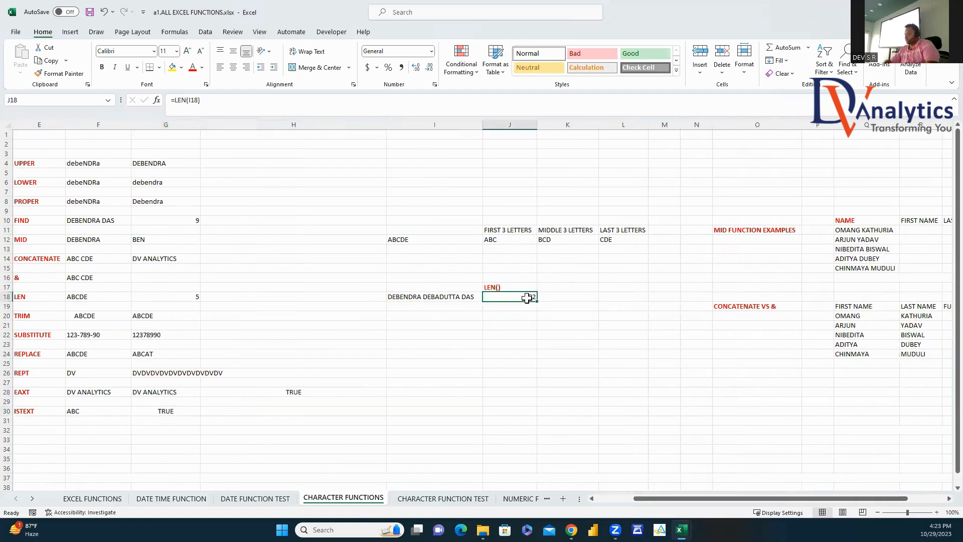
text(=LEN()
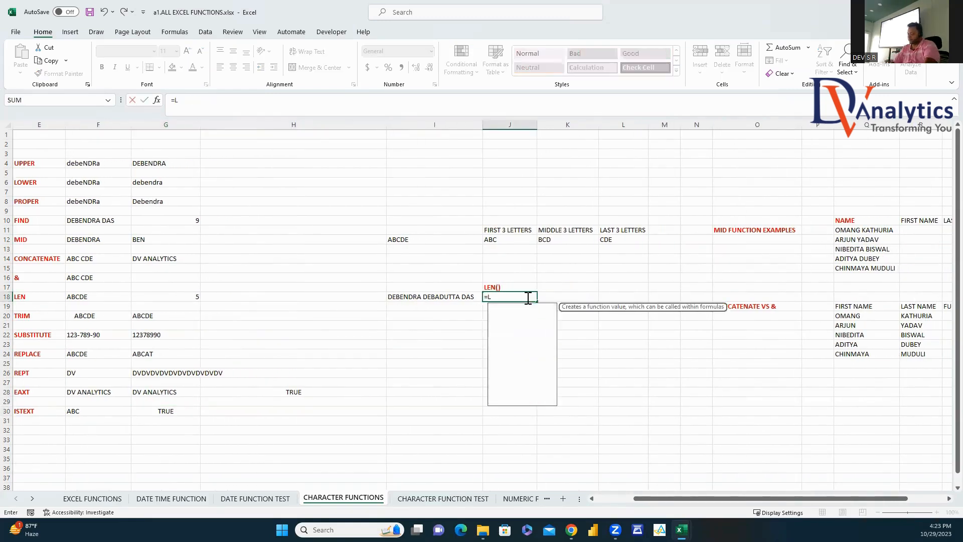
click(455, 296)
key(Return)
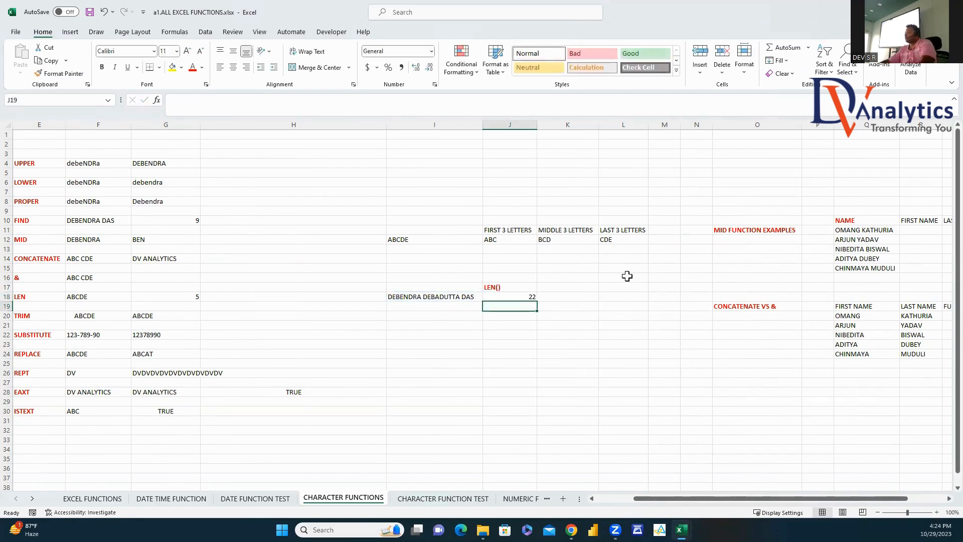
Step: Clear the FIND SPACE values in T11:T15
drag(897, 500, 941, 503)
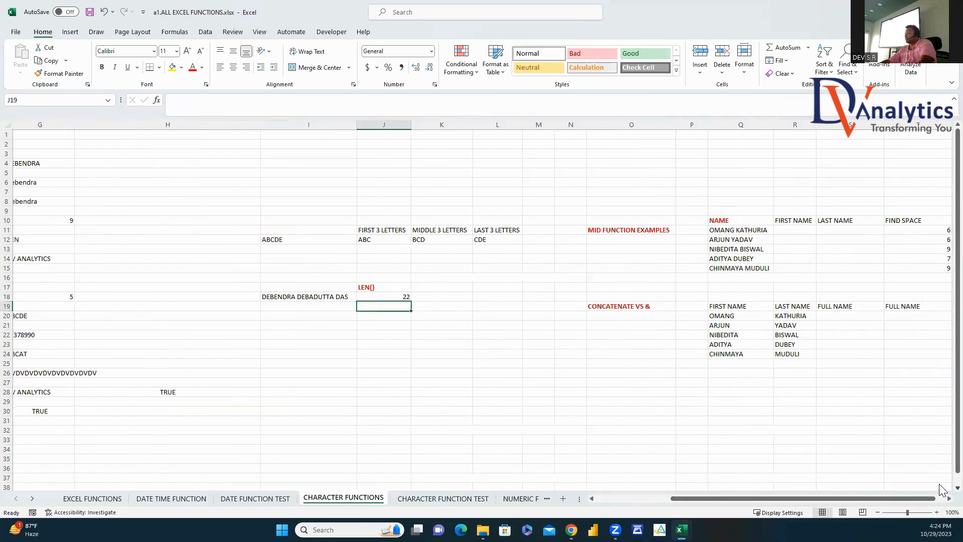
click(948, 498)
drag(592, 231, 605, 267)
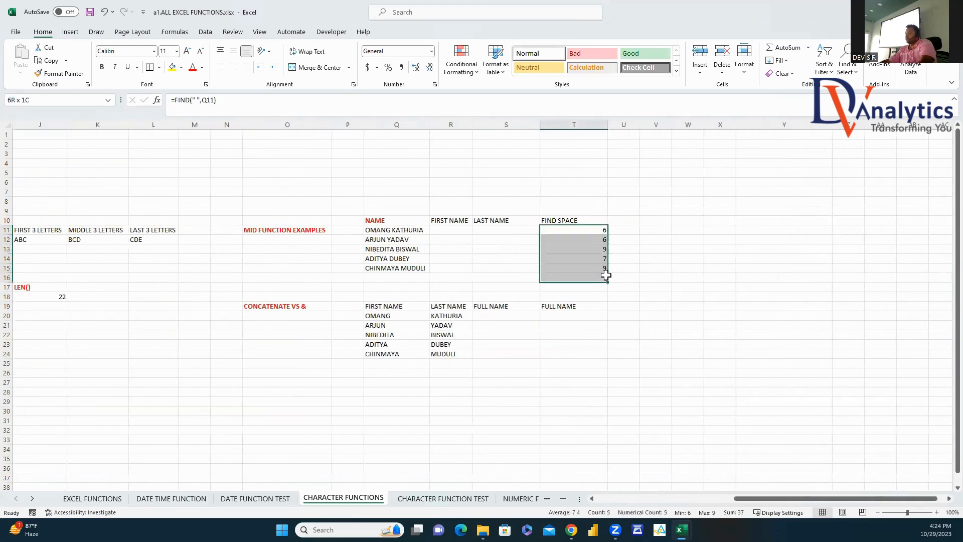
drag(581, 216, 596, 265)
drag(596, 232, 609, 268)
key(Delete)
Step: Enter =MID(Q11,1,FIND(" ",Q11)-1) in R11 to extract the first name
click(382, 231)
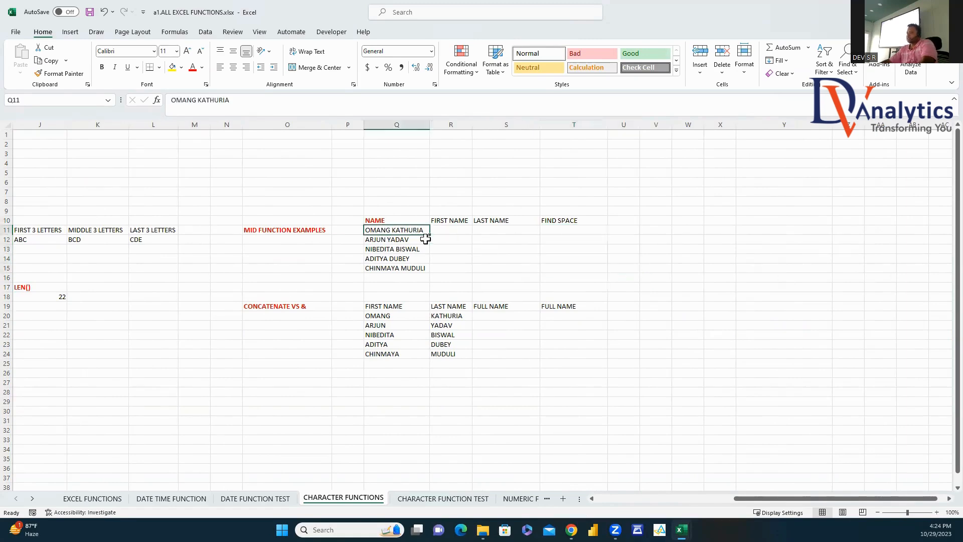
click(446, 230)
text(=)
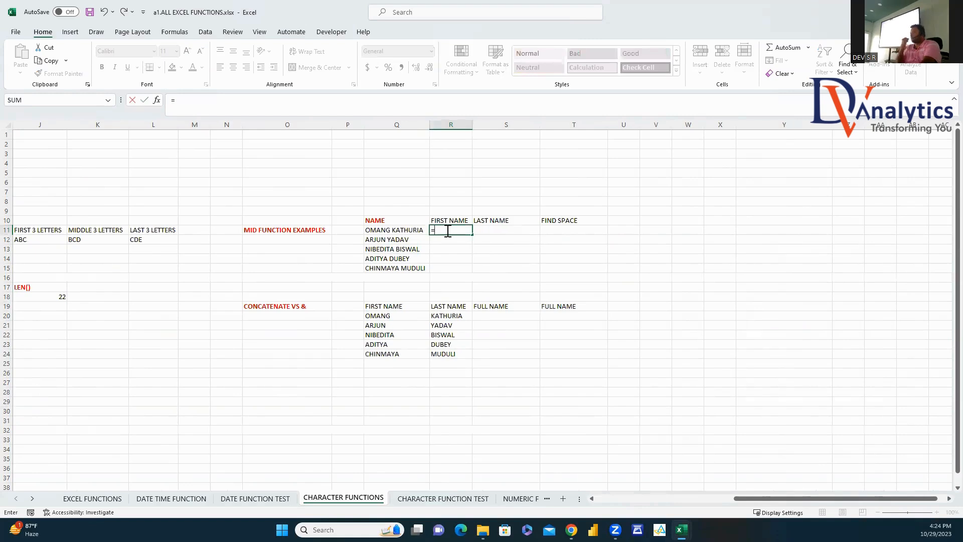
text(mid)
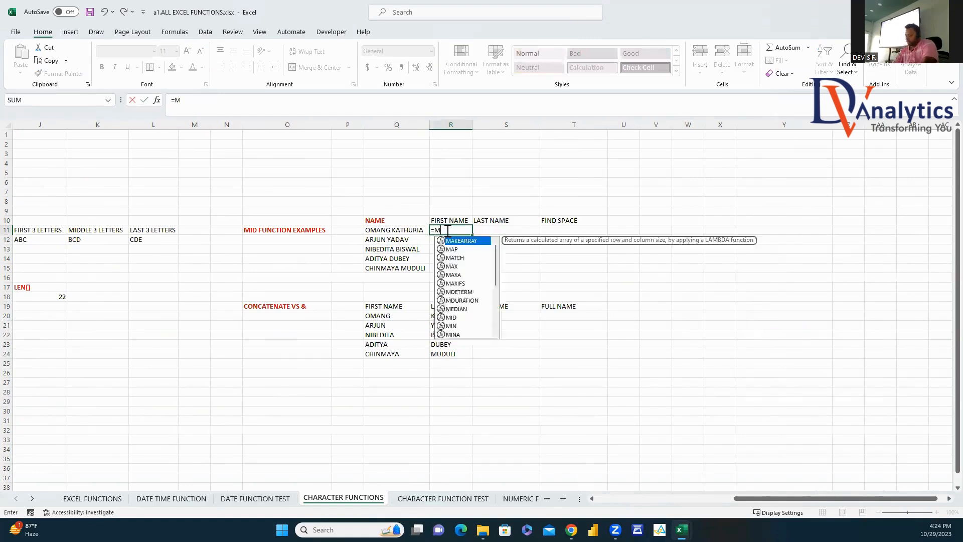
key(Tab)
click(401, 231)
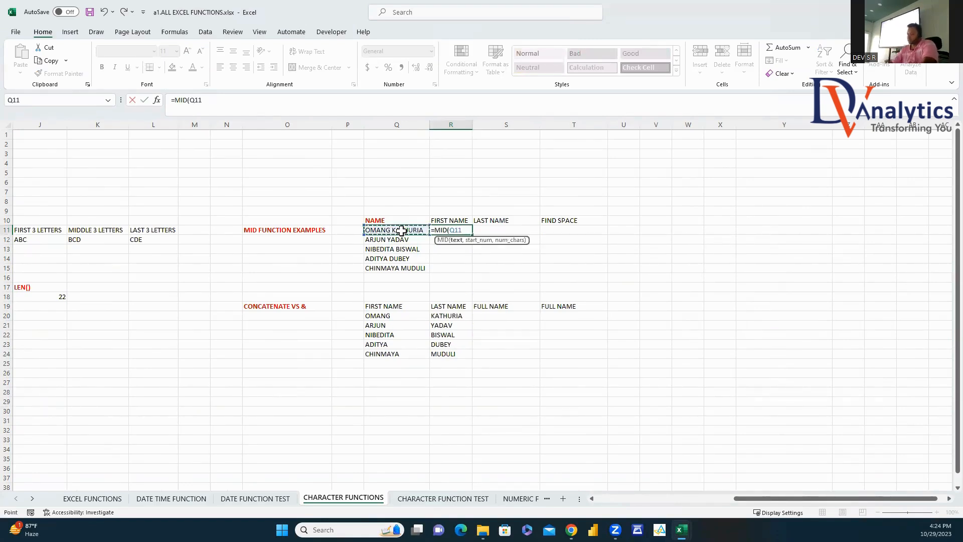
text(,1,FIB)
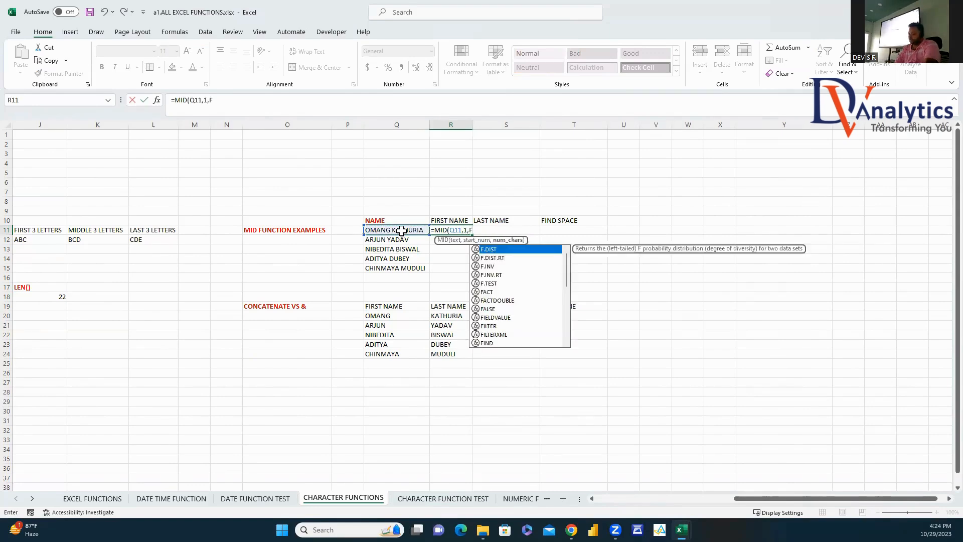
key(BackSpace)
key(BackSpace)
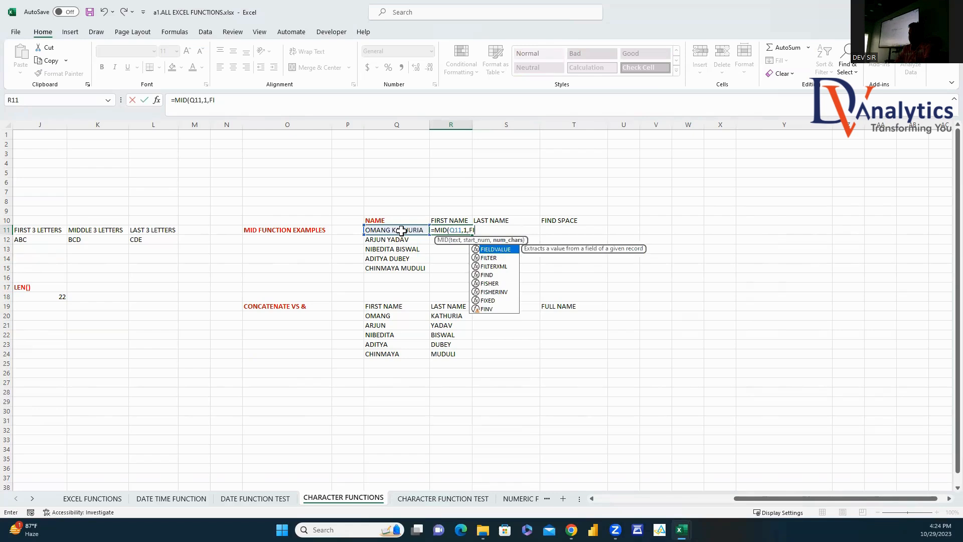
text(IND)
key(Tab)
text(" ",)
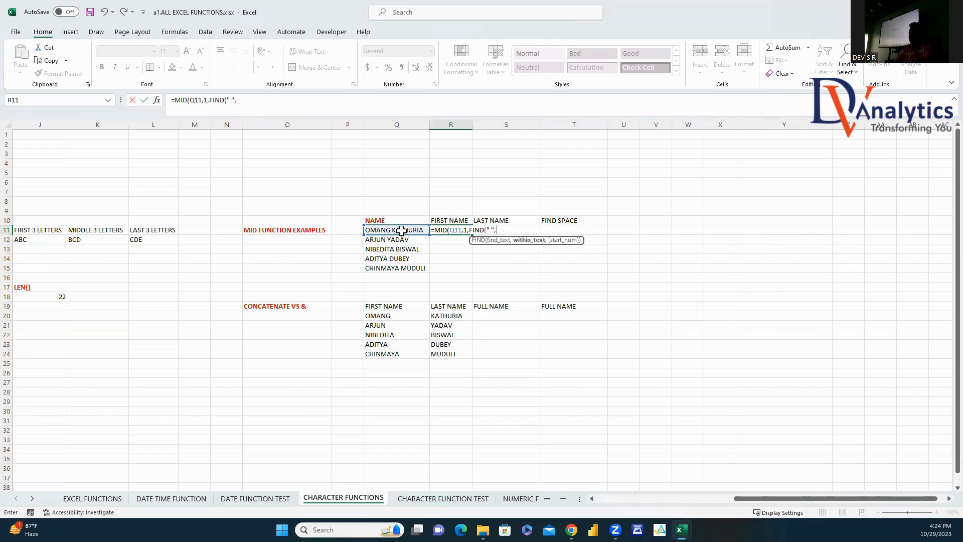
click(409, 229)
text()-1))
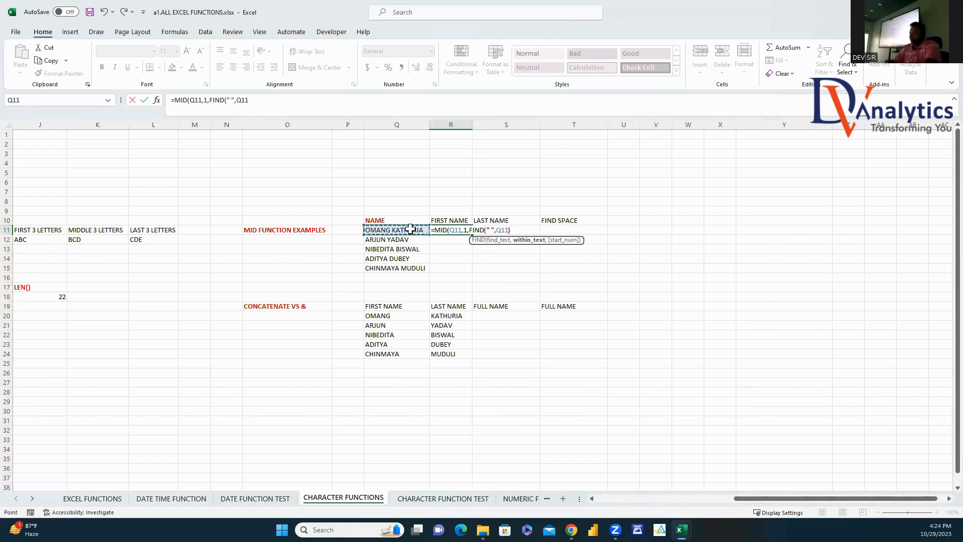
key(Return)
Step: Fill the first-name formula down through R15
click(451, 230)
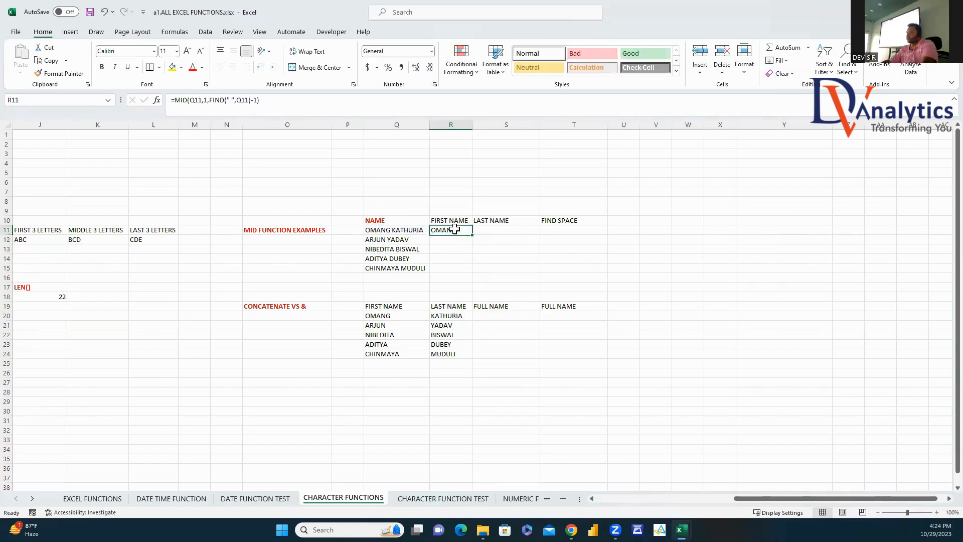
double_click(472, 234)
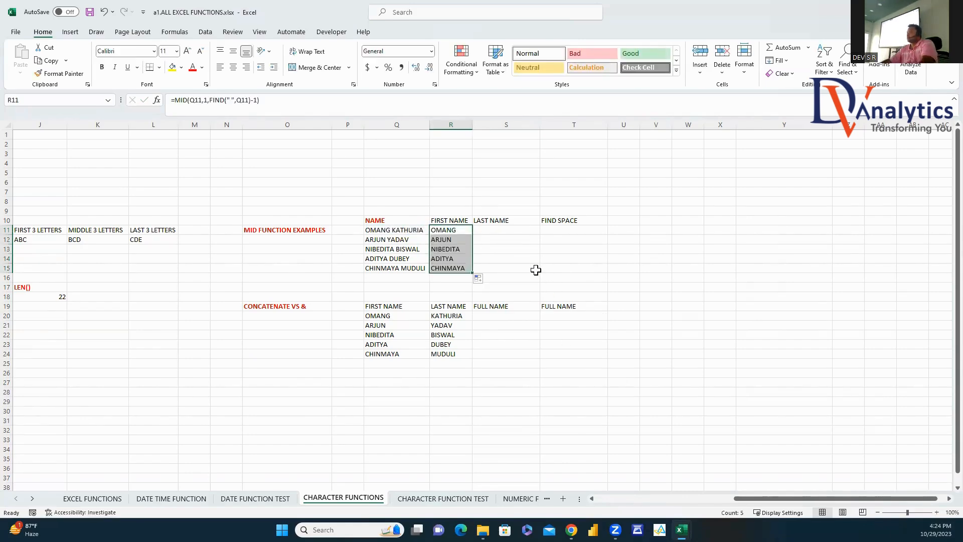
click(499, 229)
Step: Enter =MID(Q11,FIND(" ",Q11),20) in S11 and fill it down to S15
text(=mid)
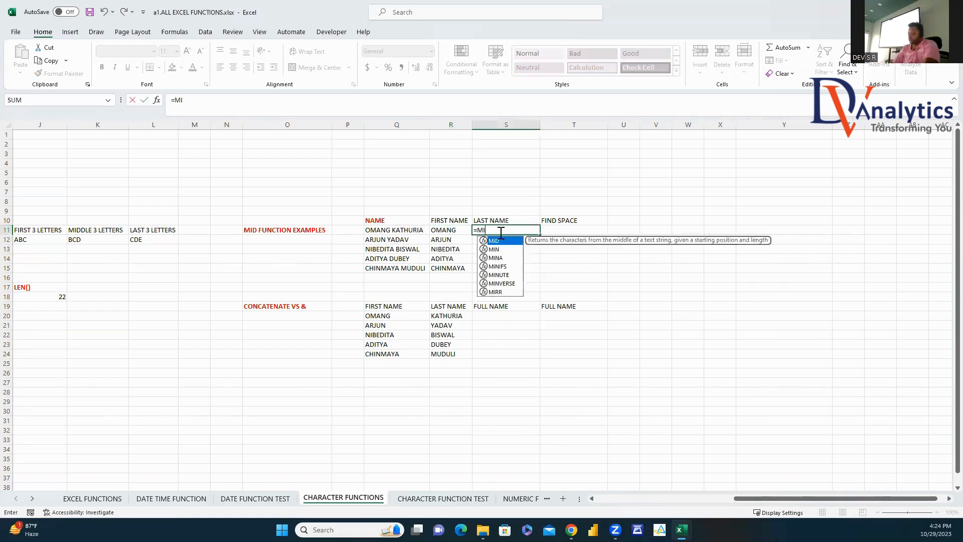
key(Tab)
click(416, 229)
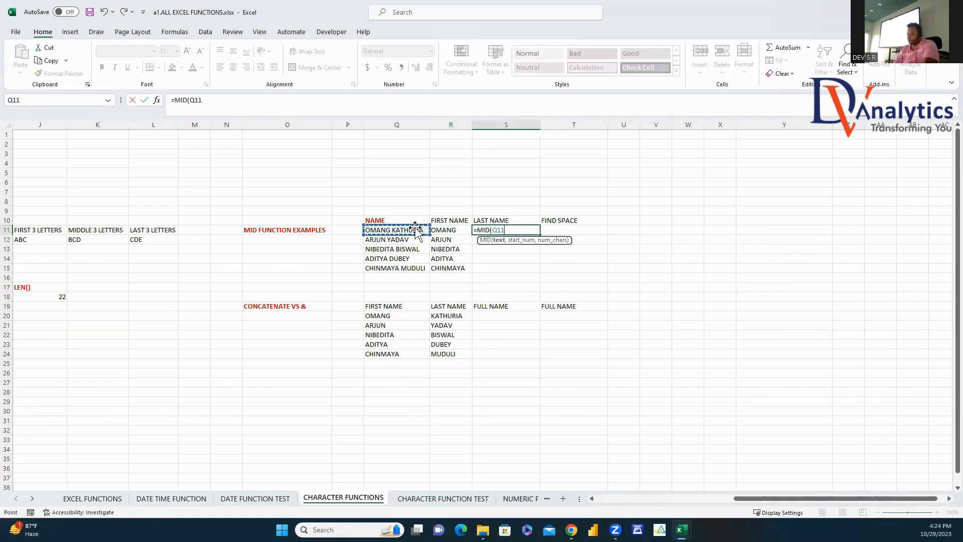
text(,FIND)
key(Tab)
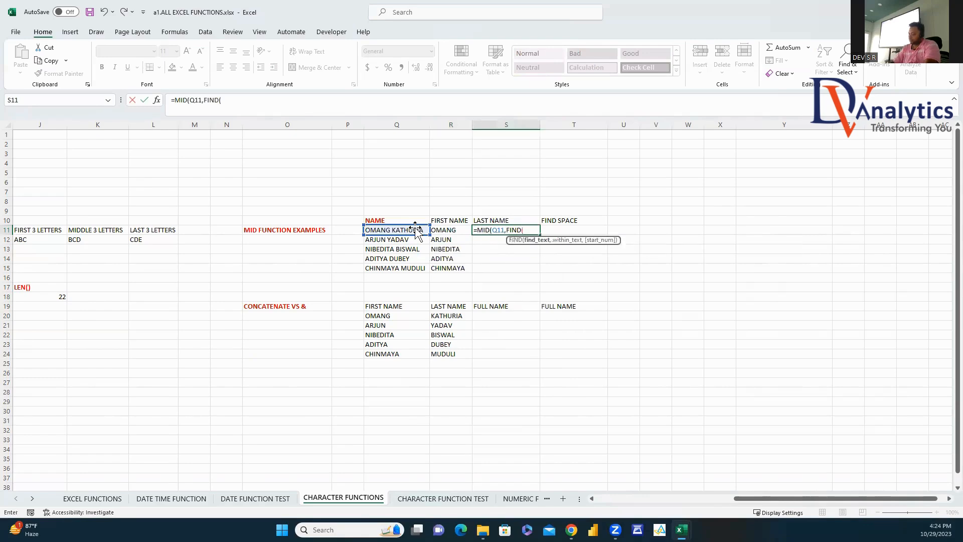
text(" ",)
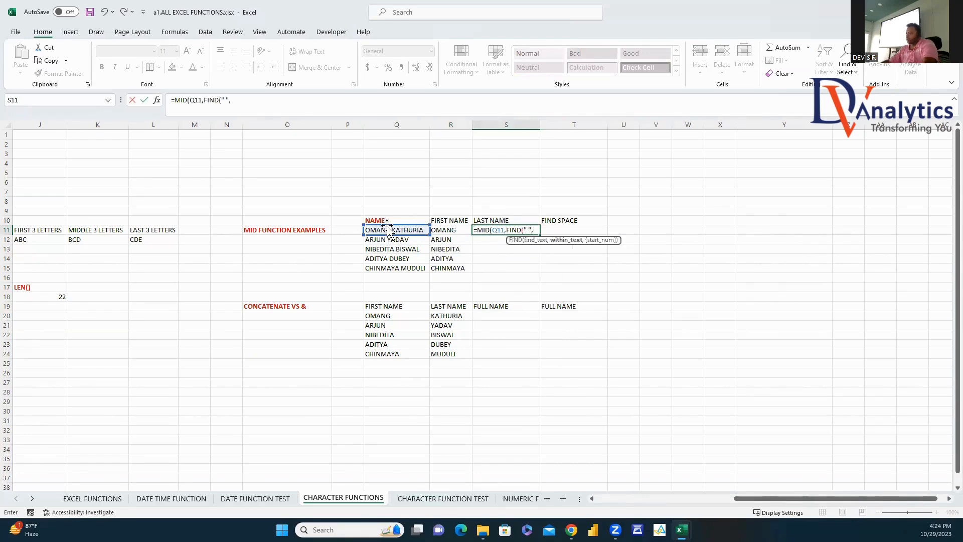
click(393, 230)
text())
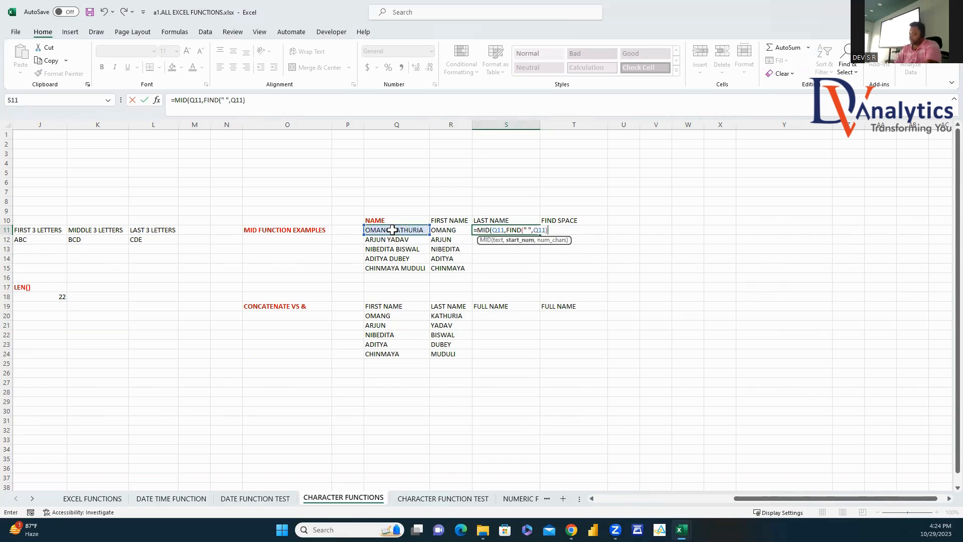
text(,)
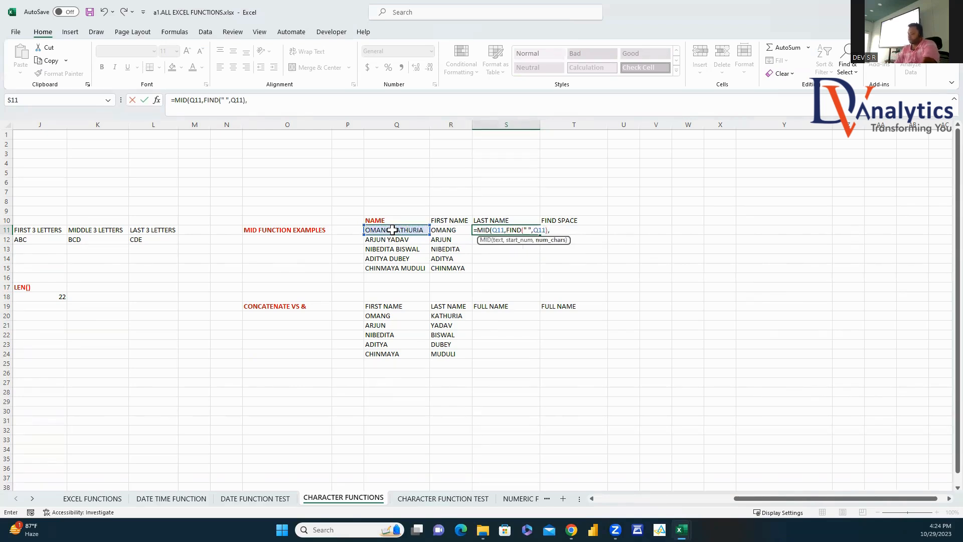
text(20))
key(Return)
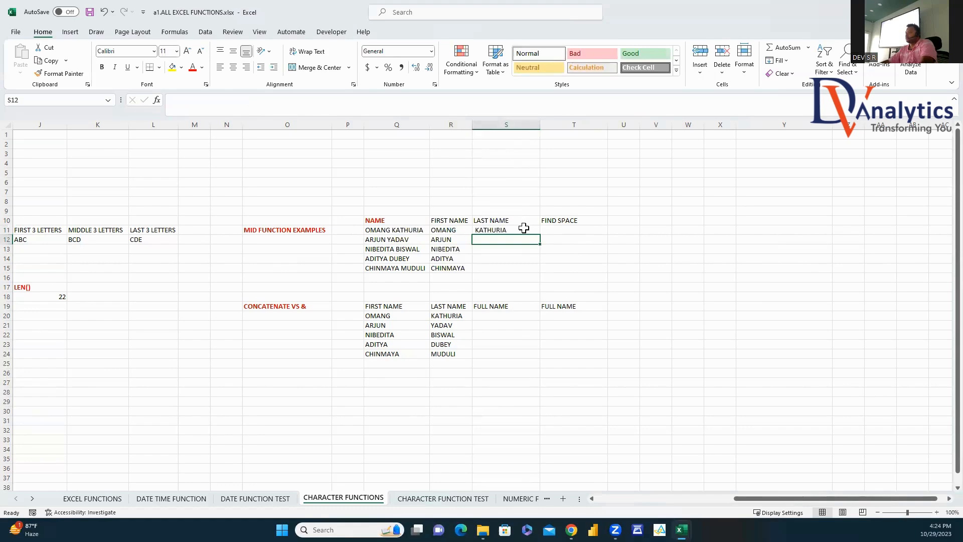
click(535, 232)
double_click(537, 235)
click(552, 229)
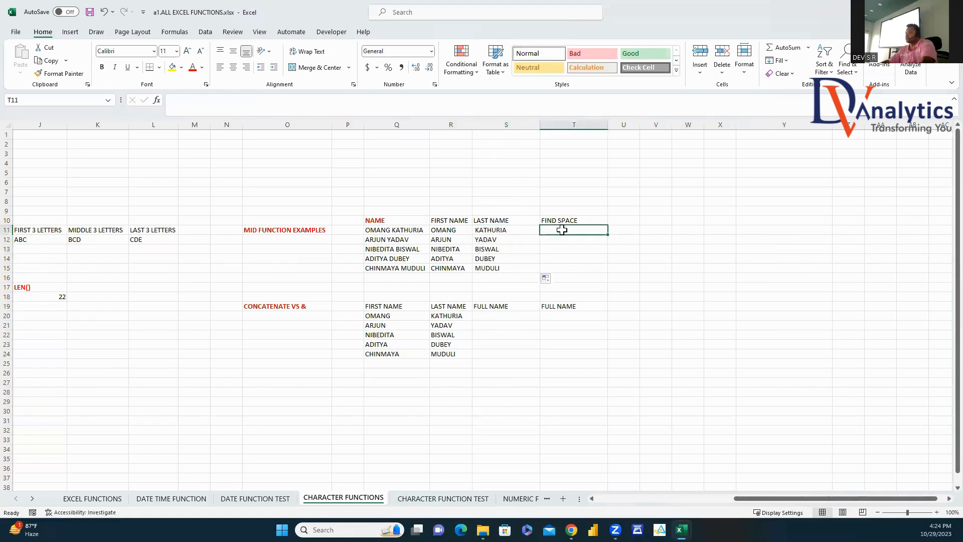
Step: Enter =FIND(" ",Q11) in T11 and fill down to T15, giving 6, 6, 9, 7, 9
text(=FIND)
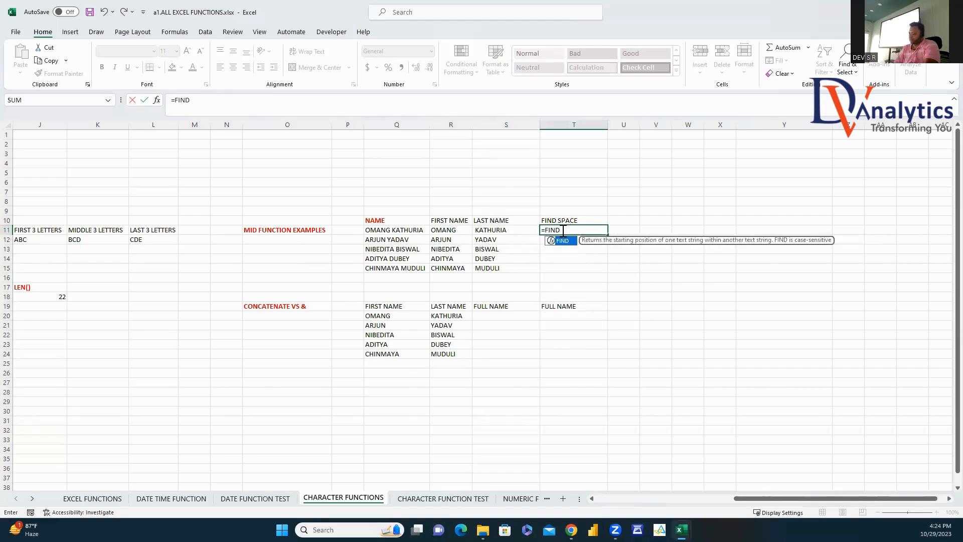
text((" ",)
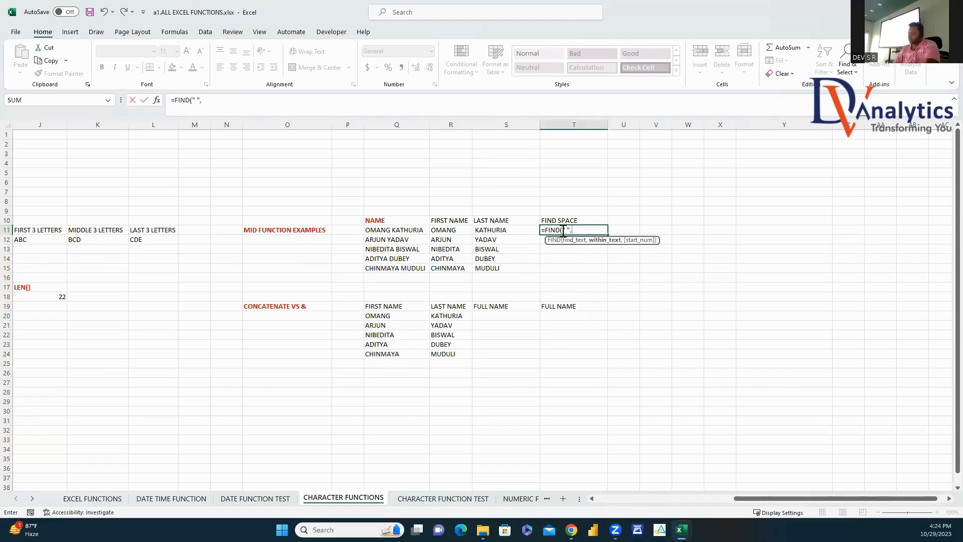
click(401, 230)
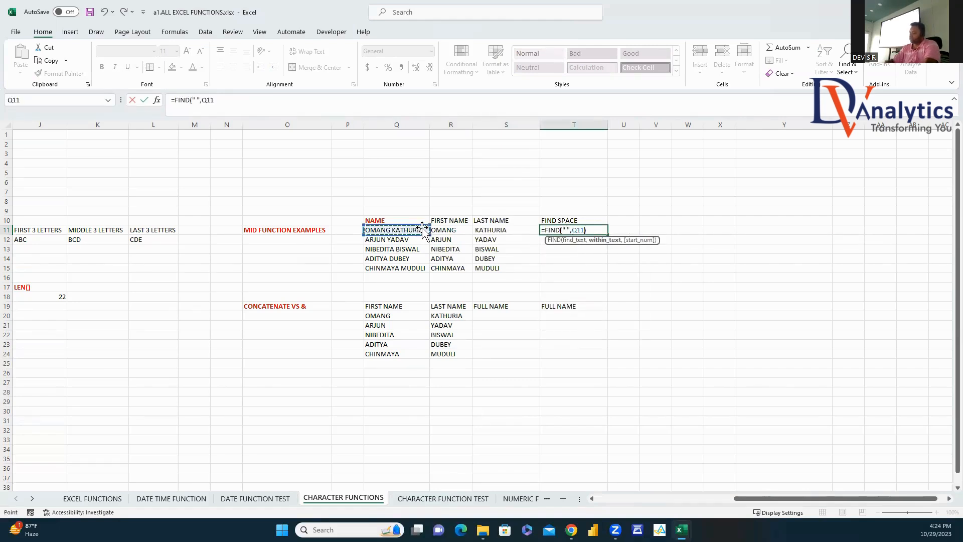
text())
key(Return)
click(604, 231)
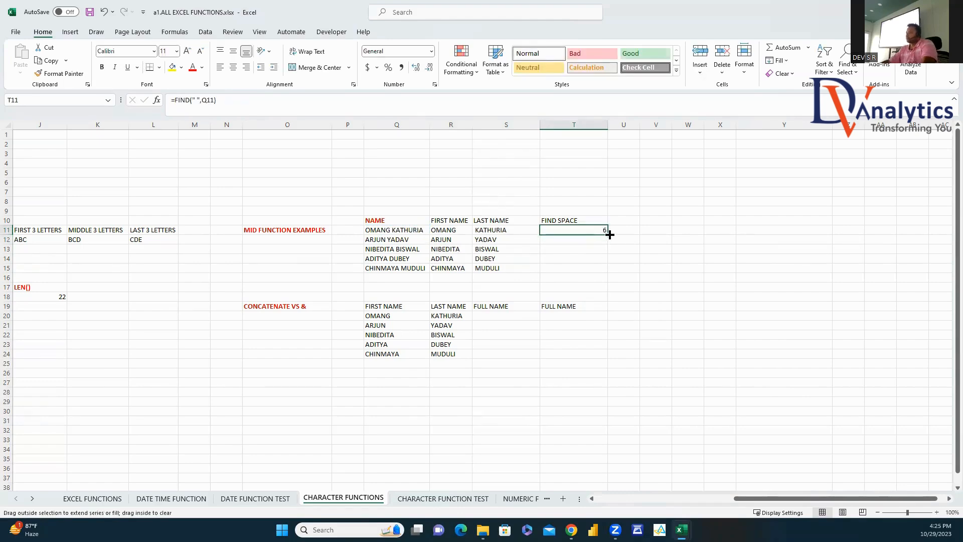
double_click(608, 234)
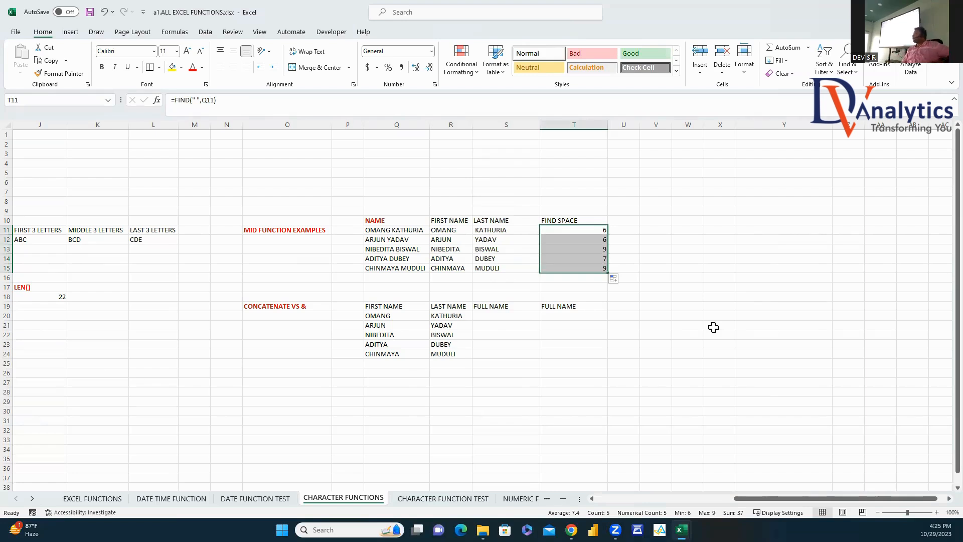
click(571, 231)
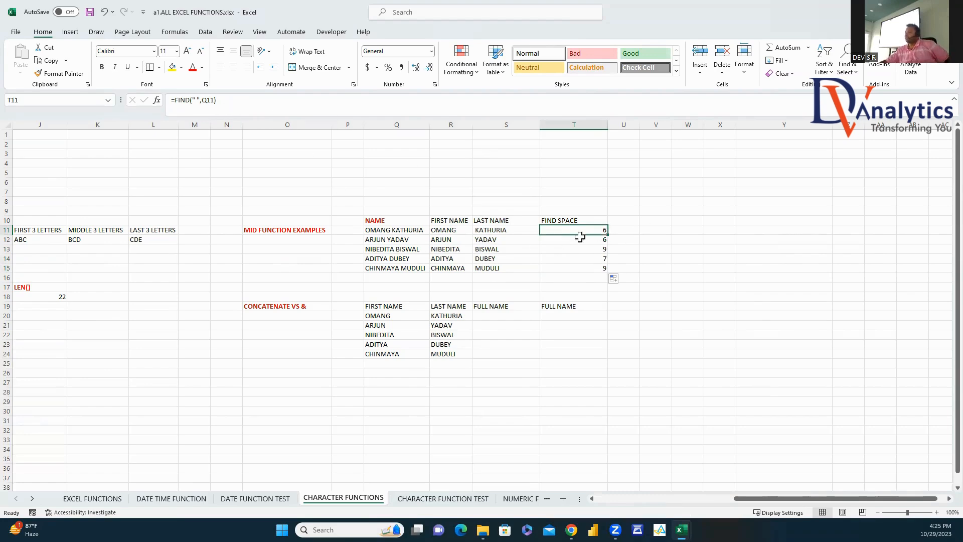
click(508, 319)
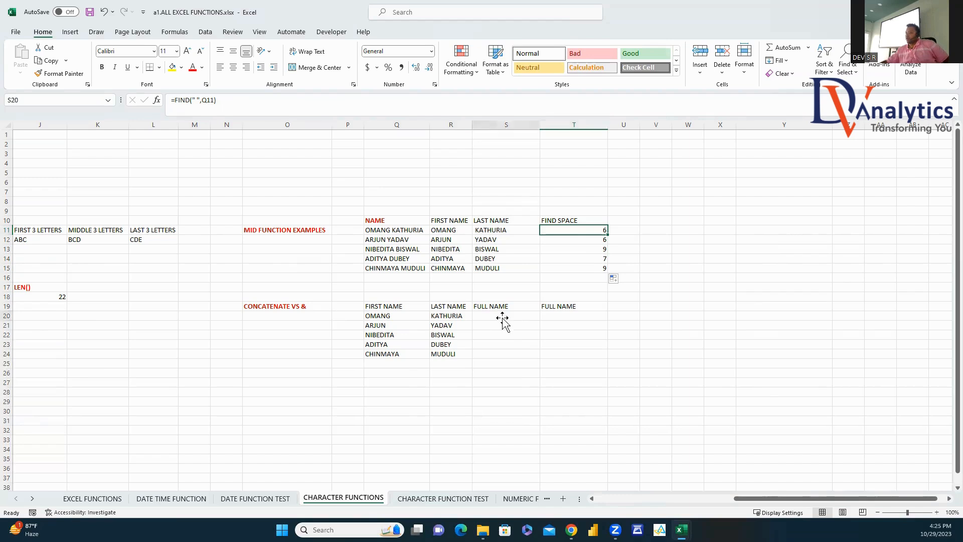
Step: Join first and last names in S20 with =Q20&" "&R20 and fill down to row 24
text(=)
click(394, 319)
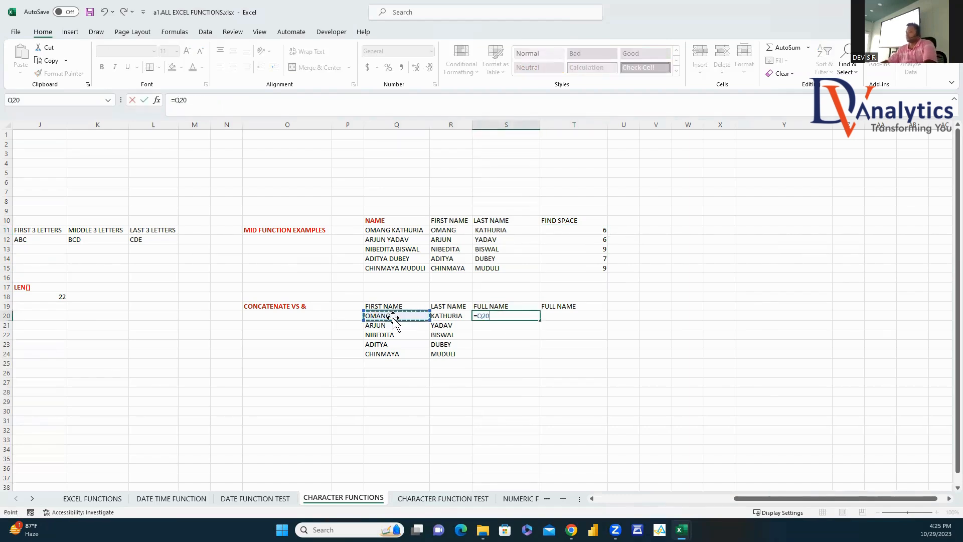
text(&)
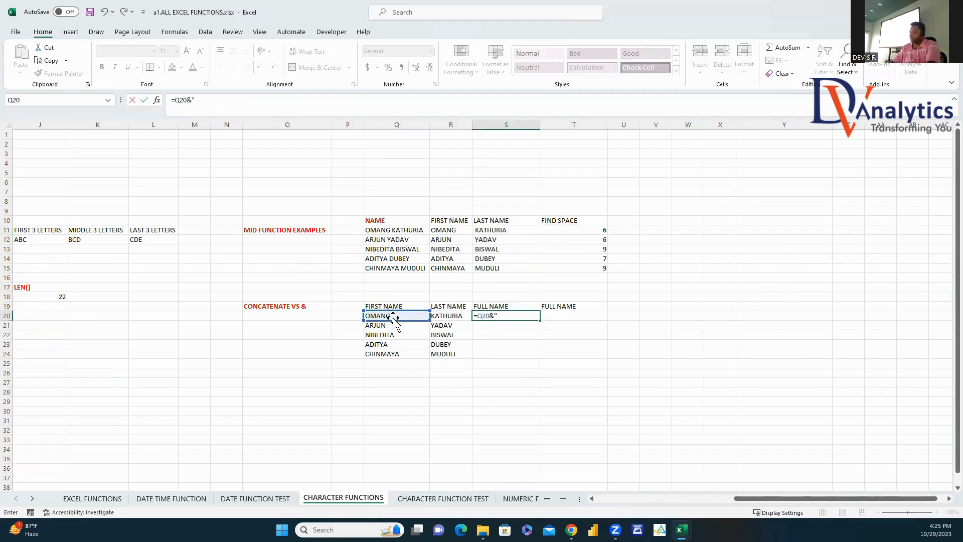
text(  "&)
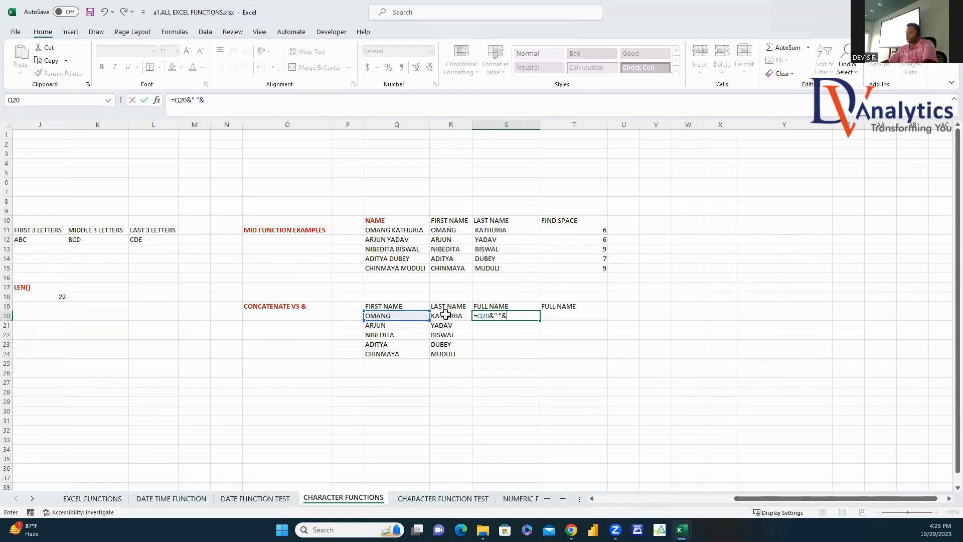
click(445, 316)
key(Return)
click(507, 316)
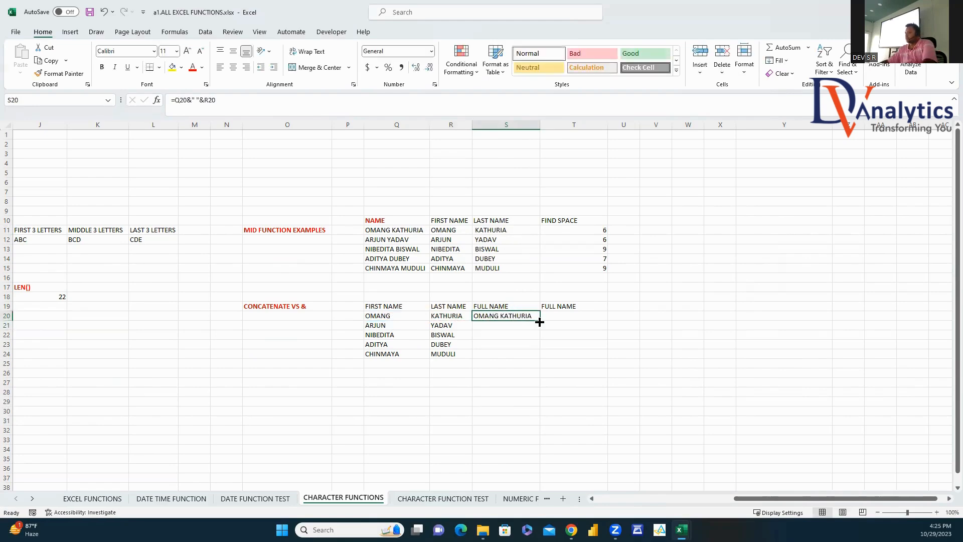
double_click(541, 321)
Step: Fill T20:T24 with =CONCATENATE(Q20," ",R20), then go to the CHARACTER FUNCTION TEST sheet
click(587, 317)
text(=CO)
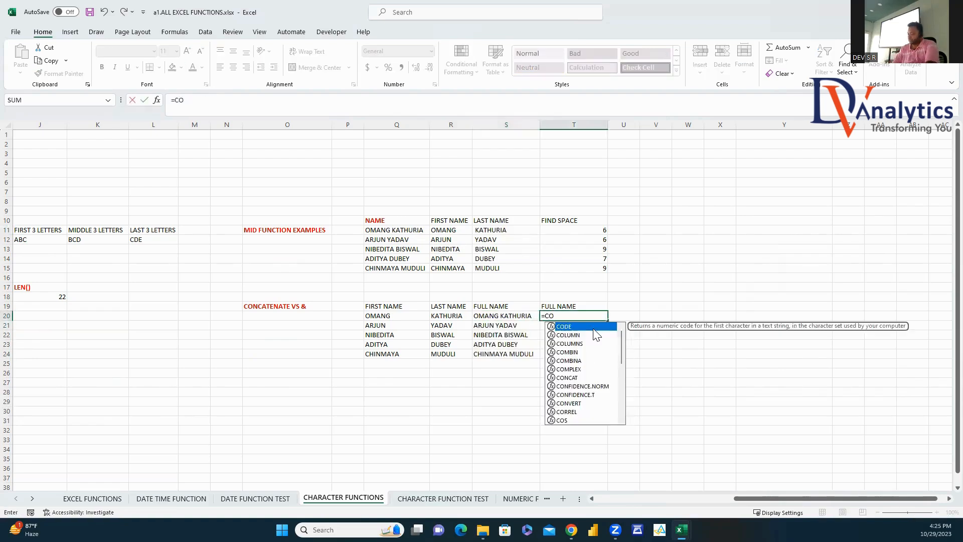
text(NCAT)
double_click(574, 335)
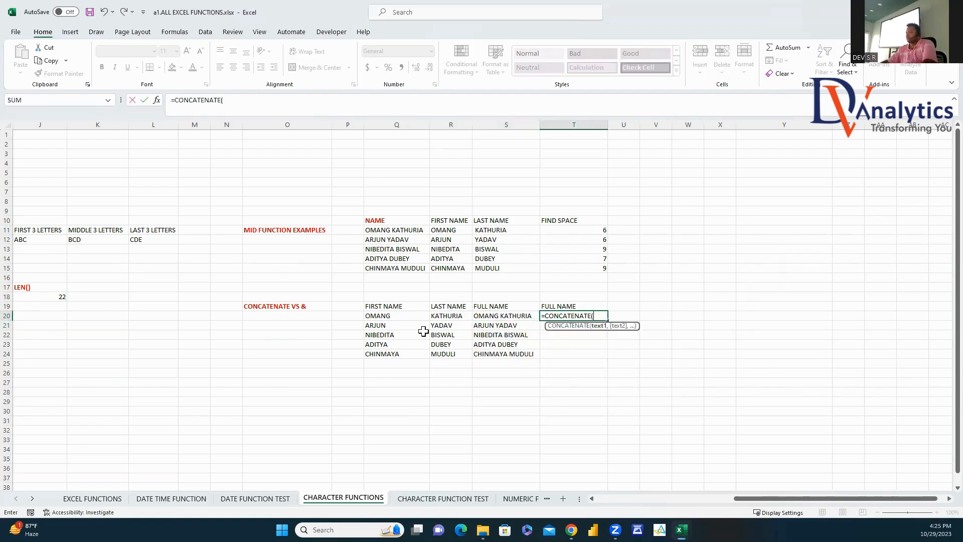
click(405, 316)
text(," ")
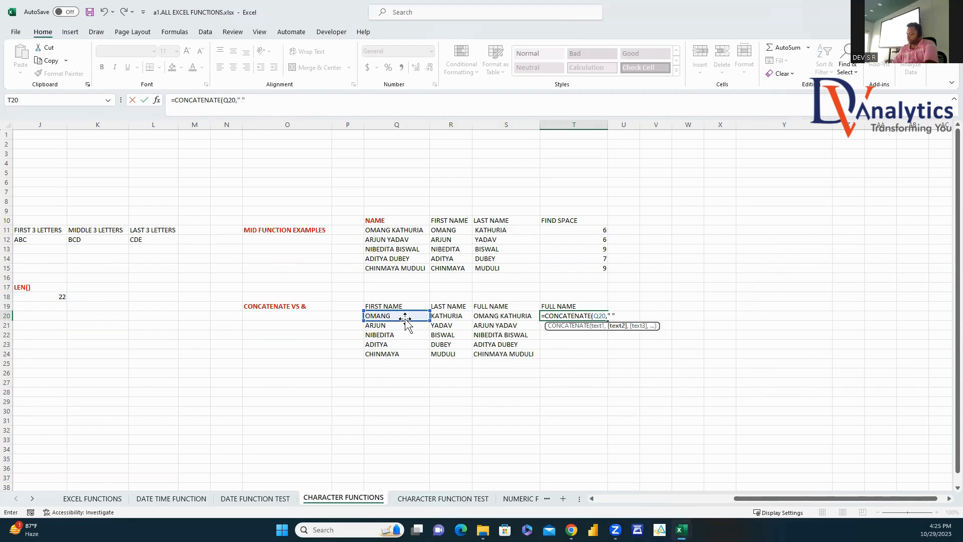
text(,)
click(454, 316)
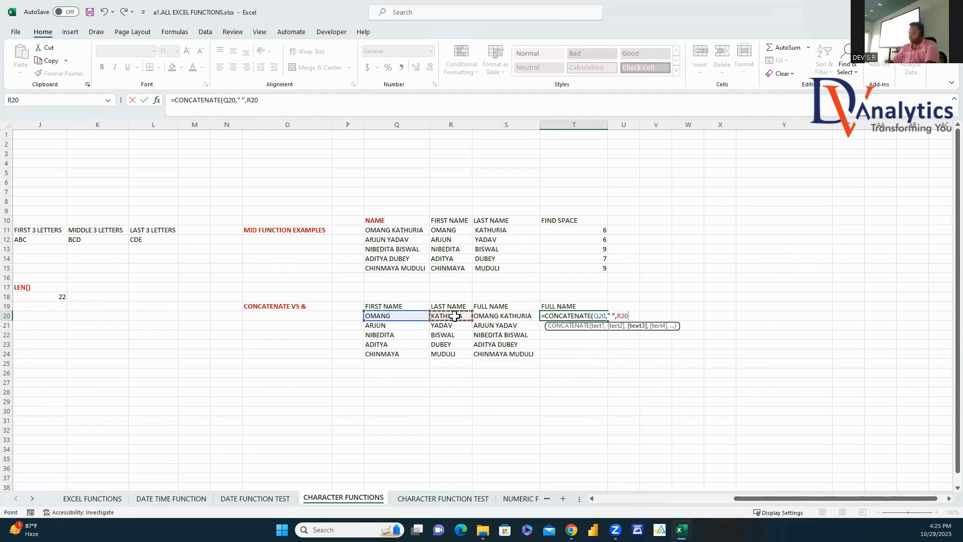
key(Return)
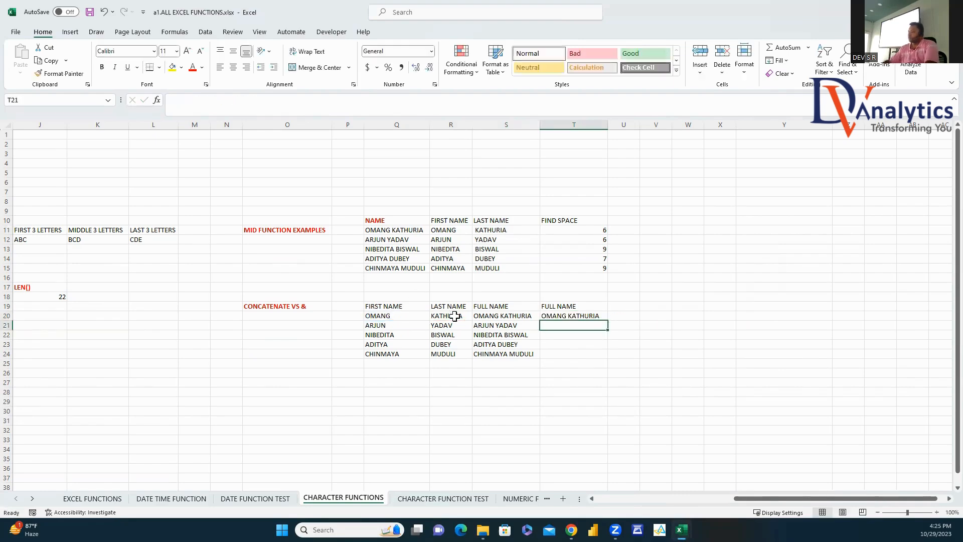
click(601, 315)
double_click(608, 320)
click(669, 319)
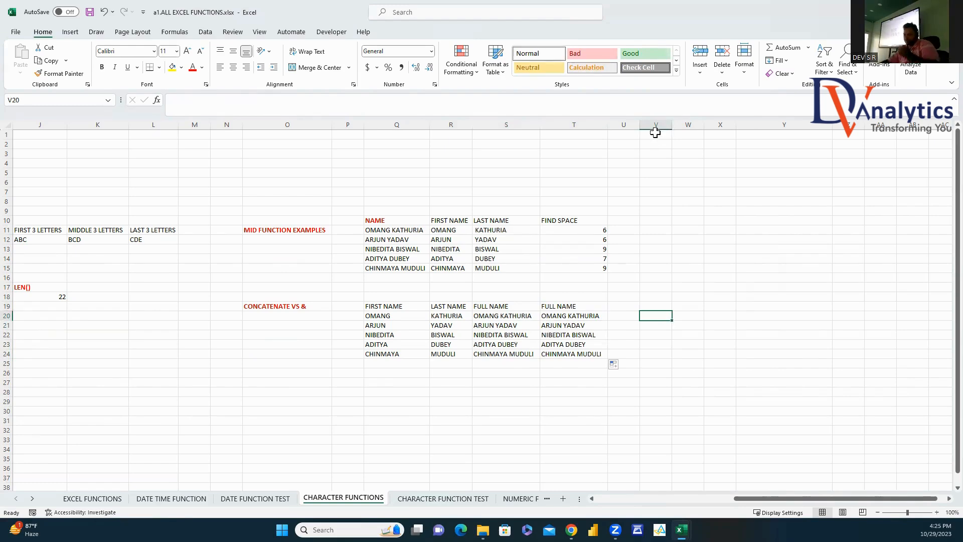
click(471, 498)
click(530, 344)
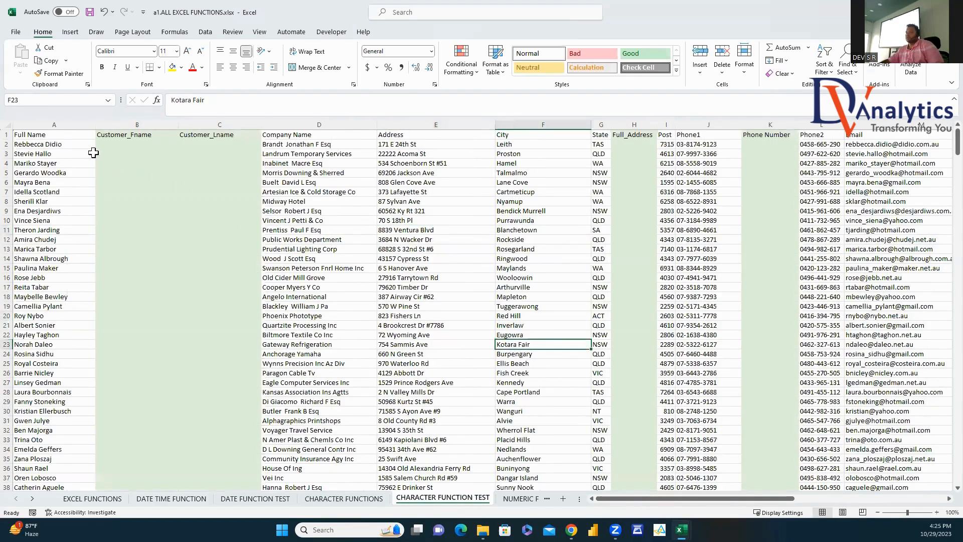
Step: Enter =MID(A2,1,FIND(" ",A2)-1) in B2 and fill first names down Customer_Fname
click(59, 146)
click(136, 145)
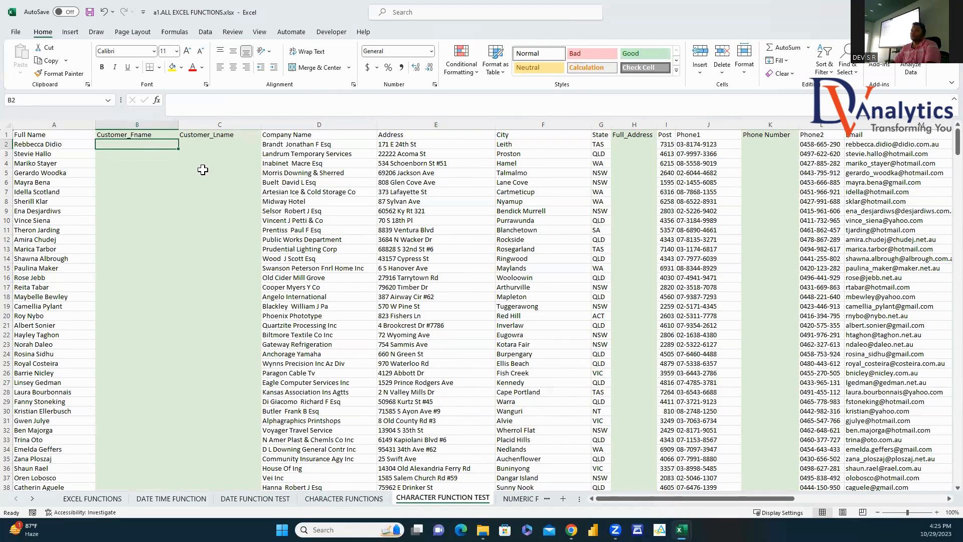
text(=MID()
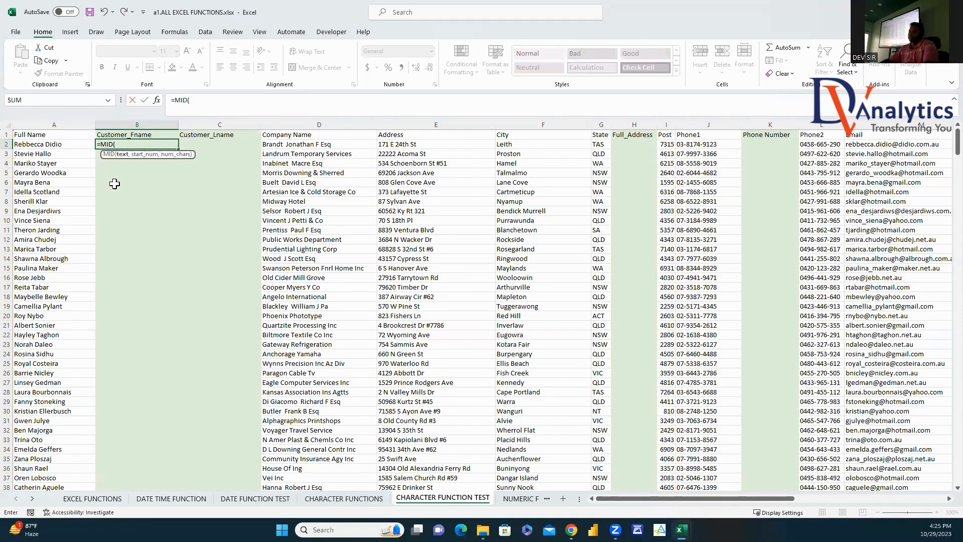
click(60, 144)
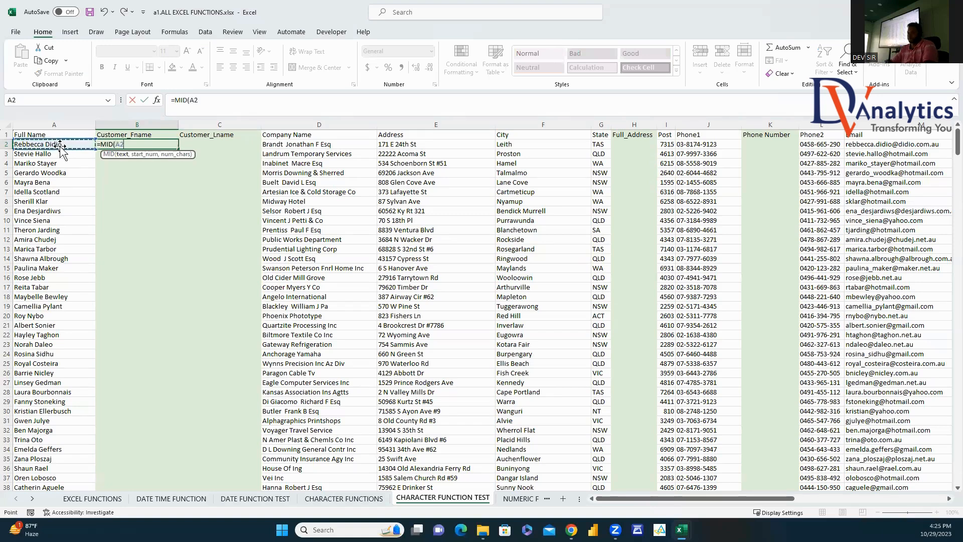
text(,1,FIND()
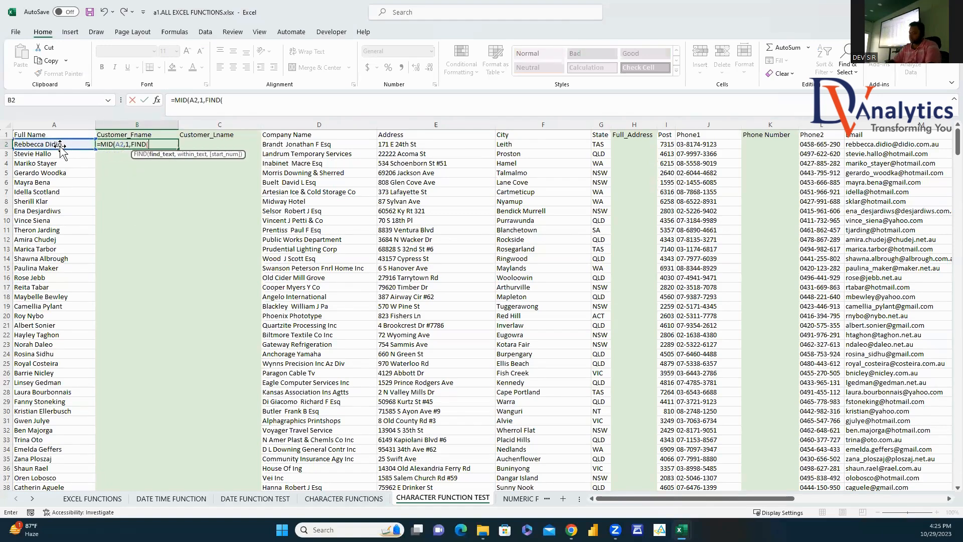
text(" ",)
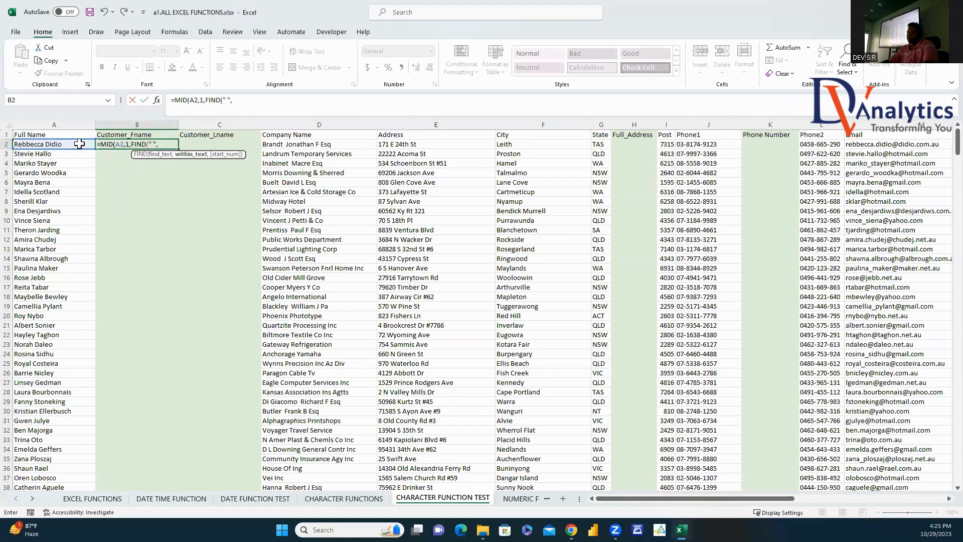
click(81, 144)
text()-1))
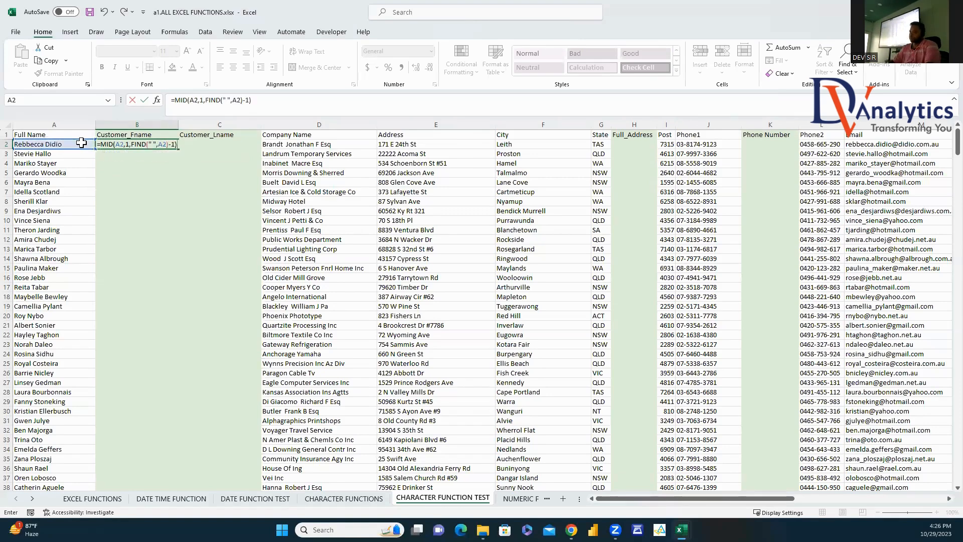
key(Return)
click(171, 145)
double_click(178, 148)
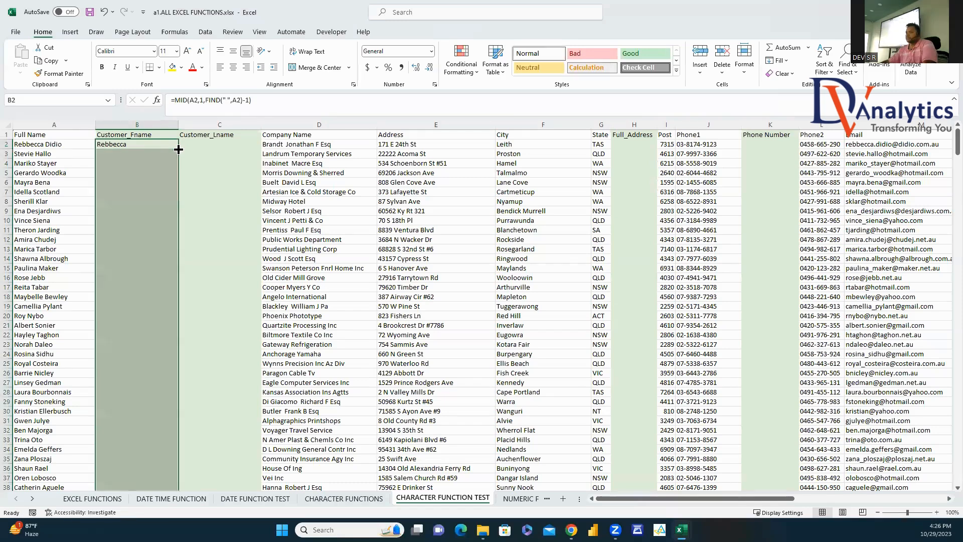
click(202, 144)
text(=)
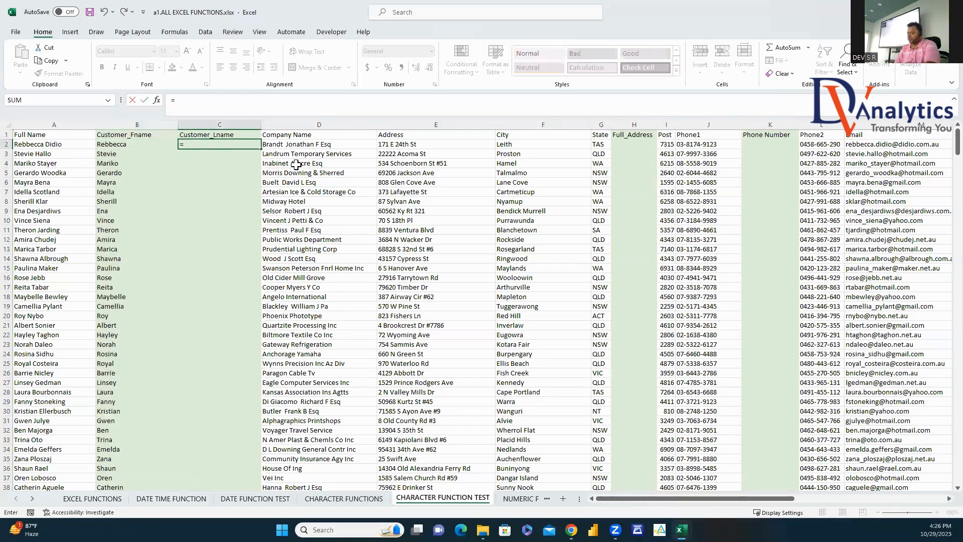
text(MID()
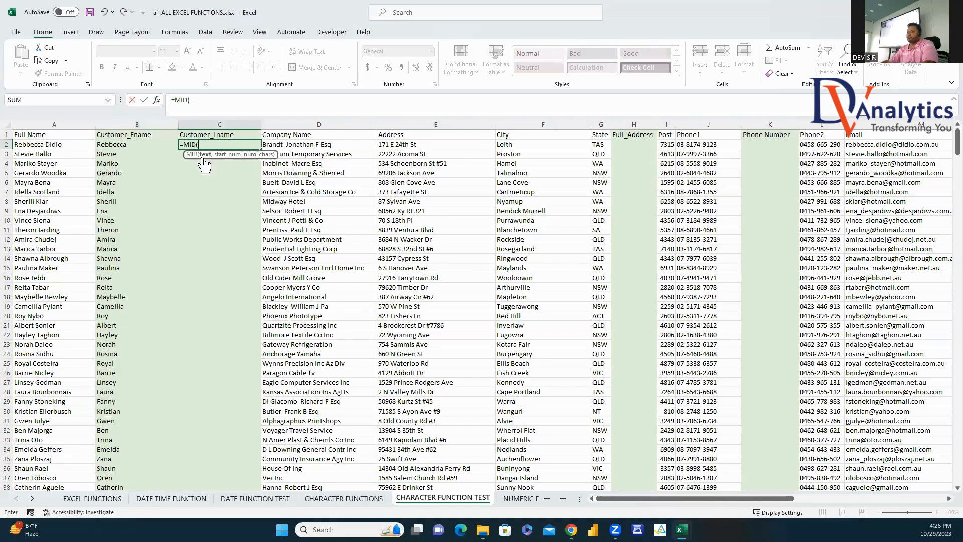
Step: Attempt a last-name MID formula in C2, accepting Excel's suggested correction twice
click(76, 144)
text(,"FIND(" ",)
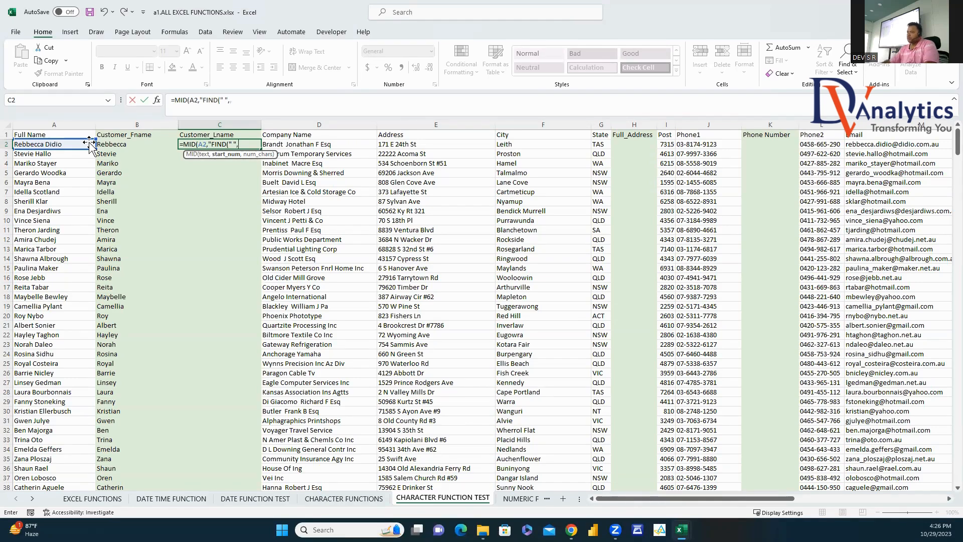
click(68, 144)
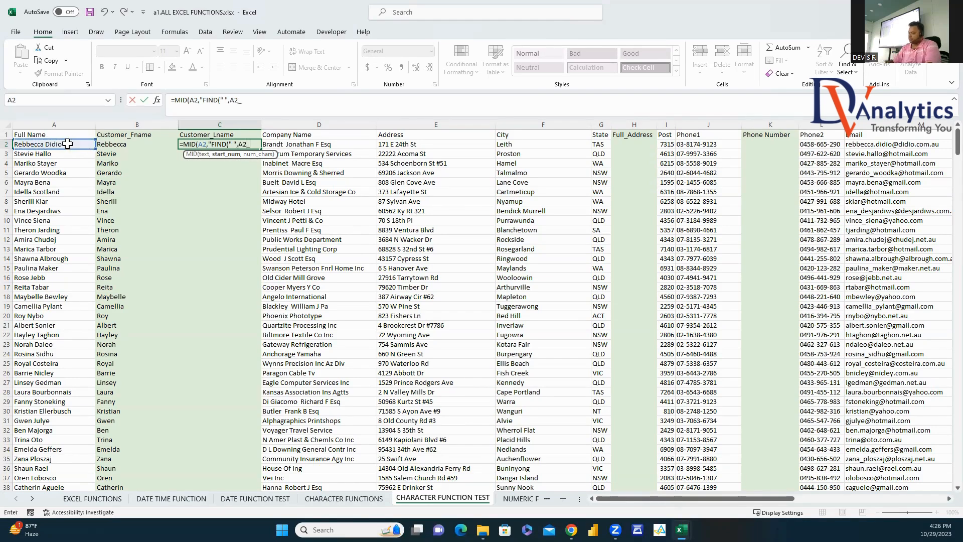
text()+1,20)
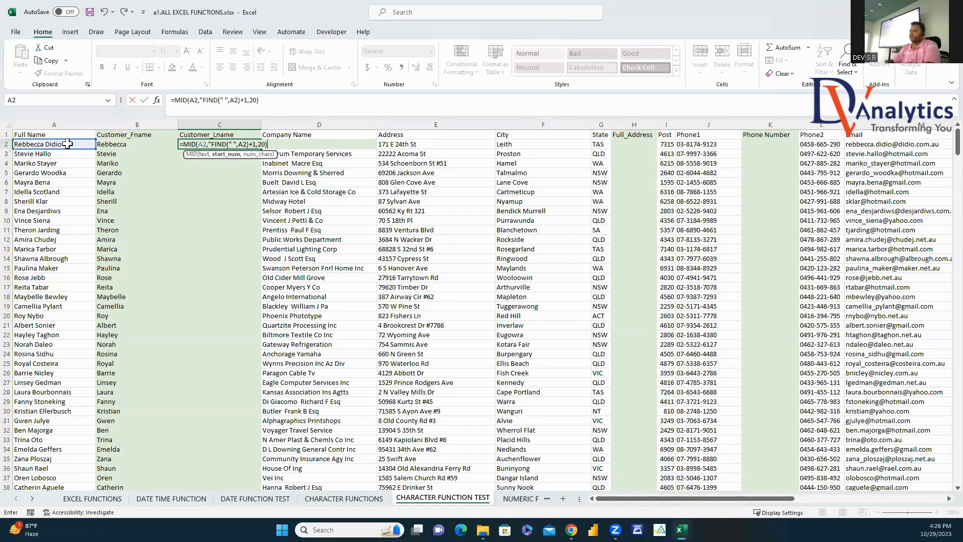
key(Return)
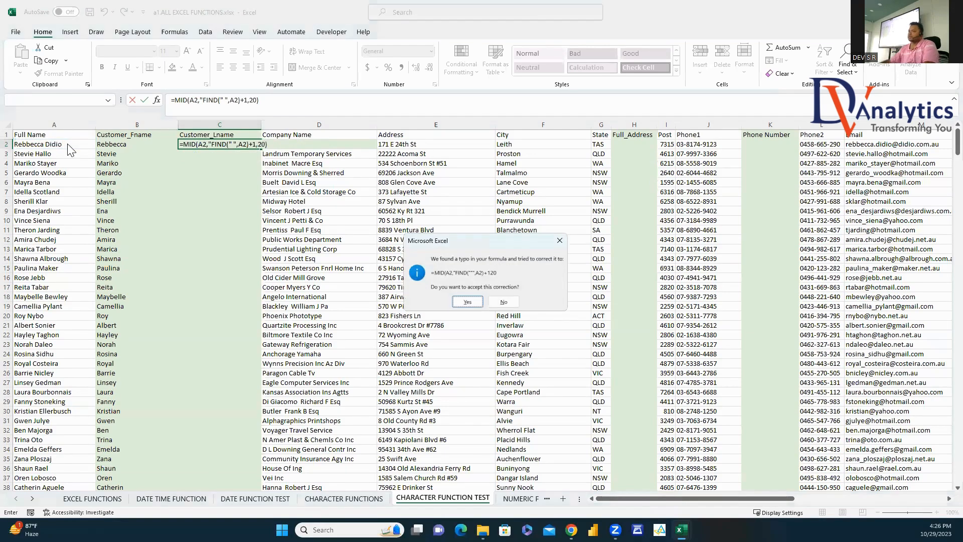
click(469, 308)
click(235, 144)
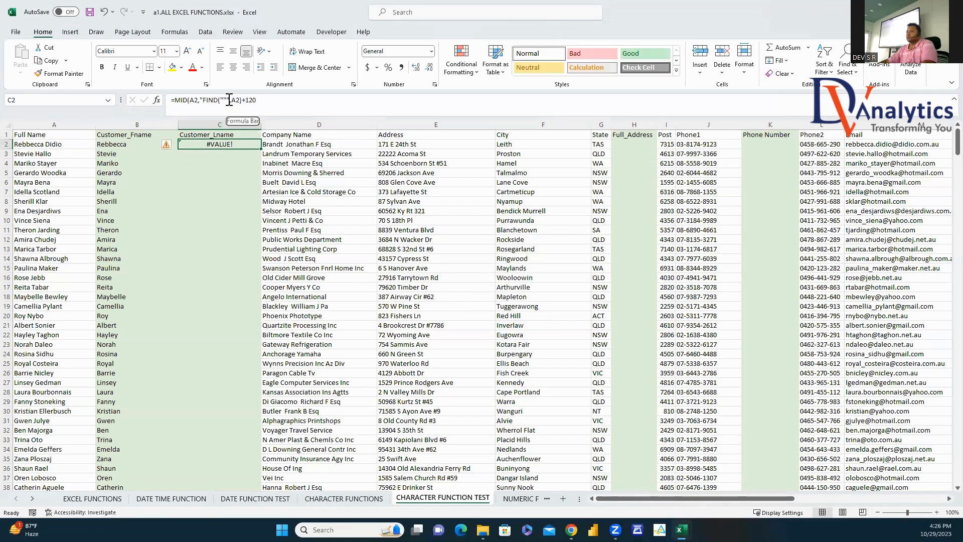
click(225, 96)
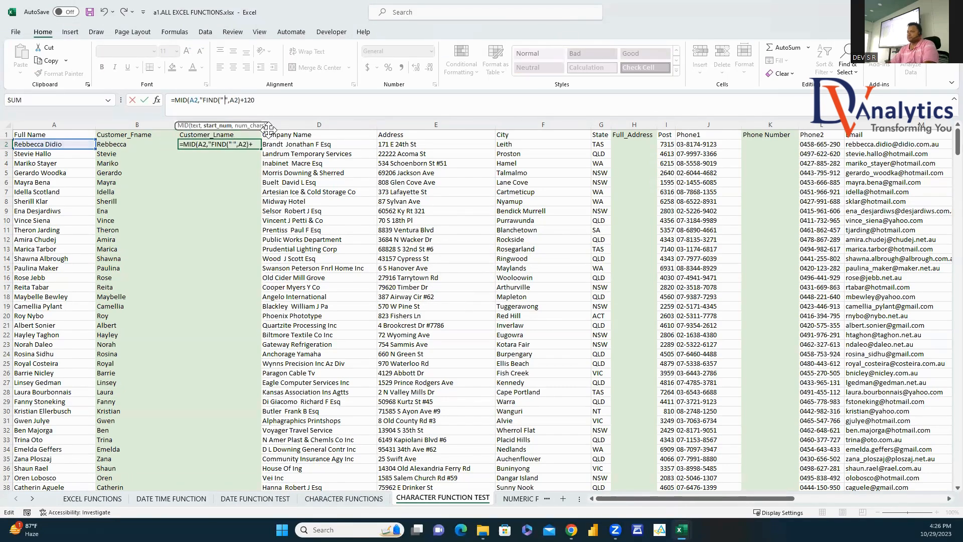
key(Return)
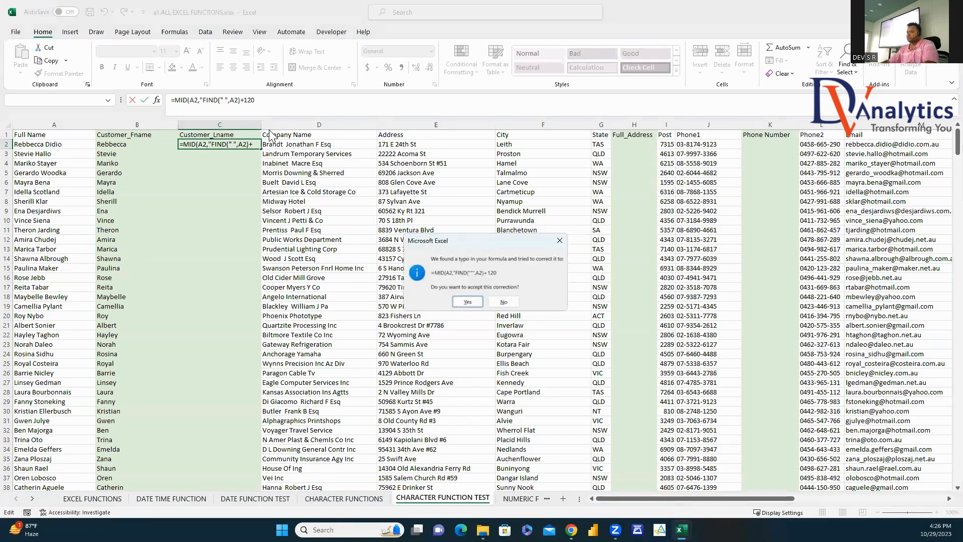
click(469, 308)
Step: Rewrite C2 as a MID formula starting at FIND(" ",A2) and fill it down column C
click(240, 144)
text(=MID()
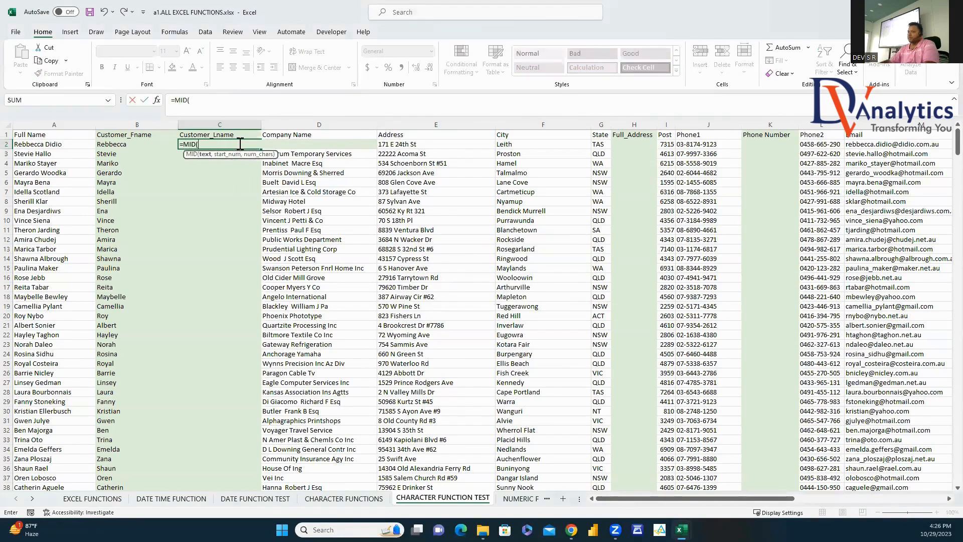
click(71, 146)
text(,)
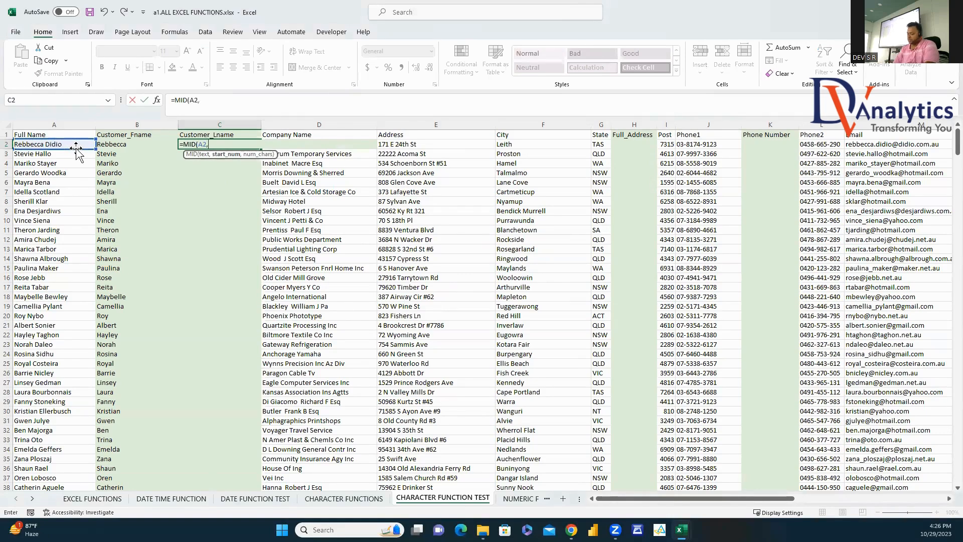
text(FIND(" ")
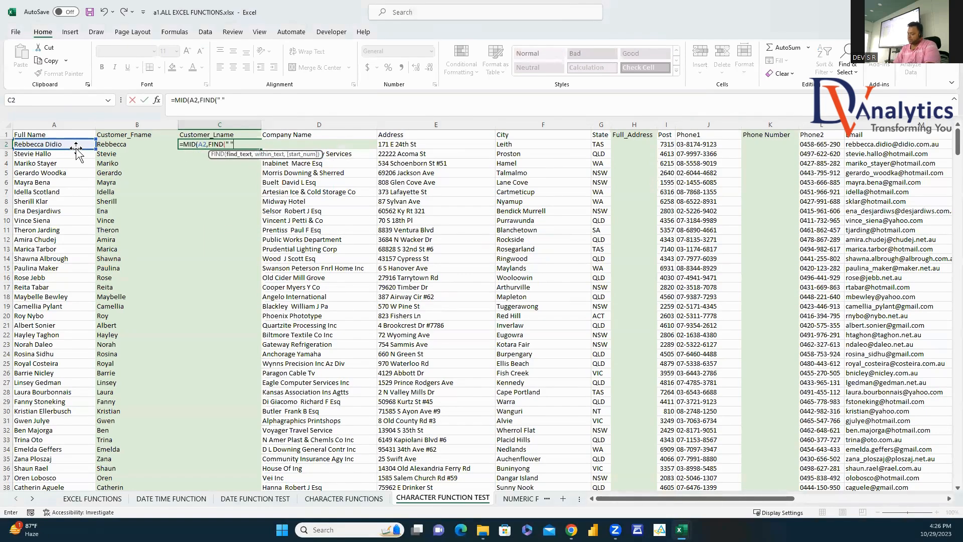
text(,)
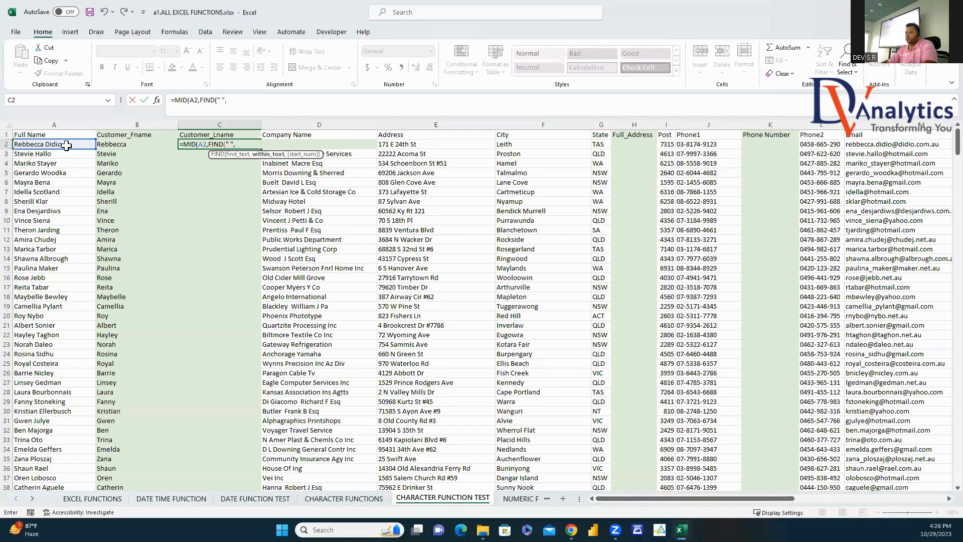
click(67, 145)
text())
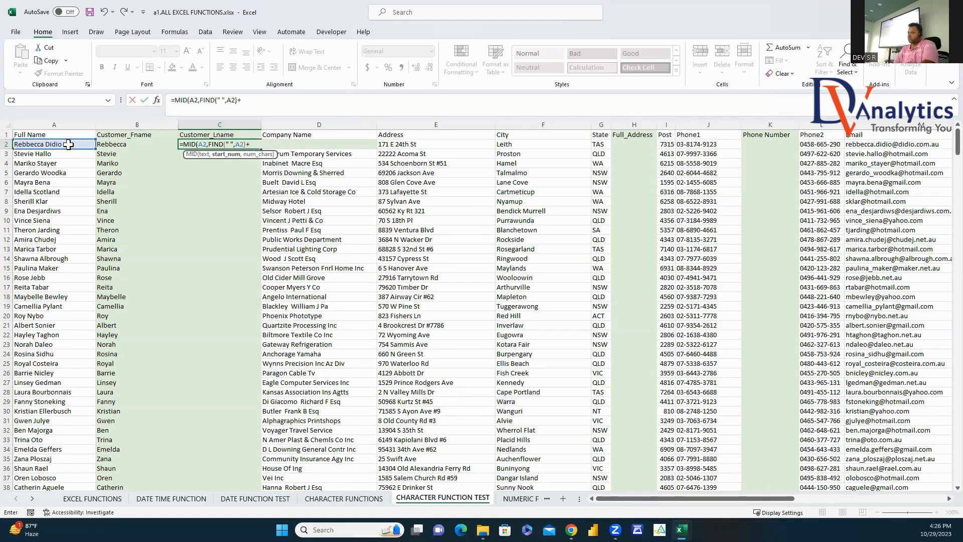
text(,20)
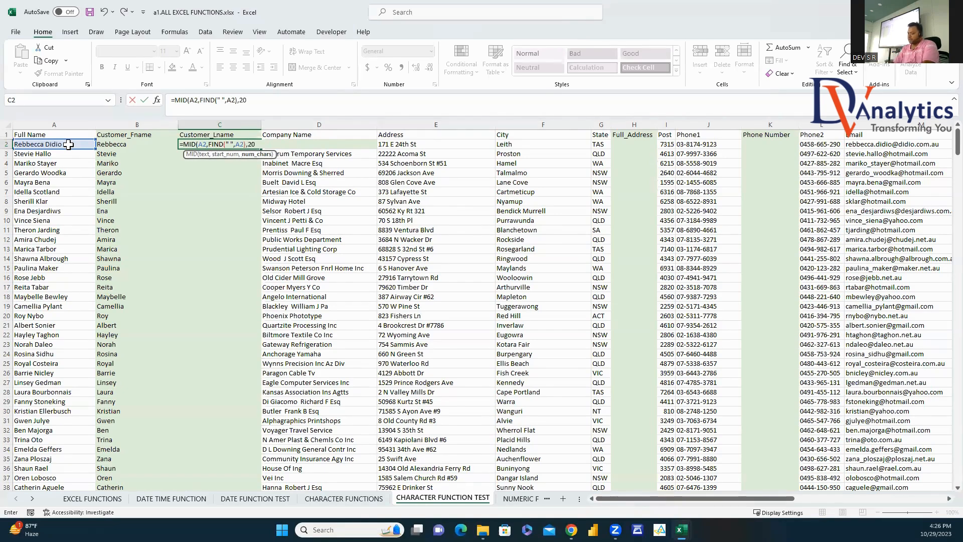
key(Return)
click(191, 145)
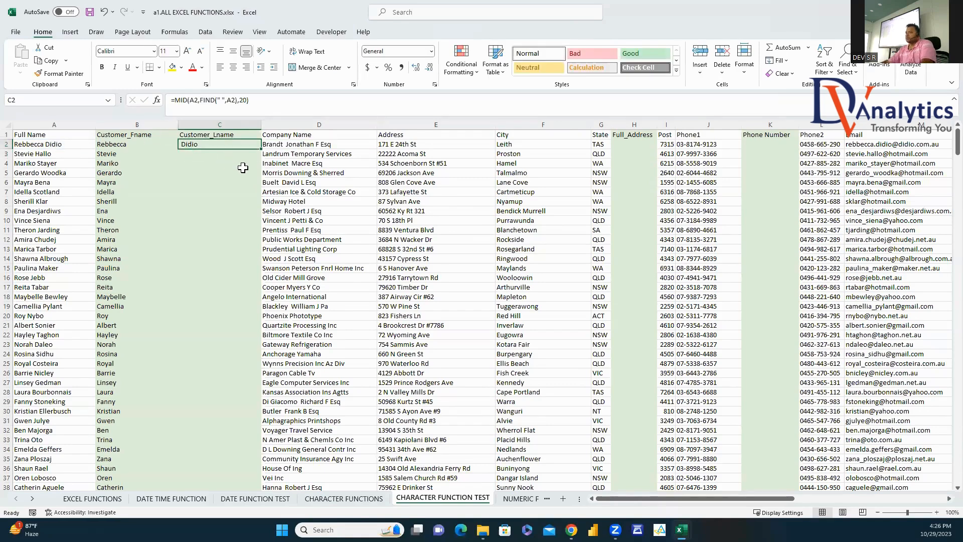
double_click(261, 148)
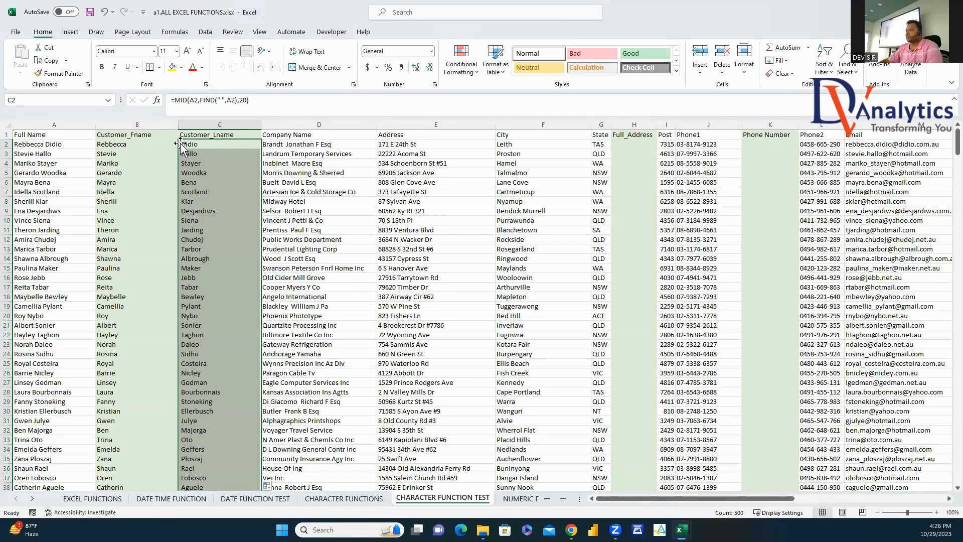
Step: Add +1 after FIND so C2 reads =MID(A2,FIND(" ",A2)+1,20), then refill column C
click(237, 102)
text(+1)
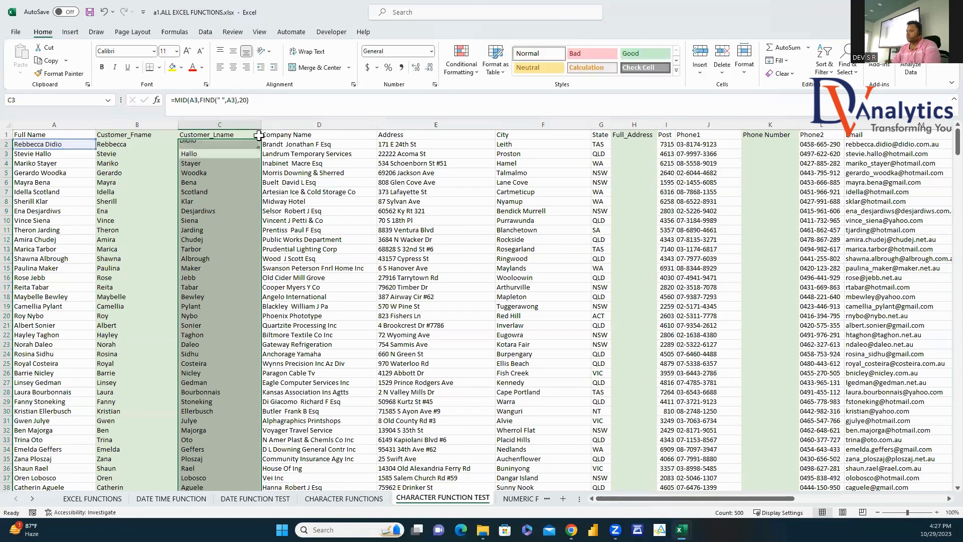
key(Return)
click(226, 146)
double_click(252, 149)
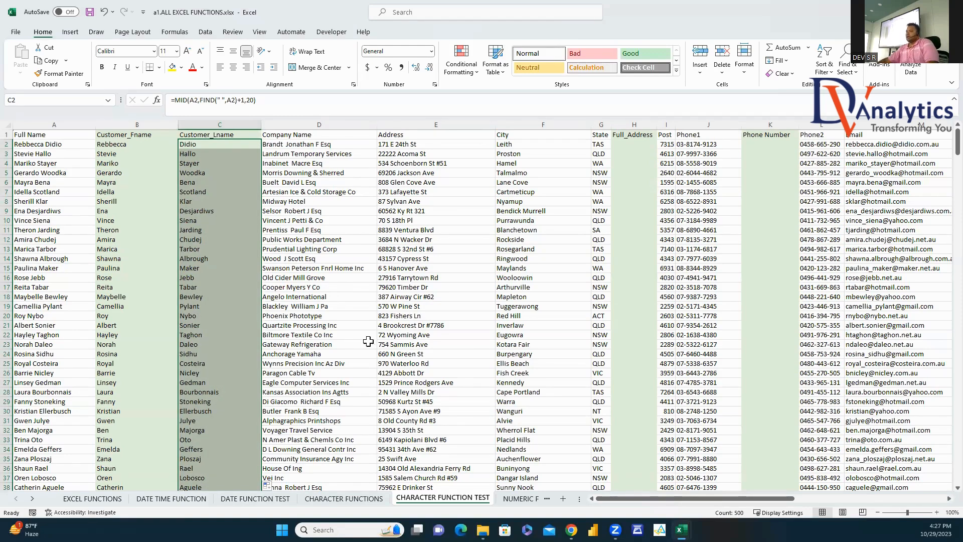
click(402, 306)
click(642, 146)
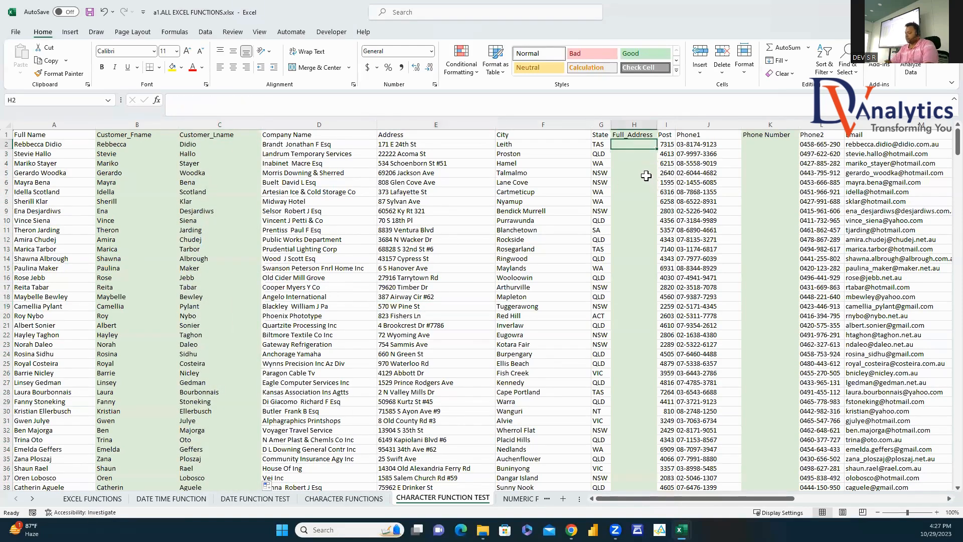
Step: Build =D2&","&E2&","&F2&","&G2 in H2 to join company, address, city and state
text(=)
click(348, 145)
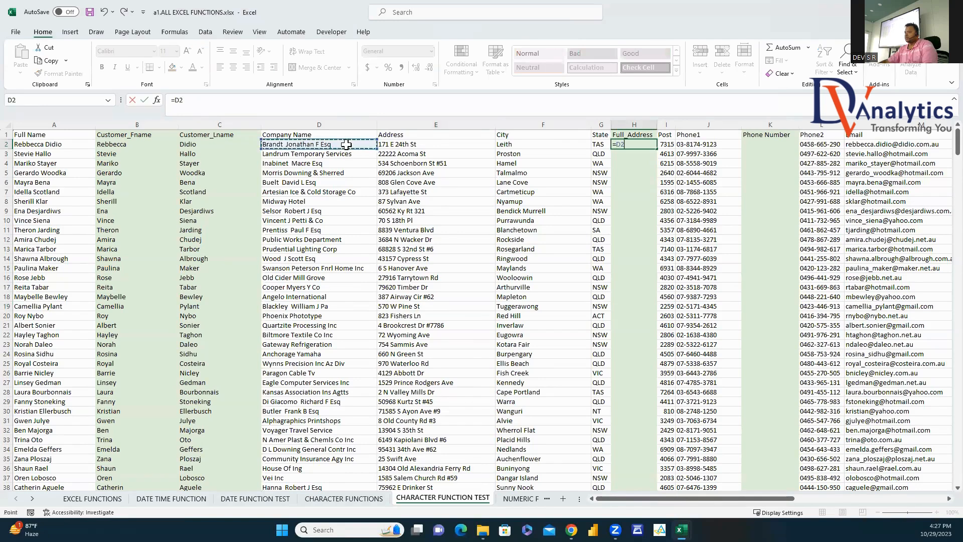
text(&E2)
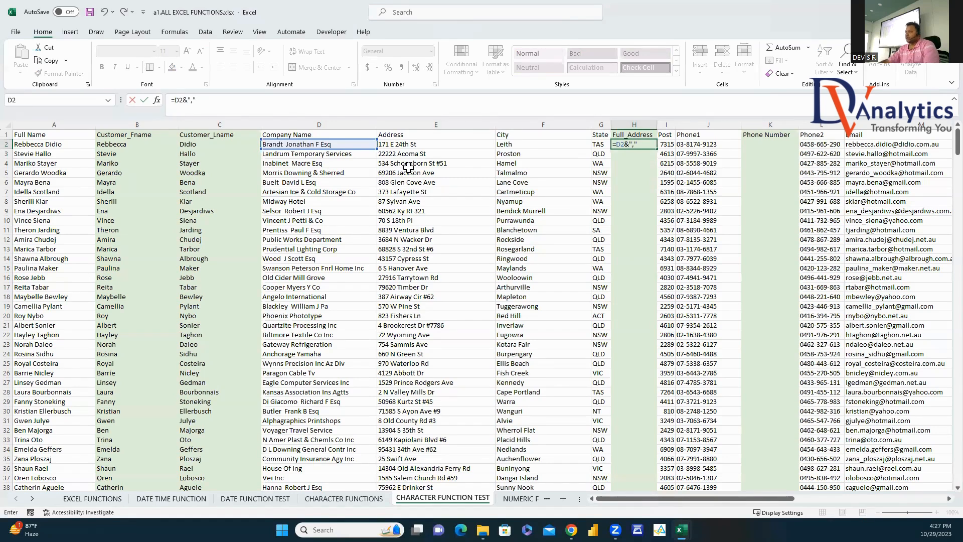
text(&)
click(403, 144)
text(&")
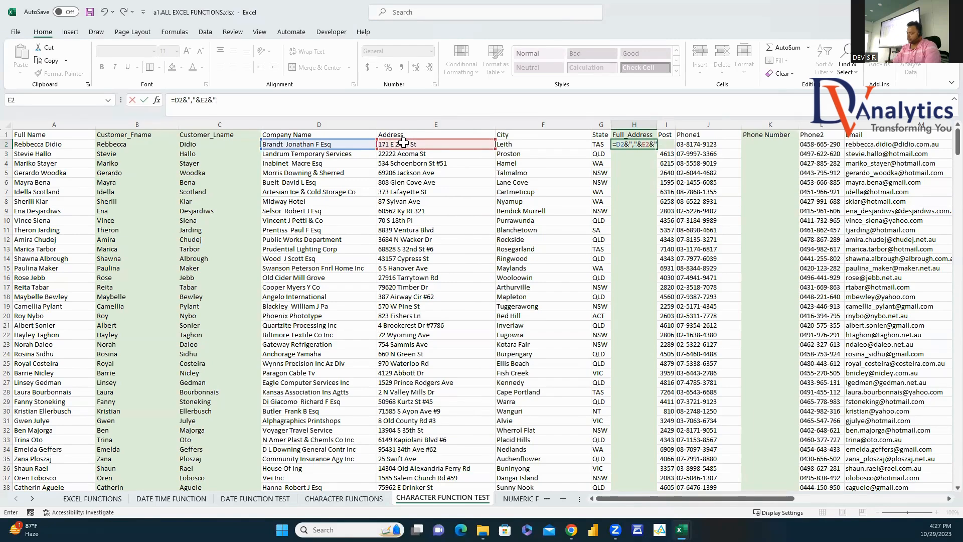
text(,"&)
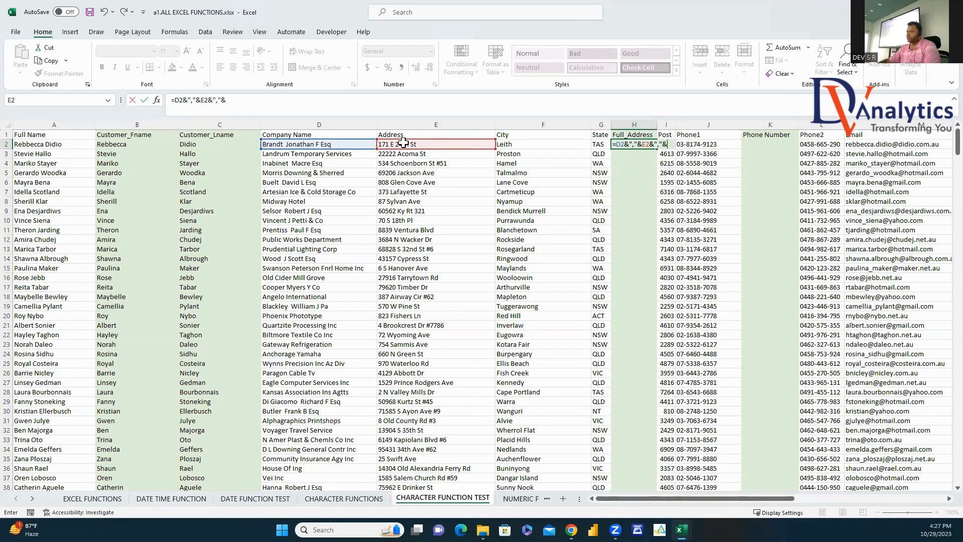
click(511, 144)
text(&)
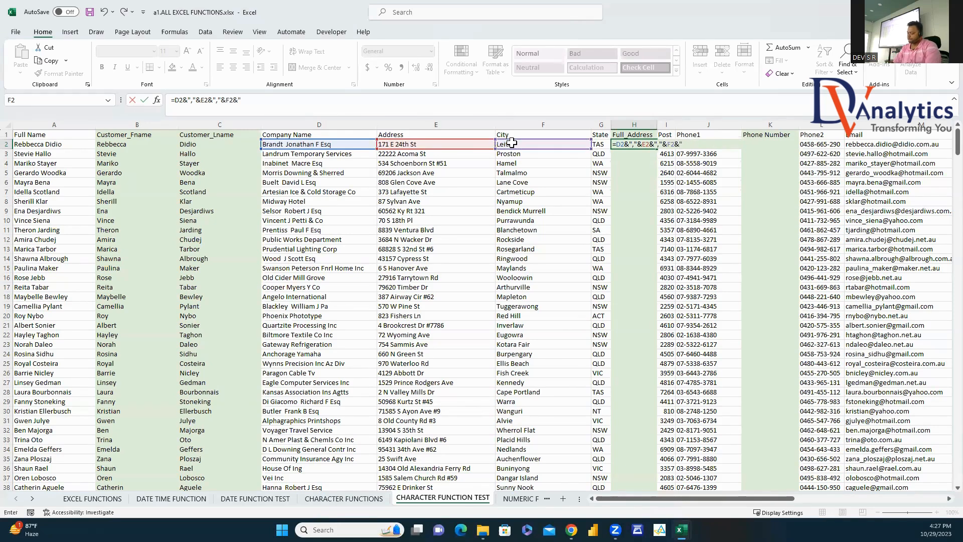
text(","&)
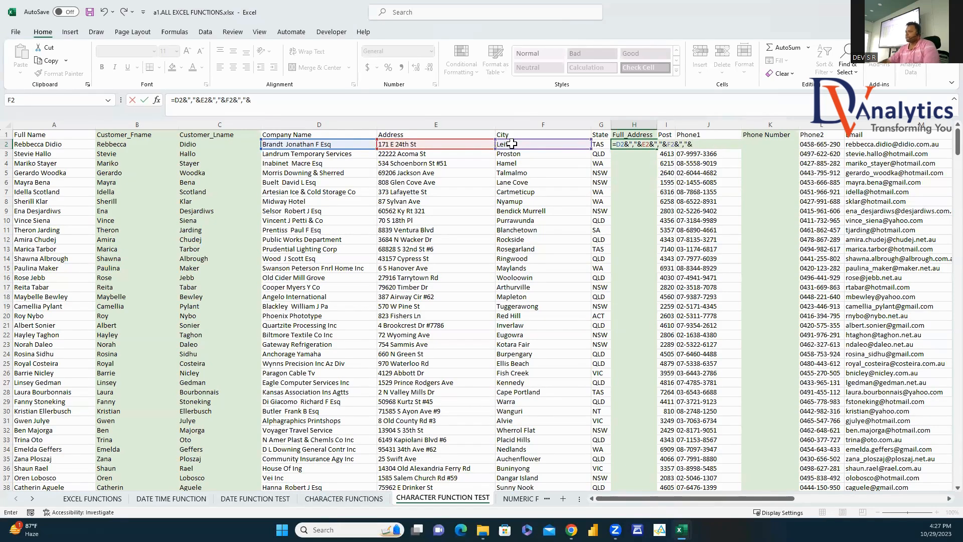
click(600, 145)
key(Return)
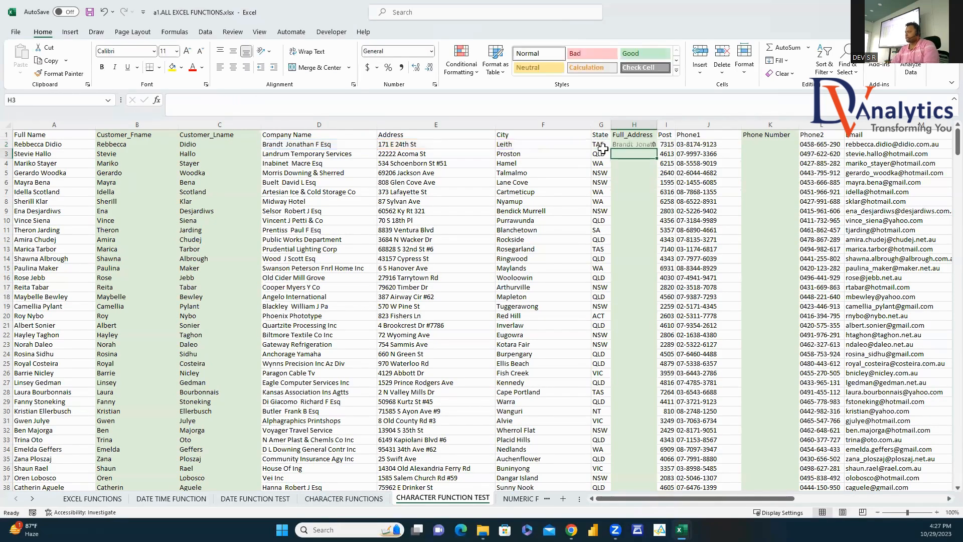
Step: Fill the Full_Address formula down column H and autofit the column width
click(640, 145)
double_click(656, 150)
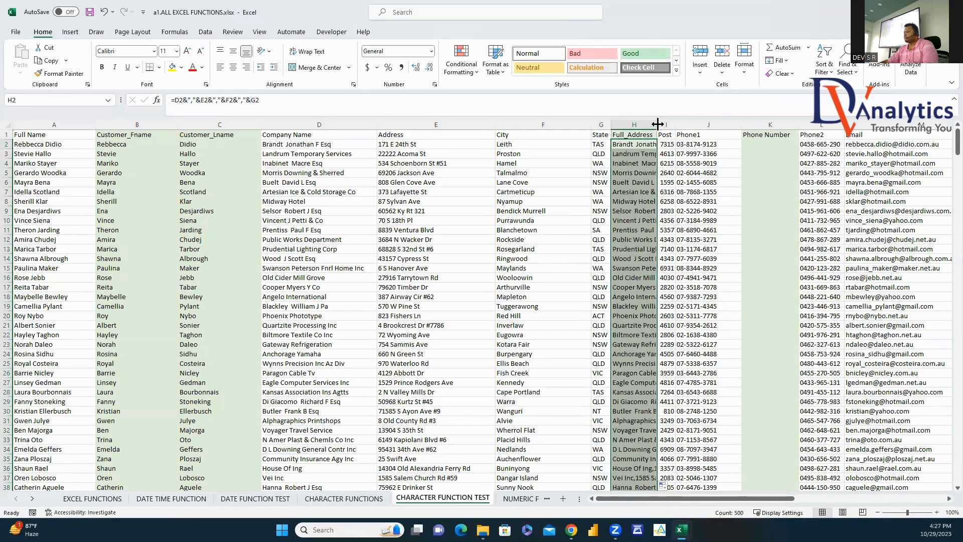
double_click(657, 125)
scroll(941, 507, right, 6)
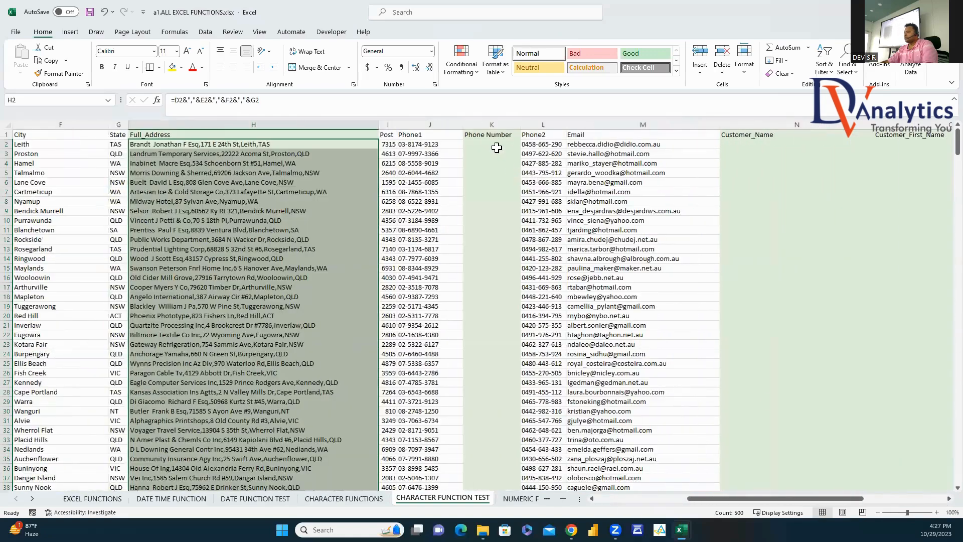
click(492, 145)
Step: Enter =SUBSTITUTE(J2,"-","") in K2 and fill the dash-free phone numbers down column K
text(=SUBS)
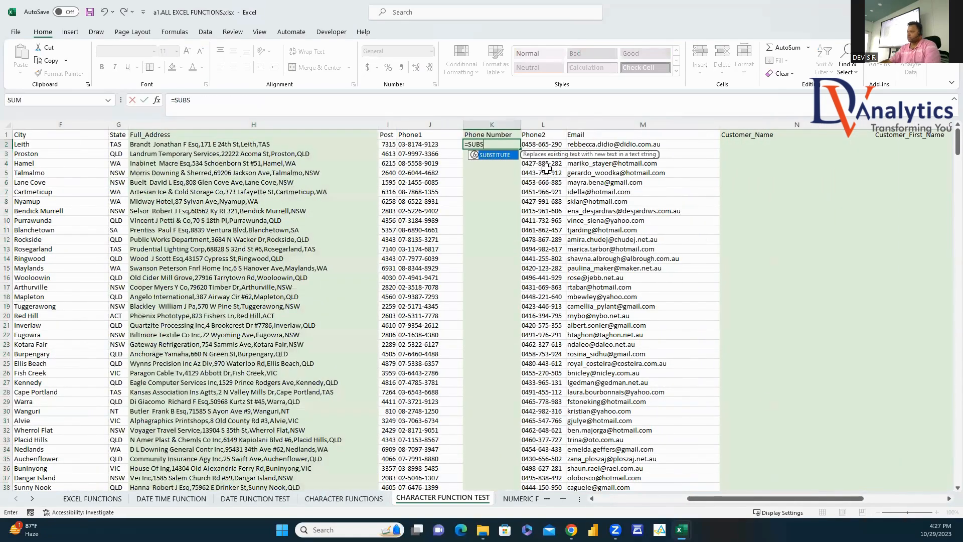
double_click(498, 154)
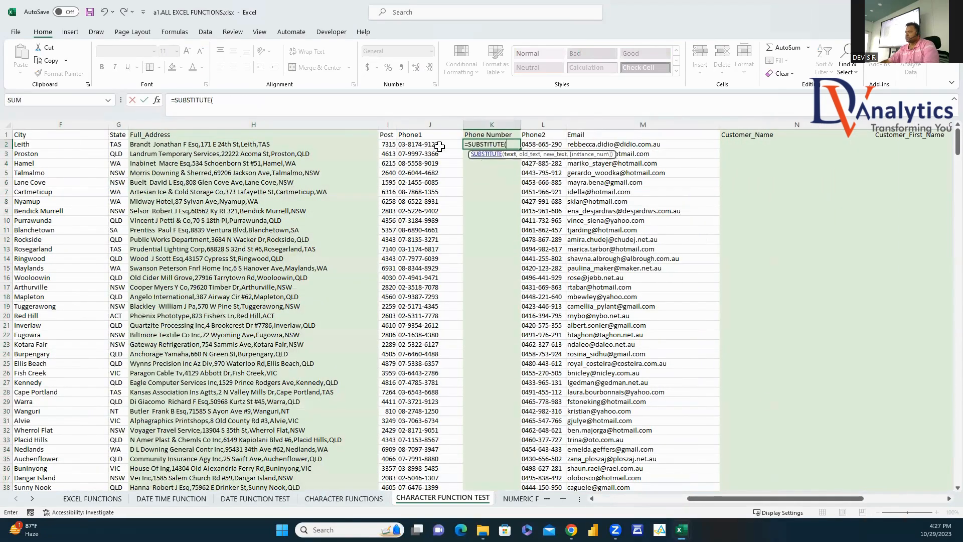
click(444, 146)
text(,"-",)
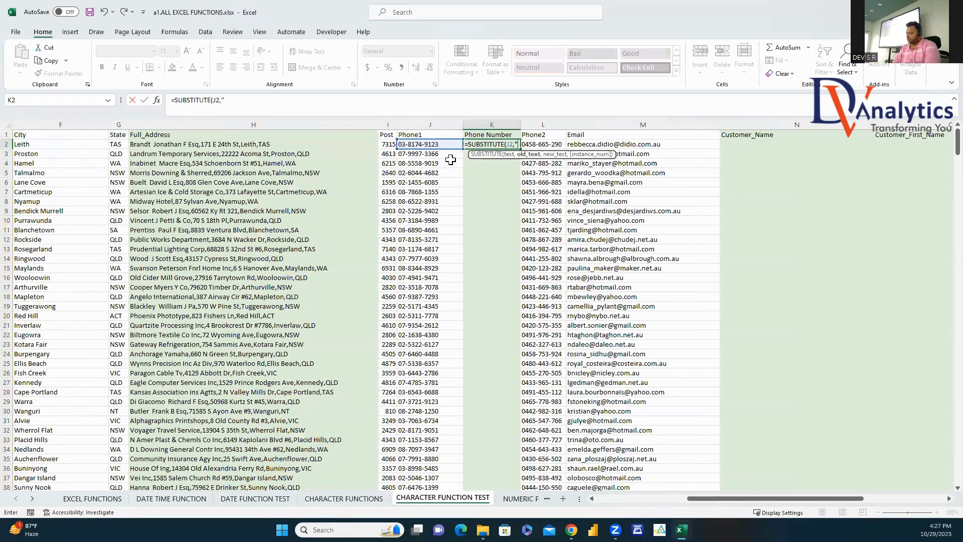
text("")
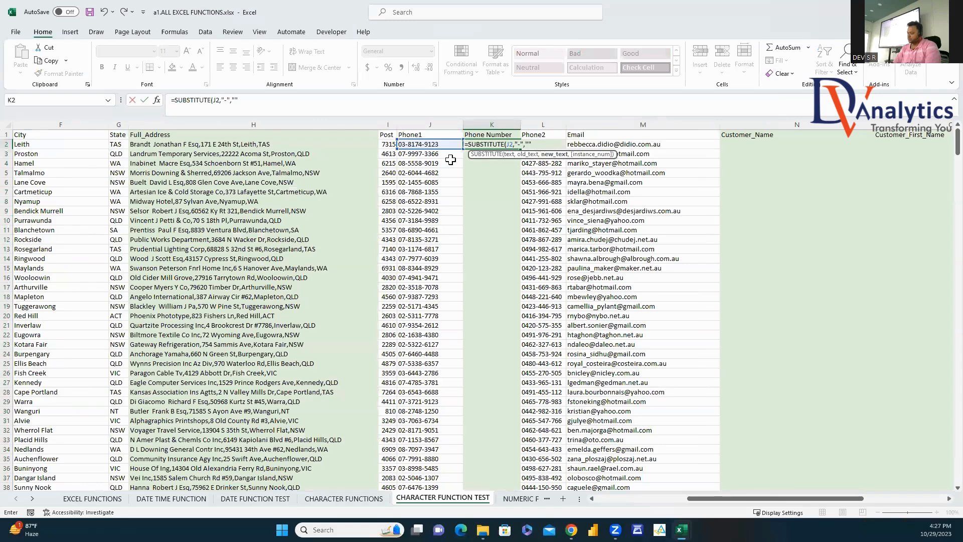
text())
key(Return)
click(510, 144)
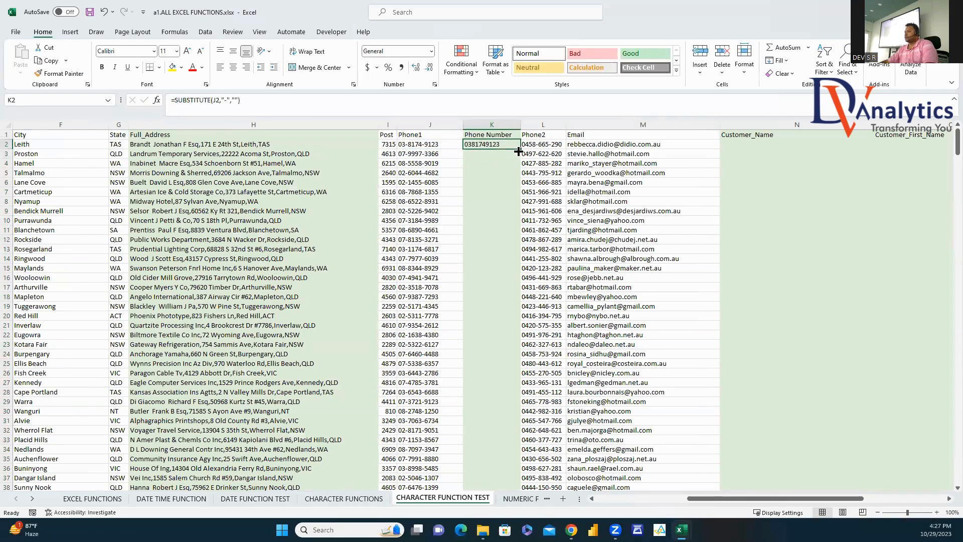
double_click(518, 151)
scroll(940, 501, right, 3)
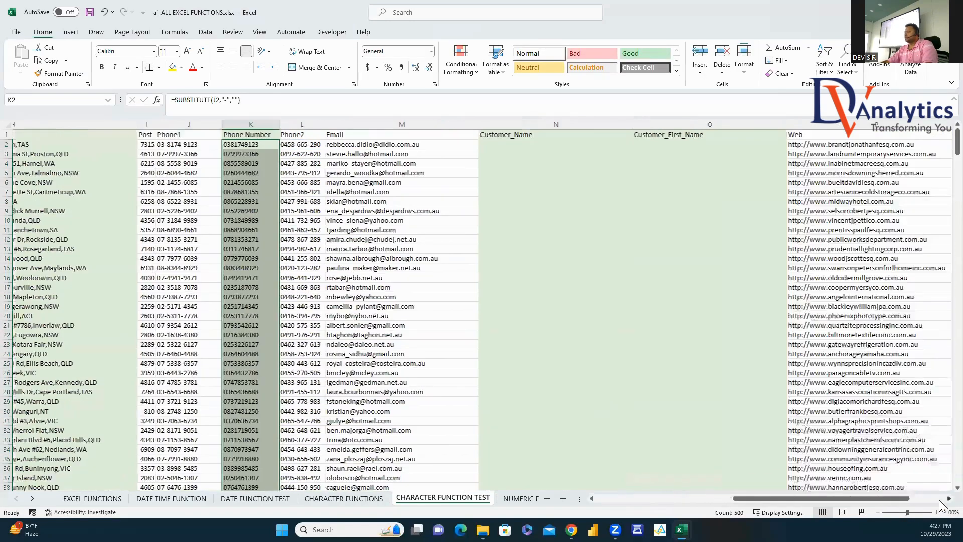
scroll(940, 506, right, 2)
click(372, 146)
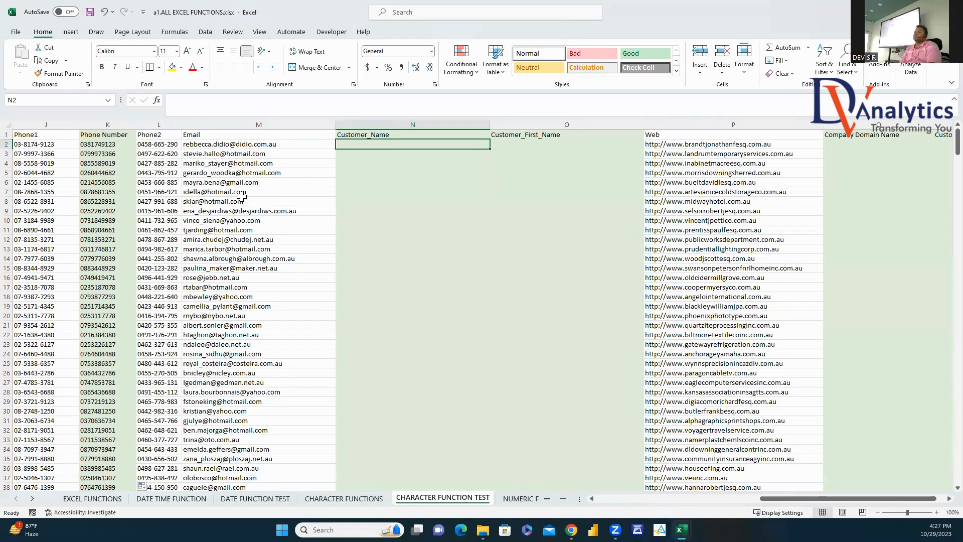
Step: Rename O1 to 'dOMAIN Name' and fill Customer_Name with =MID(M2,1,FIND("@",M2)-1)
click(536, 135)
text(dOMAI)
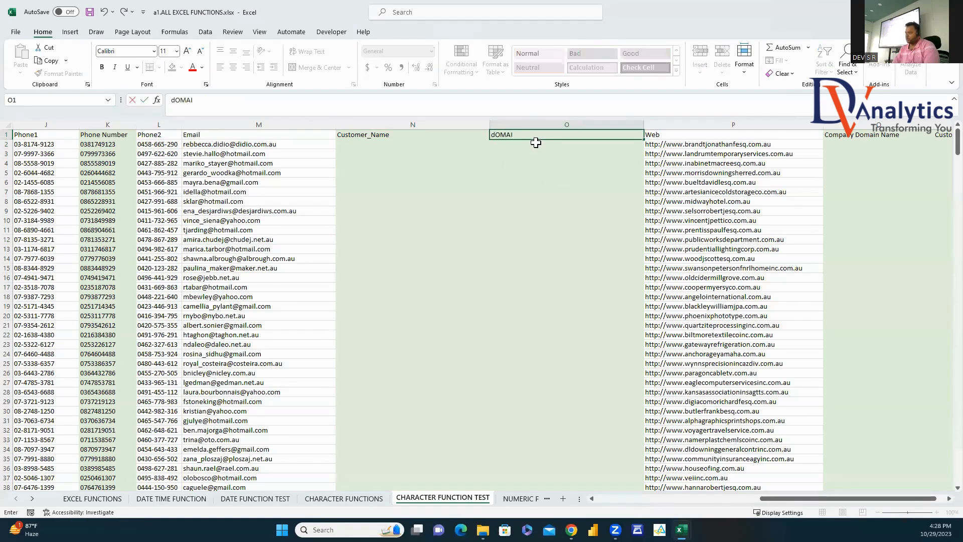
text(N Name)
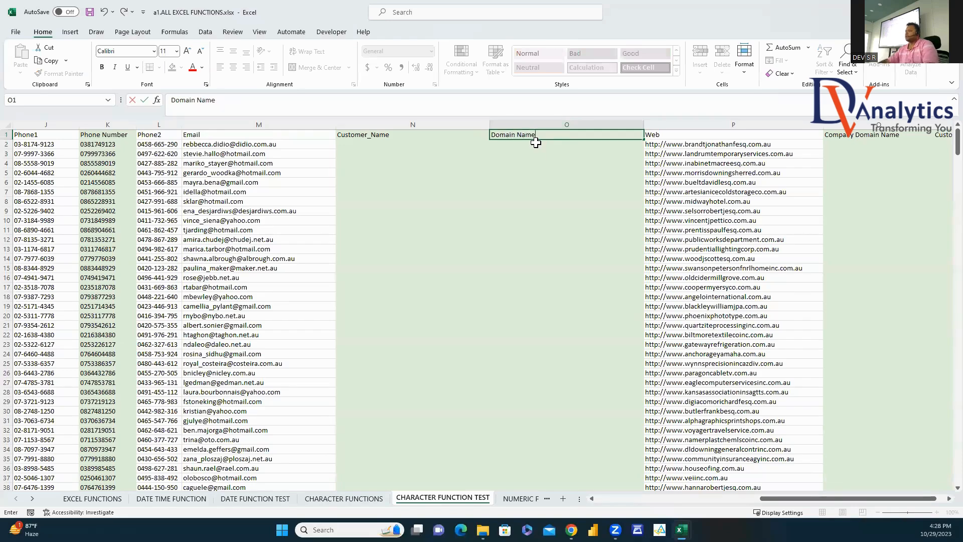
click(396, 144)
text(=)
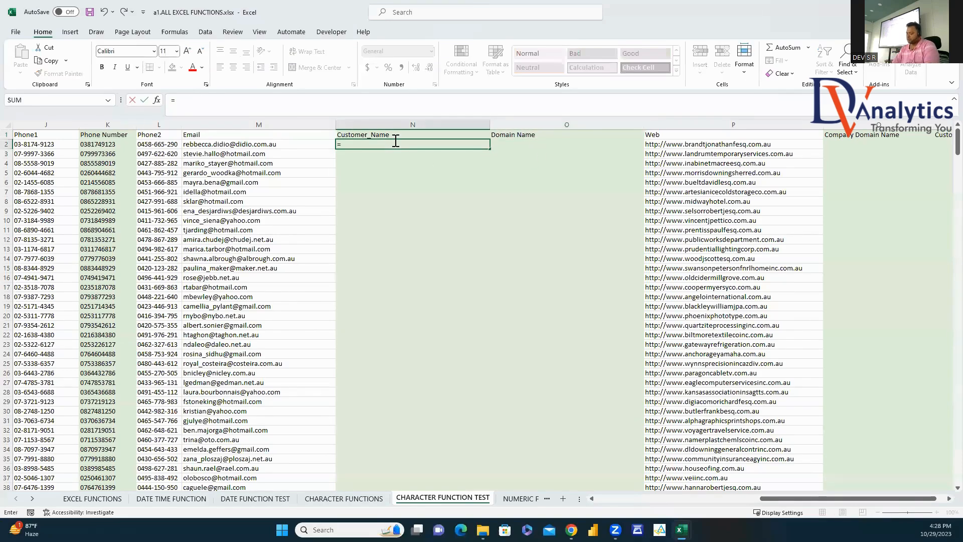
text(mid()
click(264, 145)
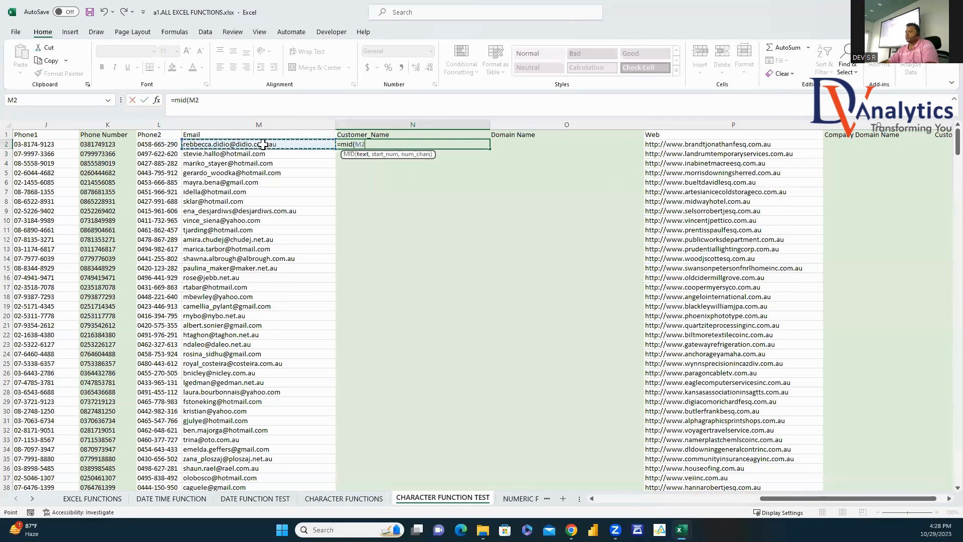
text(,1,)
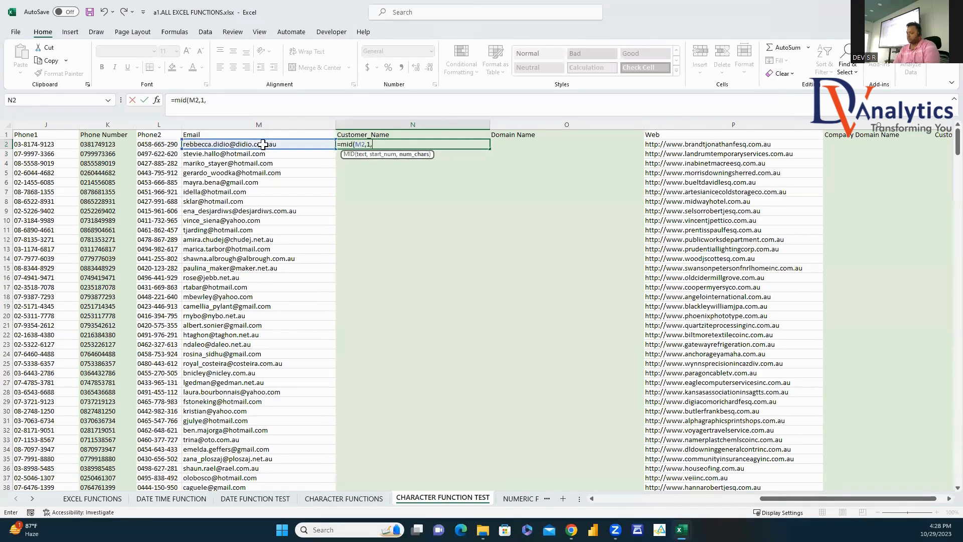
text(find()
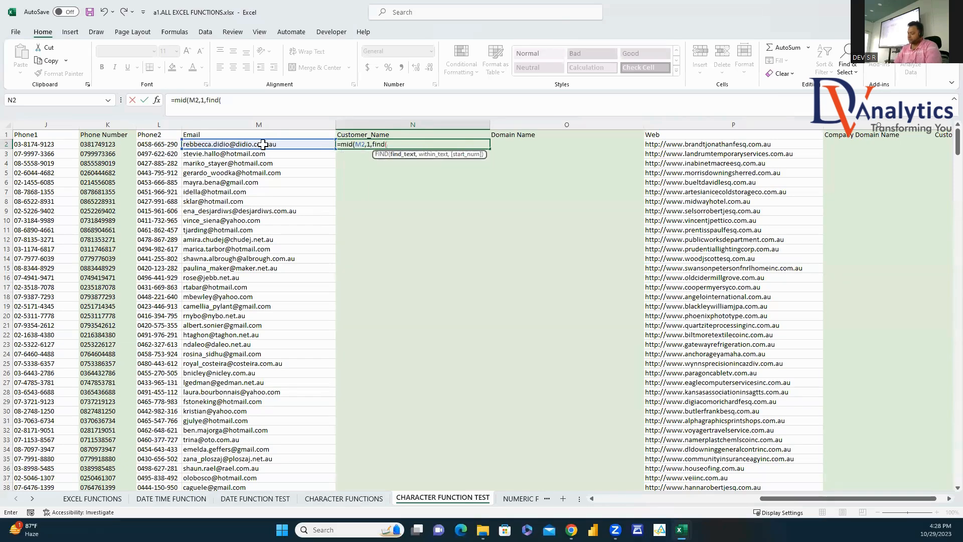
text("@",)
click(252, 144)
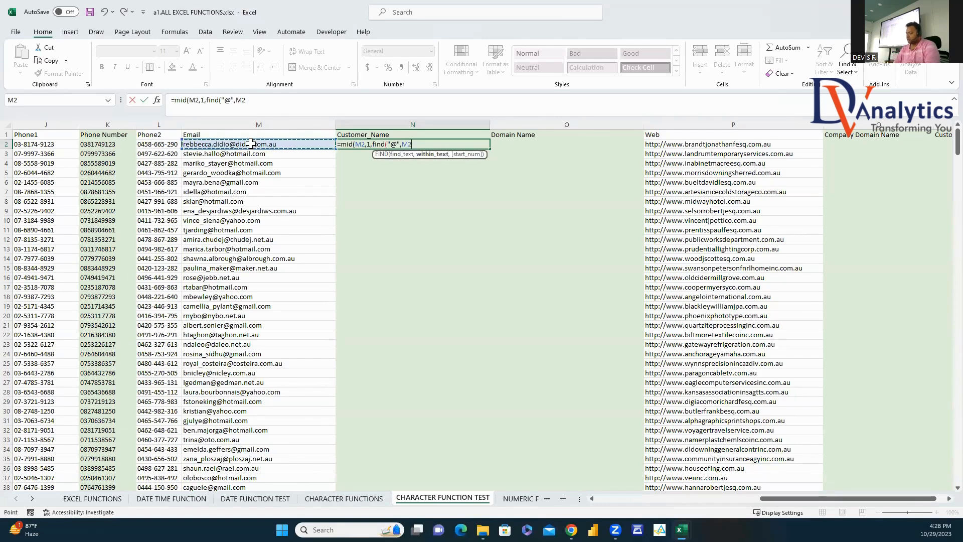
text()-1)
key(Return)
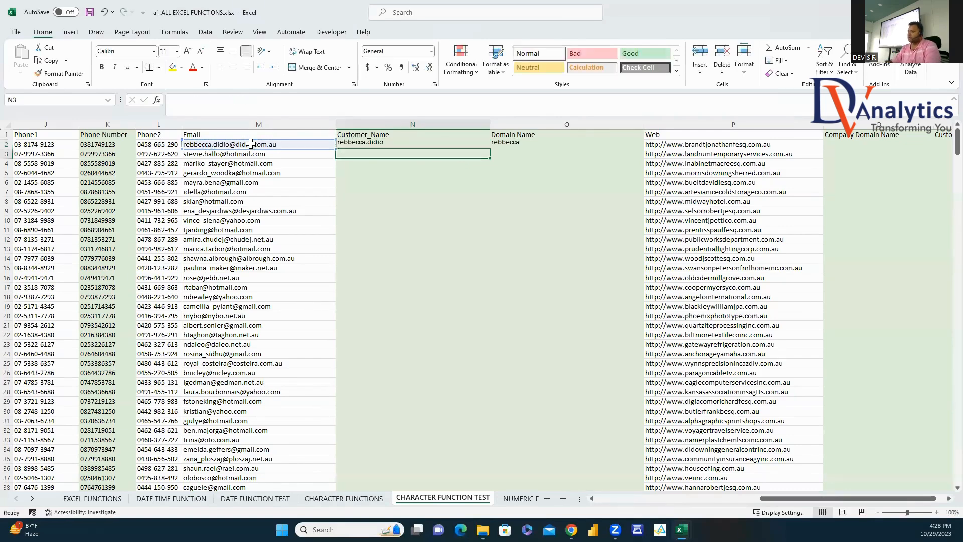
click(481, 146)
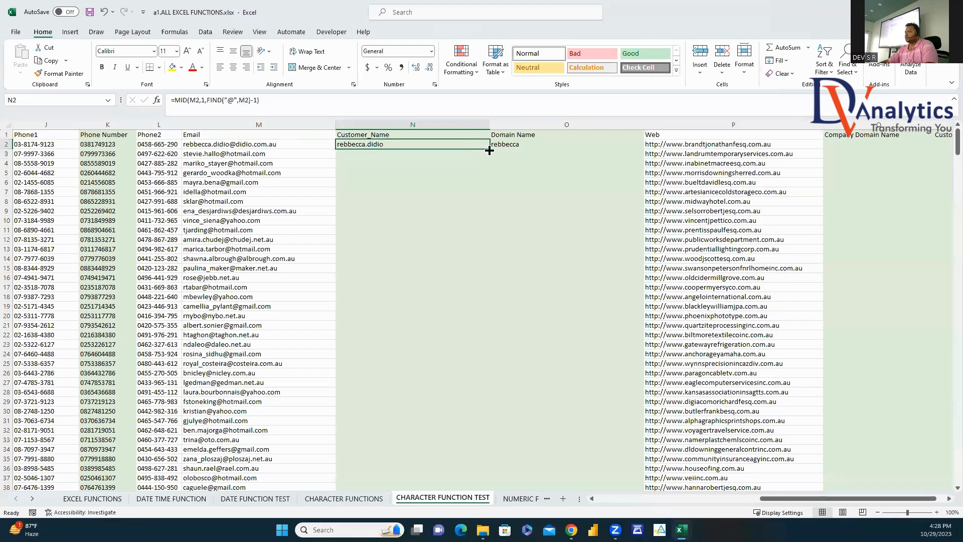
double_click(486, 150)
Step: Clear all old entries from the Domain Name column
click(510, 144)
key(ctrl+shift+Down)
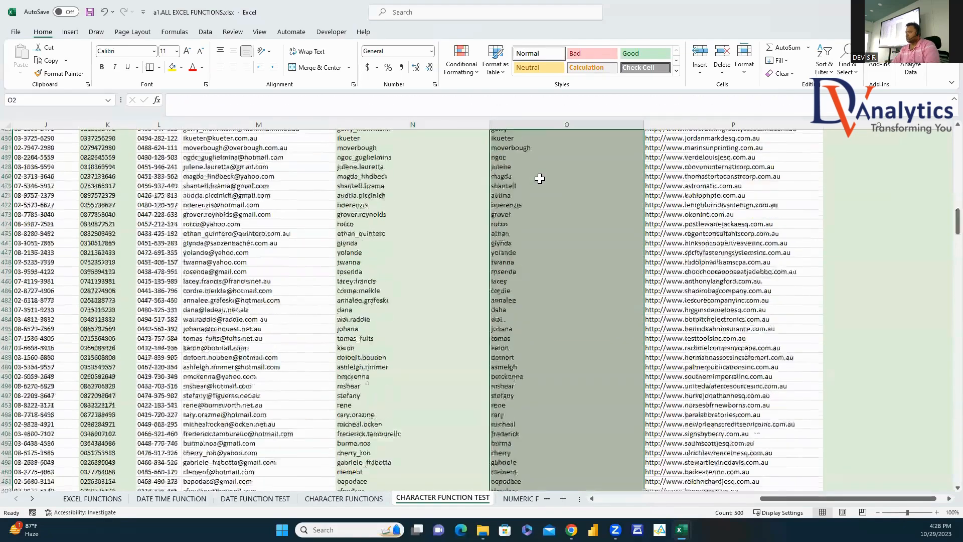
key(Delete)
click(508, 144)
Step: Enter =MID(M2,FIND("@",M2)+1,30) in O2 and fill the email domains down the column
text(=mid()
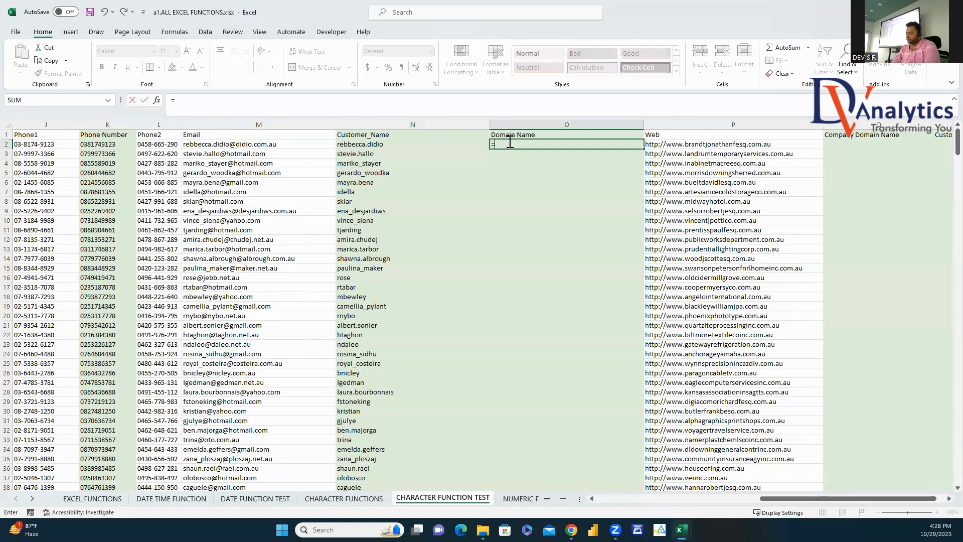
click(270, 145)
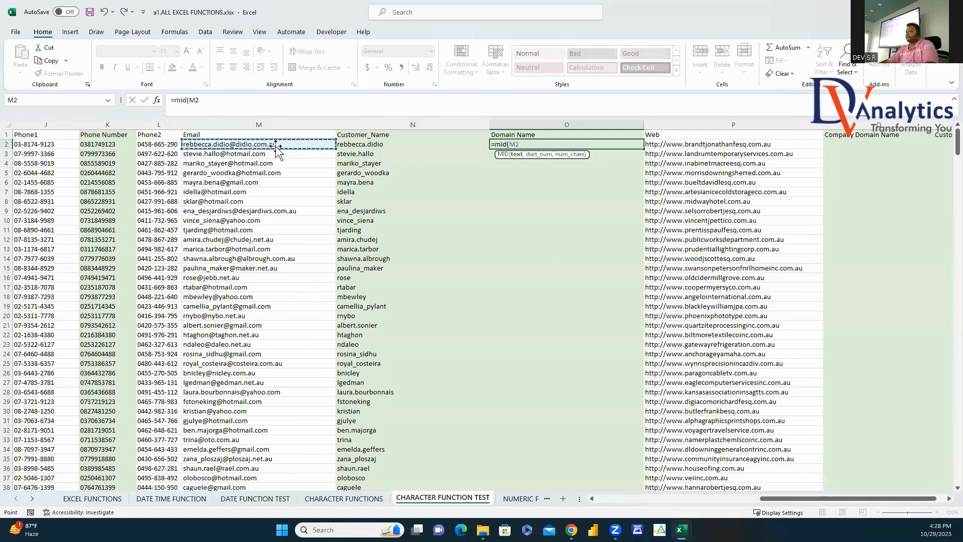
text(,)
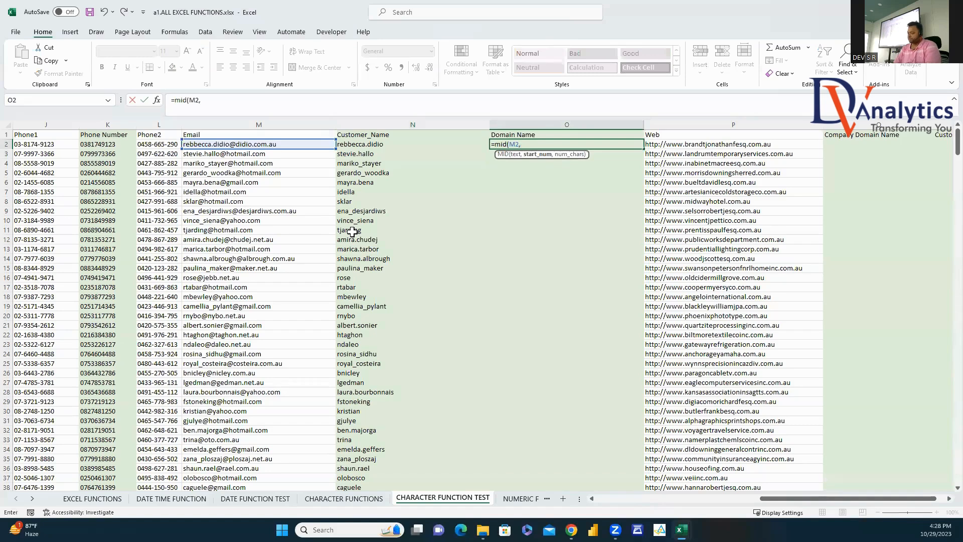
text(find("@",)
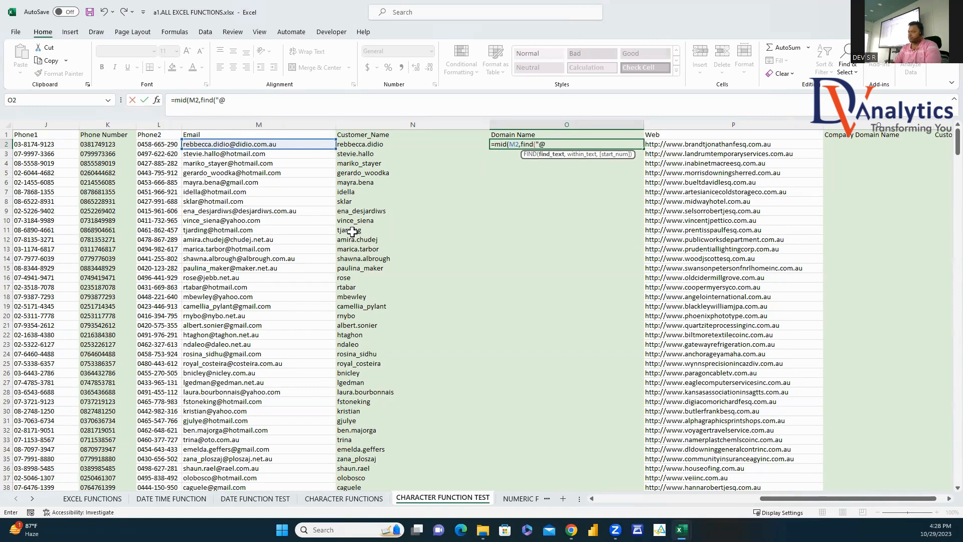
click(259, 143)
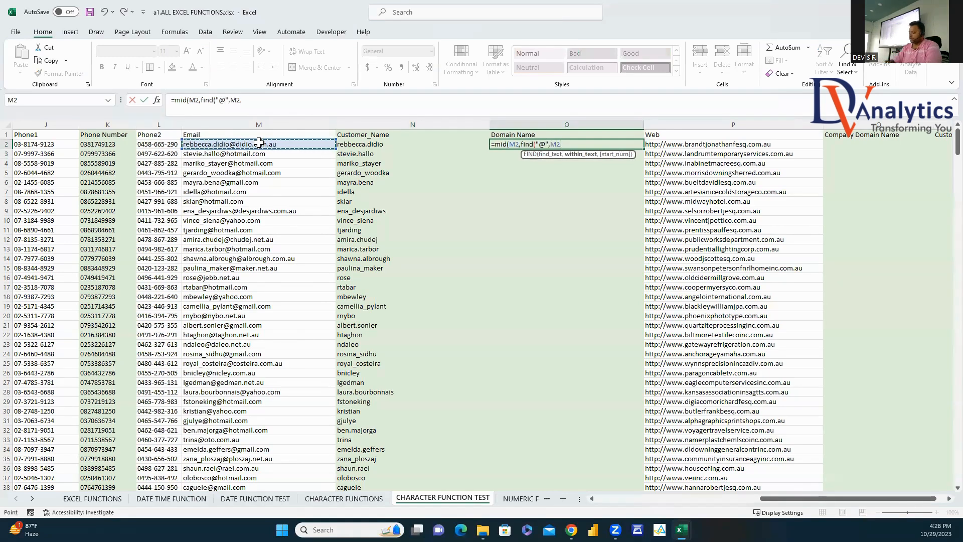
text()+1,30)
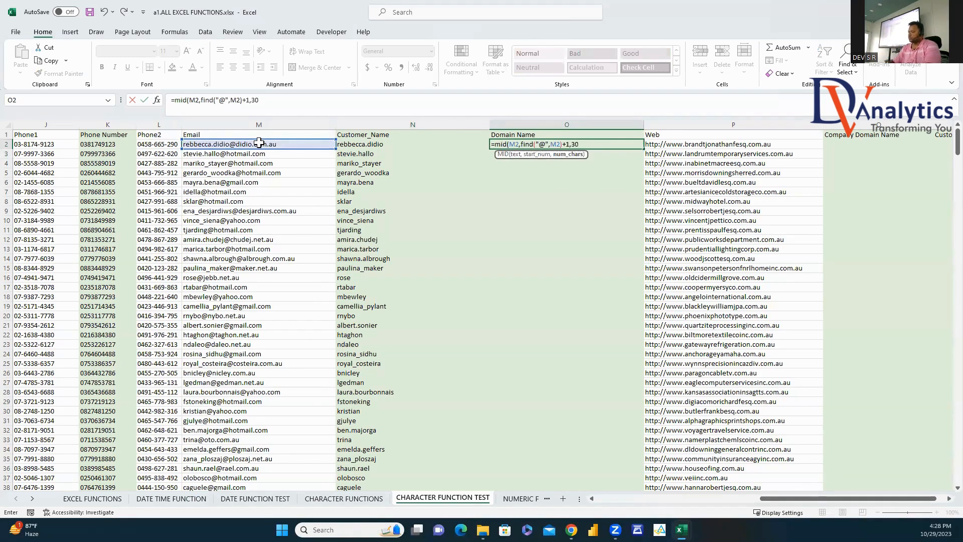
key(Return)
click(523, 144)
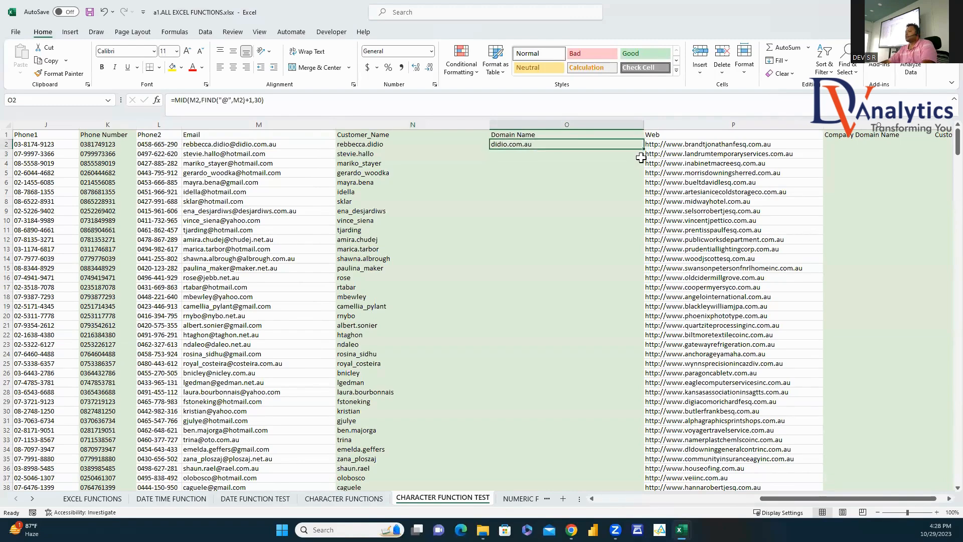
double_click(644, 149)
scroll(941, 501, right, 5)
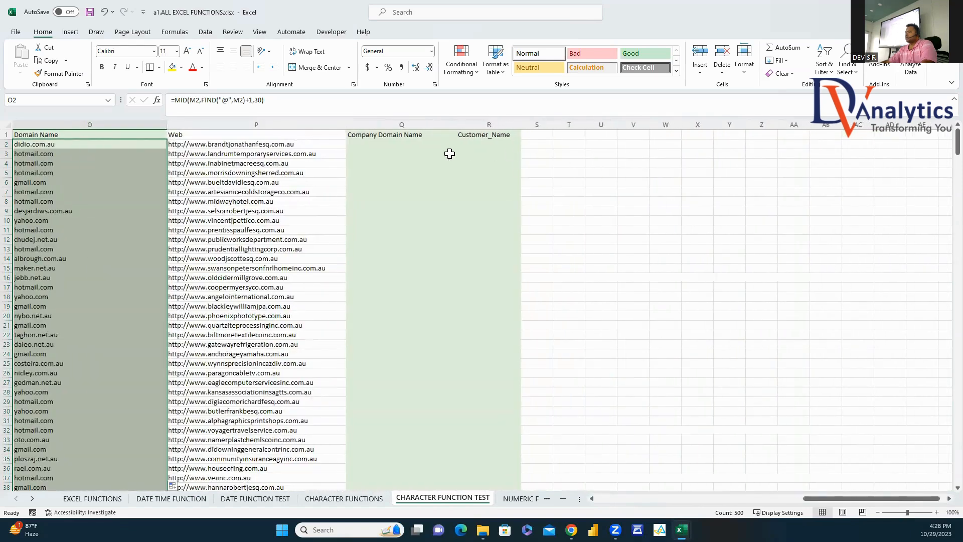
click(409, 144)
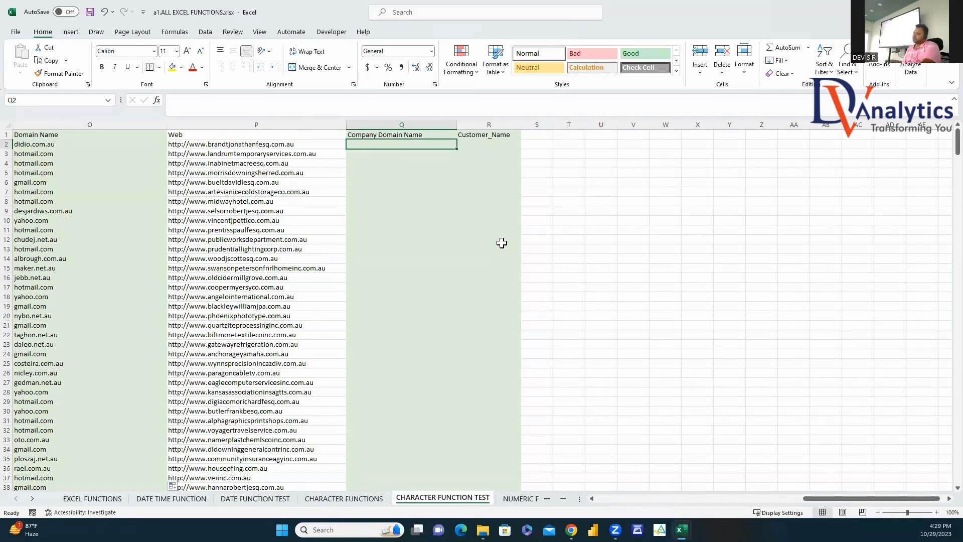
text(=)
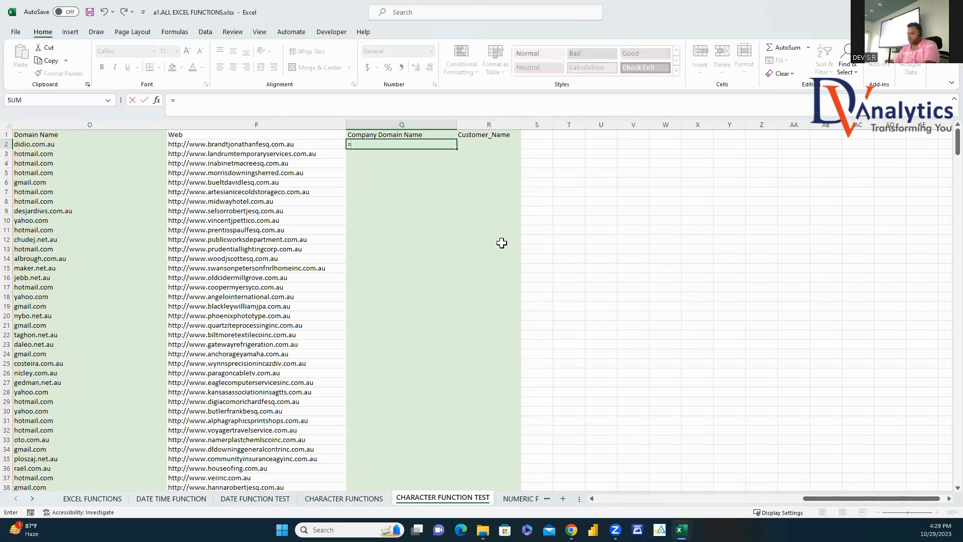
text(mid()
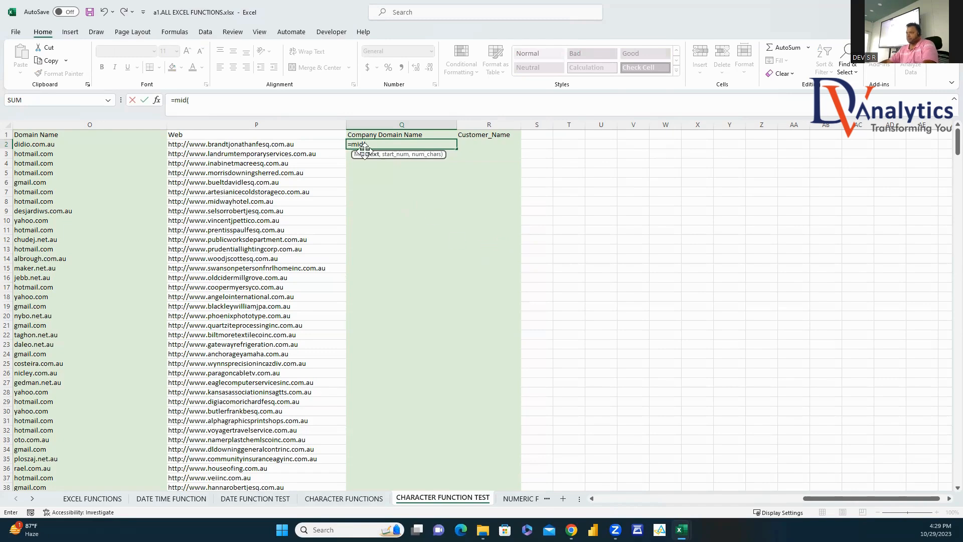
key(BackSpace)
key(BackSpace)
key(BackSpace)
key(BackSpace)
key(BackSpace)
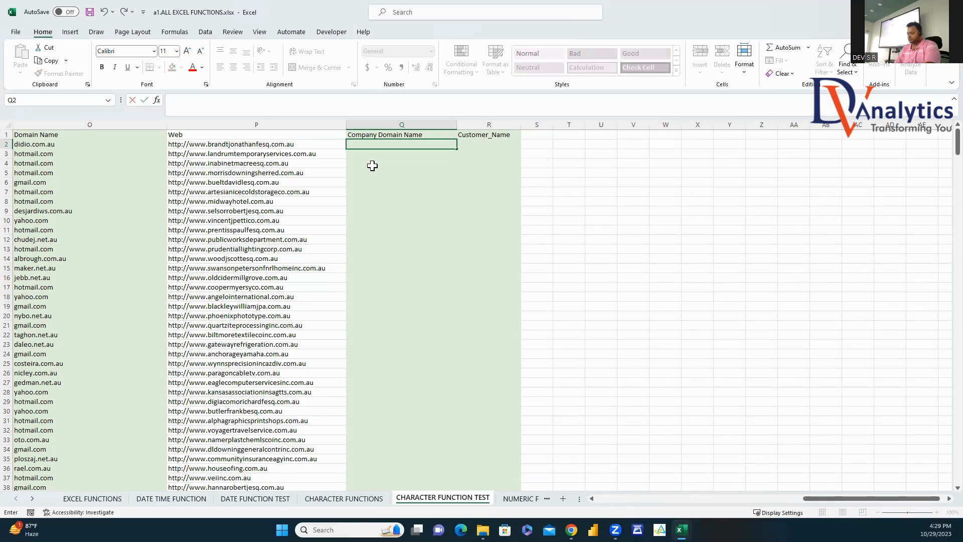
text(=right)
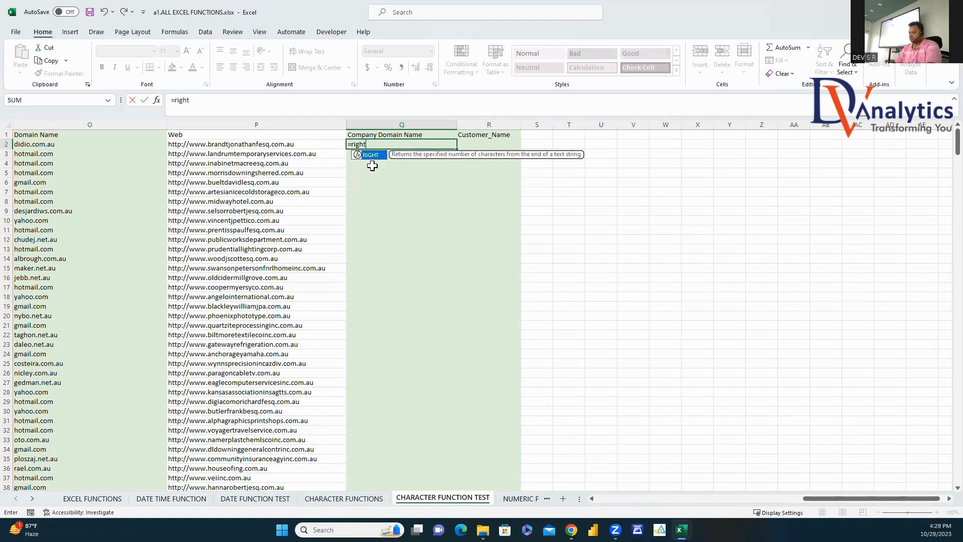
text(()
click(279, 144)
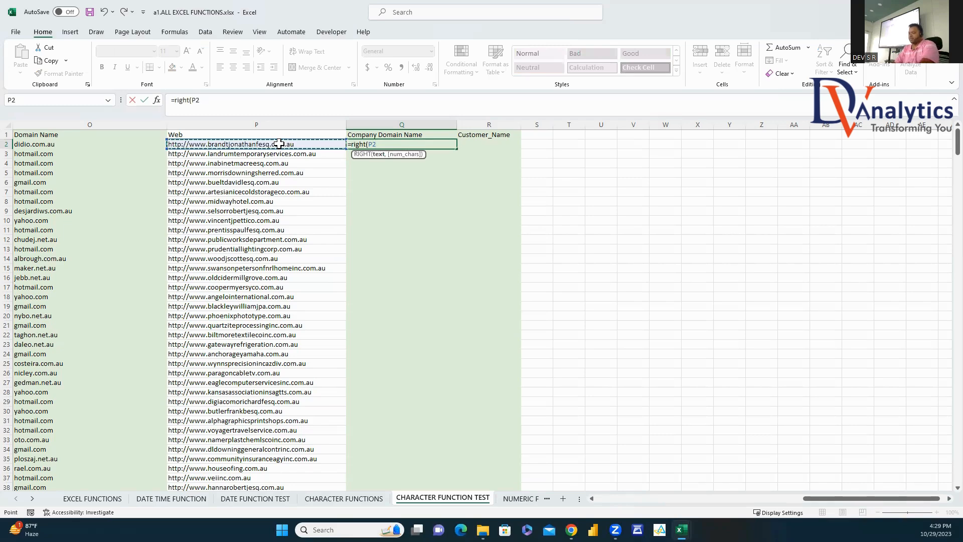
key(Escape)
text(=)
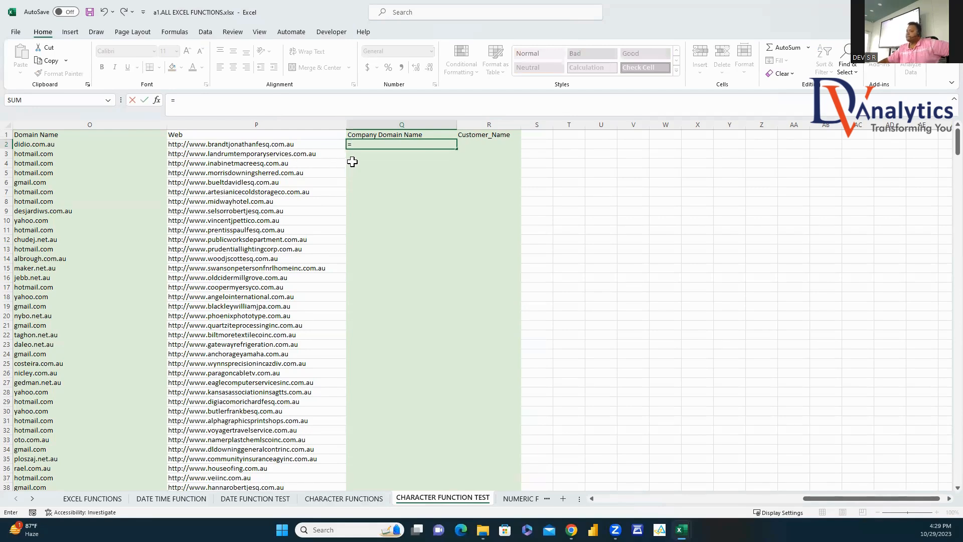
Step: Start a nested MID formula in Q2 on P2, using FIND(".",P2) to locate the dots
text(mid()
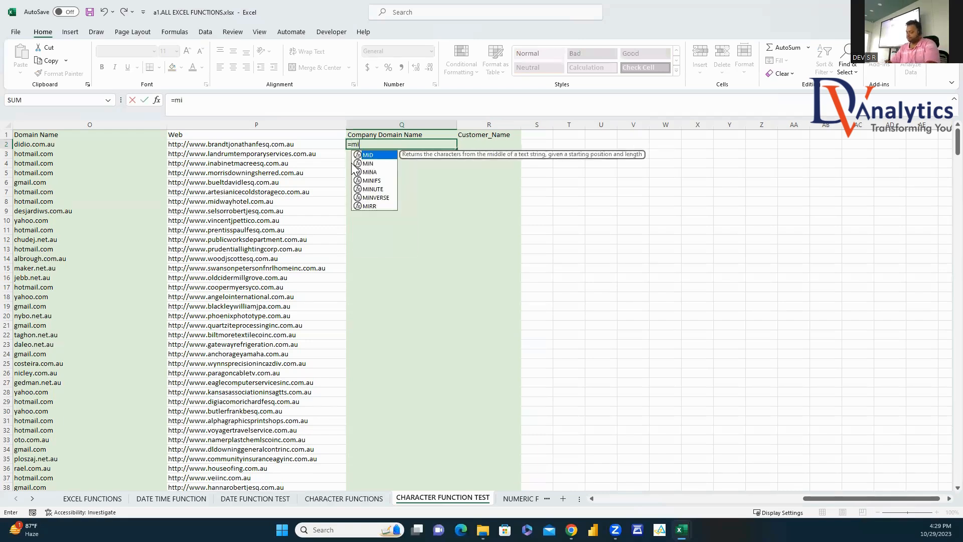
click(271, 144)
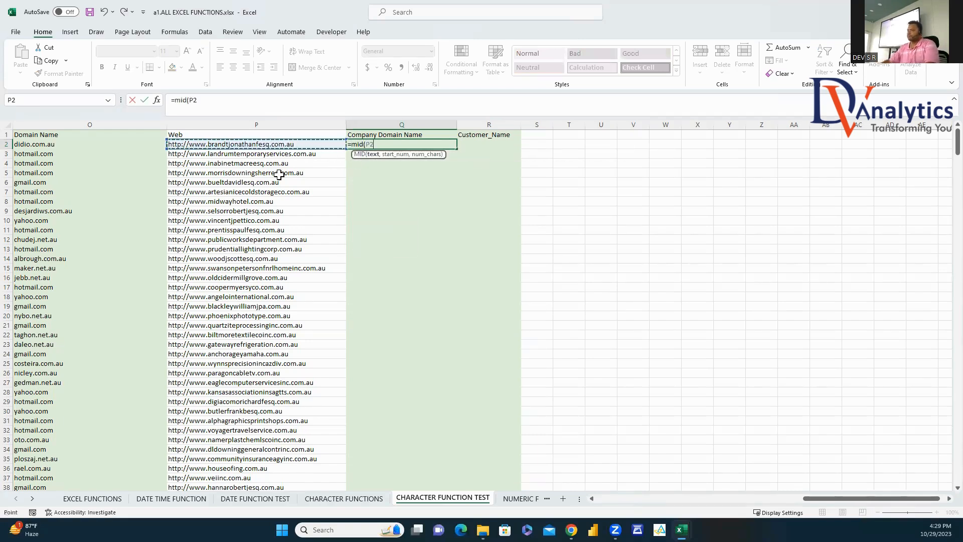
text(,)
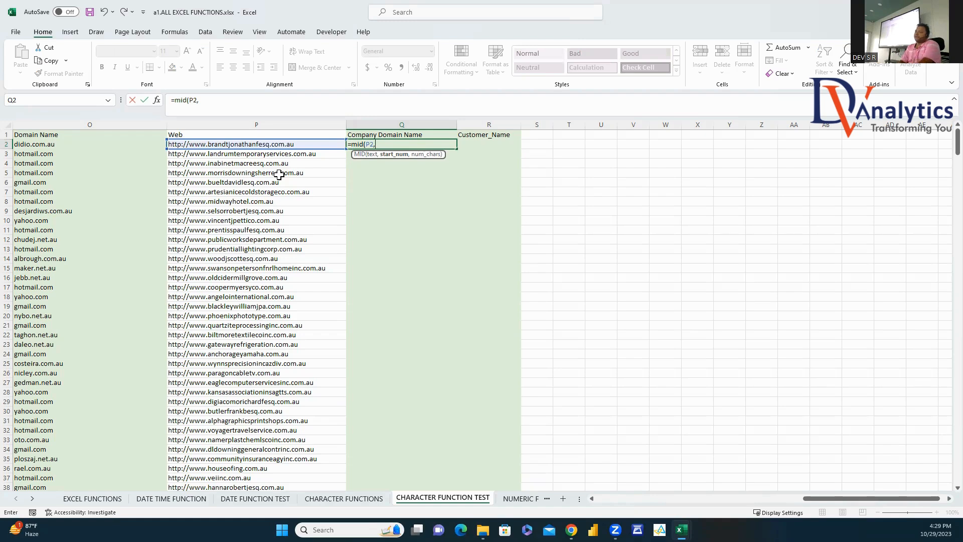
text(find(".)
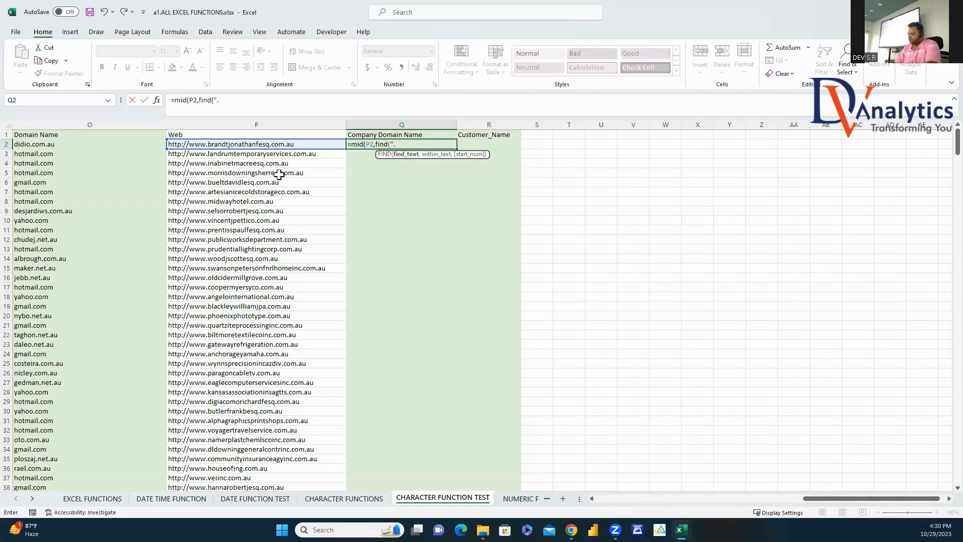
text(",)
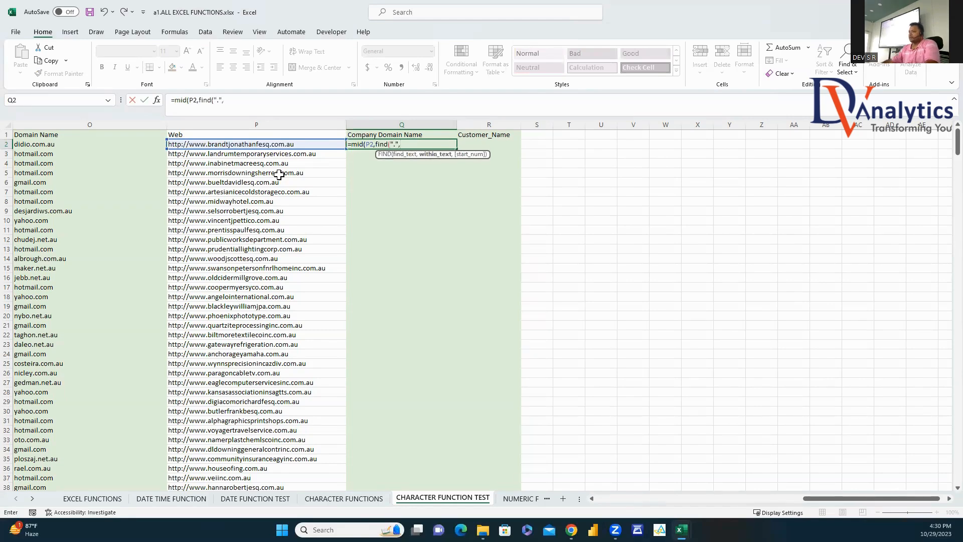
click(260, 150)
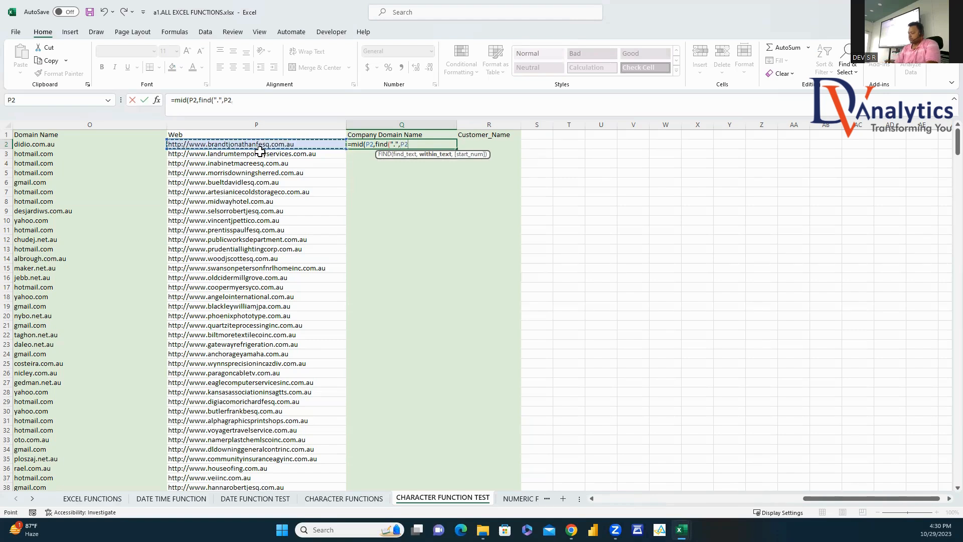
text()+1)
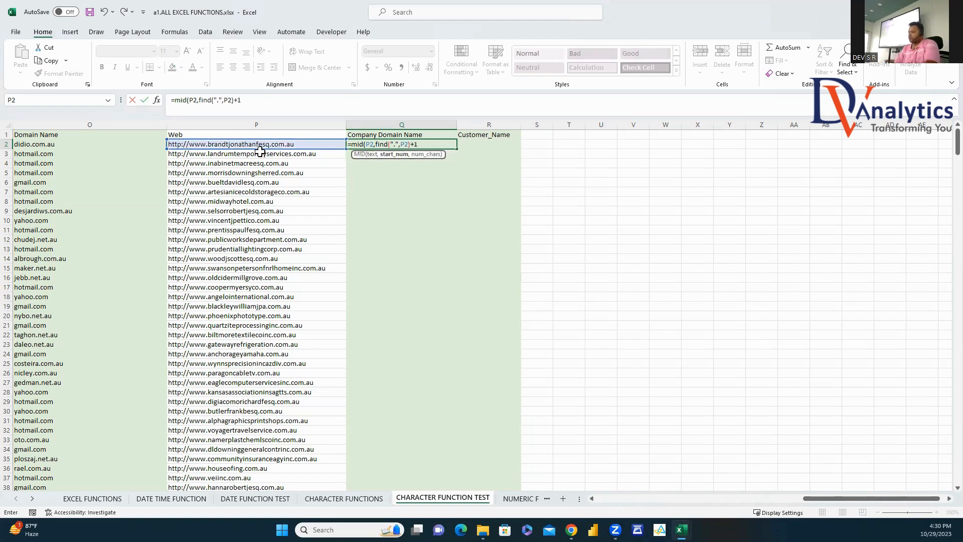
text(,)
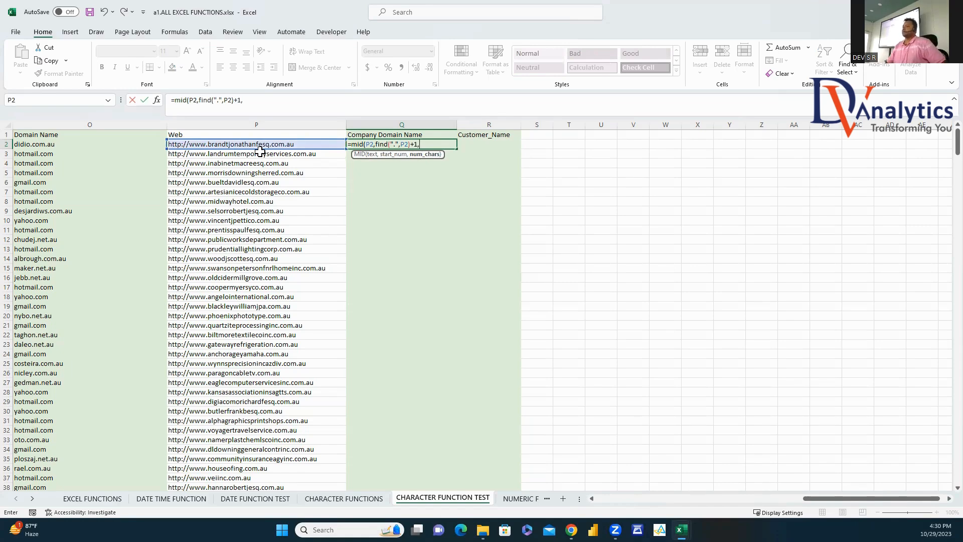
text(f)
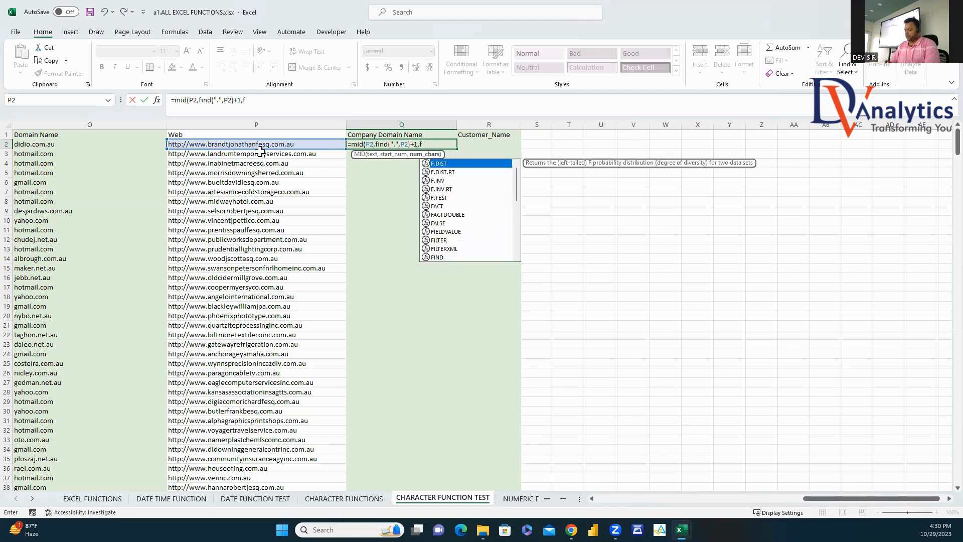
text(ins()
key(BackSpace)
key(BackSpace)
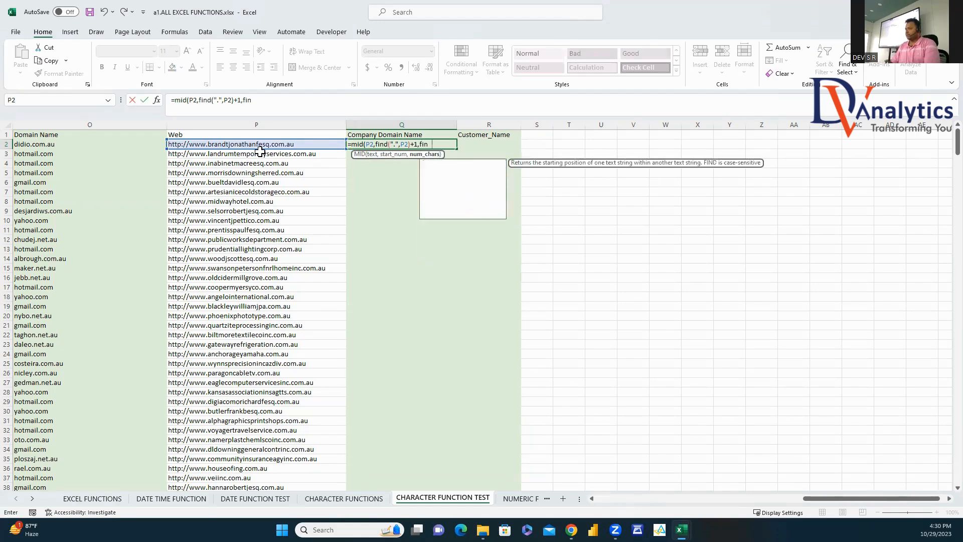
text(d(".)
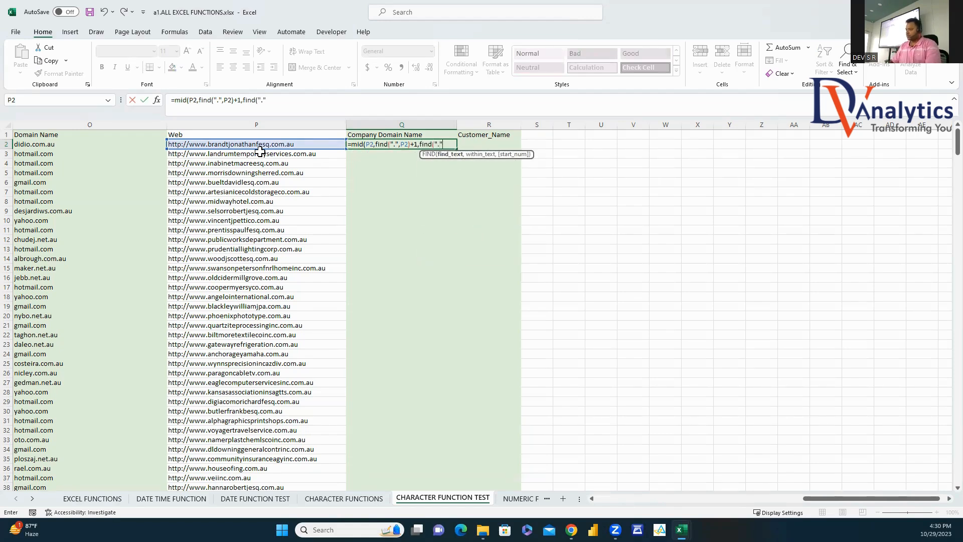
text(",)
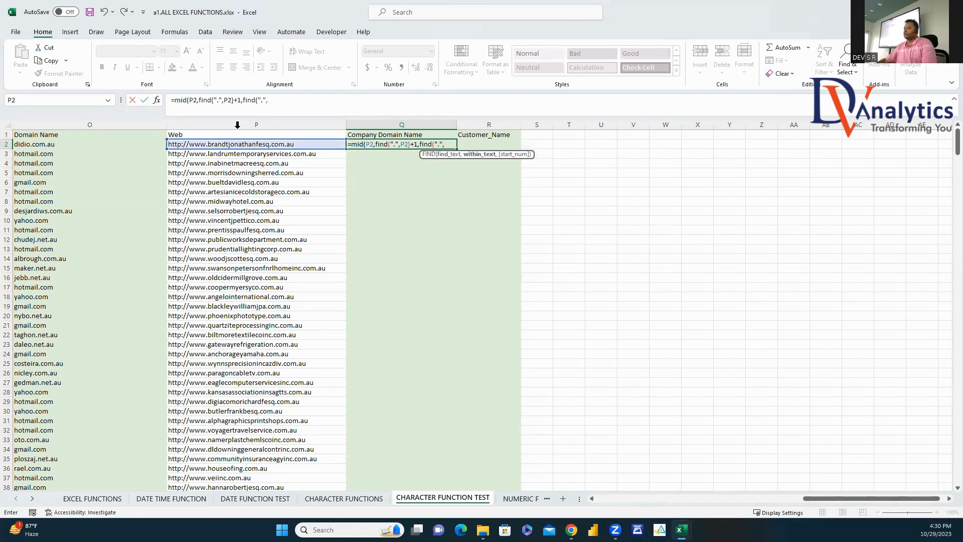
click(262, 144)
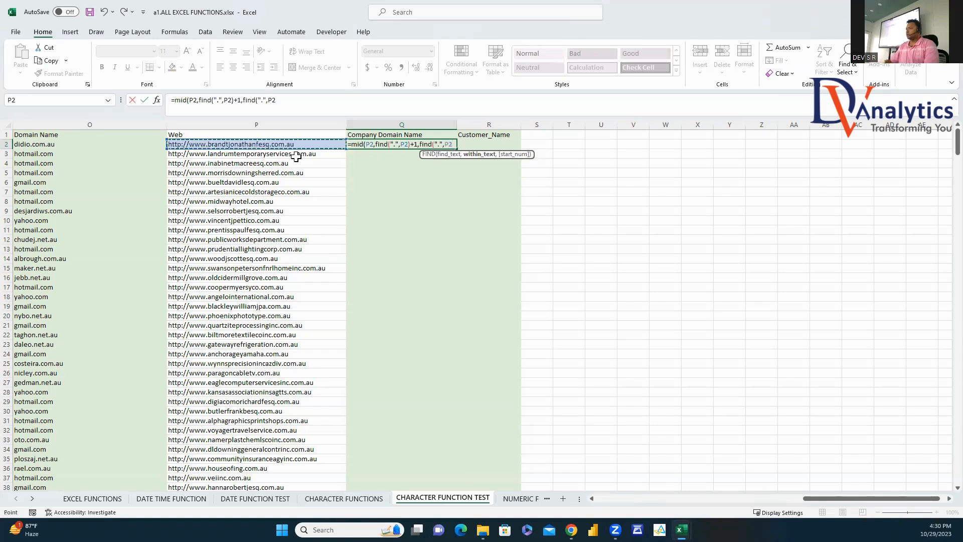
text(,)
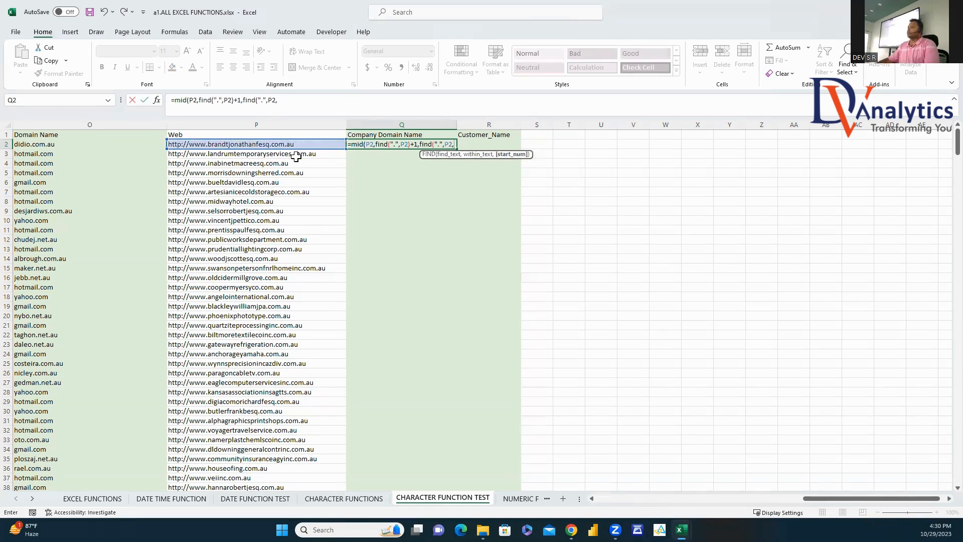
Step: Reuse the copied FIND expression to finish the nested formula's length part
drag(418, 145, 375, 145)
key(ctrl+c)
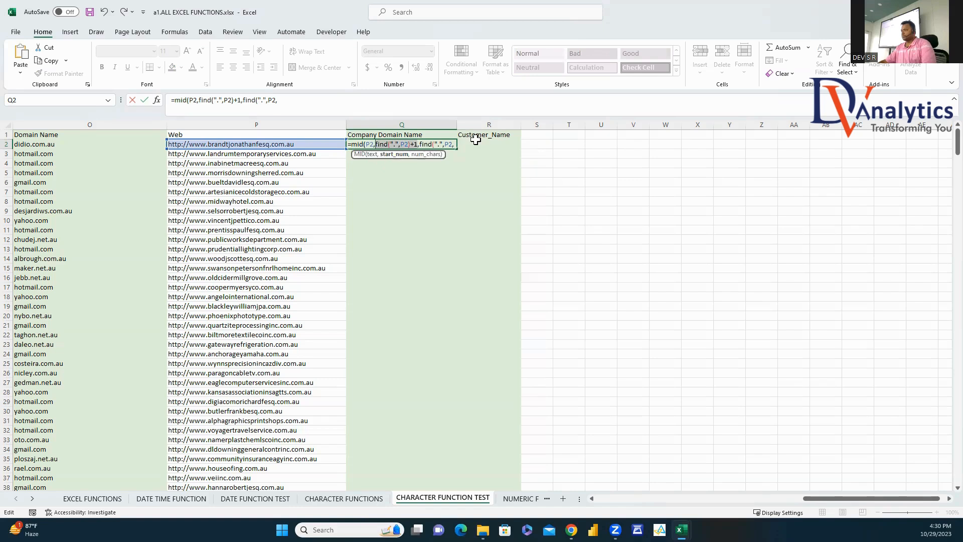
click(456, 144)
key(ctrl+v)
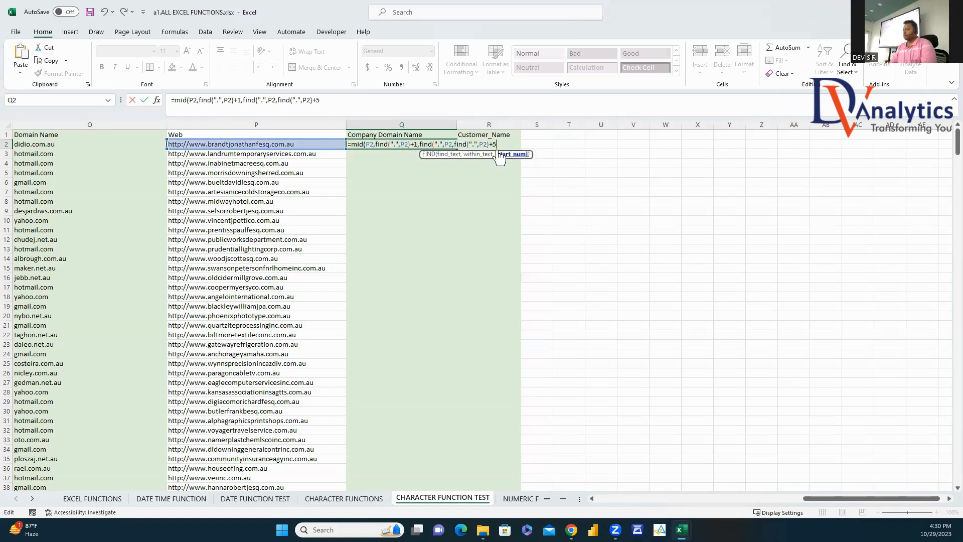
text())
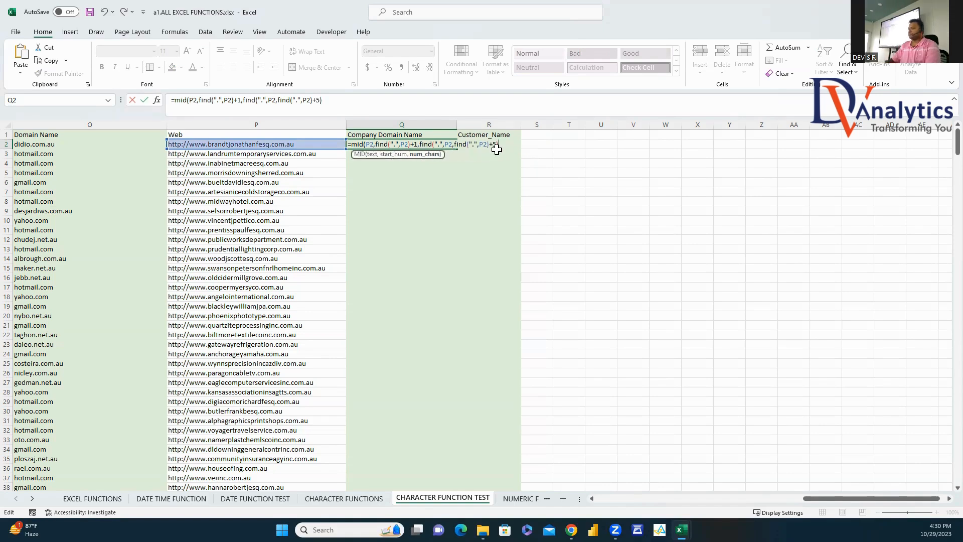
text())
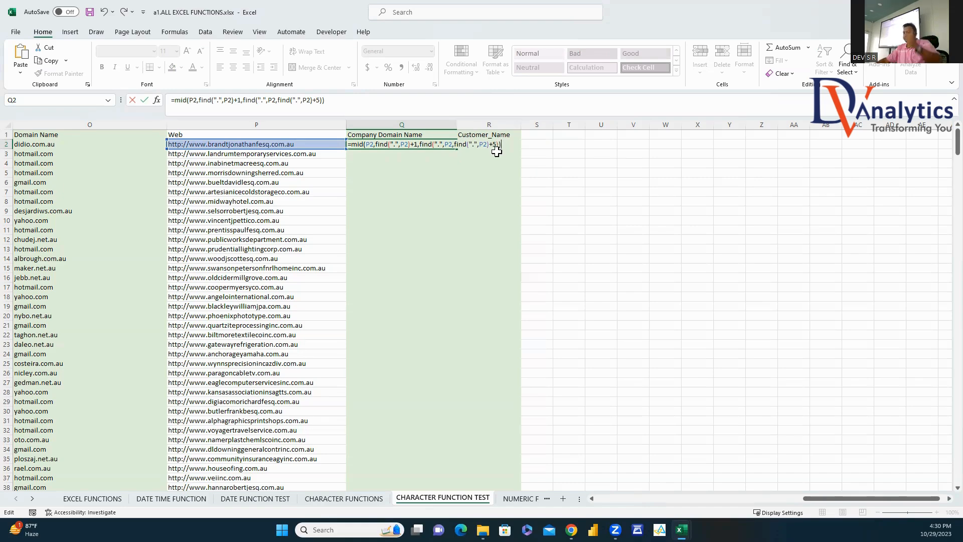
Step: Discard the Q2 formula and inspect the web address in P2
key(Escape)
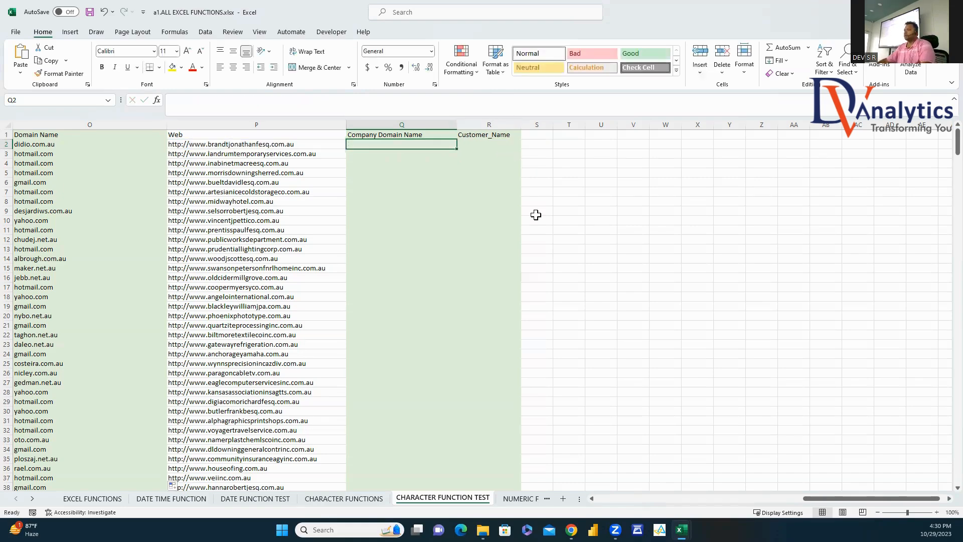
click(535, 214)
click(209, 144)
double_click(208, 144)
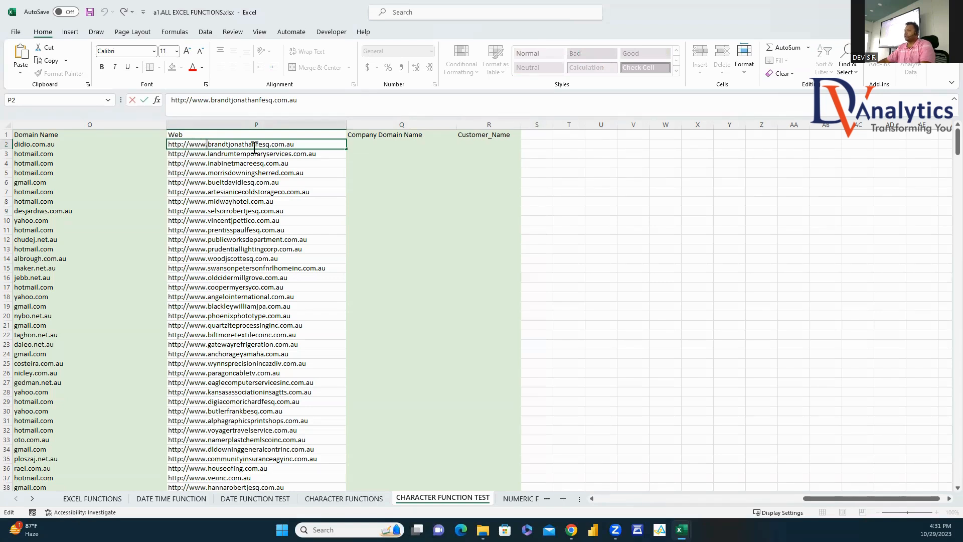
click(270, 144)
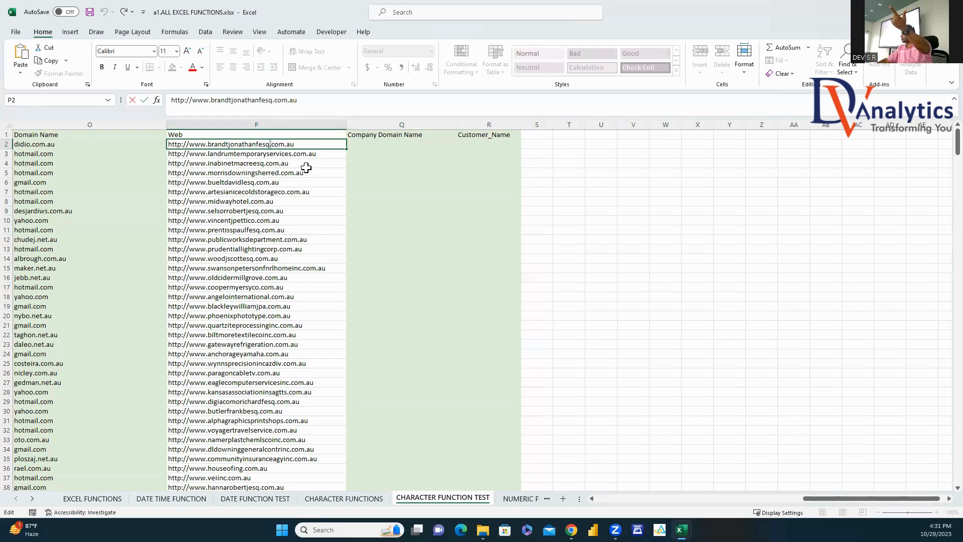
click(535, 143)
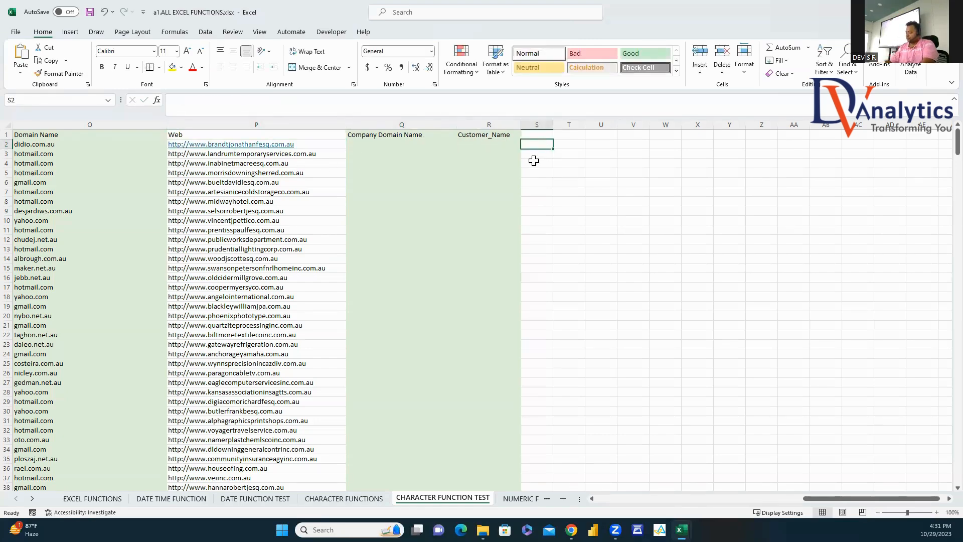
Step: In S2 enter =FIND(".",P2) and fill it down column S, giving 11
text(=find()
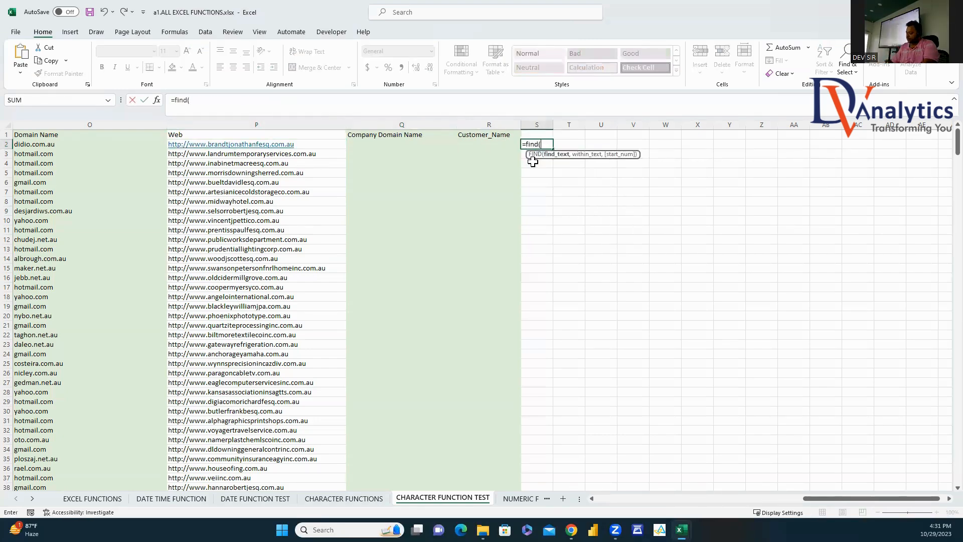
text(".",)
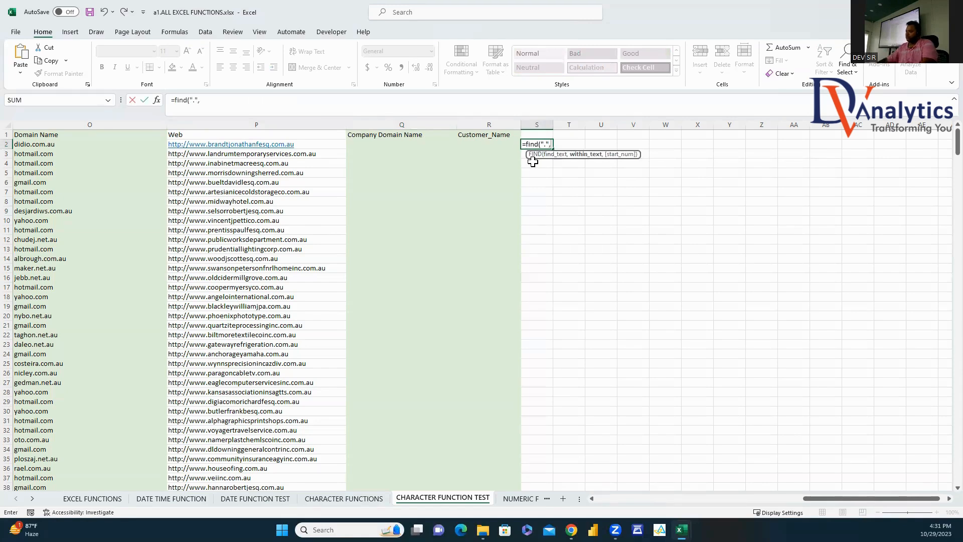
click(319, 146)
key(Return)
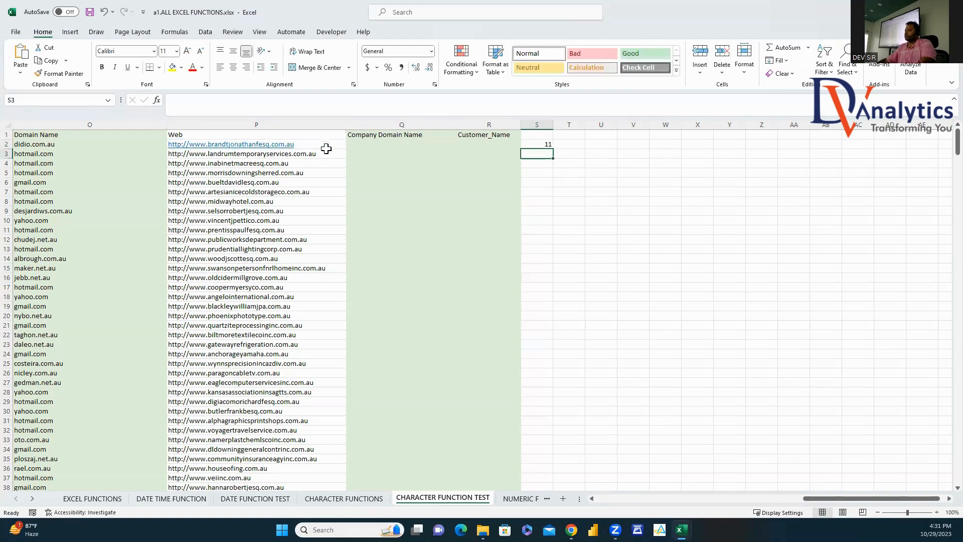
click(534, 147)
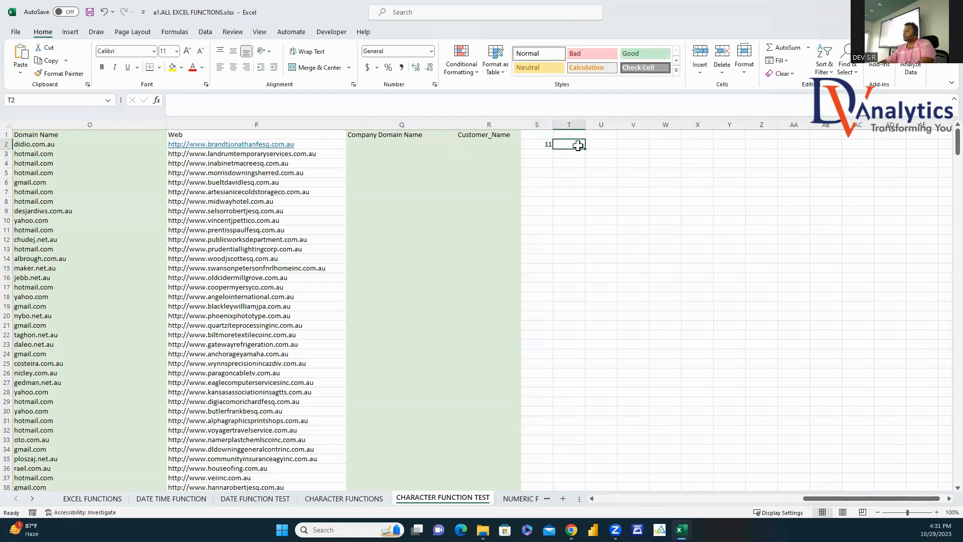
drag(552, 147, 560, 477)
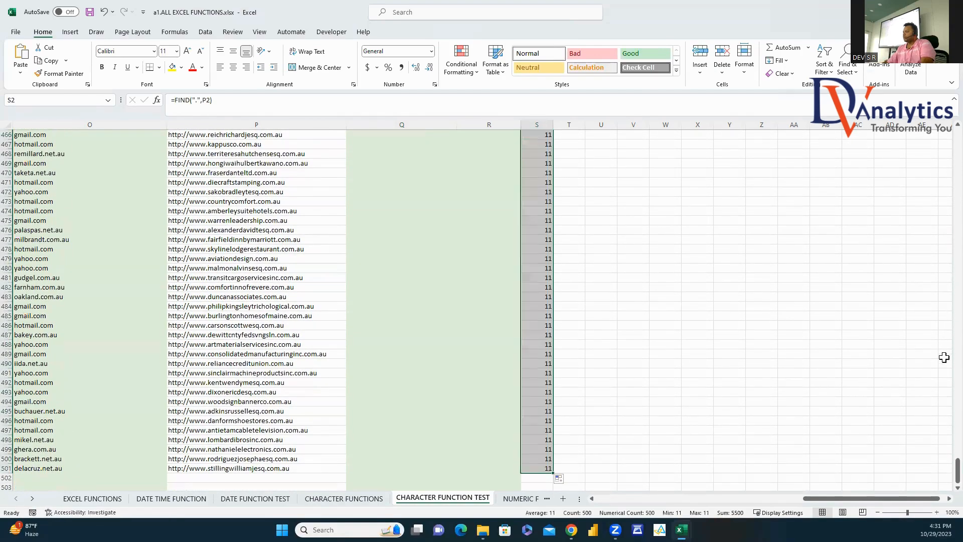
drag(956, 471, 943, 136)
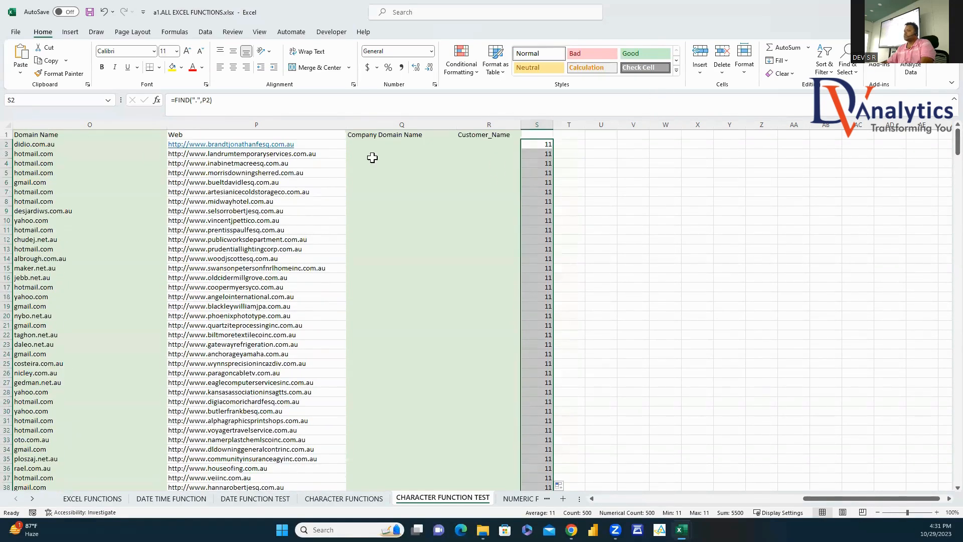
Step: In T2 enter =FIND(".",P2,S2+1) and fill it down for each second dot (30, 36, 28…)
click(572, 145)
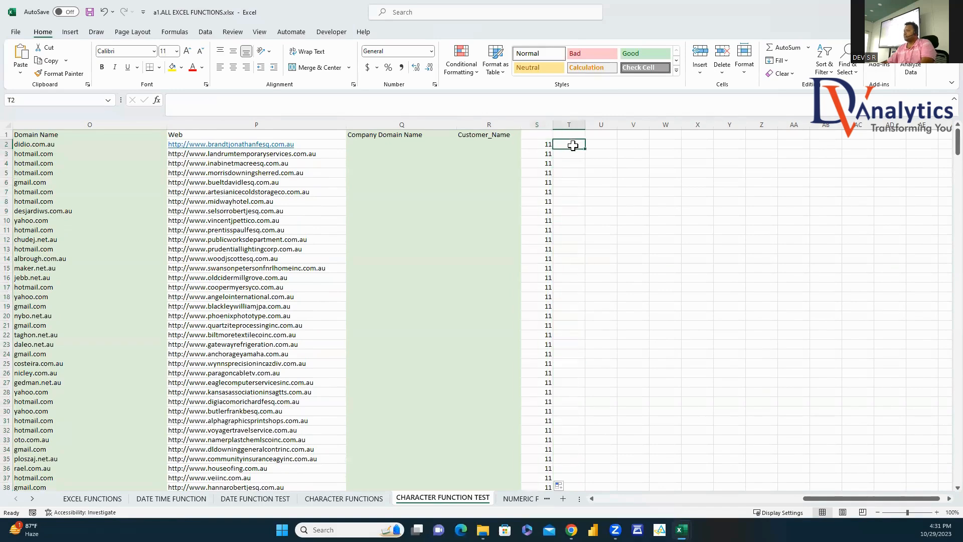
text(=find()
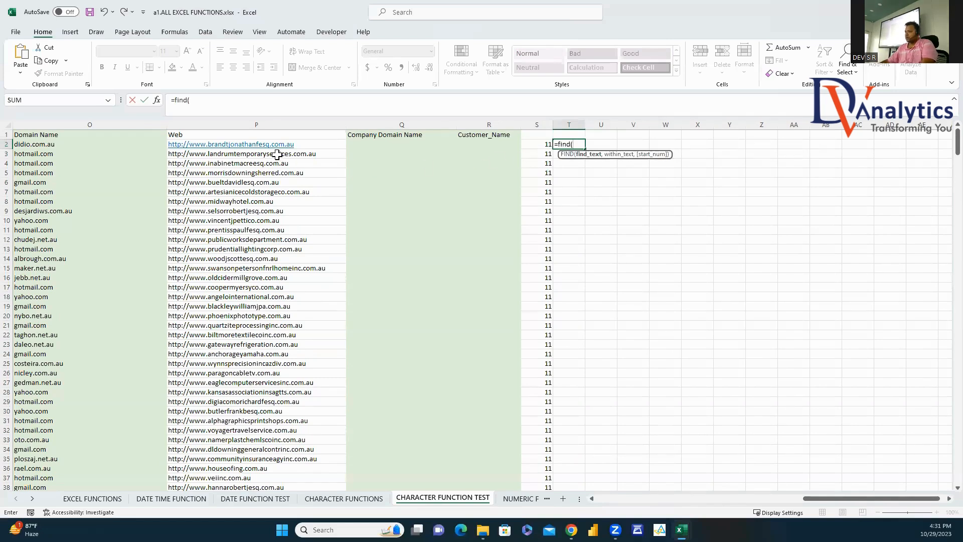
text(".",)
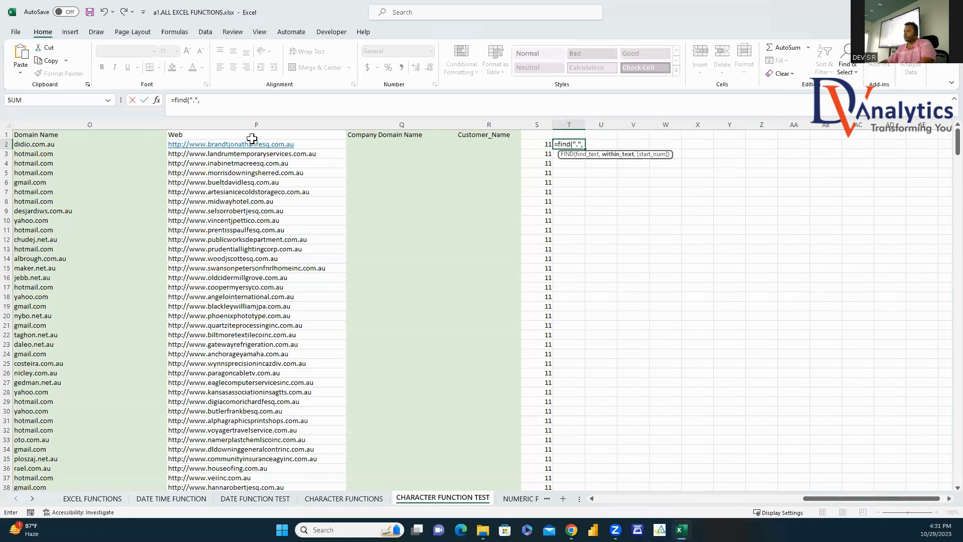
click(283, 143)
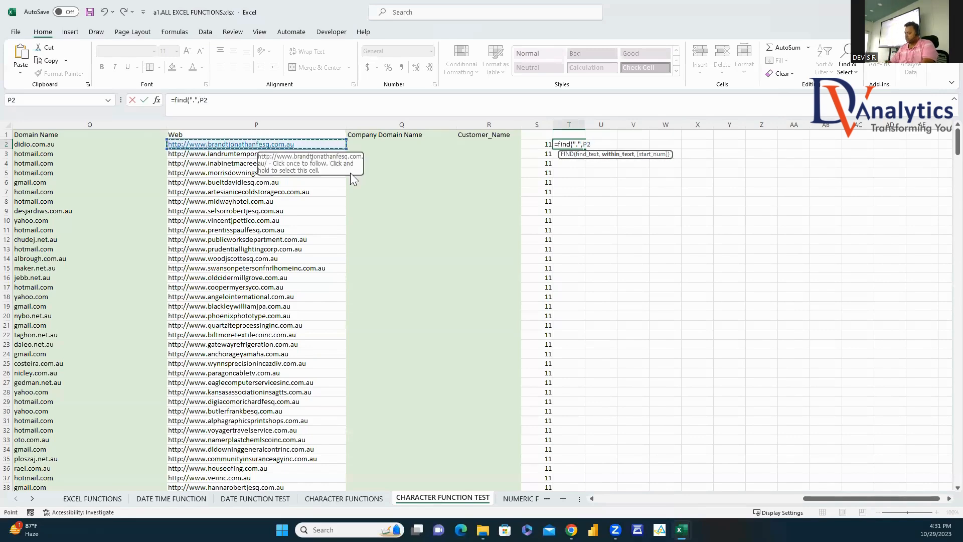
text(,)
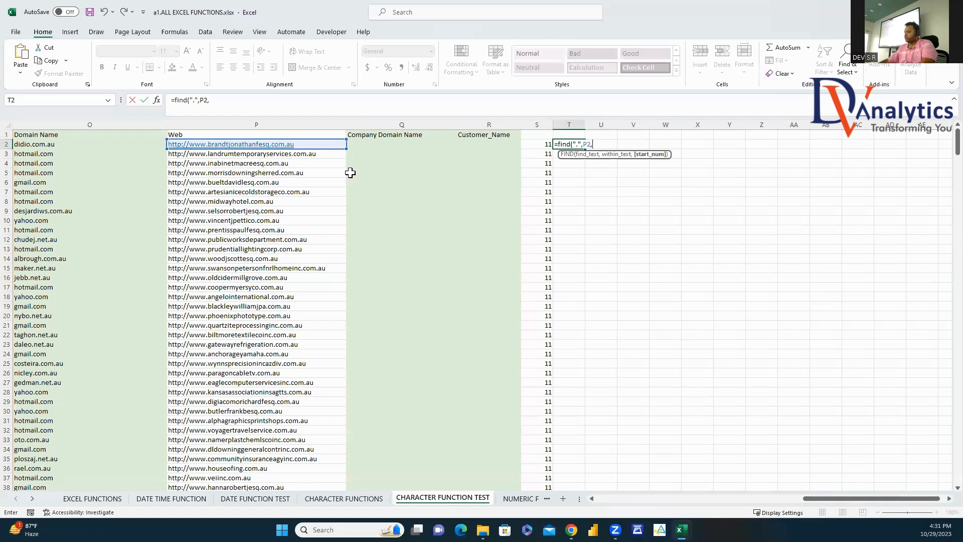
click(540, 145)
text(+)
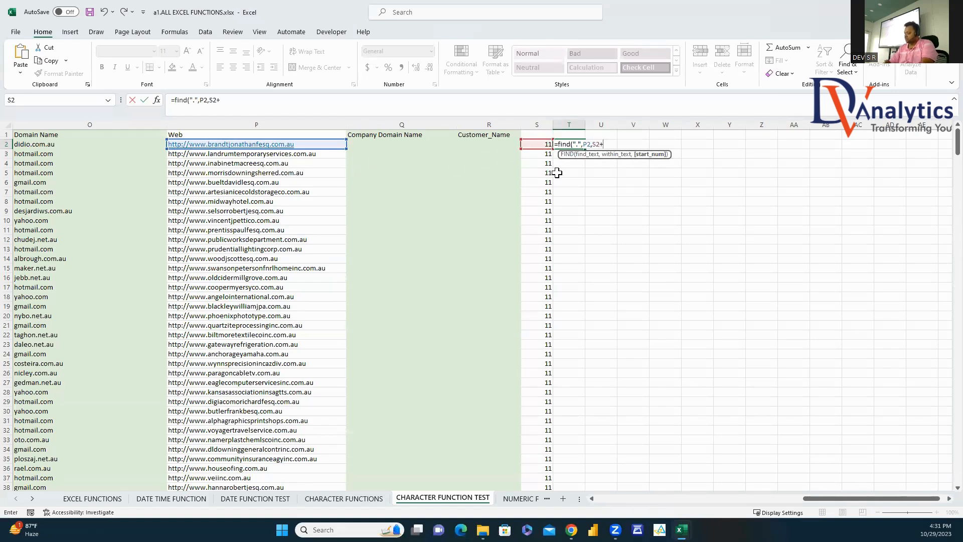
text(1))
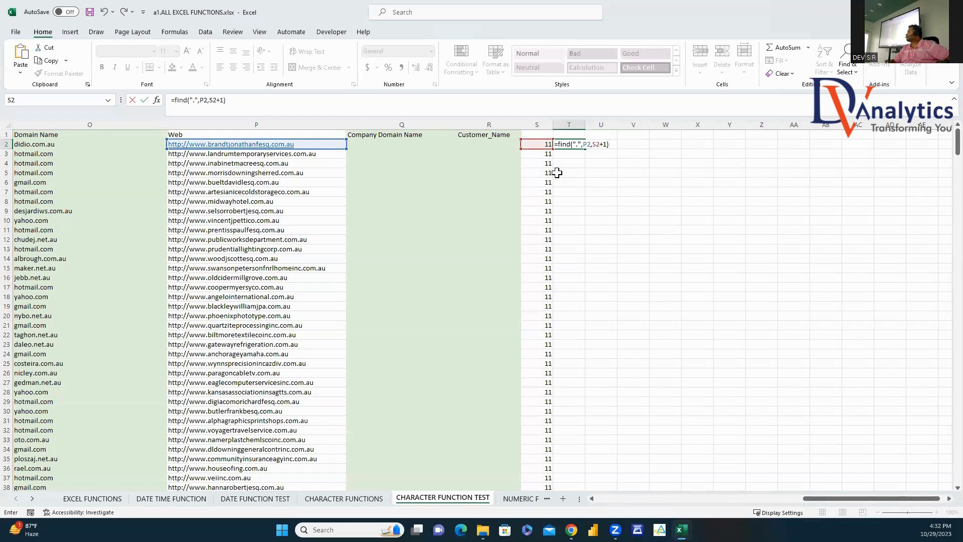
key(Return)
click(571, 145)
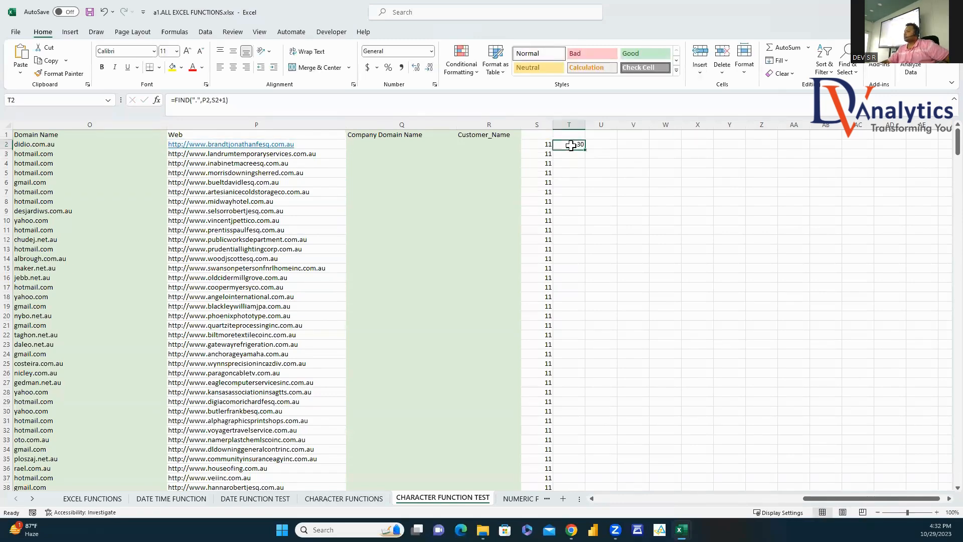
double_click(585, 149)
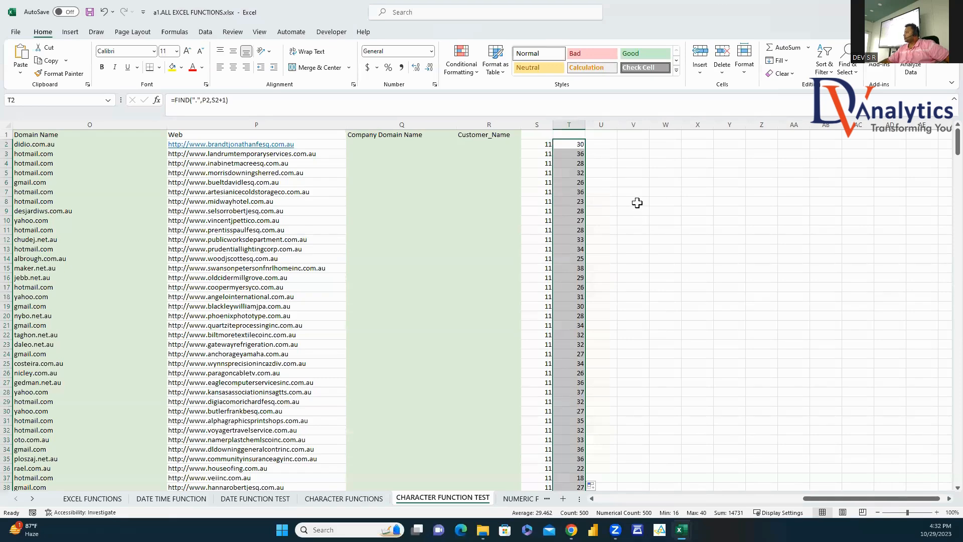
Step: Enter =T2-S2+1 in U2 and fill it down column U, giving 20, 26, 18…
click(609, 144)
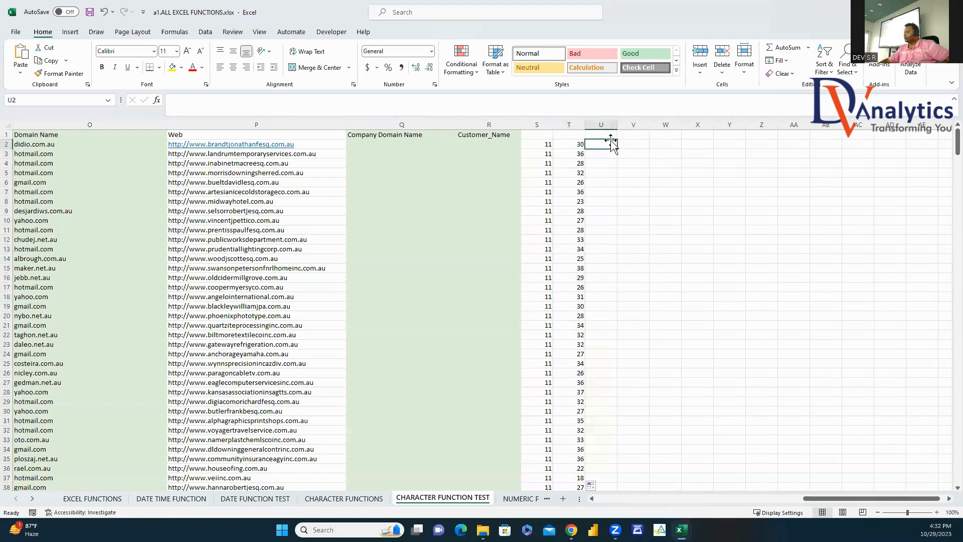
text(=)
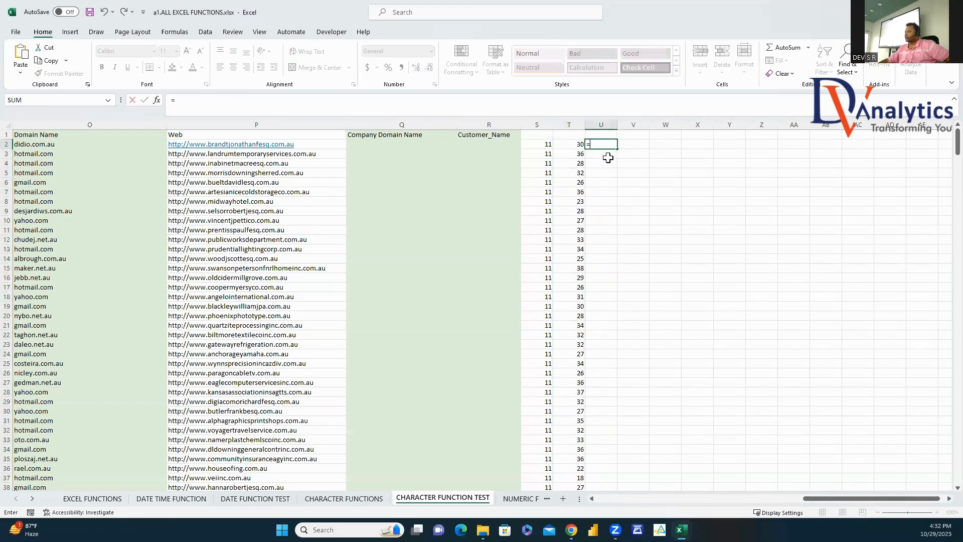
click(547, 145)
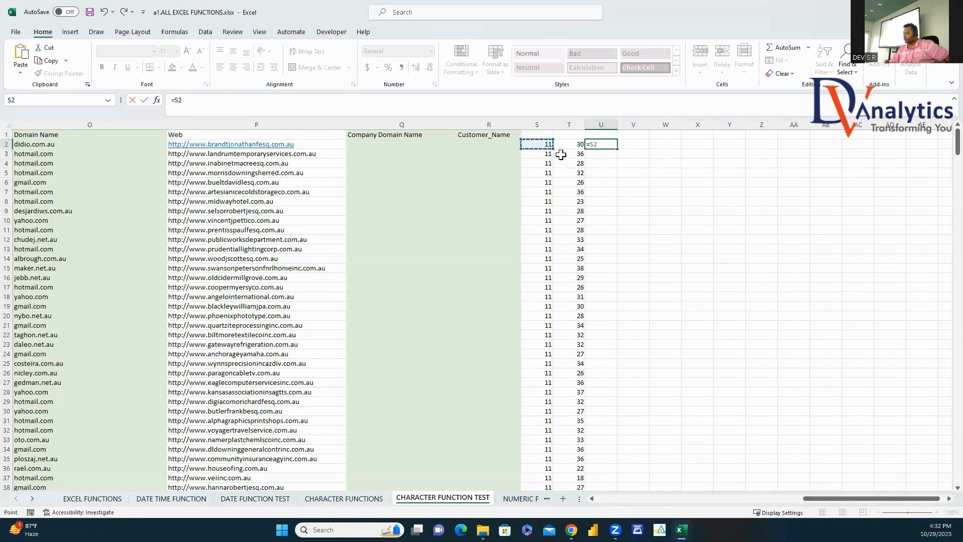
key(BackSpace)
key(BackSpace)
key(BackSpace)
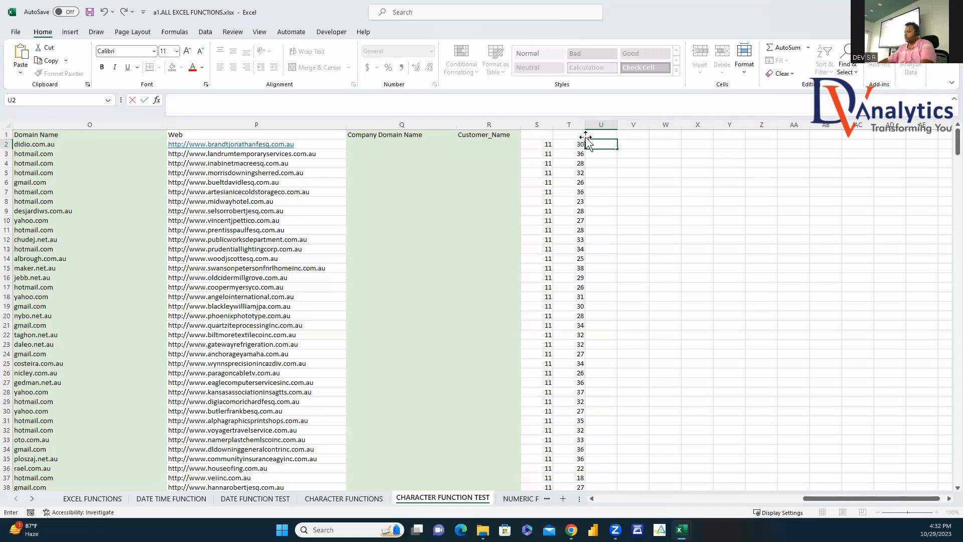
click(574, 146)
click(606, 144)
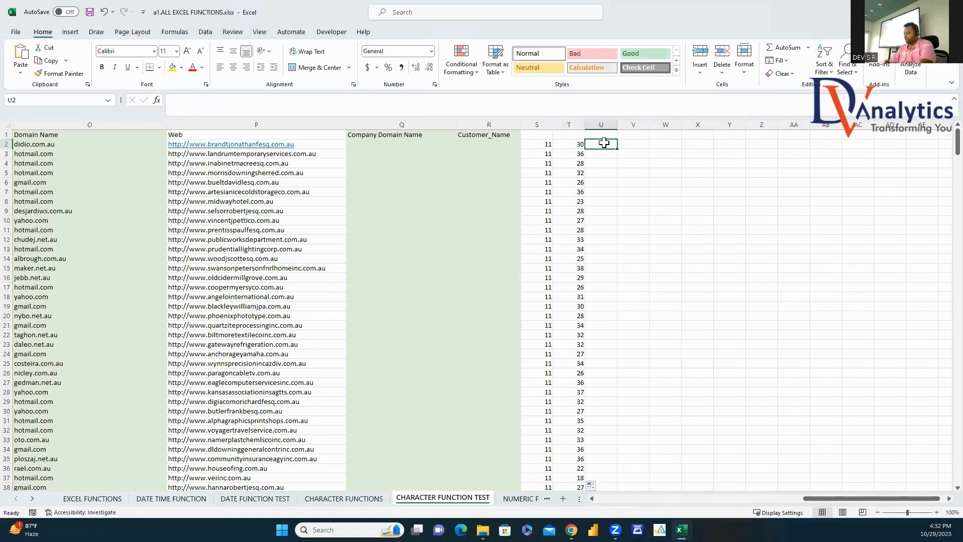
text(=)
click(571, 146)
text(-)
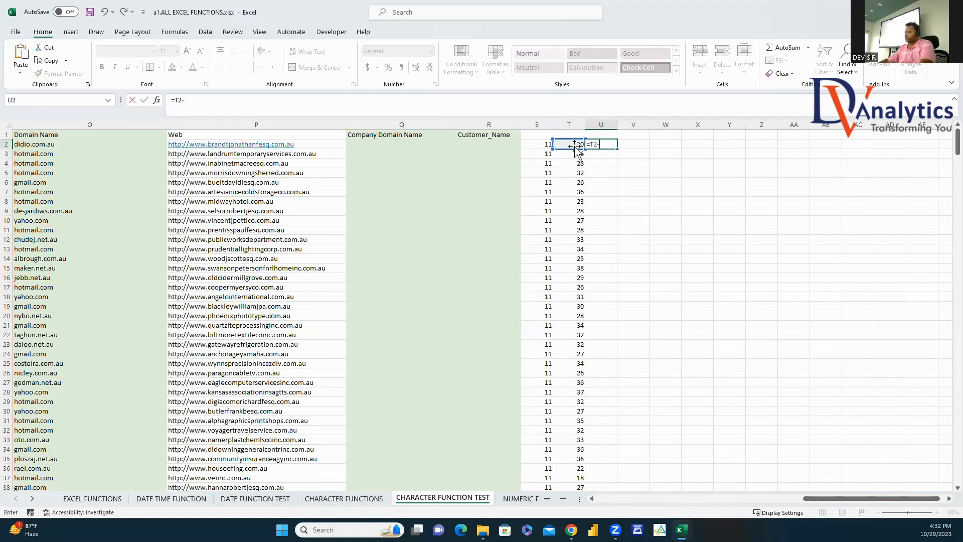
click(536, 145)
text(+1)
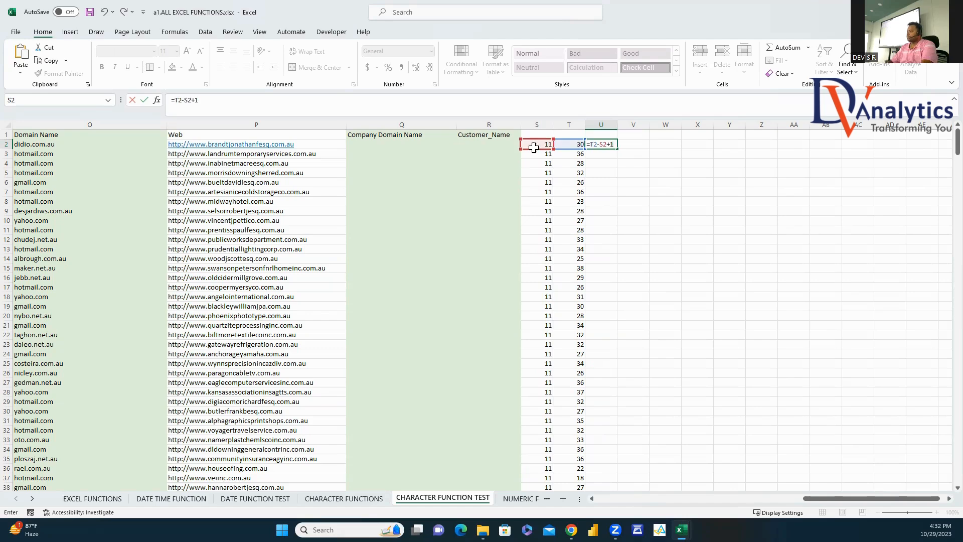
key(Return)
click(613, 145)
double_click(618, 149)
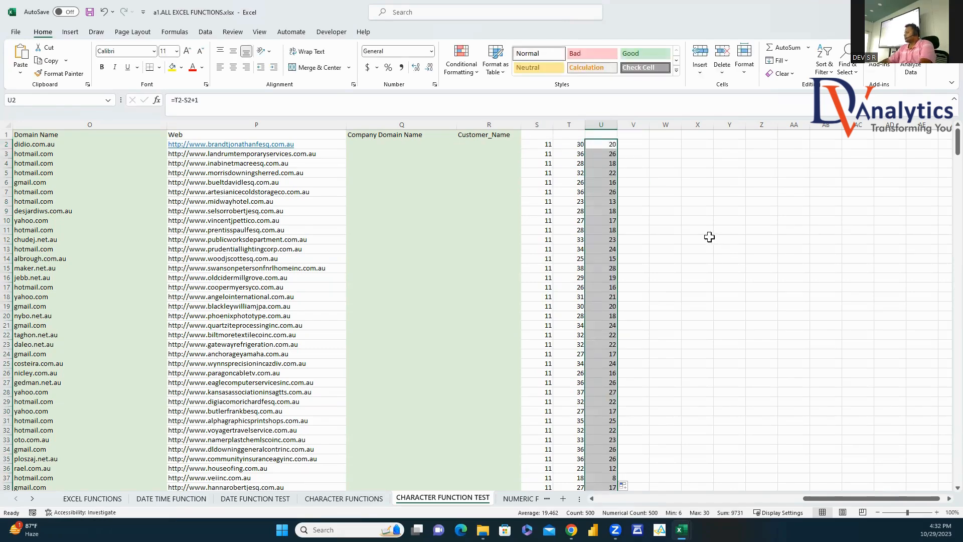
click(637, 147)
Step: In V2 enter =MID(P2,S2+1,U2) to pull the site name from the web address
text(=mid()
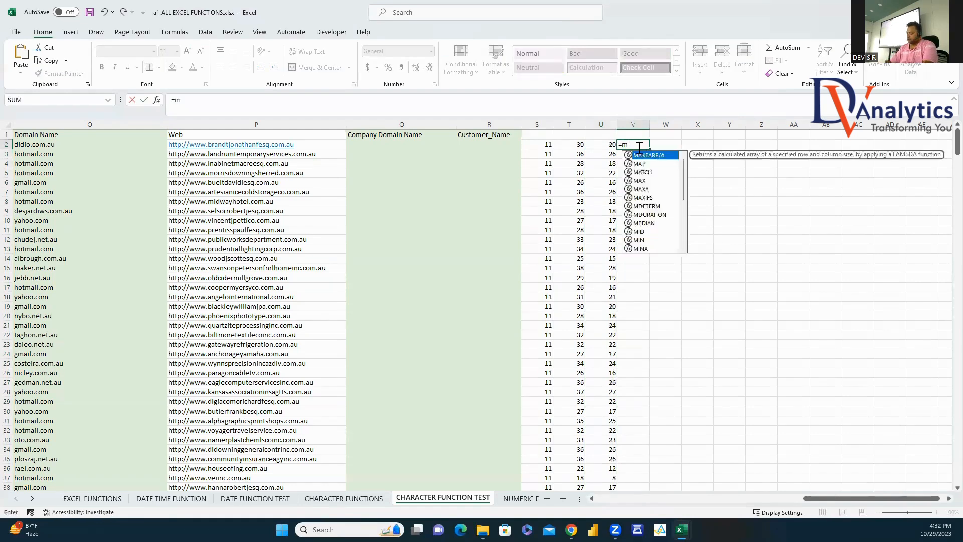
click(296, 149)
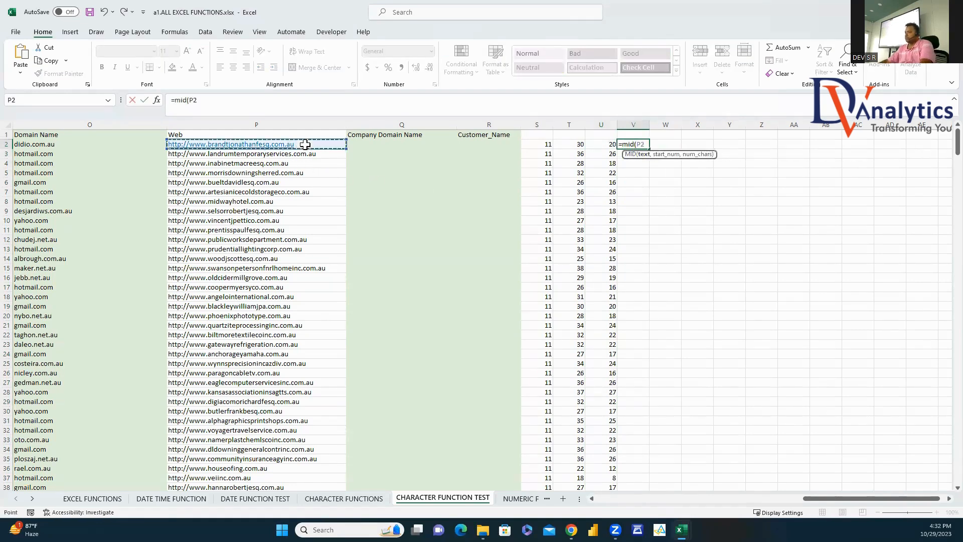
text(,)
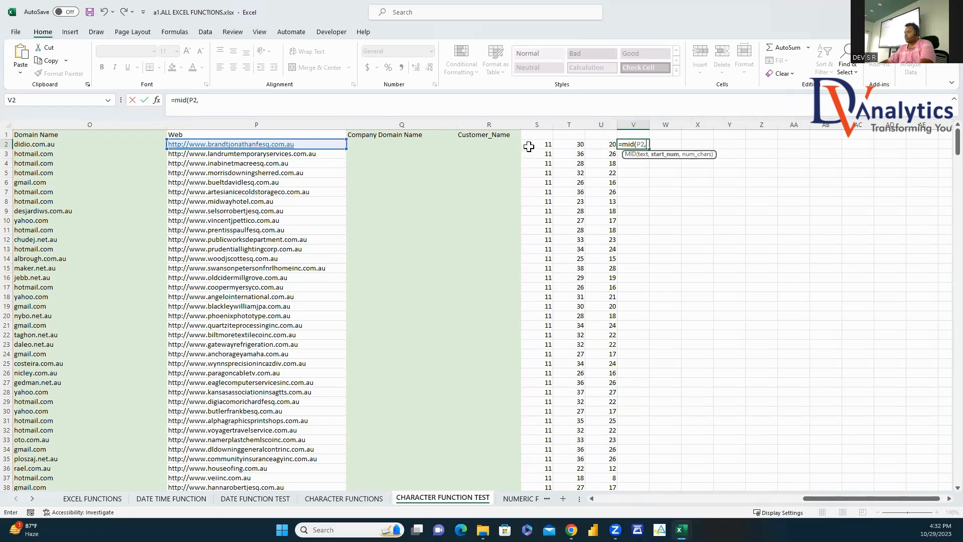
click(526, 145)
text(+1,)
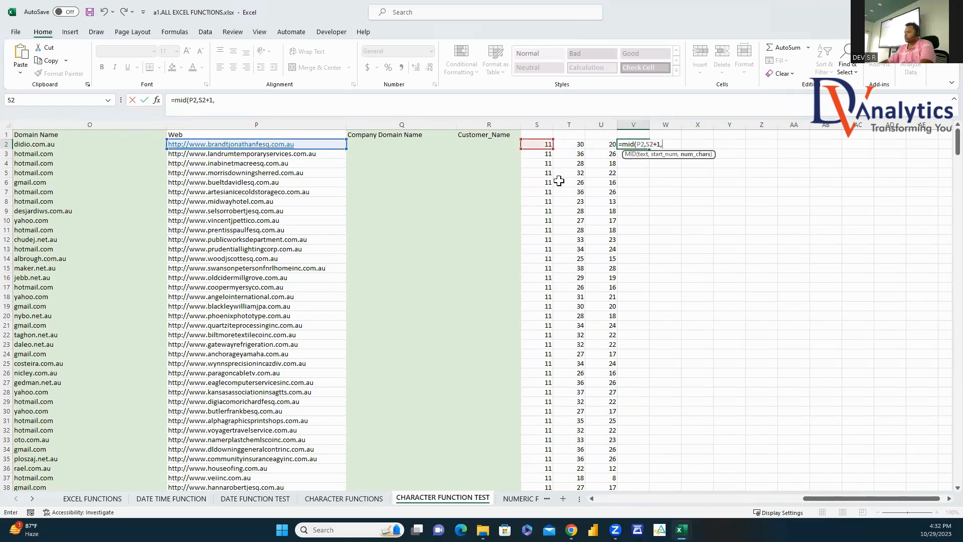
click(608, 144)
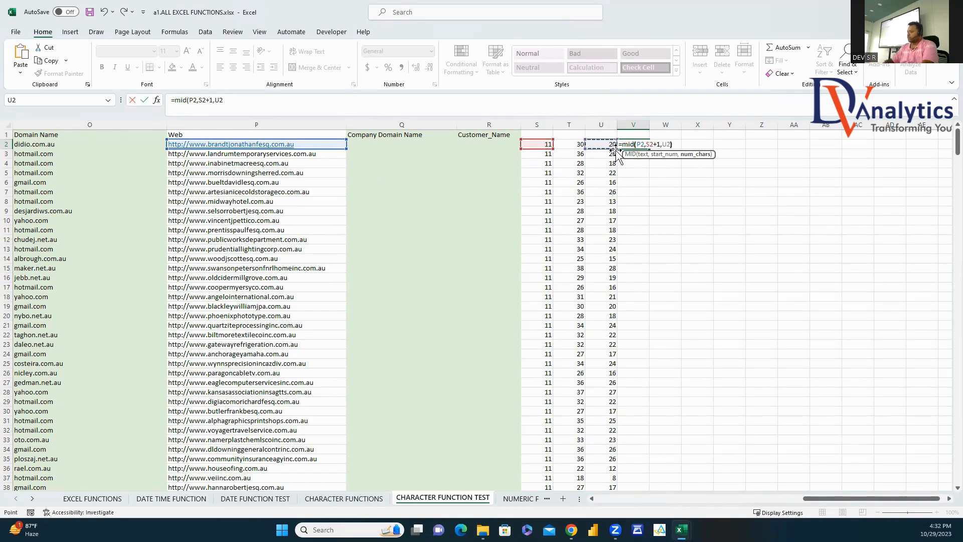
key(Return)
Step: Correct V2's length argument to U2-2 so the name excludes the dots
click(640, 143)
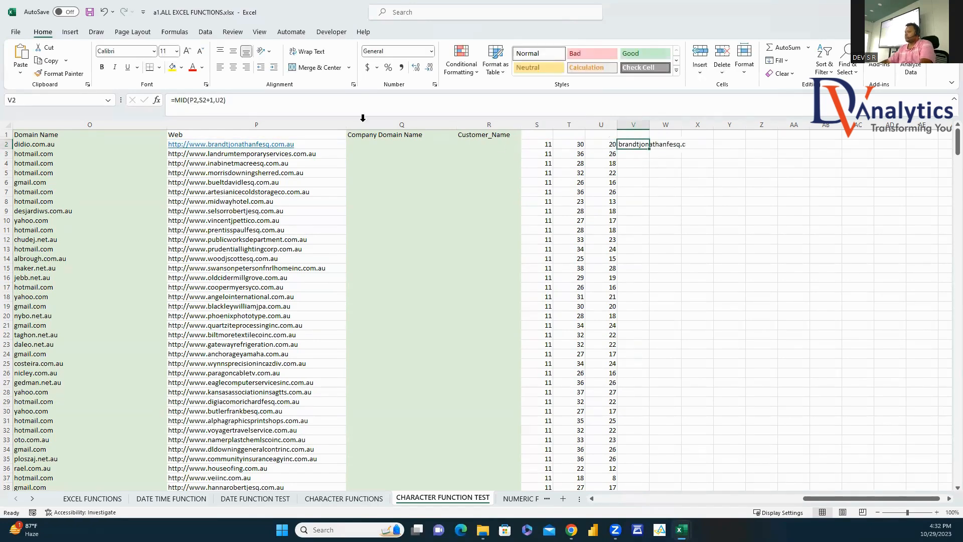
click(223, 100)
text(-1)
key(Return)
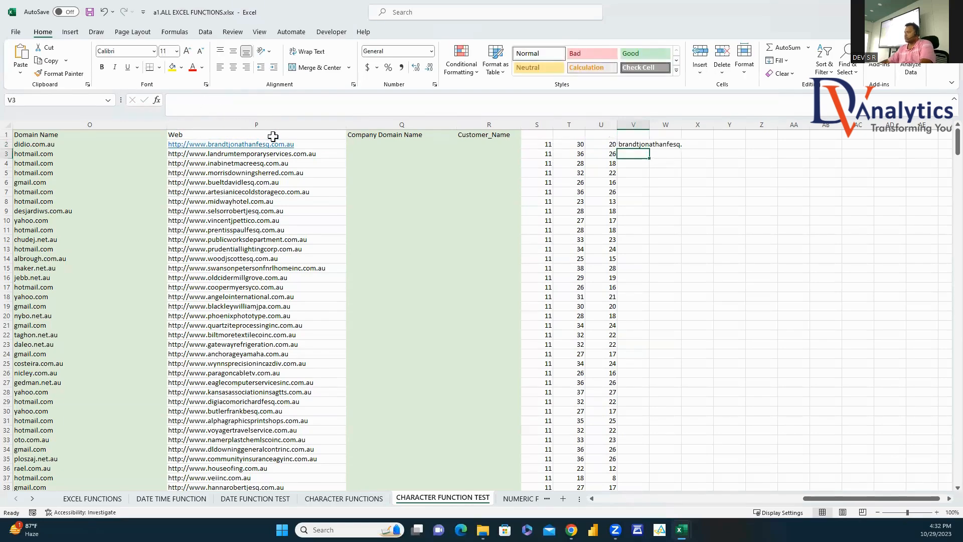
click(632, 143)
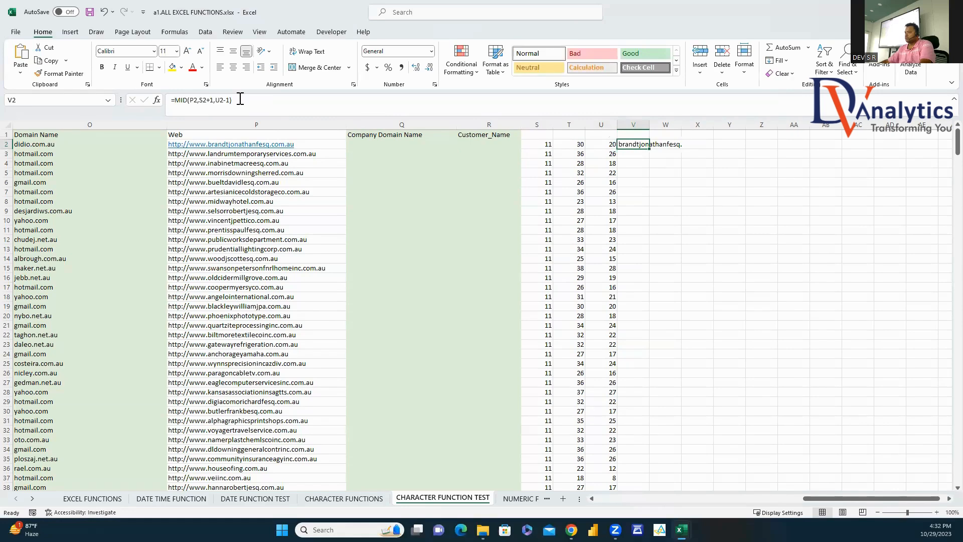
click(241, 100)
key(BackSpace)
text(2)
key(ctrl+Return)
Step: Fill the V2 formula down column V and widen the column to fit the names
double_click(648, 149)
double_click(649, 124)
key(Down)
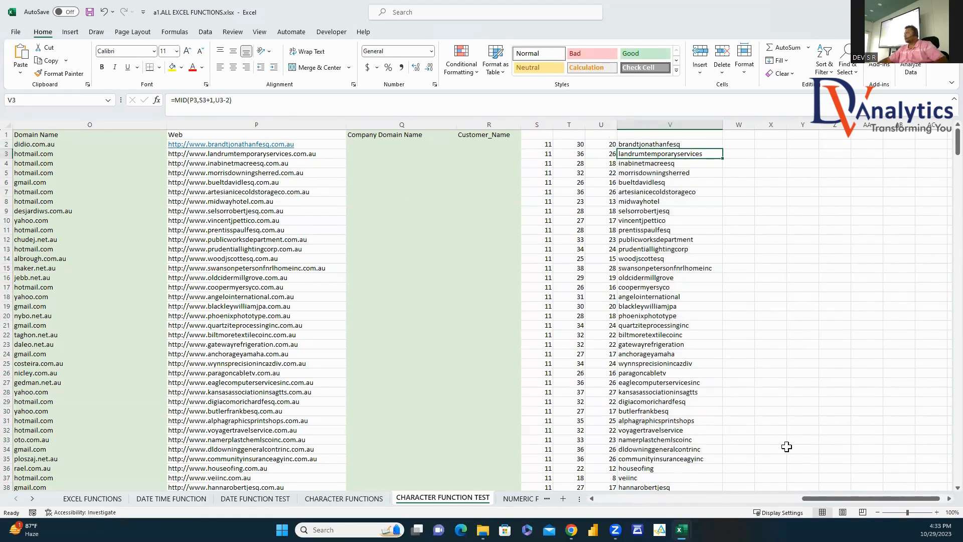
click(413, 144)
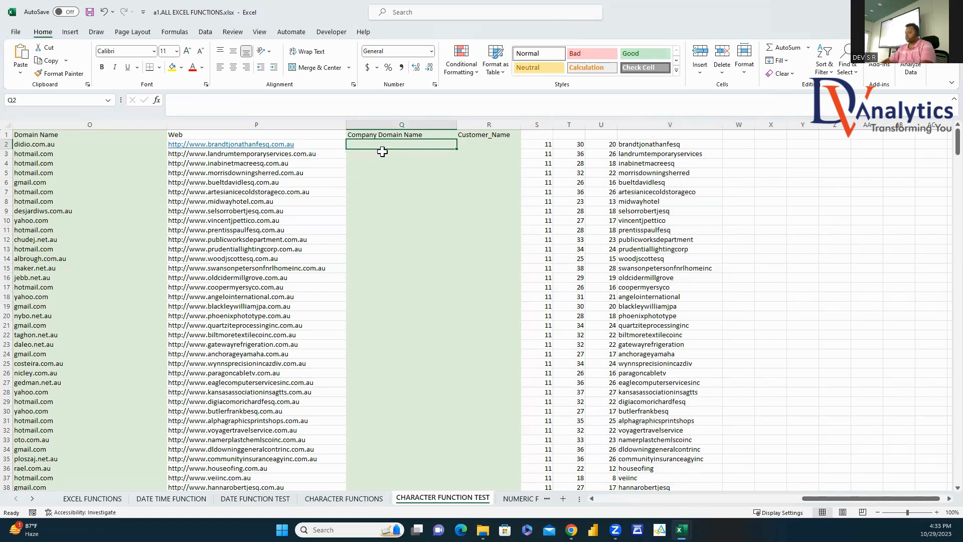
Step: Enter =MID(P2,8,100) in Q2, fill it down, and widen column Q to show full domains
text(=mi)
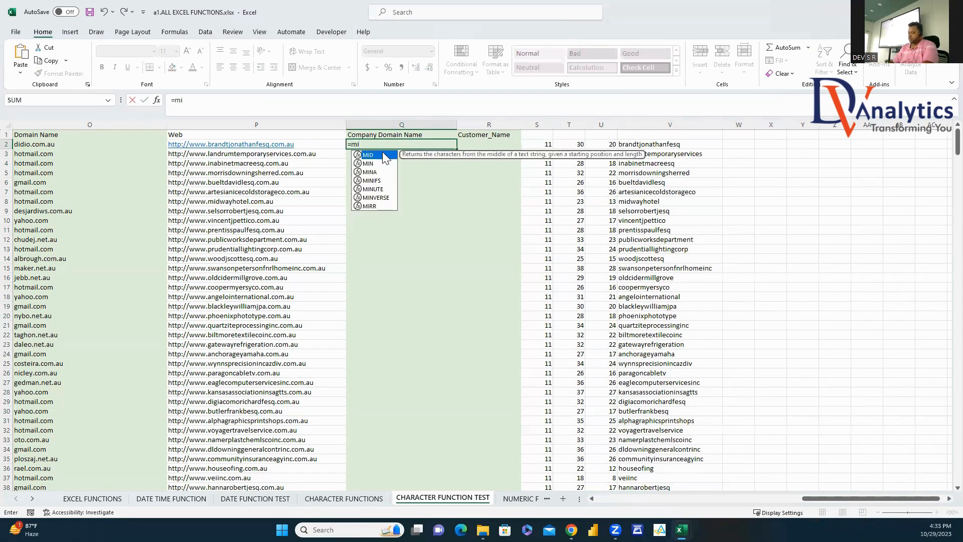
text(d()
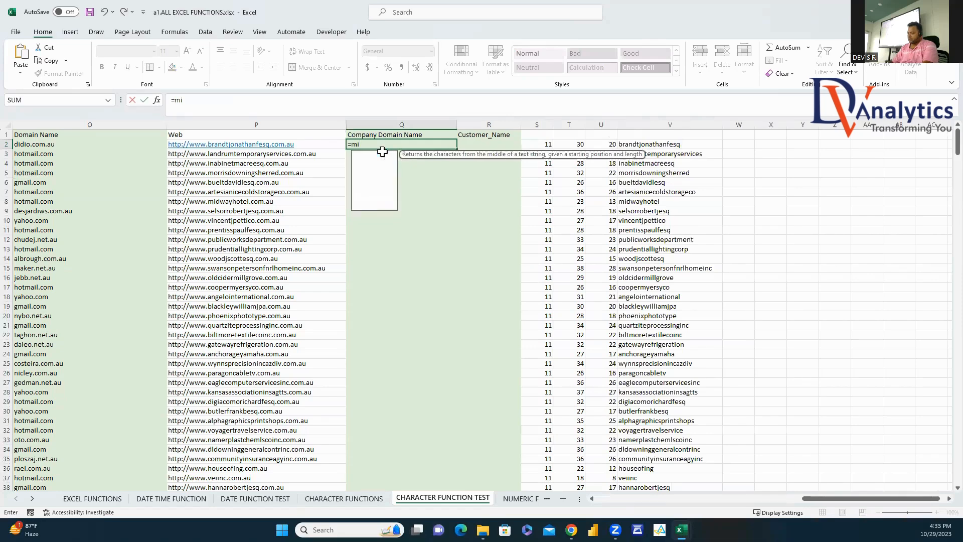
click(309, 144)
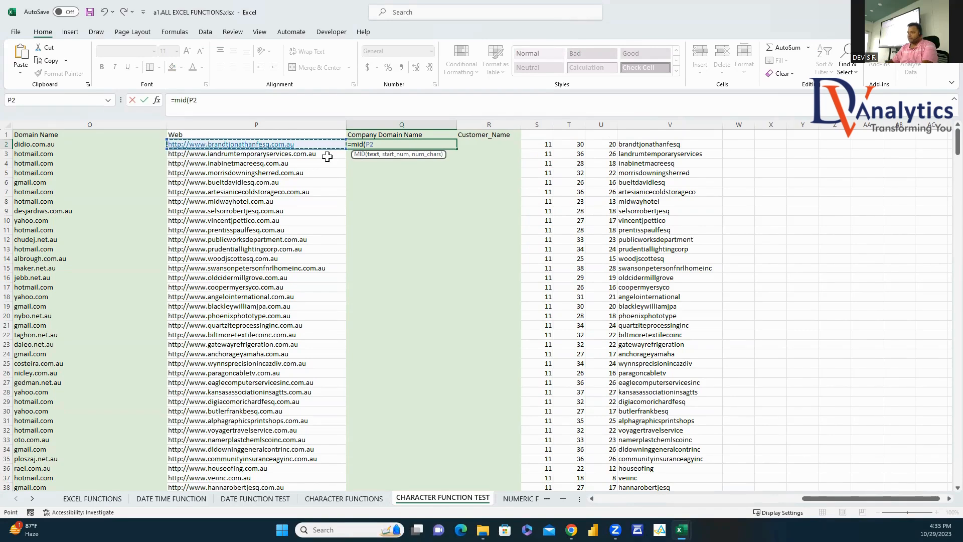
text(,)
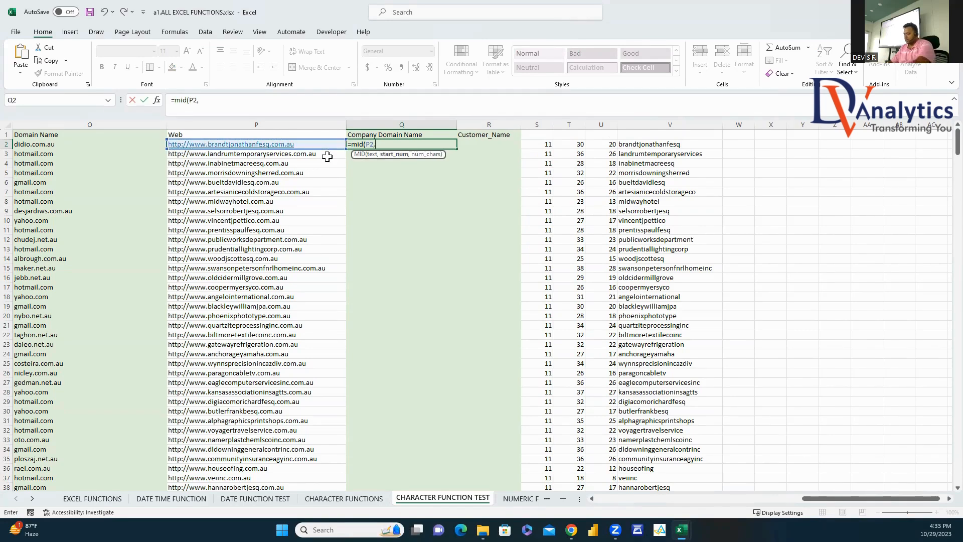
text(8,1)
key(Tab)
text(00)
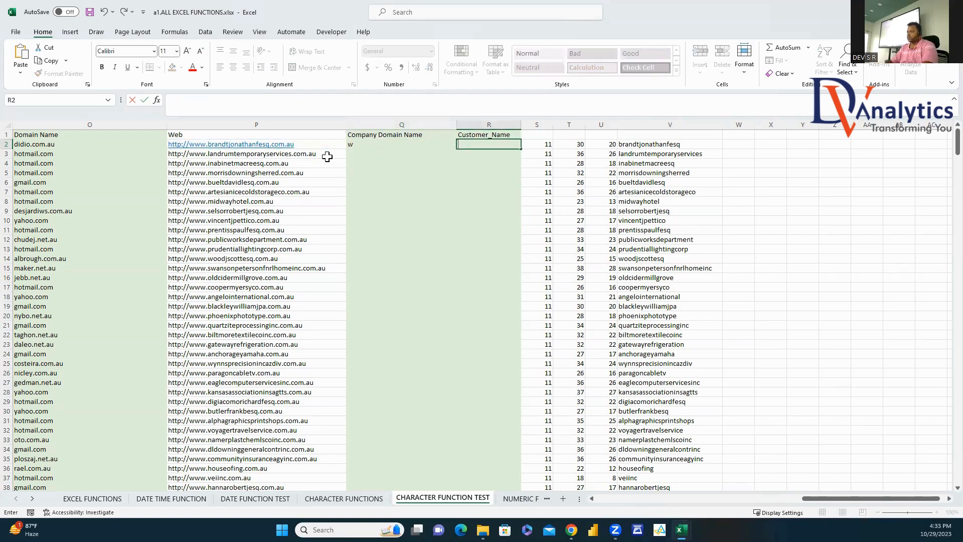
click(371, 144)
text(=m)
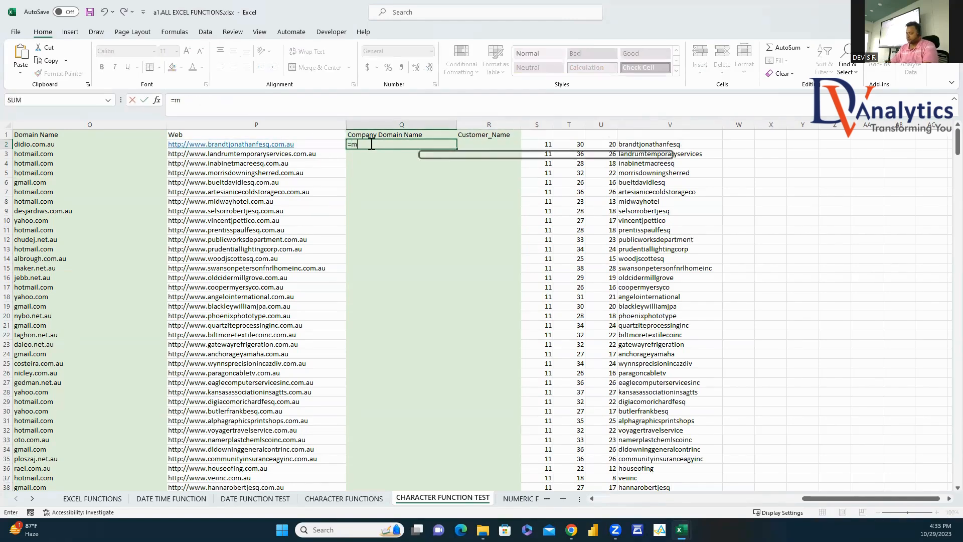
text(id()
click(325, 144)
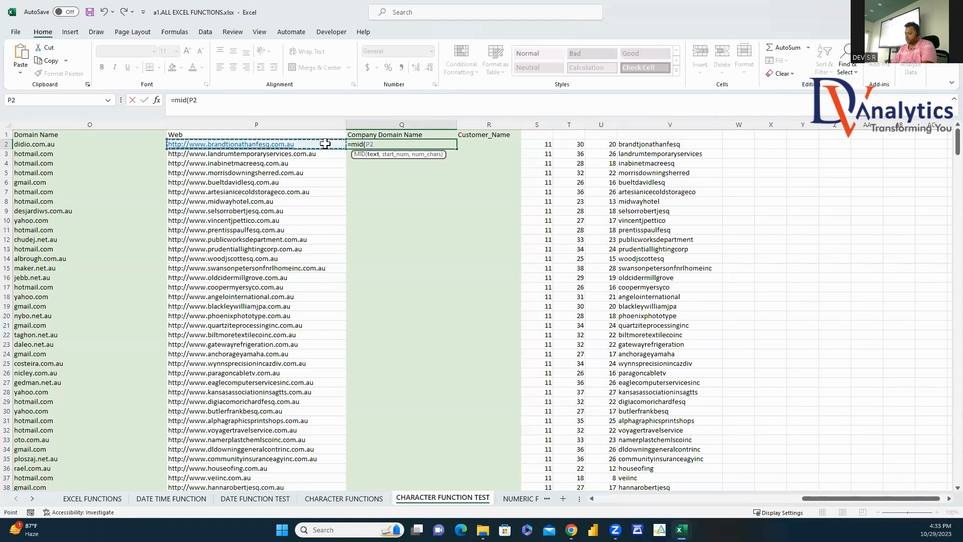
text(,8,100)
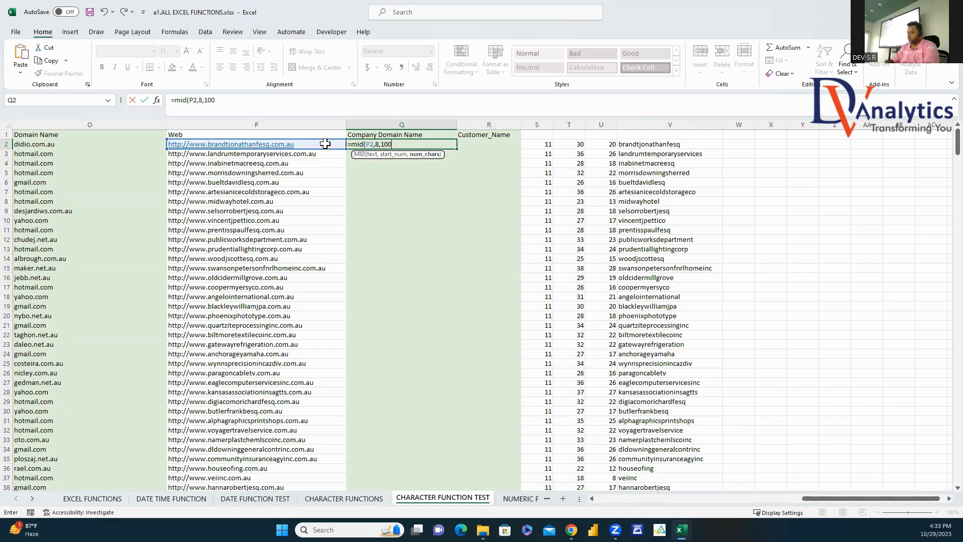
key(ctrl+Return)
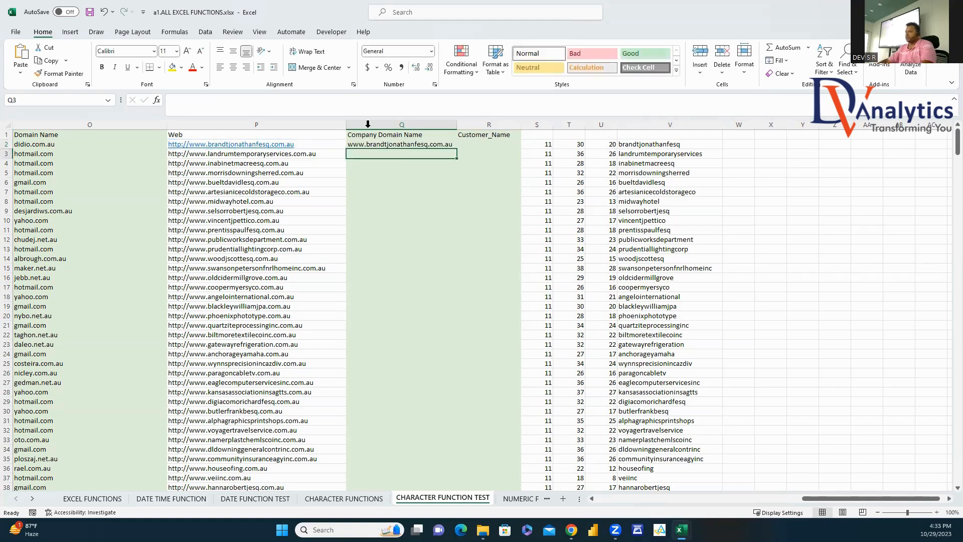
double_click(456, 148)
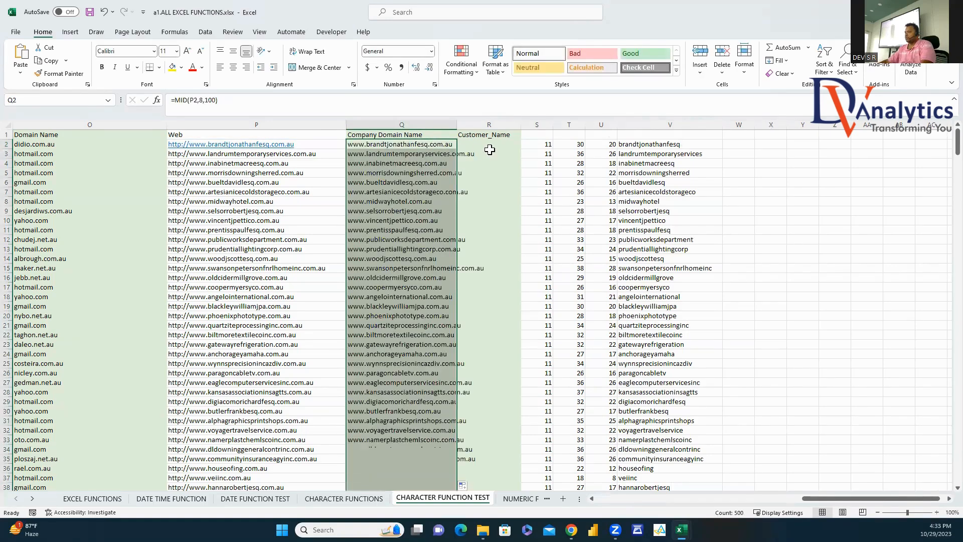
click(489, 145)
drag(460, 127, 497, 127)
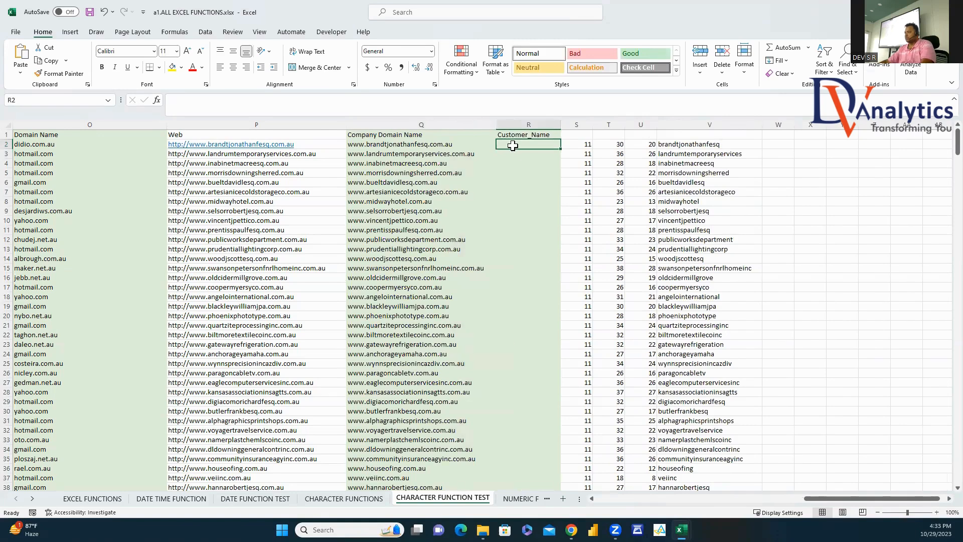
Step: In R2 start =MID(Q2,FIND(".",Q2)+1, followed by a second FIND on Q2
text(=)
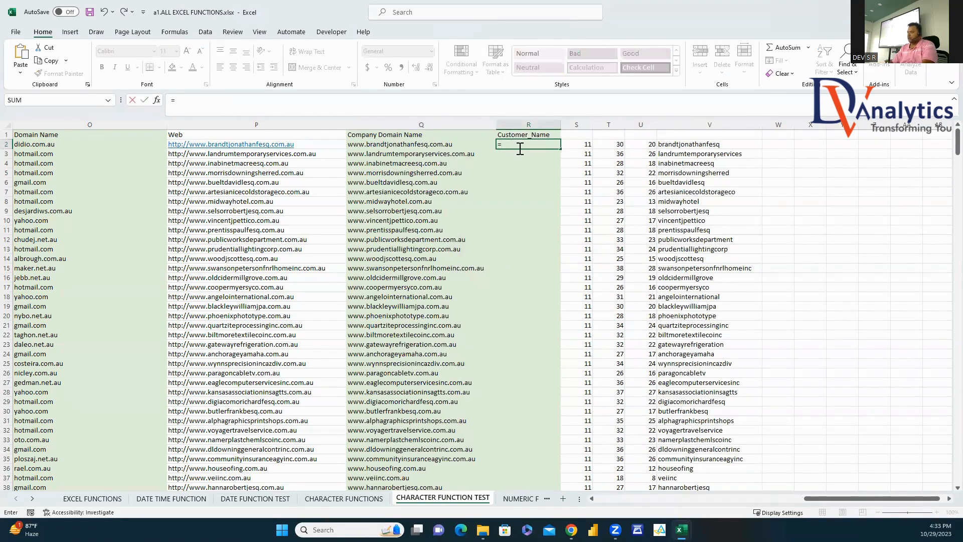
text(mid()
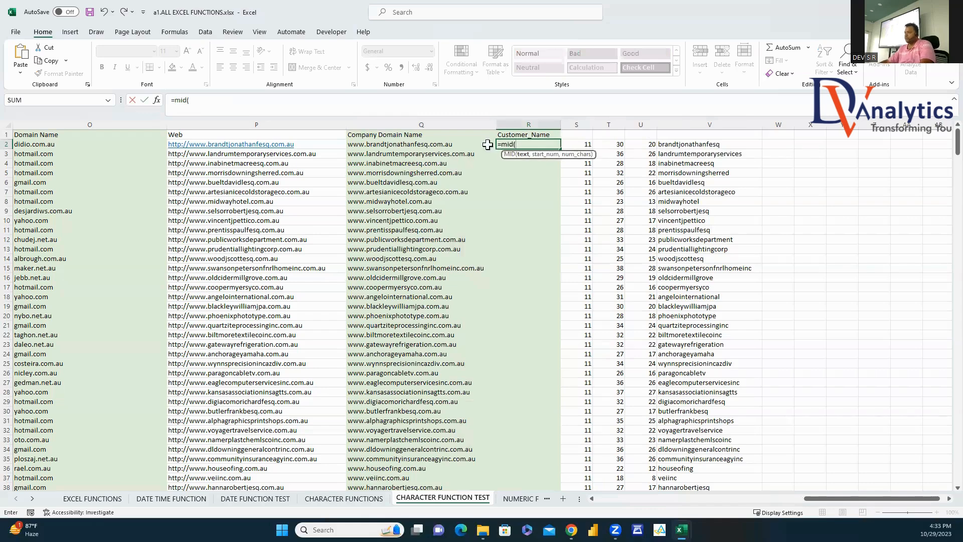
click(451, 144)
text(,f)
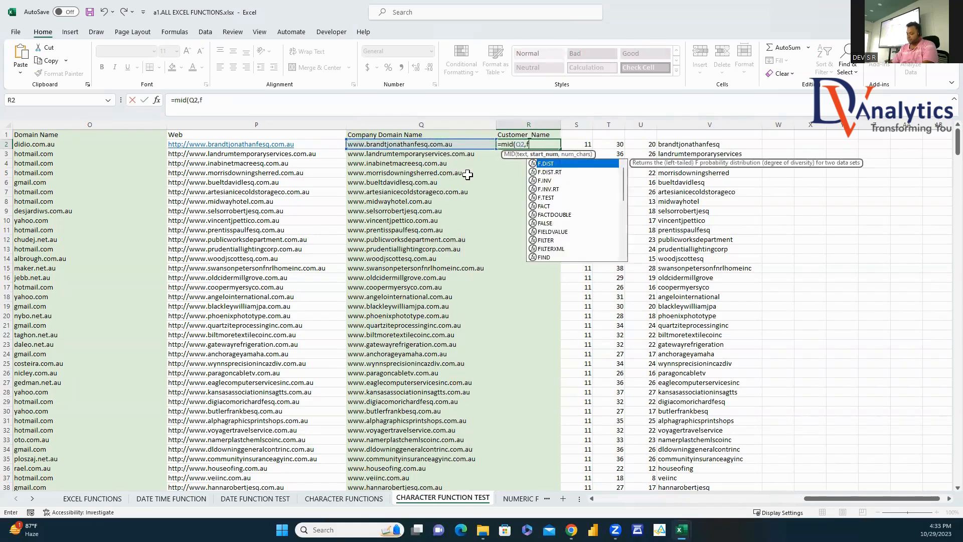
text(ind()
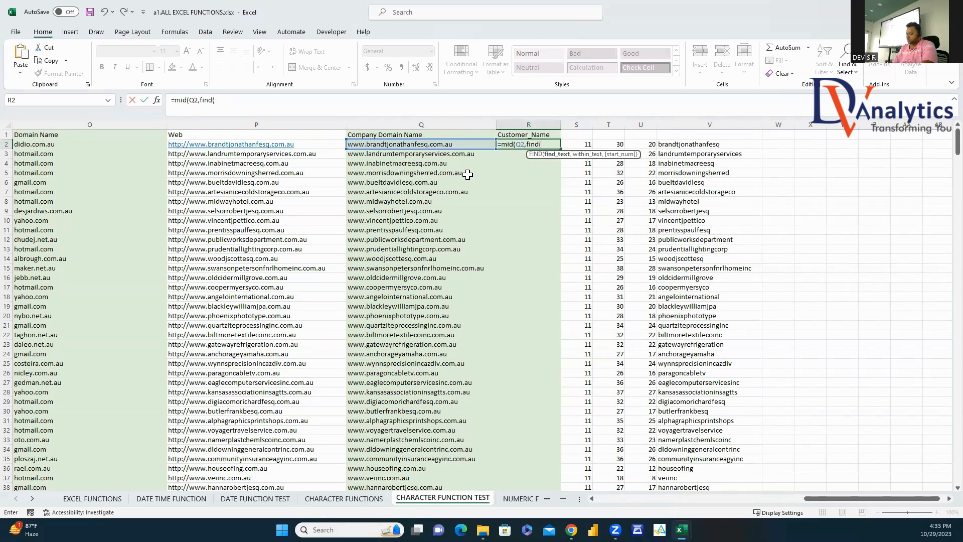
text(".")
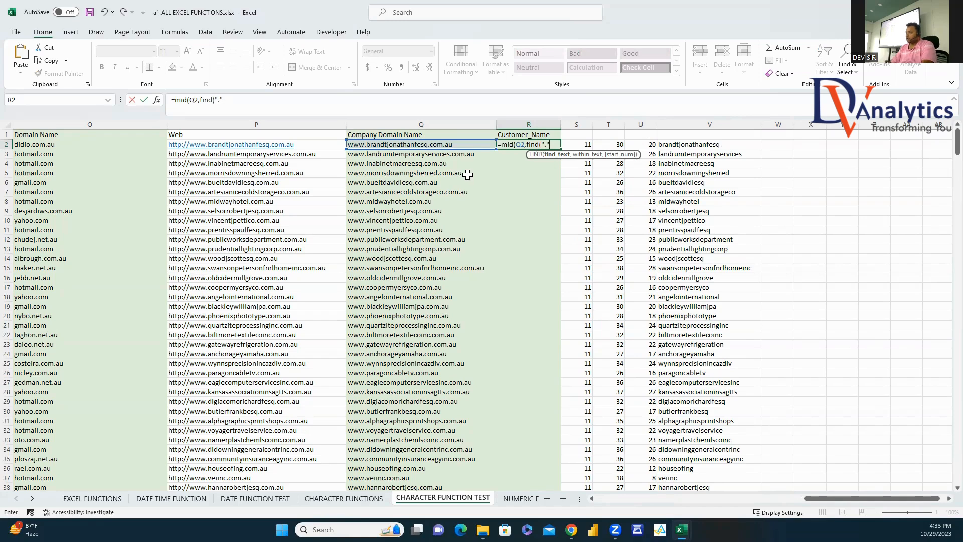
text(,)
click(464, 145)
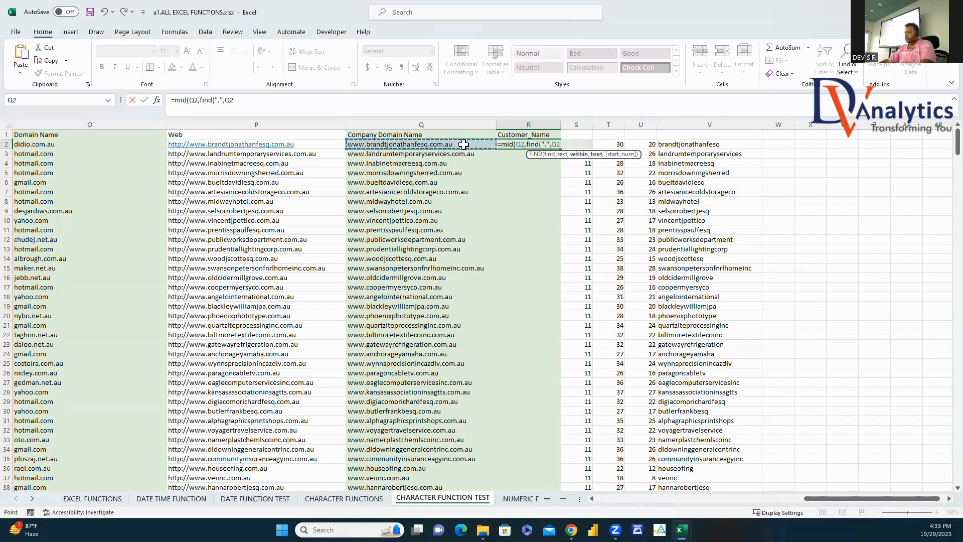
text())
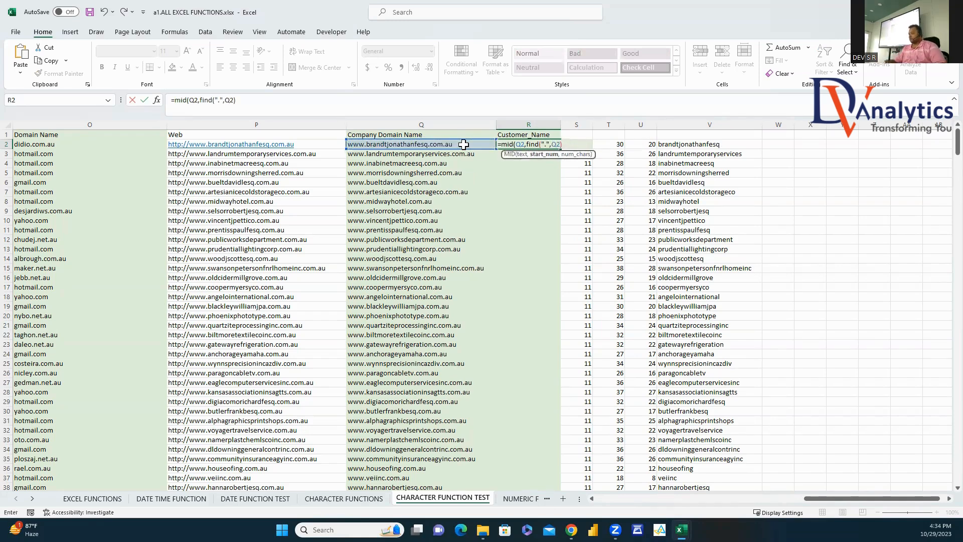
text(+1,)
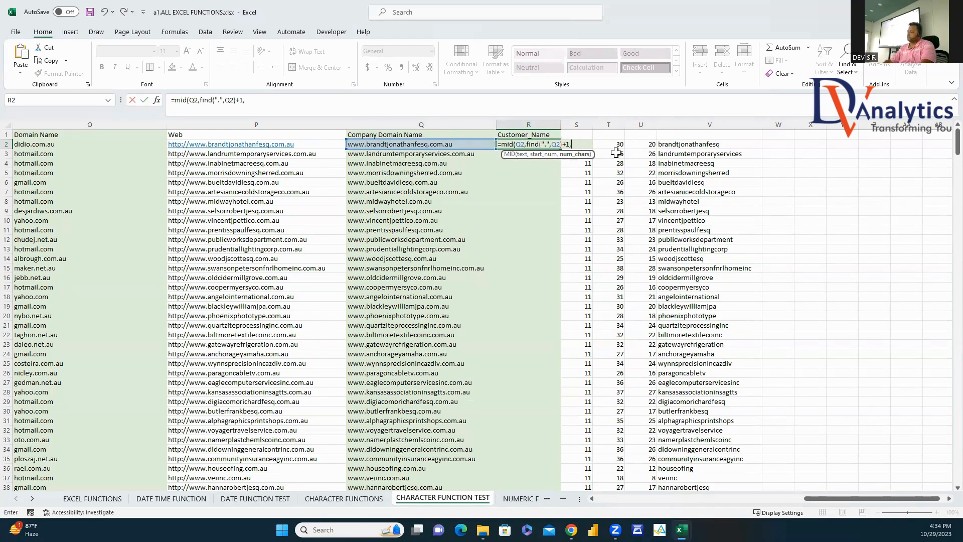
text((find()
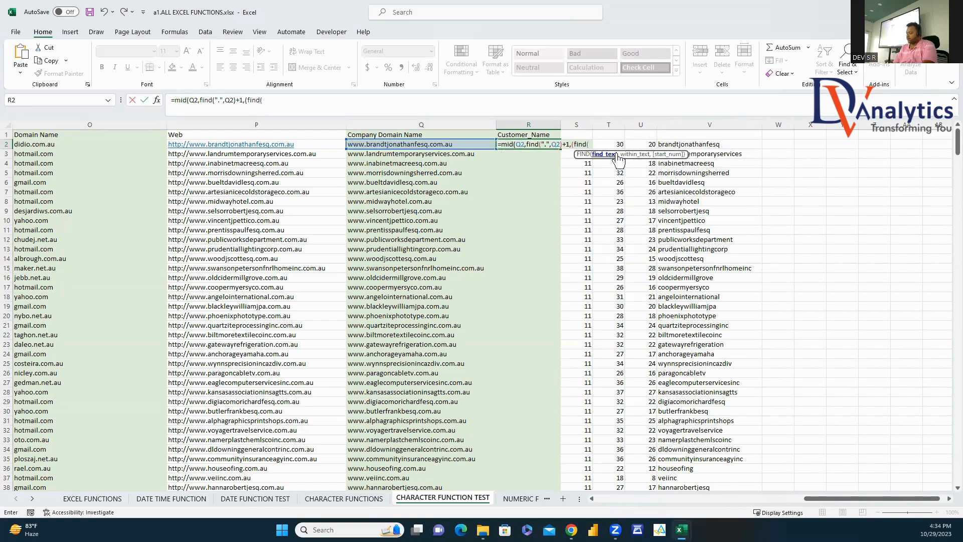
text(".",)
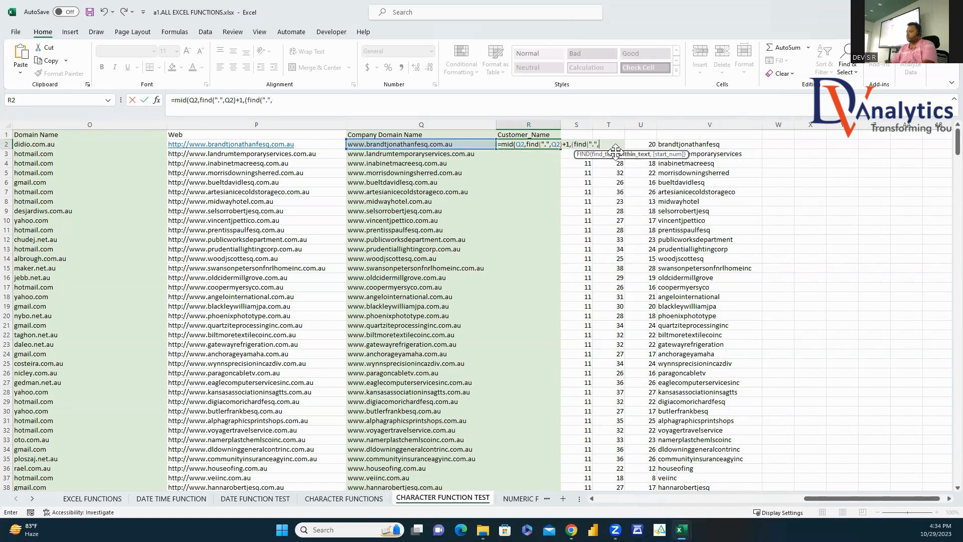
click(470, 145)
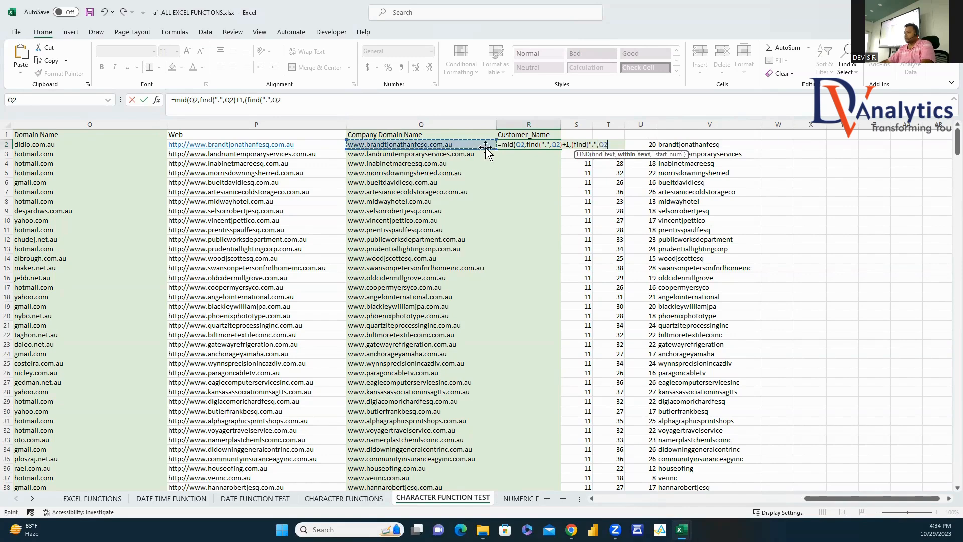
text(,)
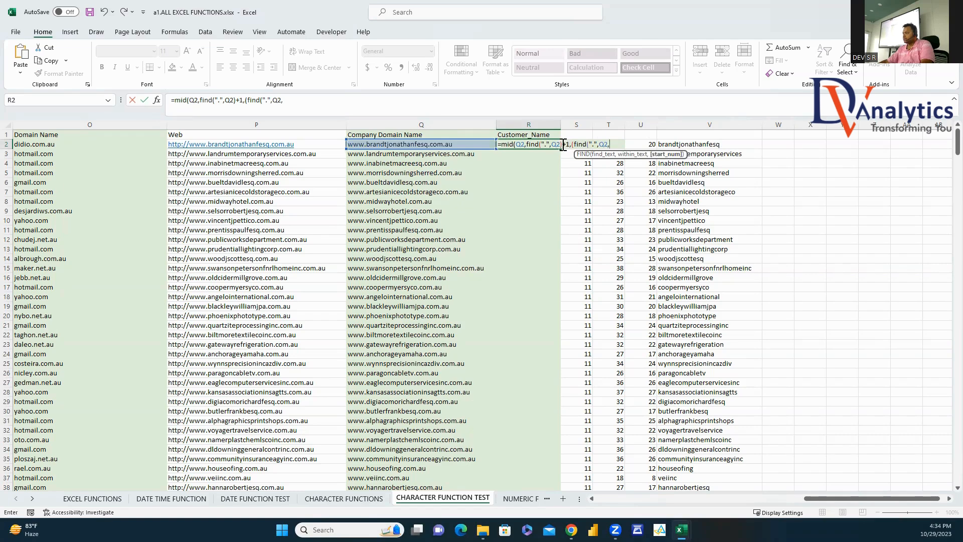
Step: Complete the length with pasted FIND expressions and accept Excel's correction, returning 'bran'
click(526, 145)
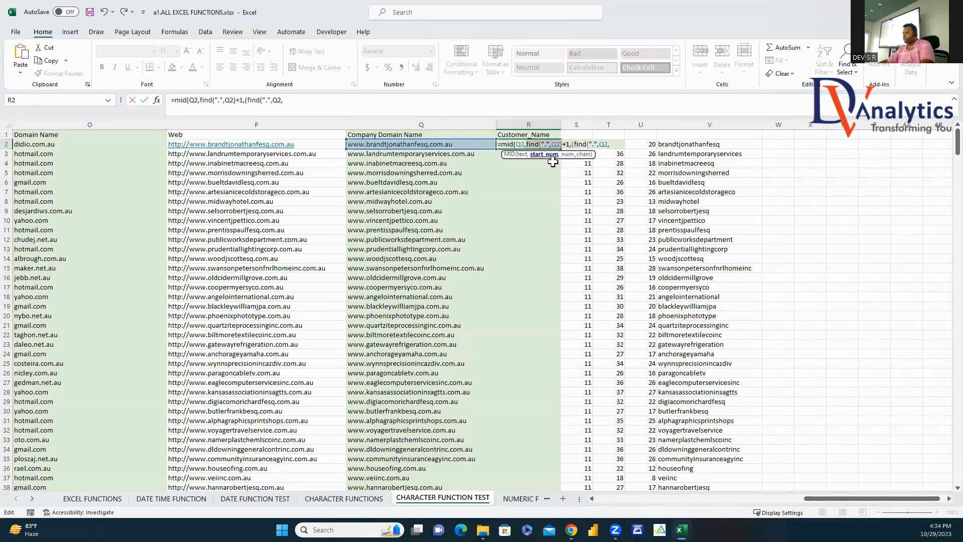
click(616, 145)
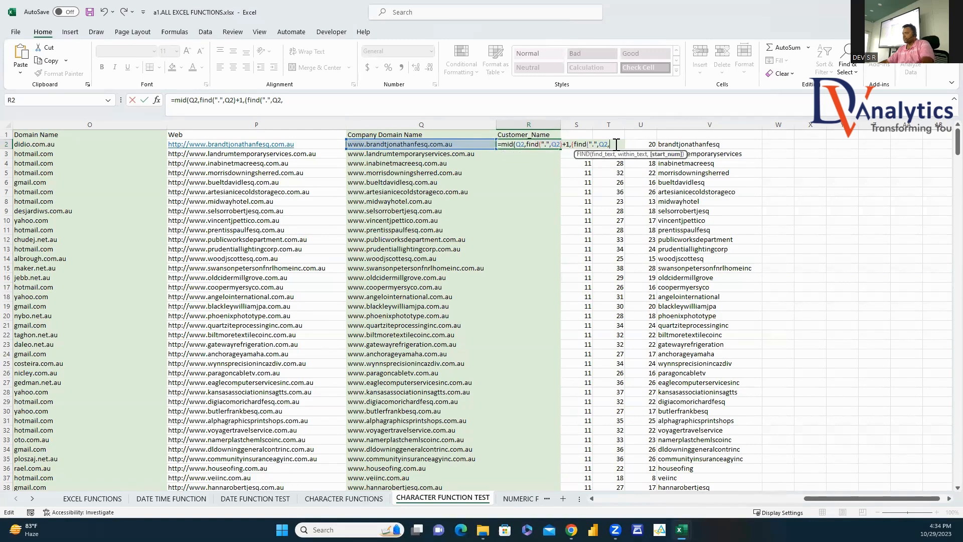
text(find(".",Q2))
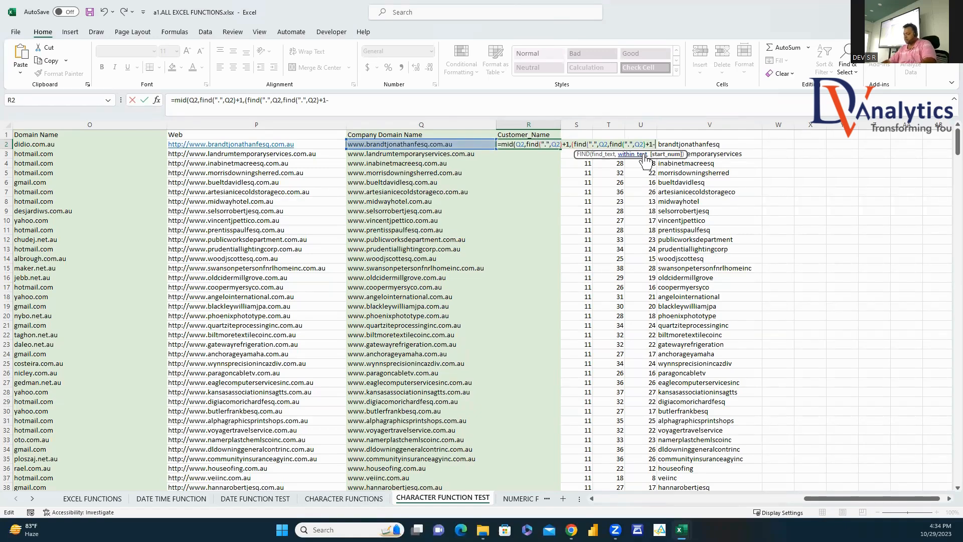
text(find(".",Q2))
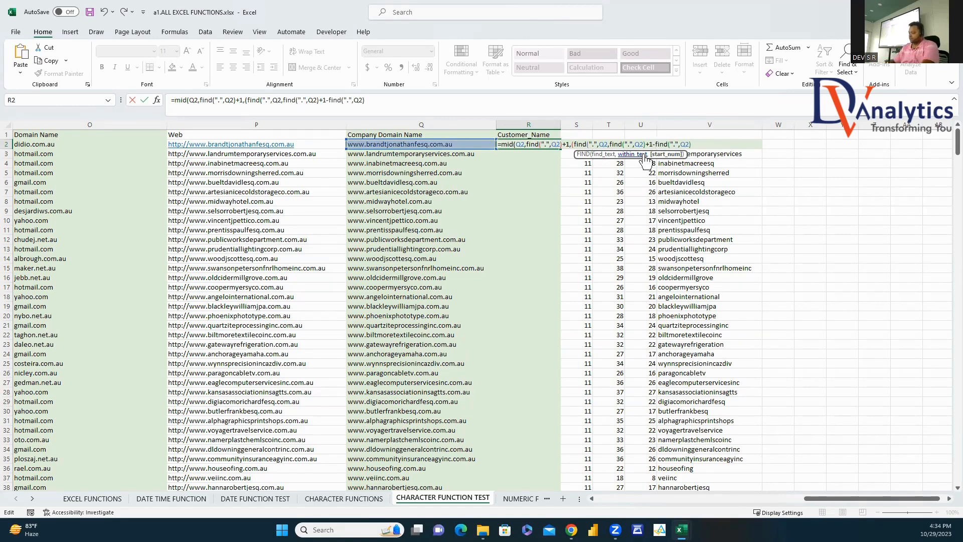
text()))
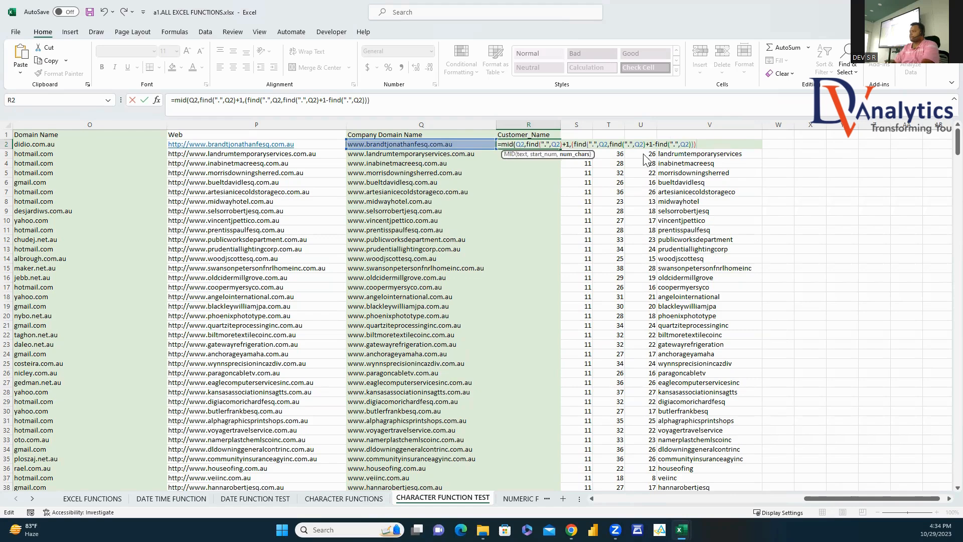
key(Return)
click(467, 302)
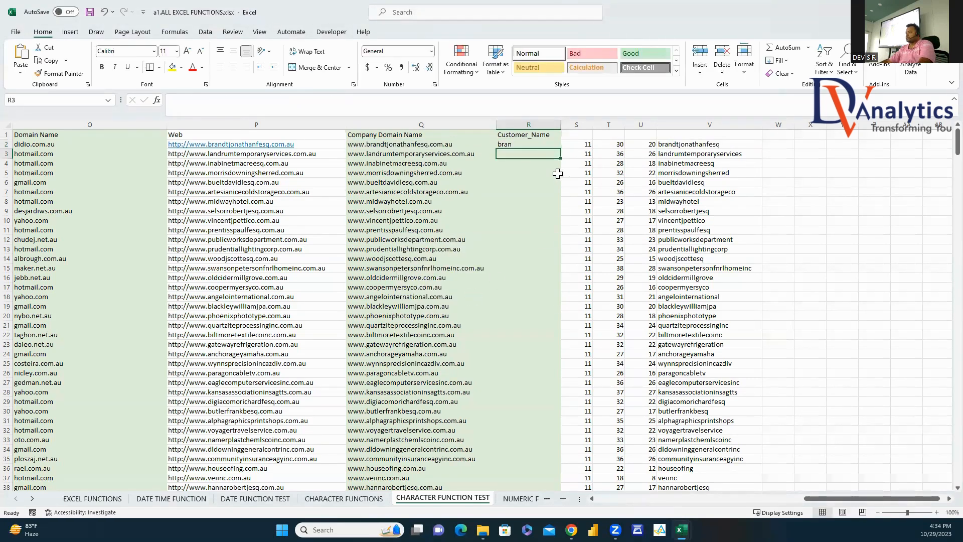
Step: Replace R2's trailing FIND with a nested MID(".",Q2,FIND(".",Q2)+1) part
click(530, 143)
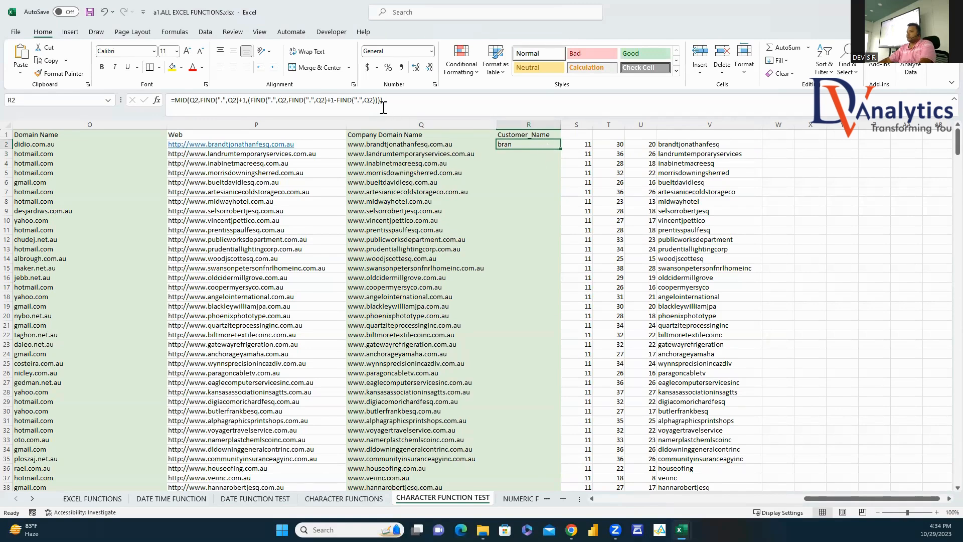
drag(249, 102, 384, 108)
key(BackSpace)
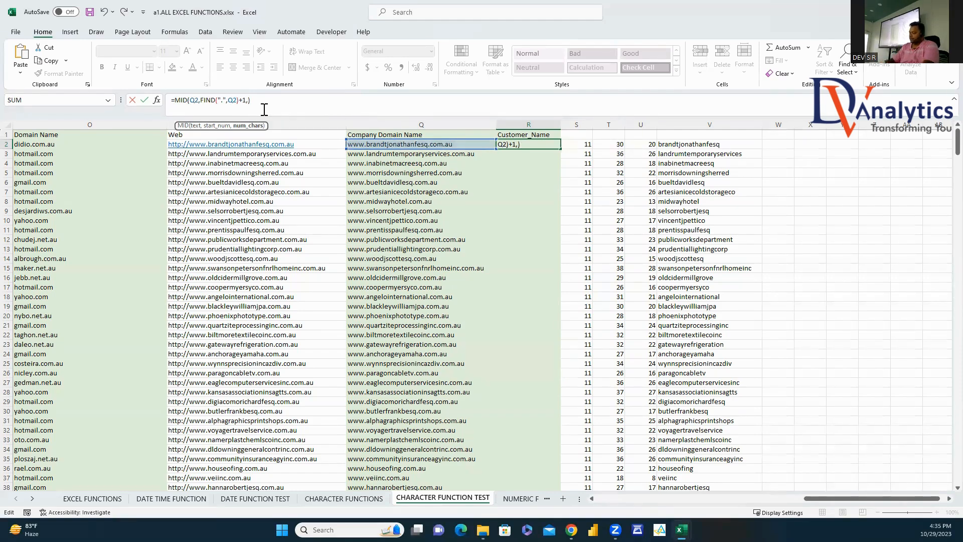
text((mid()
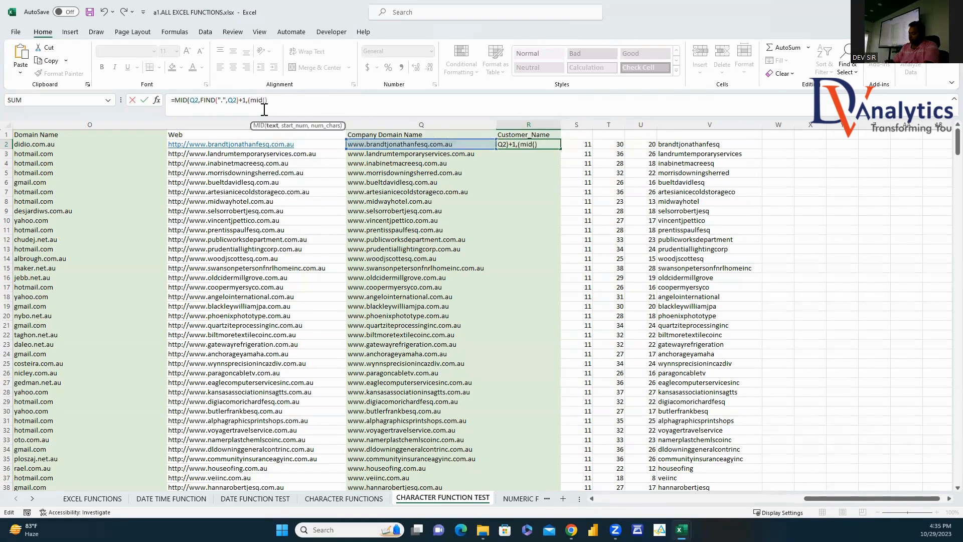
text(".")
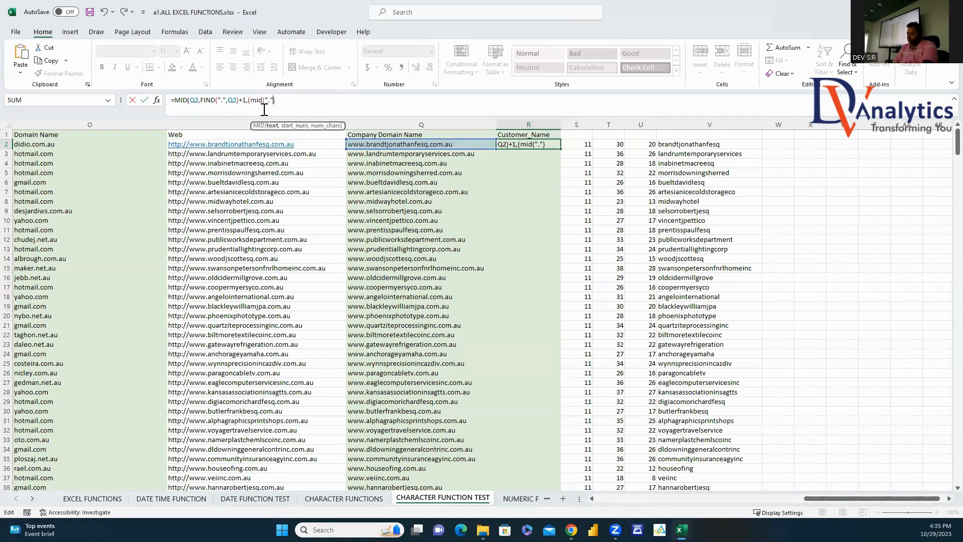
text(,)
click(314, 145)
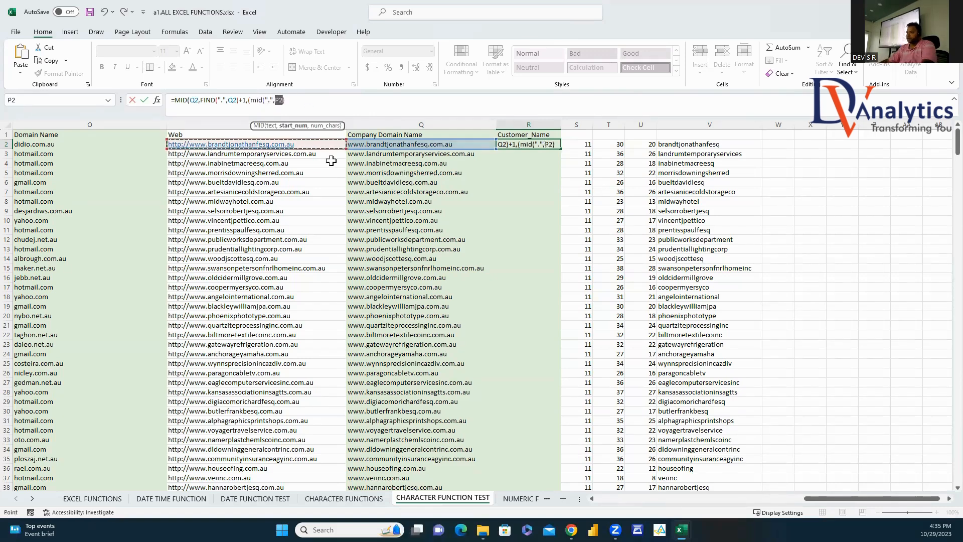
click(394, 144)
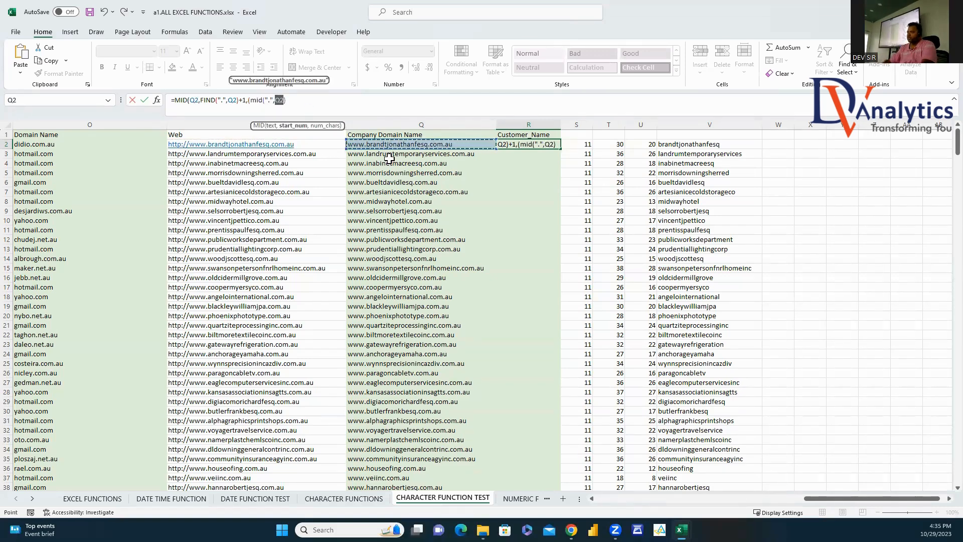
text(,)
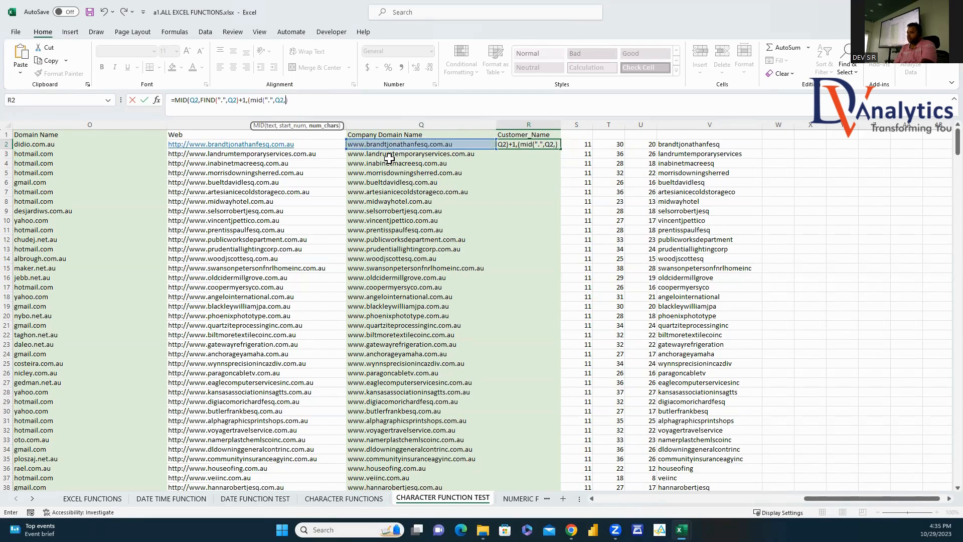
text(find)
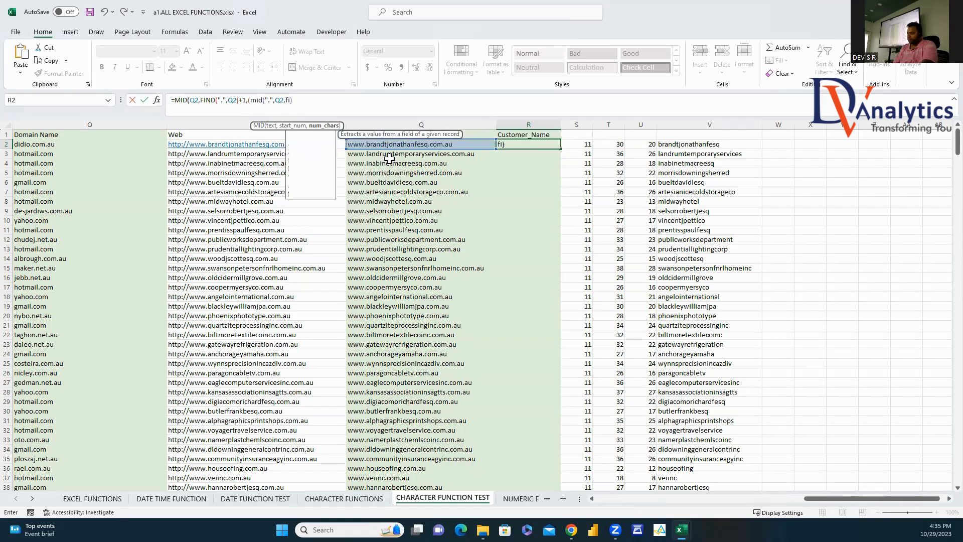
text((".")
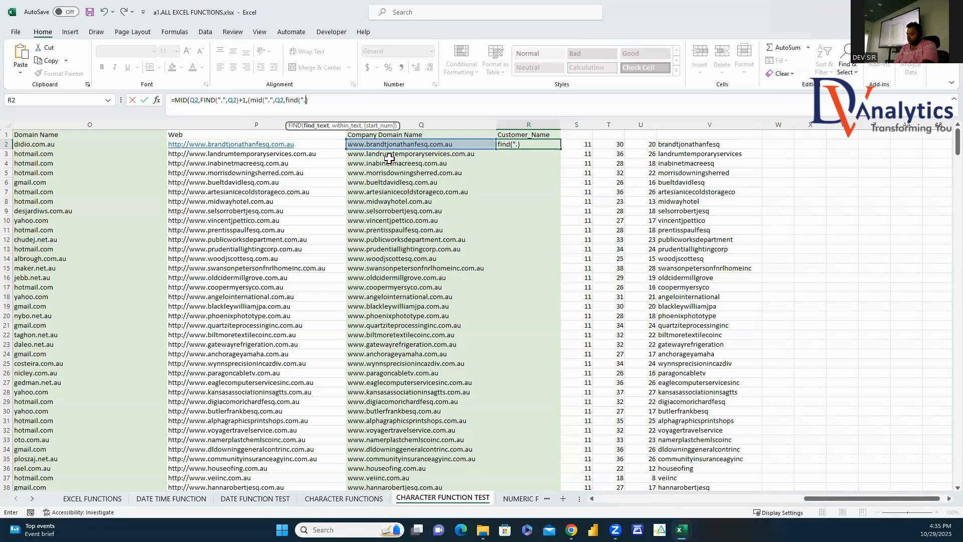
text(,)
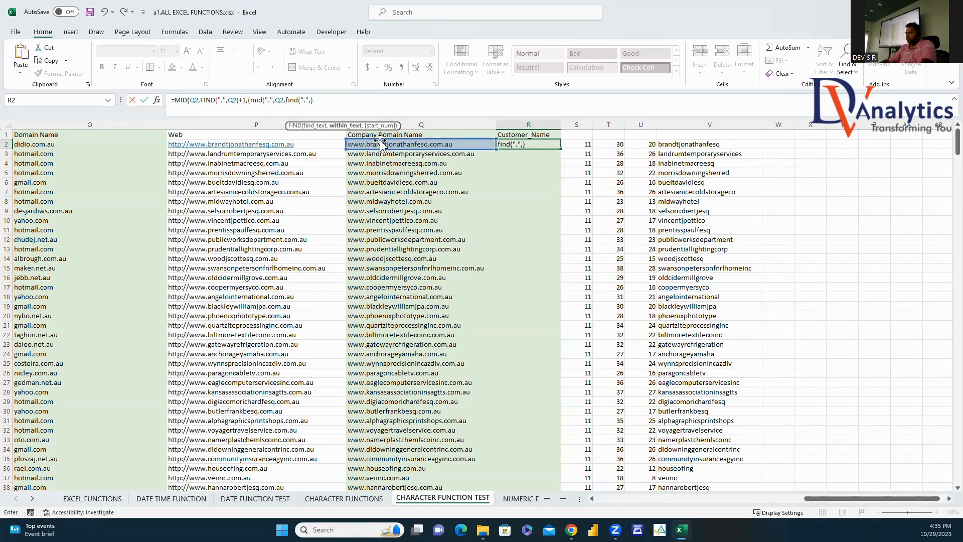
click(379, 144)
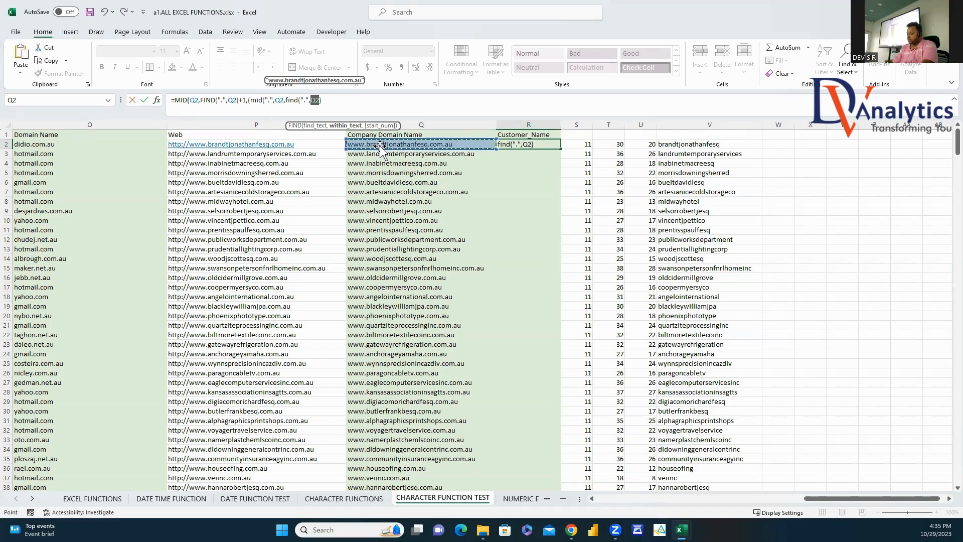
text()+1))
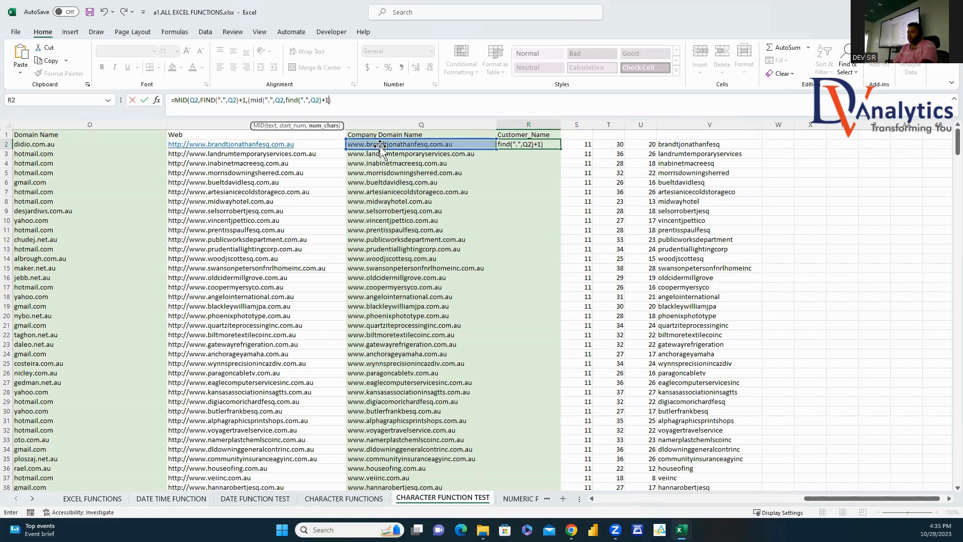
text())
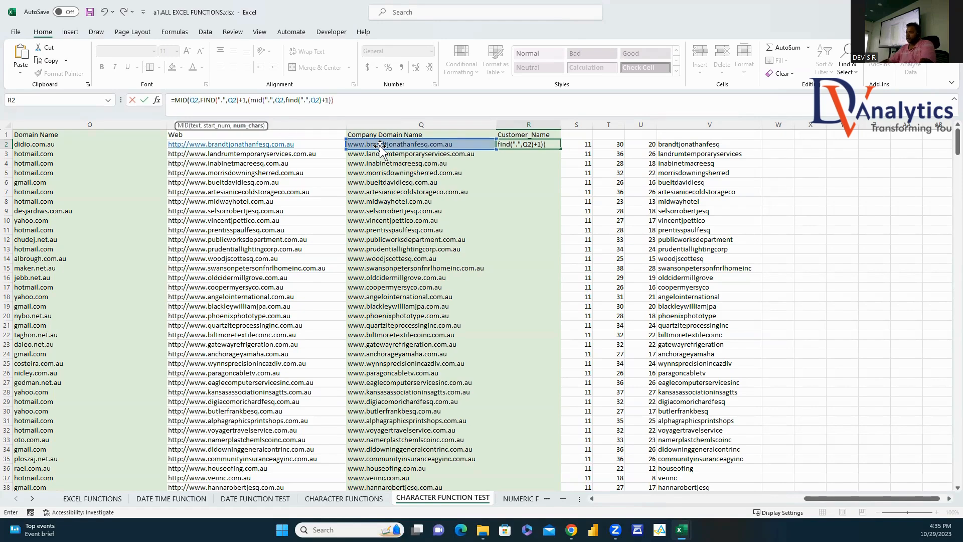
Step: Add a parenthesis, subtract FIND(".",Q2), and accept Excel's correction, giving #VALUE!
click(252, 100)
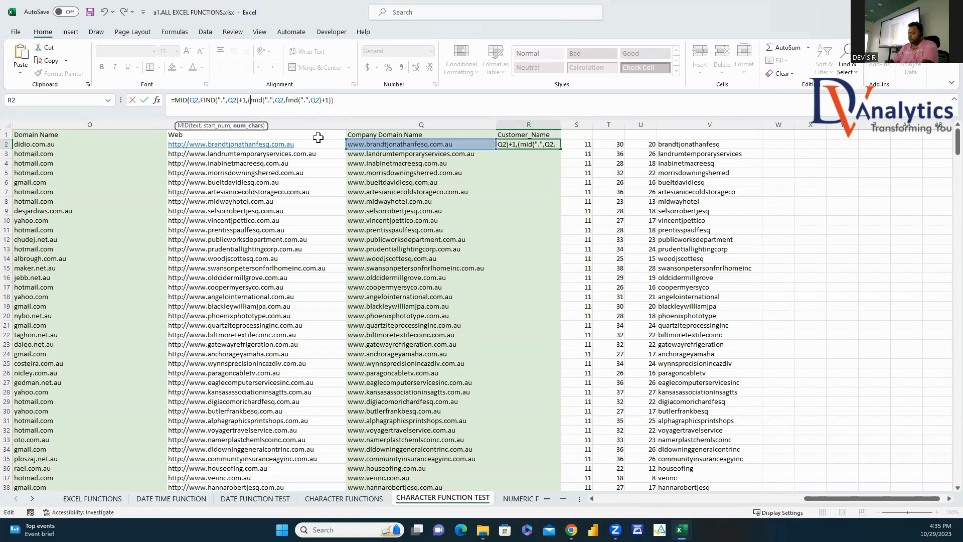
text(()
click(339, 100)
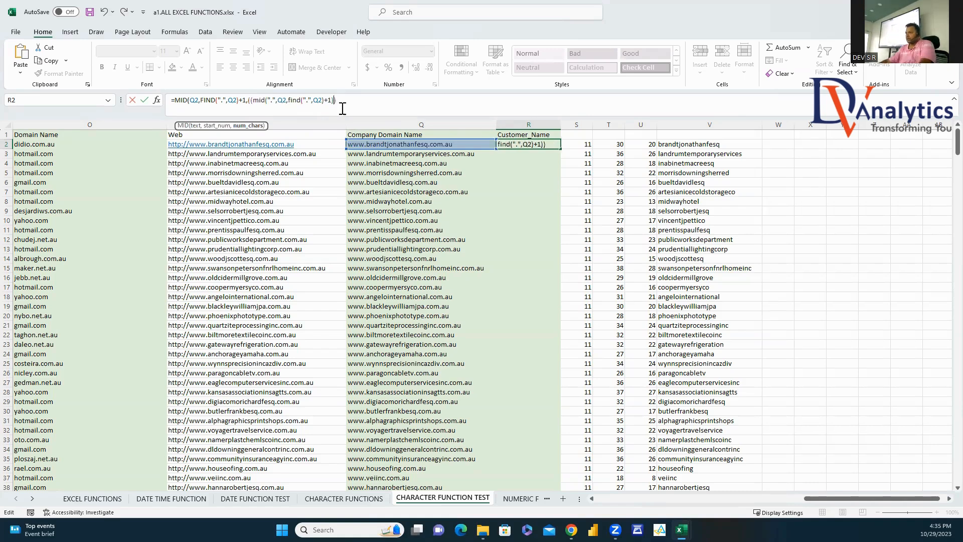
text(-find(".)
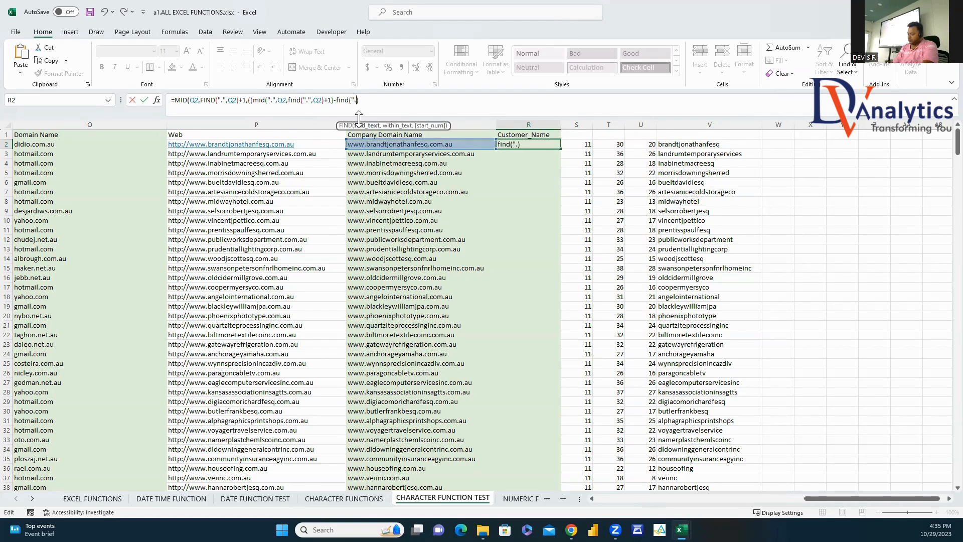
text(",)
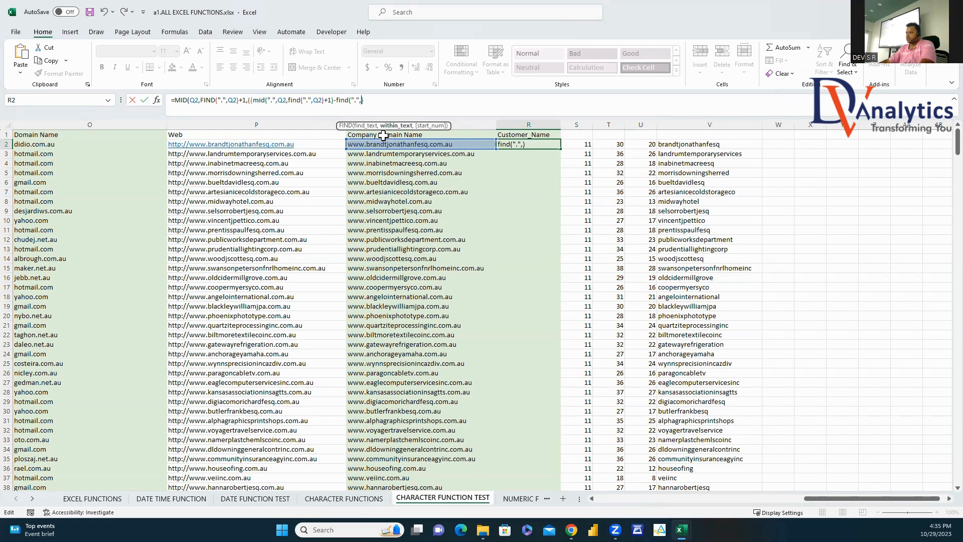
click(381, 146)
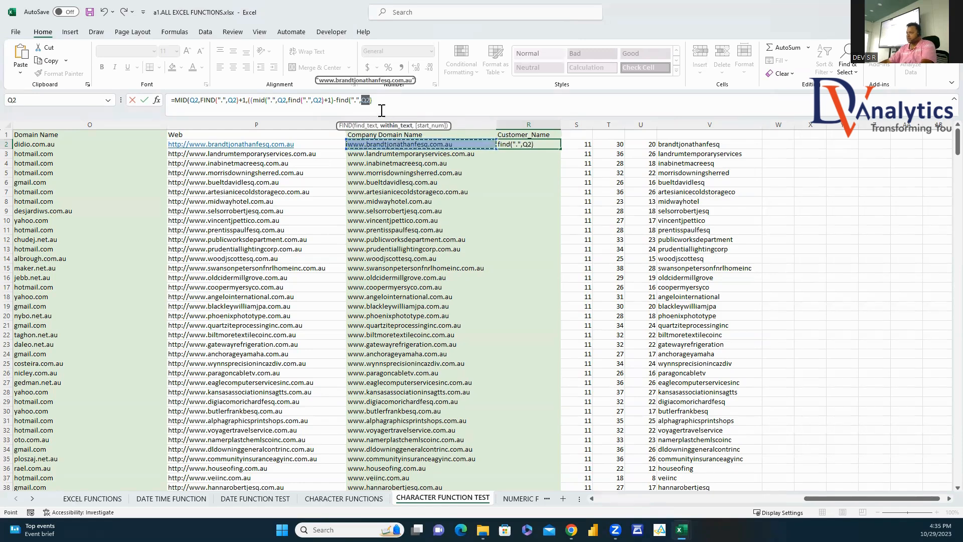
text())
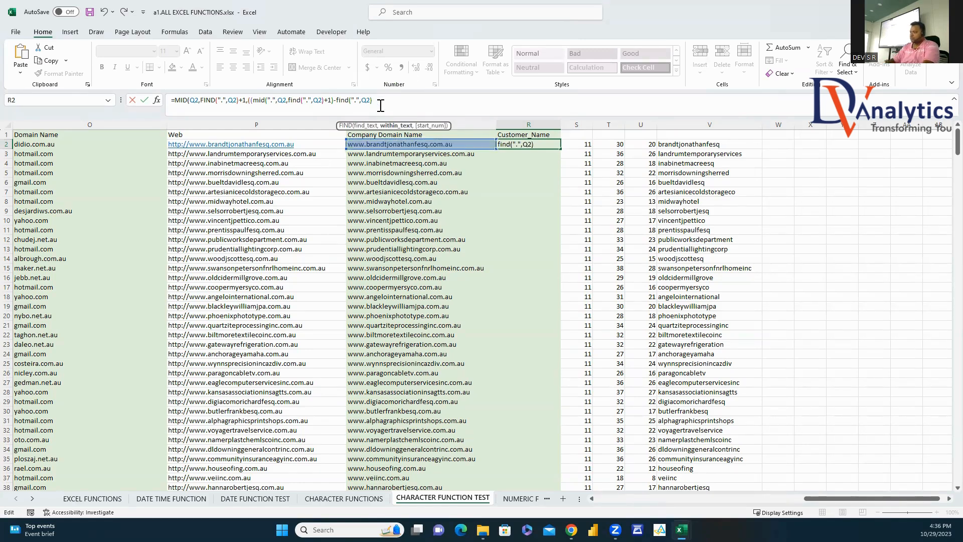
text())
key(Return)
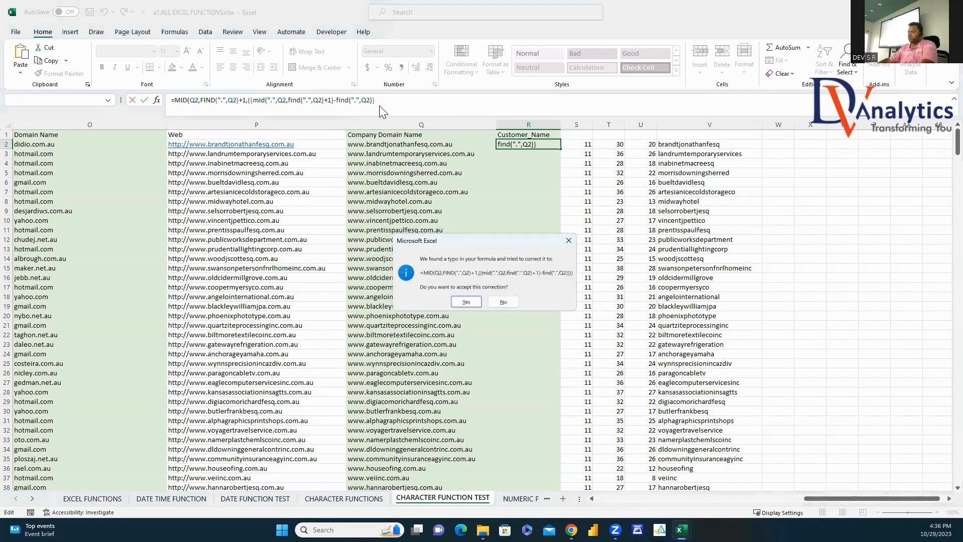
click(458, 303)
click(541, 145)
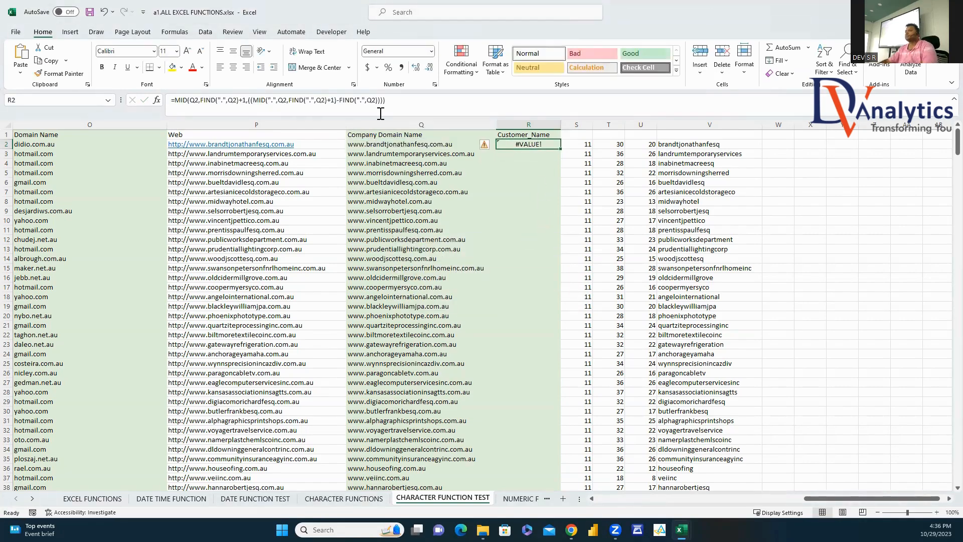
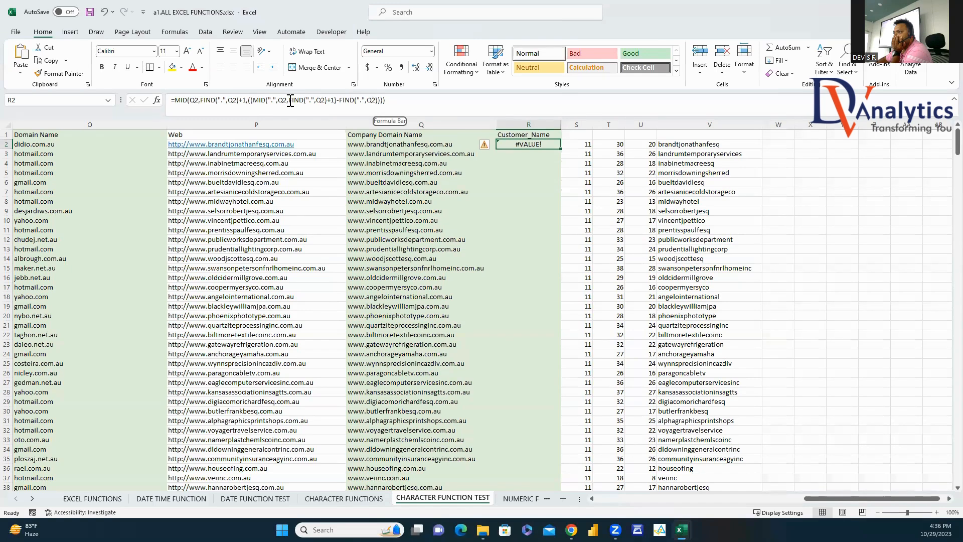
Step: Close R2's formula with a parenthesis and accept Excel's correction, then clear the #VALUE! cell
click(338, 101)
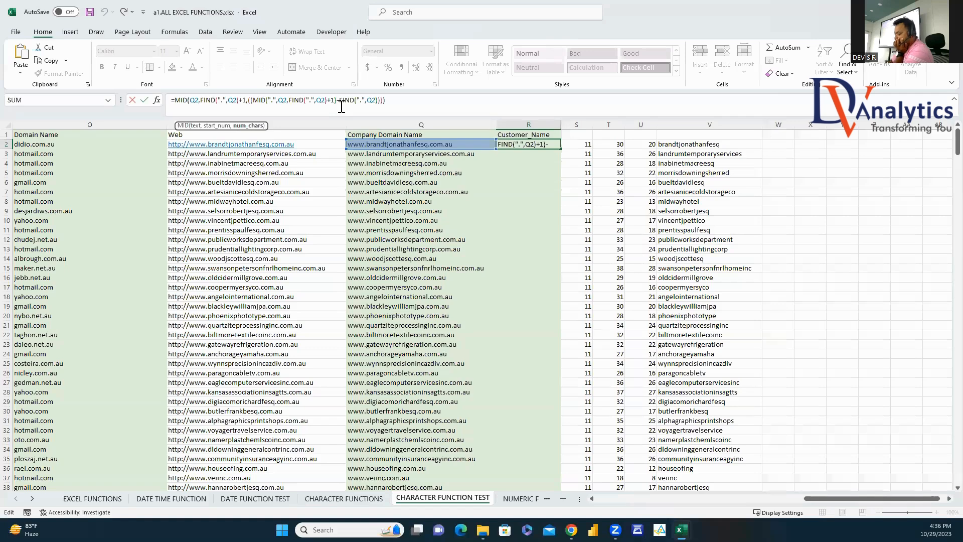
text())
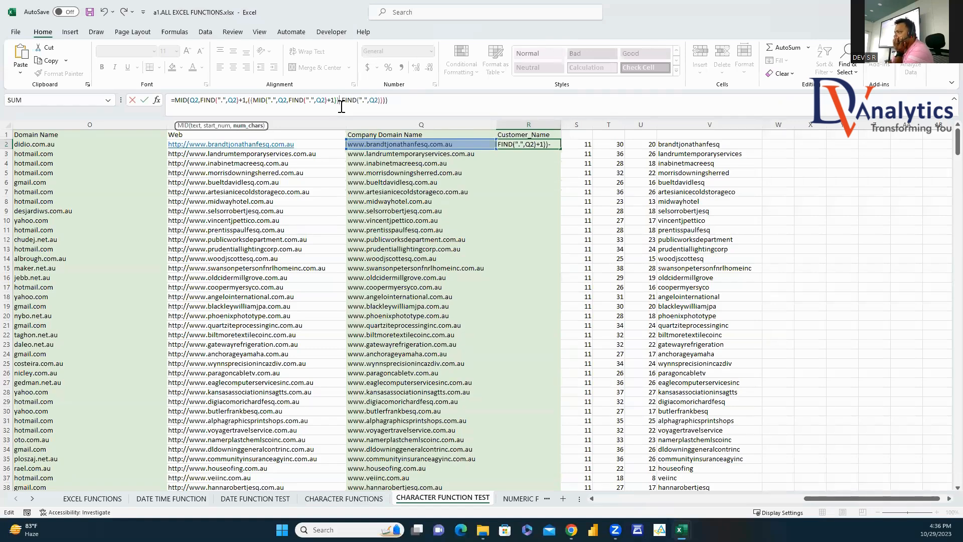
key(Return)
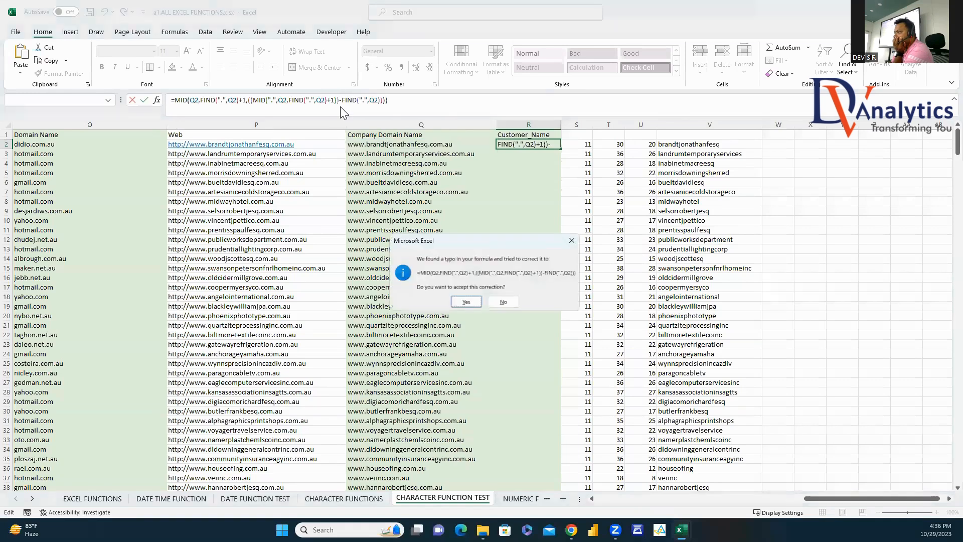
click(469, 301)
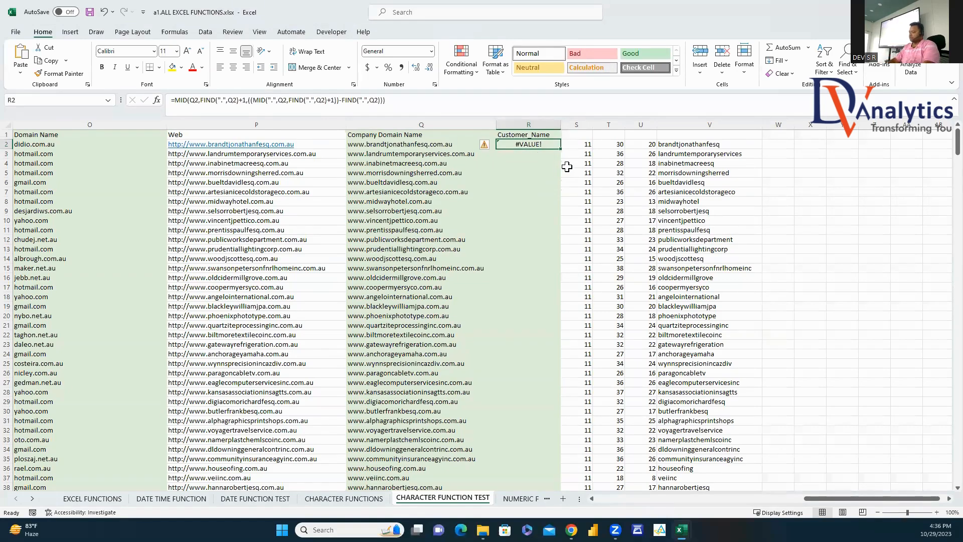
key(Delete)
Step: Review the FIND helper formulas in S2, T2 and U2, then begin =mid( in R2
text(=)
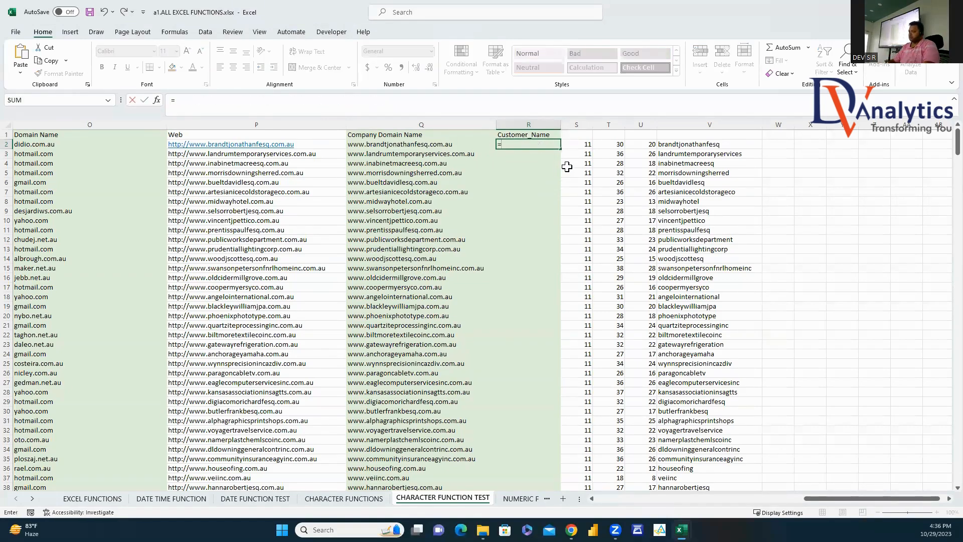
key(BackSpace)
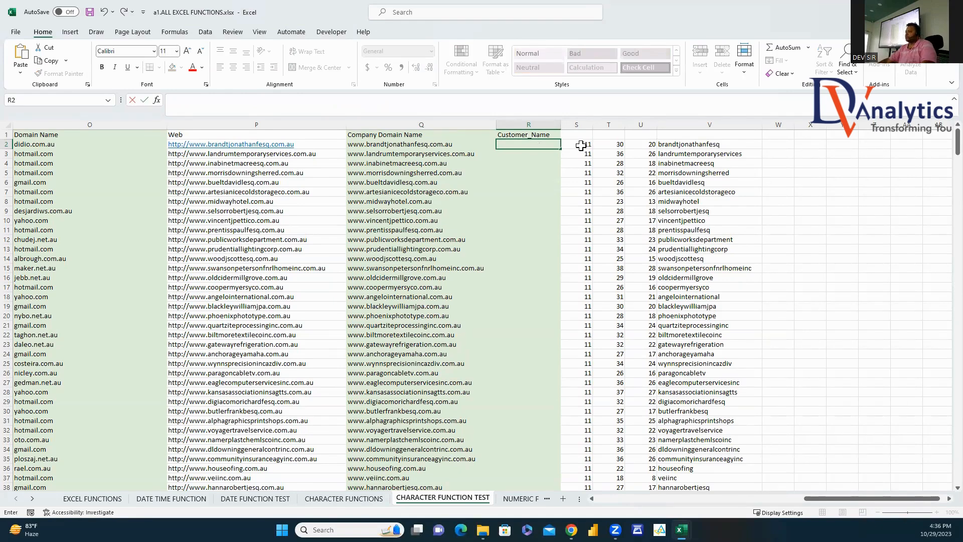
click(579, 145)
click(617, 147)
click(646, 151)
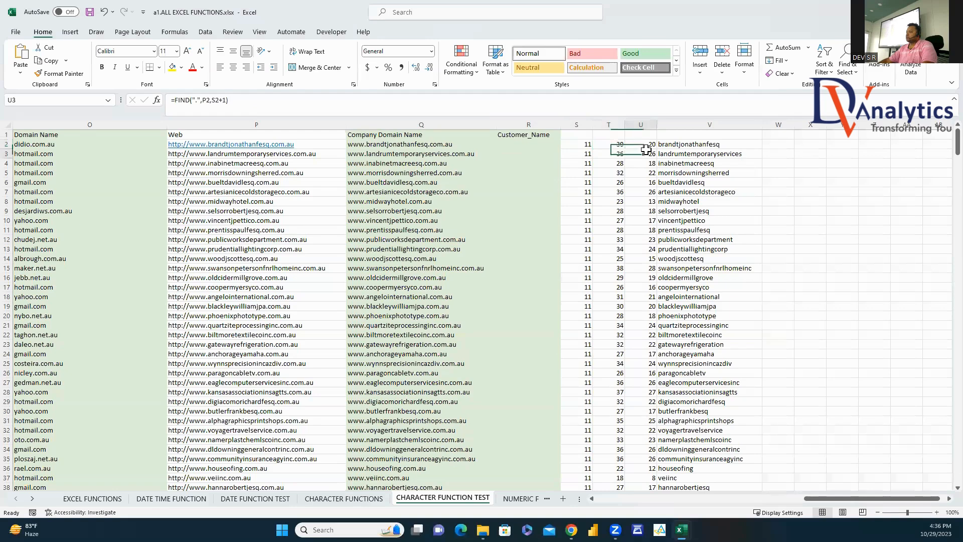
click(612, 146)
click(652, 147)
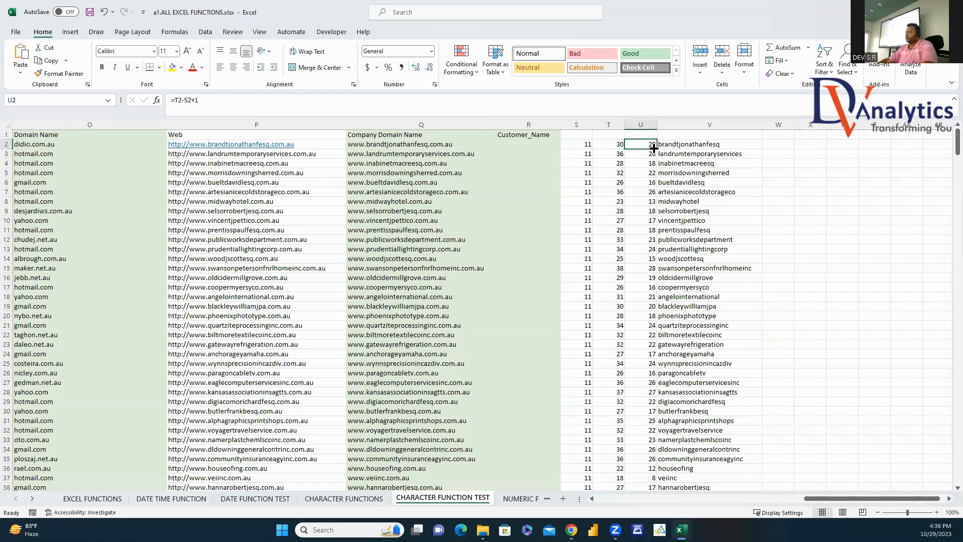
click(589, 146)
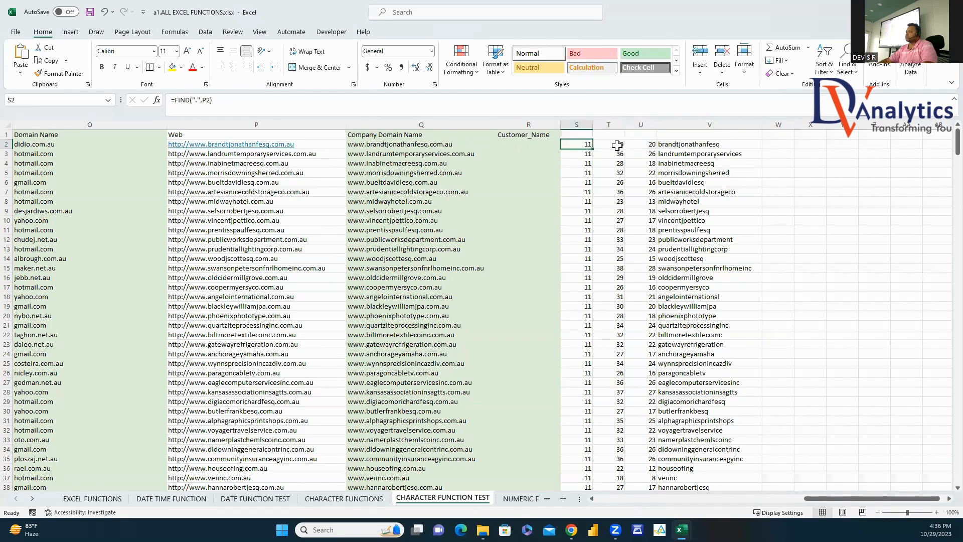
click(620, 144)
click(638, 143)
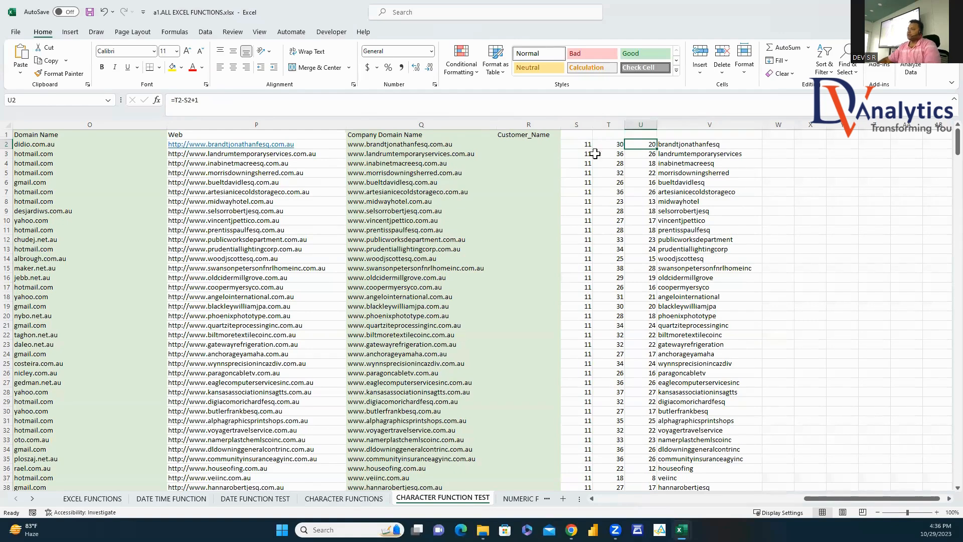
click(507, 146)
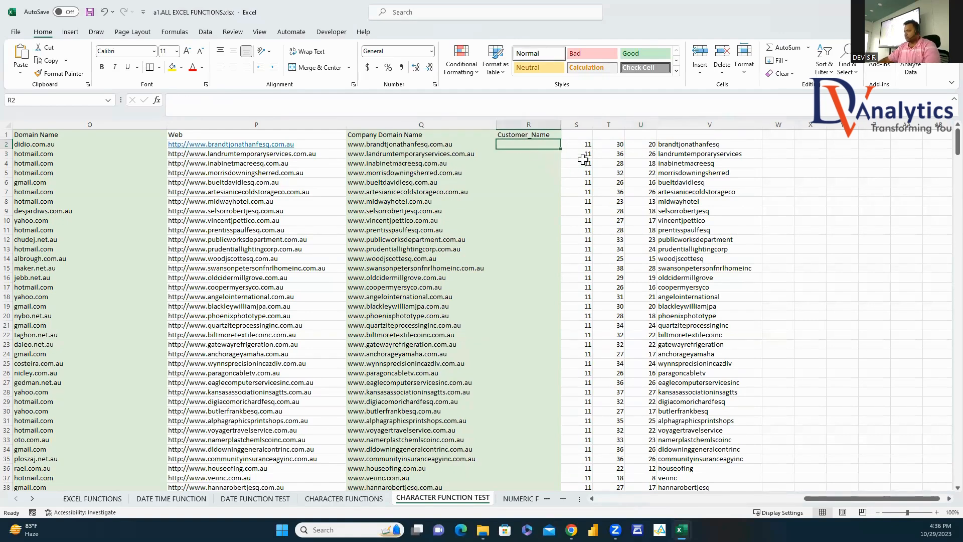
text(=mid()
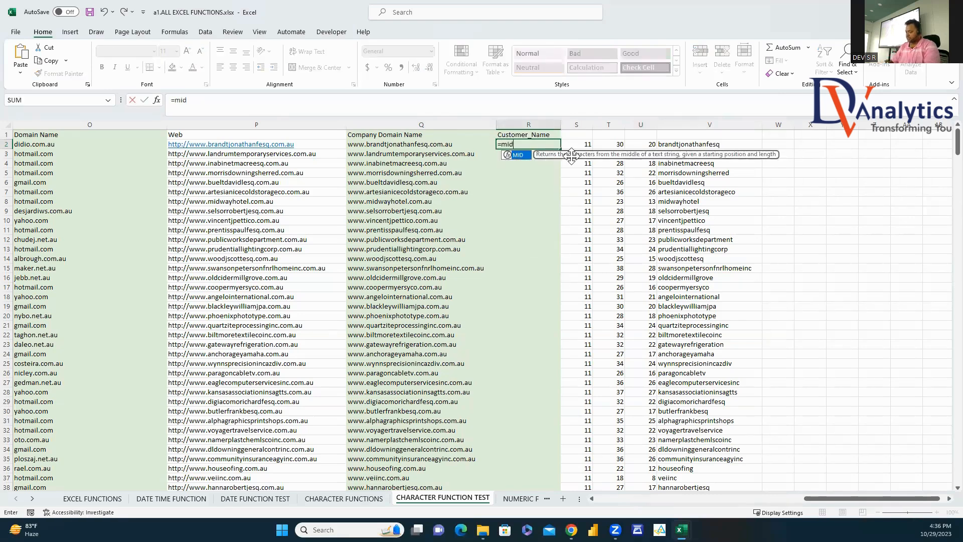
Step: Start R2's MID with text Q2 and start position FIND(".",Q2)+1
click(444, 146)
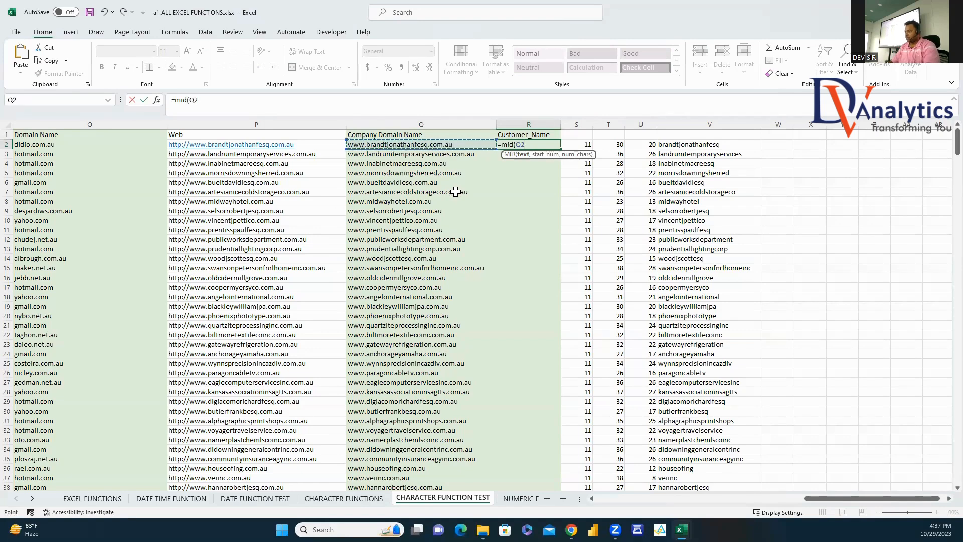
text(,find()
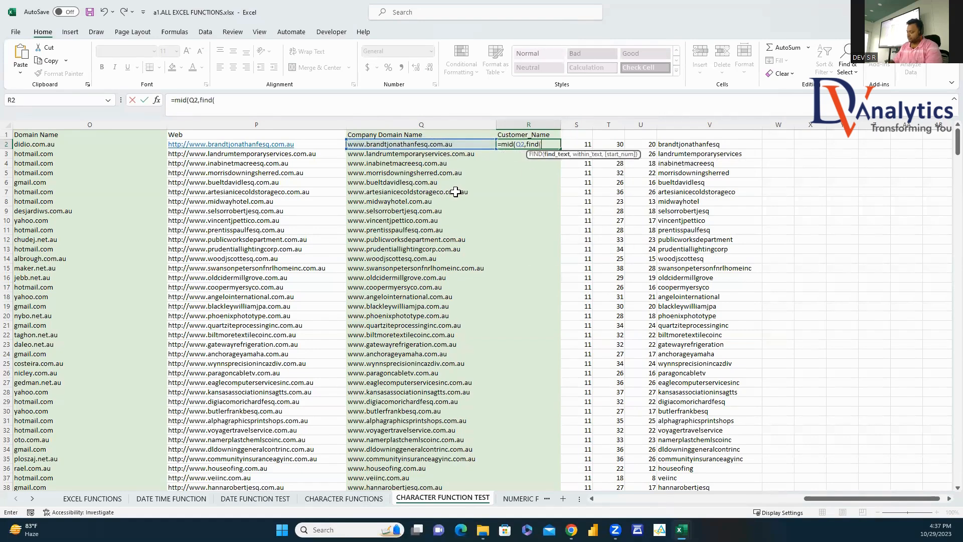
text(".",)
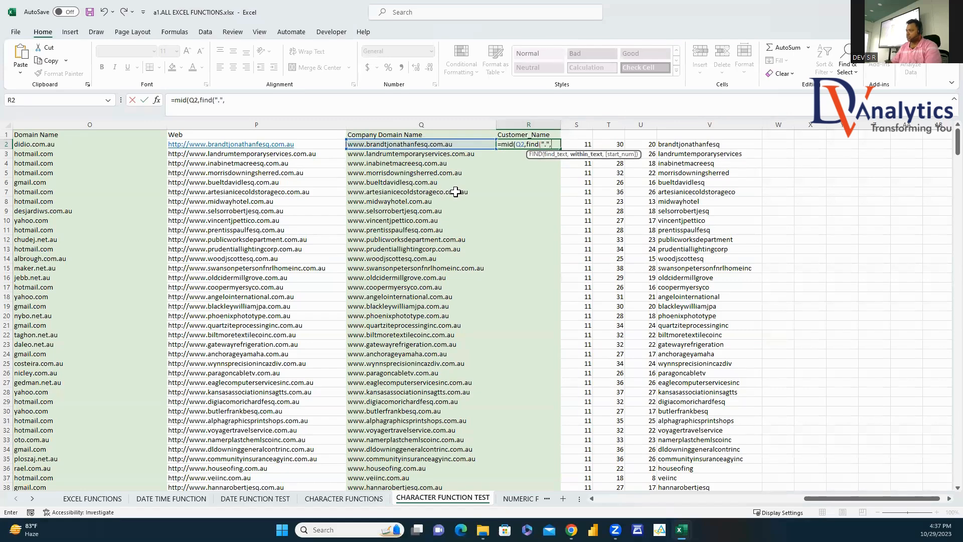
click(415, 145)
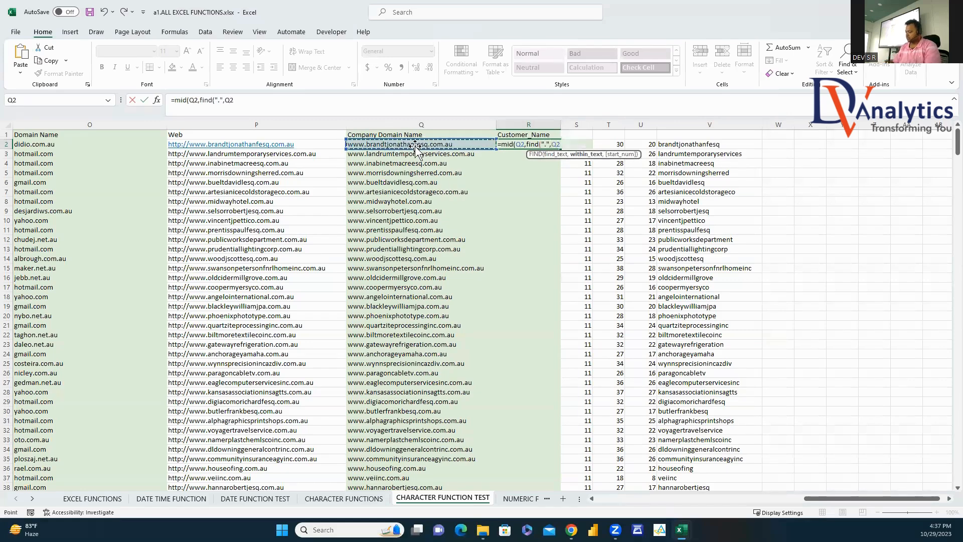
text()+1,)
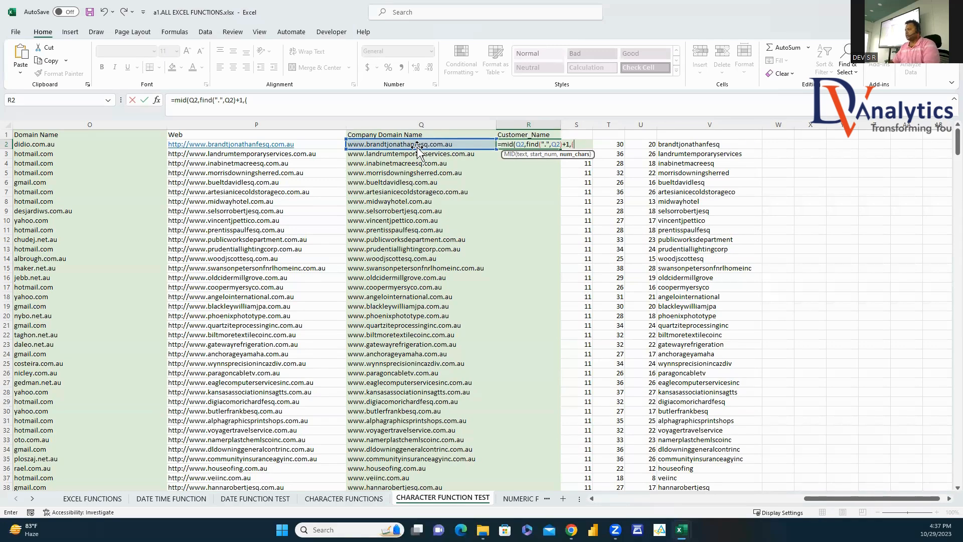
Step: Add a nested second-dot FIND on Q2 for the length, dismissing the parenthesis error
text((find()
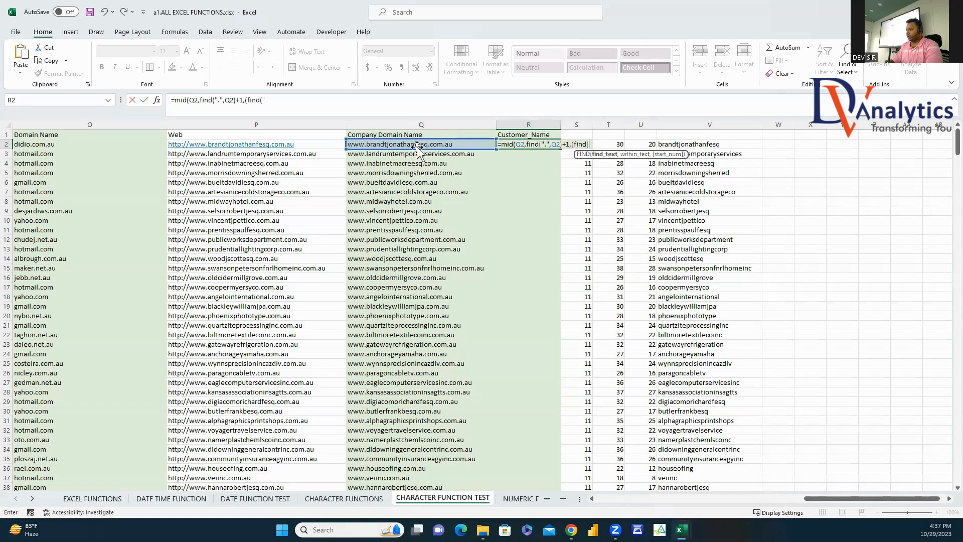
text(".")
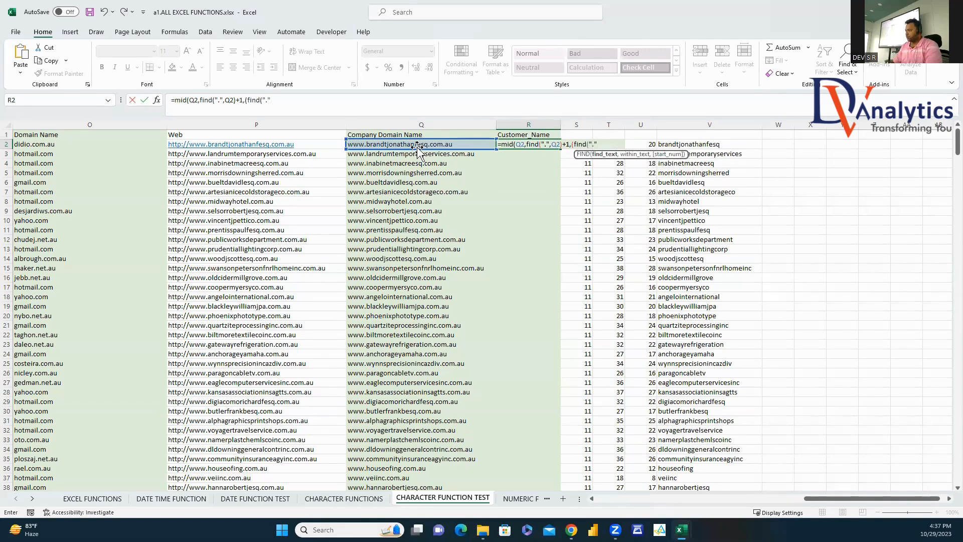
text(.",)
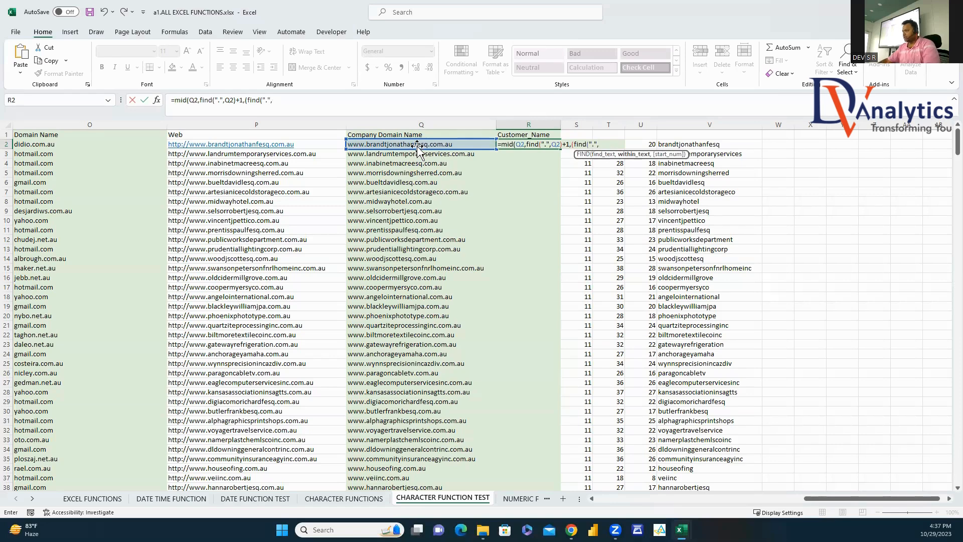
click(415, 145)
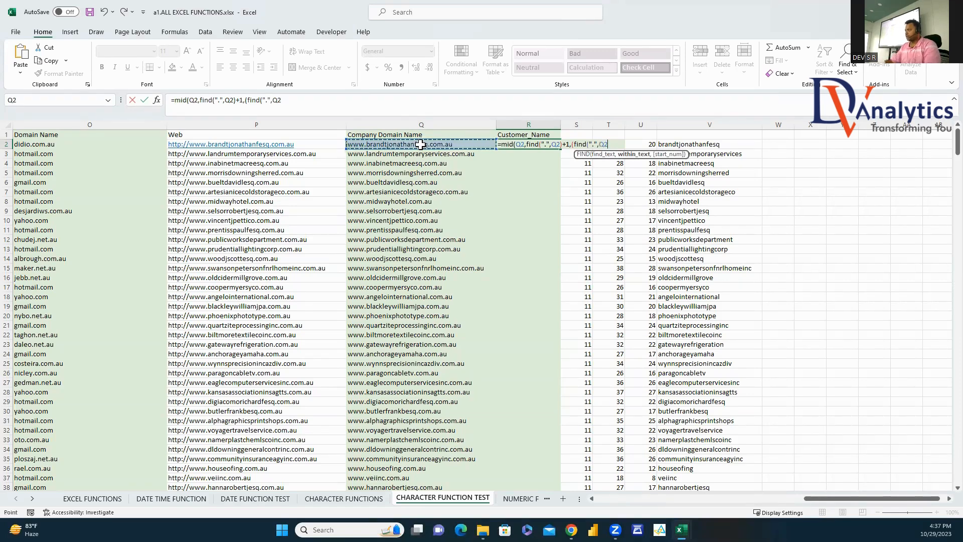
text(,)
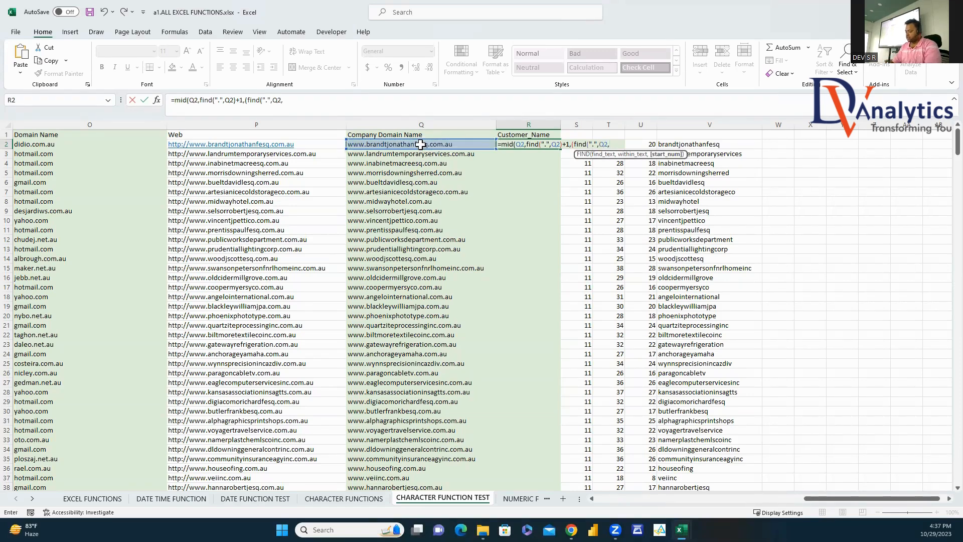
text(find()
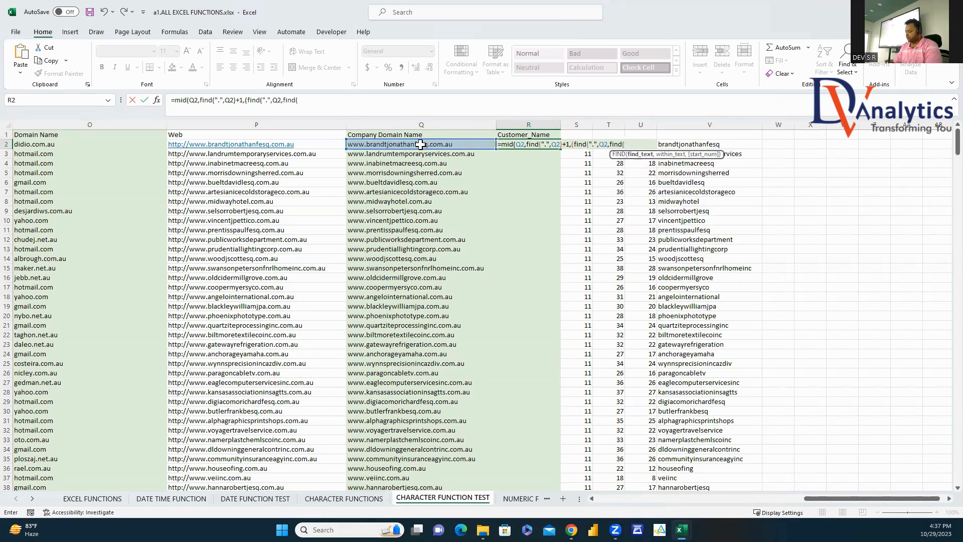
text(".")
click(420, 144)
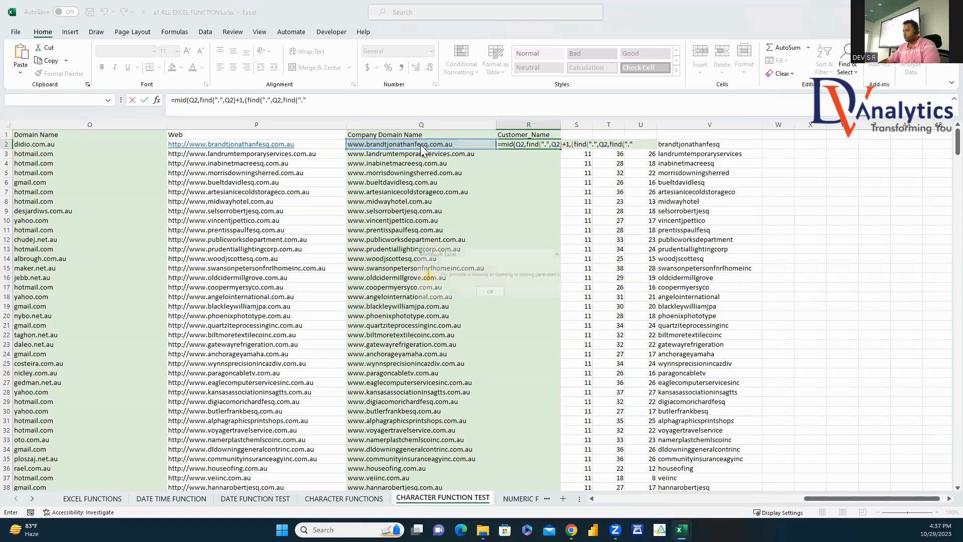
click(494, 287)
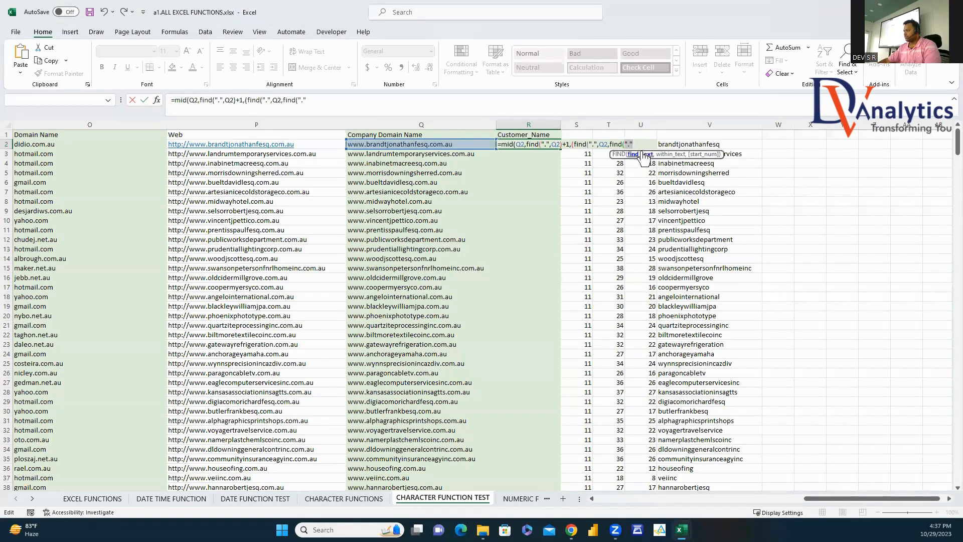
text(,)
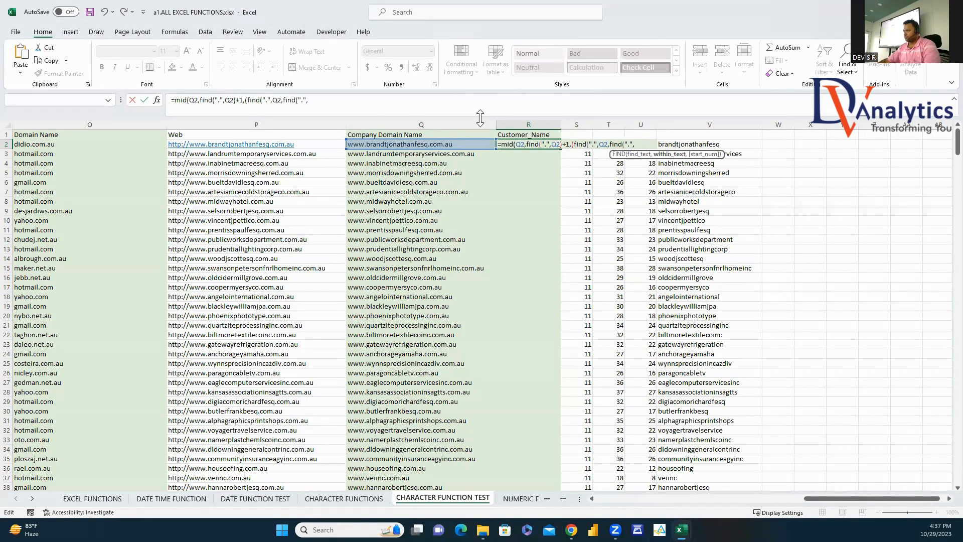
click(473, 144)
text(+)
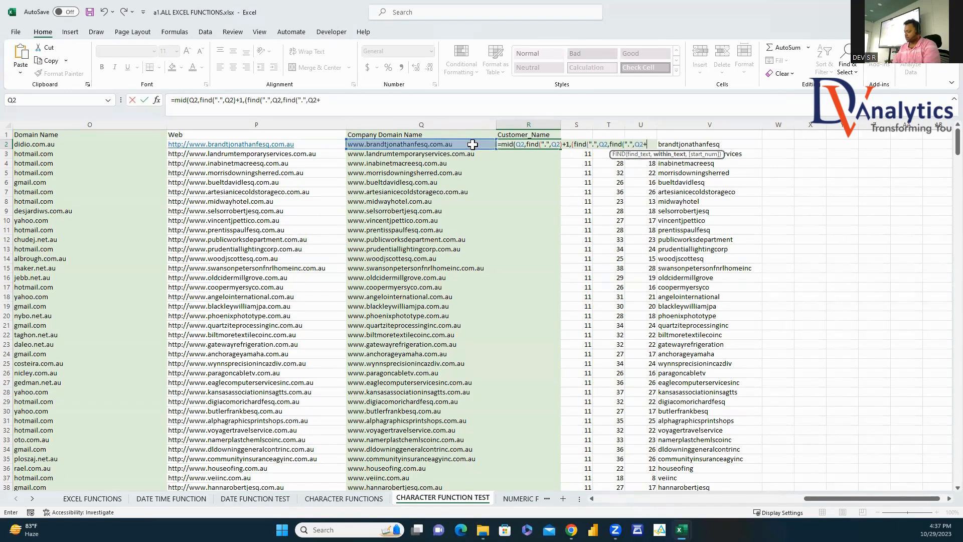
text(1)
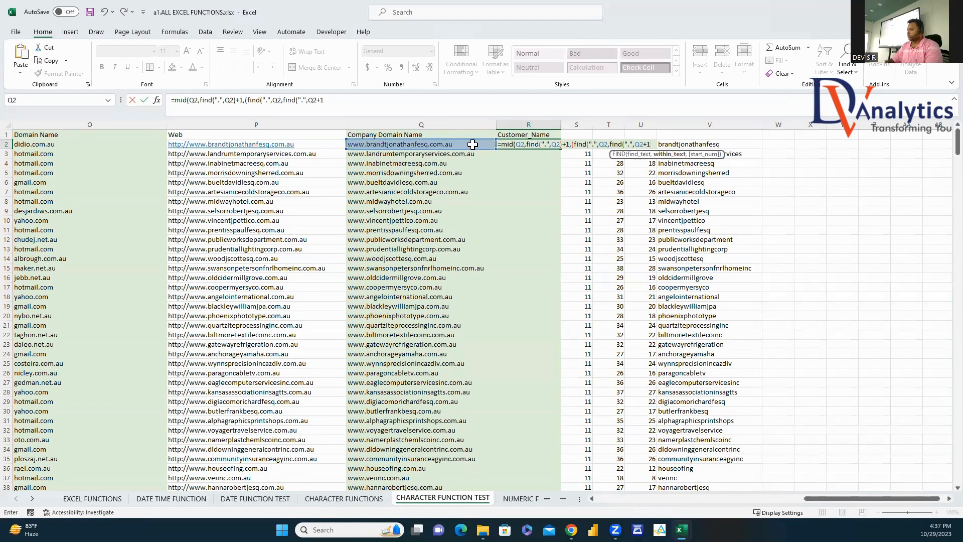
text())
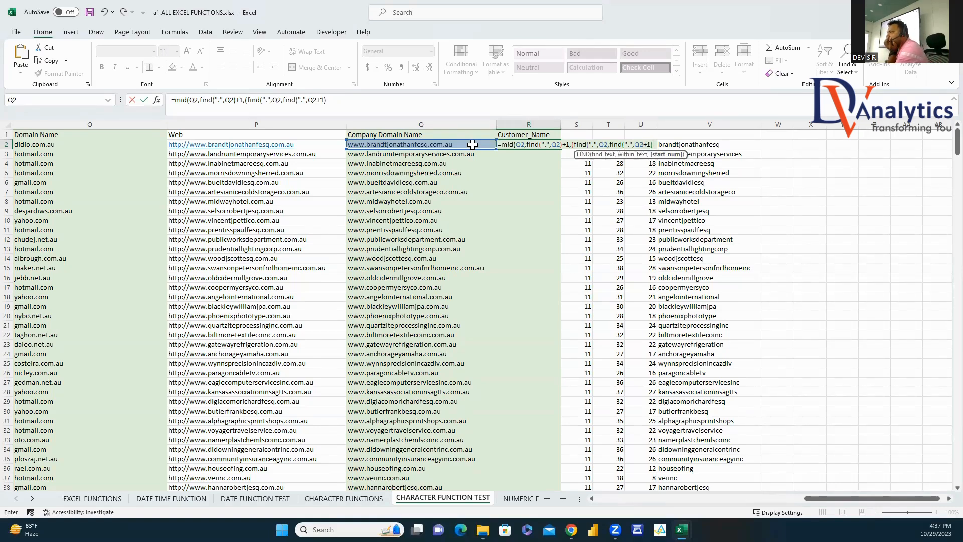
Step: Subtract FIND(".",Q2) to finish the length, fix the parentheses and commit R2's formula
key(BackSpace)
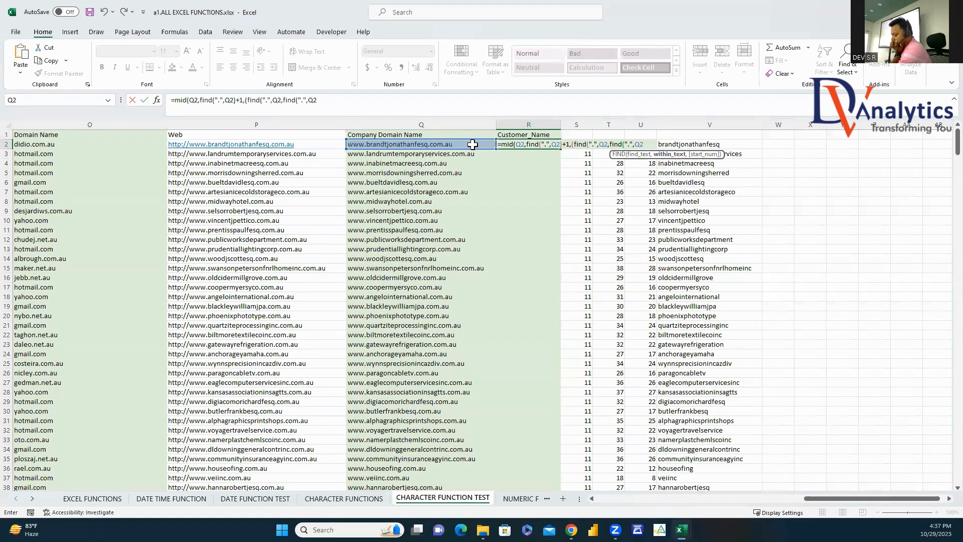
text()+1-)
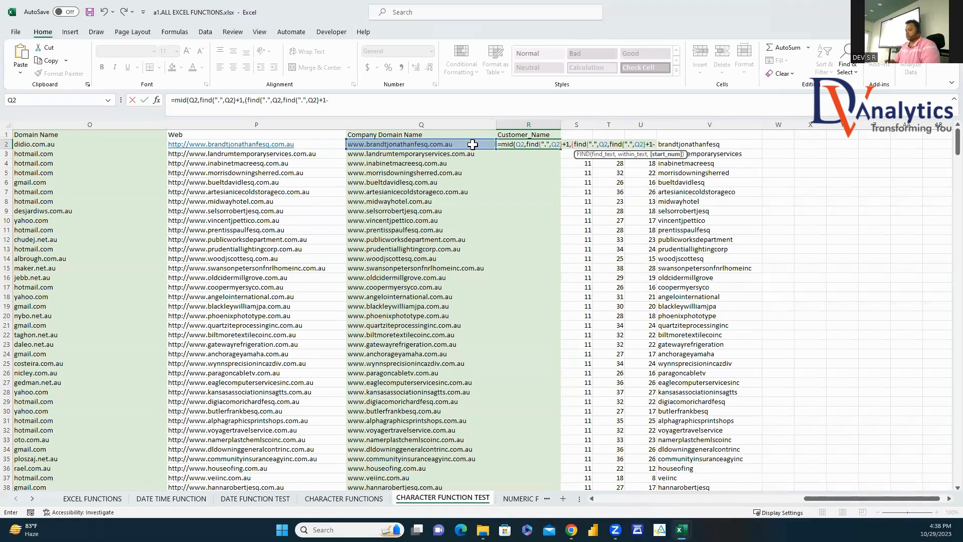
text(find()
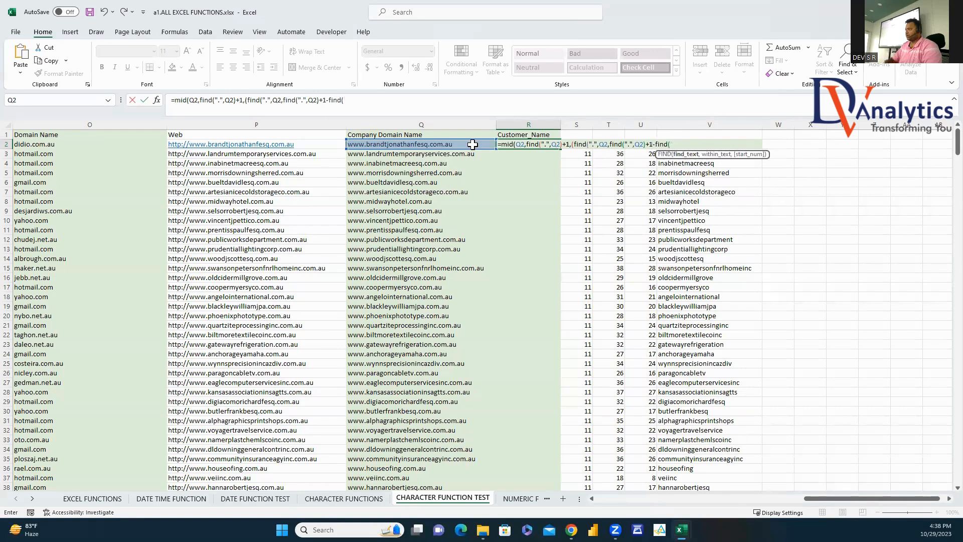
text(".")
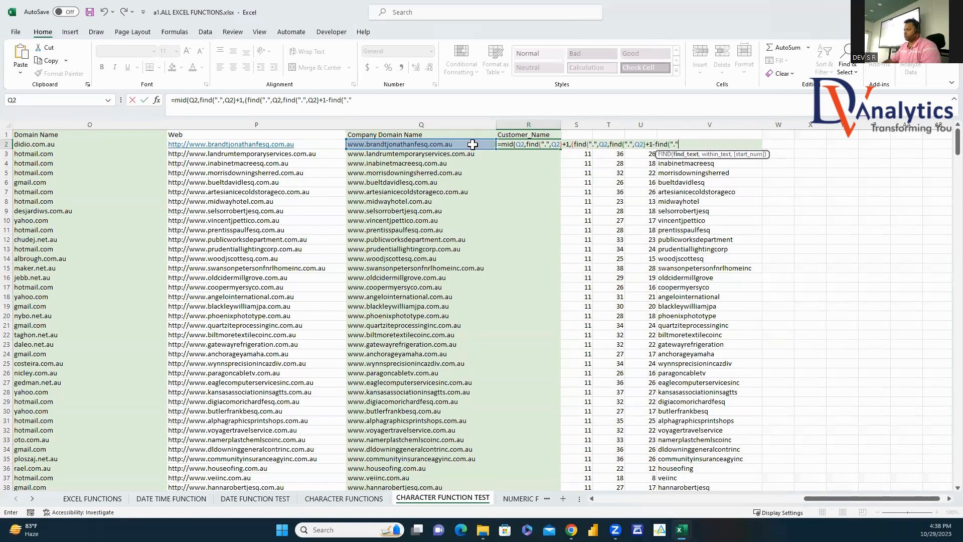
text(,)
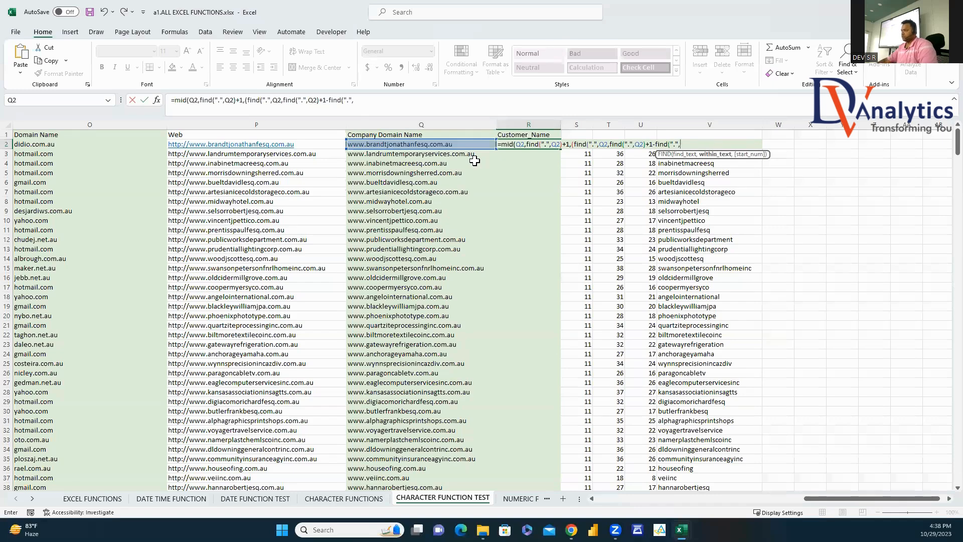
click(451, 144)
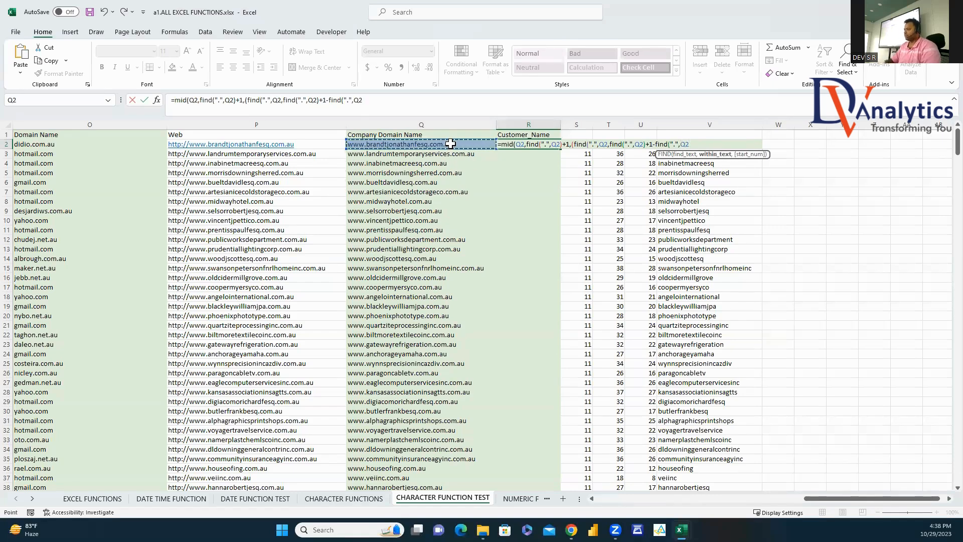
text()))
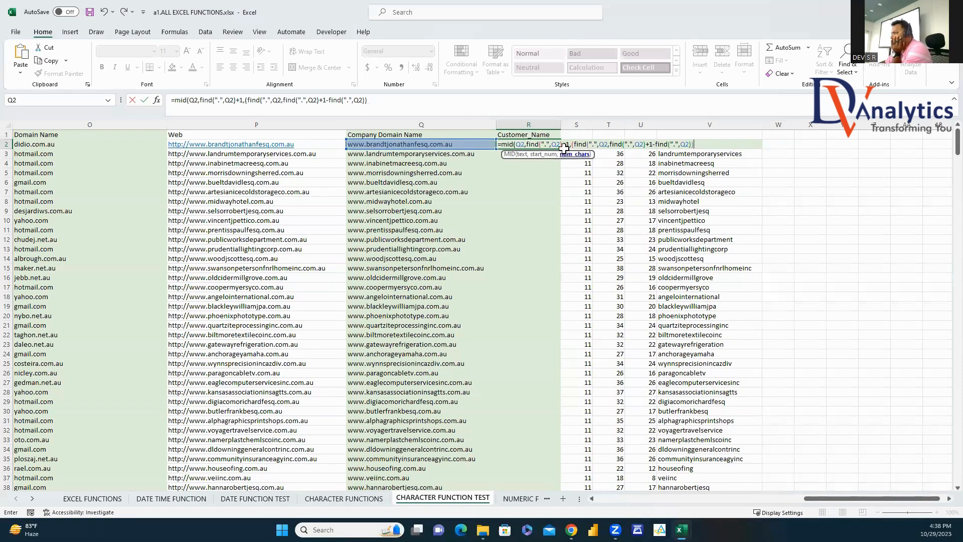
click(652, 144)
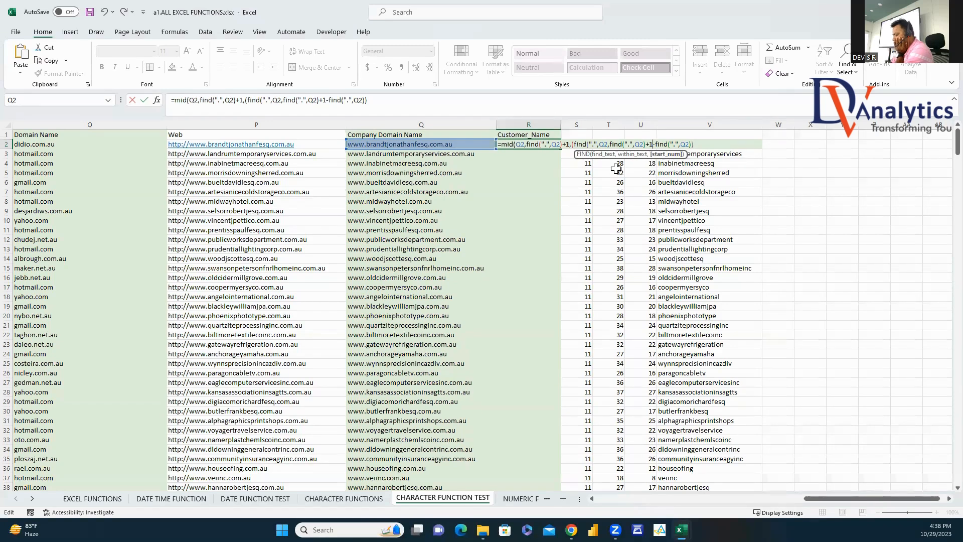
text())
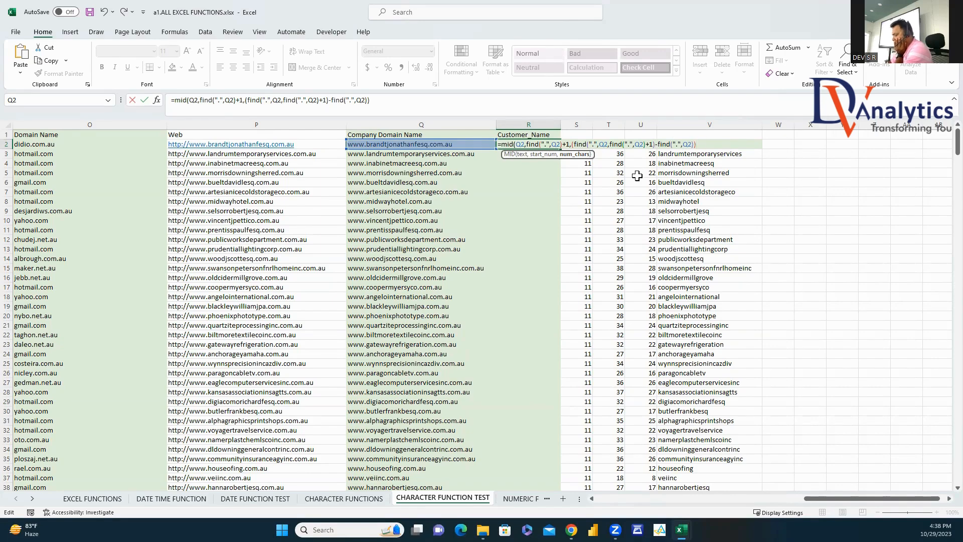
key(Return)
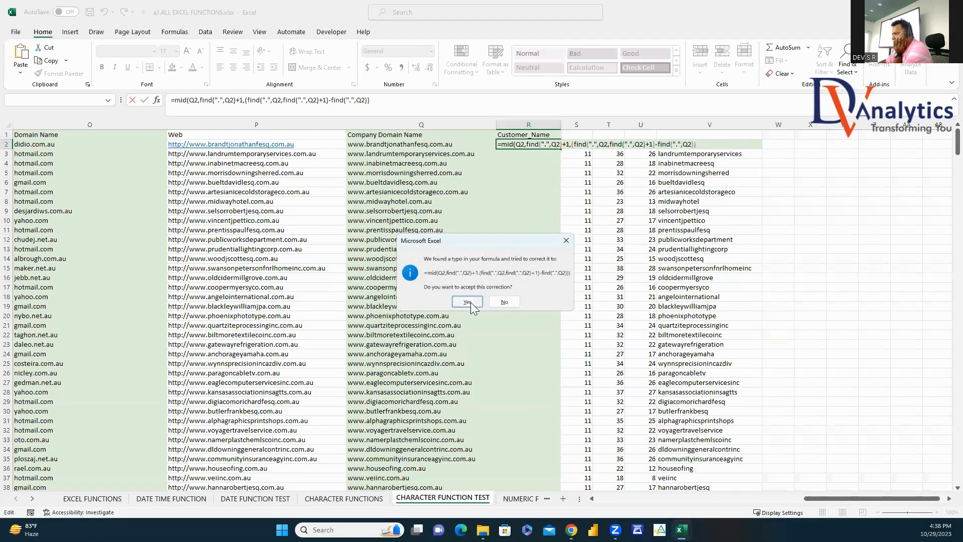
click(470, 301)
click(553, 145)
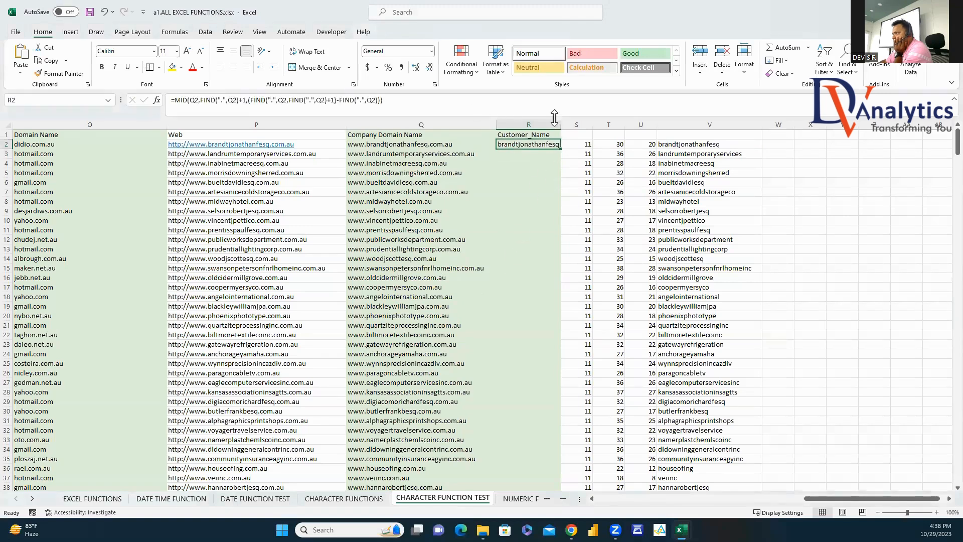
drag(561, 127, 565, 127)
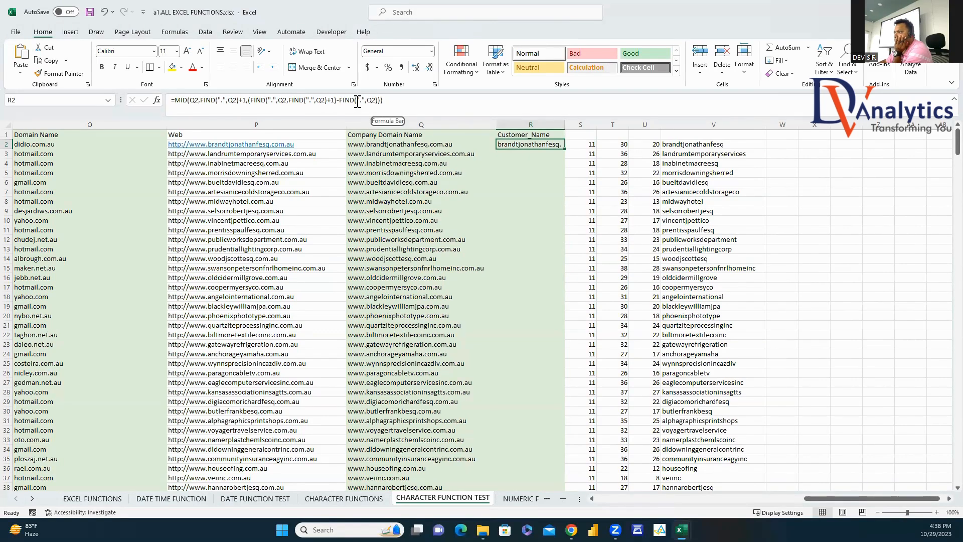
click(379, 100)
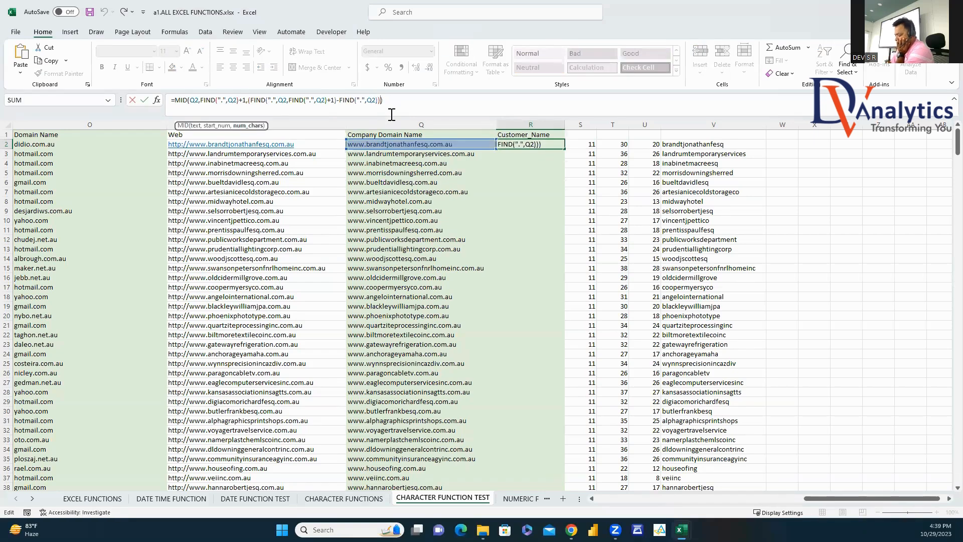
Step: Subtract 1 to drop the trailing dot, fill R2 down column R and autofit it
text(-1)
key(Return)
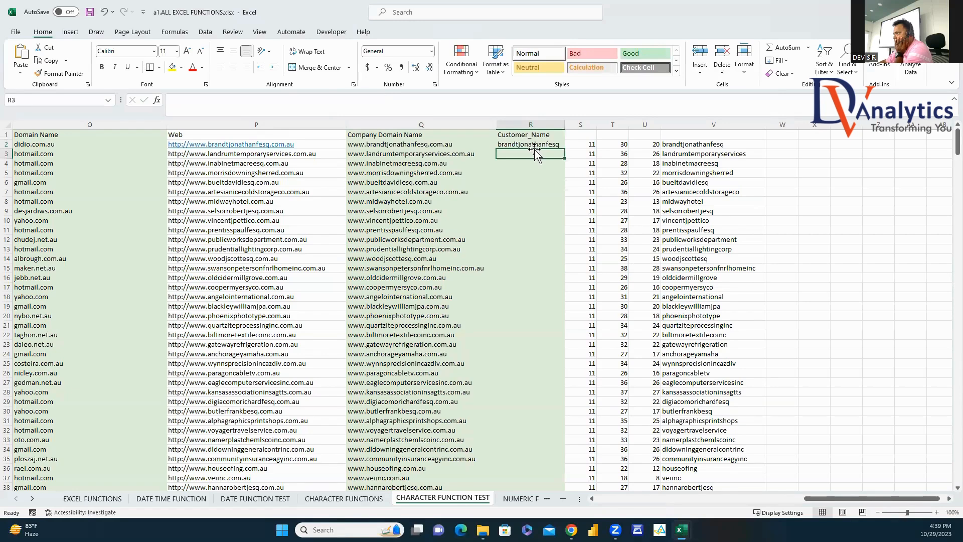
click(537, 146)
double_click(566, 151)
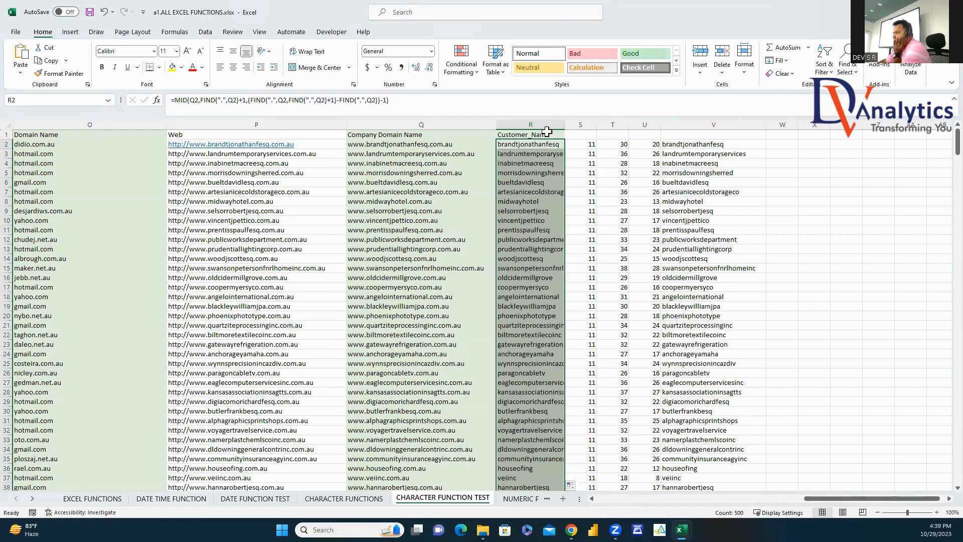
double_click(564, 125)
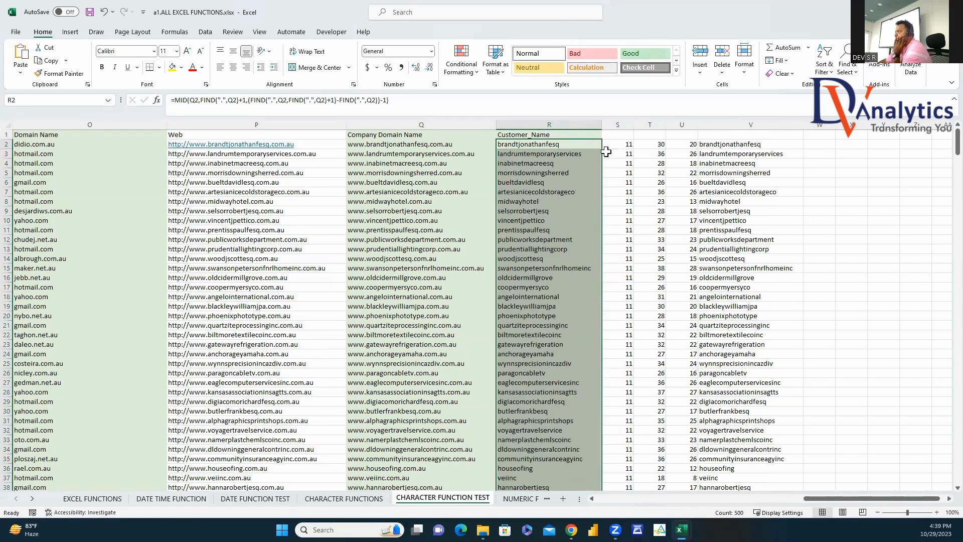
click(540, 145)
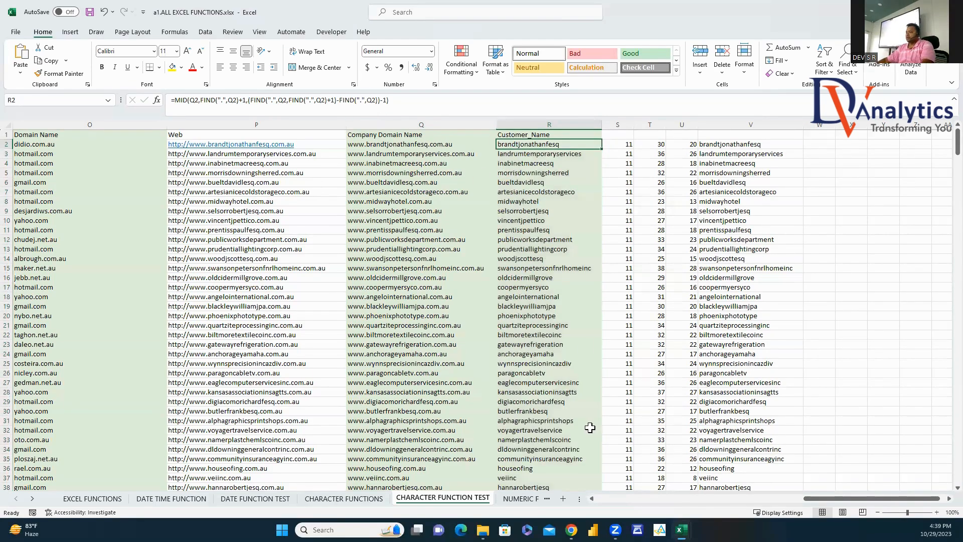
Step: Glance at the NUMERIC FUNCTIONS sheet, then return to CHARACTER FUNCTION TEST
click(522, 498)
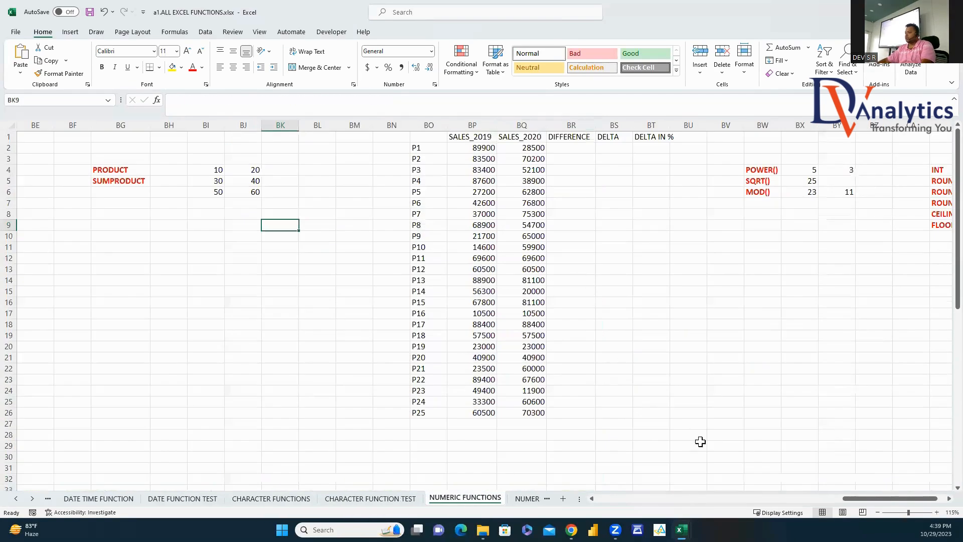
drag(861, 499, 613, 497)
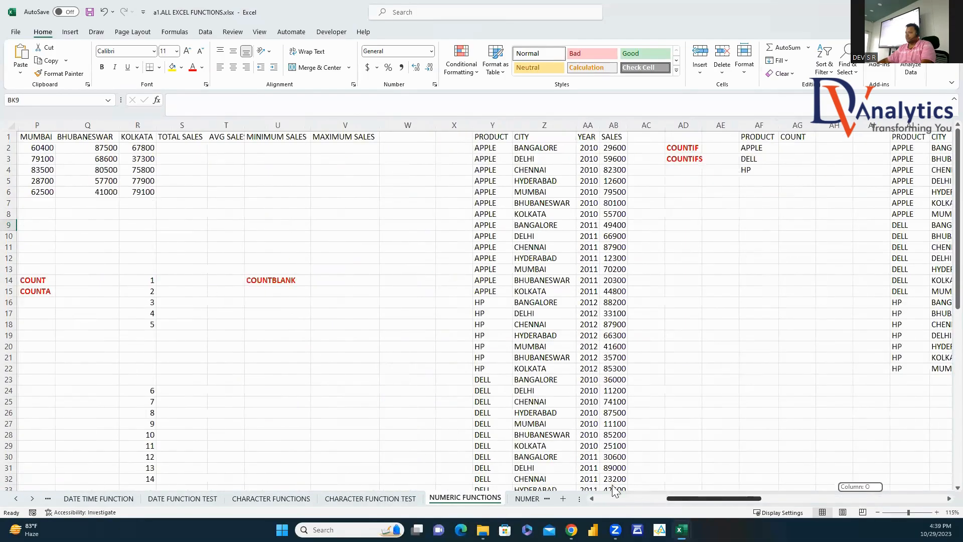
click(290, 174)
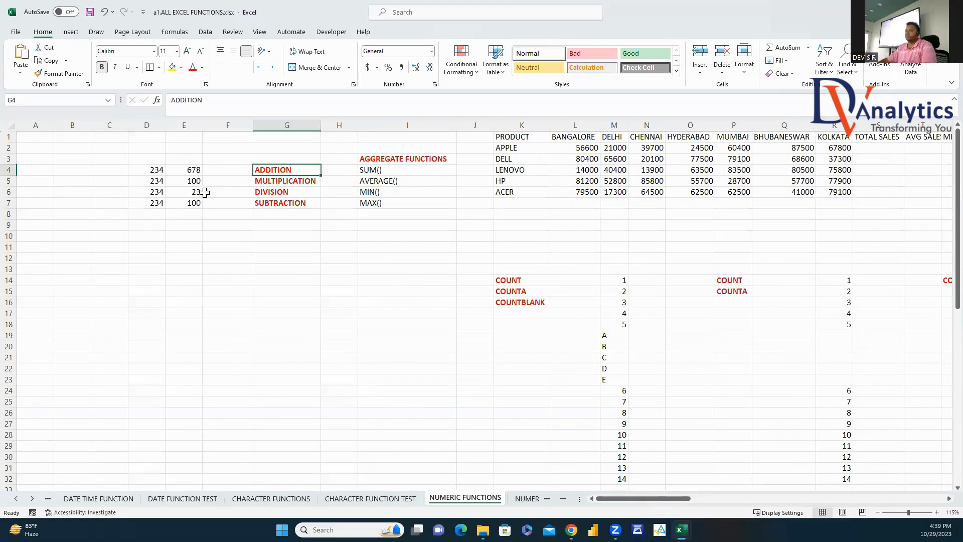
click(370, 499)
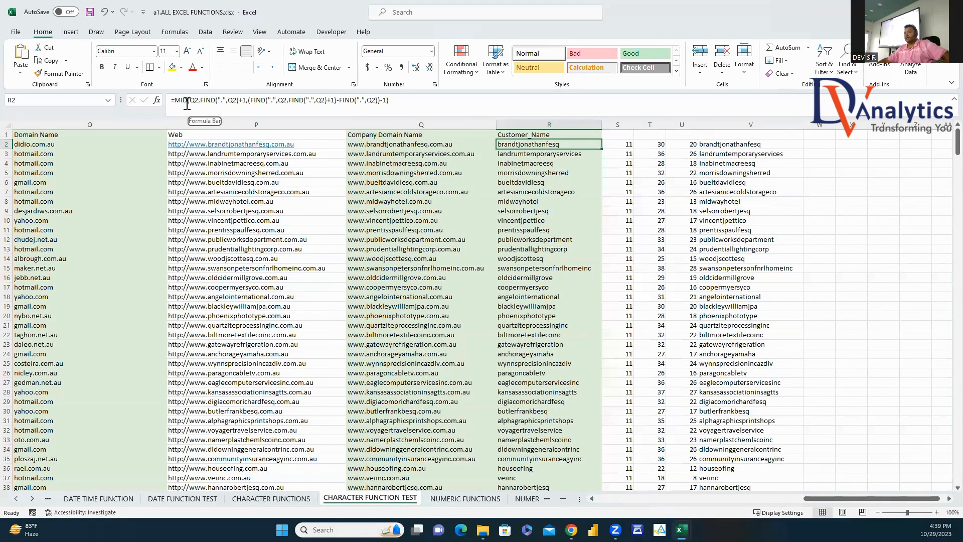
Step: Inspect R2's formula and the FIND helpers in S2 and T2 without changing them
drag(201, 99, 243, 100)
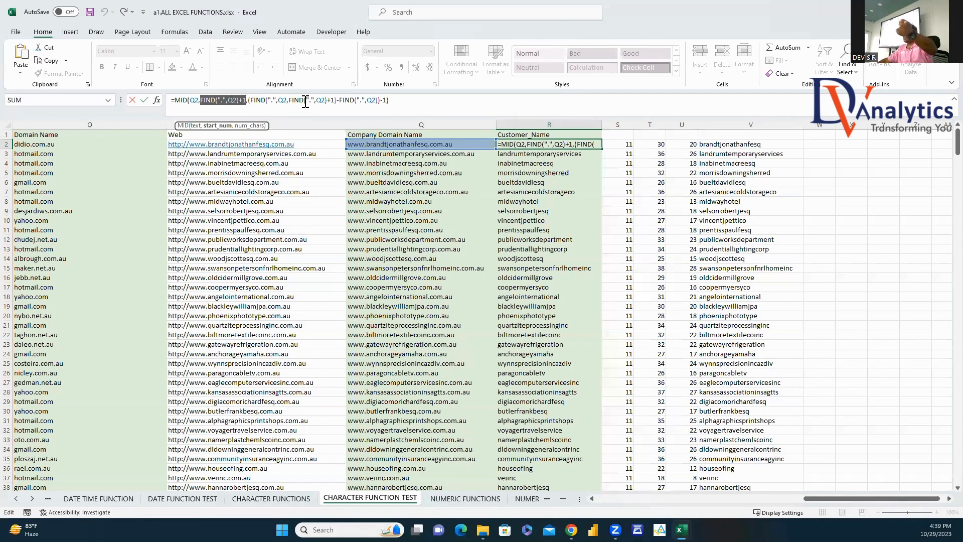
key(Escape)
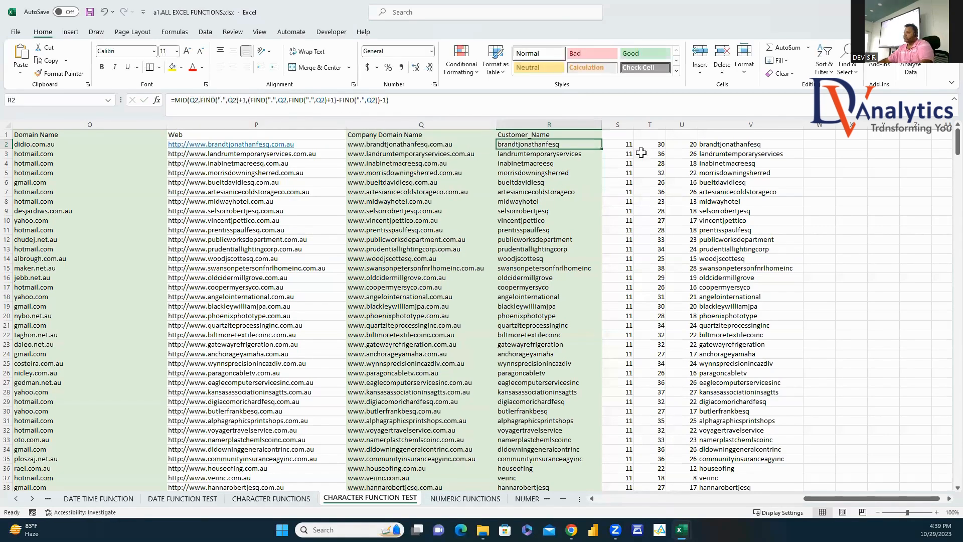
click(652, 144)
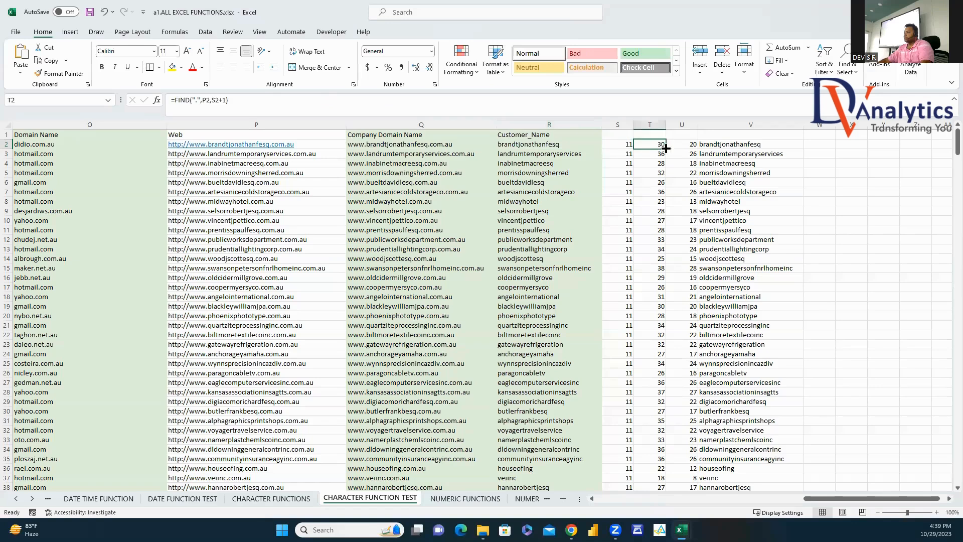
click(627, 144)
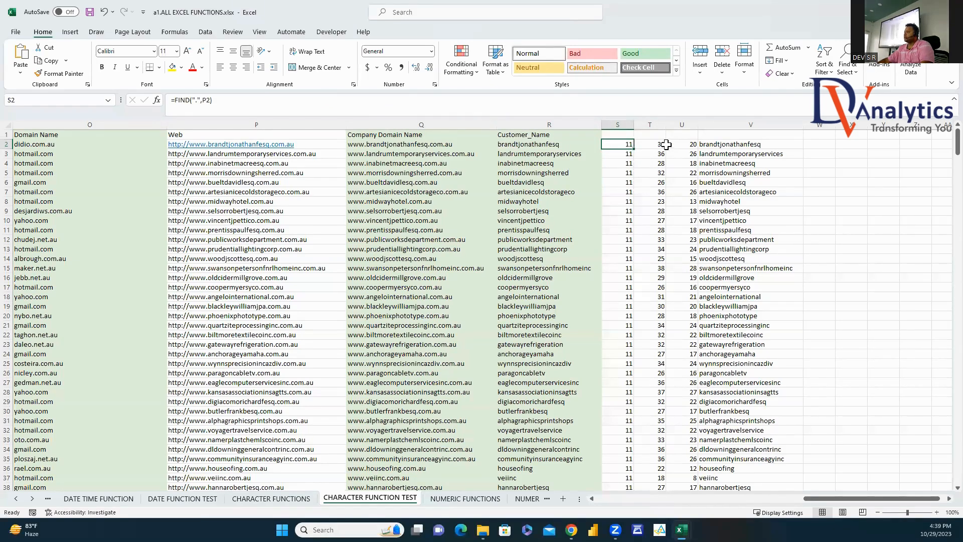
click(655, 145)
click(629, 145)
click(676, 144)
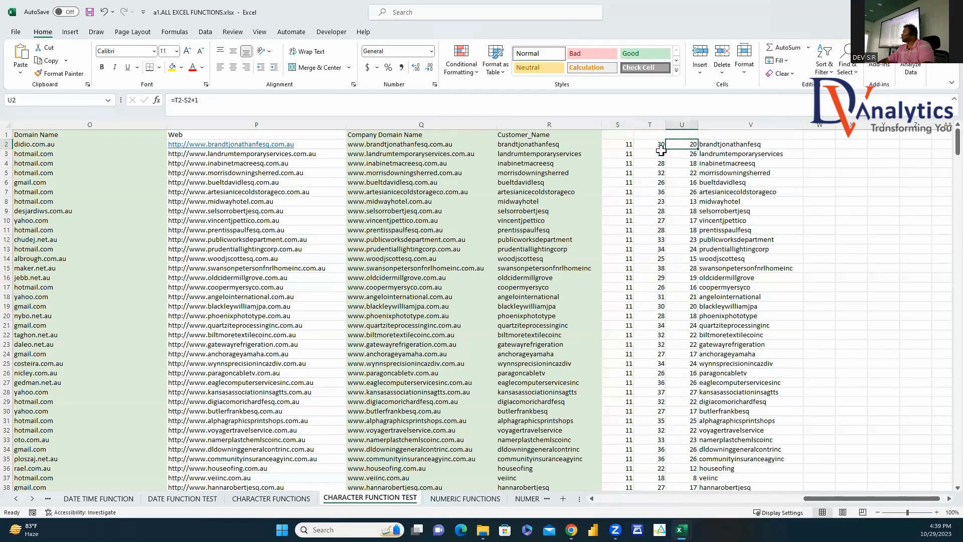
Step: Replace U2's length formula with =T2-S2 and fill it down column U
text(=)
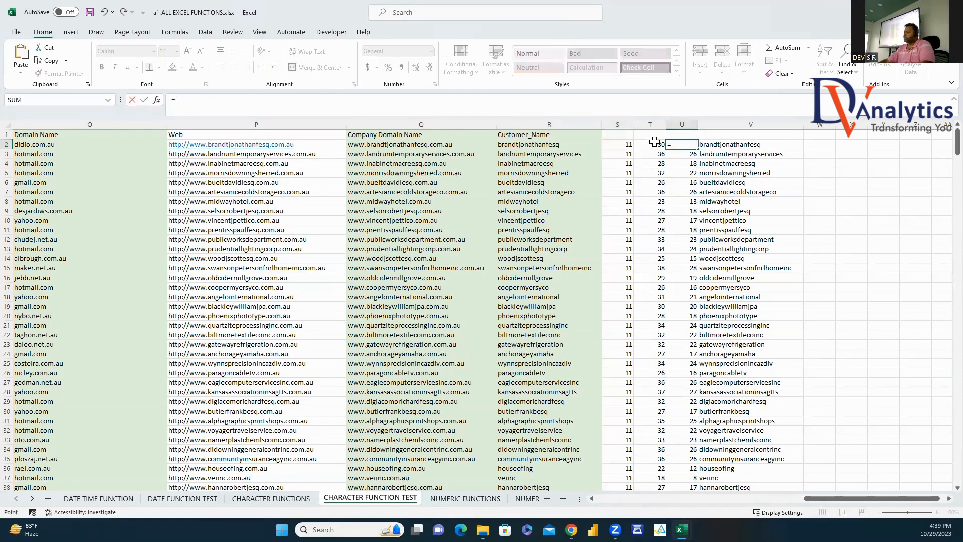
click(654, 145)
text(-)
click(609, 149)
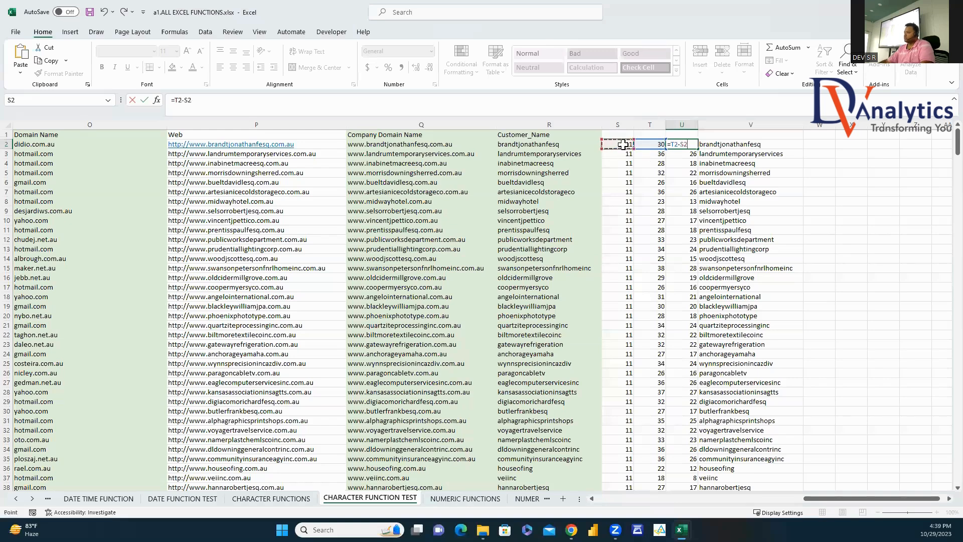
key(Return)
click(681, 144)
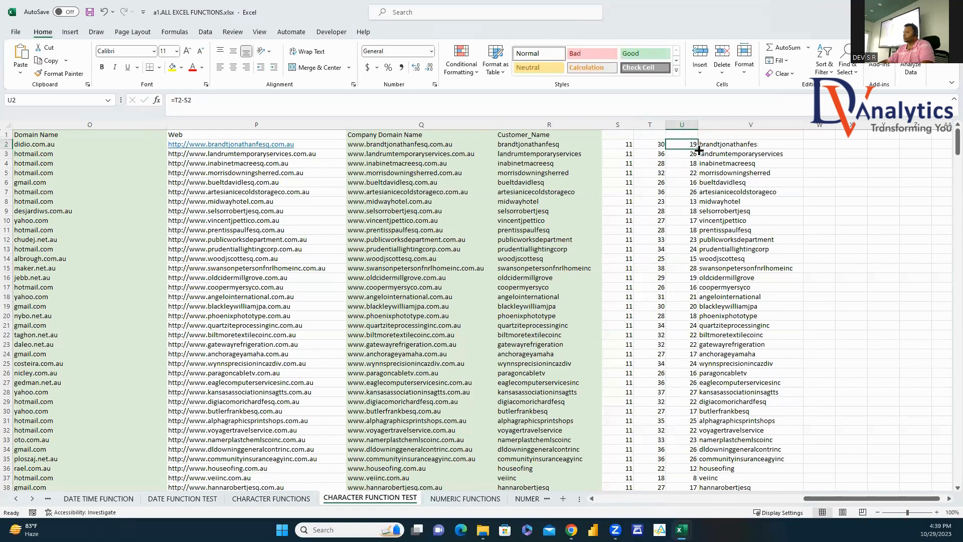
double_click(698, 149)
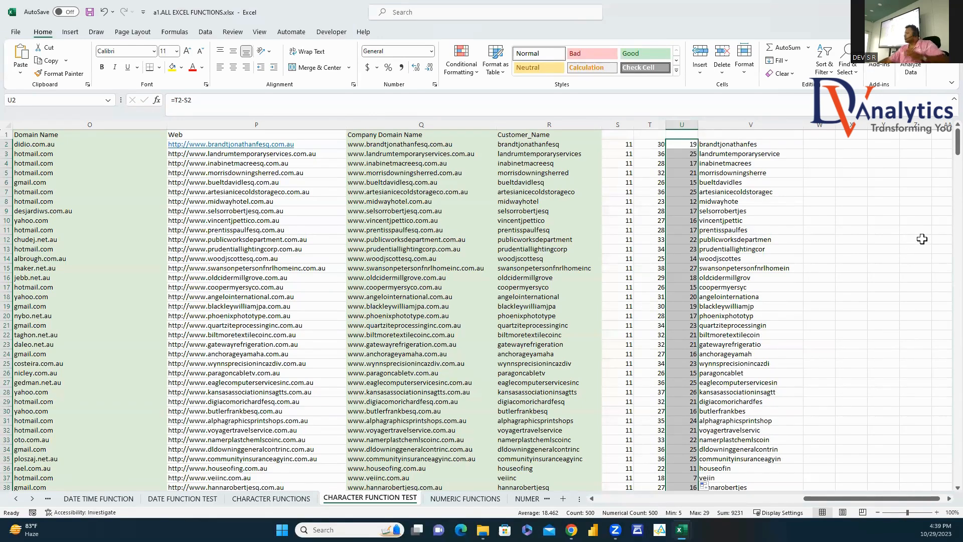
click(689, 145)
Step: Review R2's length part, then begin typing a dotted first.middle.last sample name in X2
click(564, 145)
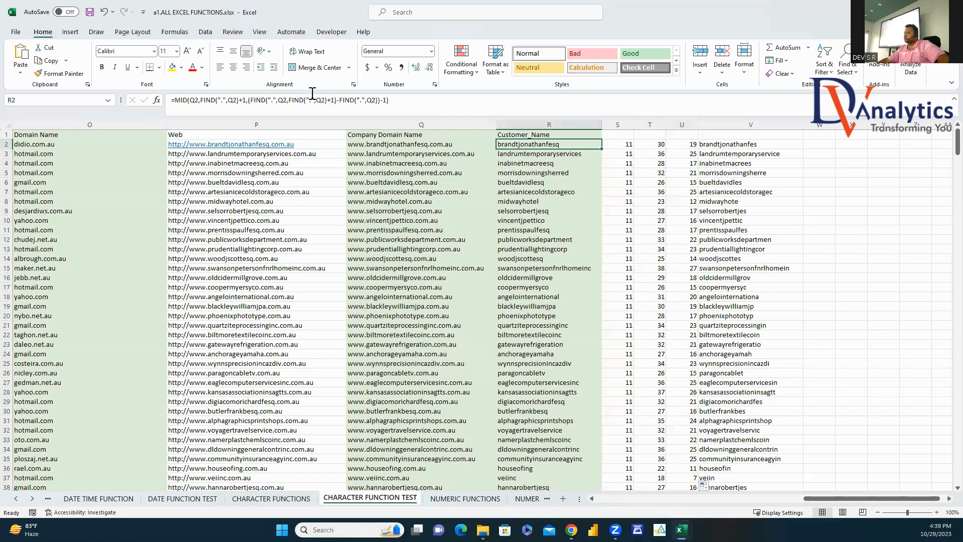
drag(248, 100, 389, 106)
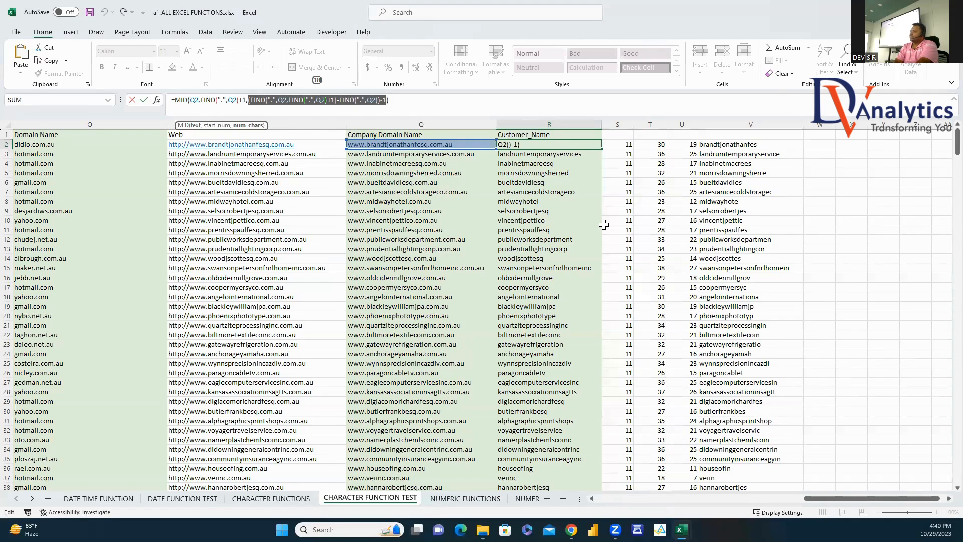
key(Return)
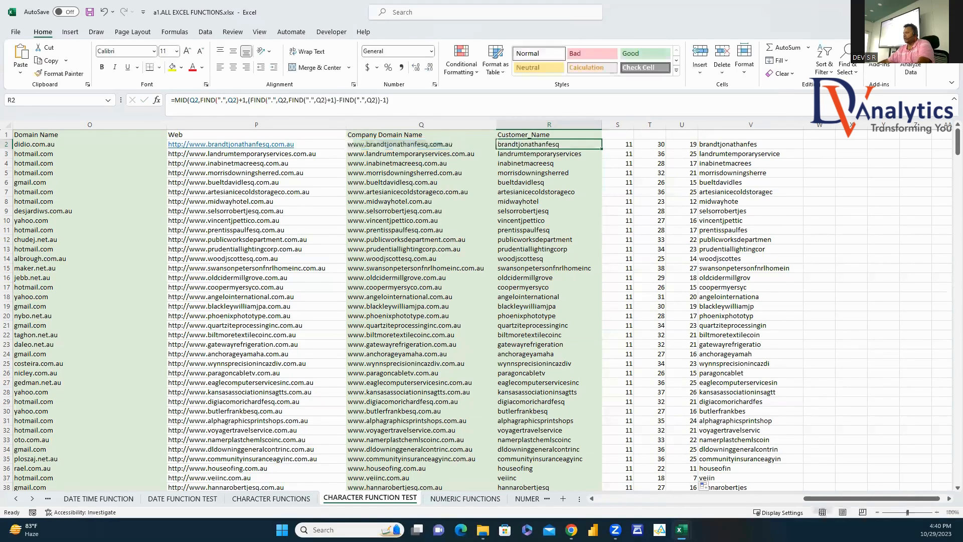
click(851, 144)
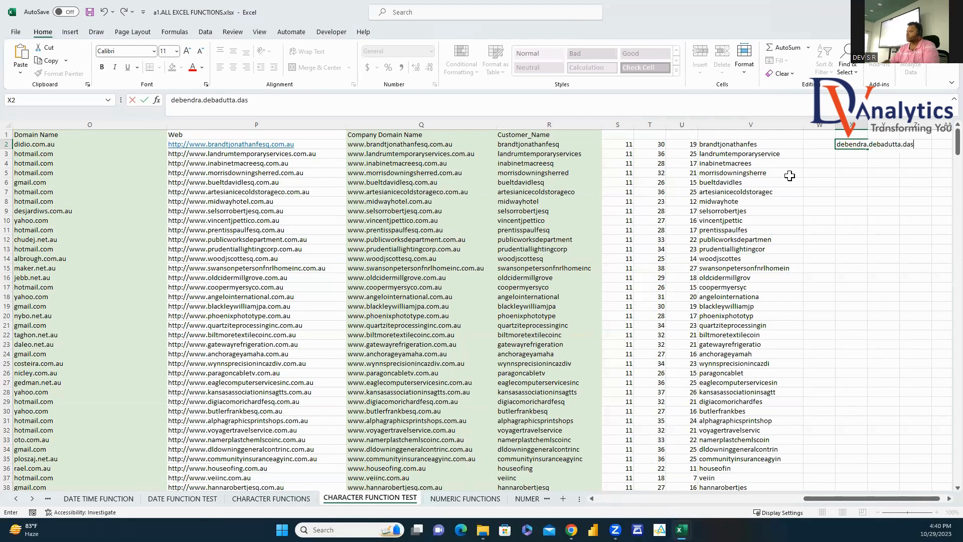
Step: Confirm X2's sample name and enter =FIND(".",X2) in Y2, returning 9
click(859, 220)
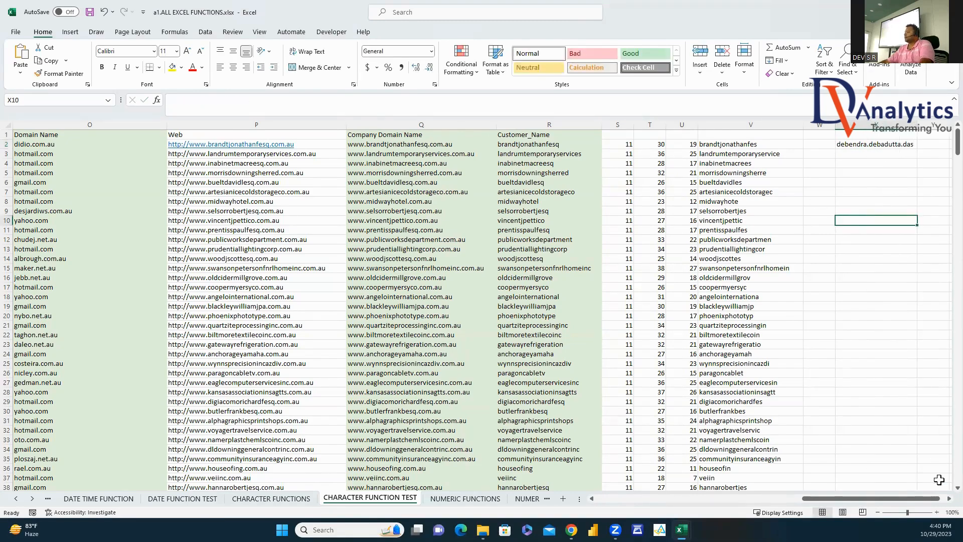
click(949, 498)
click(949, 498)
click(610, 144)
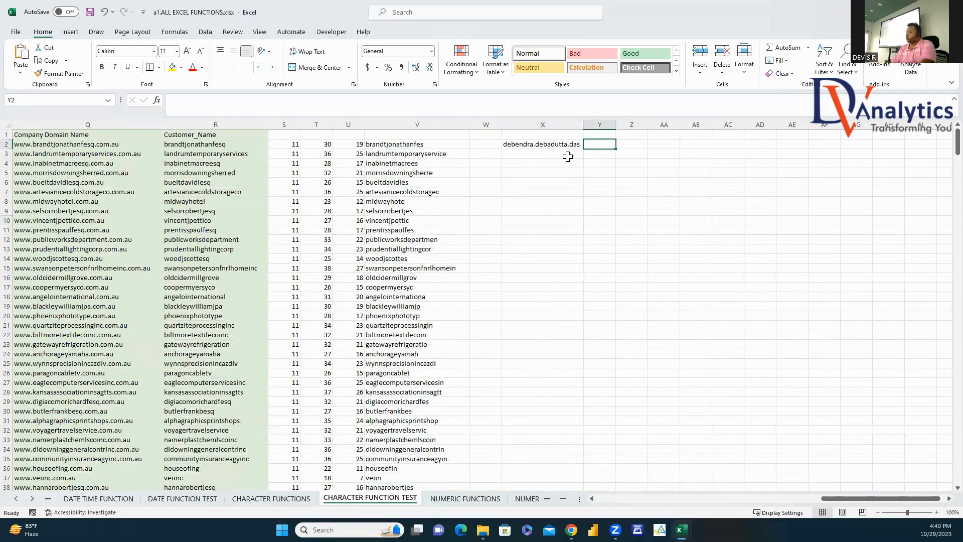
text(=find)
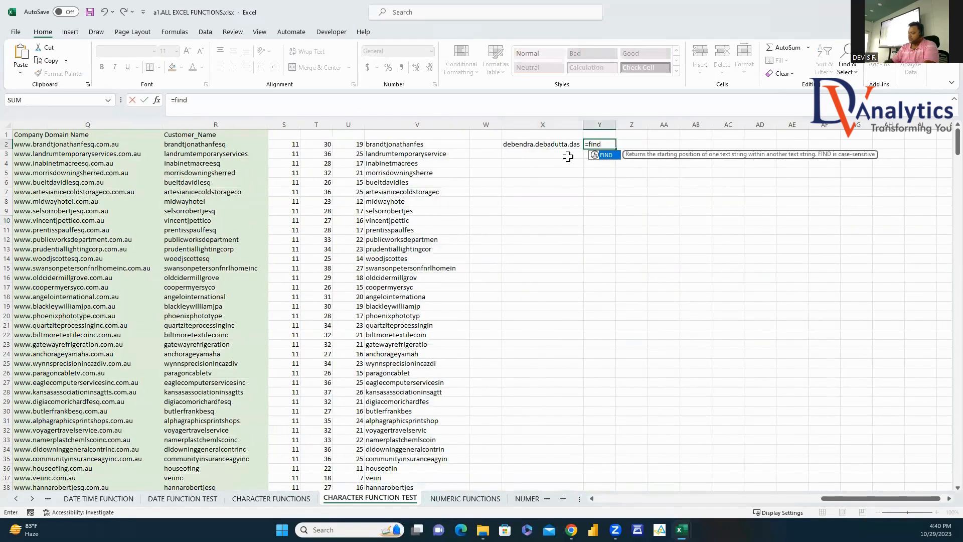
text((".)
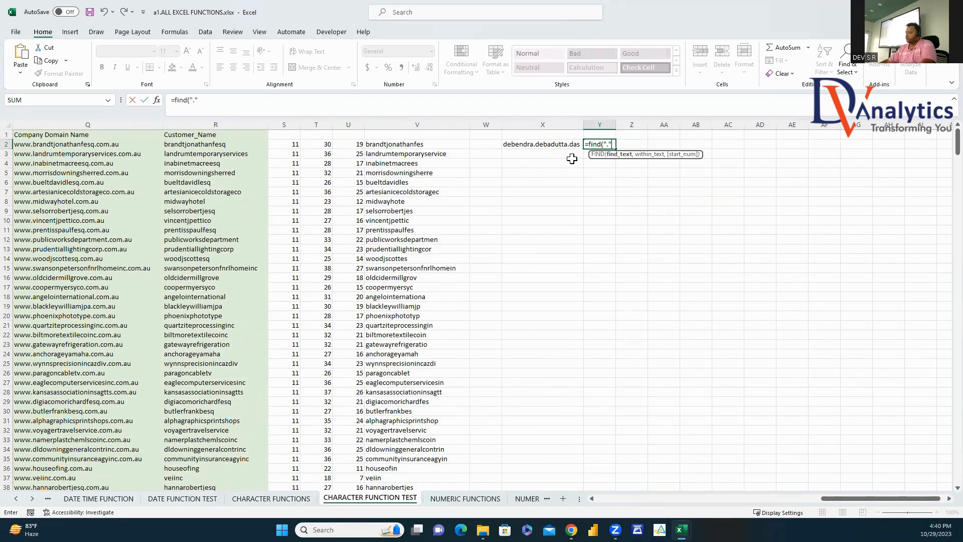
text(,)
click(558, 146)
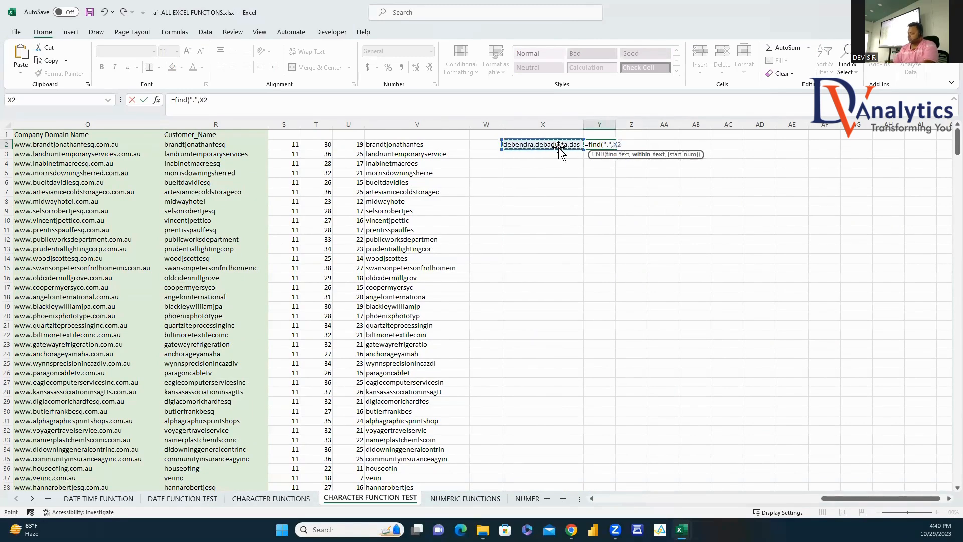
key(Return)
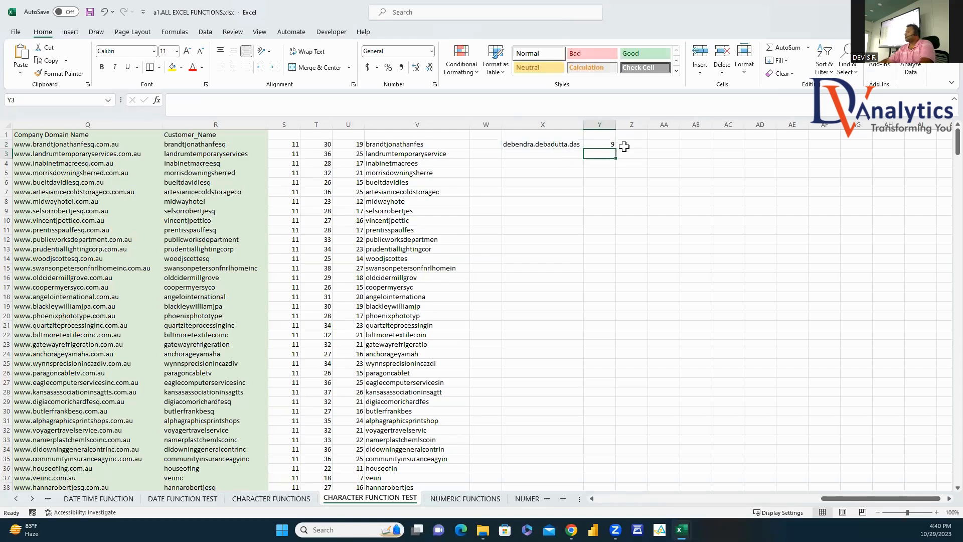
Step: Enter =FIND(".",X2,Y2+1) in Z2 to locate the second dot at 19
click(624, 146)
text(=find()
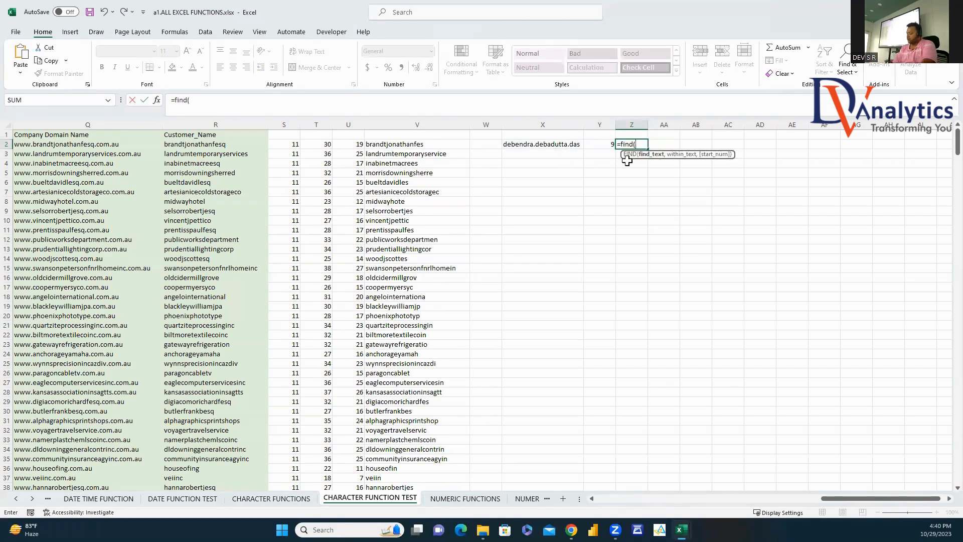
text(".",)
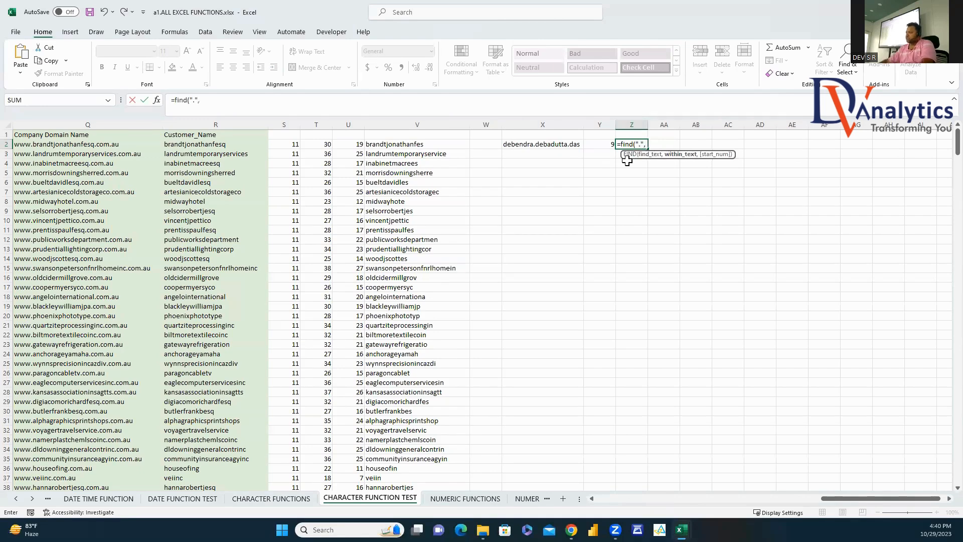
click(550, 143)
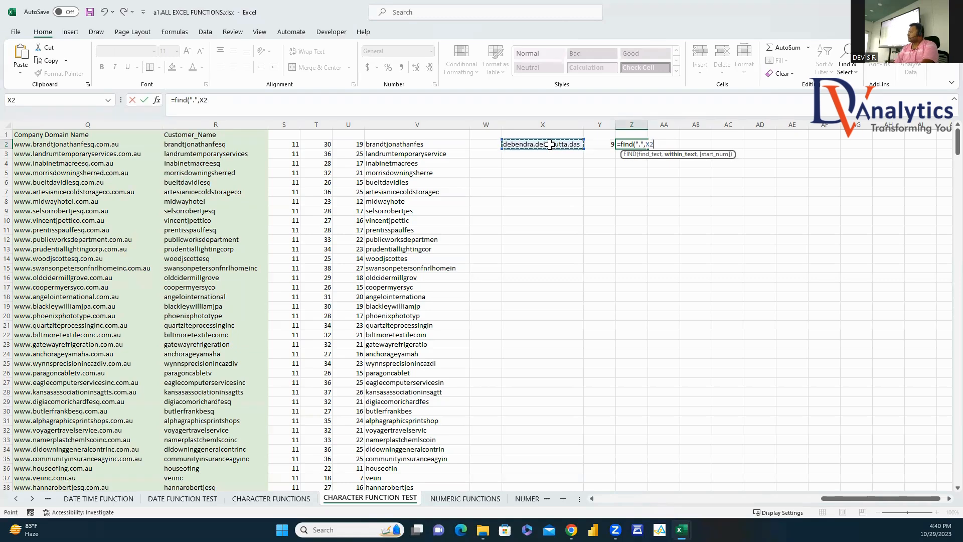
text(,)
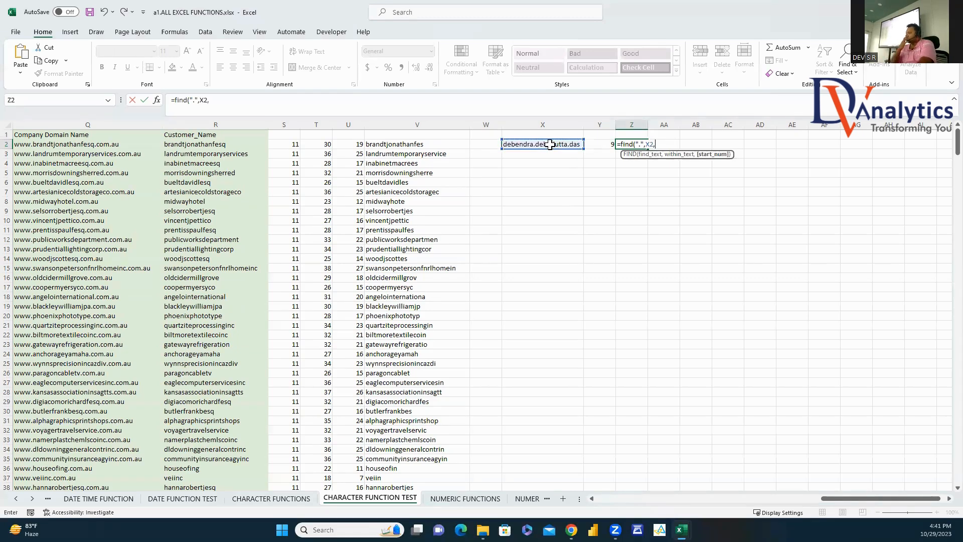
click(607, 145)
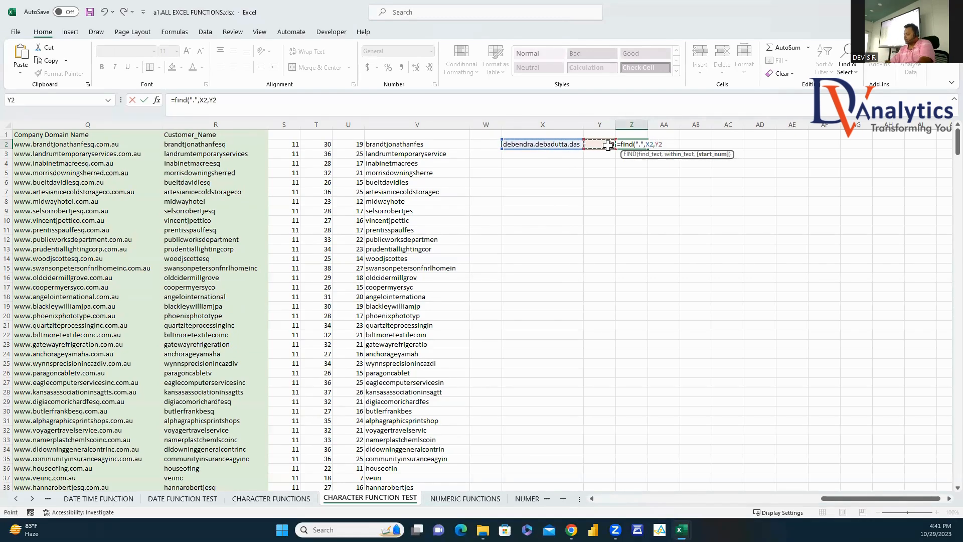
text(+1))
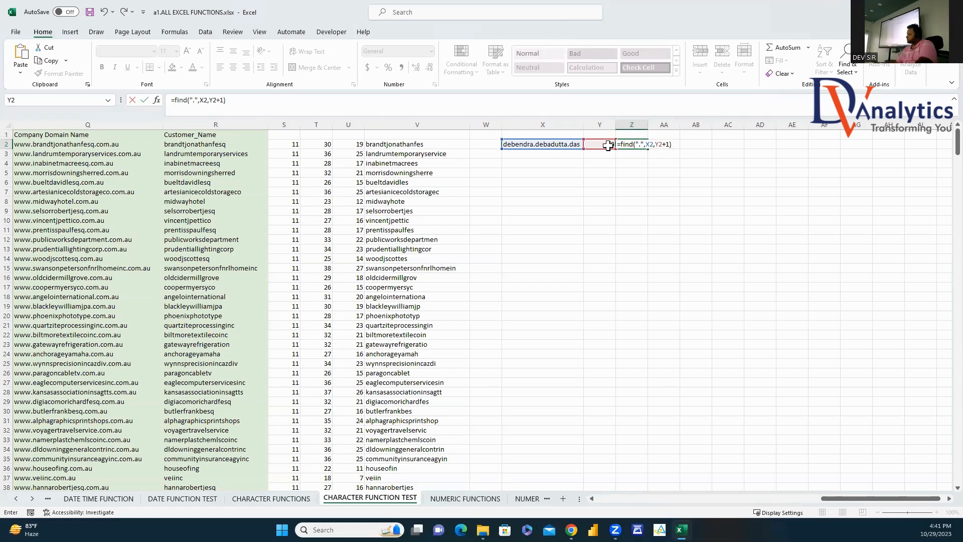
key(Return)
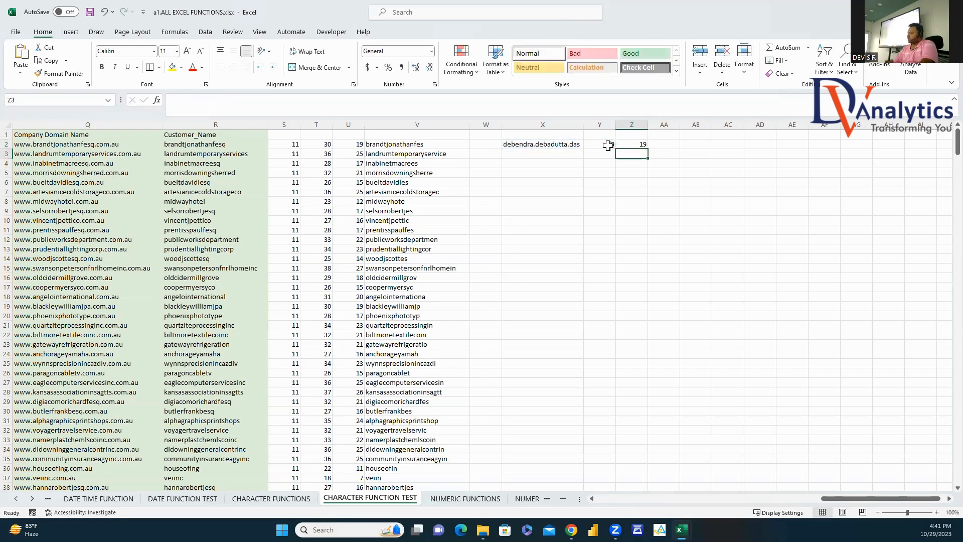
Step: Compare Z2's formula with the formulas in R2, S2 and T2
click(642, 147)
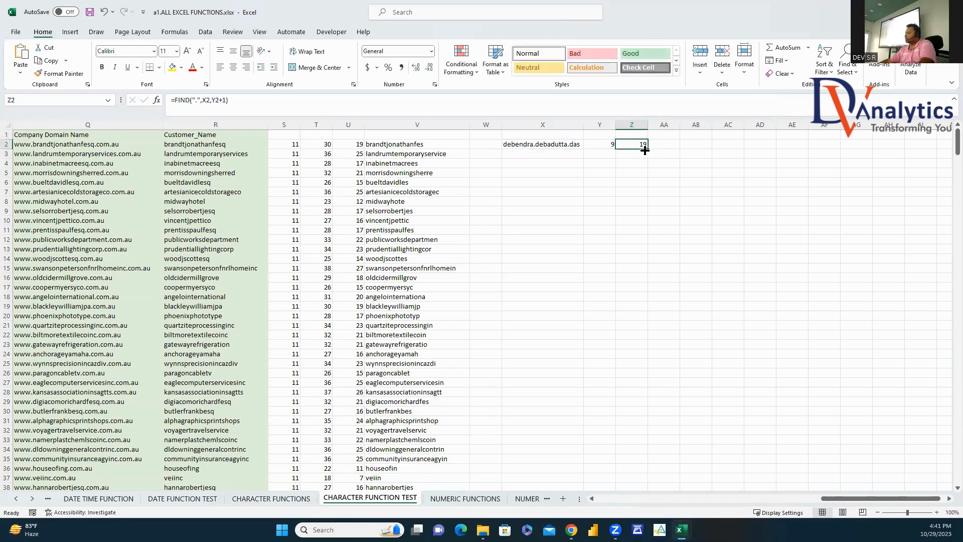
click(221, 142)
click(289, 146)
click(319, 147)
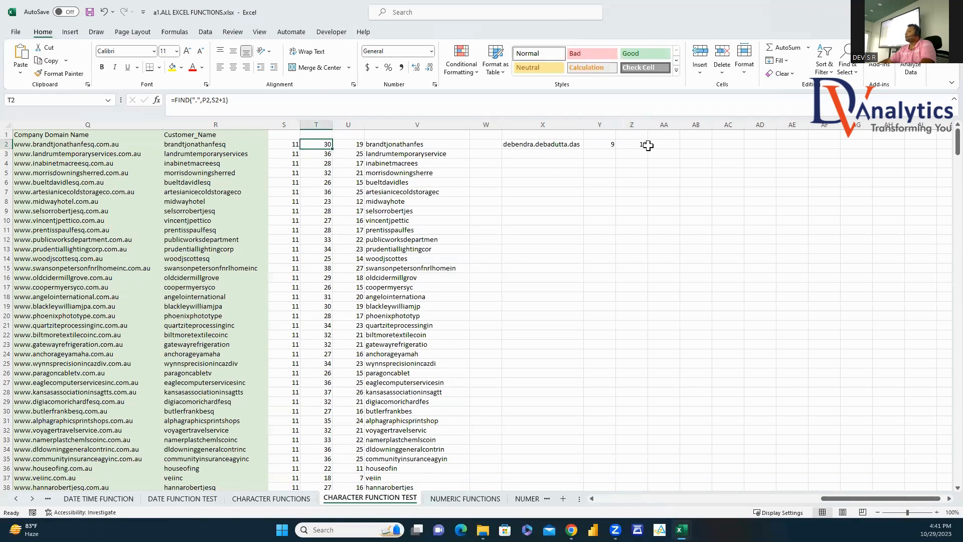
Step: Enter =Z2-Y2 in AA2, giving 10, then switch to the NUMERIC FUNCTIONS sheet
click(670, 144)
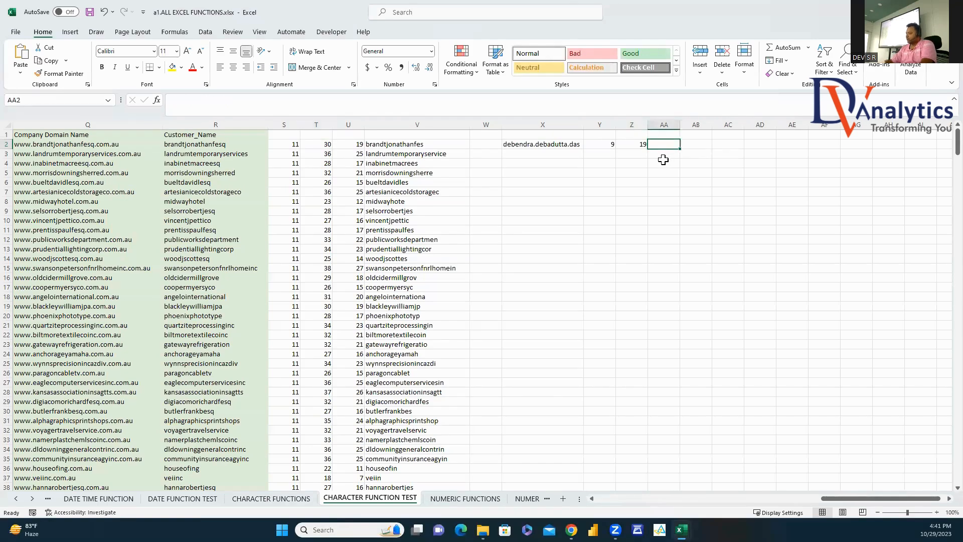
text(=)
click(625, 144)
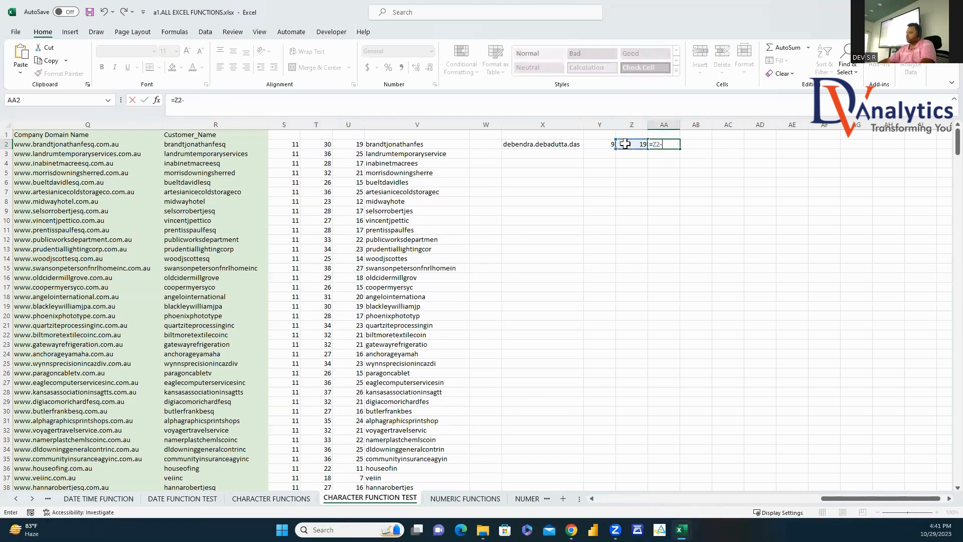
text(-)
click(607, 144)
key(Return)
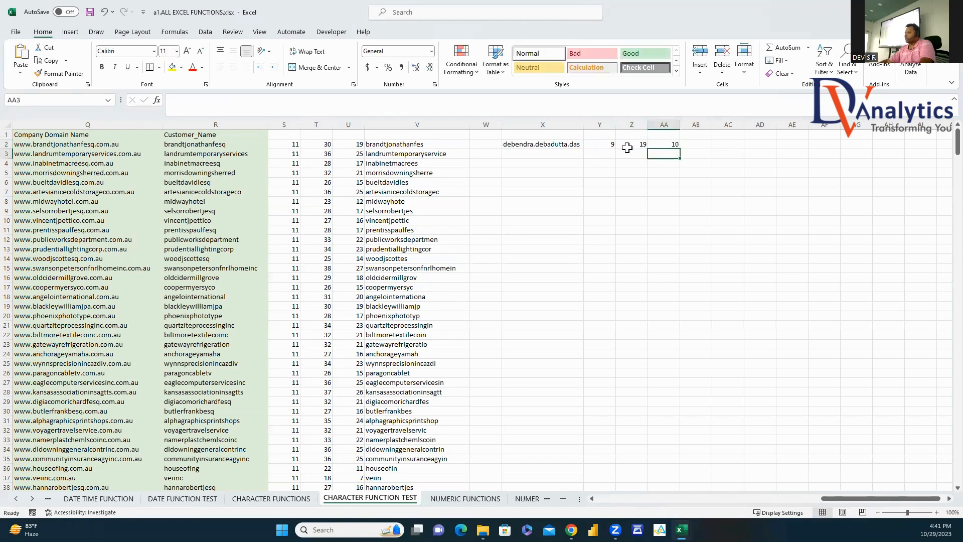
click(675, 145)
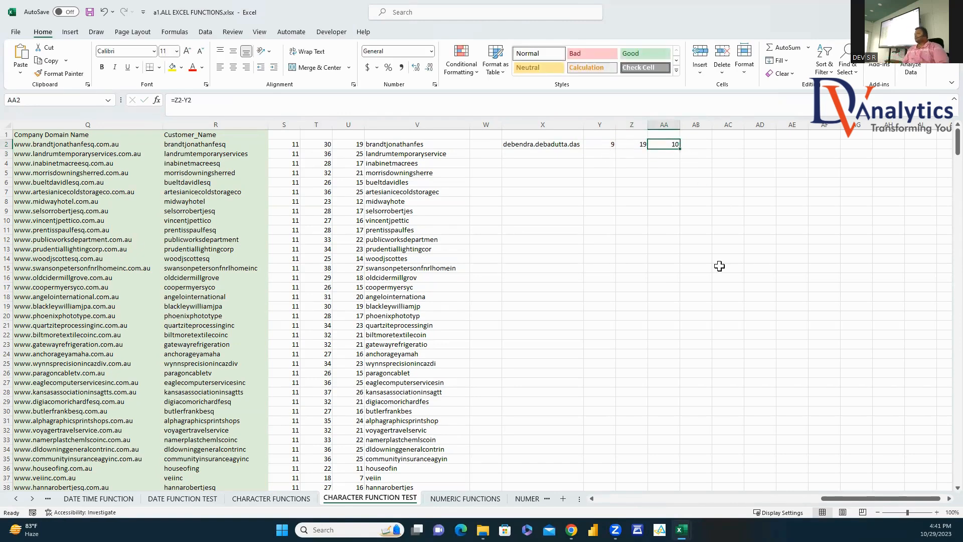
click(241, 144)
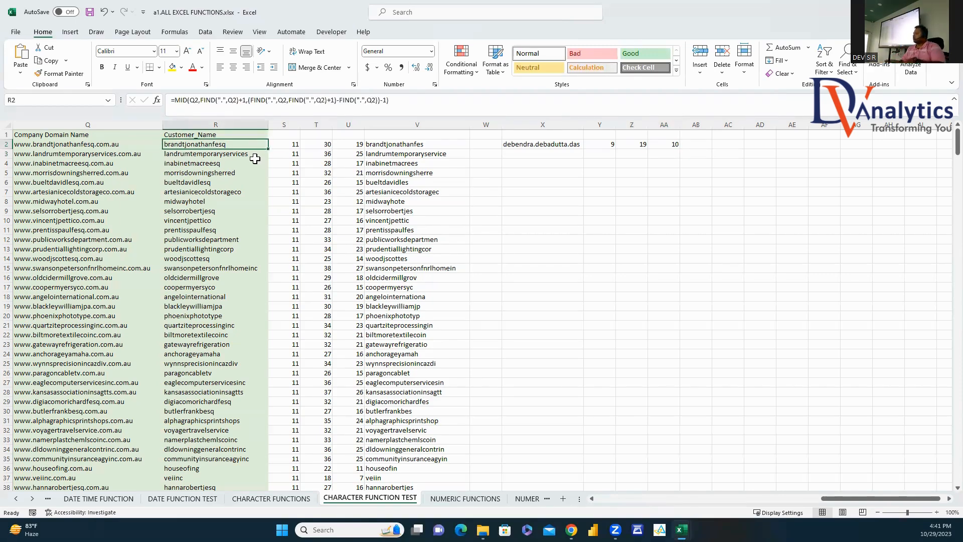
click(465, 498)
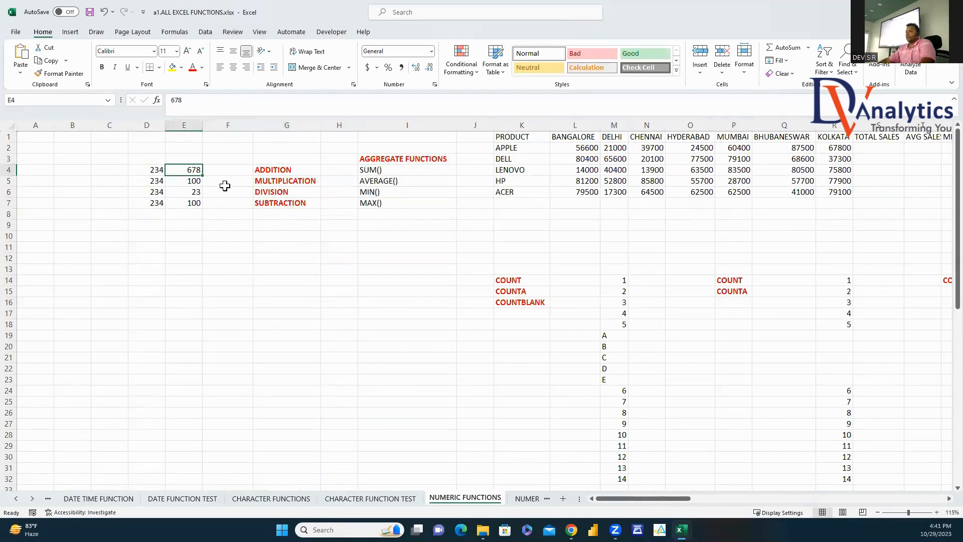
Step: Enter =D4+E4 in F4 and =D5*E5 in F5 for the addition and multiplication results
click(227, 169)
text(=)
click(158, 170)
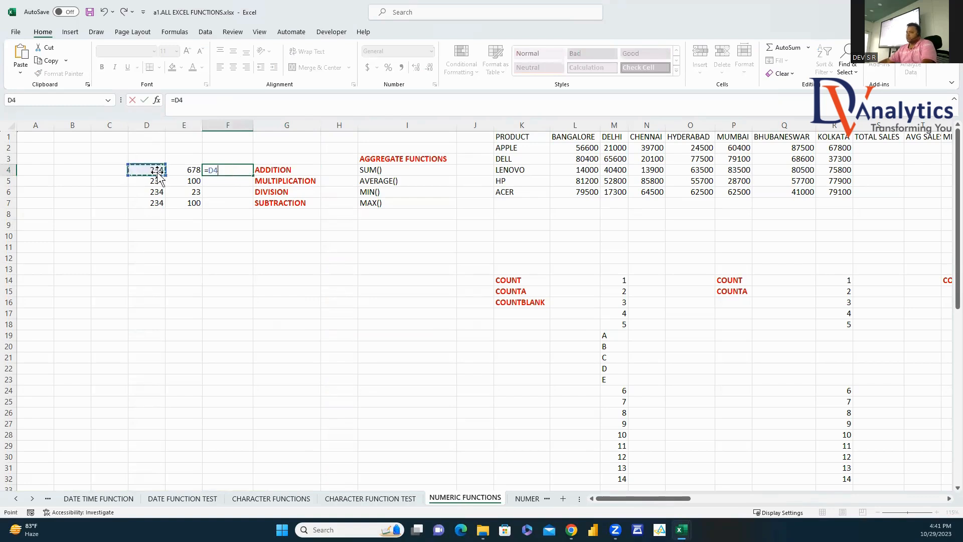
text(+)
click(187, 170)
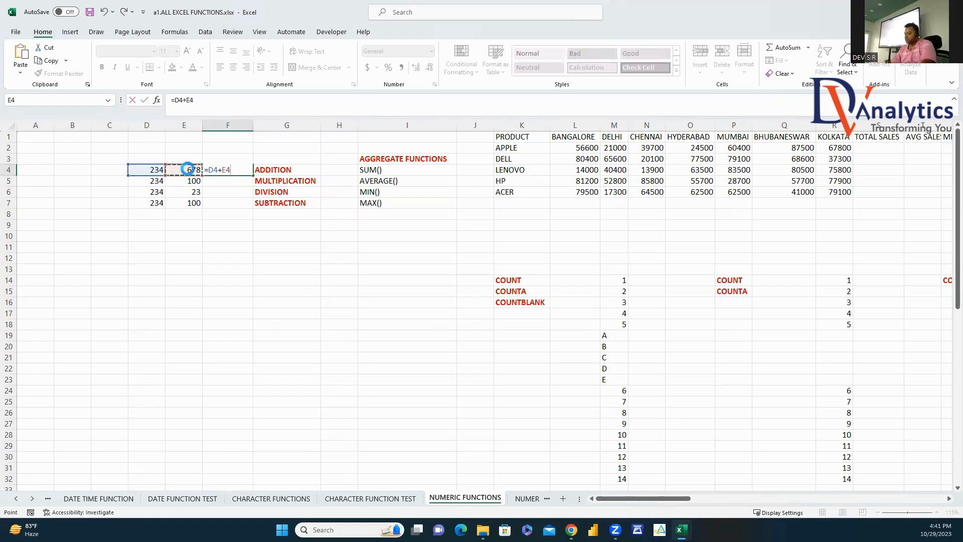
key(Return)
text(=)
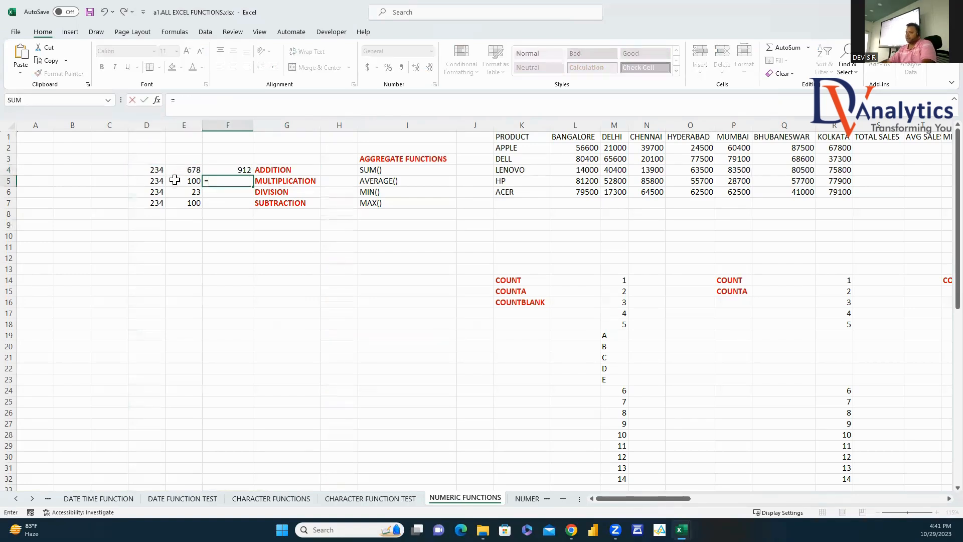
click(150, 181)
text(*)
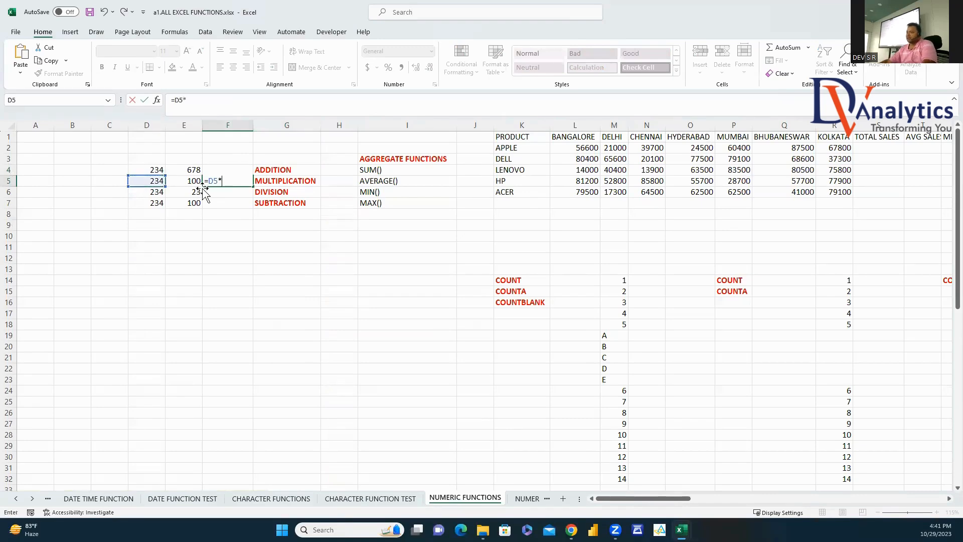
click(184, 181)
key(Return)
Step: Enter =D6/E6 in F6 and =D7-E7 in F7 for division and subtraction
text(=)
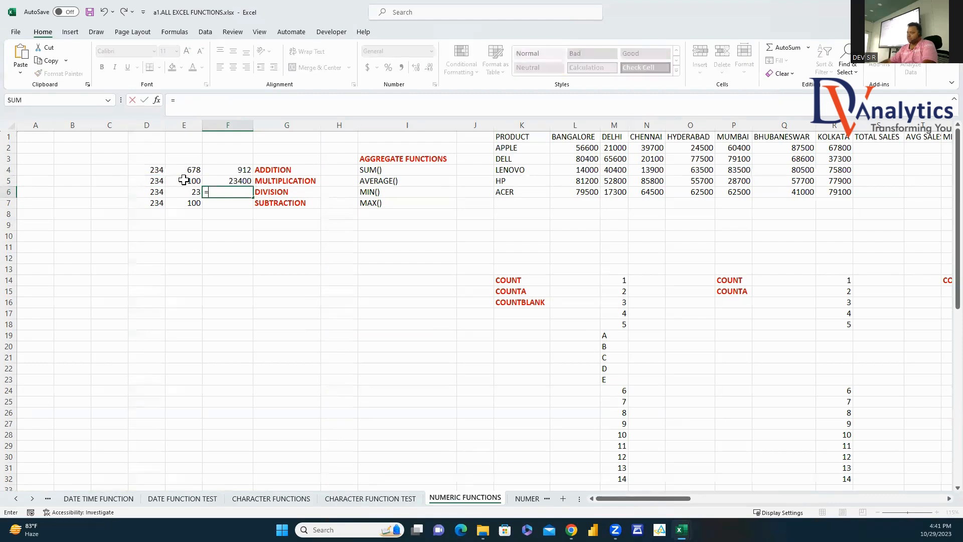
click(147, 195)
text(/)
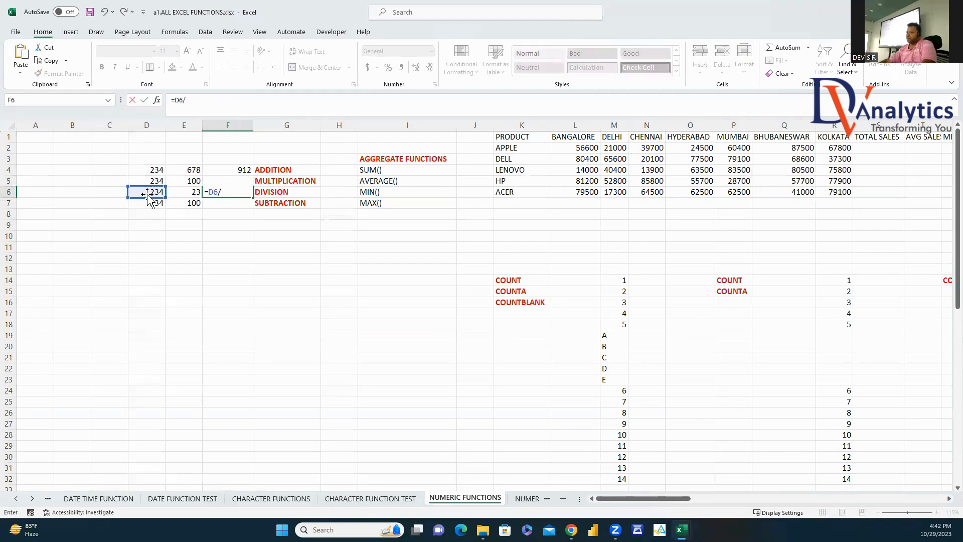
click(190, 191)
key(Return)
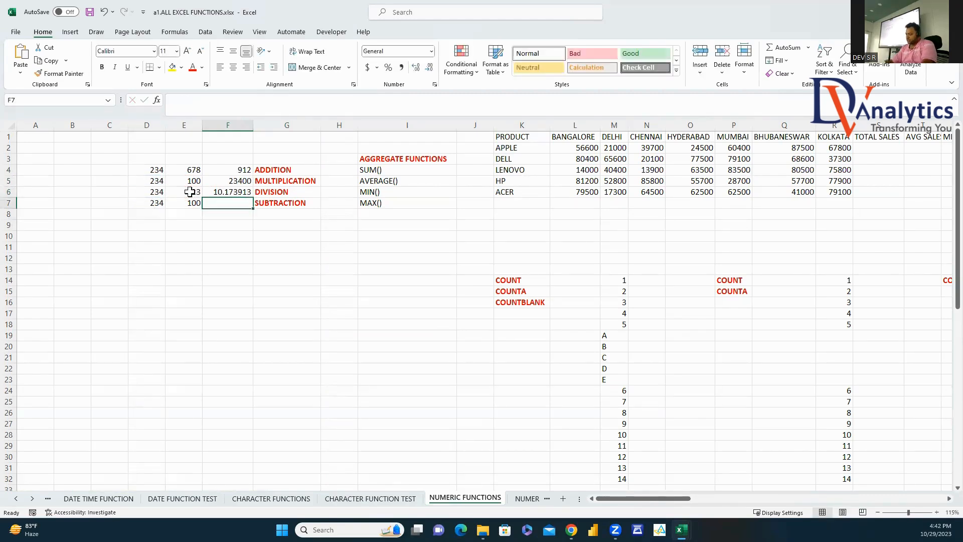
text(=)
click(154, 204)
text(-)
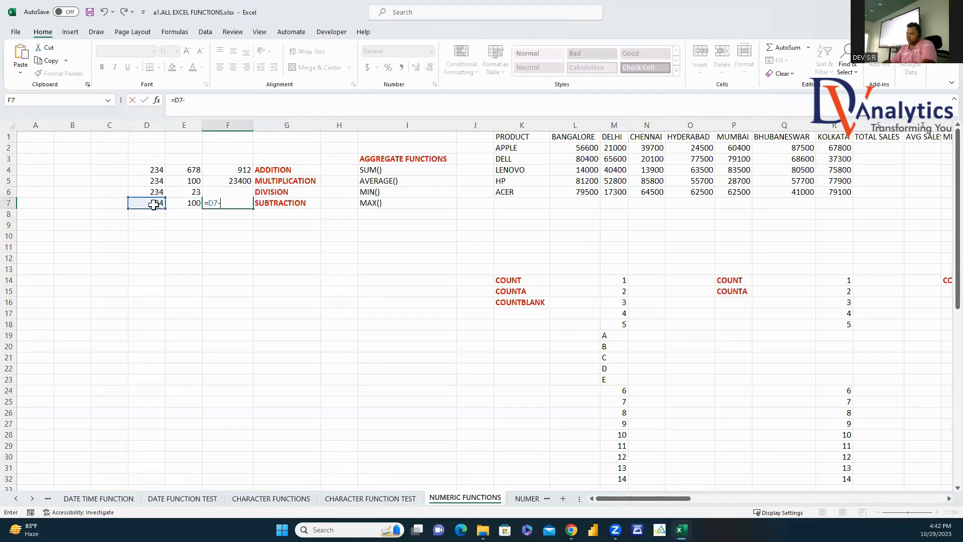
click(175, 203)
key(Return)
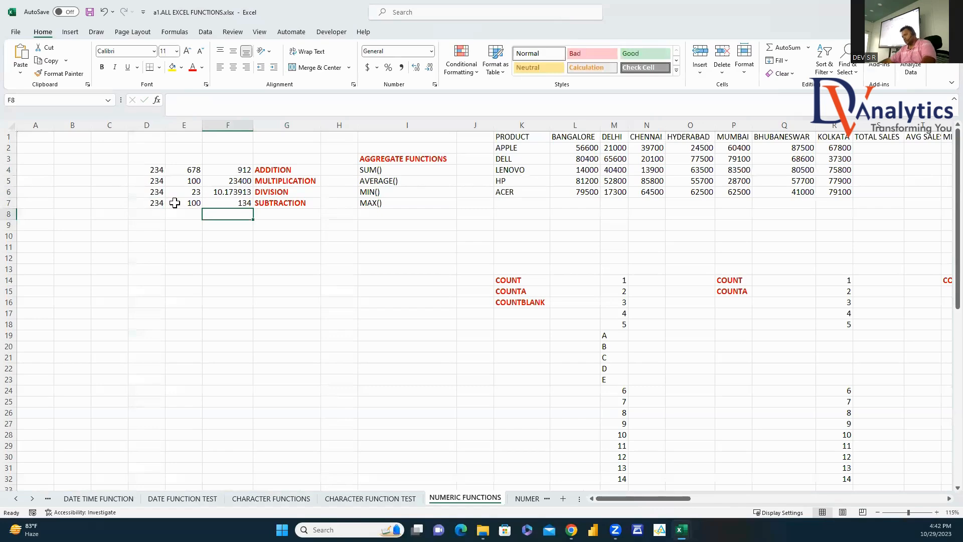
Step: Total APPLE's city sales with =SUM(L2:R2) and fill it down to all products
scroll(941, 501, right, 5)
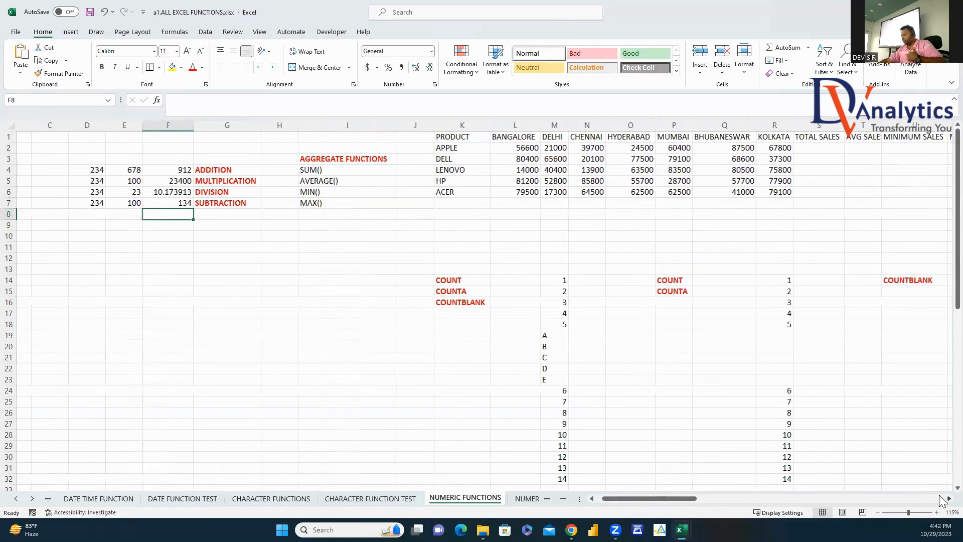
click(591, 146)
text(=sum()
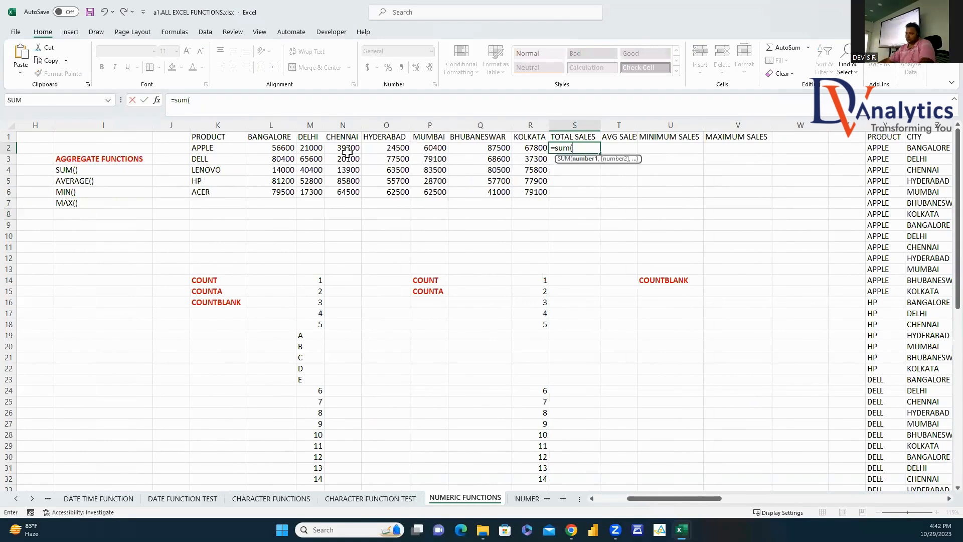
drag(273, 148, 519, 149)
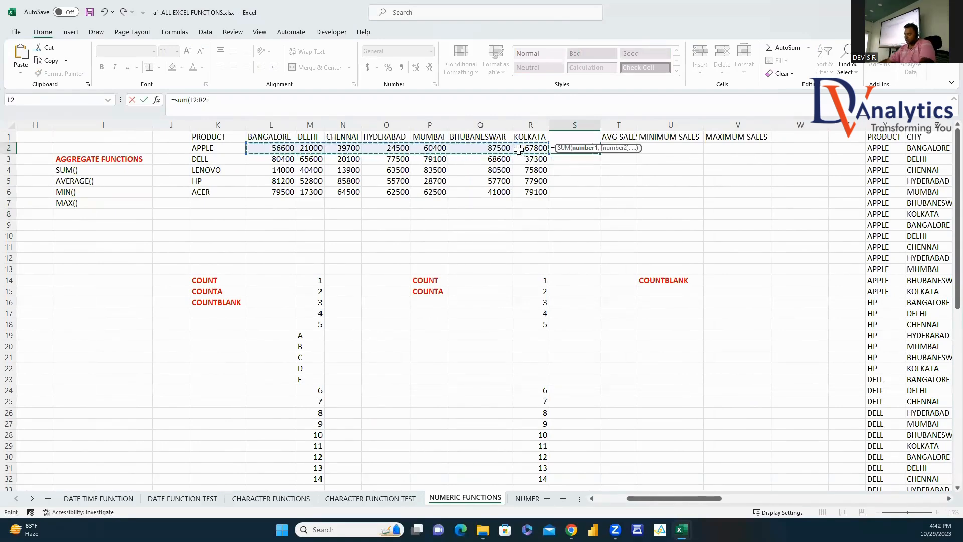
key(Return)
click(589, 148)
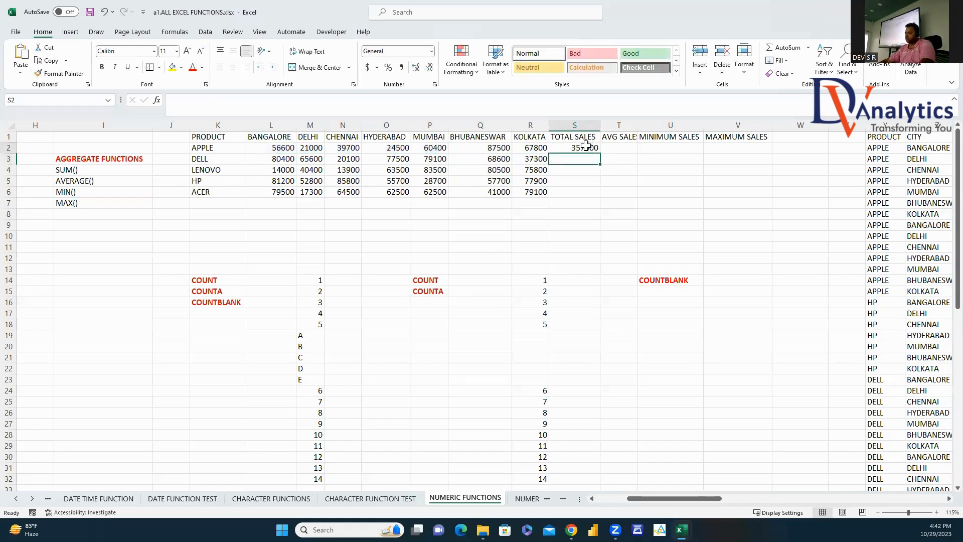
double_click(601, 155)
Step: Add =AVERAGE(L2:R2) for the average sales and fill it down to row 6
click(619, 148)
text(=ave)
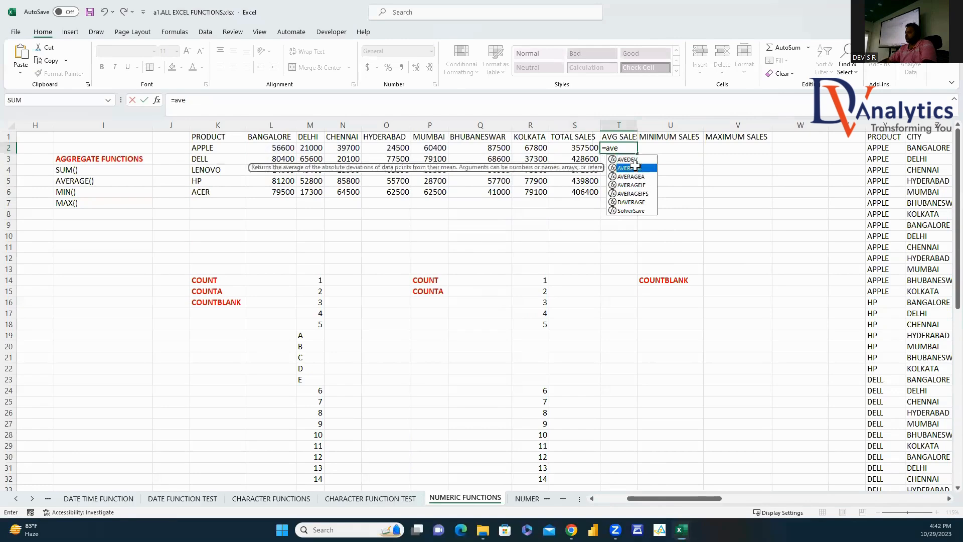
double_click(641, 168)
drag(283, 149, 511, 147)
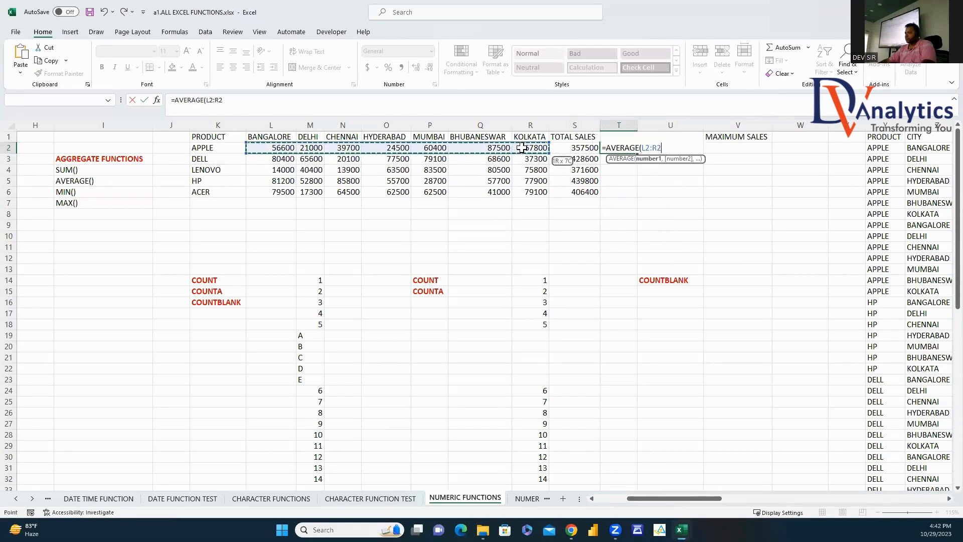
key(Return)
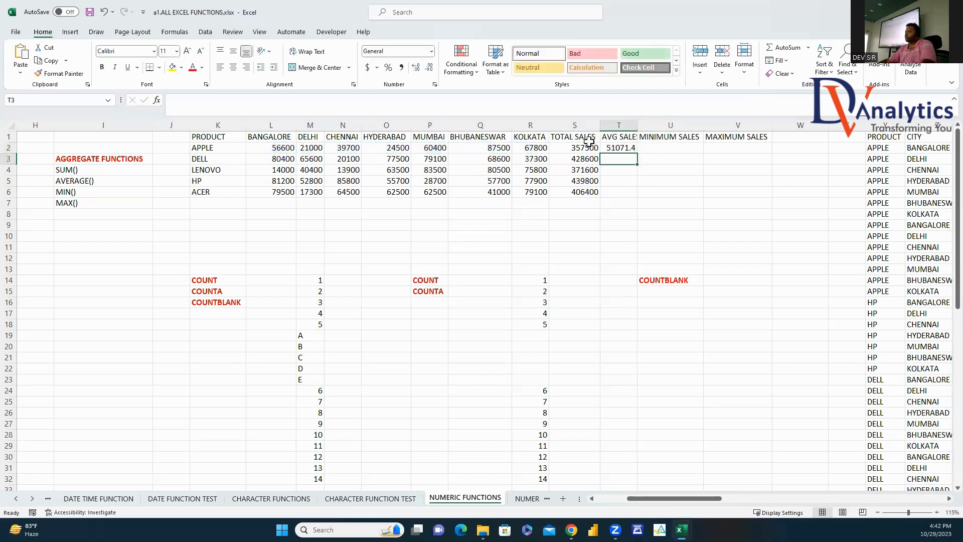
click(625, 148)
double_click(637, 154)
Step: Add =MIN(L2:R2) for the minimum sales and fill it down to row 6
click(653, 150)
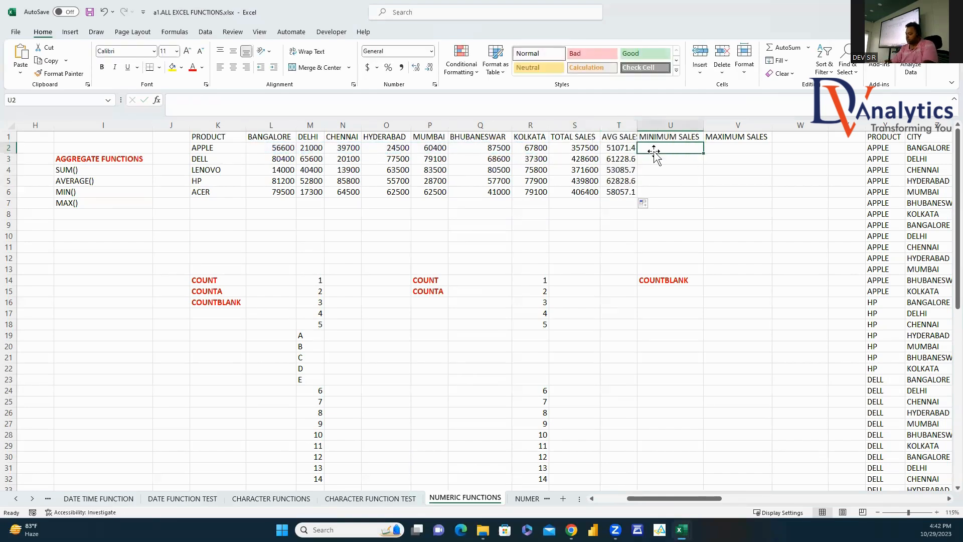
text(=min)
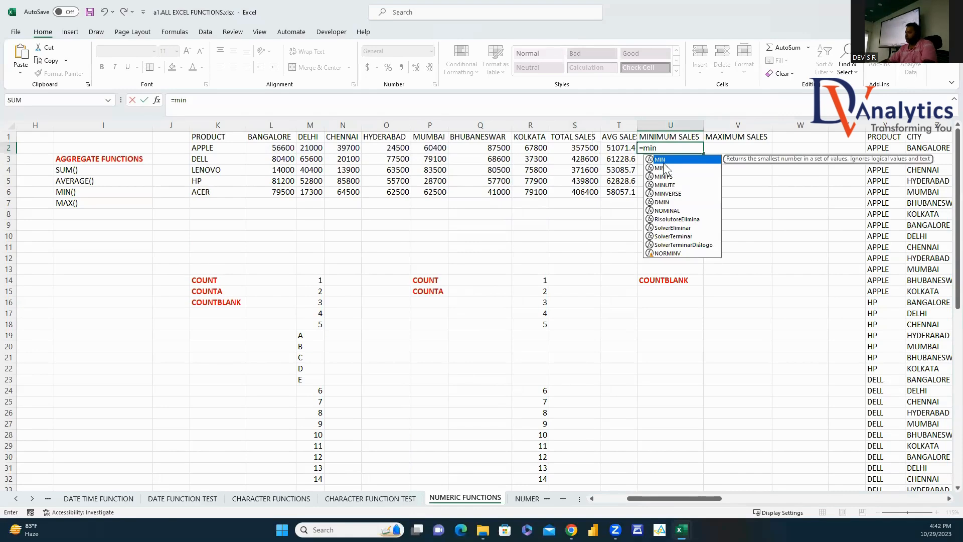
double_click(660, 160)
drag(288, 146, 518, 150)
key(Return)
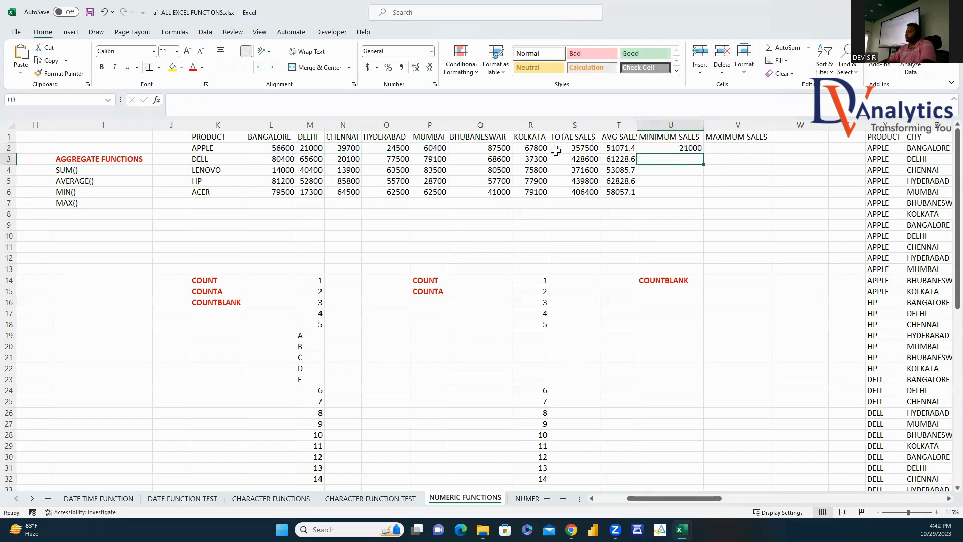
click(699, 148)
double_click(705, 153)
Step: Add =MAX(L2:R2) for the maximum sales and fill it down to row 6
click(707, 150)
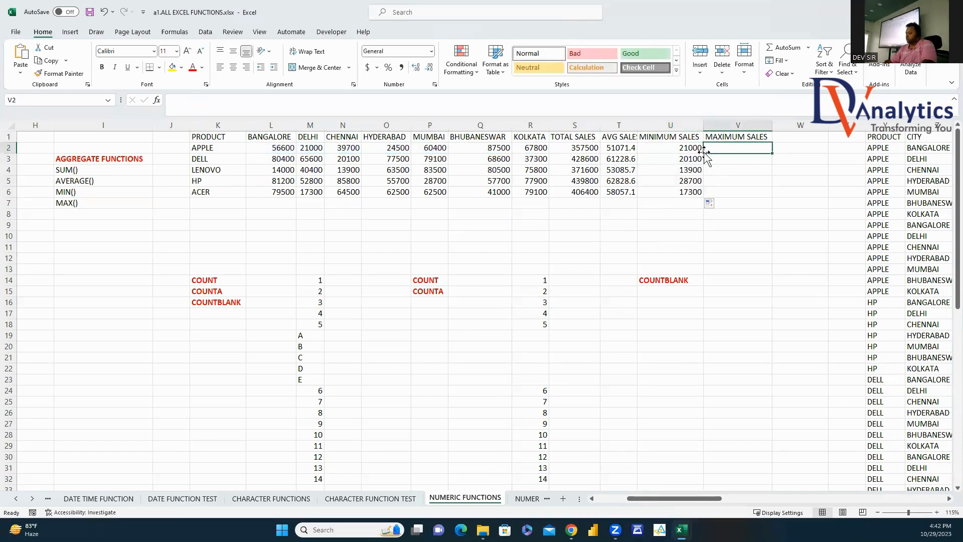
text(=max()
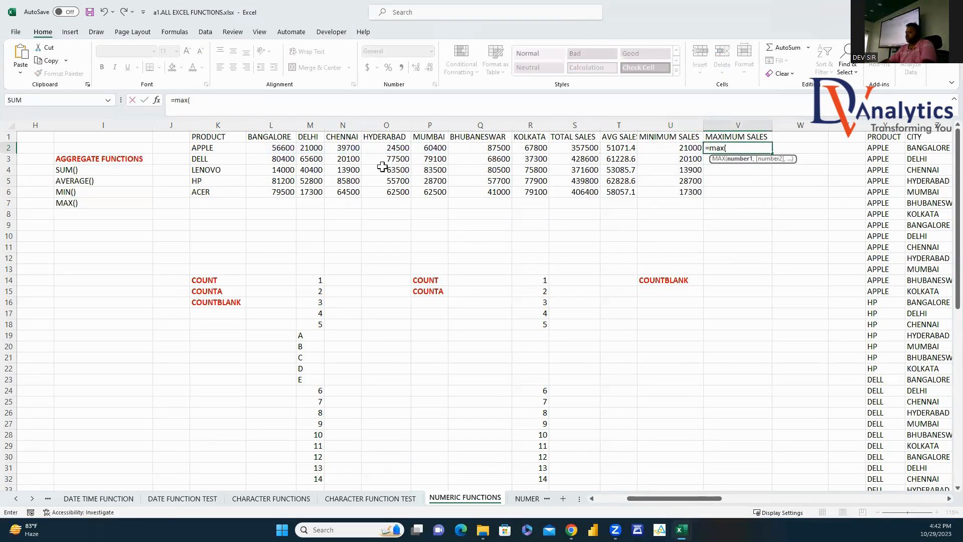
drag(289, 149, 532, 152)
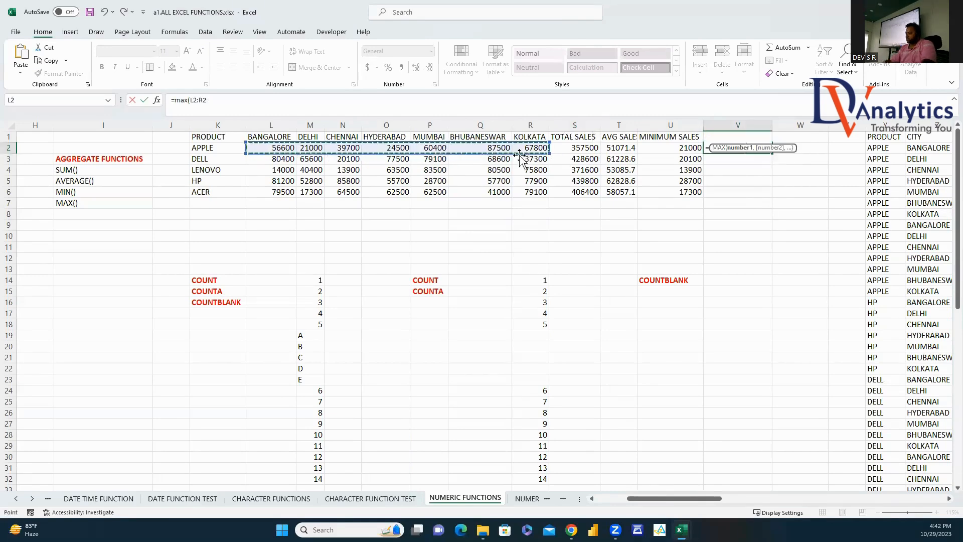
key(Return)
click(760, 147)
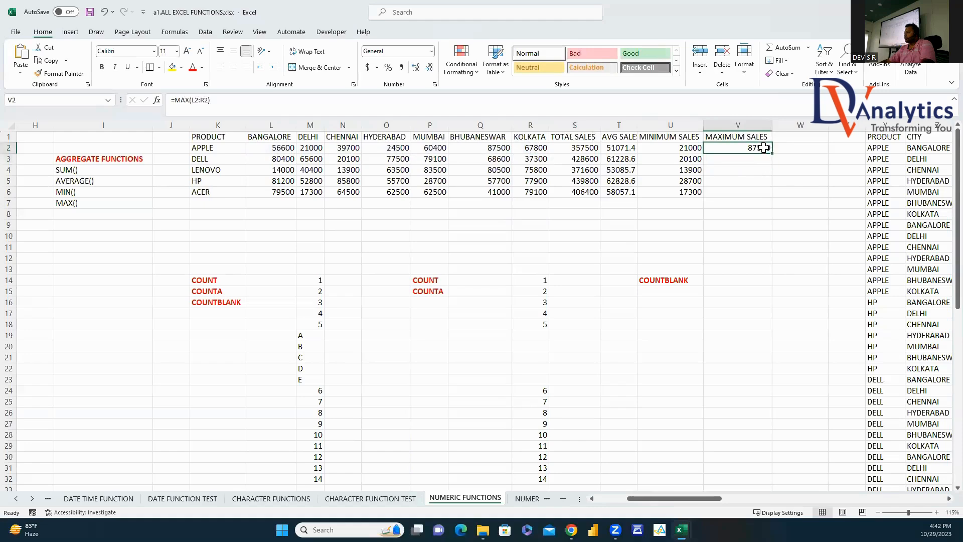
double_click(772, 153)
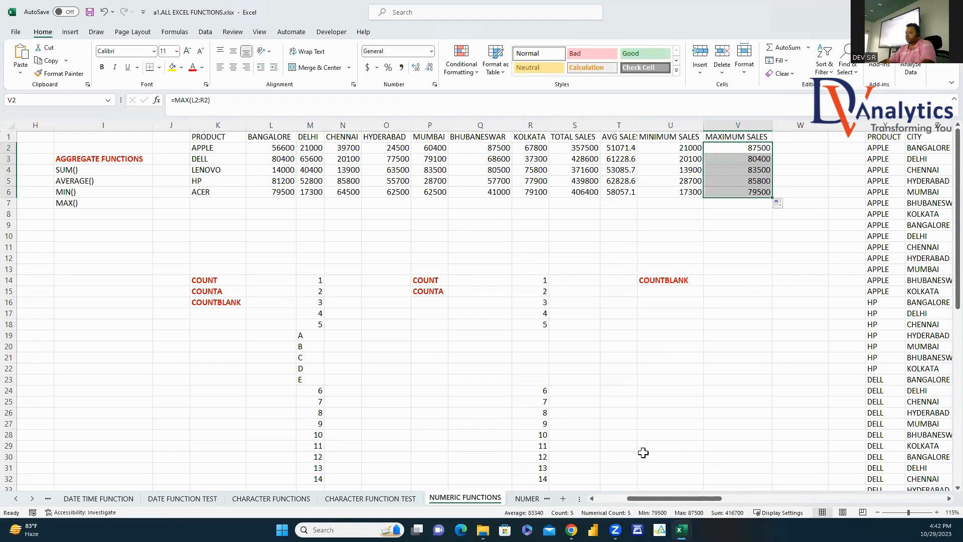
mouse_move(674, 497)
mouse_down()
mouse_move(685, 496)
mouse_move(642, 494)
mouse_move(683, 495)
mouse_up()
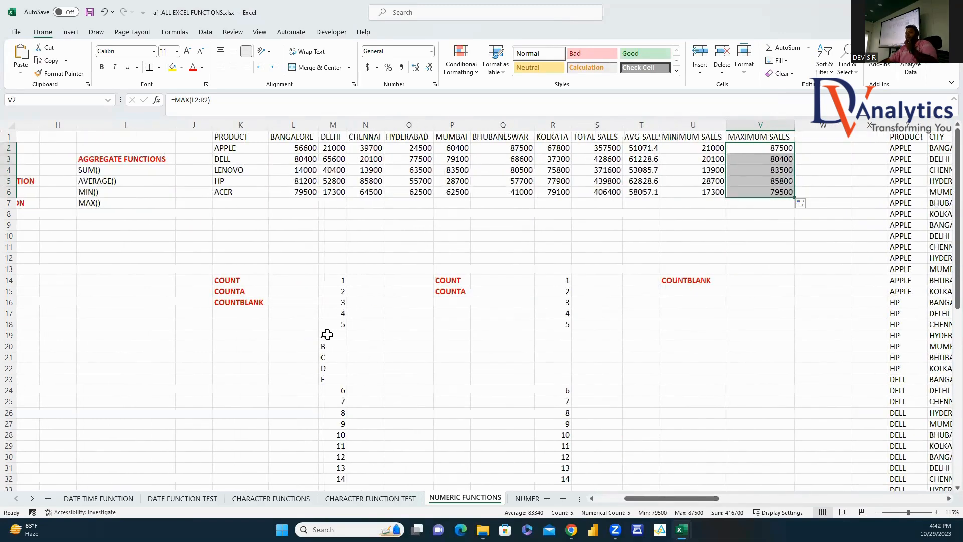
Step: Count the numeric entries in M14:M32 with a COUNT formula
click(490, 282)
text(=c)
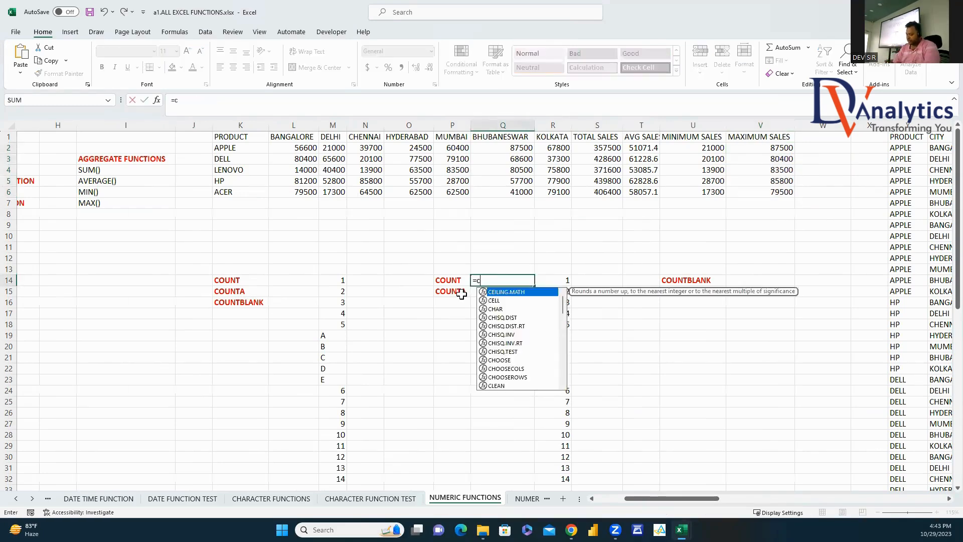
text(ount()
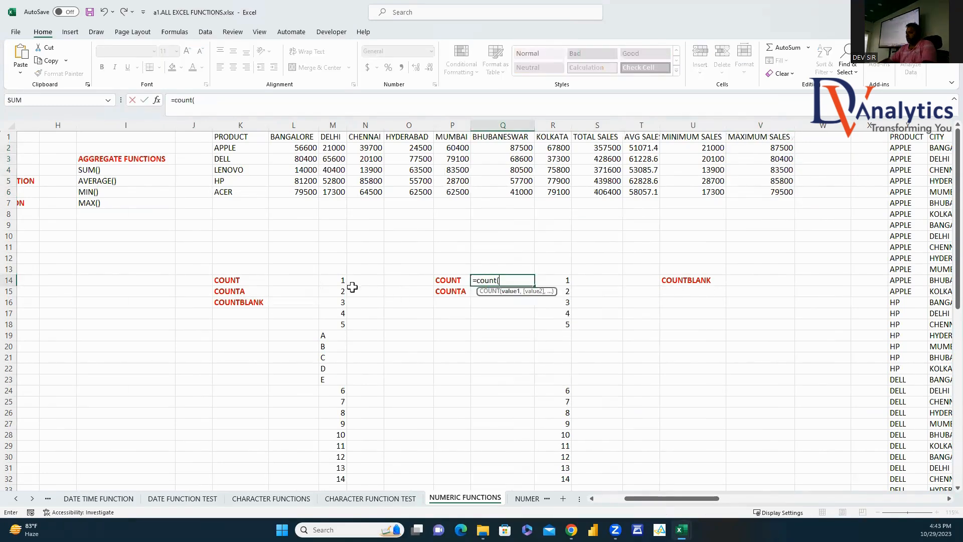
drag(339, 282, 345, 452)
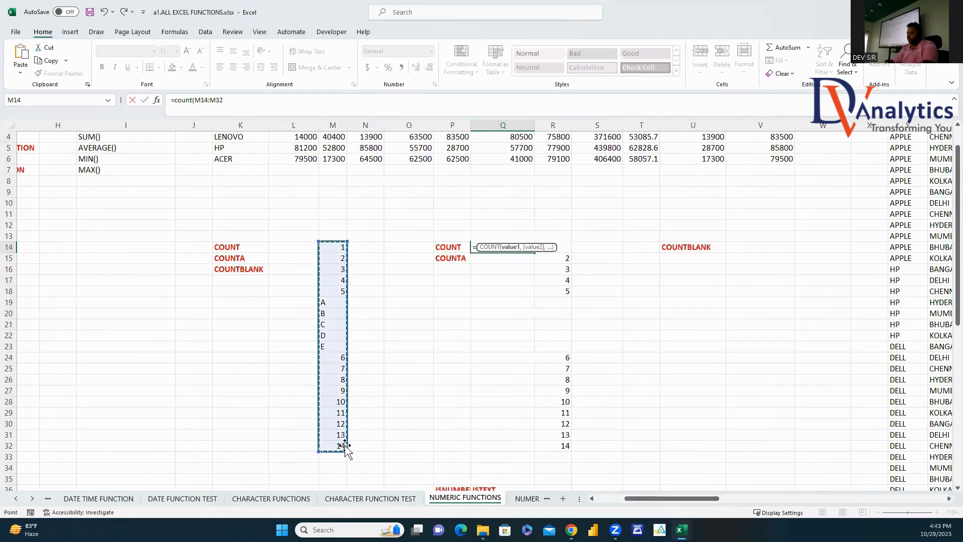
text())
key(Return)
Step: Count the non-empty cells in M14:M32 with a COUNTA formula
click(524, 247)
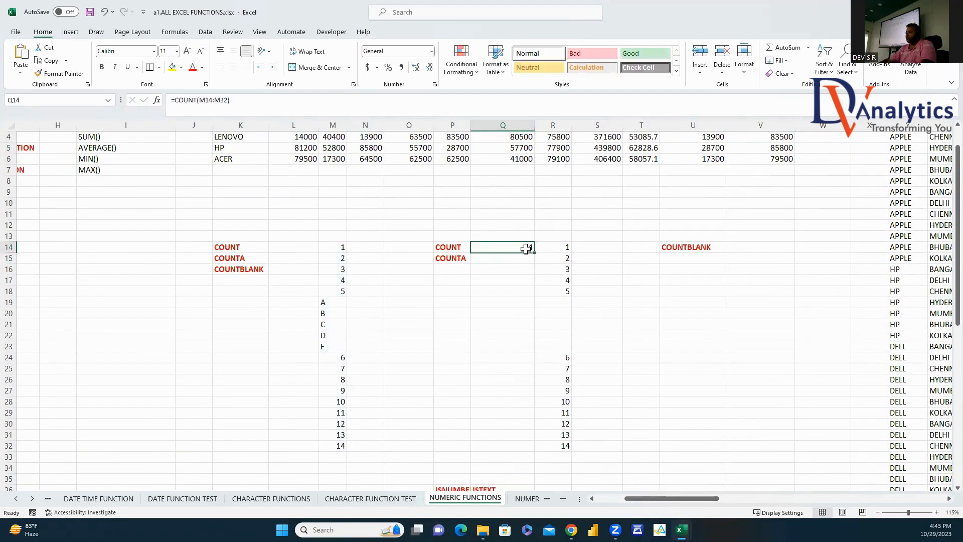
drag(341, 246, 338, 346)
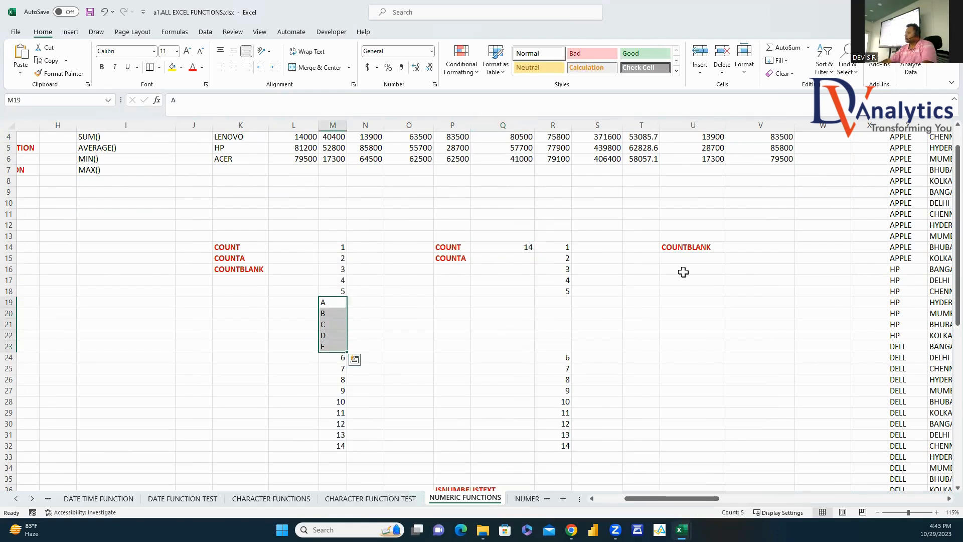
click(493, 259)
text(=c)
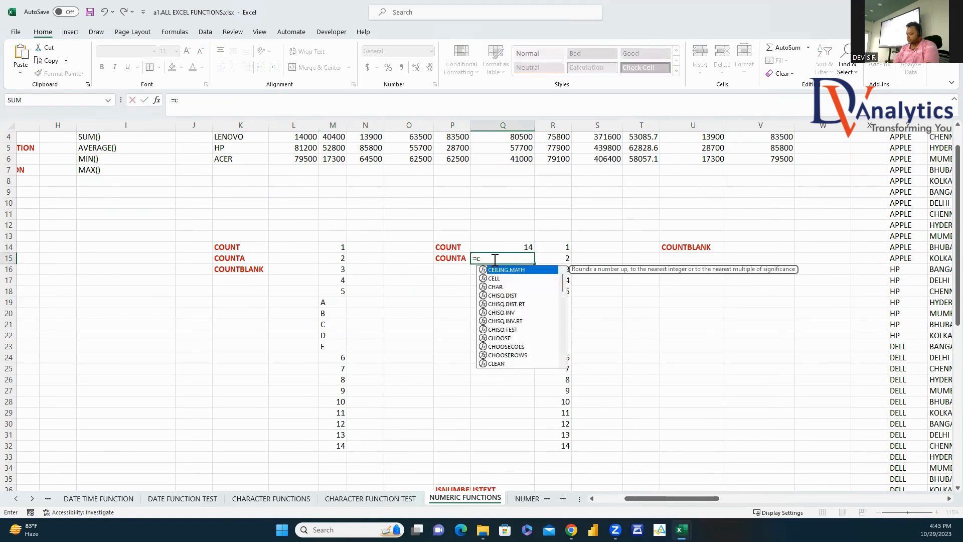
text(ounta)
key(Tab)
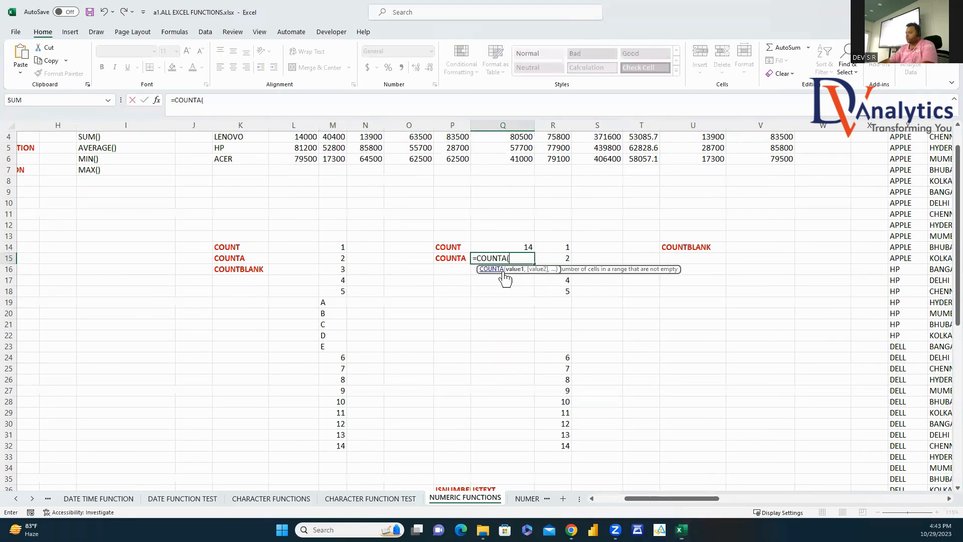
drag(344, 247, 339, 446)
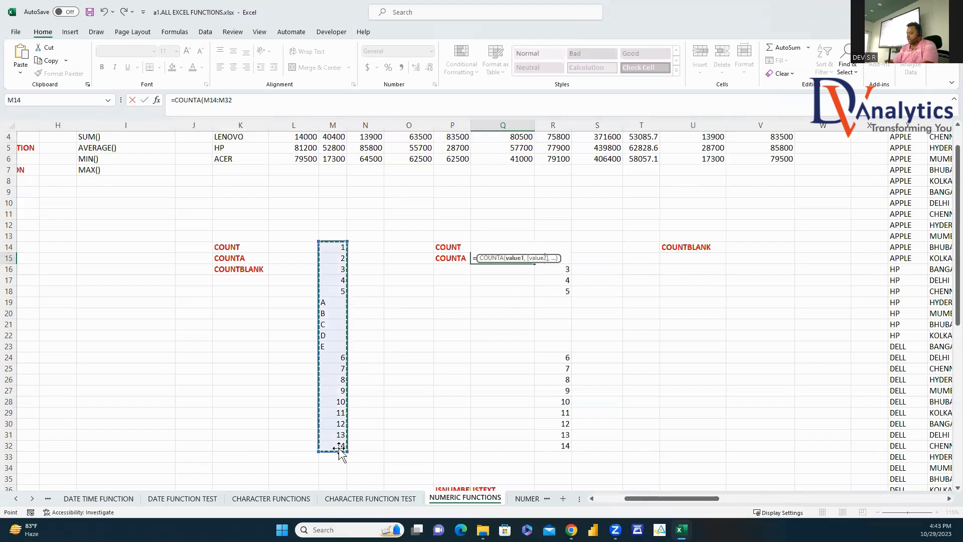
key(Return)
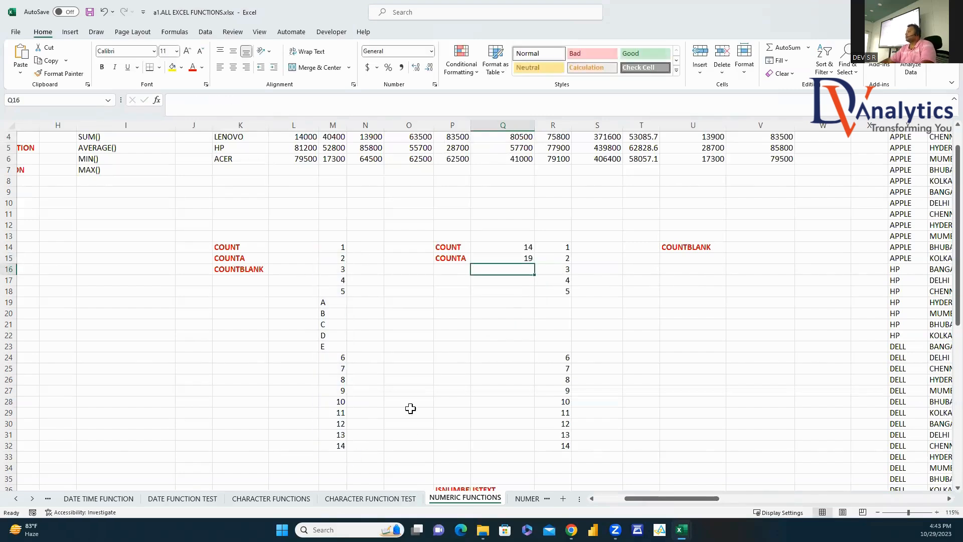
Step: Move the 1–14 list from R14:R32 one column right into column S
click(445, 247)
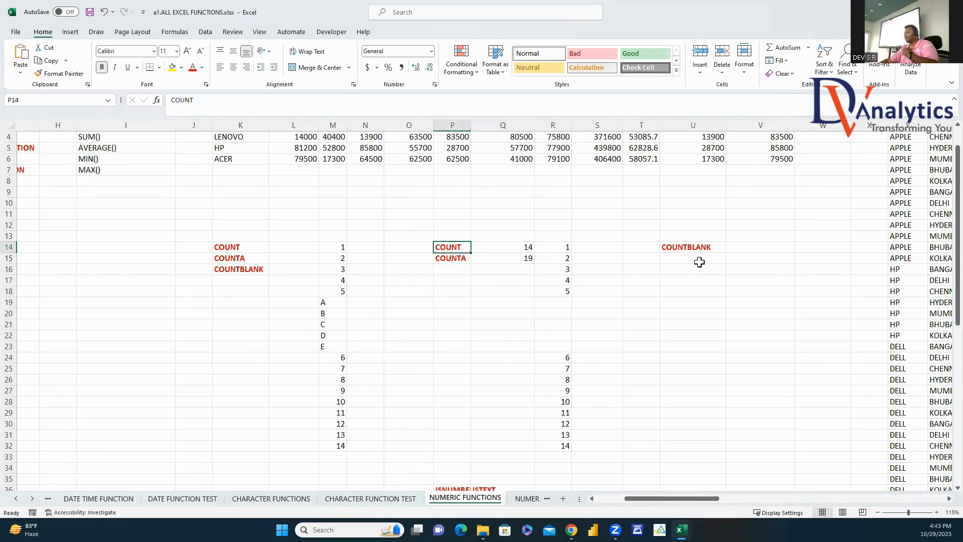
drag(561, 245, 558, 446)
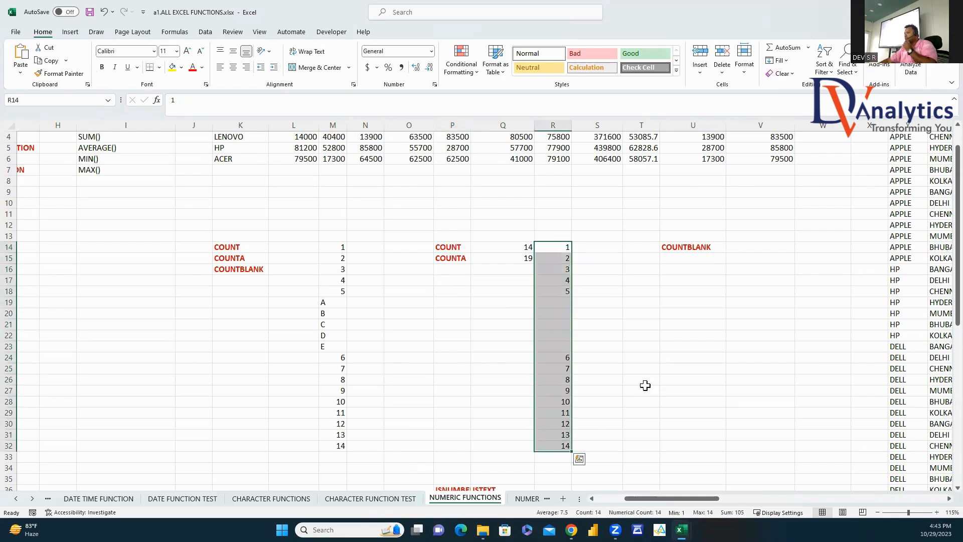
drag(565, 252, 607, 247)
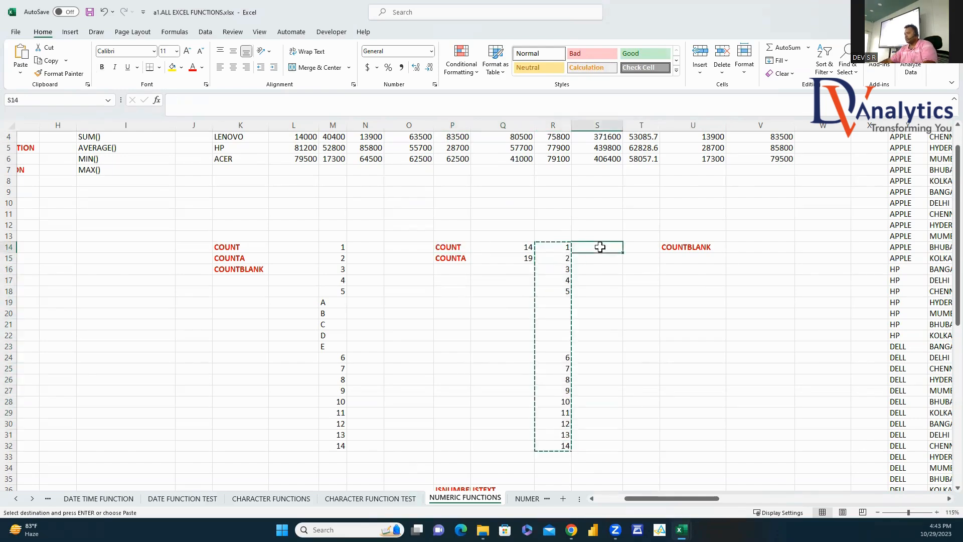
drag(609, 301, 618, 346)
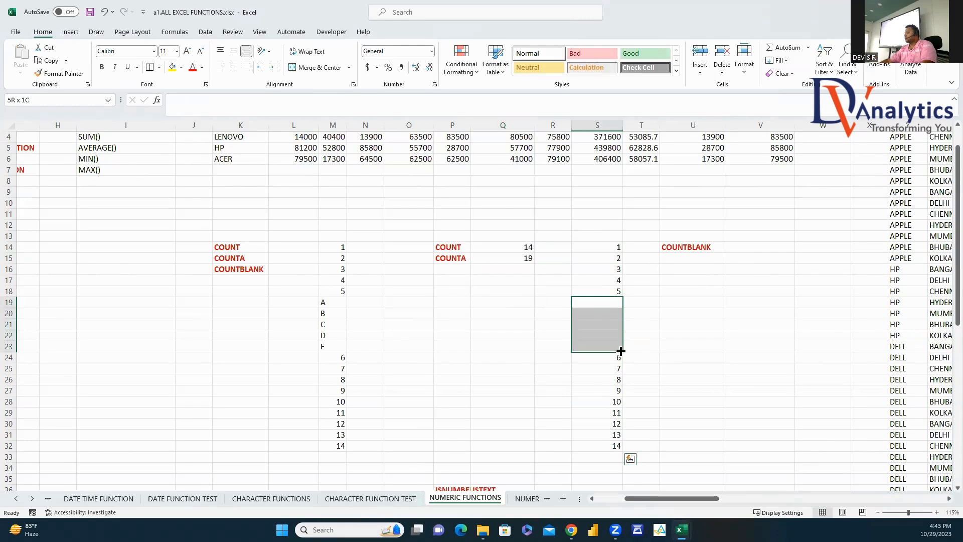
Step: Enter =COUNTBLANK(S14:S32) in V14 to count the 5 blank cells
click(738, 247)
text(=coun)
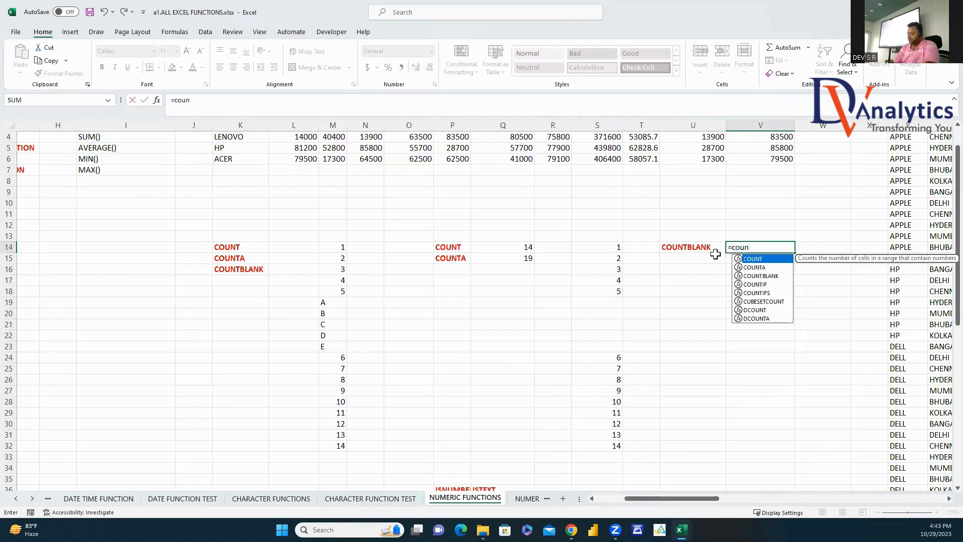
text(tbl)
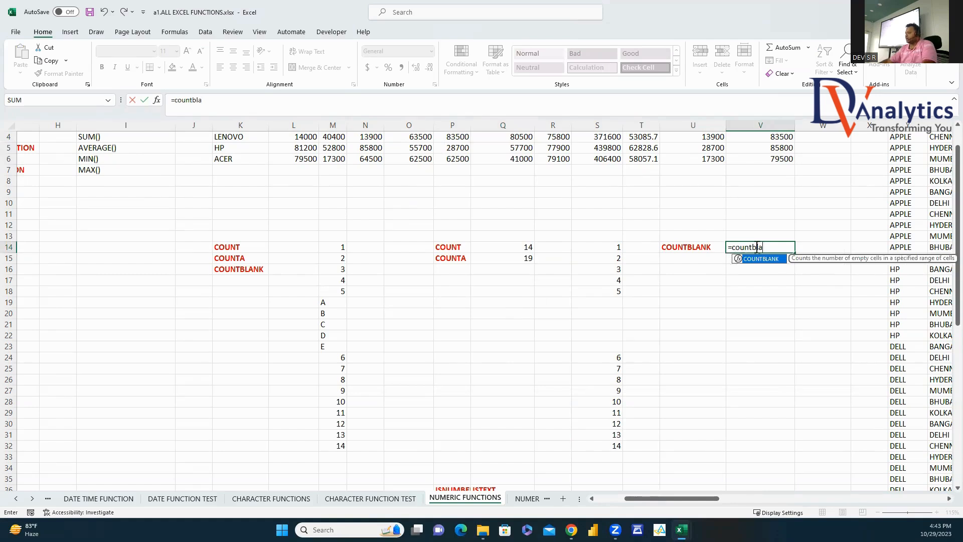
text(a)
double_click(766, 262)
drag(617, 247, 604, 448)
key(Return)
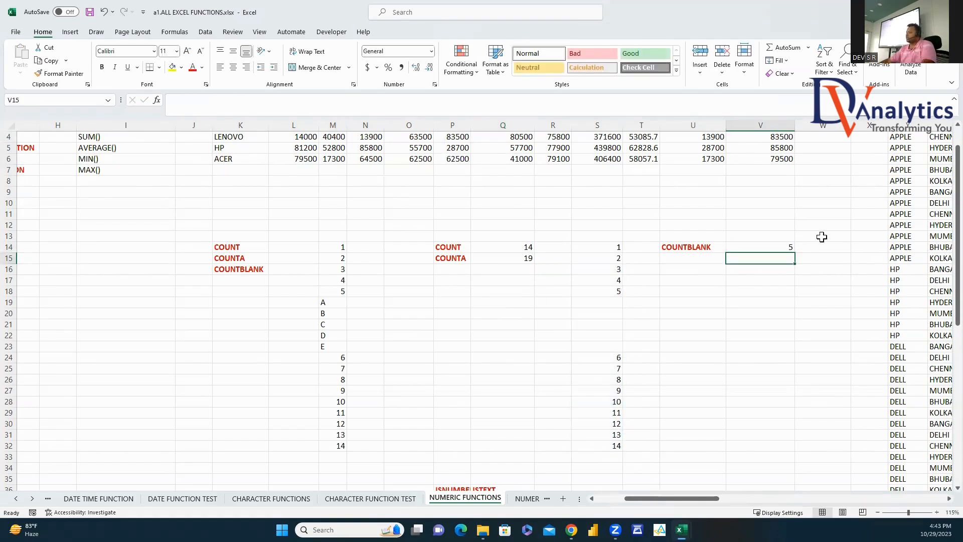
click(784, 248)
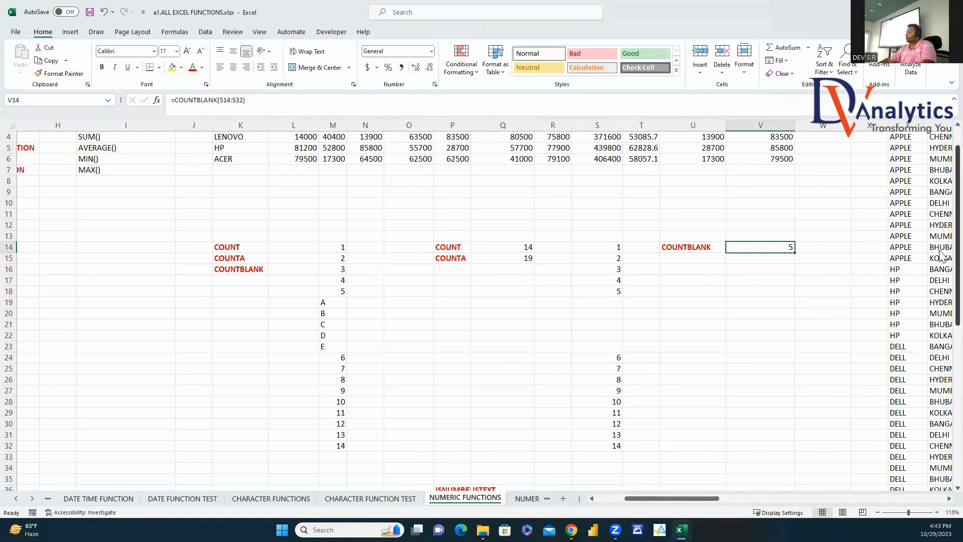
Step: Review the COUNTIF and COUNTIFS headings and the APPLE entries in the PRODUCT column
scroll(898, 301, up, 1)
drag(717, 499, 775, 502)
click(630, 151)
click(630, 162)
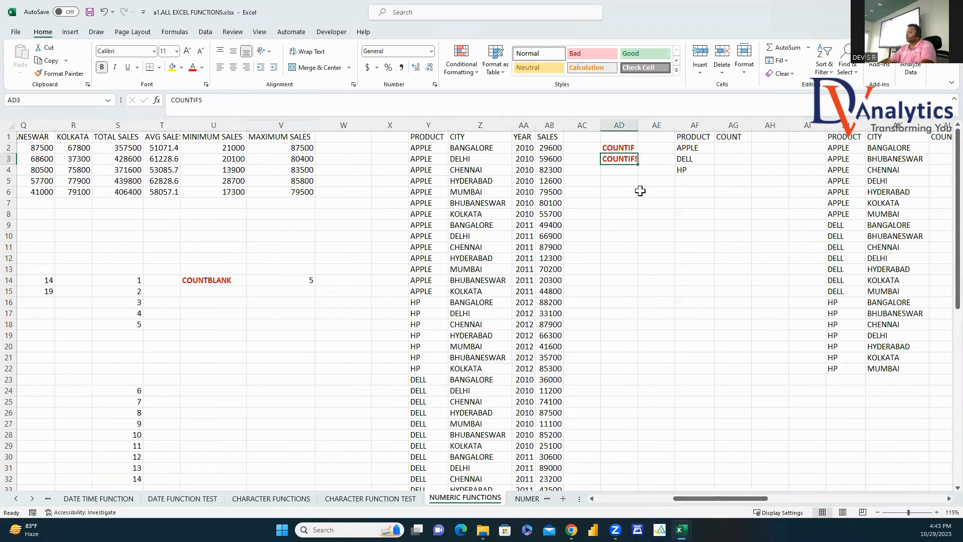
click(732, 149)
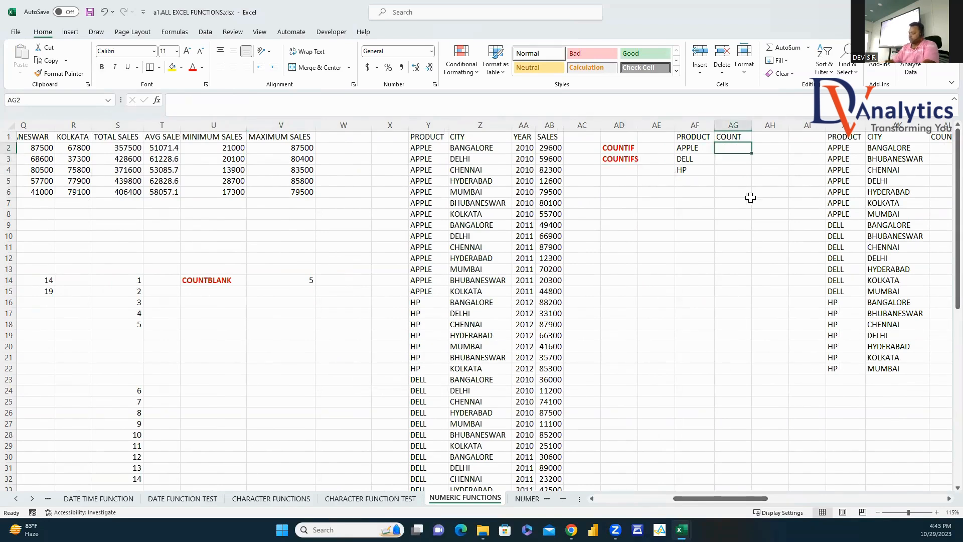
drag(432, 148, 415, 295)
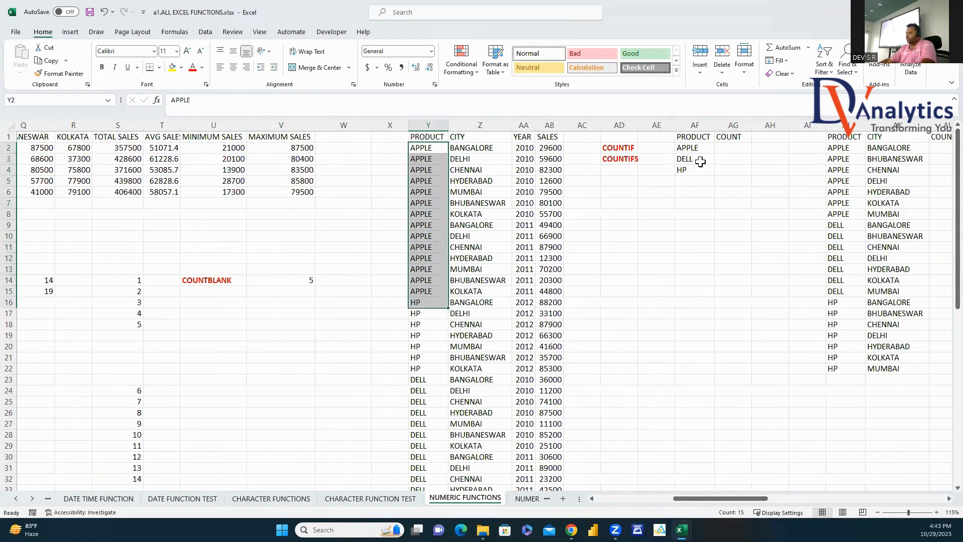
click(734, 149)
Step: Enter =COUNTIF(Y:Y,AF2) in AG2 to count APPLE entries
text(=)
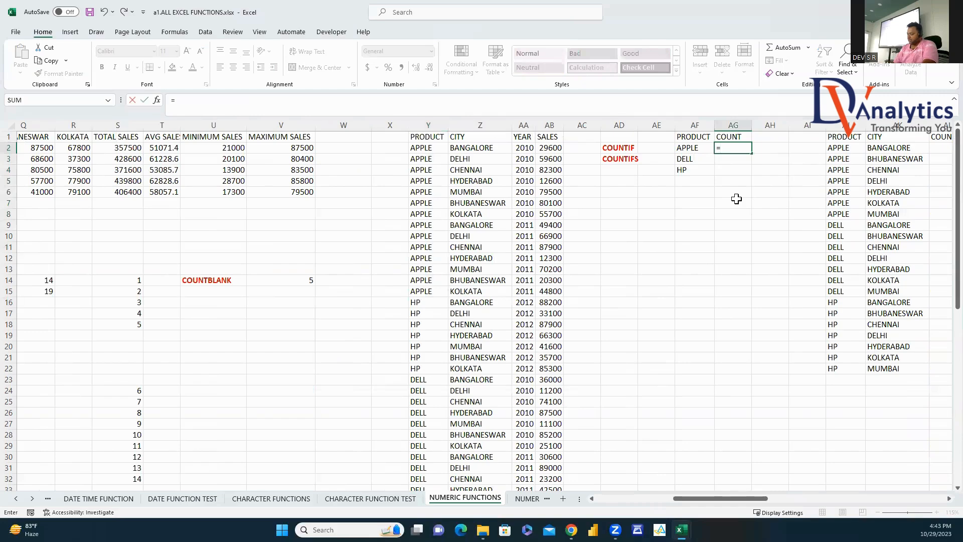
text(COUNYT)
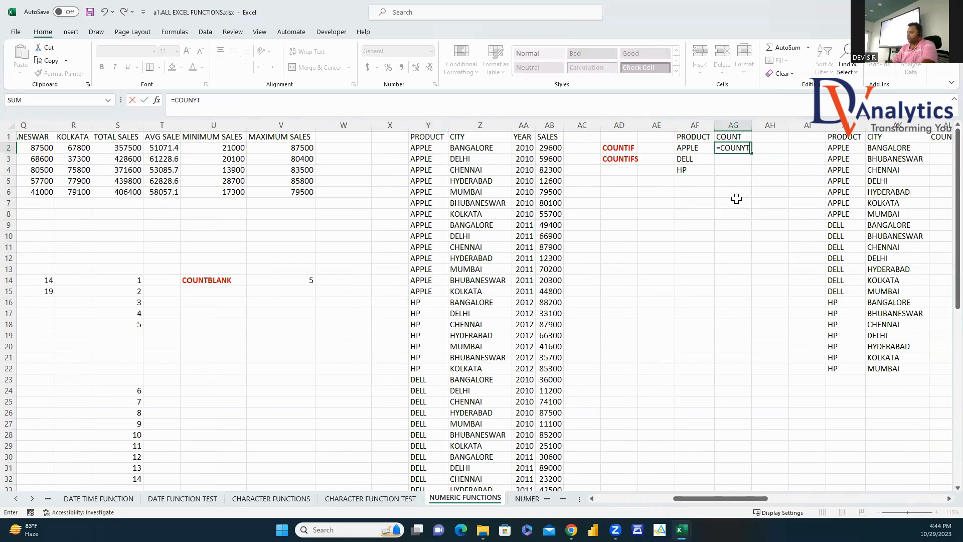
key(BackSpace)
key(BackSpace)
double_click(743, 185)
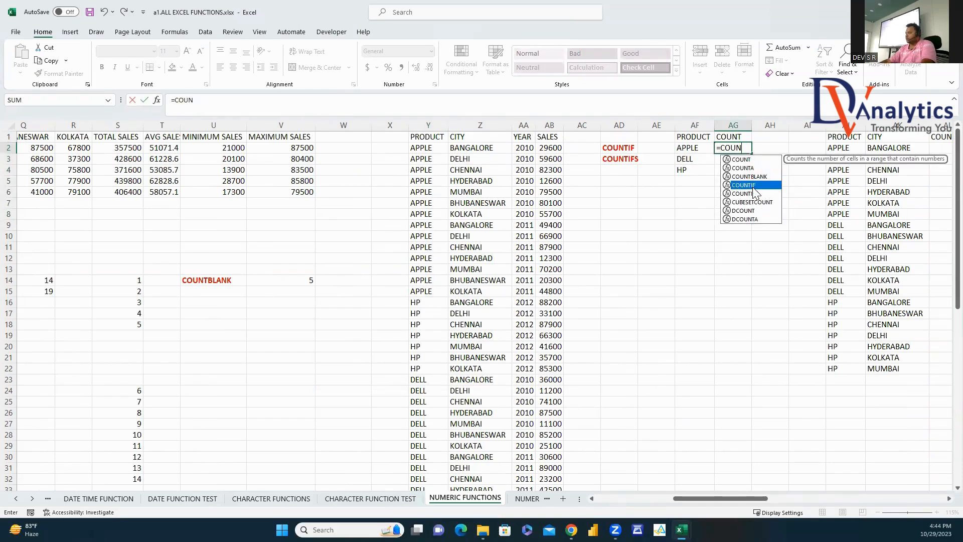
click(428, 125)
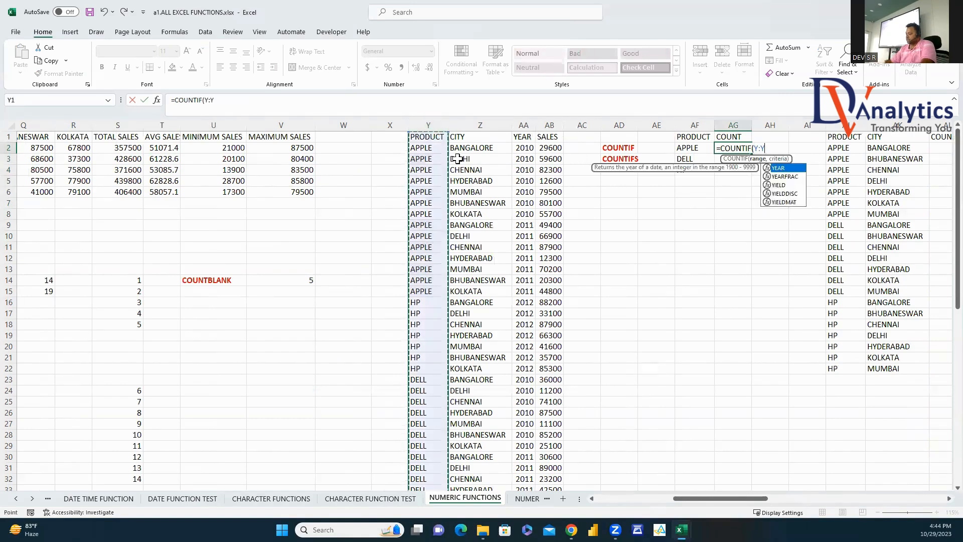
text(,)
click(697, 148)
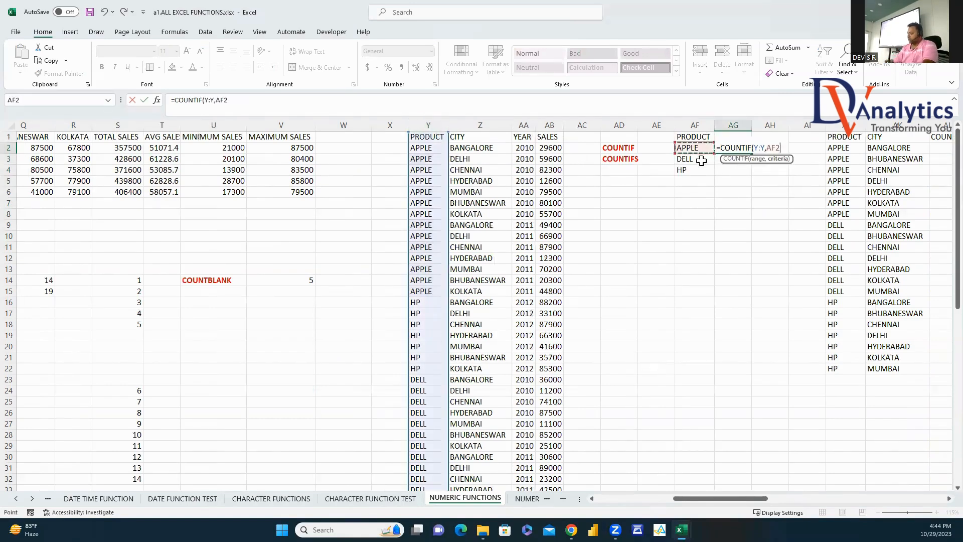
text())
key(Return)
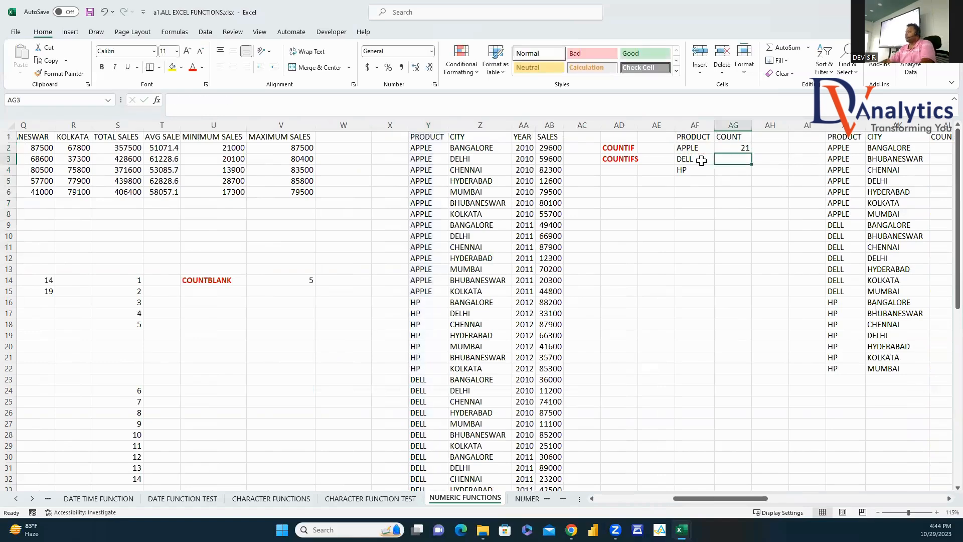
Step: Copy the COUNTIF formula down to the DELL and HP rows
click(741, 150)
drag(751, 166, 755, 177)
click(694, 169)
click(741, 169)
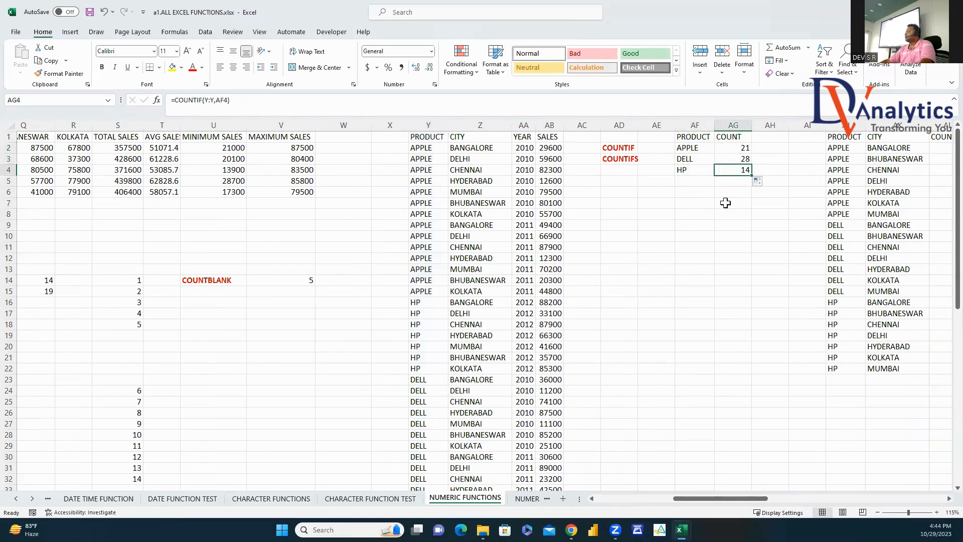
click(433, 140)
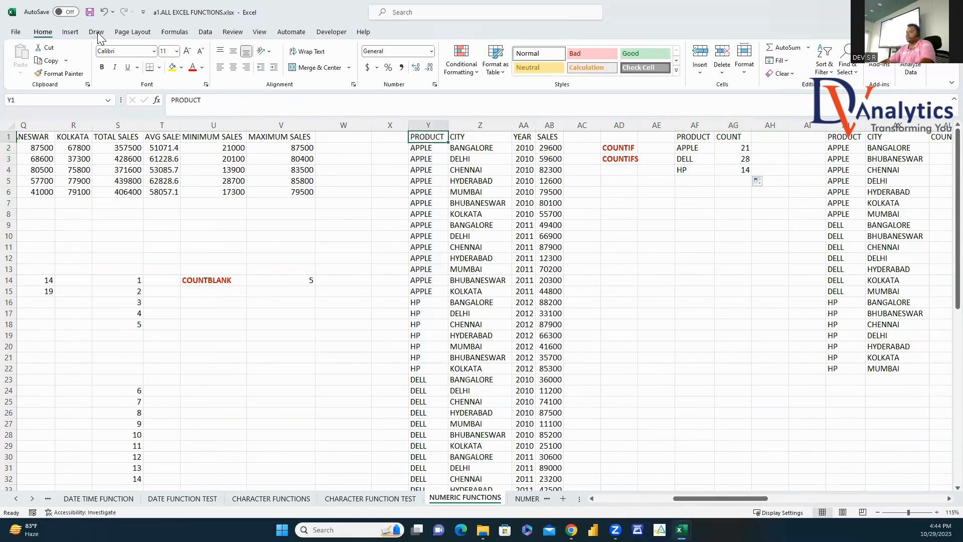
click(70, 32)
Step: Create a PivotTable at AD8 with PRODUCT as rows and Count of PRODUCT as values
click(24, 53)
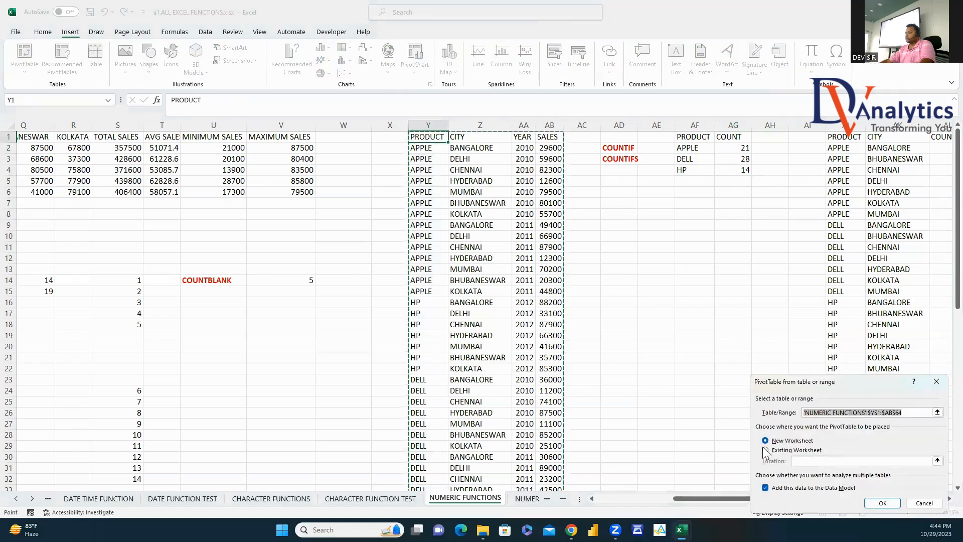
click(765, 451)
click(619, 213)
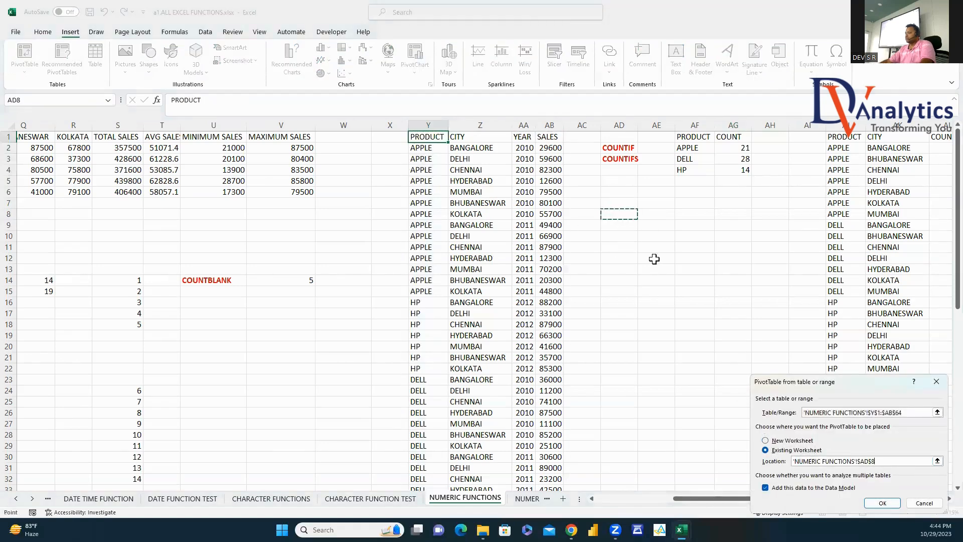
click(884, 504)
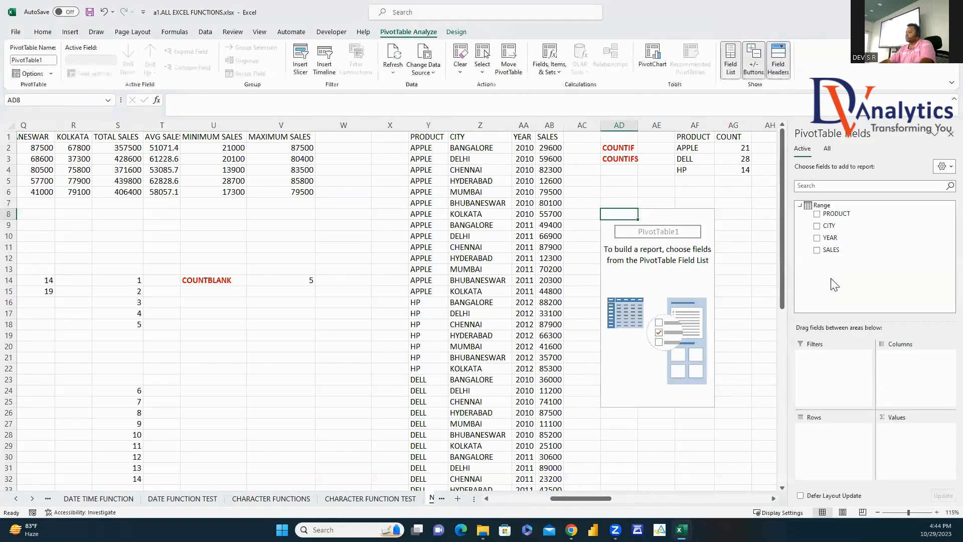
click(817, 213)
drag(836, 214, 902, 444)
click(949, 134)
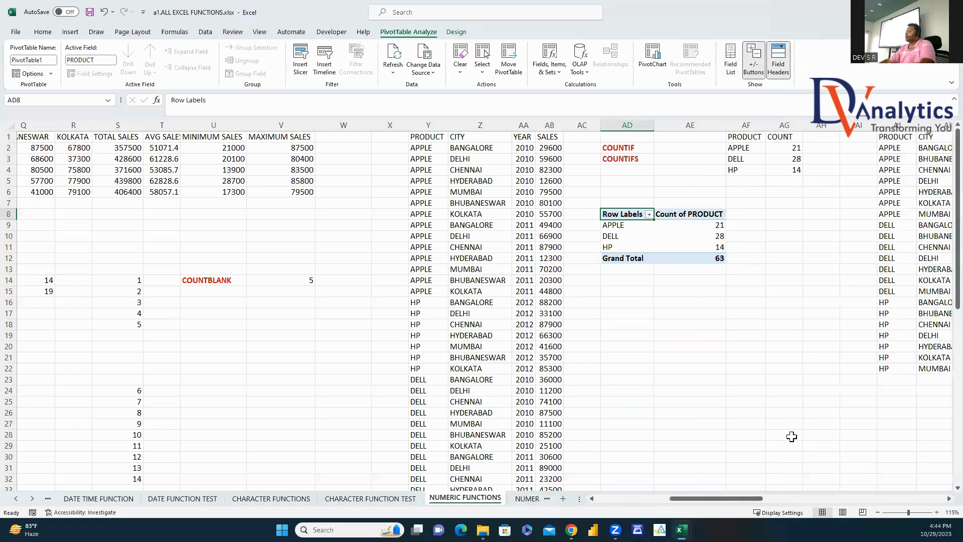
scroll(520, 216, right, 5)
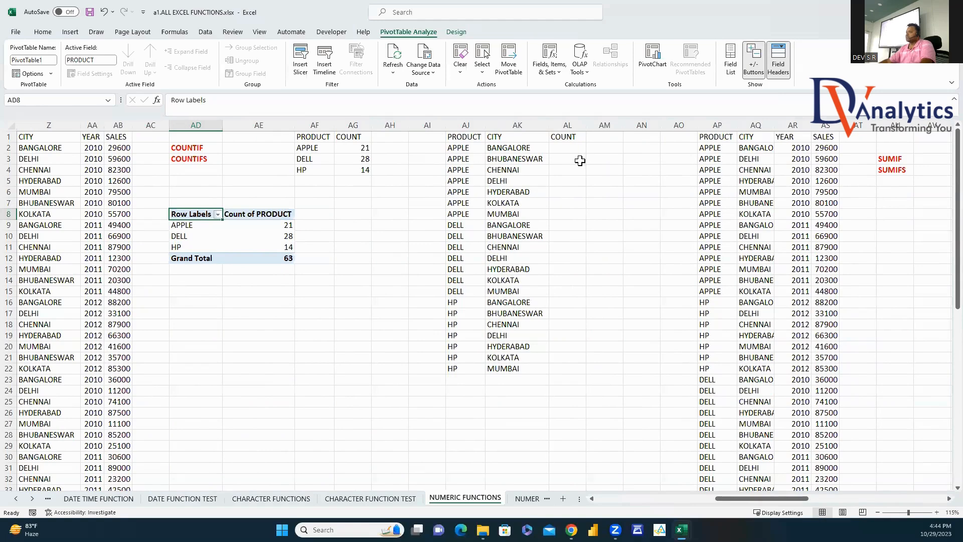
Step: Enter =COUNTIFS(Y:Y,AJ2,Z:Z,AK2) in AL2 to count each product–city pair
click(578, 150)
text(=COU)
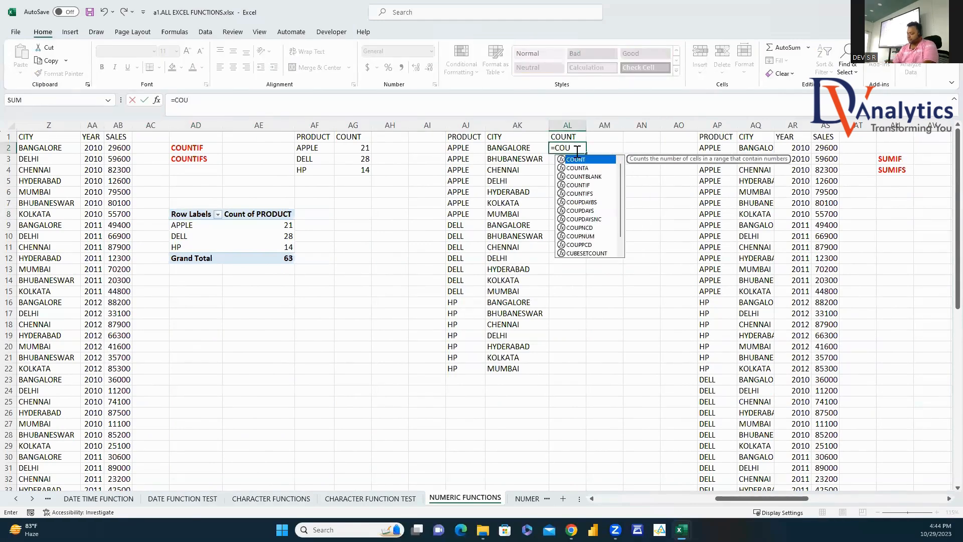
text(NTIF)
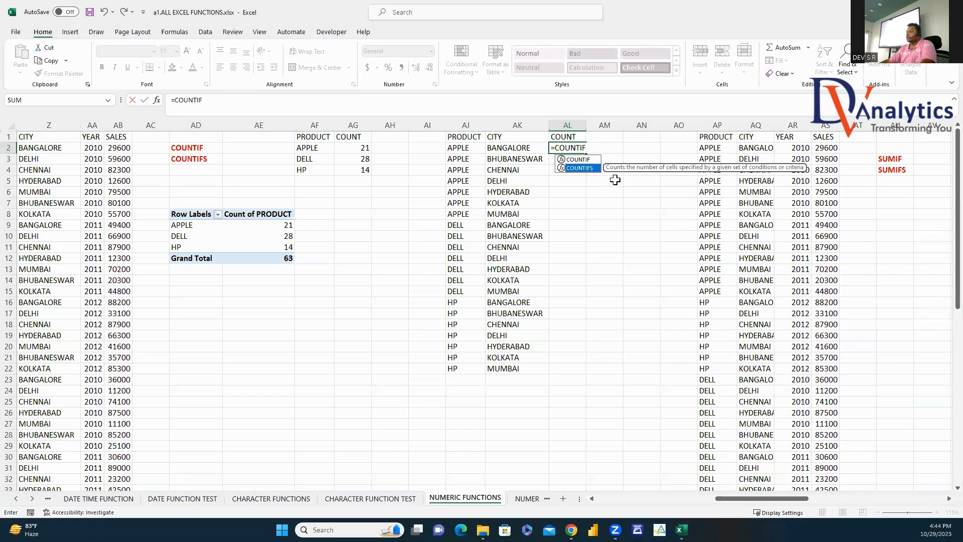
double_click(588, 172)
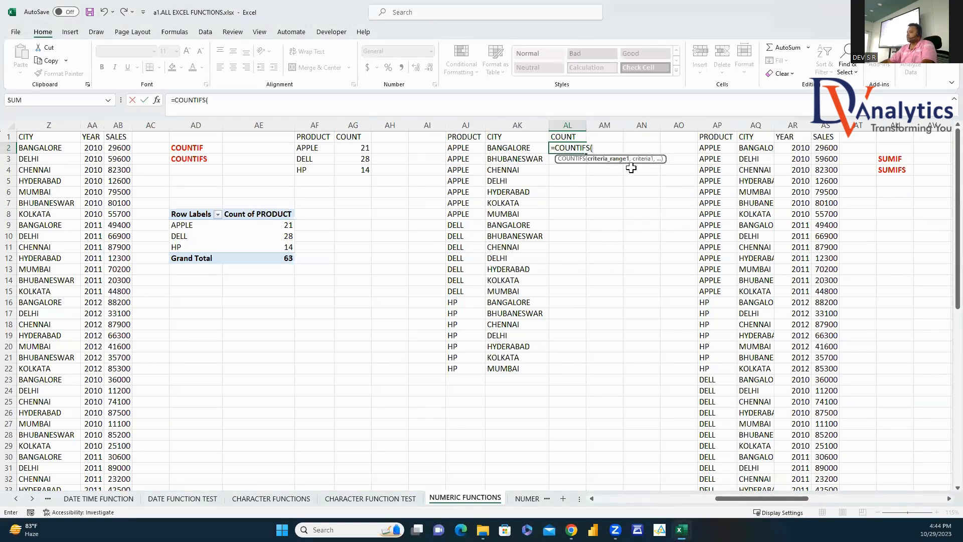
drag(736, 498, 693, 498)
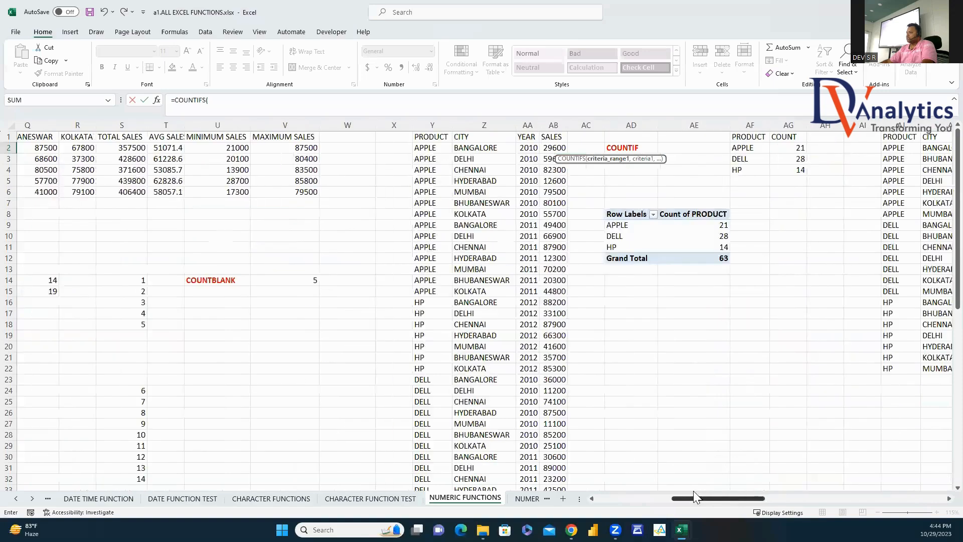
click(433, 125)
text(,)
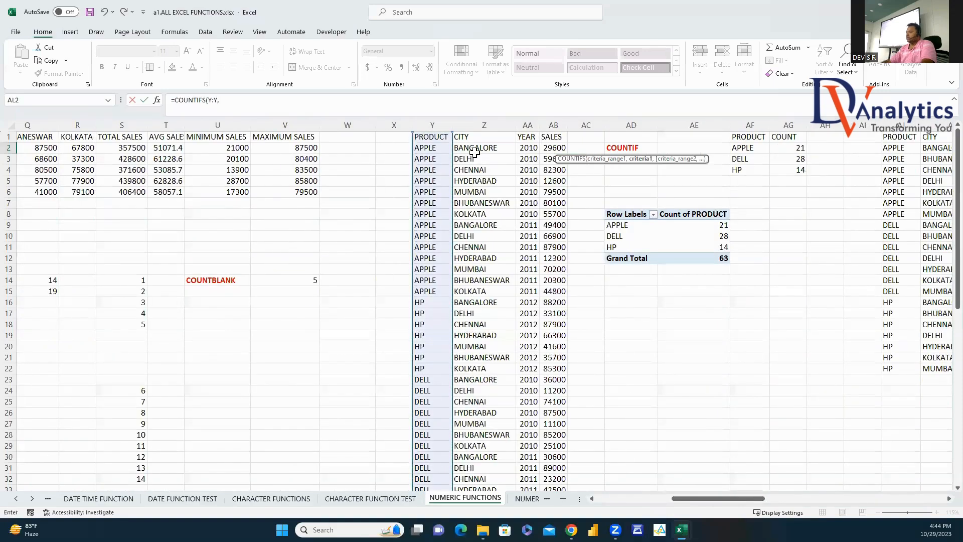
drag(755, 499, 811, 498)
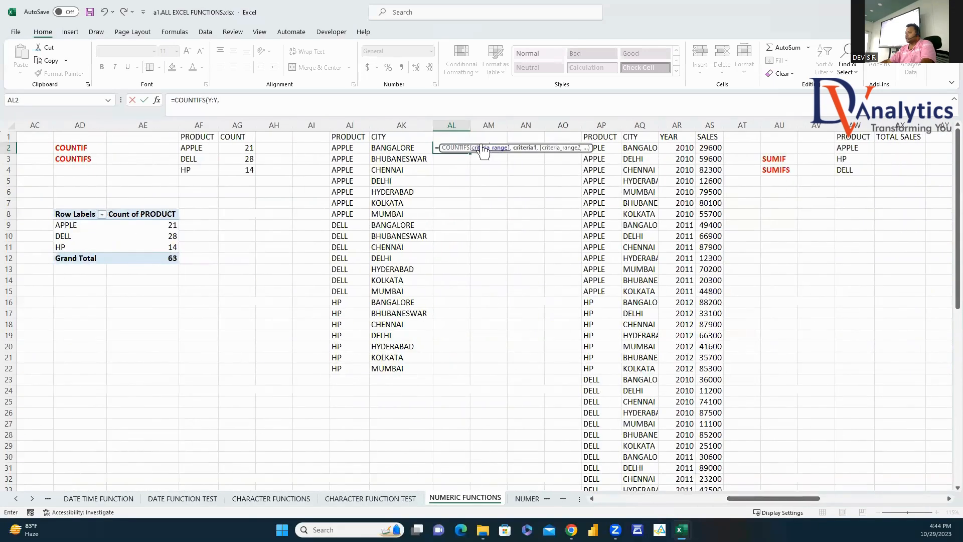
click(355, 147)
text(,)
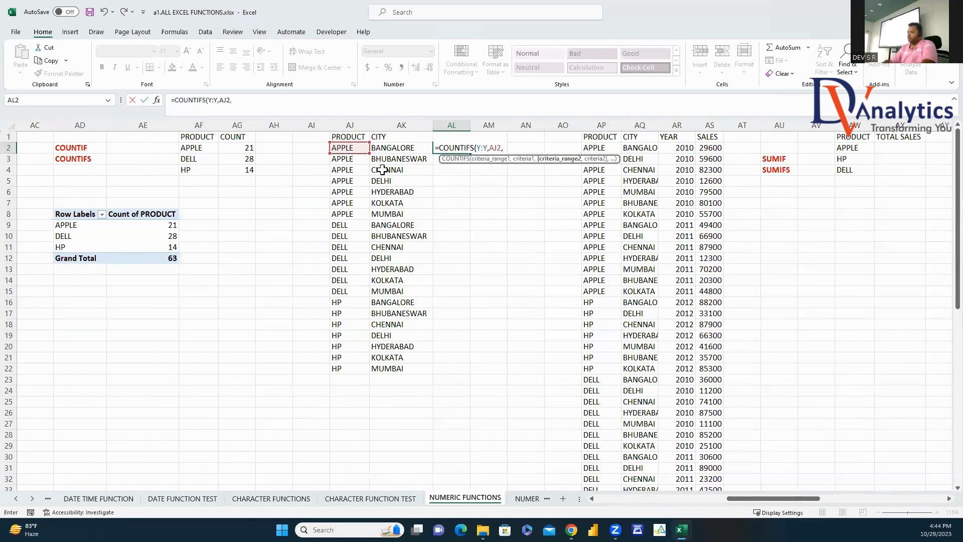
scroll(747, 502, left, 3)
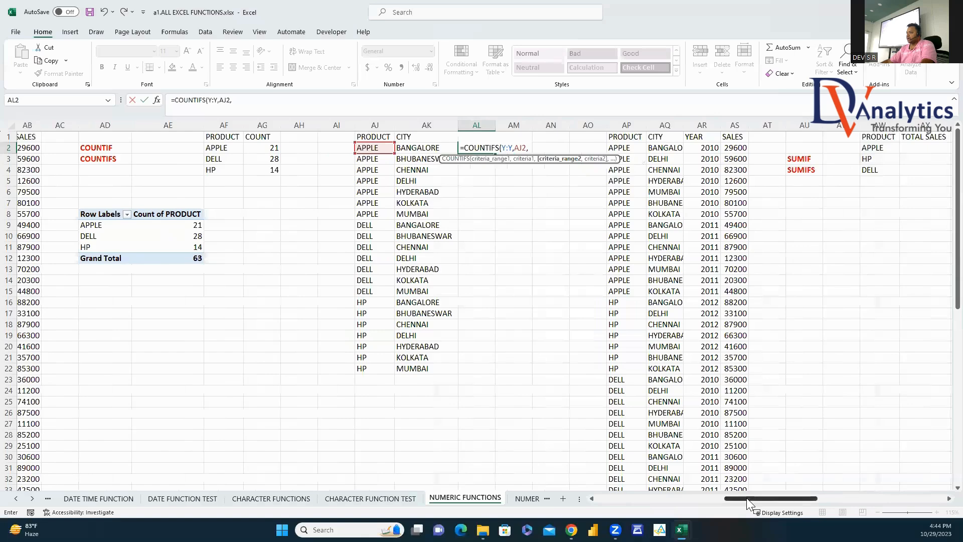
click(304, 126)
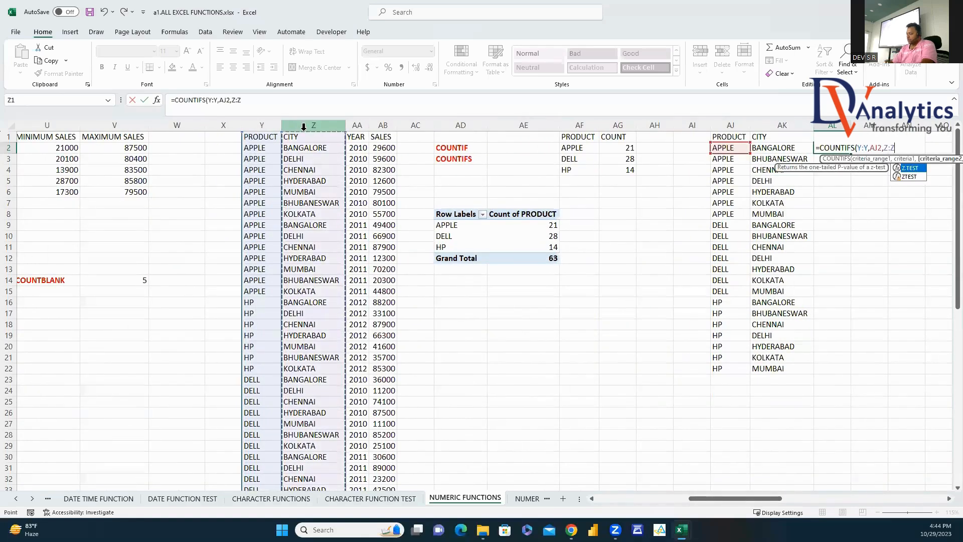
text(,)
click(783, 147)
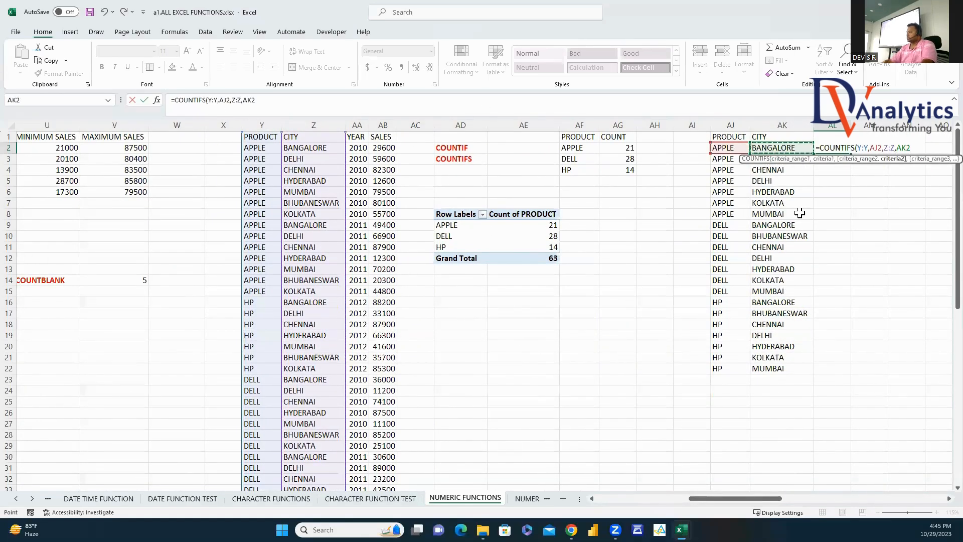
key(Return)
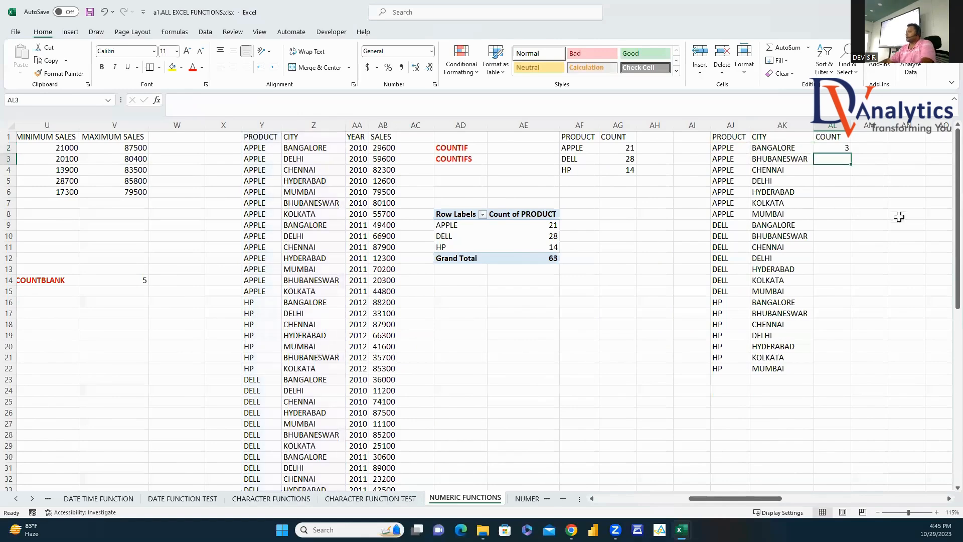
Step: Fill the COUNTIFS formula down to AL22 and check its criteria cells
click(846, 149)
double_click(851, 153)
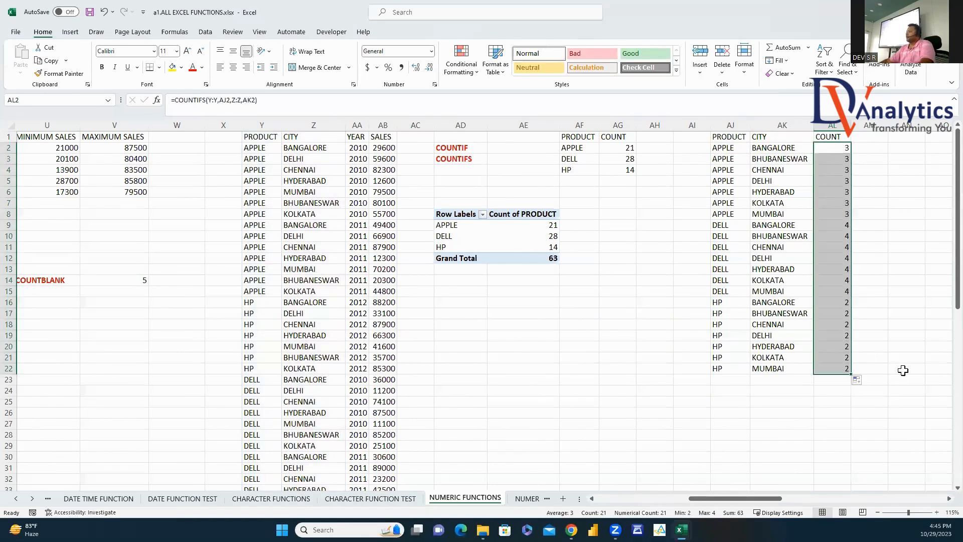
click(724, 153)
click(763, 149)
click(840, 148)
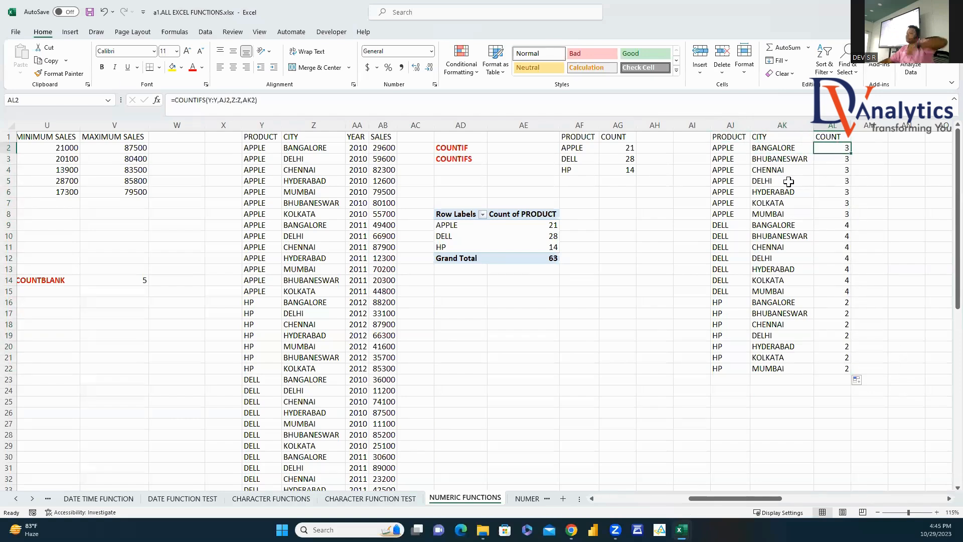
click(262, 137)
Step: Insert a pivot table from Y1:AB64 on the existing sheet at cell AD18
click(71, 31)
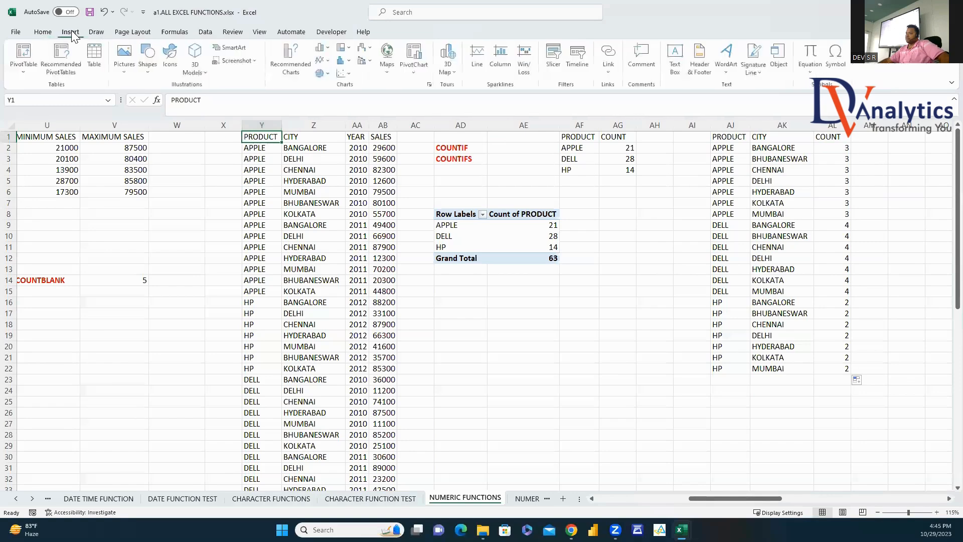
click(24, 54)
click(779, 450)
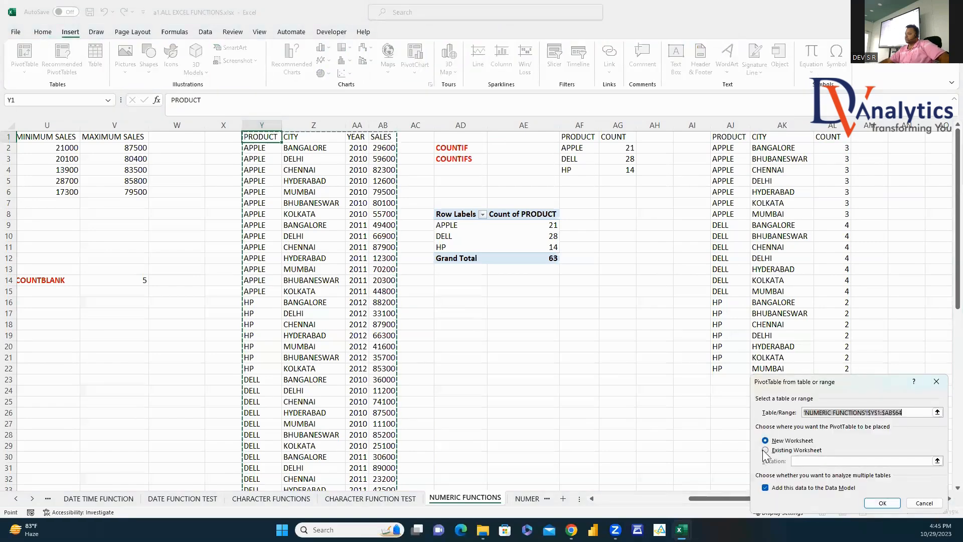
click(474, 331)
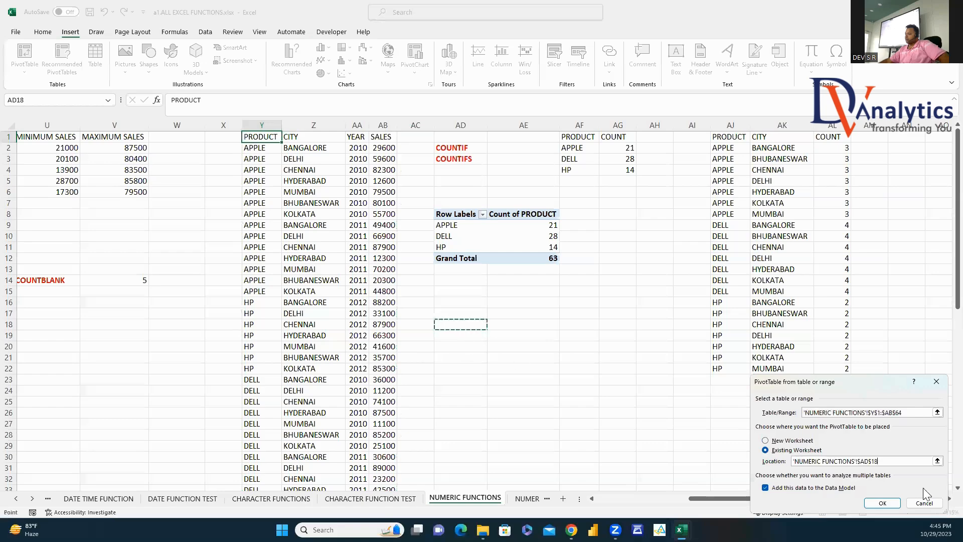
click(882, 502)
Step: Put PRODUCT and CITY in Rows, count PRODUCT in Values, and use Tabular Form
drag(836, 215, 828, 448)
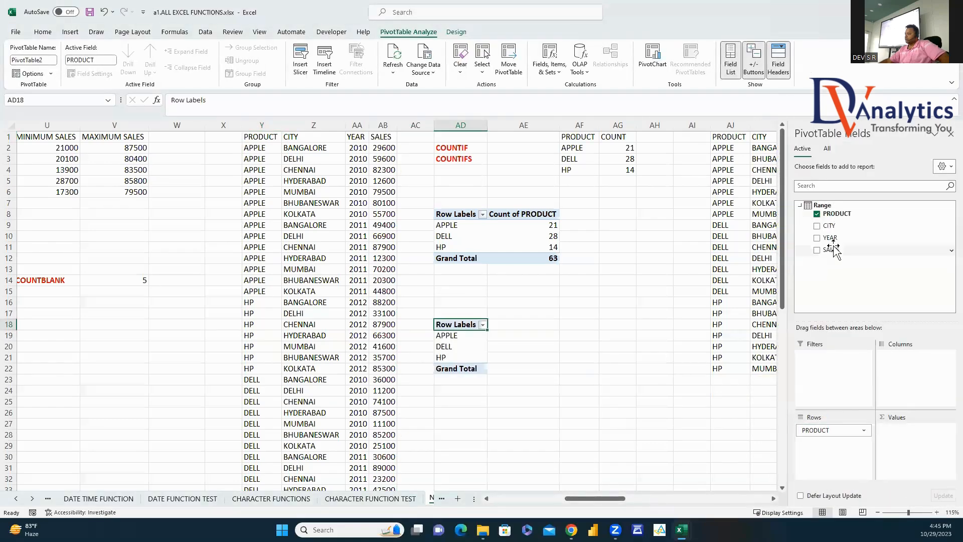
click(817, 226)
drag(836, 213, 903, 449)
right_click(482, 324)
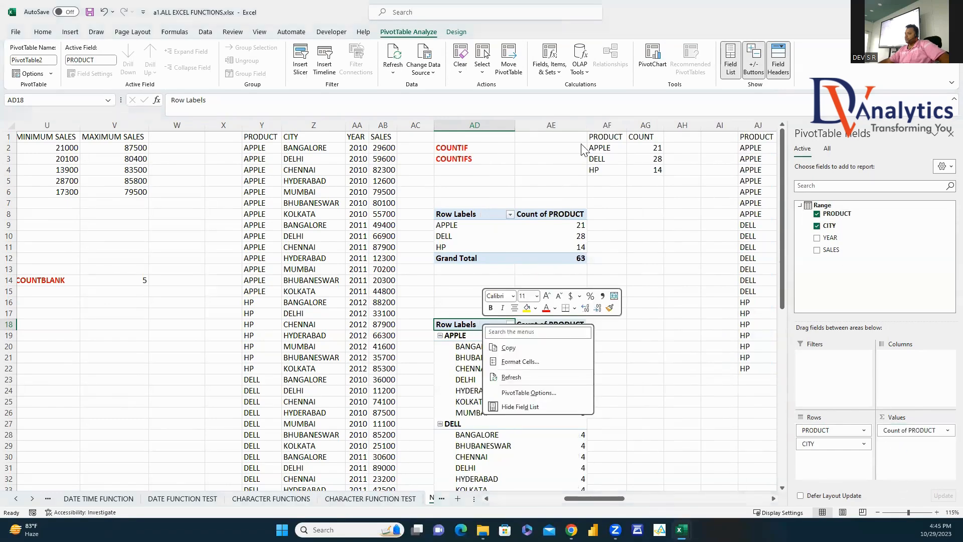
click(458, 33)
click(456, 32)
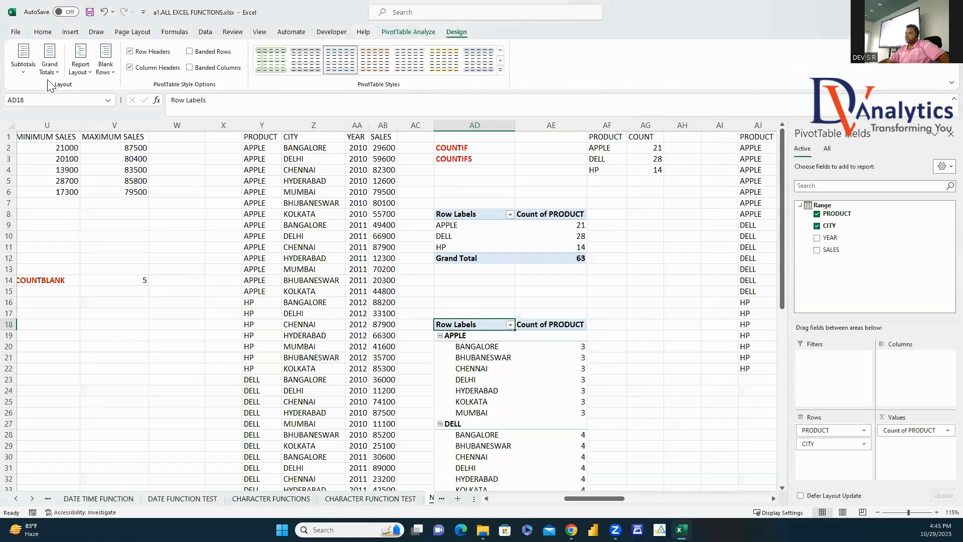
click(81, 71)
click(80, 70)
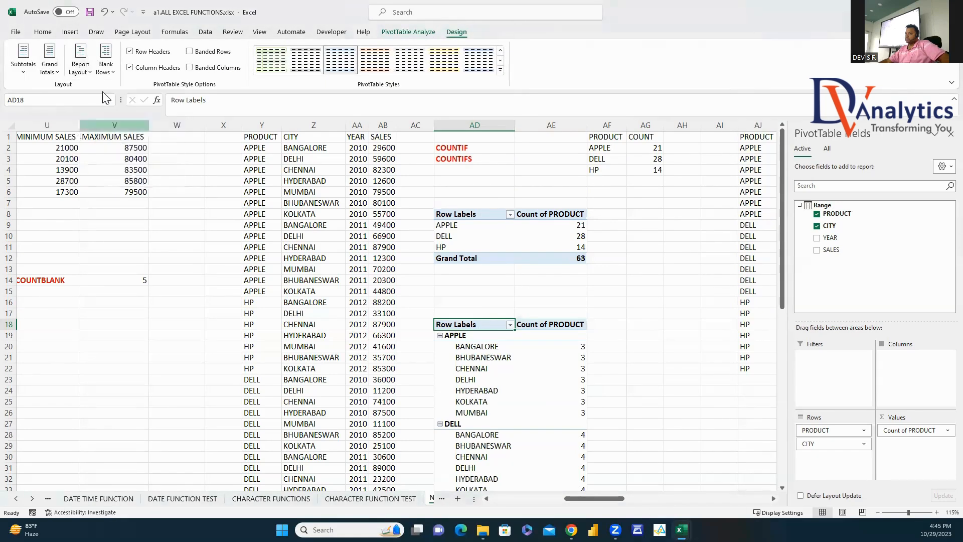
click(81, 70)
click(103, 133)
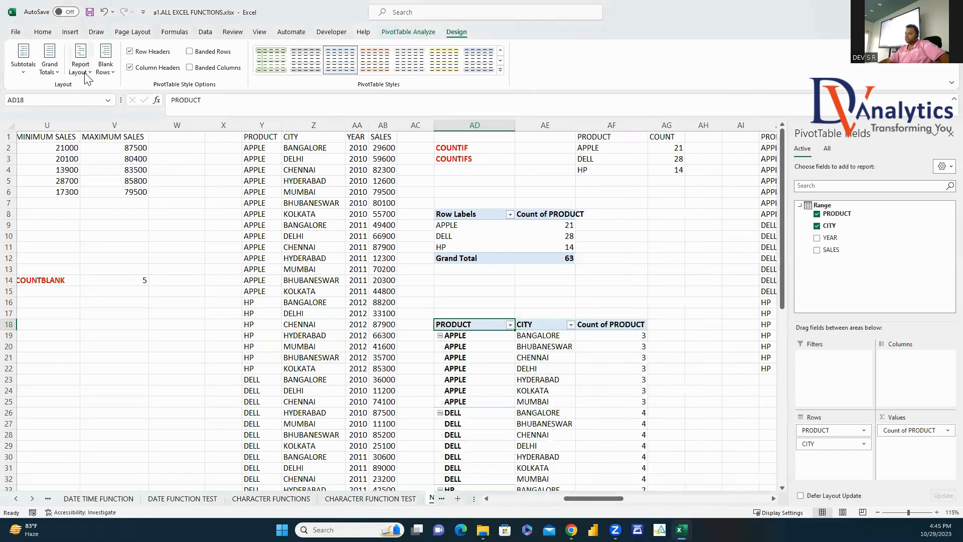
Step: Compare the pivot counts (3, 4, 2) with the COUNTIFS results starting at AL2
click(597, 303)
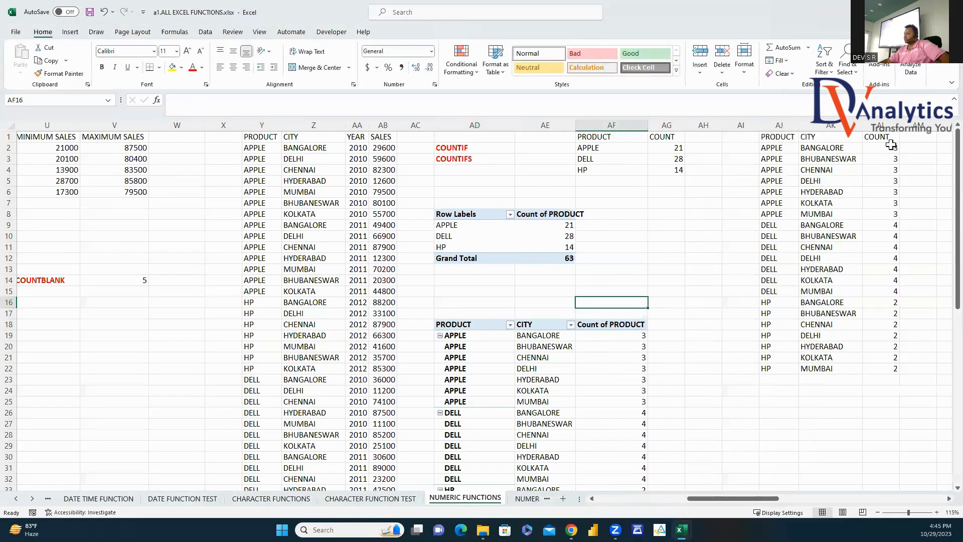
drag(891, 145, 893, 370)
drag(630, 335, 672, 453)
click(949, 135)
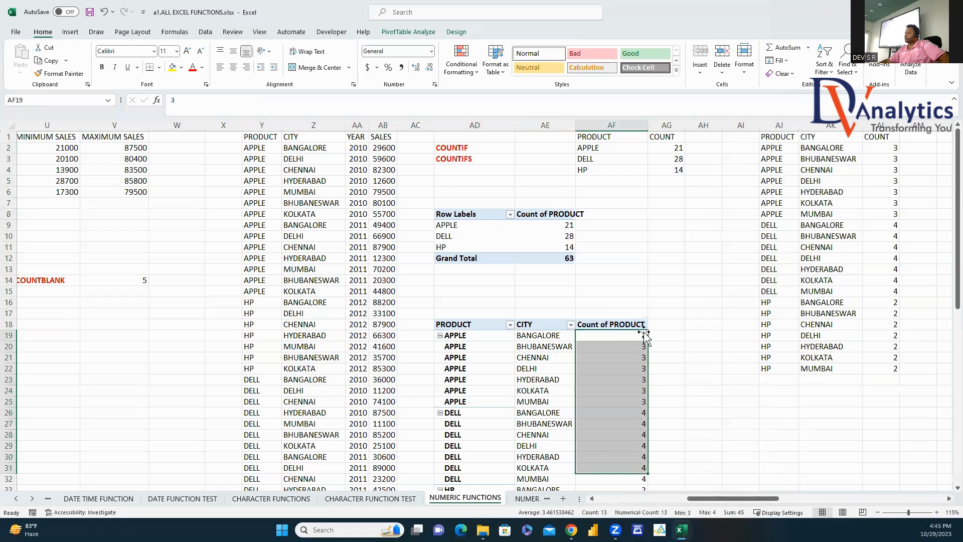
scroll(940, 275, down, 2)
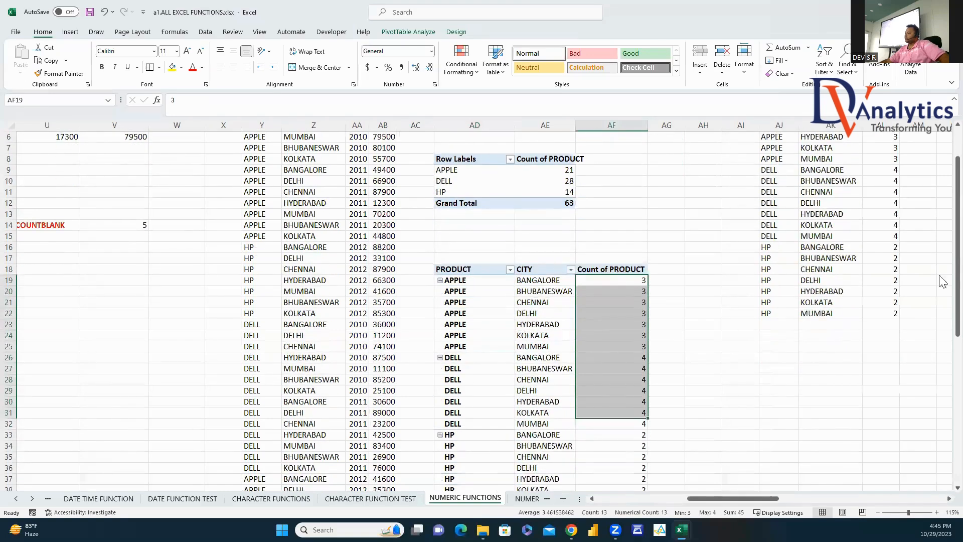
scroll(943, 179, up, 2)
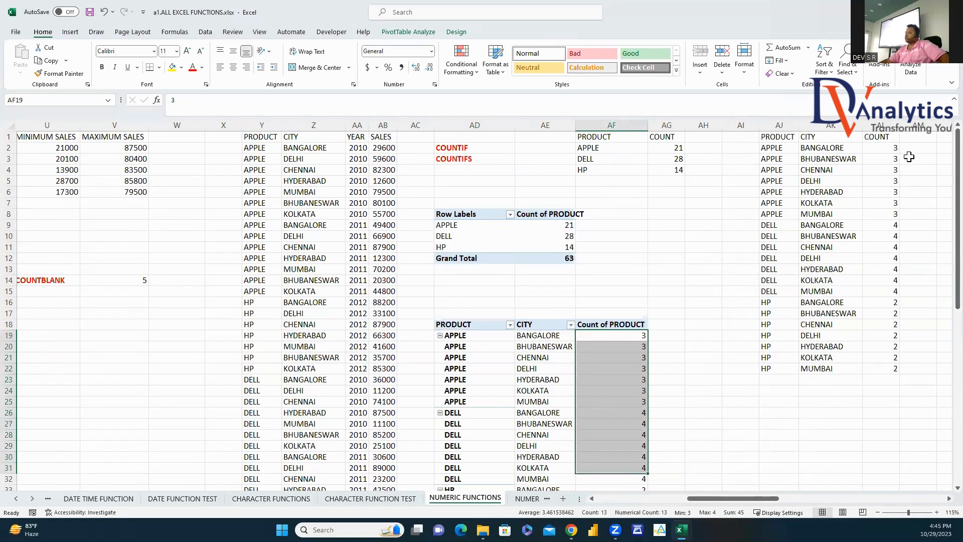
click(888, 147)
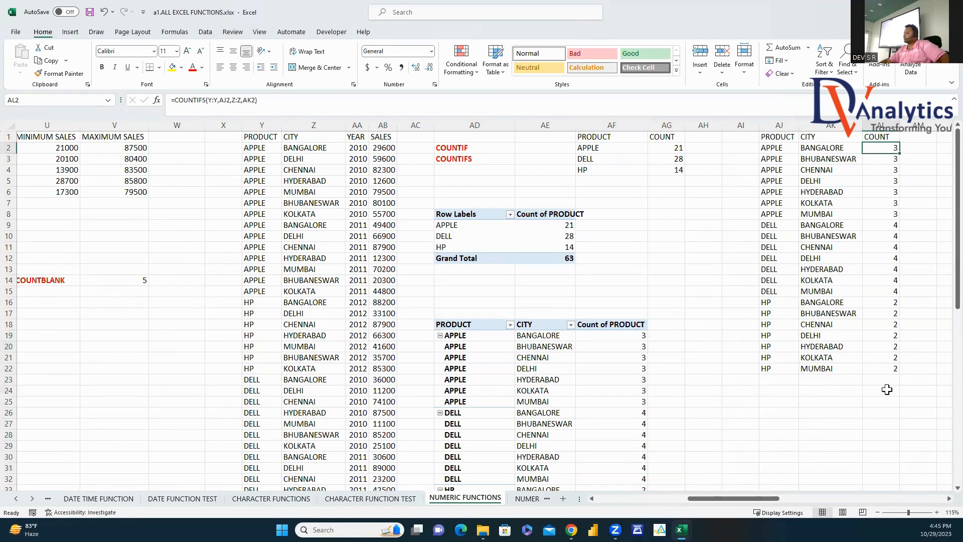
Step: Try moving the SUMIF label down one row, then cancel the replacement
drag(741, 497, 810, 503)
click(528, 156)
drag(529, 164, 532, 173)
click(554, 249)
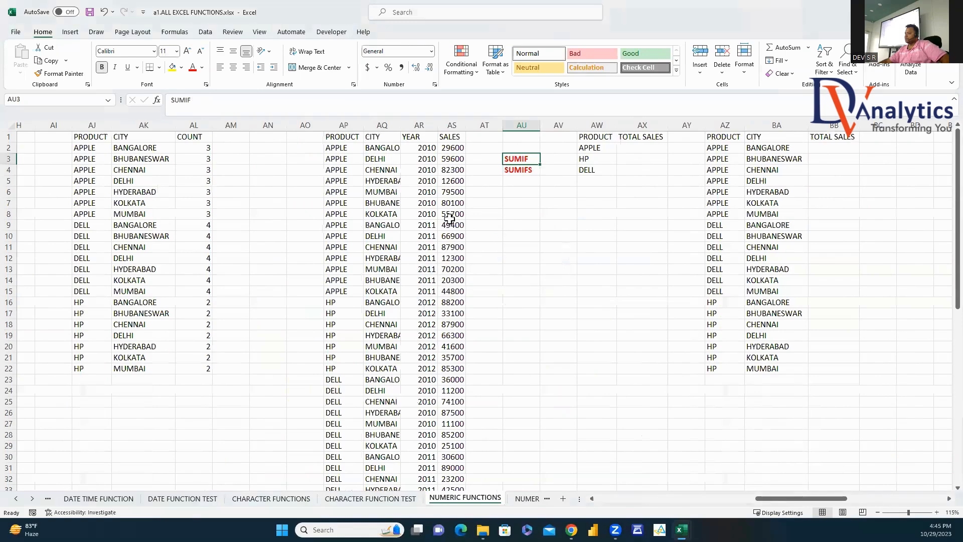
Step: Create a pivot table from AP1:AS64 at AU9 summing SALES by PRODUCT
click(337, 137)
click(76, 32)
click(22, 54)
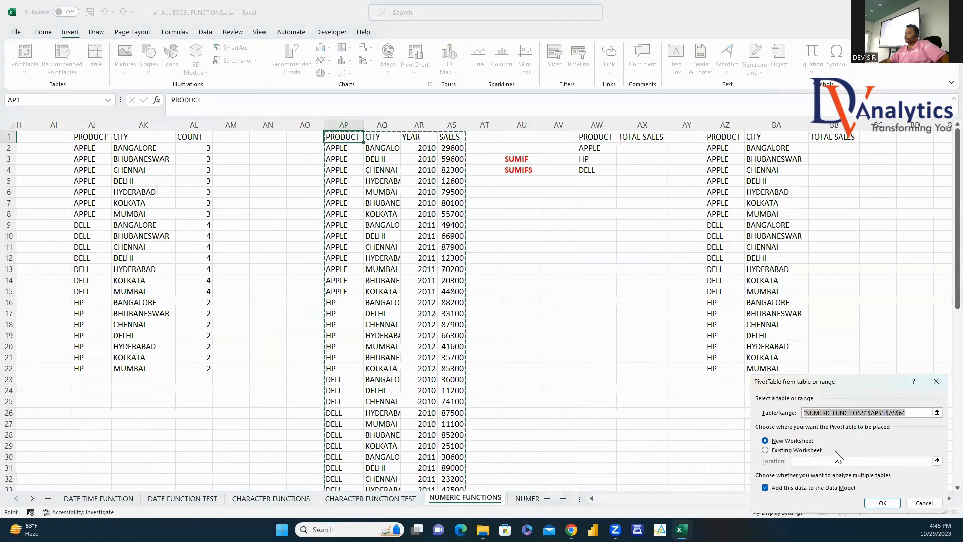
click(766, 450)
click(526, 222)
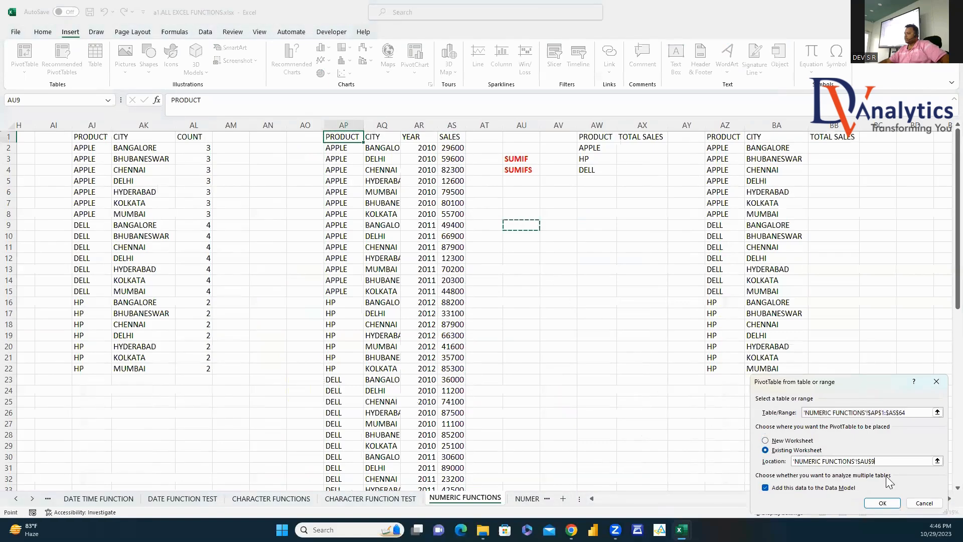
click(882, 503)
drag(836, 214, 833, 436)
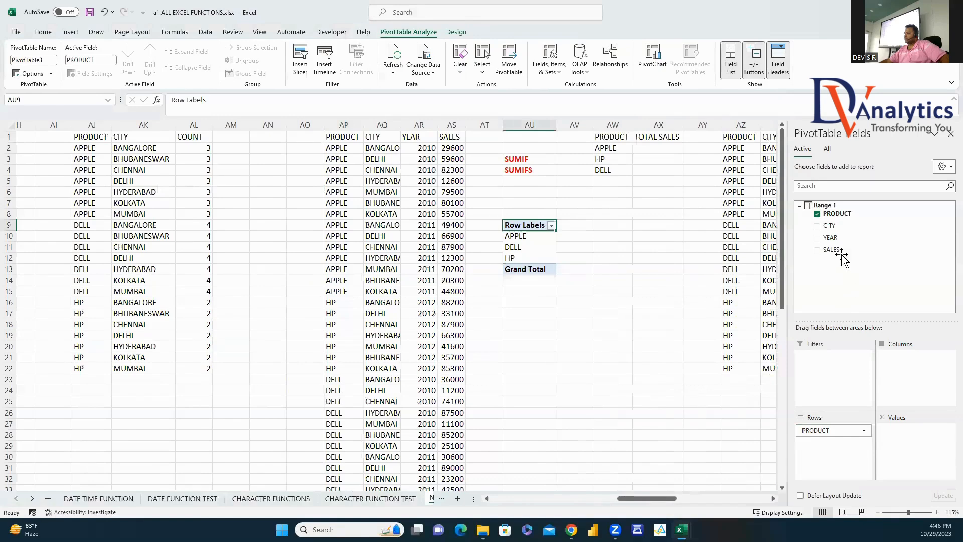
drag(831, 250, 898, 441)
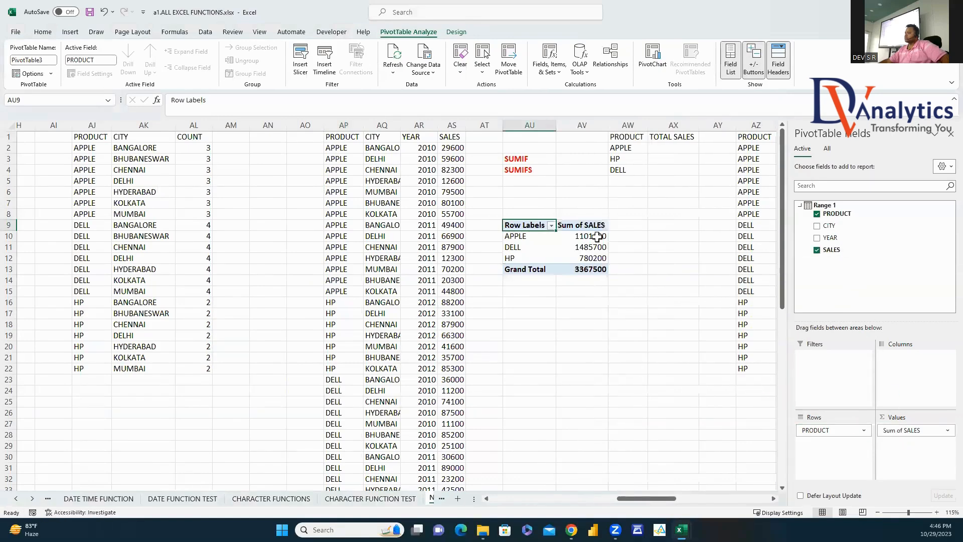
Step: Enter =SUMIF(AP:AS,AW2,$AS$1) in AX2, giving APPLE's total of 1101600
click(665, 147)
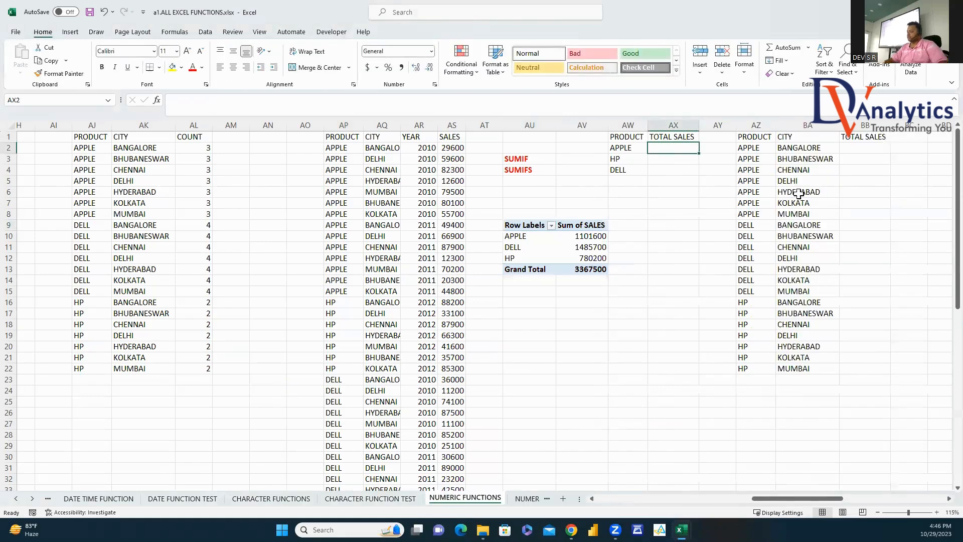
text(=SUMI)
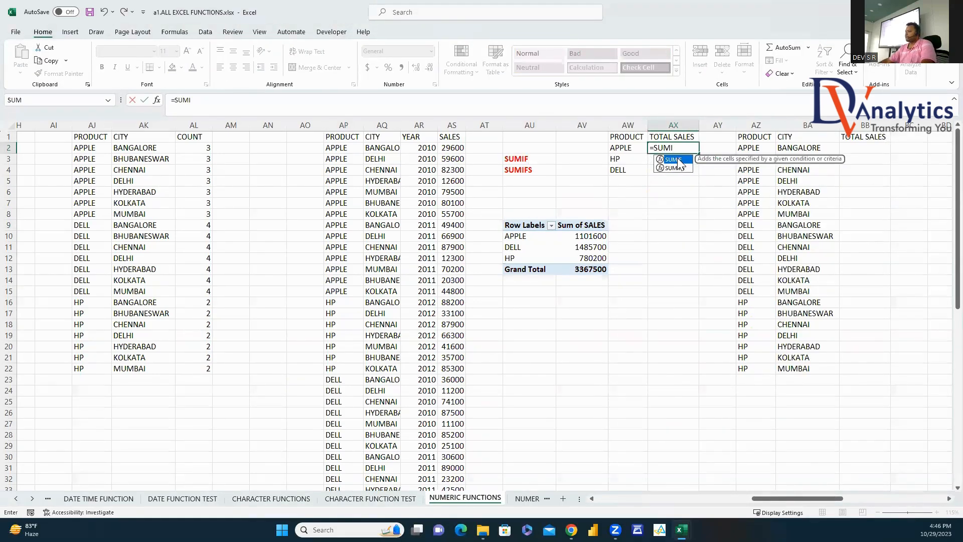
double_click(674, 160)
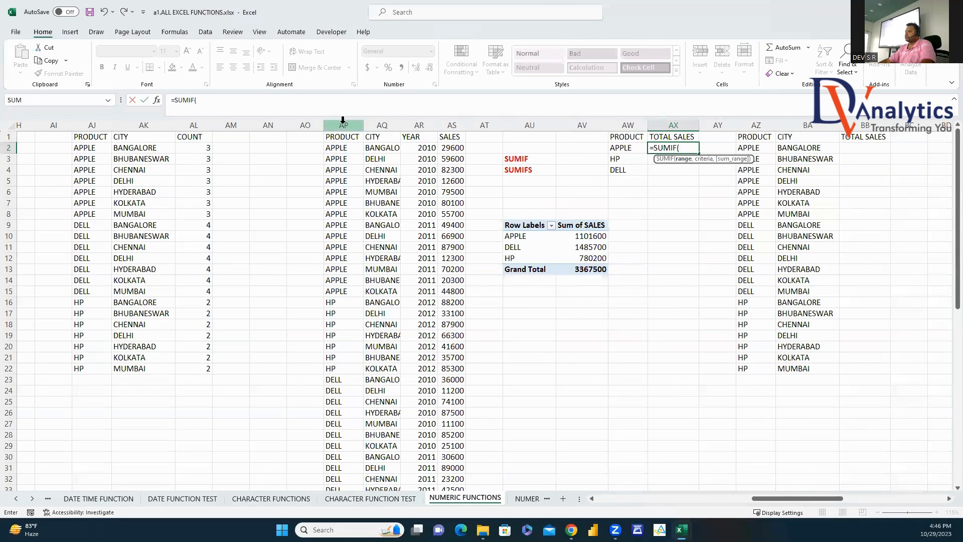
drag(343, 120, 452, 137)
text(,)
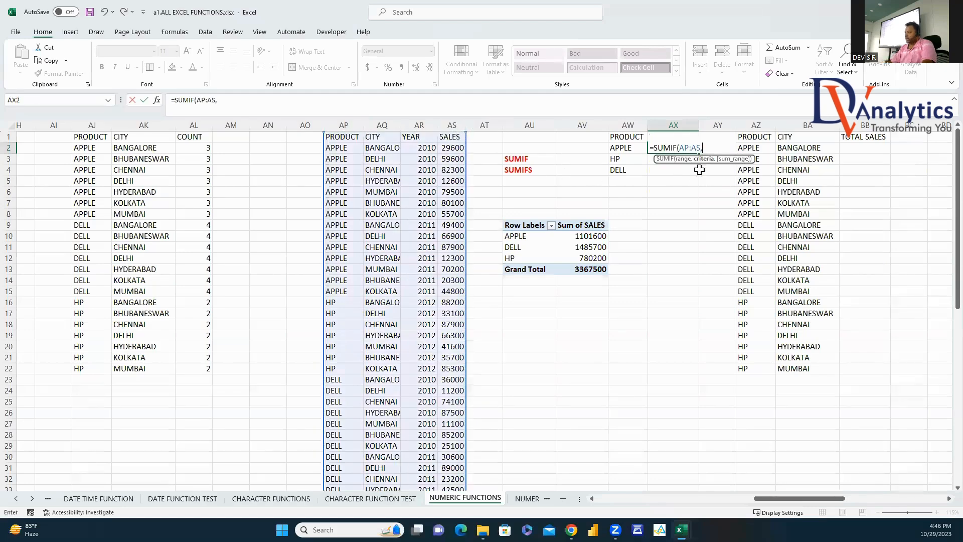
click(626, 148)
text(,)
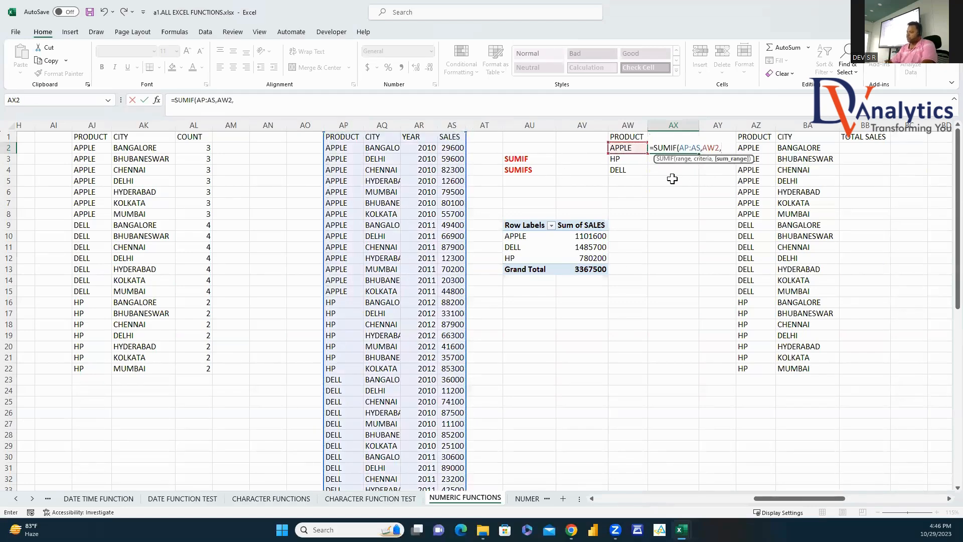
click(453, 136)
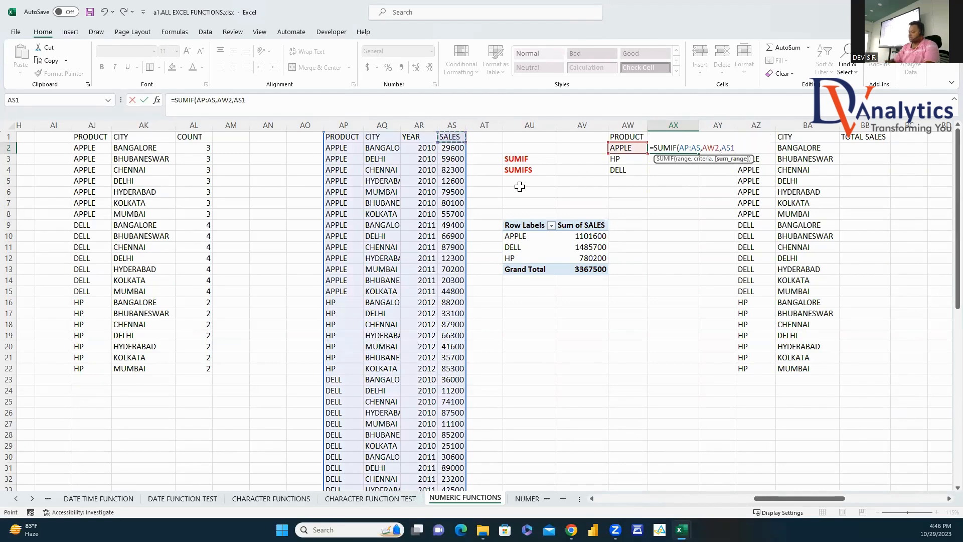
text())
click(732, 148)
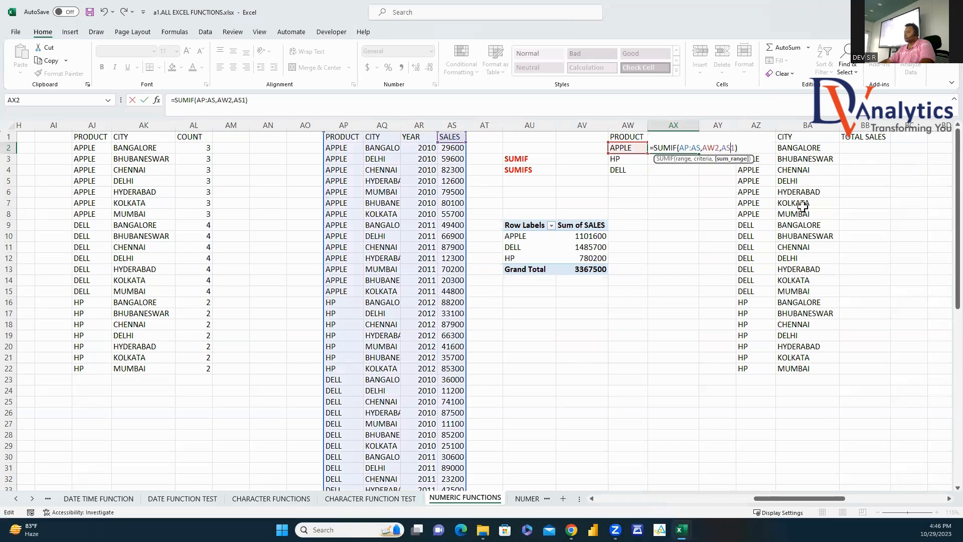
key(Return)
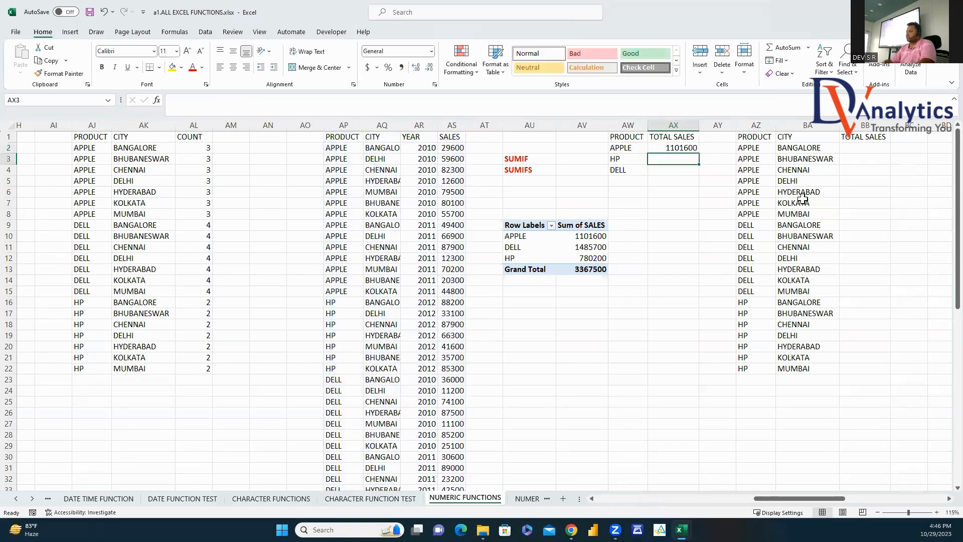
click(696, 148)
Step: Fill the SUMIF formula down to AX4, then start a SUMIFS in BB2 summing column AS
drag(699, 154, 700, 175)
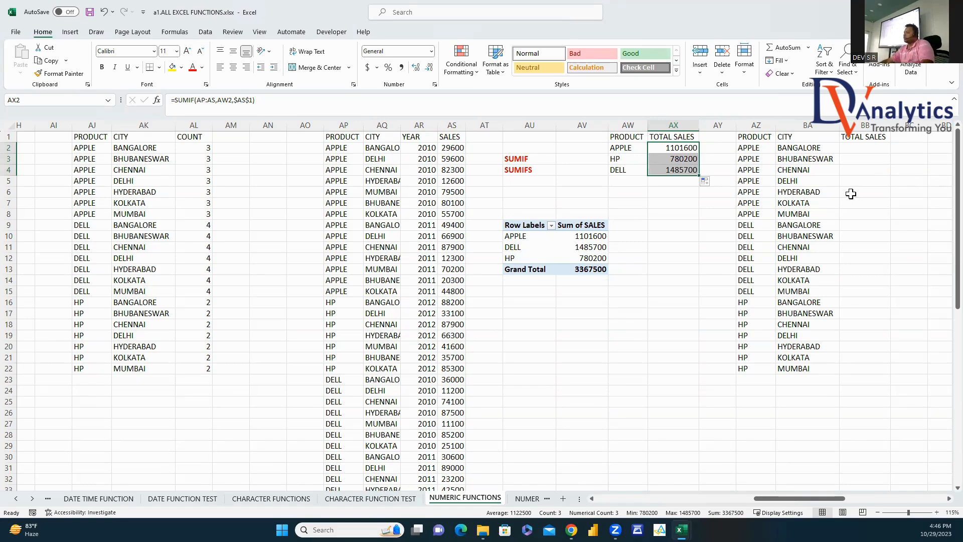
click(867, 152)
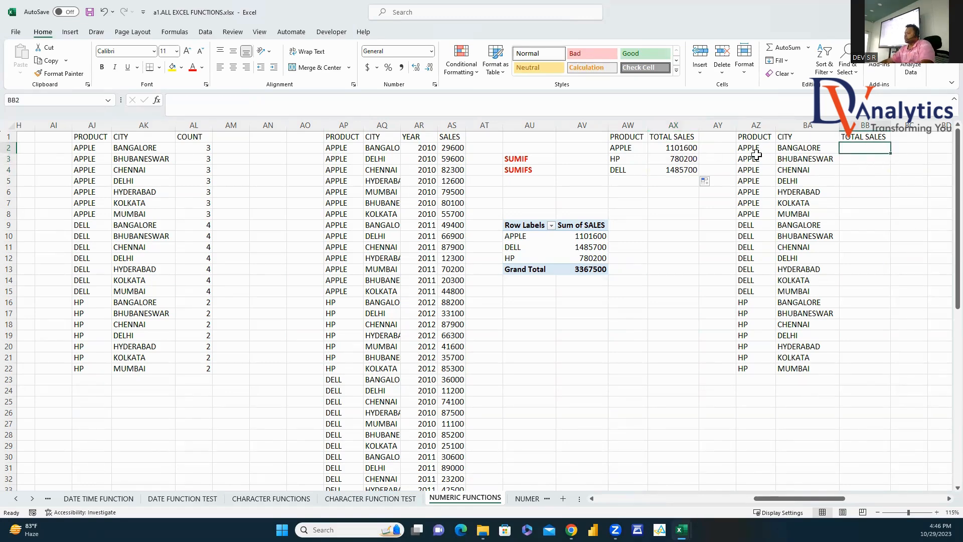
text(=SUMIF)
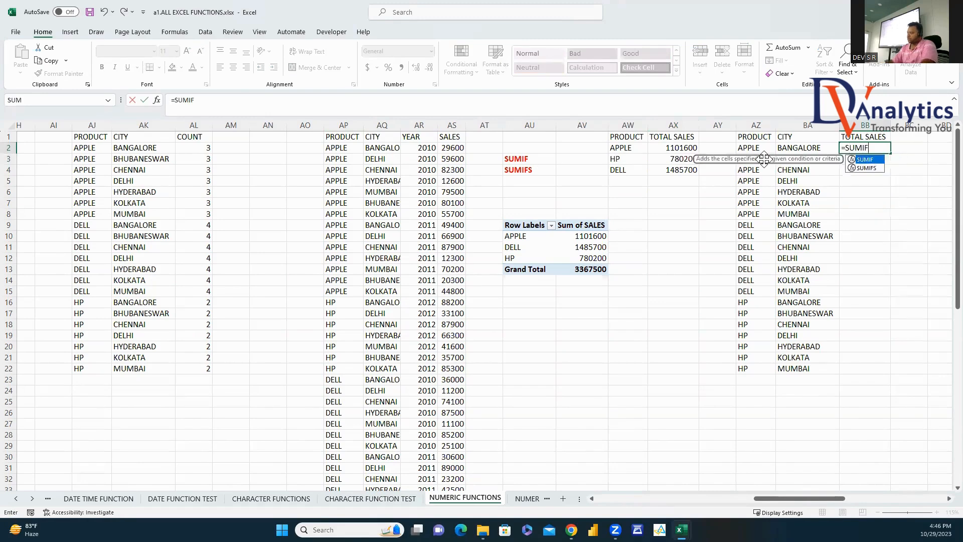
double_click(872, 169)
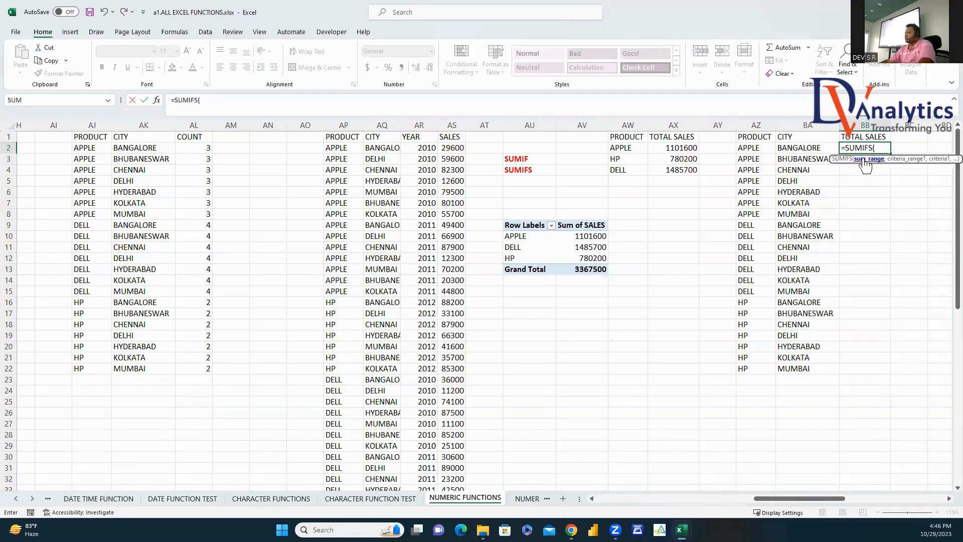
click(457, 126)
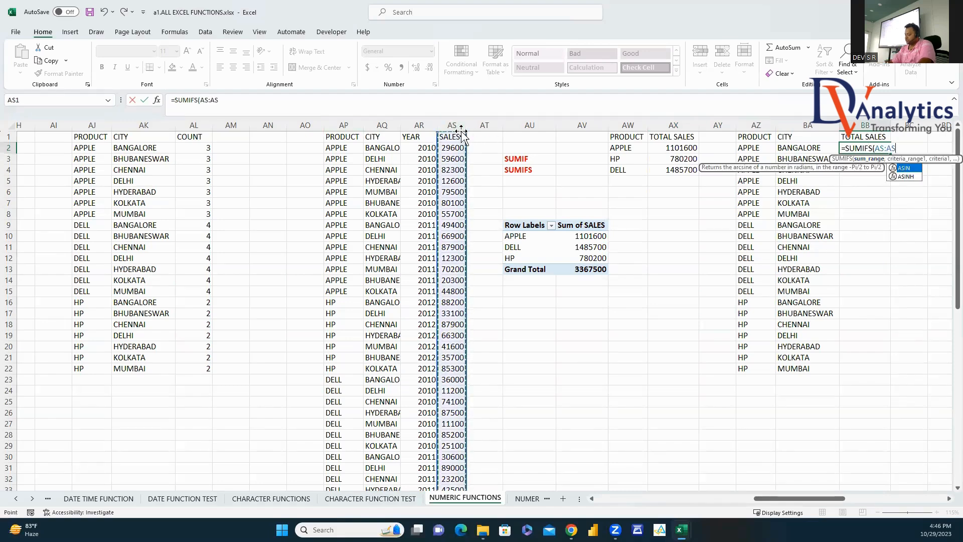
text(,)
Step: Complete =SUMIFS(AS:AS,AP:AP,AZ2,AQ:AQ,BA2) in BB2 and fill it down through BB22
click(757, 125)
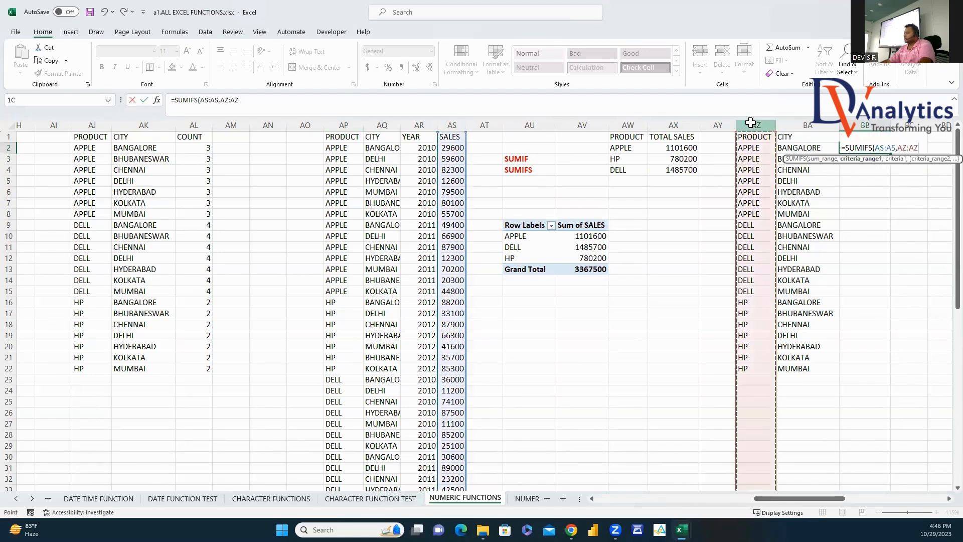
text(,)
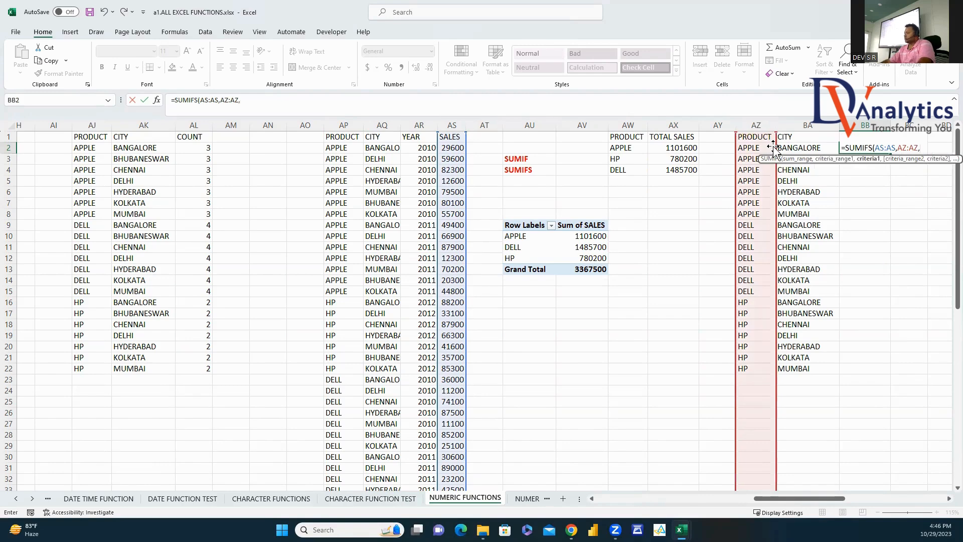
key(BackSpace)
key(BackSpace)
key(BackSpace)
key(BackSpace)
key(BackSpace)
key(BackSpace)
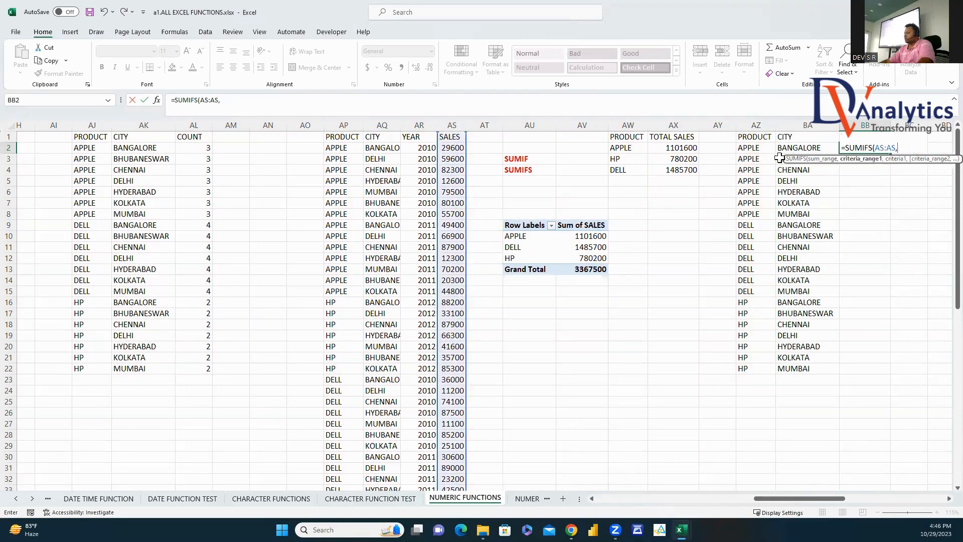
click(350, 126)
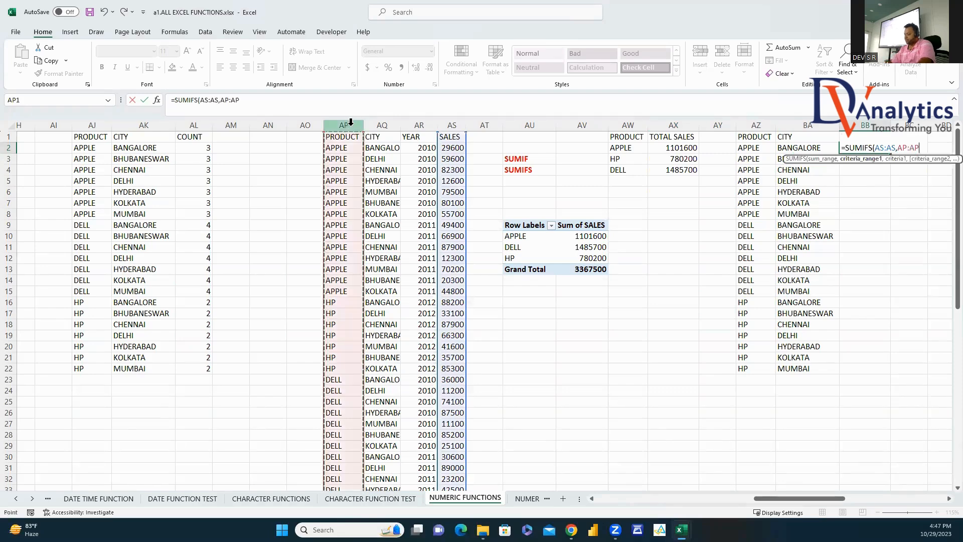
text(,)
click(758, 146)
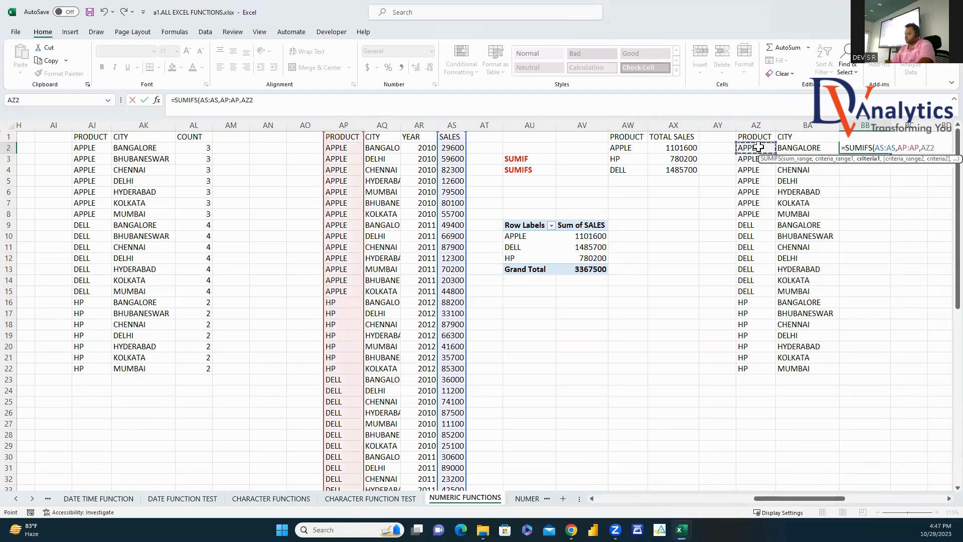
text(,)
click(382, 126)
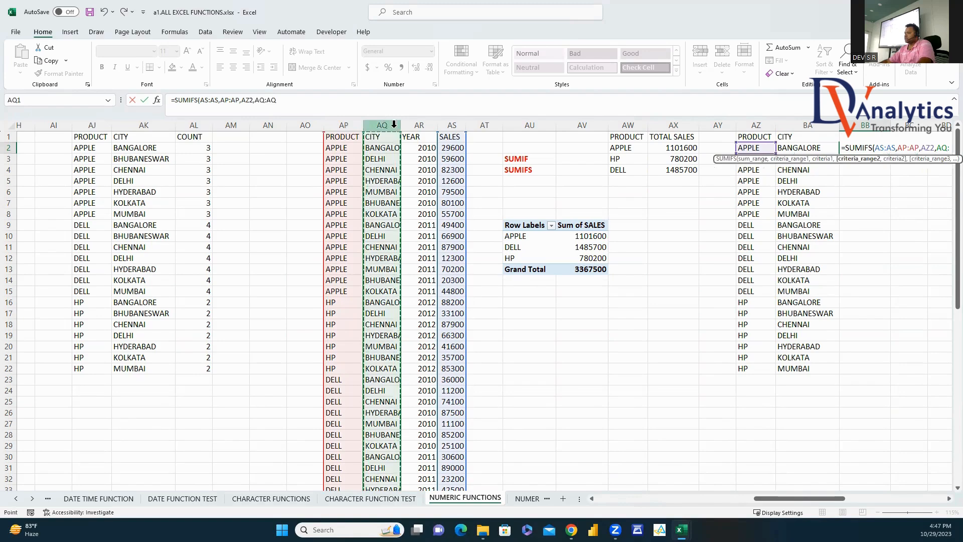
text(,)
click(805, 147)
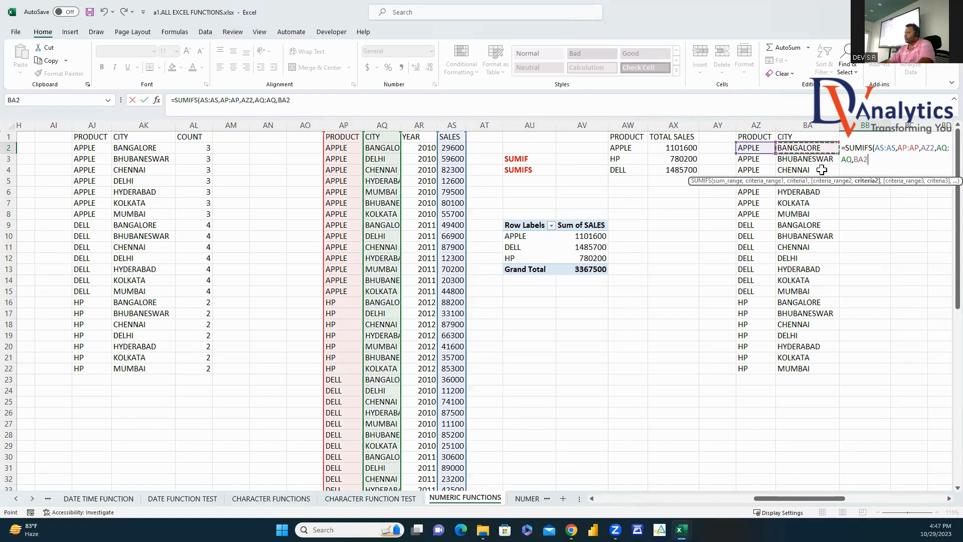
key(Return)
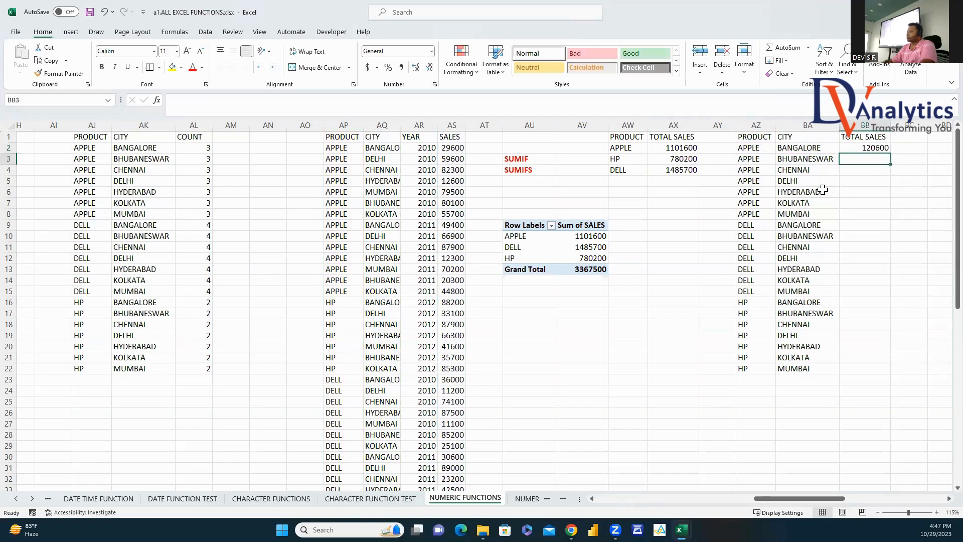
click(884, 150)
double_click(891, 154)
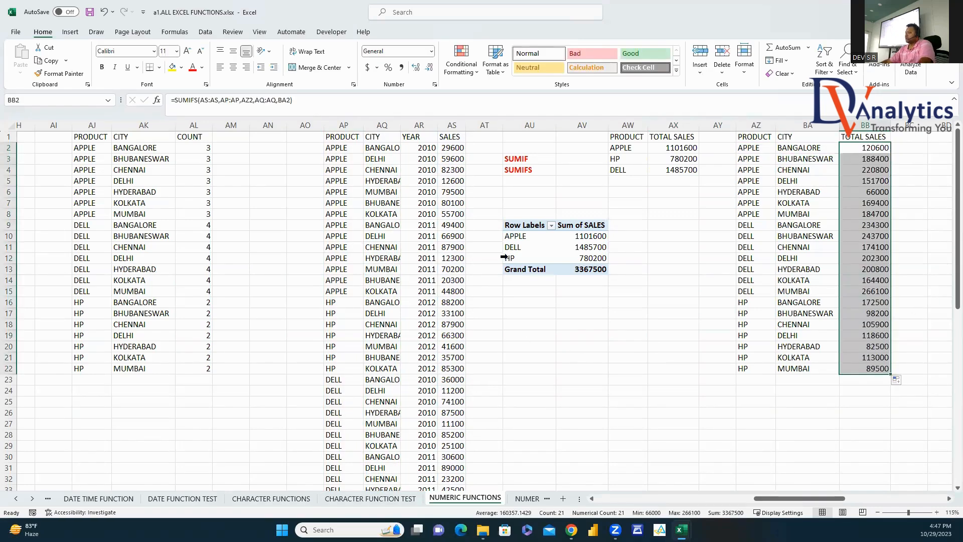
Step: Copy the sales pivot to AU16 and add CITY to its row fields
drag(524, 225, 582, 269)
key(ctrl+c)
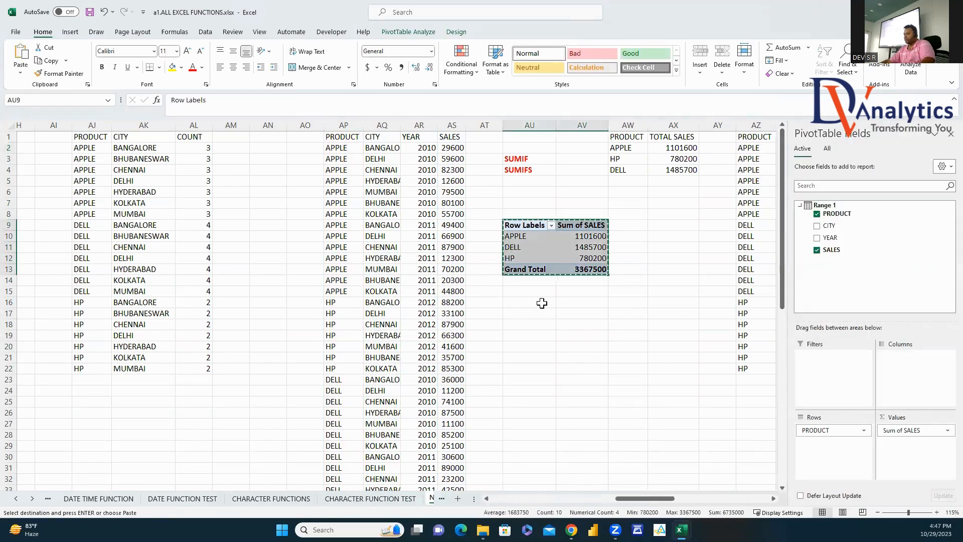
click(545, 303)
key(ctrl+v)
drag(838, 226, 853, 445)
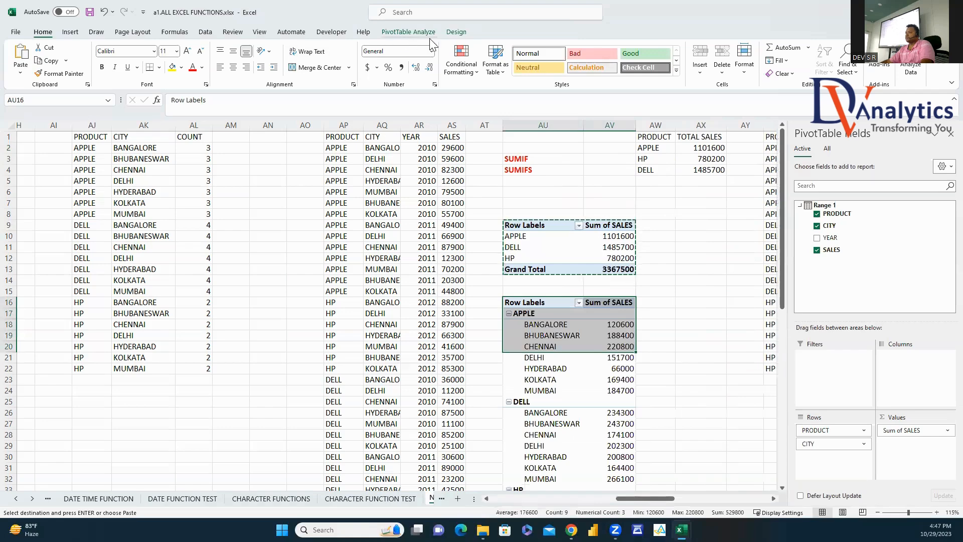
Step: Set the copied pivot to Tabular Form with all item labels repeated
click(456, 31)
click(80, 60)
click(123, 132)
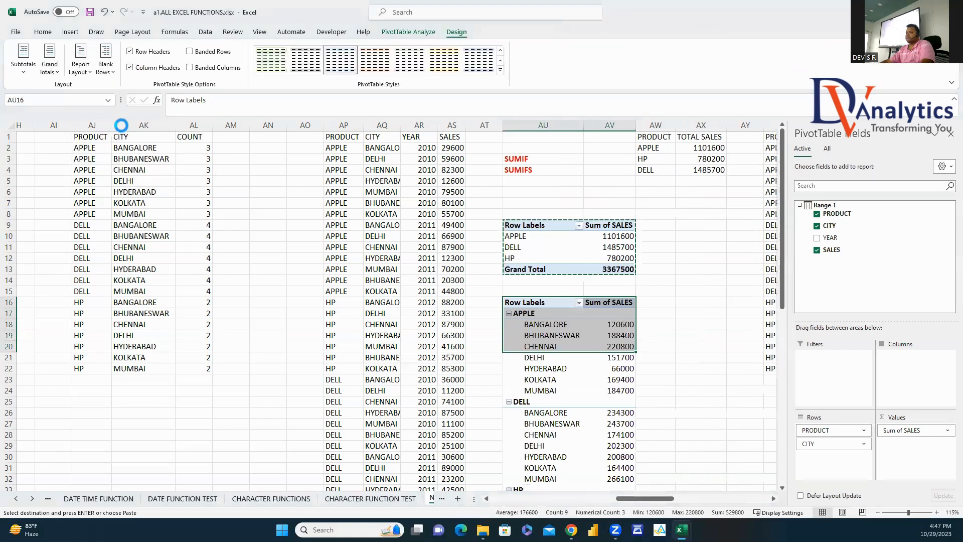
click(82, 62)
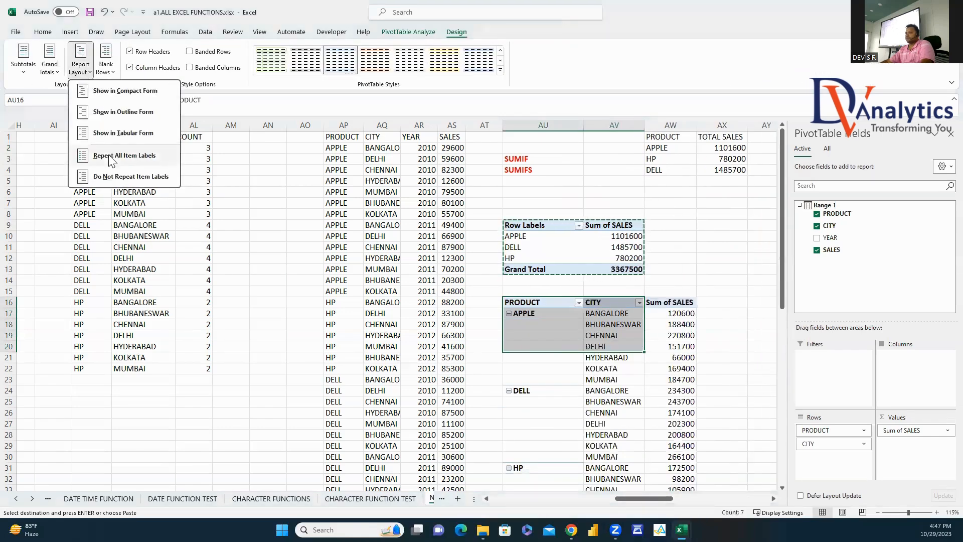
click(112, 156)
Step: Compare the pivot's city sales with the SUMIFS totals in column BB
click(707, 306)
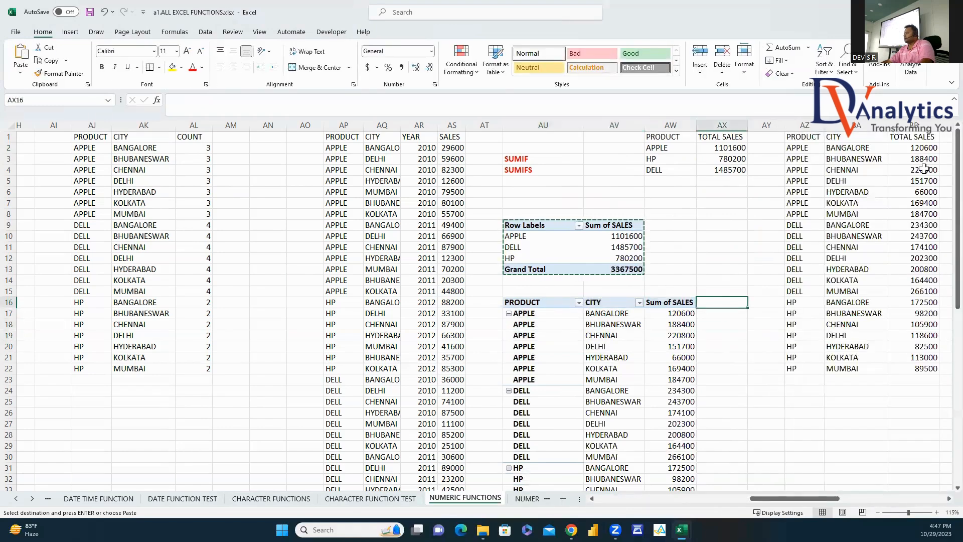
drag(924, 150, 928, 349)
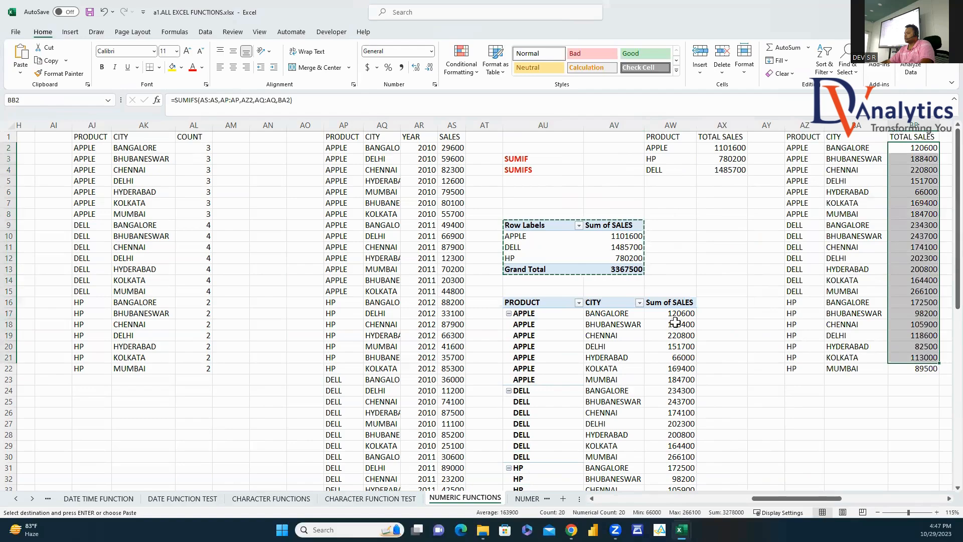
drag(675, 314, 701, 397)
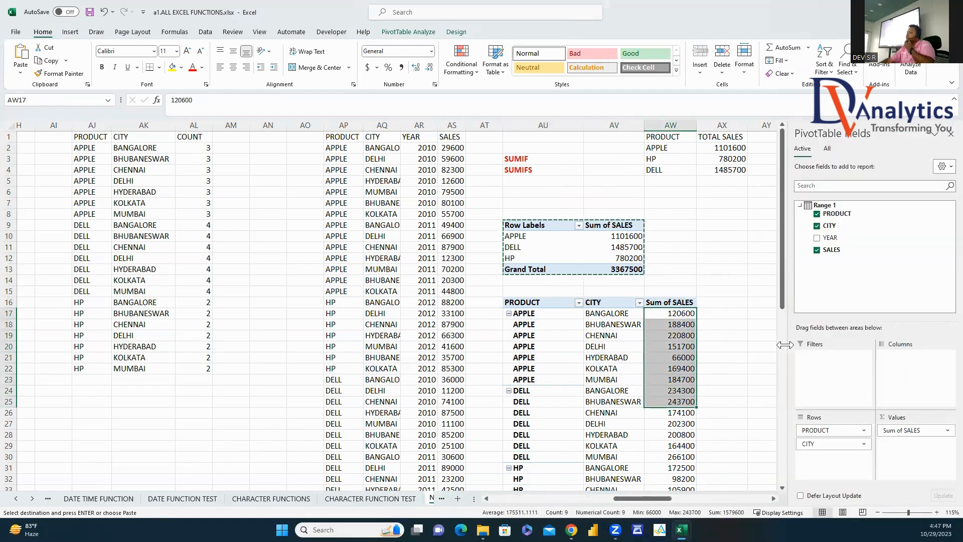
click(951, 134)
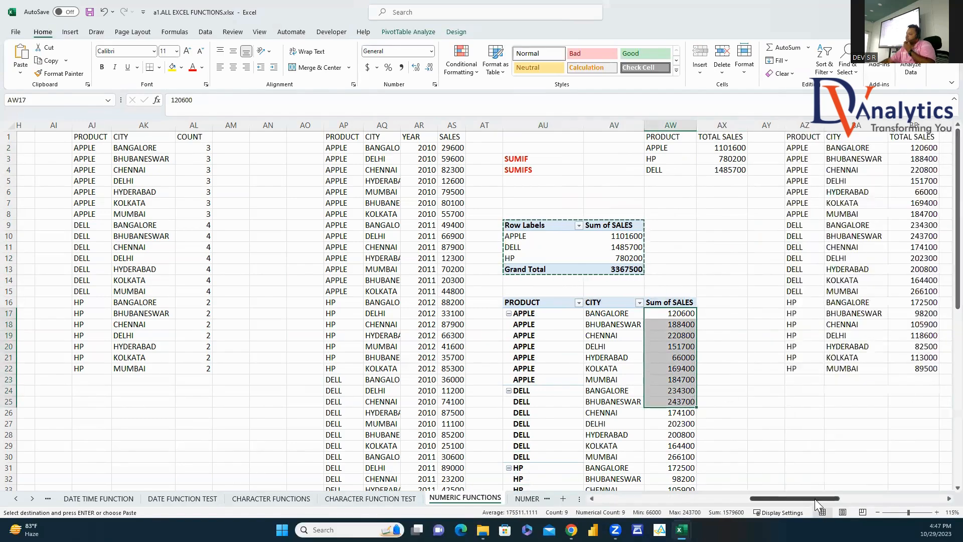
drag(815, 499, 900, 499)
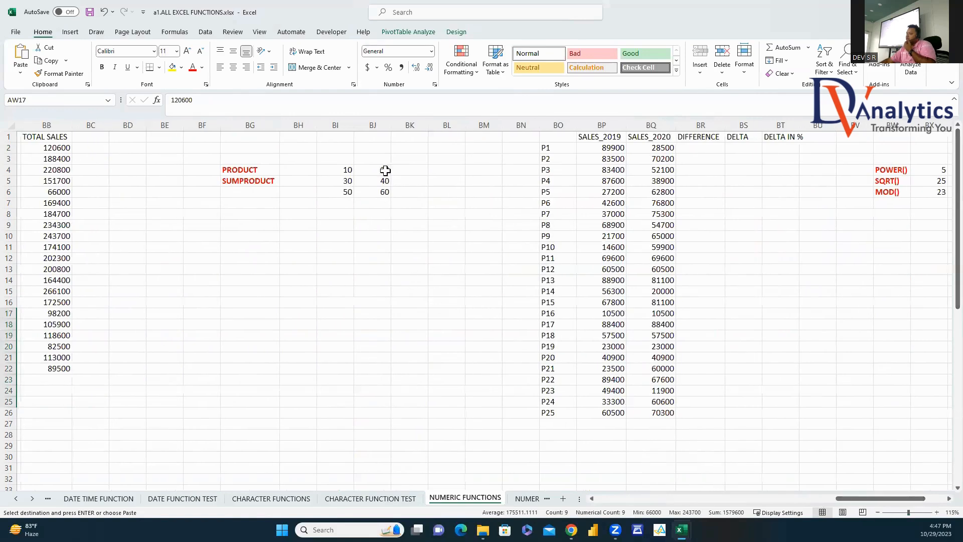
Step: Compute the PRODUCT of the BI4:BJ6 numbers in BJ10, giving 720000000
drag(338, 171, 382, 191)
click(377, 238)
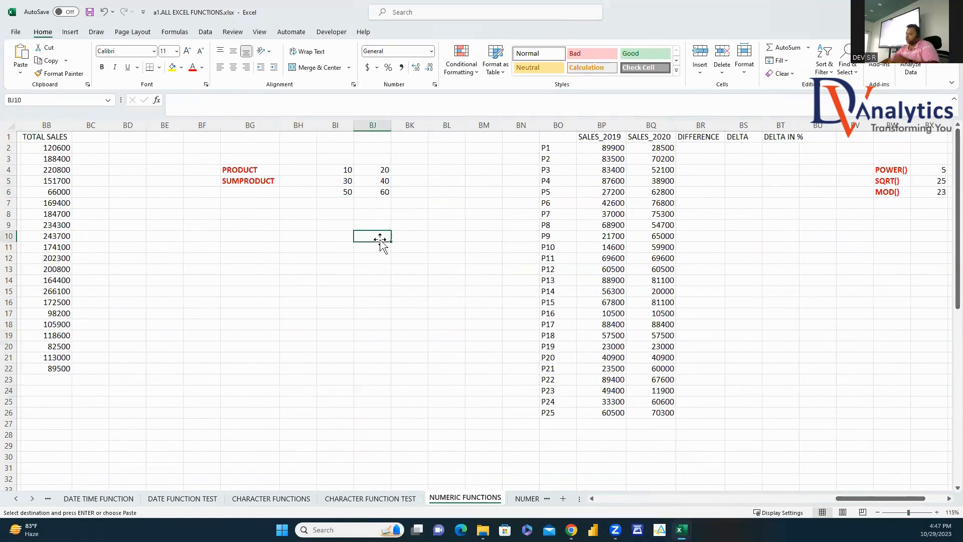
text(=PRODU)
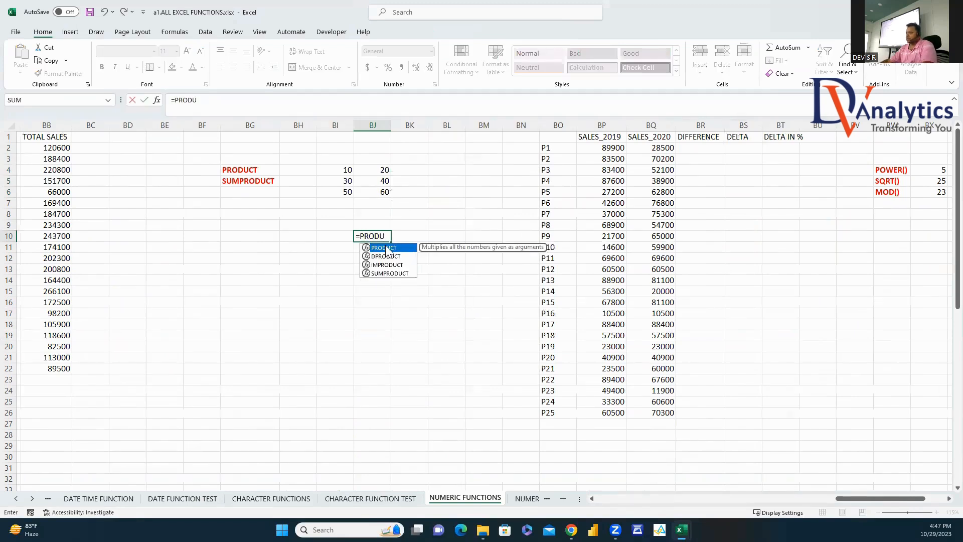
key(Tab)
drag(344, 168, 372, 193)
text(,)
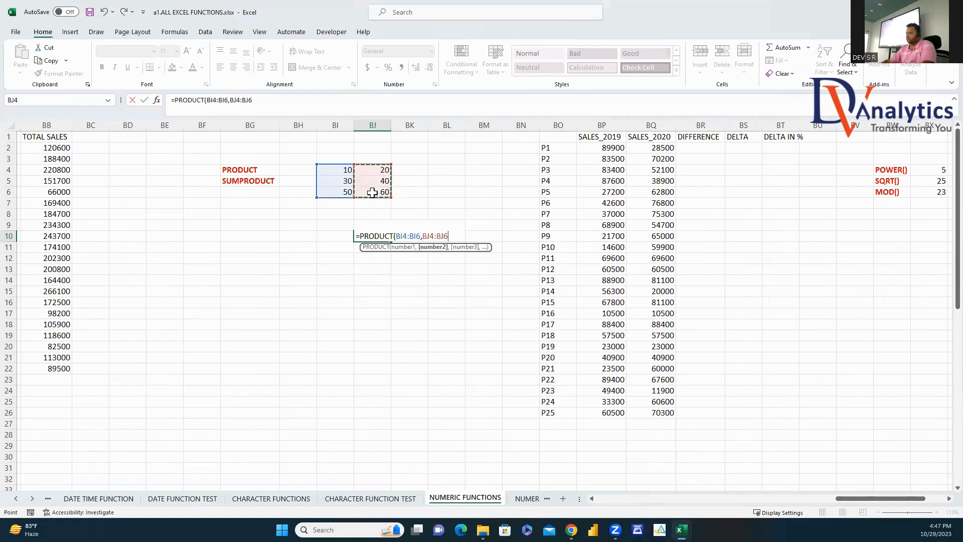
key(Return)
click(384, 234)
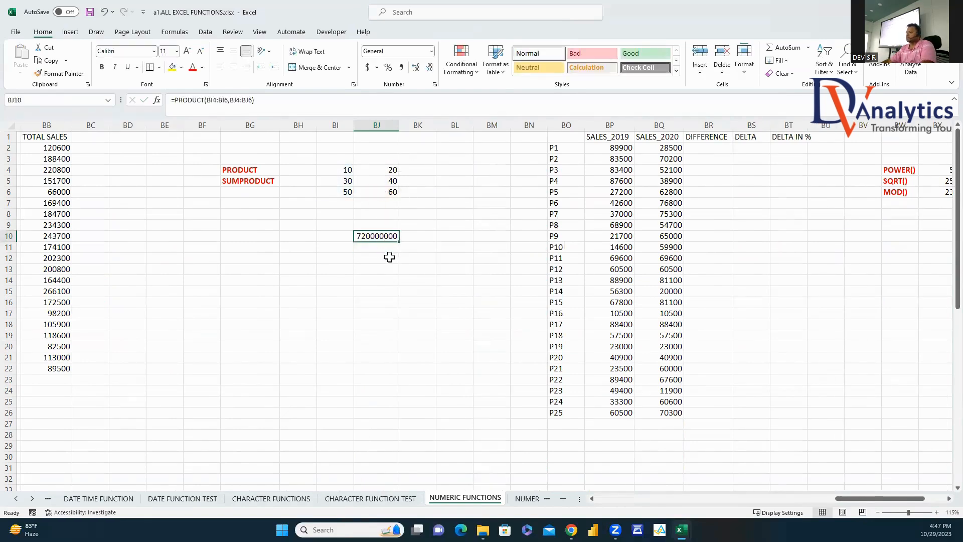
click(419, 251)
Step: Enter =SUMPRODUCT(BI4:BI6,BJ4:BJ6) in BJ12, returning 4400
click(384, 256)
text(=)
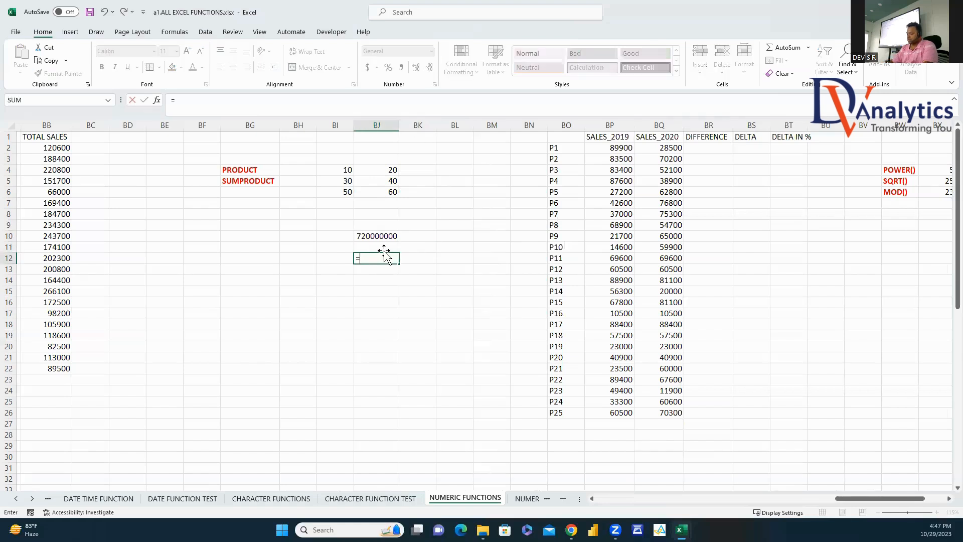
text(SUMPRO)
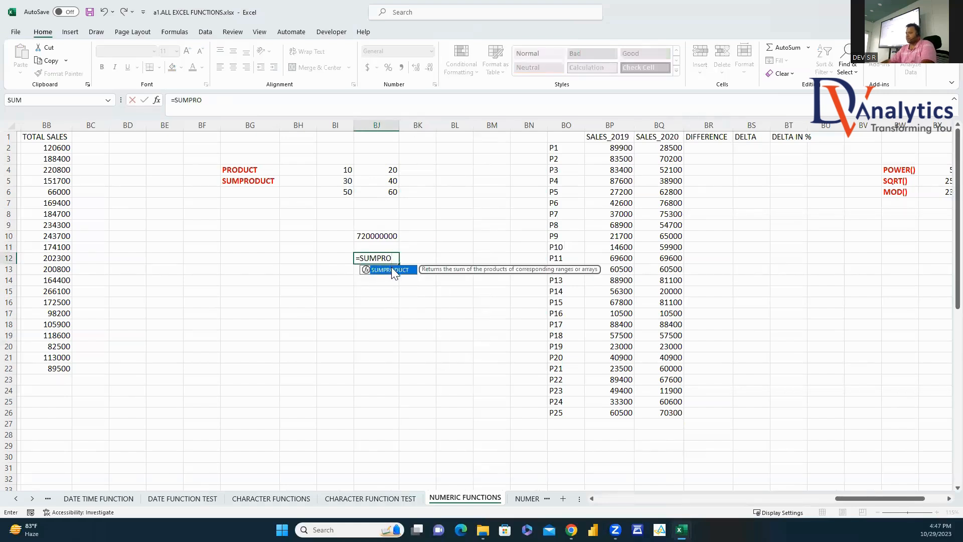
double_click(392, 269)
drag(348, 169, 377, 191)
text(,)
text())
key(Return)
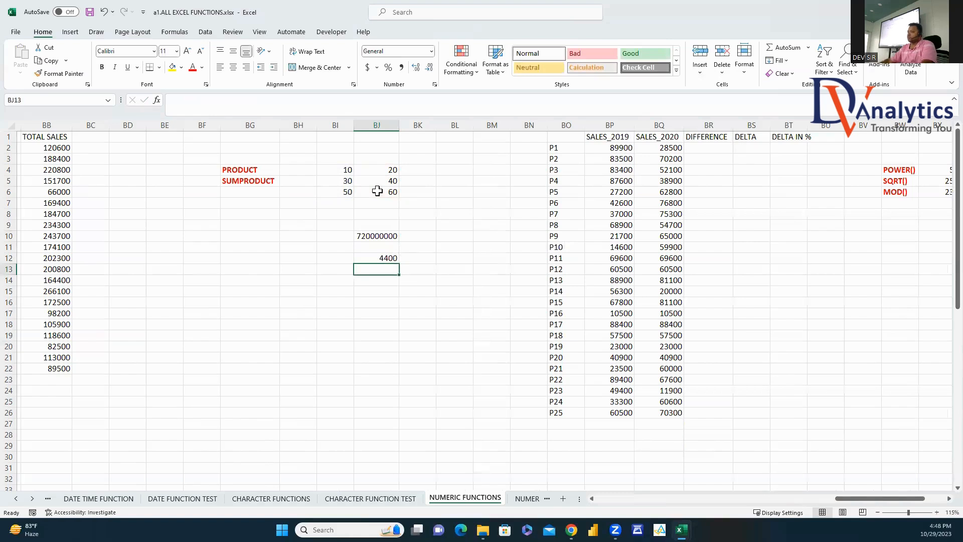
click(391, 259)
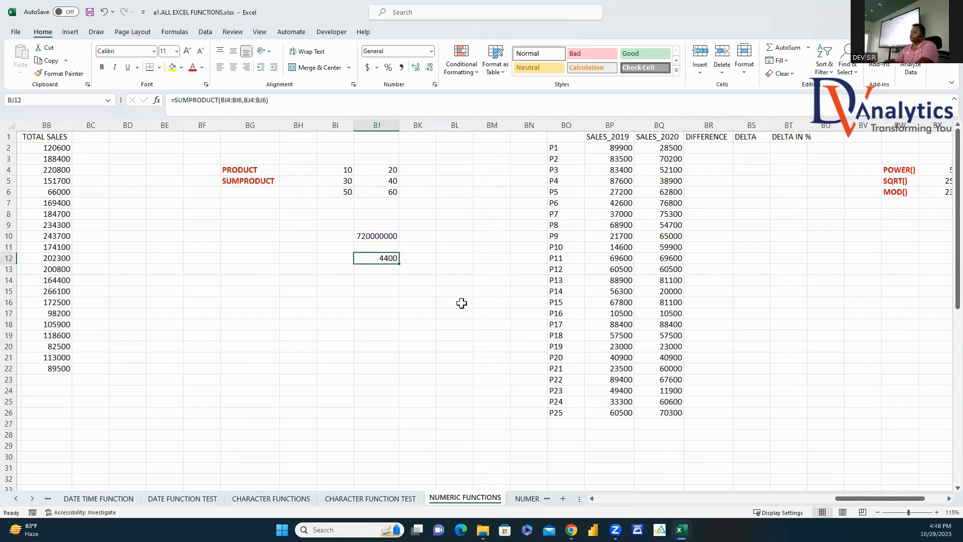
Step: Check BJ12's SUMPRODUCT against the row pairs of input values and BJ10's result
drag(346, 170, 386, 170)
drag(330, 181, 387, 192)
click(387, 258)
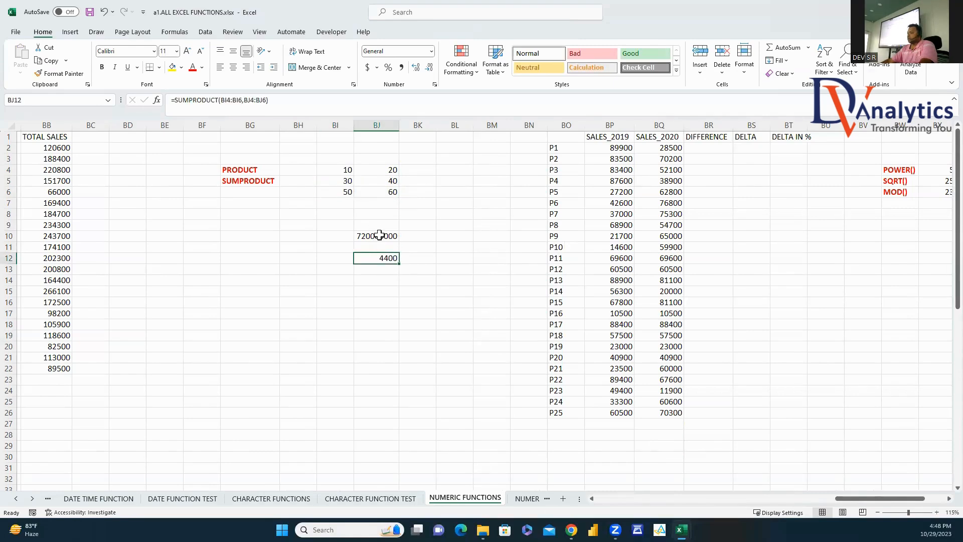
click(380, 236)
click(339, 238)
drag(331, 169, 394, 196)
click(438, 203)
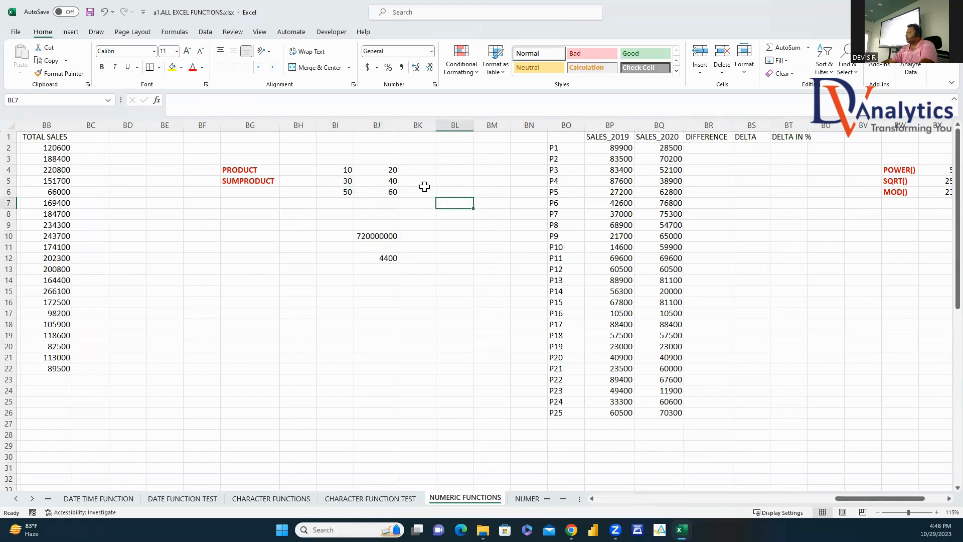
click(426, 214)
text(=)
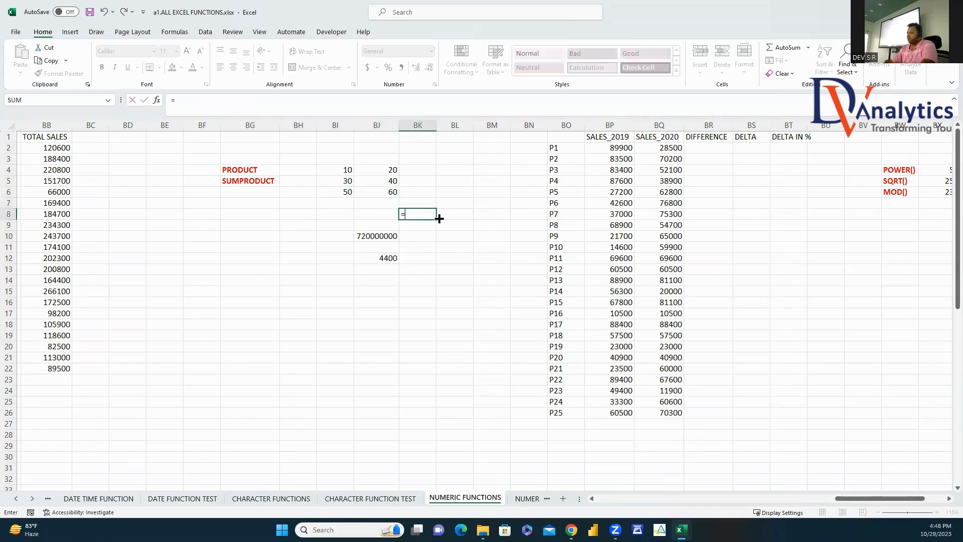
click(346, 171)
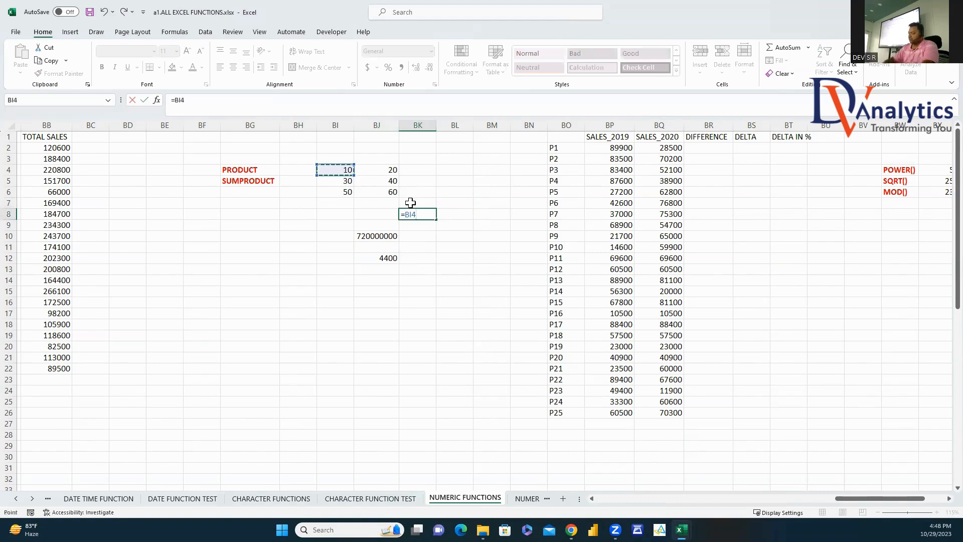
text(*)
click(393, 172)
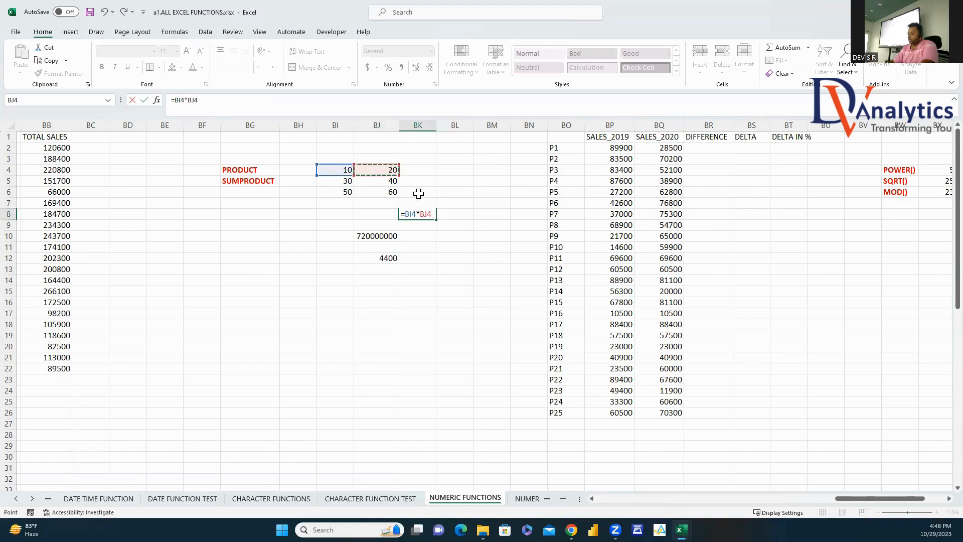
click(348, 182)
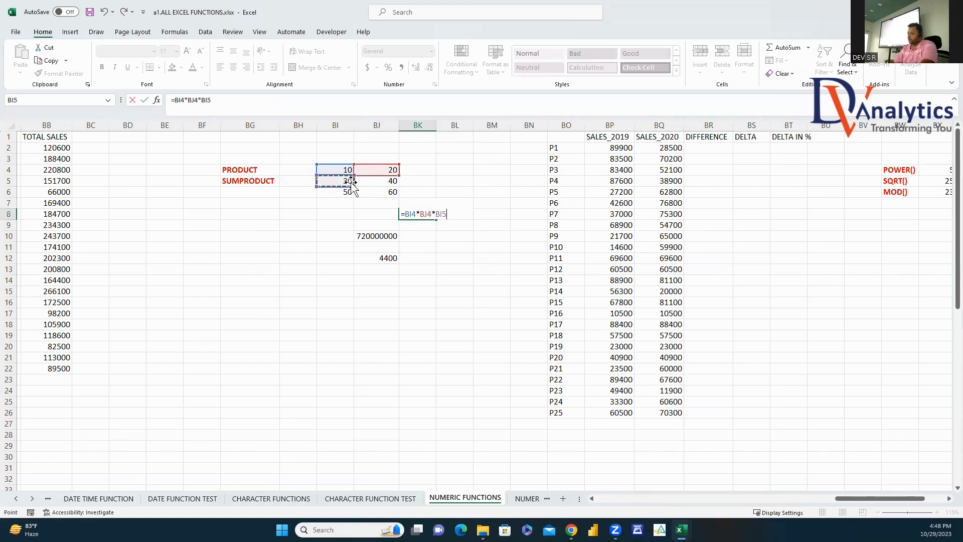
click(391, 183)
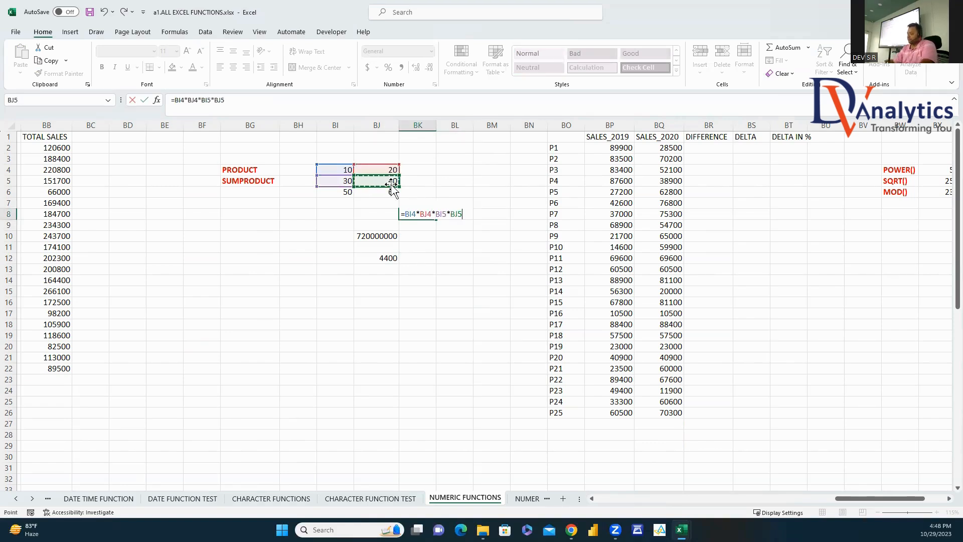
text(*)
click(344, 190)
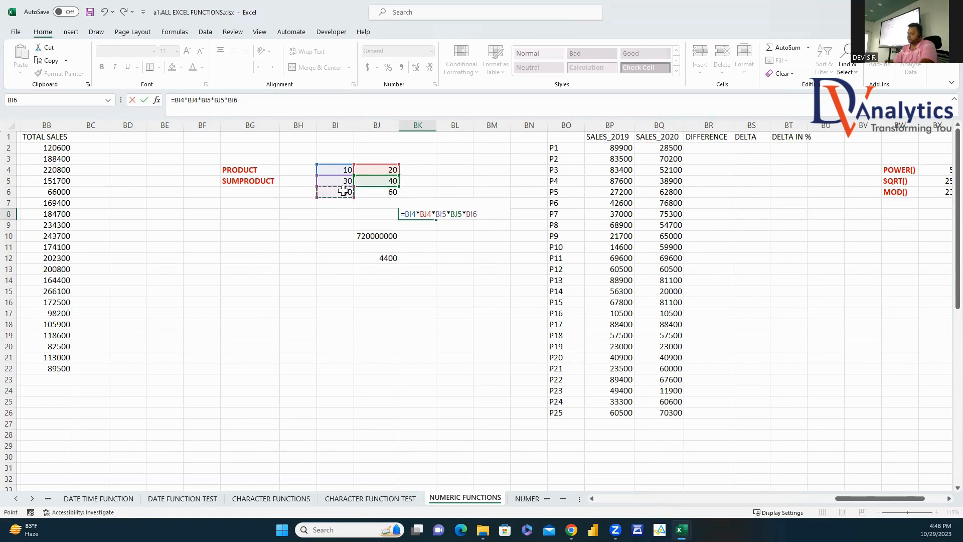
text(*)
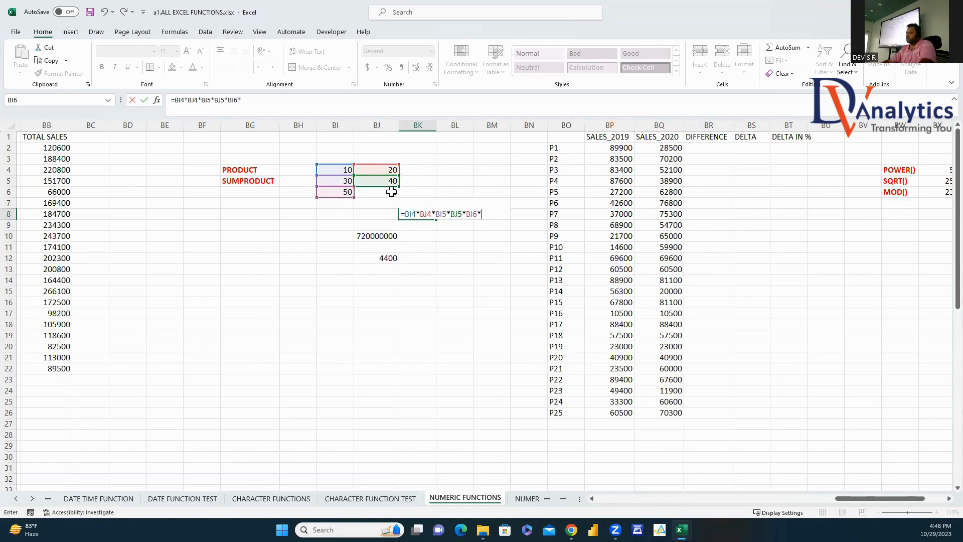
click(391, 191)
key(Return)
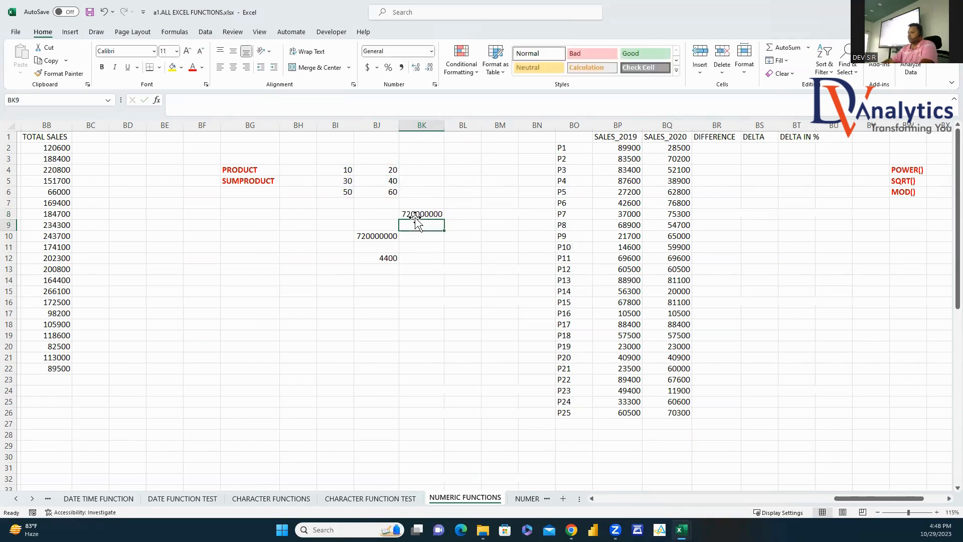
click(363, 238)
click(411, 216)
key(Delete)
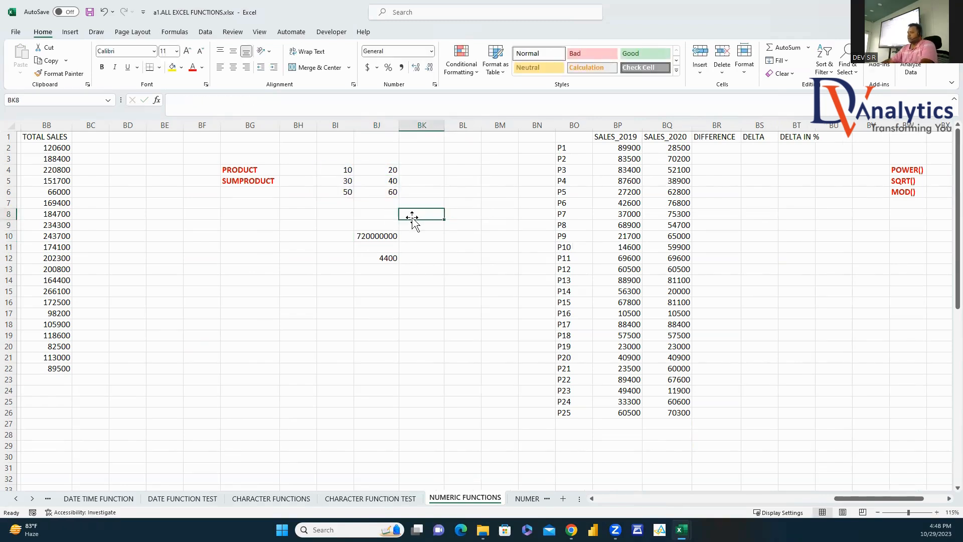
click(341, 235)
Step: Label BI10 PRODUCT and BI12 SUMPRODUCT, and autofit column BI
text(PRODUCT)
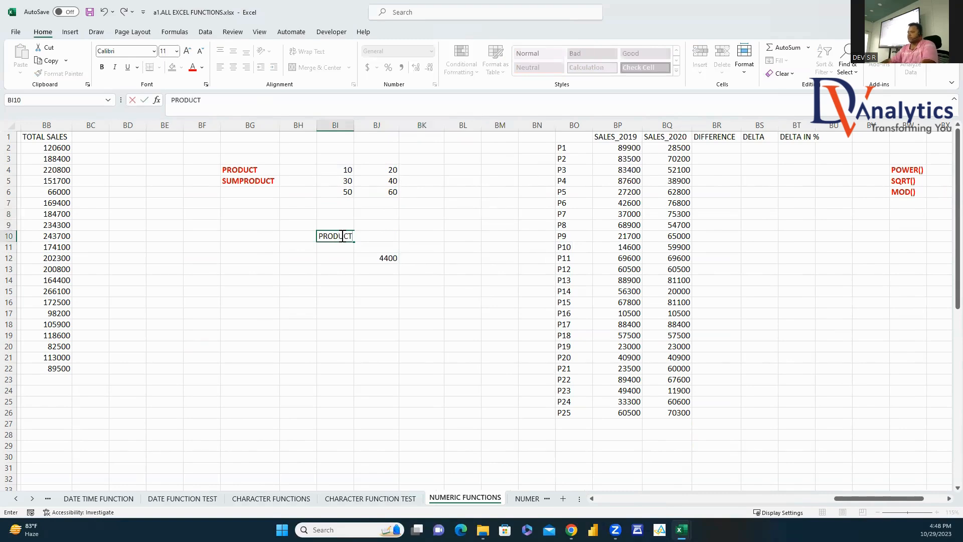
click(340, 258)
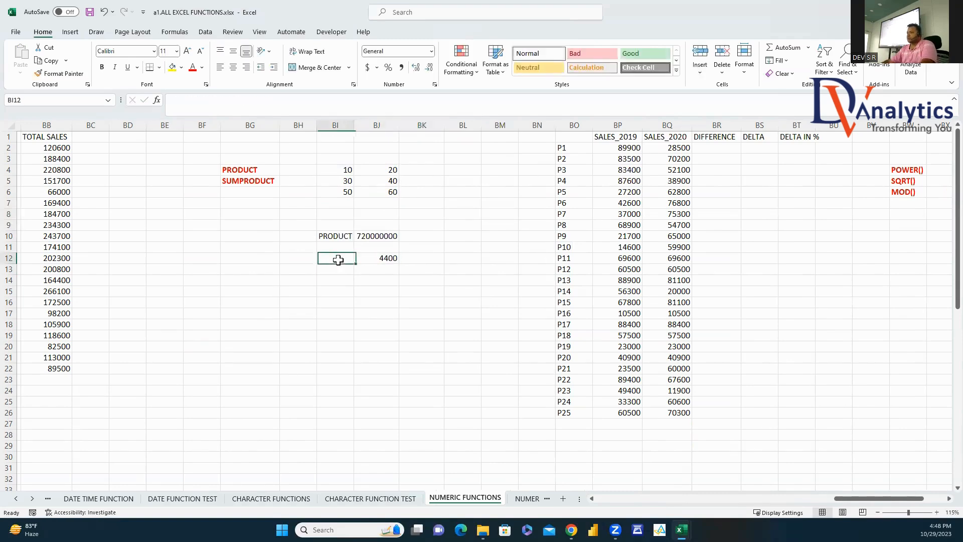
text(SUMPRODUCT)
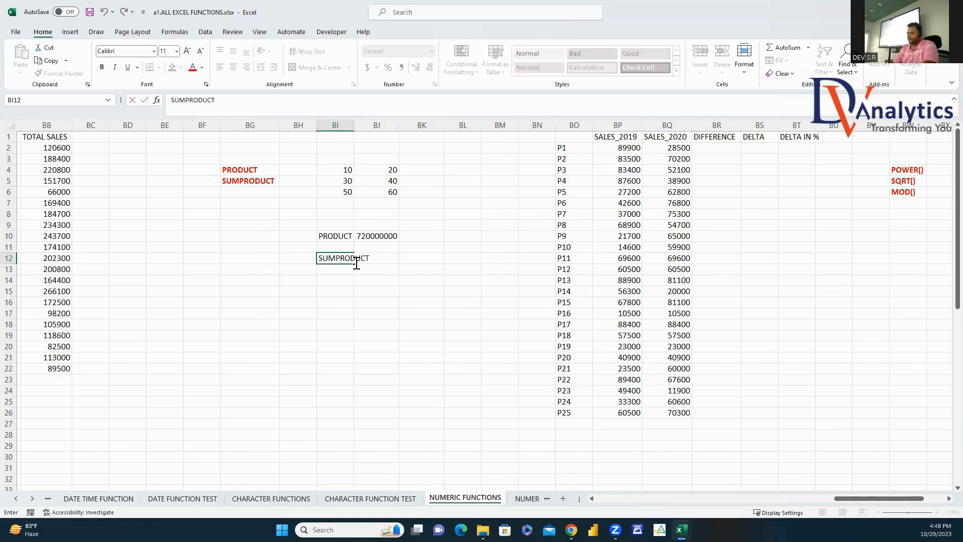
click(371, 291)
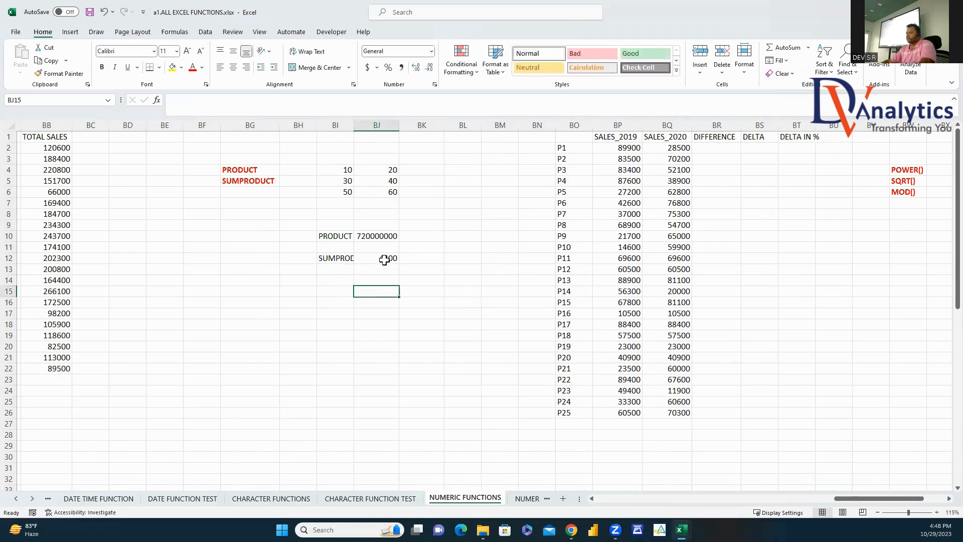
double_click(355, 120)
Step: Rewrite BJ12 as =BI4*BJ4+BI5*BJ5+BI6*BJ6, still giving 4400
click(403, 259)
text(=)
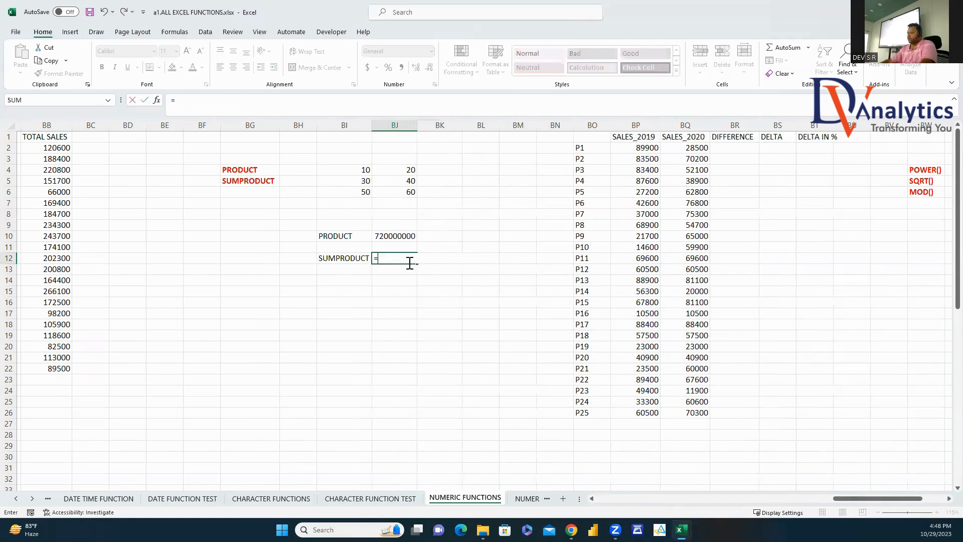
click(358, 167)
text(*)
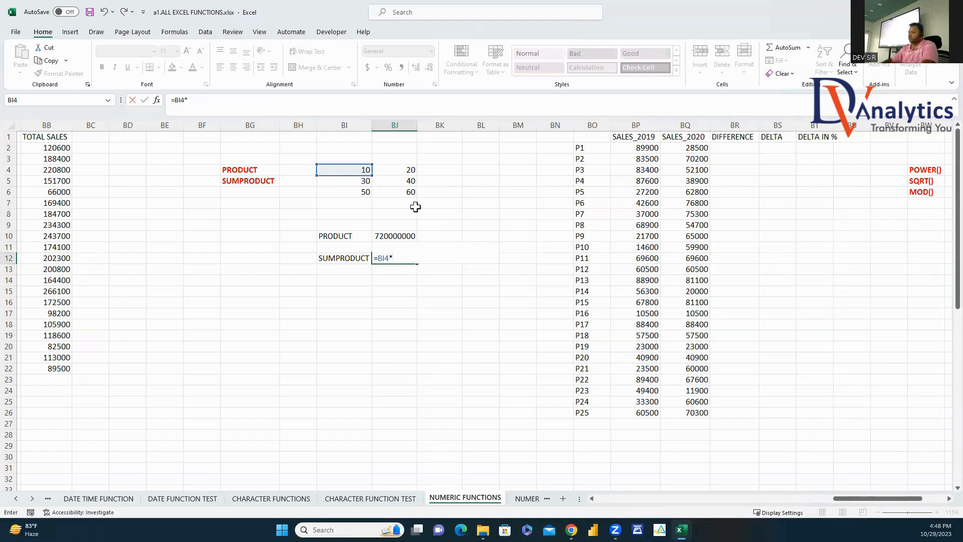
click(399, 170)
text(+)
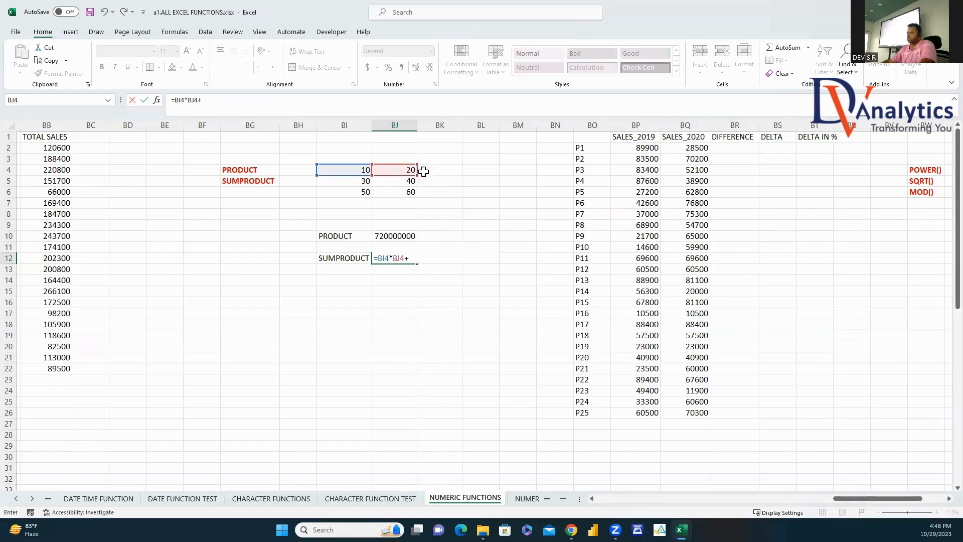
click(358, 182)
text(*)
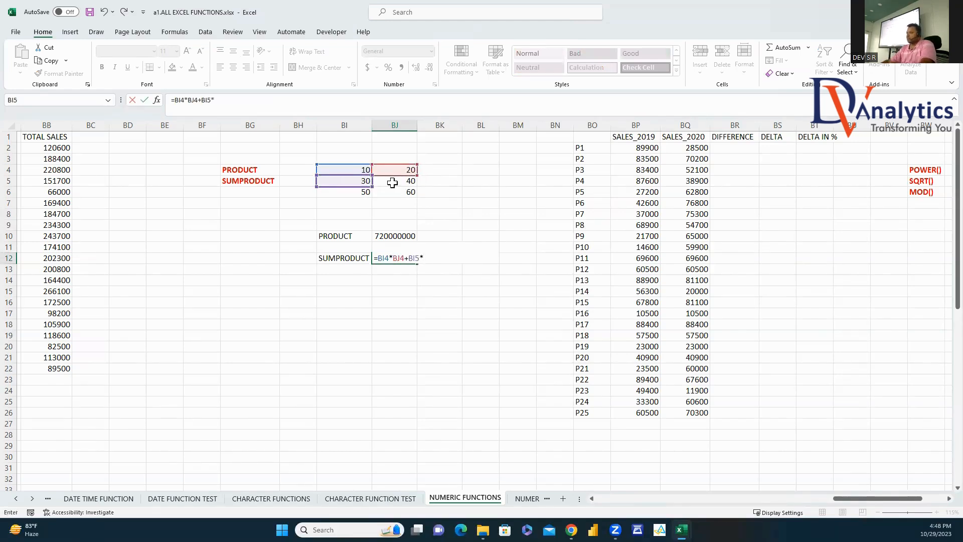
click(407, 182)
text(+)
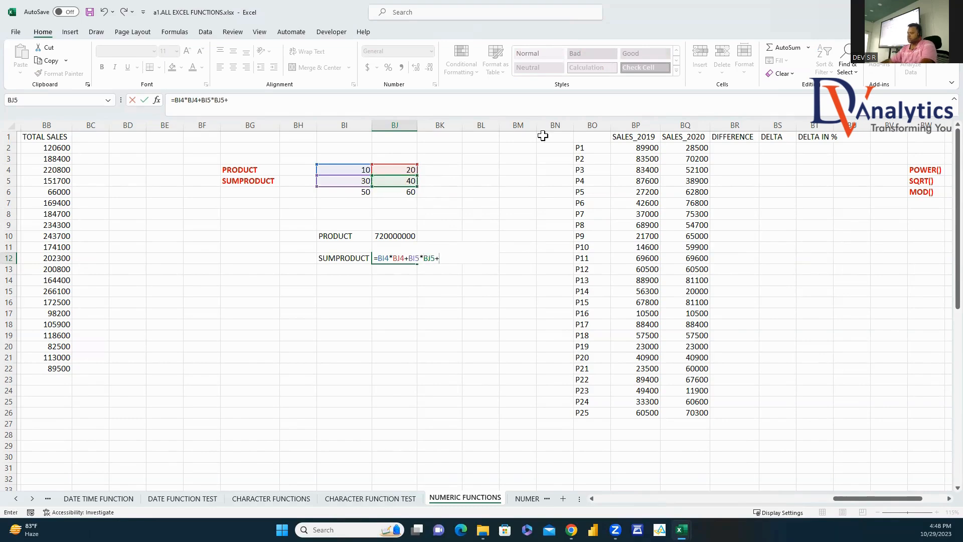
click(370, 193)
text(*)
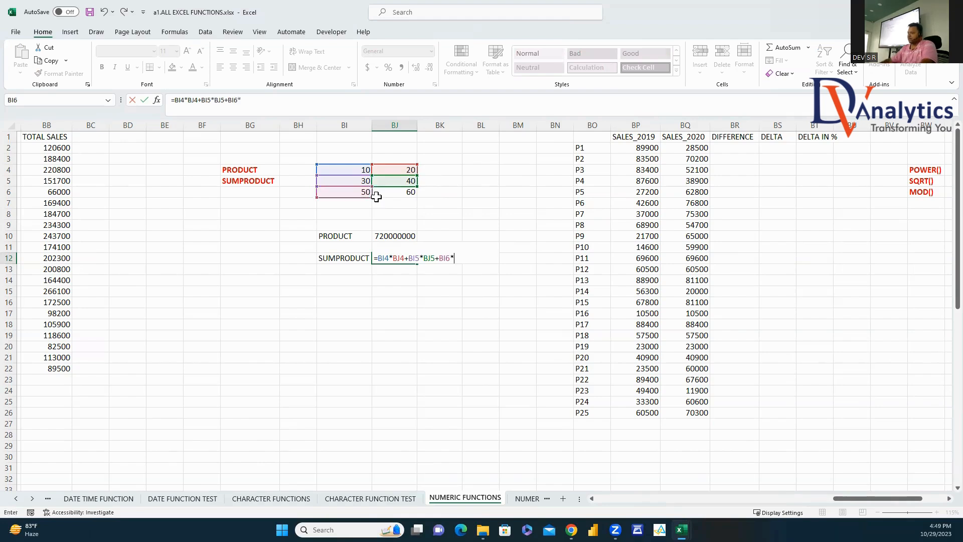
click(410, 192)
key(Return)
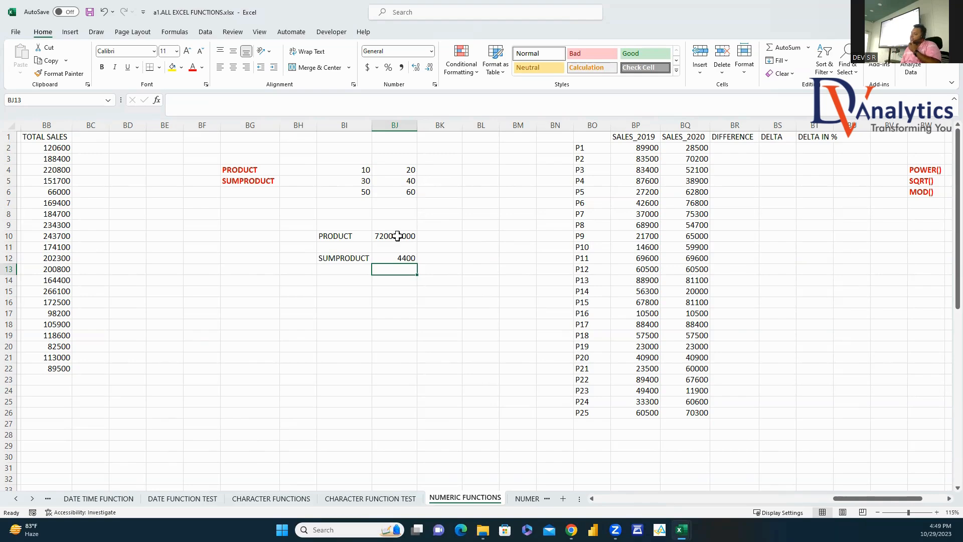
Step: Enter =BQ2-BP2 in BR2 and fill it down to BR26, starting at -61400
click(948, 498)
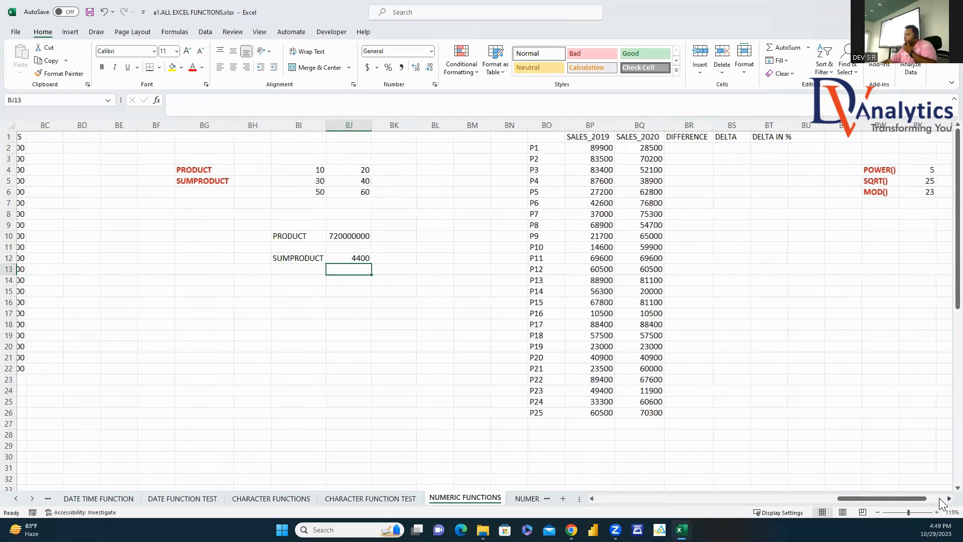
click(446, 147)
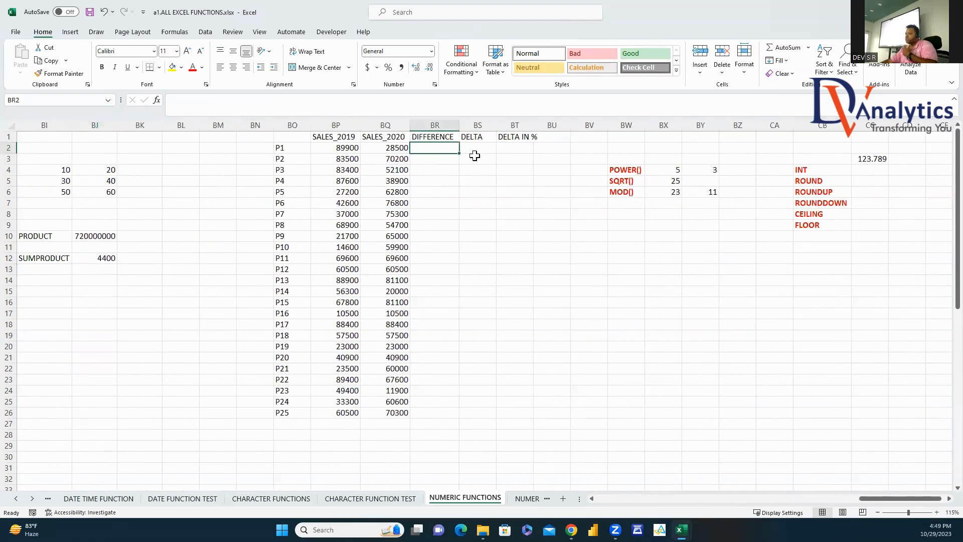
text(=)
click(398, 150)
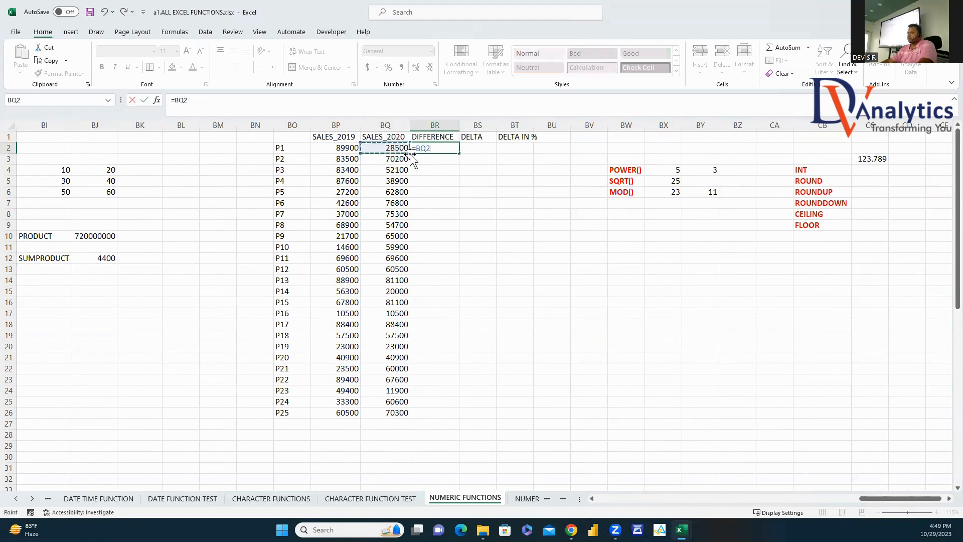
text(-)
click(353, 149)
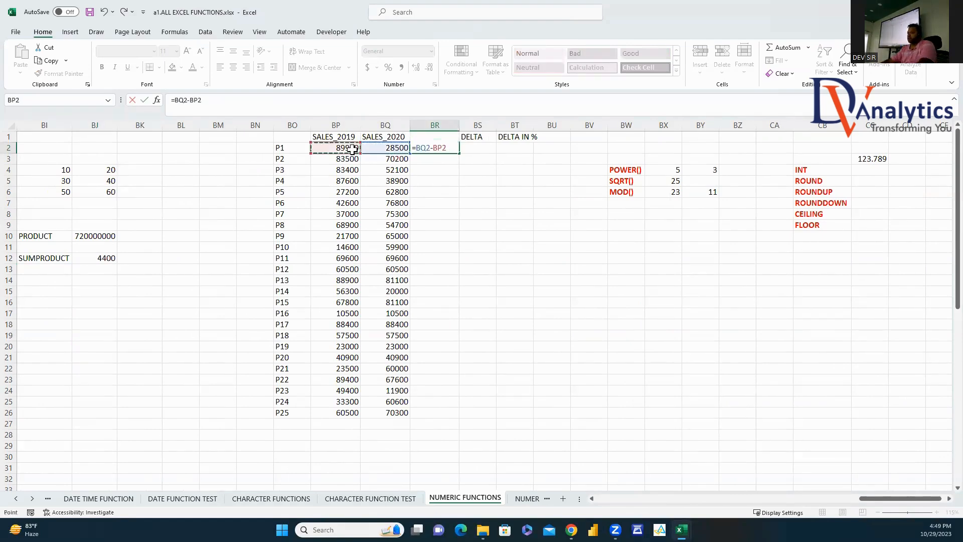
key(Return)
click(438, 147)
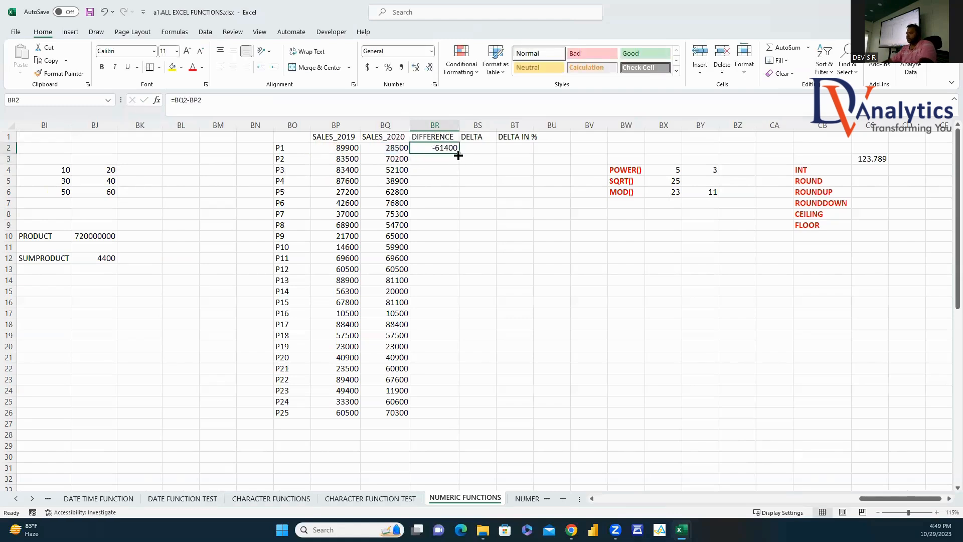
double_click(458, 154)
key(Right)
Step: Enter =DELTA(BQ2,BP2) in BS2 and fill it down to BS26
text(=)
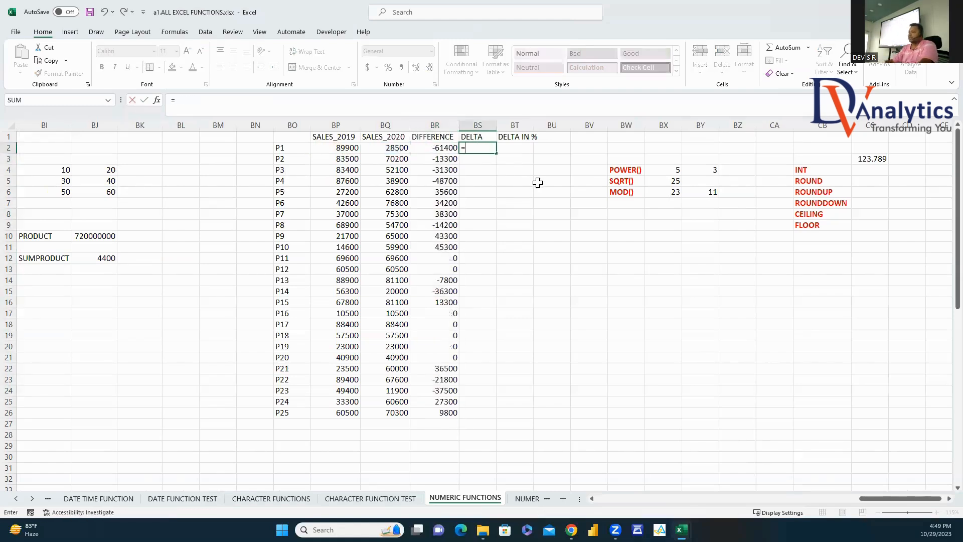
text(DELT)
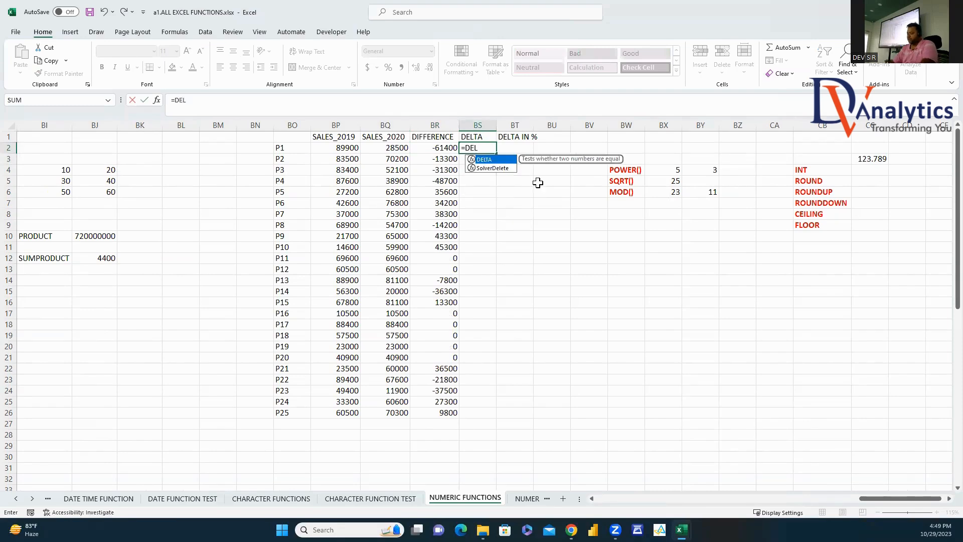
double_click(484, 160)
click(403, 148)
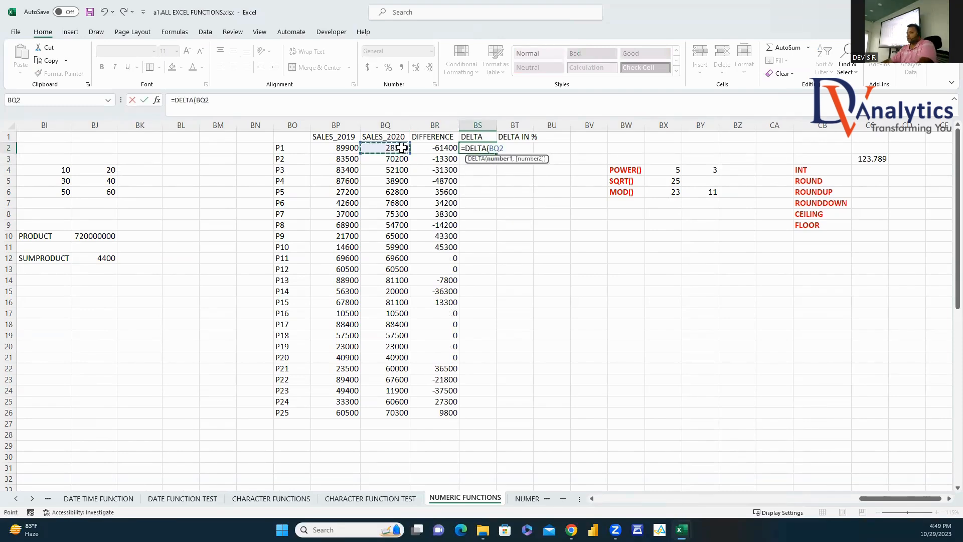
text(,)
click(345, 148)
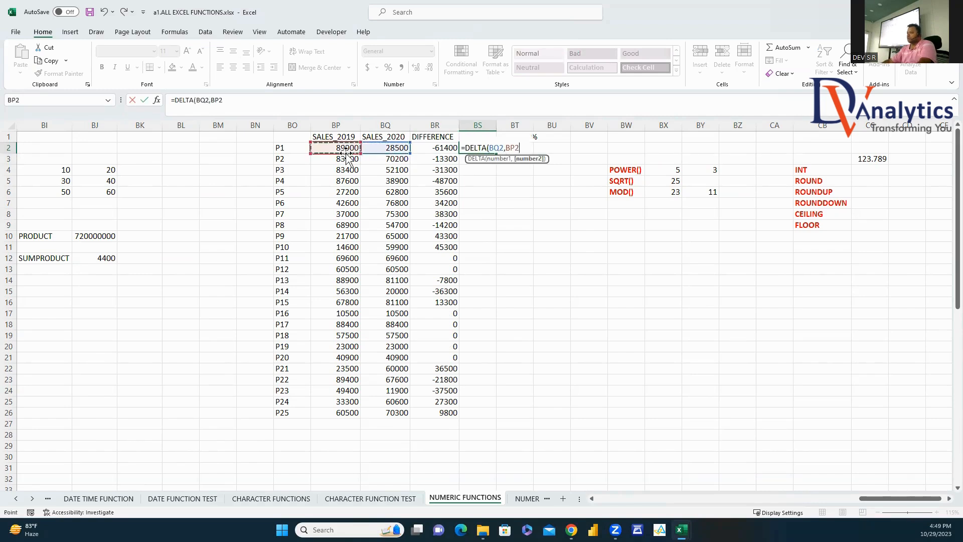
text())
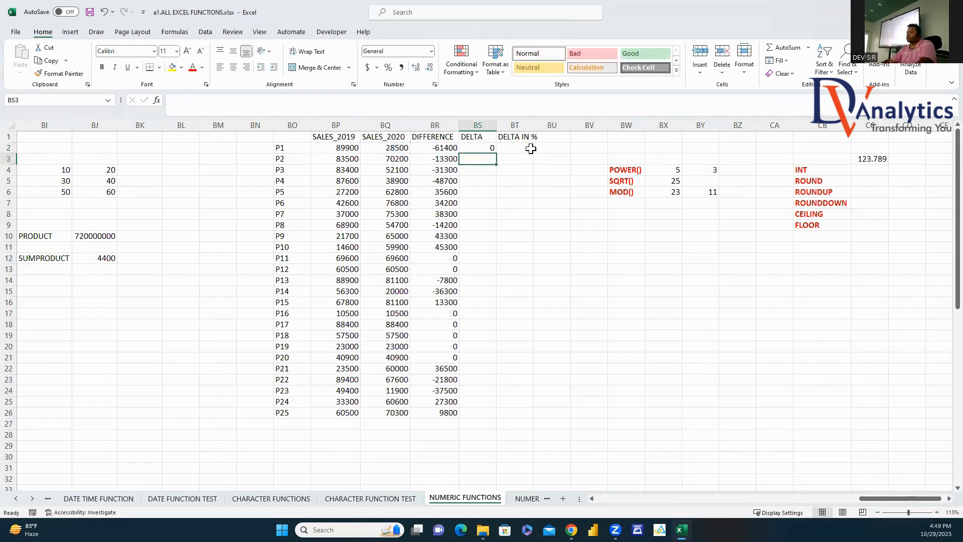
key(ctrl+Return)
double_click(497, 154)
Step: Highlight the DELTA results, pointing out the 1s where rows 12–13 have equal sales
drag(490, 149, 487, 268)
drag(344, 259, 400, 269)
drag(492, 258, 492, 269)
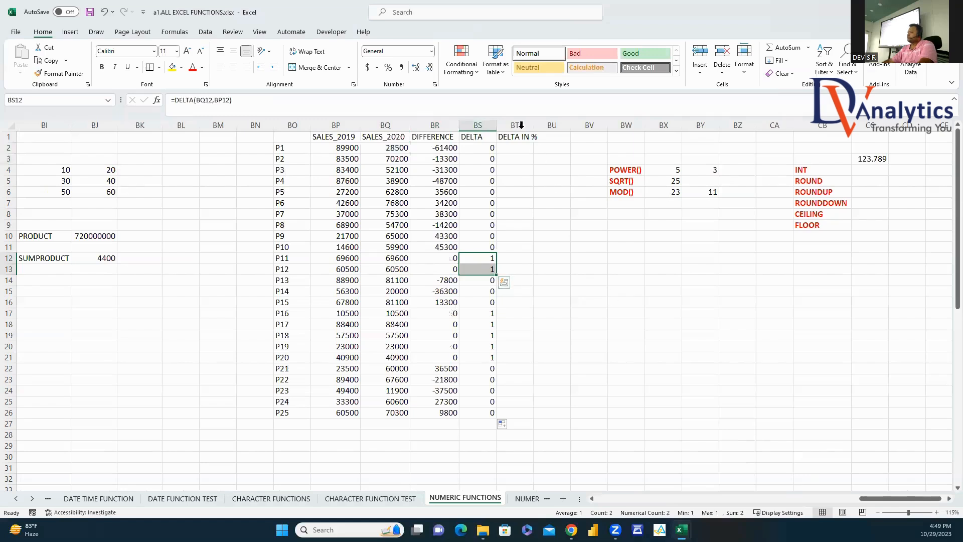
click(519, 150)
Step: Enter the percentage-change formula =BQ2/BP2-1 in BT2
text(=)
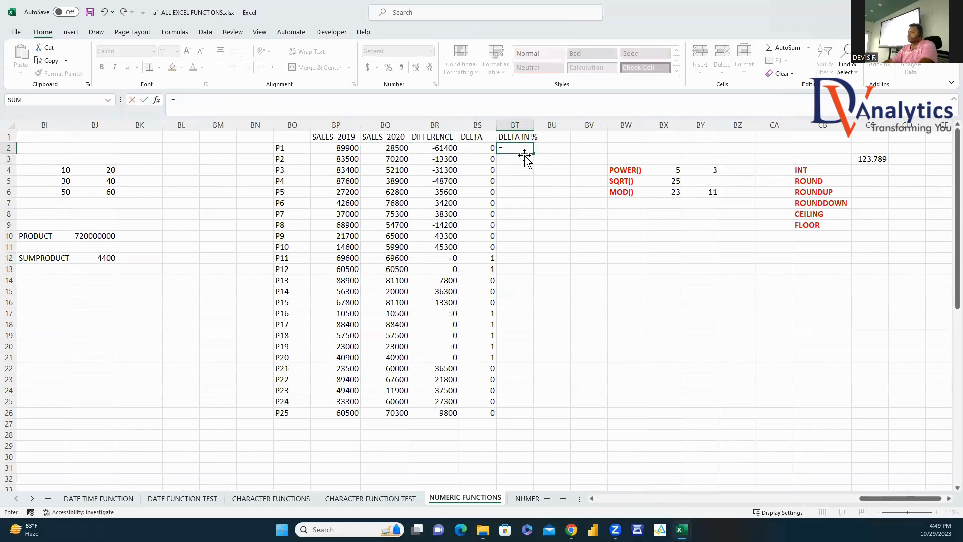
click(398, 150)
text(/)
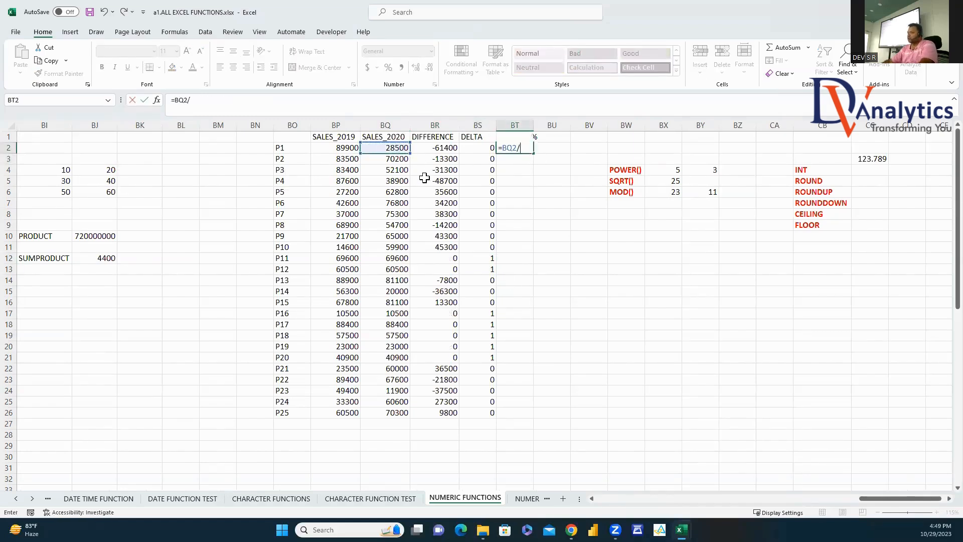
click(348, 150)
text(-1)
key(Return)
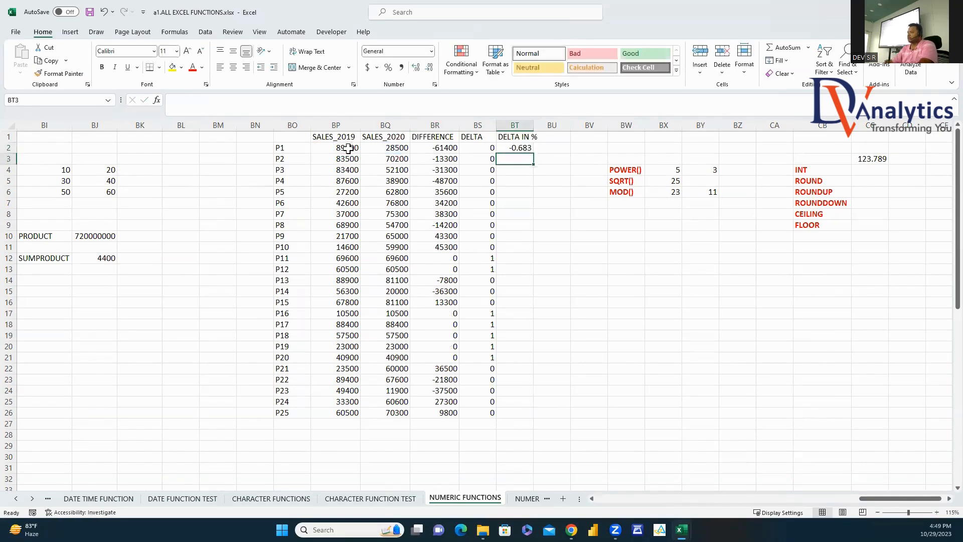
Step: Fill the formula down to BT26 and format the column as Percent Style
click(527, 150)
double_click(536, 153)
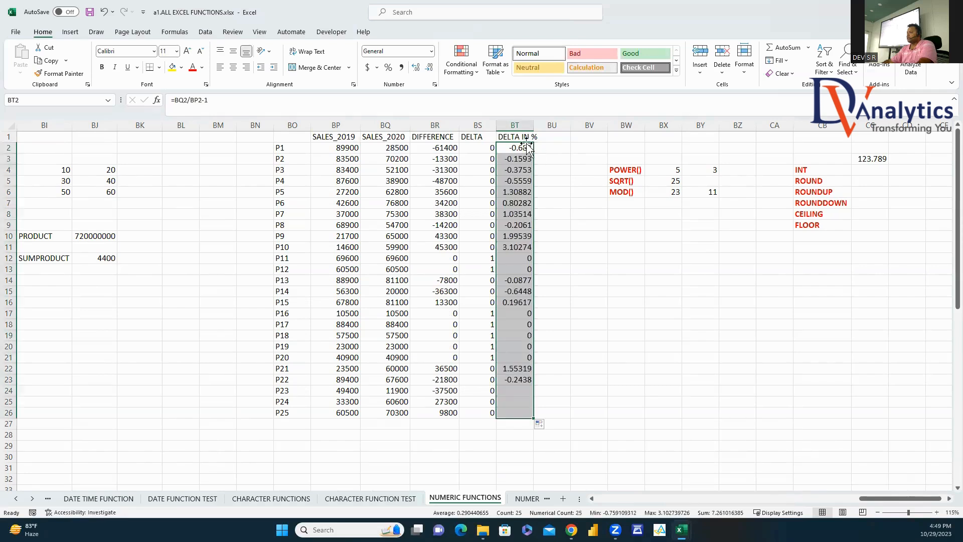
click(388, 67)
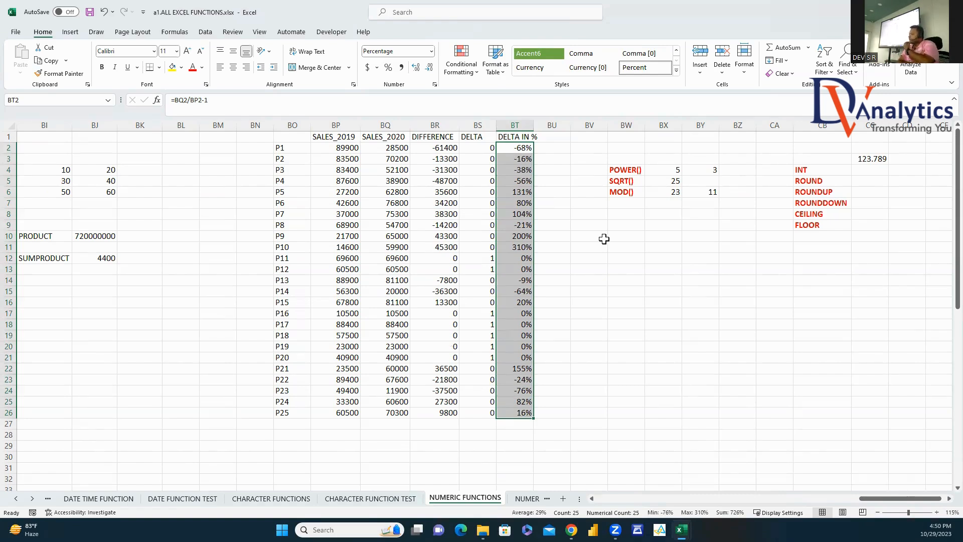
click(525, 151)
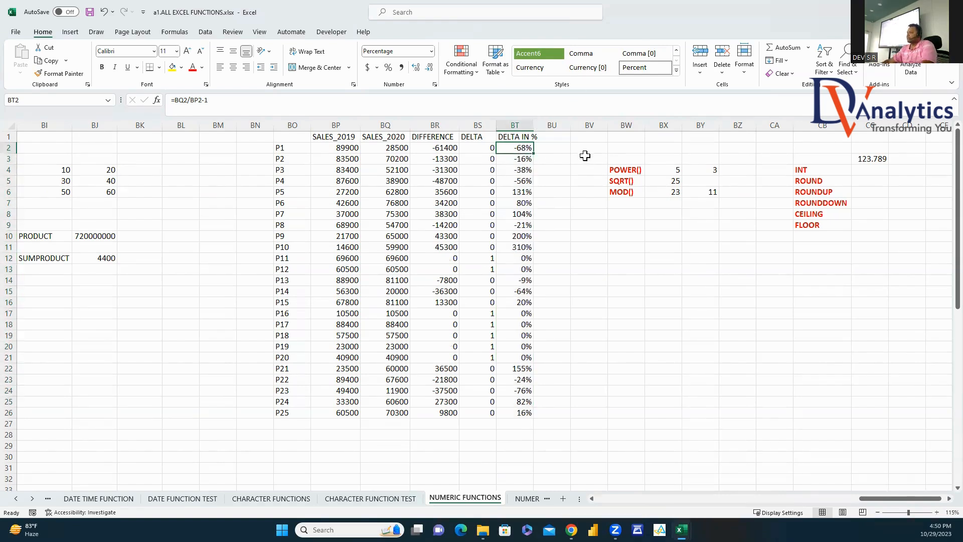
click(744, 171)
Step: Enter =POWER(BX4,BY4) in BZ4 to get 125
text(=P)
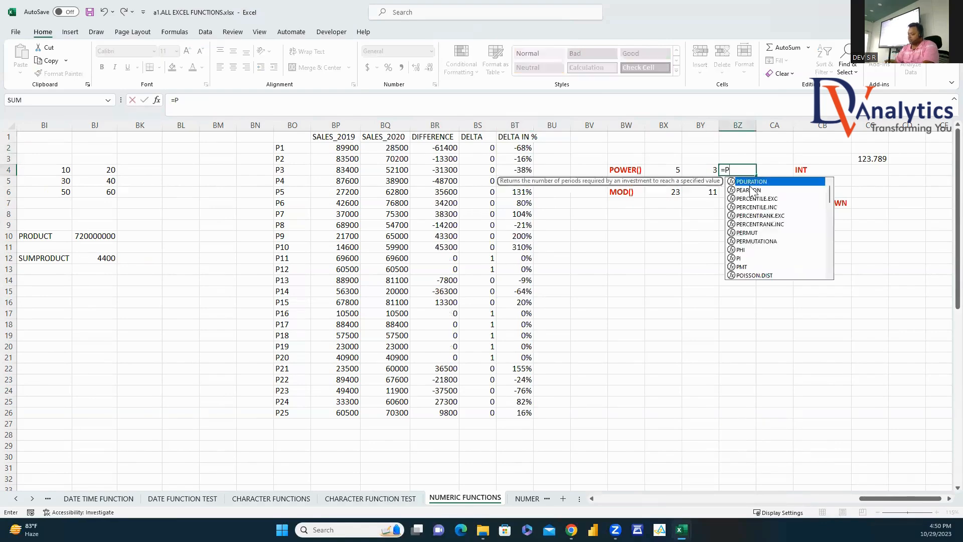
text(OWER()
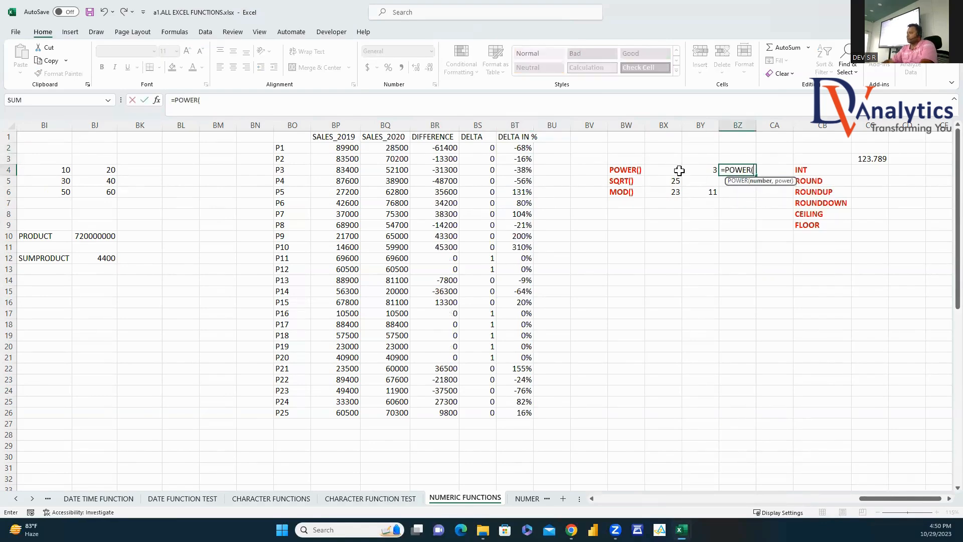
click(675, 171)
text(,)
click(705, 169)
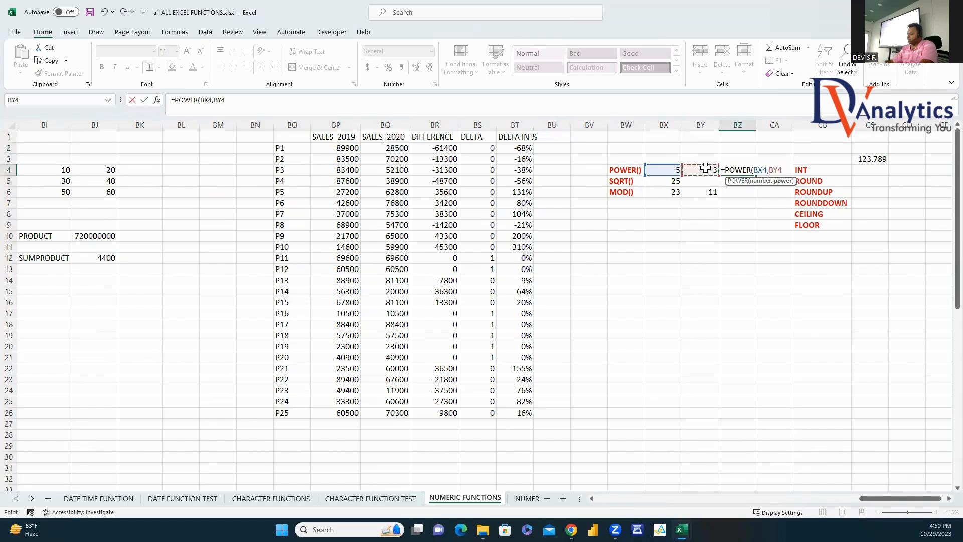
key(Return)
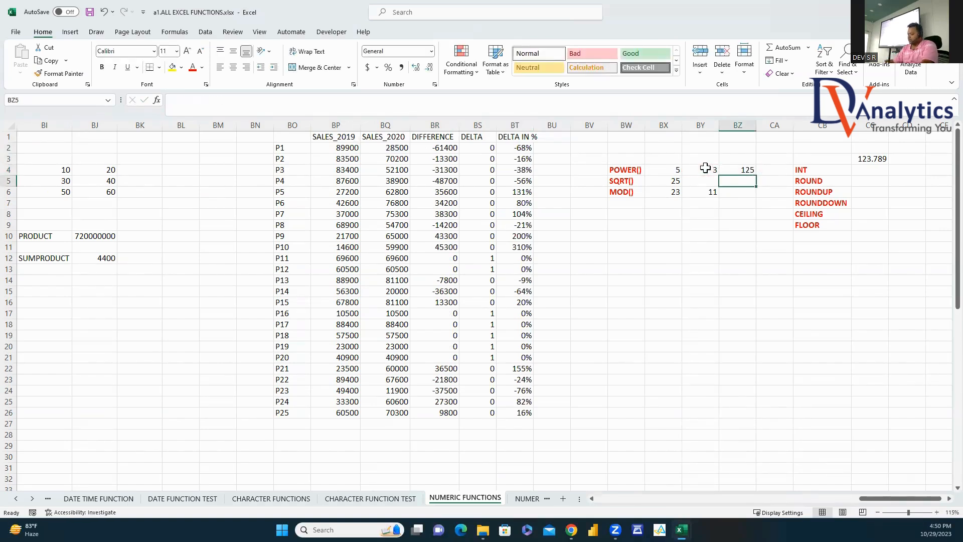
Step: Enter =SQRT(BX5) in BZ5 to get 5
text(=SQR)
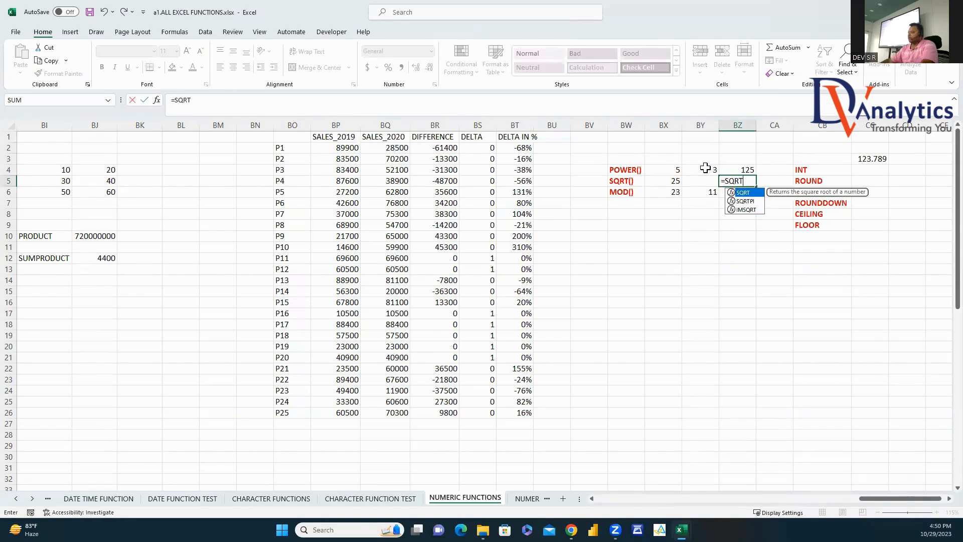
text(T)
double_click(746, 193)
click(672, 184)
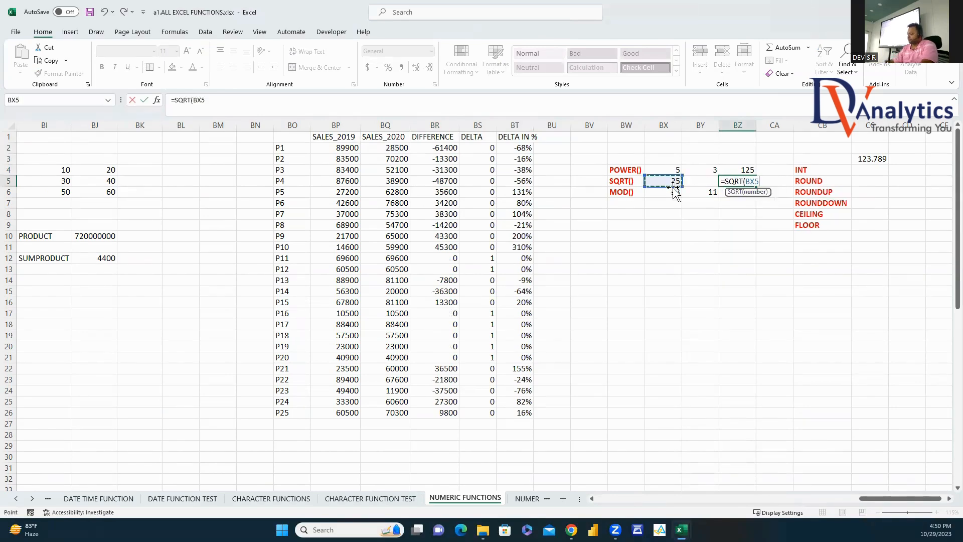
key(Return)
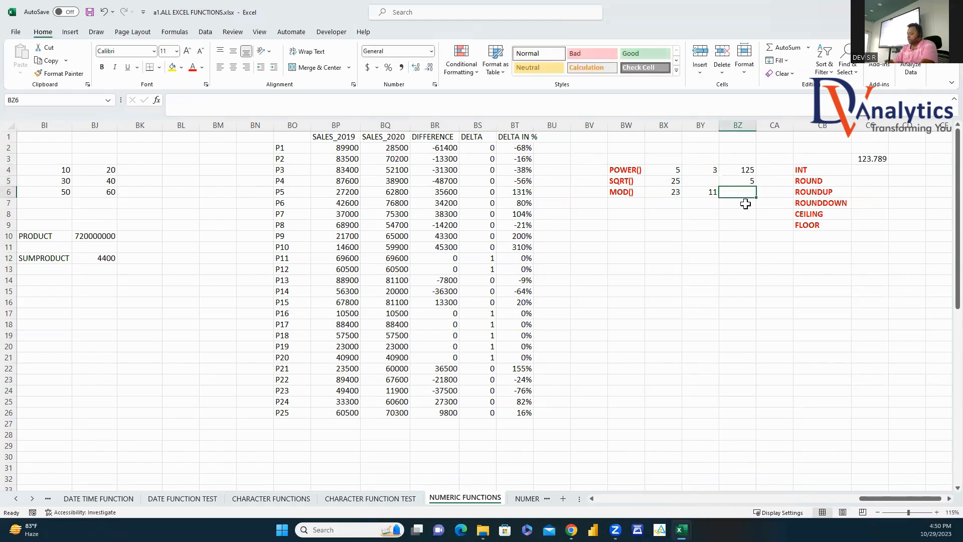
Step: Enter =MOD(BX6,BY6) in BZ6 to get 1
text(=M)
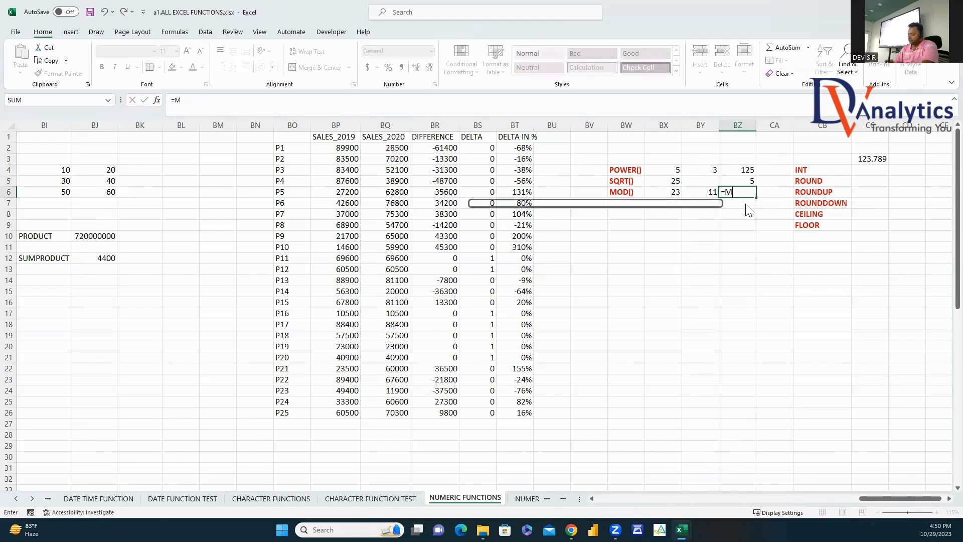
text(OD()
click(672, 194)
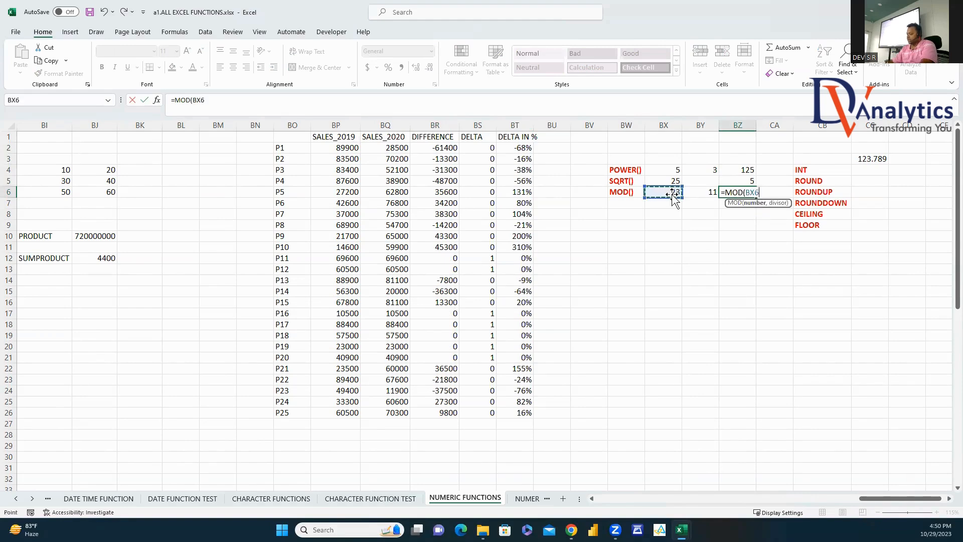
text(,)
click(691, 192)
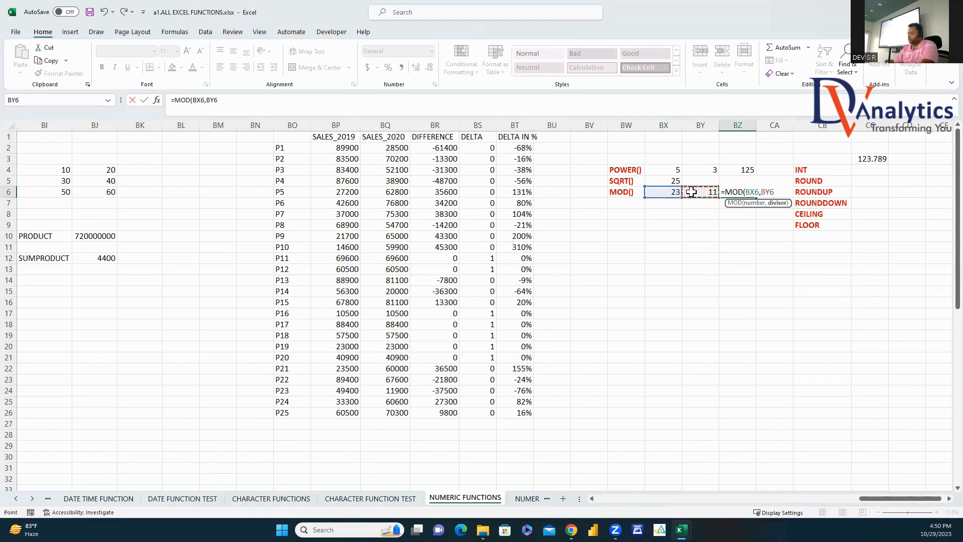
key(Return)
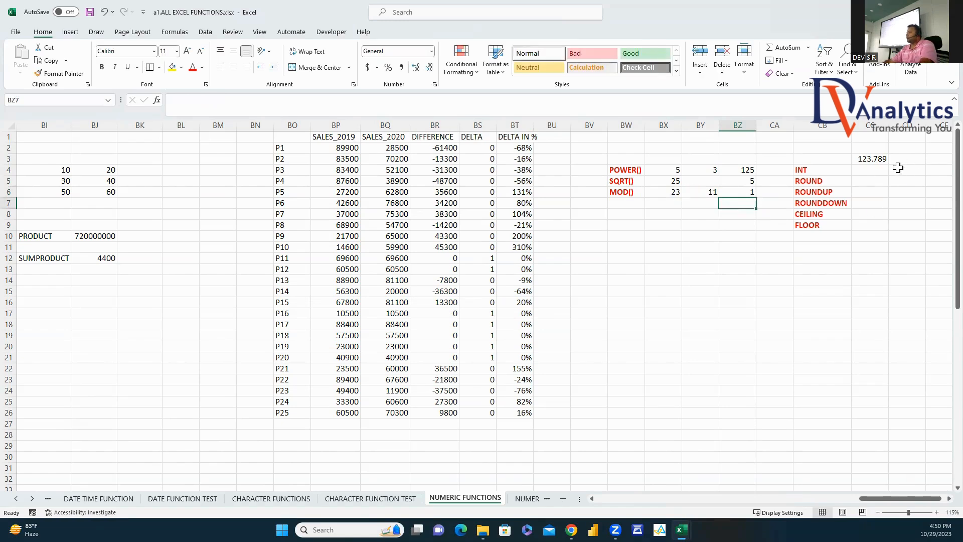
click(866, 173)
Step: Enter =INT(CC3) and =ROUND(CC3,0) for 123.789, giving 123 and 124
text(=INT()
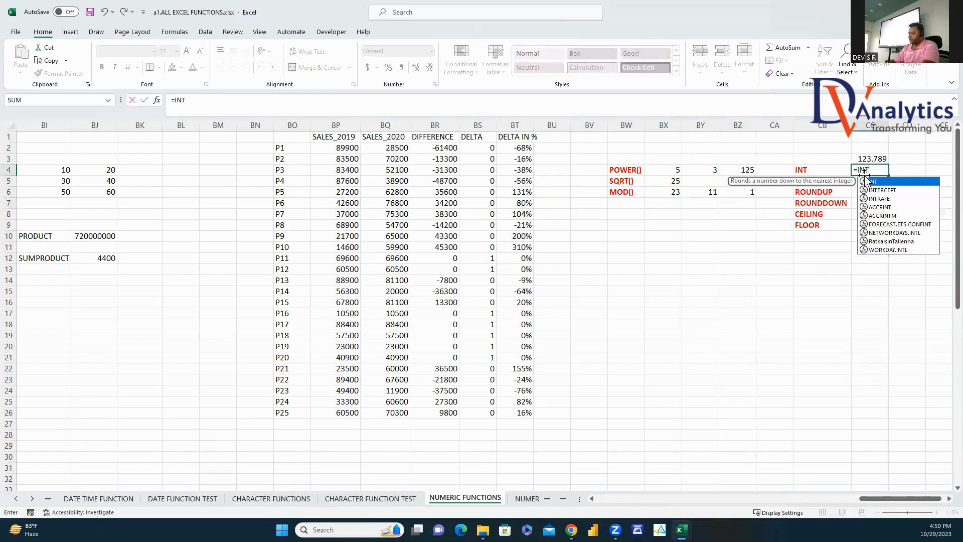
click(888, 158)
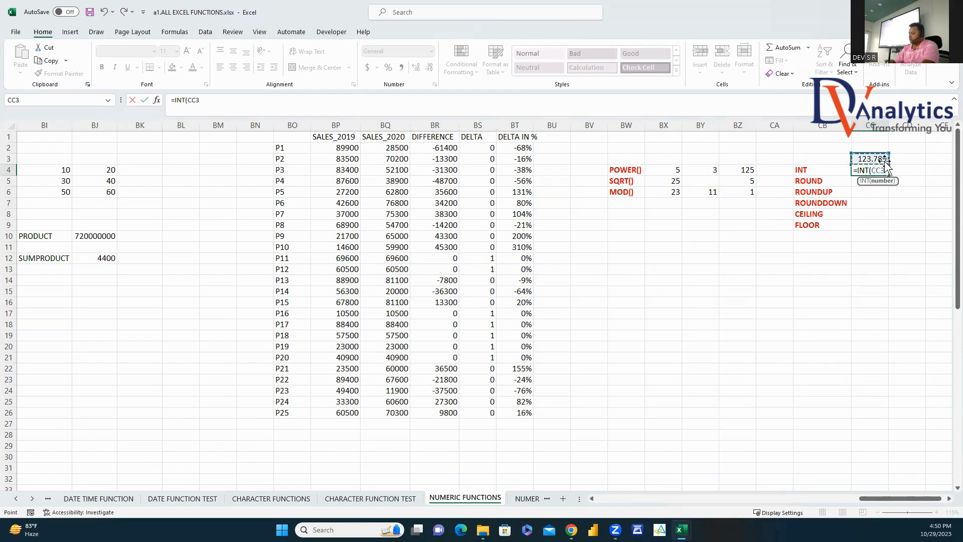
key(Return)
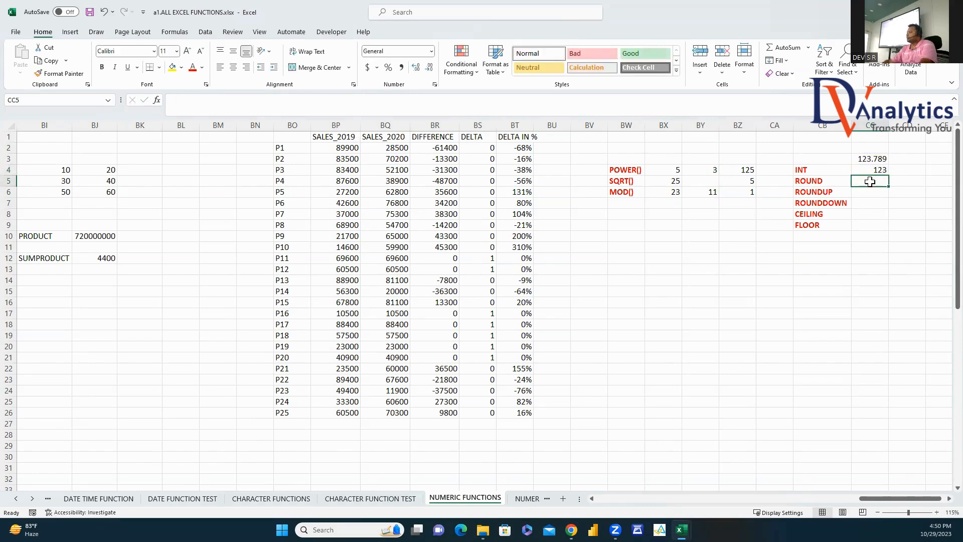
text(=ROU)
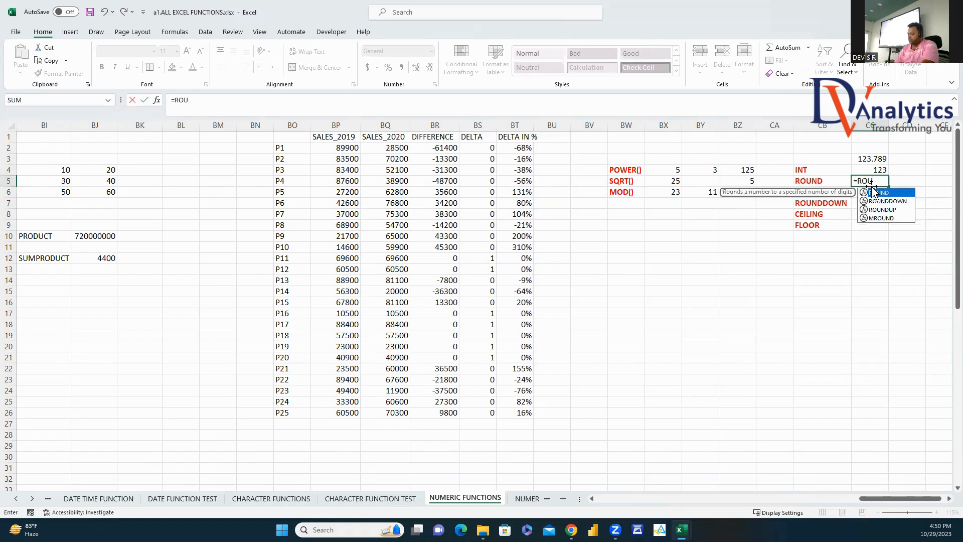
text(ND)
double_click(879, 193)
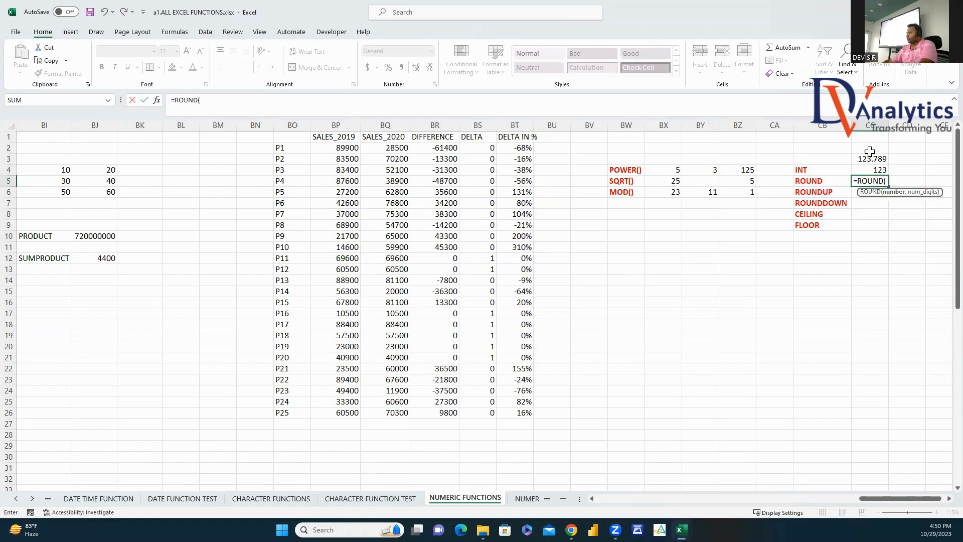
click(869, 159)
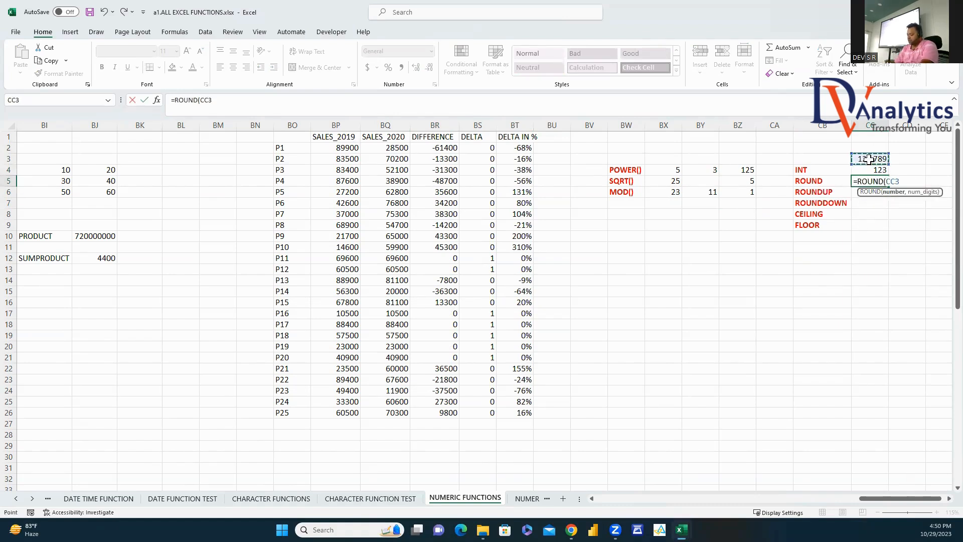
text(,0)
key(Return)
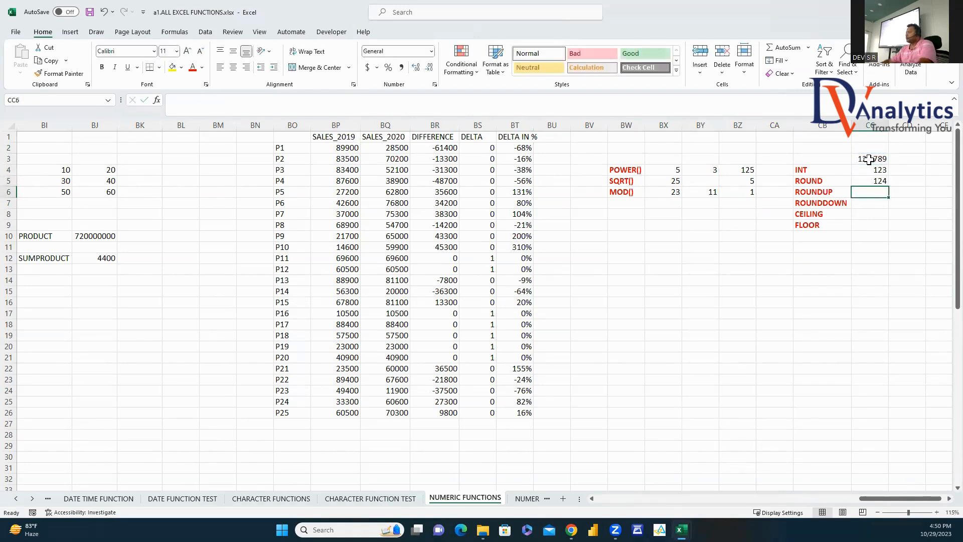
Step: Enter the ROUNDUP formula on CC3 with one decimal, fixing the ROUBND typo
text(=ROUBNDUP)
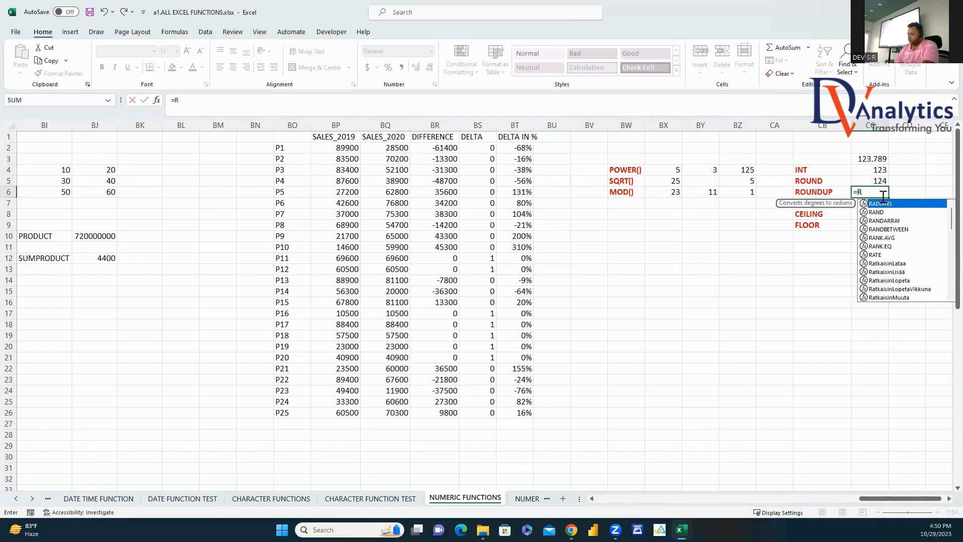
click(876, 192)
key(BackSpace)
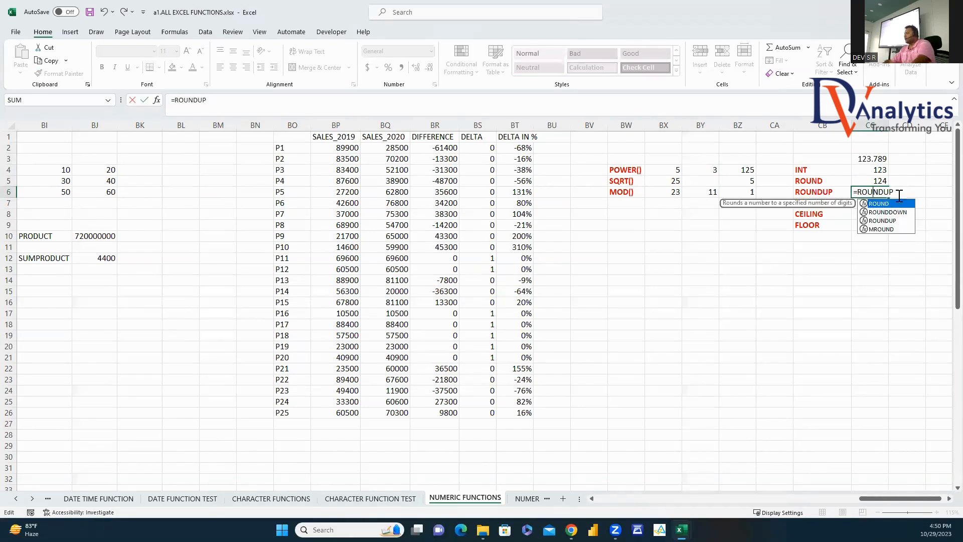
text(()
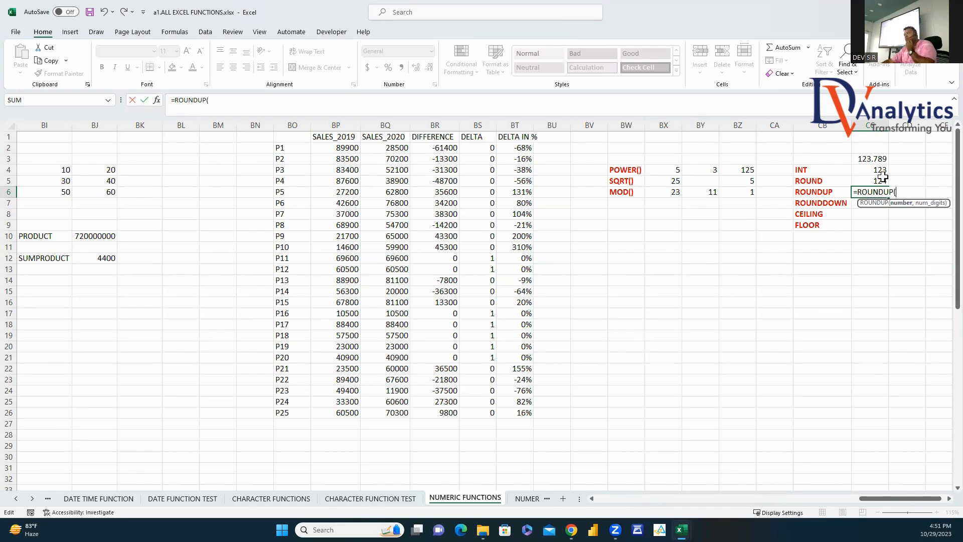
click(878, 160)
text(,1)
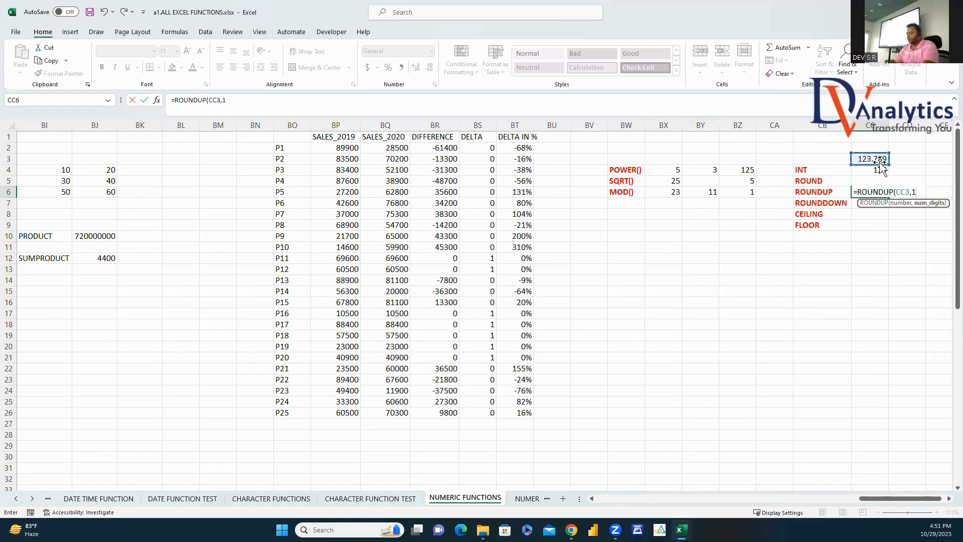
key(Return)
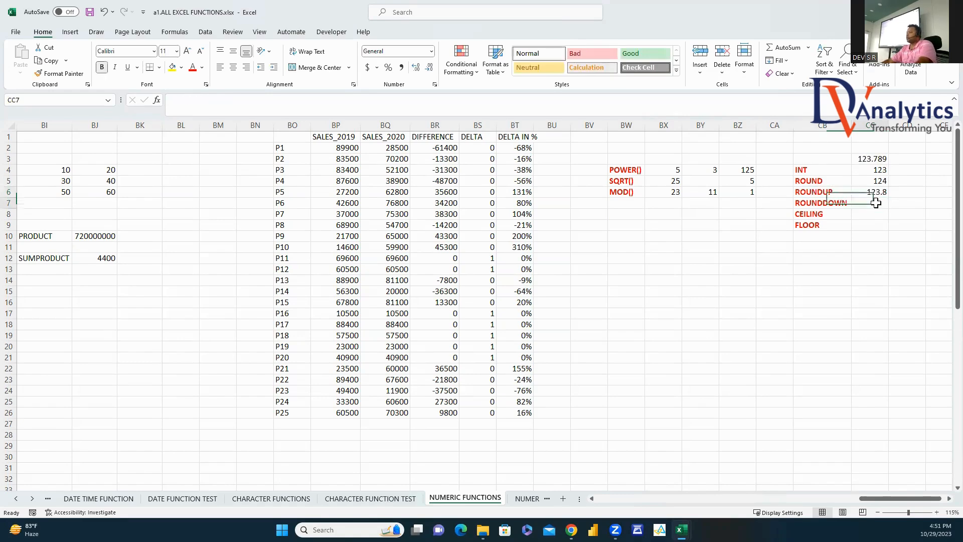
Step: Enter =ROUNDDOWN(CC3,1) in CC7 to get 123.7
text(=ROUND)
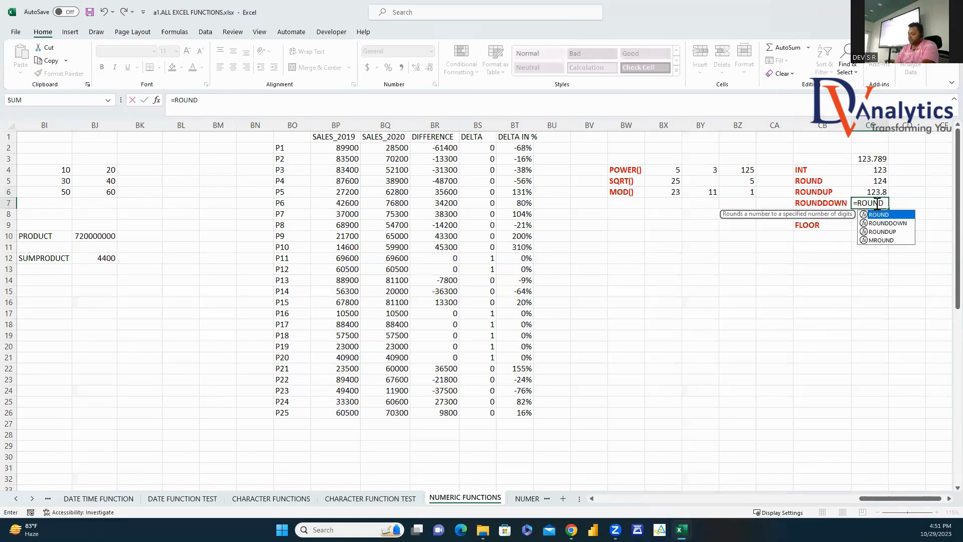
text(DOW)
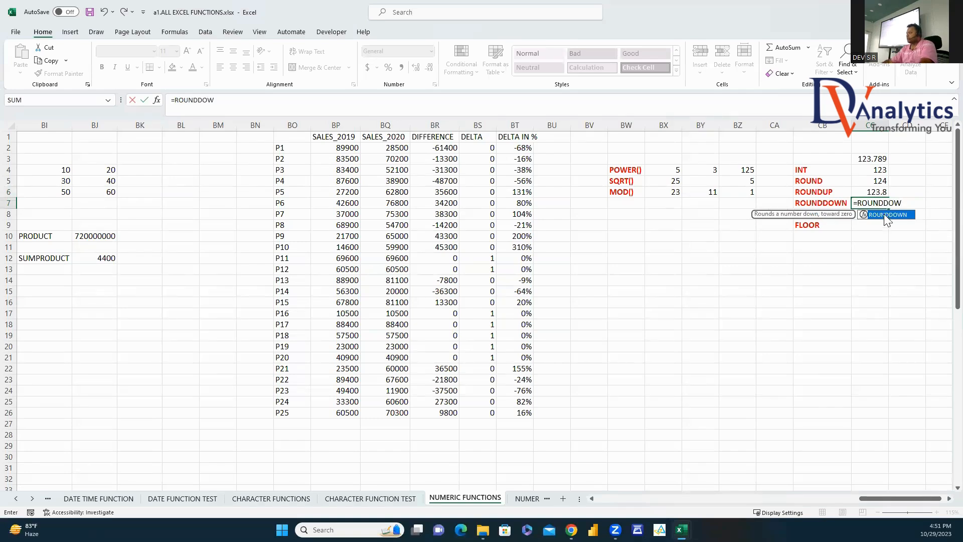
double_click(884, 213)
click(875, 158)
text(,1))
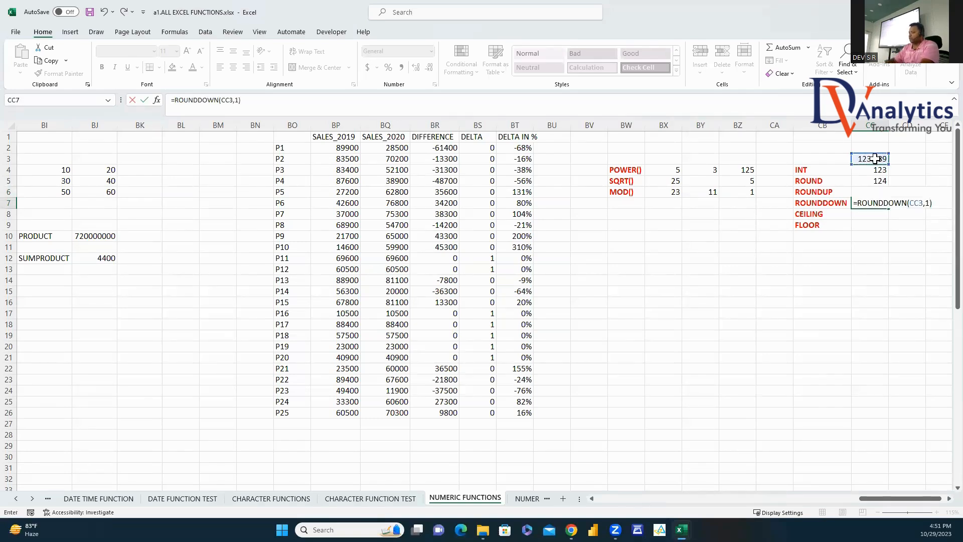
key(Return)
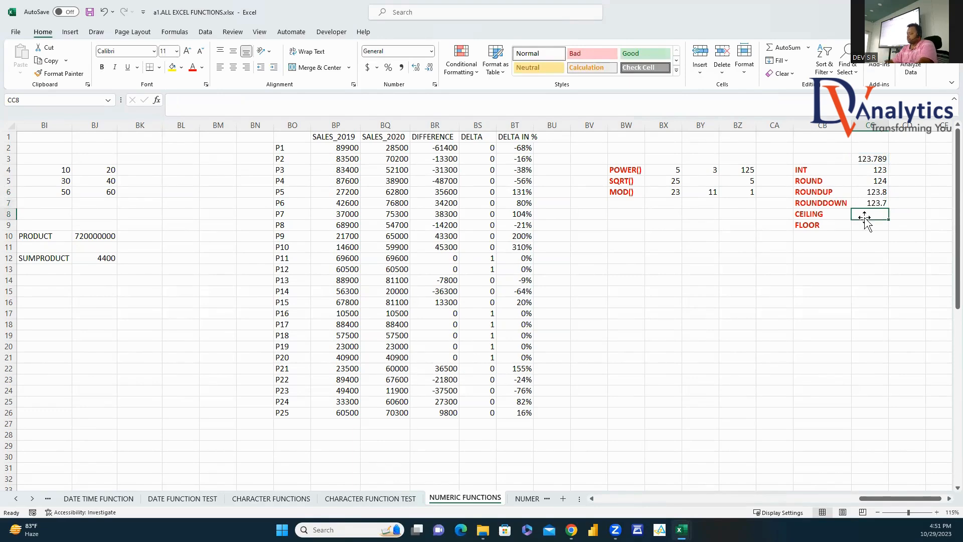
Step: Enter =CEILING(CC3,1) in CC8 to get 124 and review it
text(=CEIL)
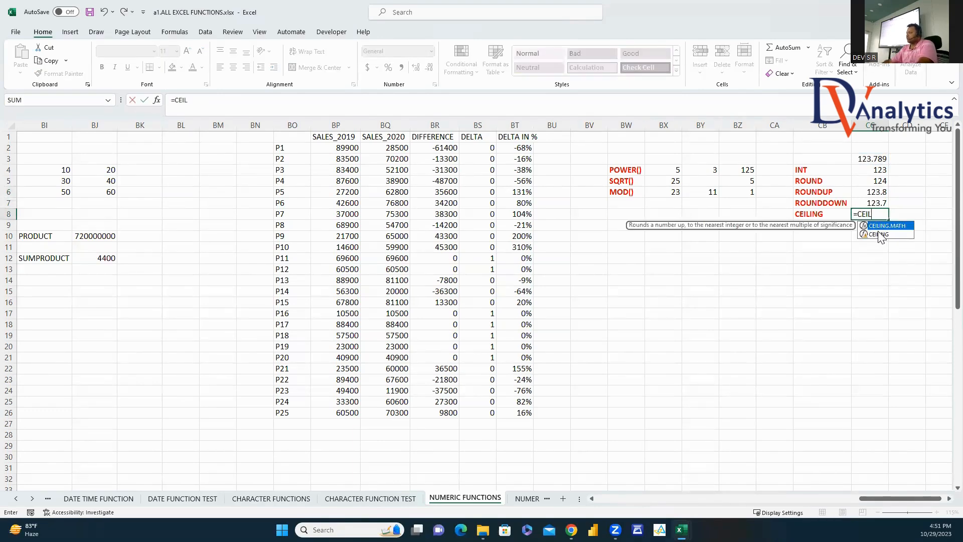
double_click(877, 234)
click(865, 159)
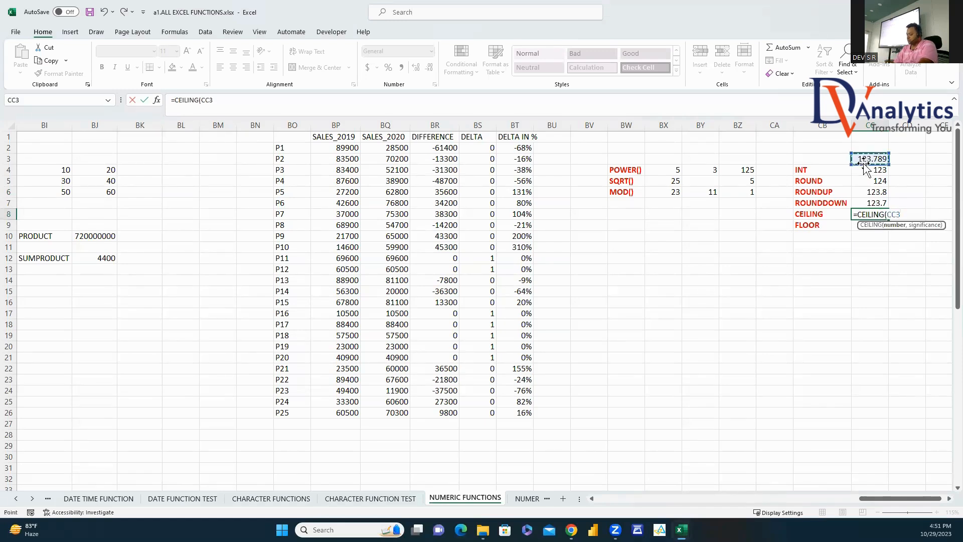
text(,1))
key(Return)
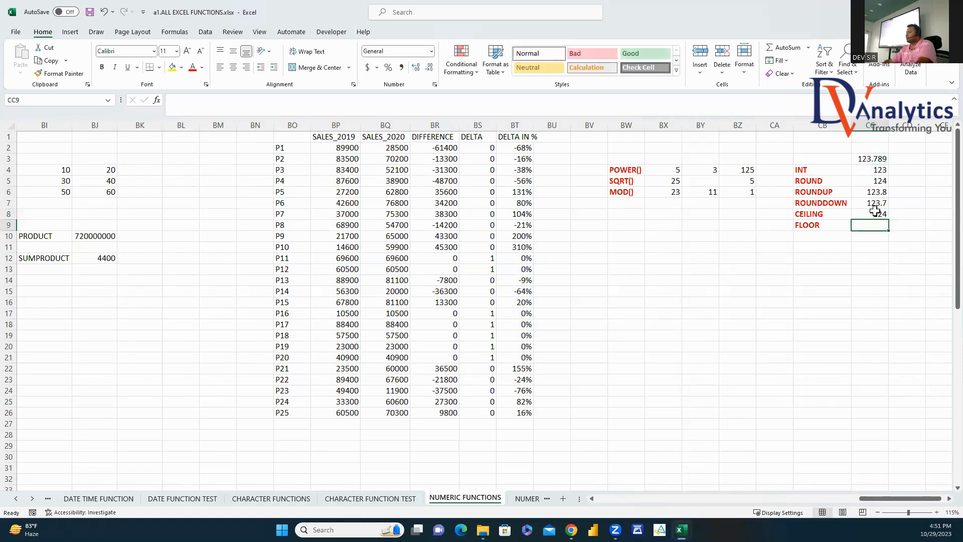
key(Up)
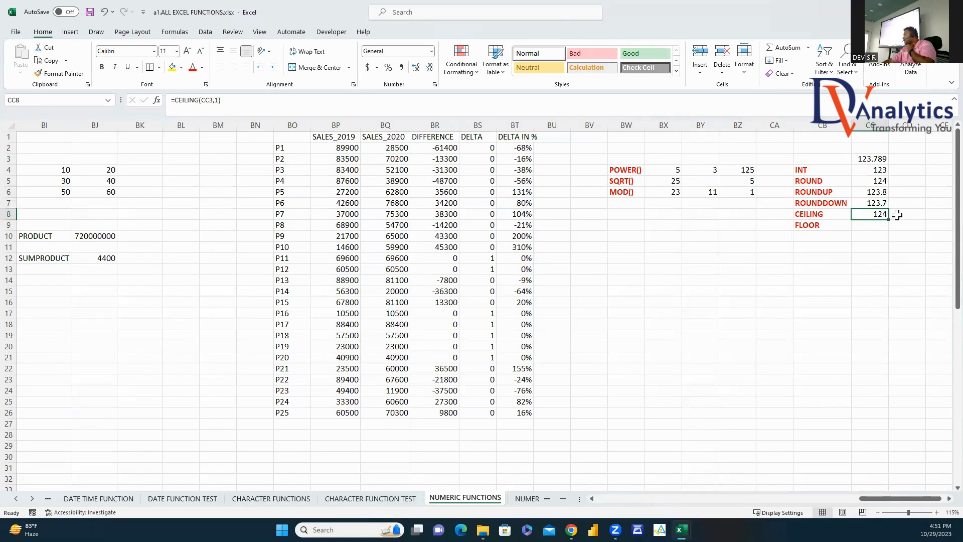
click(878, 159)
Step: Enter =FLOOR(CC3,1) in CC9 to get 123, then select the rounding results
click(876, 225)
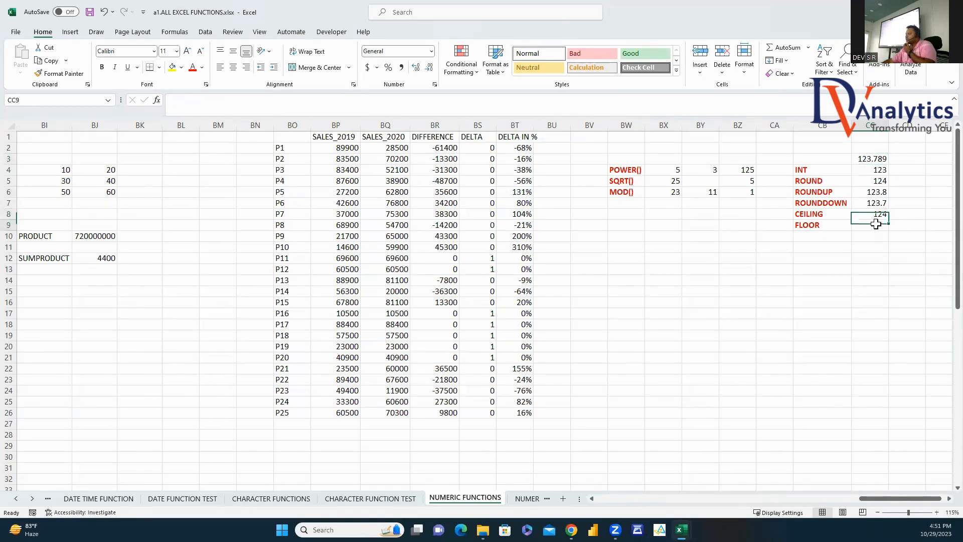
text(=FLOOR()
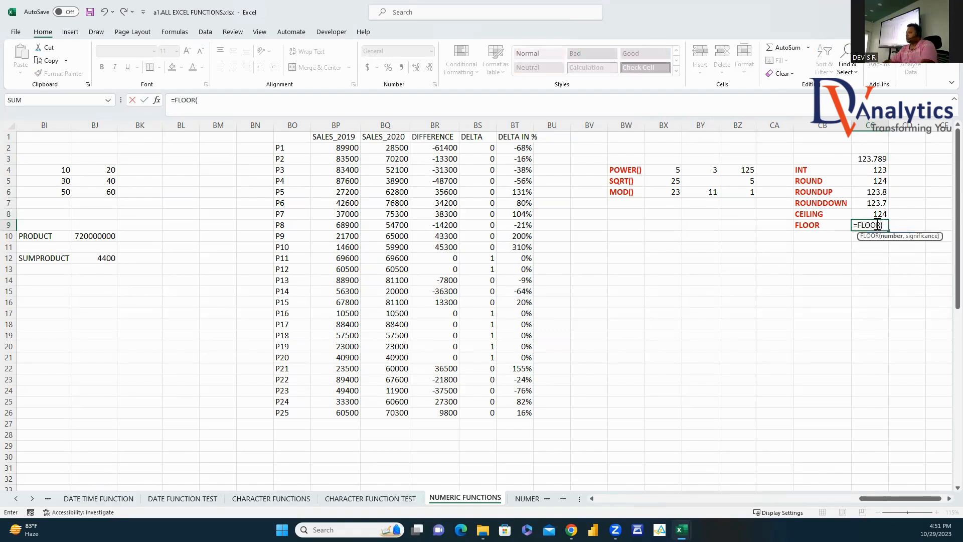
click(878, 160)
text(,1))
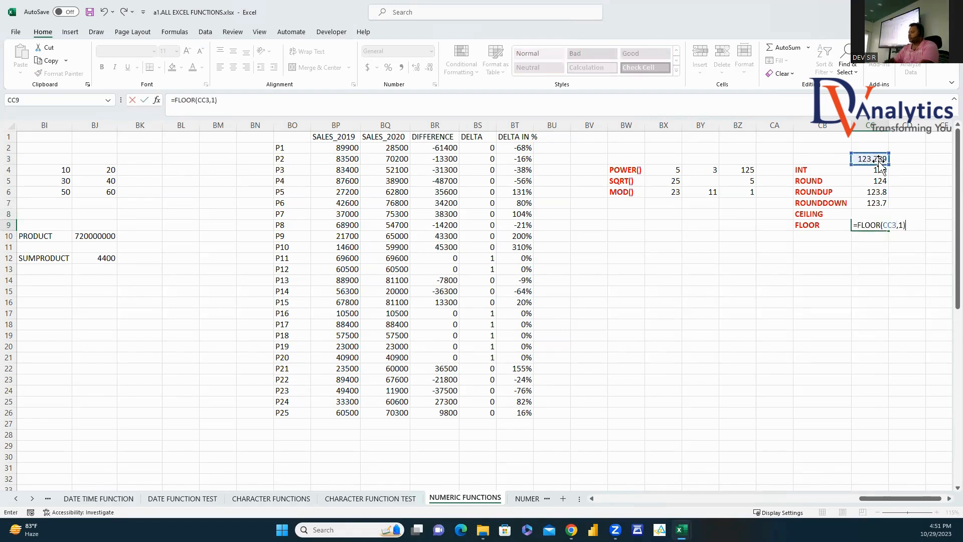
key(Return)
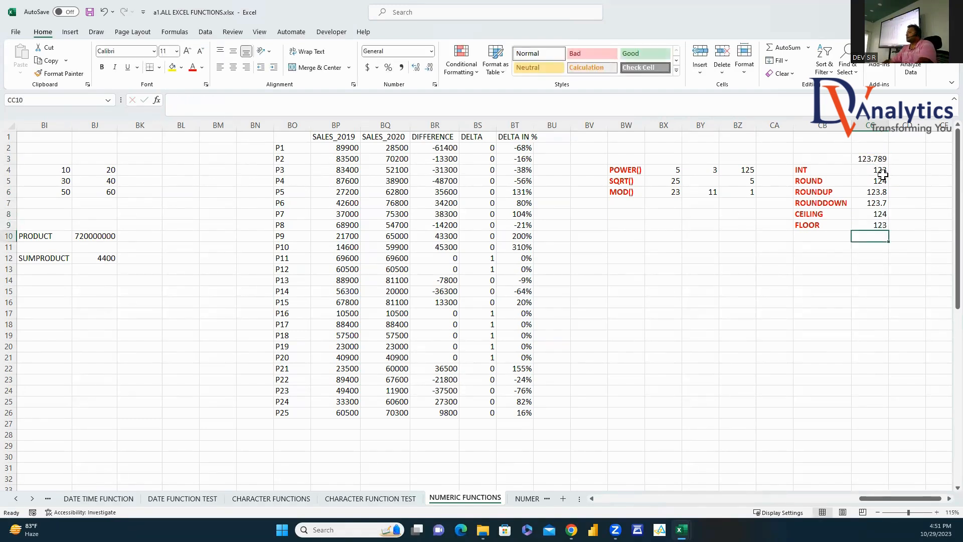
click(881, 171)
drag(881, 183, 882, 224)
scroll(702, 451, right, 1)
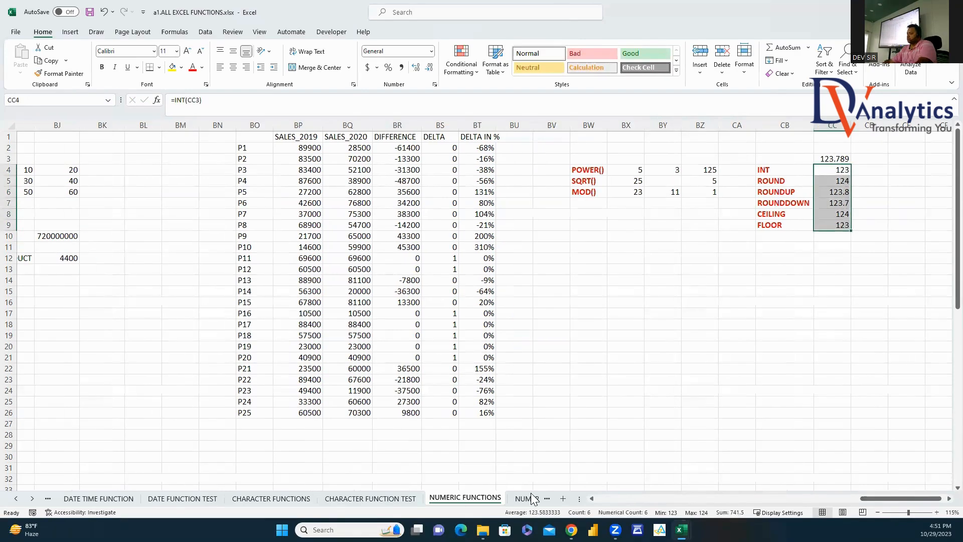
Step: Switch to the NUMERIC FUNCTION TEST sheet and inspect the restaurant visits table
click(532, 498)
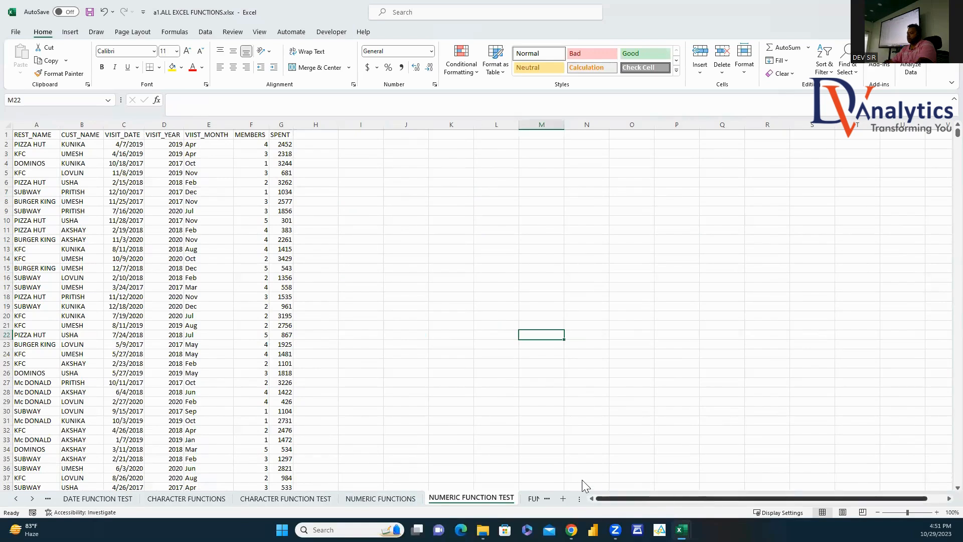
click(407, 249)
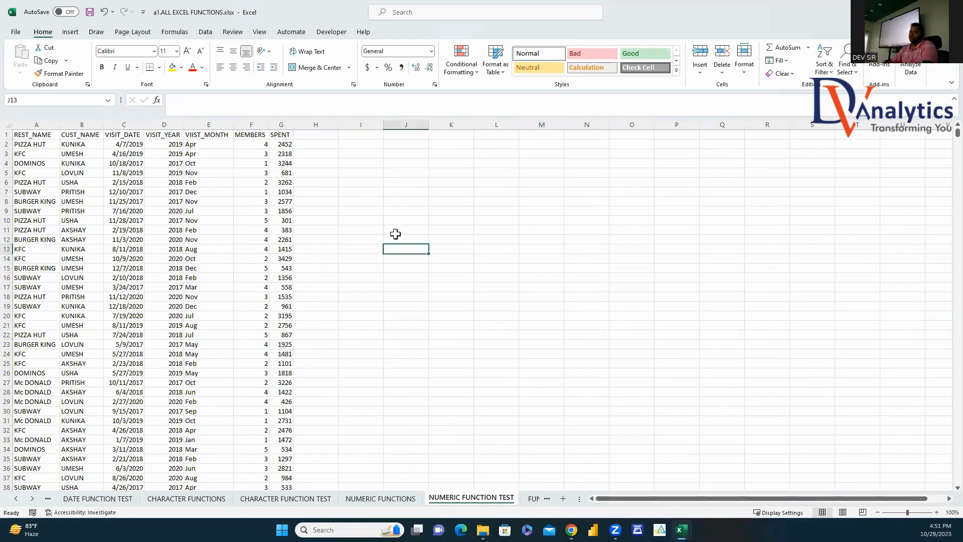
click(255, 166)
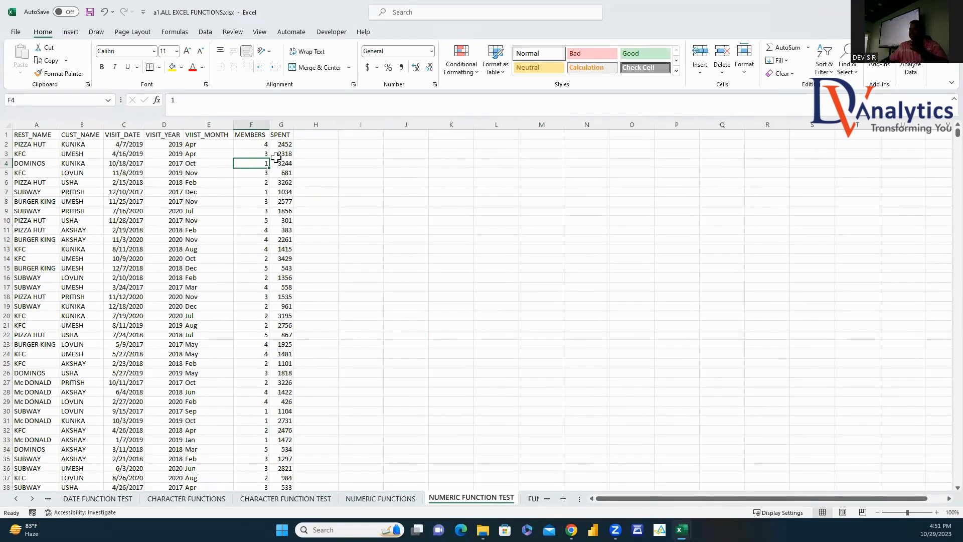
click(47, 136)
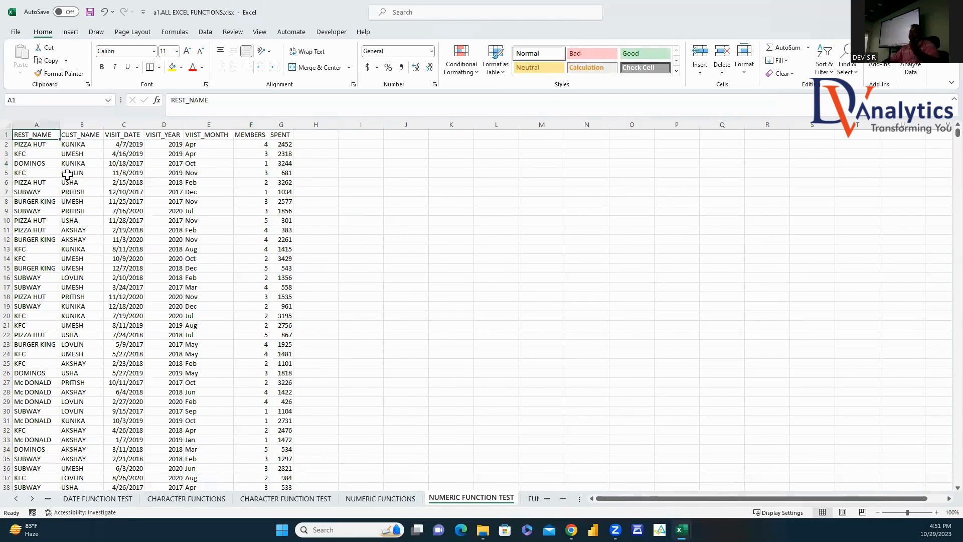
click(81, 137)
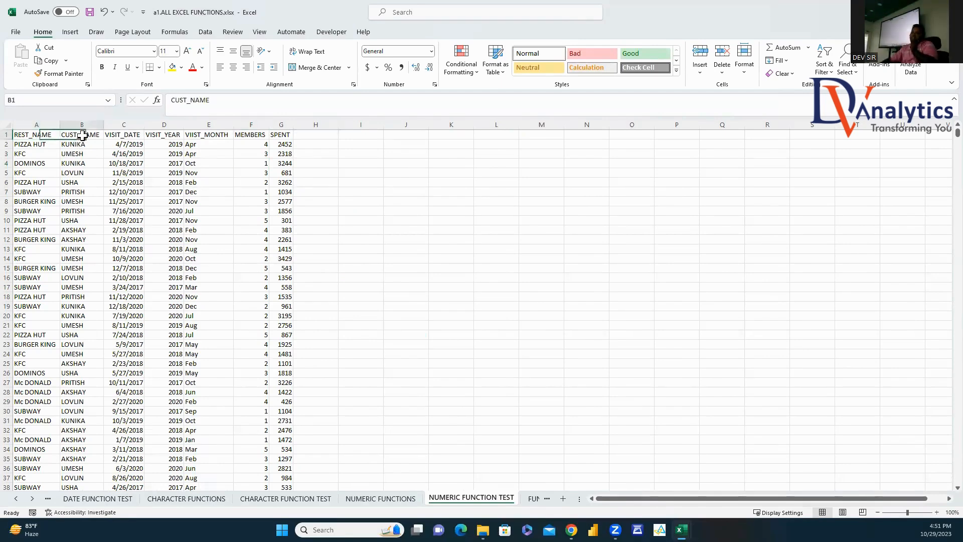
click(127, 136)
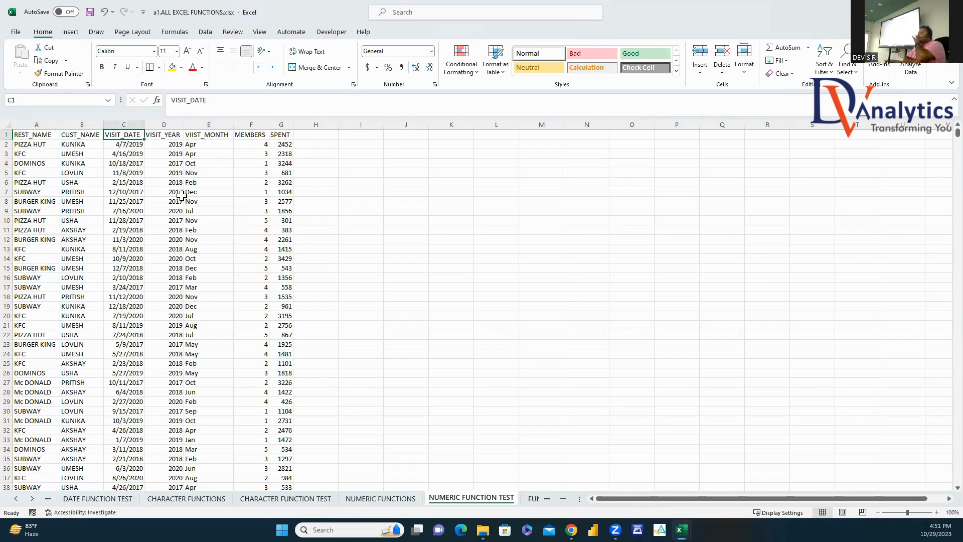
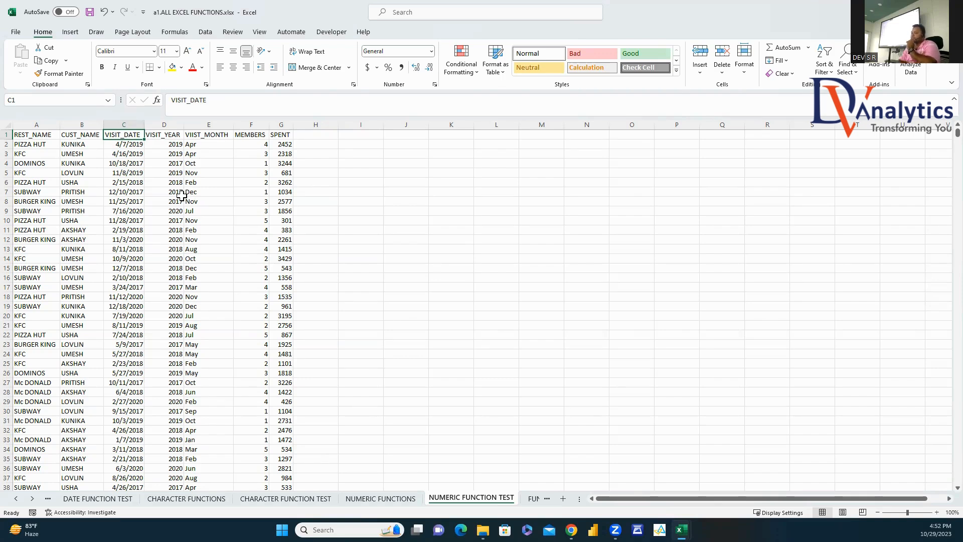
Step: Back on the NUMERIC FUNCTION TEST sheet, select cell A1 of the data and open the Insert ribbon
click(533, 498)
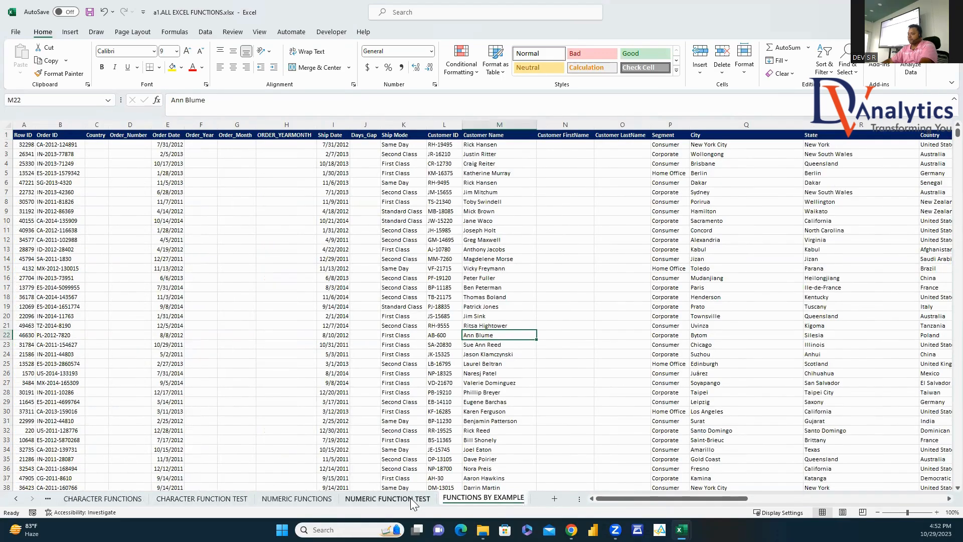
click(419, 498)
click(312, 181)
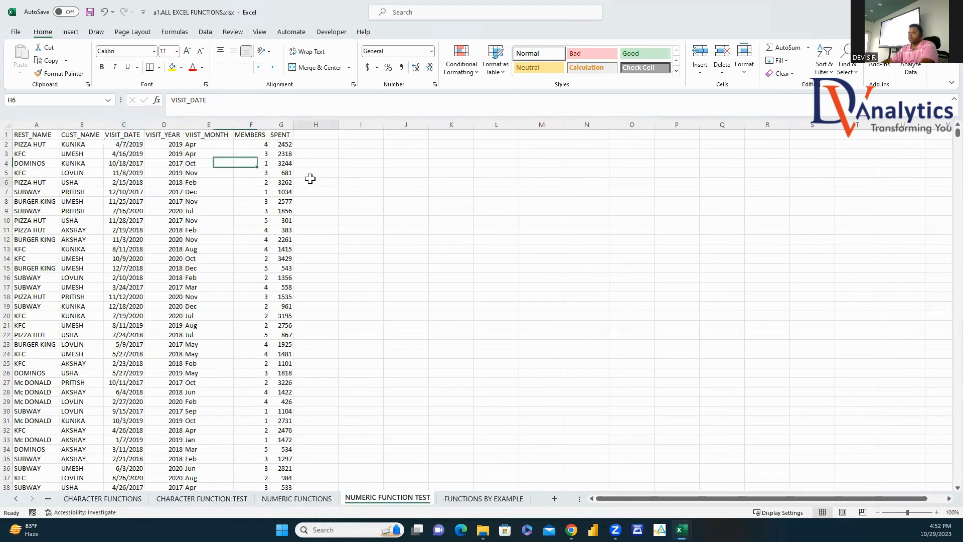
click(38, 134)
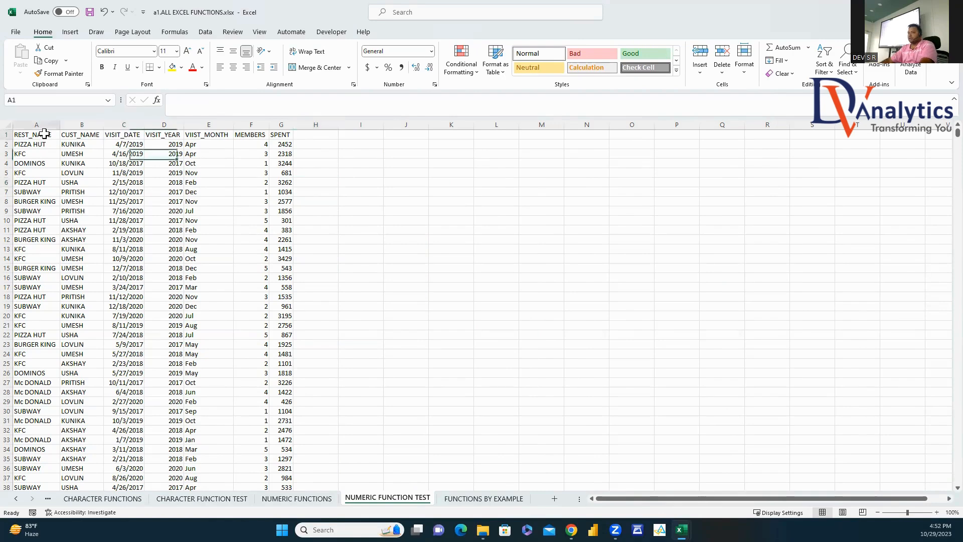
click(70, 31)
Step: Create a PivotTable from the data, placed on this sheet at cell J8
click(31, 57)
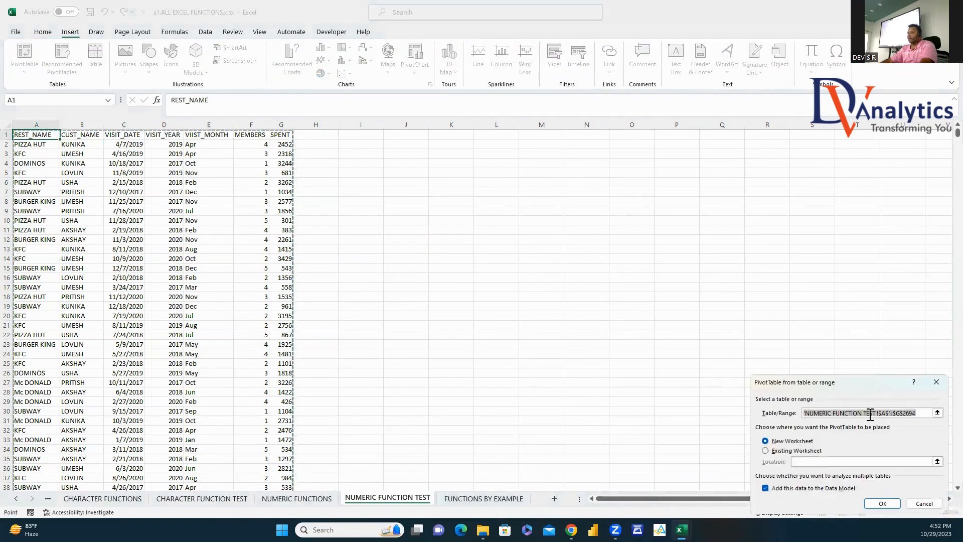
click(765, 451)
click(421, 200)
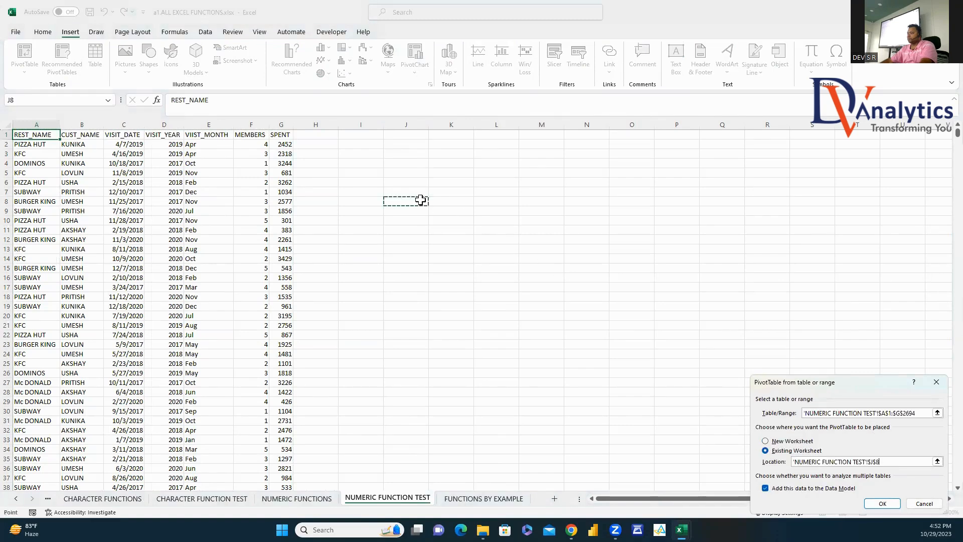
click(882, 503)
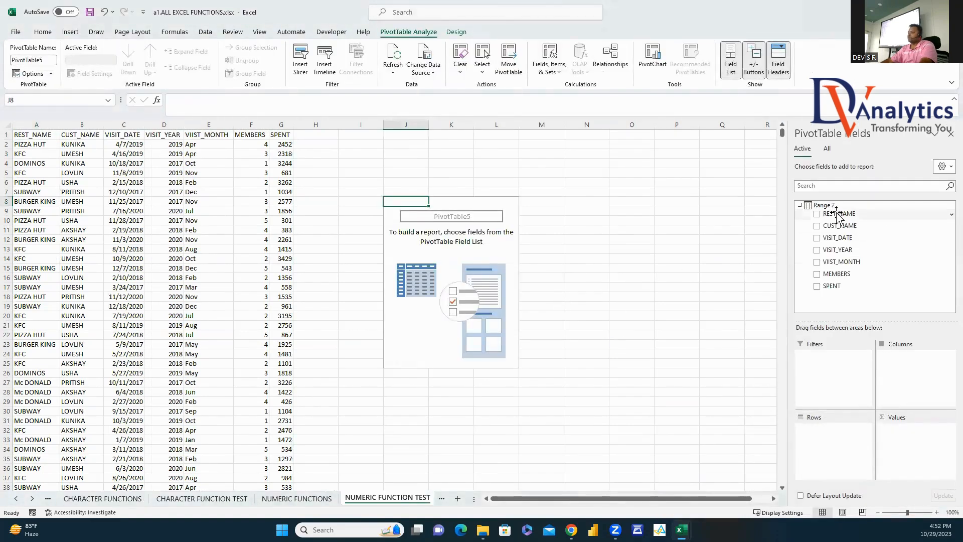
Step: Put REST_NAME and CUST_NAME in Rows, VIIST_MONTH in Columns, and sum MEMBERS and SPENT, with values stacked in Rows
drag(836, 217, 832, 444)
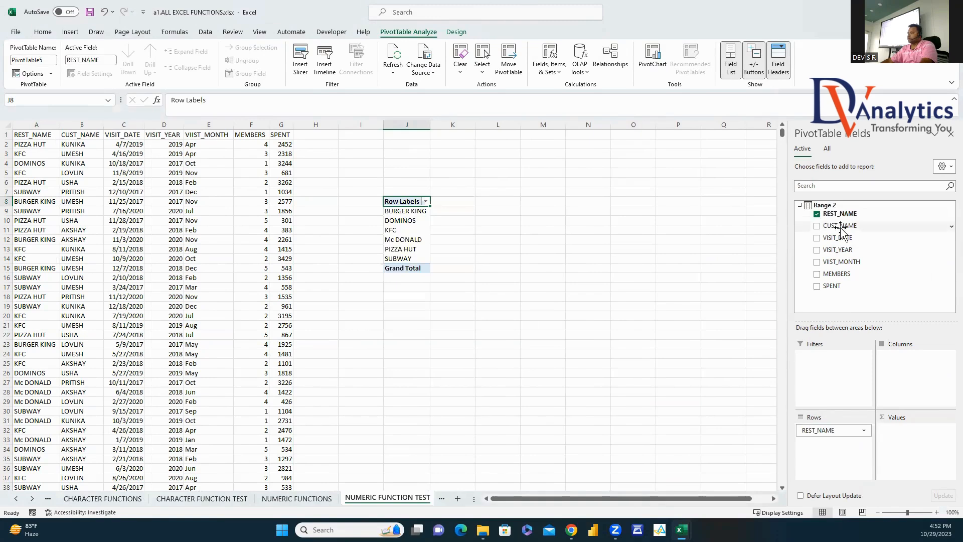
drag(840, 226, 842, 461)
drag(844, 261, 898, 371)
drag(837, 274, 886, 467)
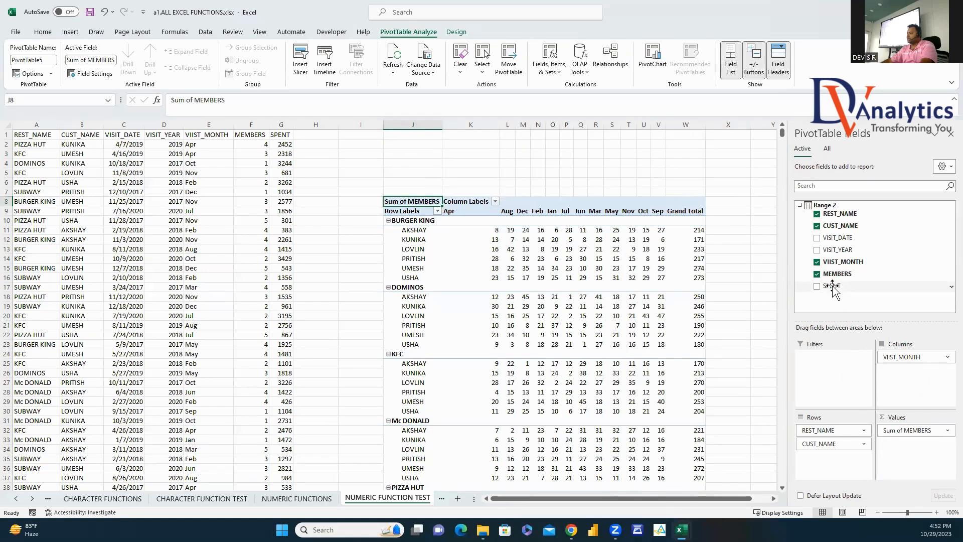
drag(832, 286, 905, 443)
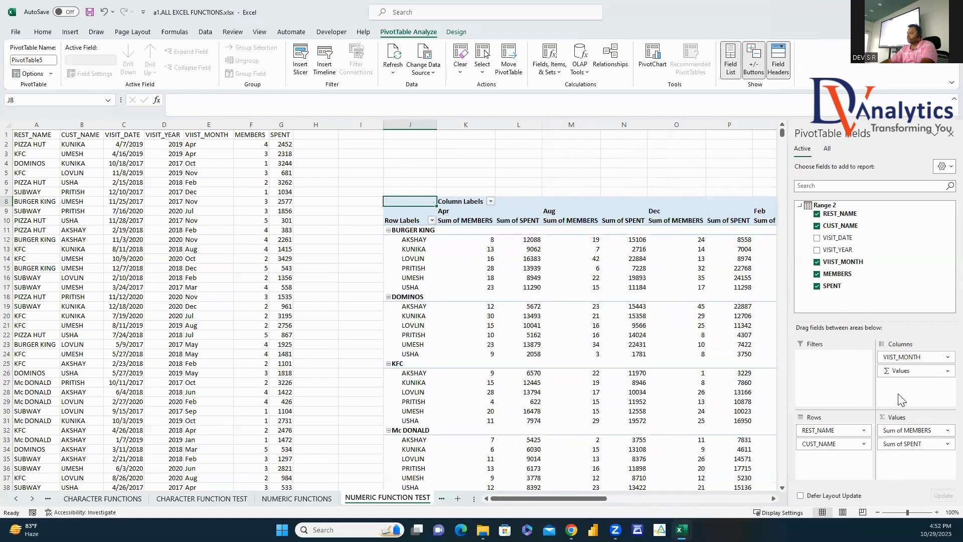
drag(901, 374, 847, 458)
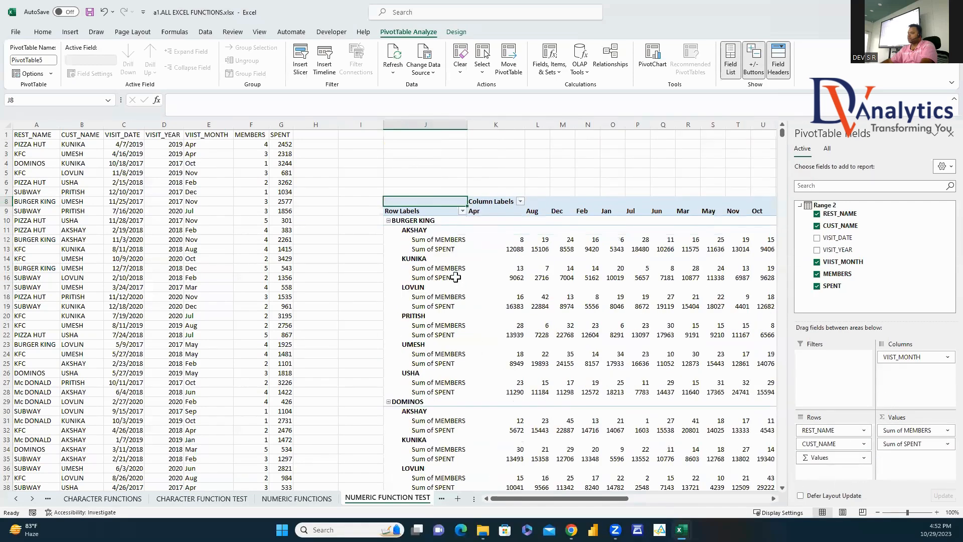
click(950, 133)
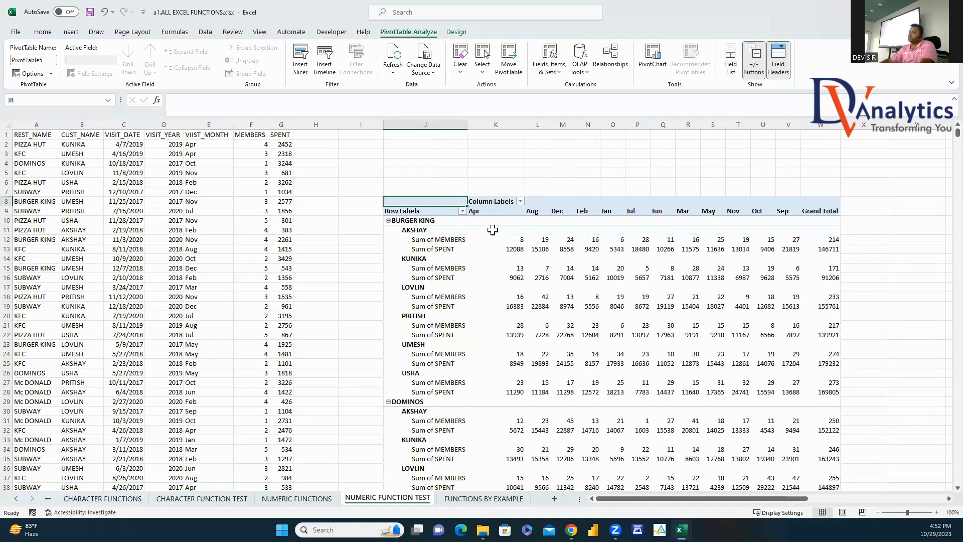
Step: Set the pivot report layout to tabular form with all item labels repeated
click(444, 214)
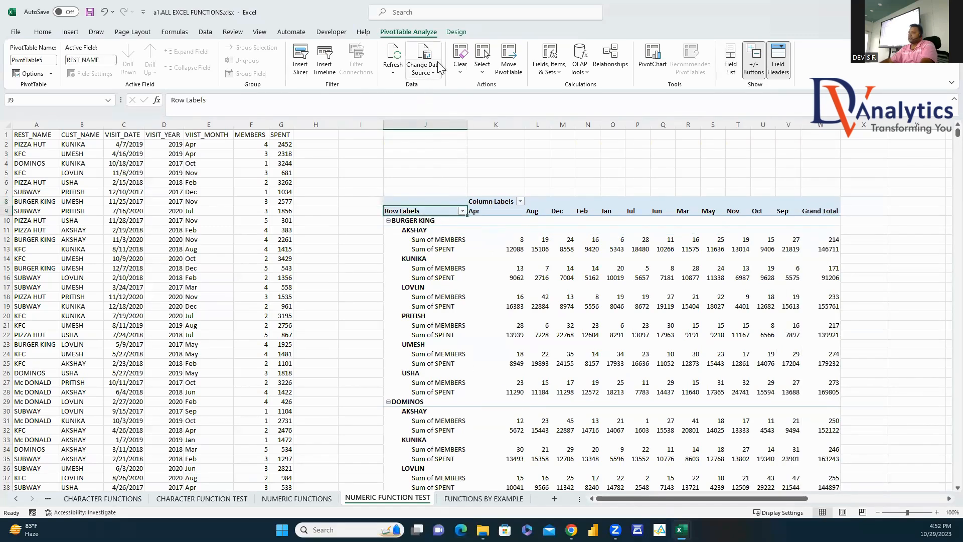
click(457, 31)
click(81, 63)
click(125, 156)
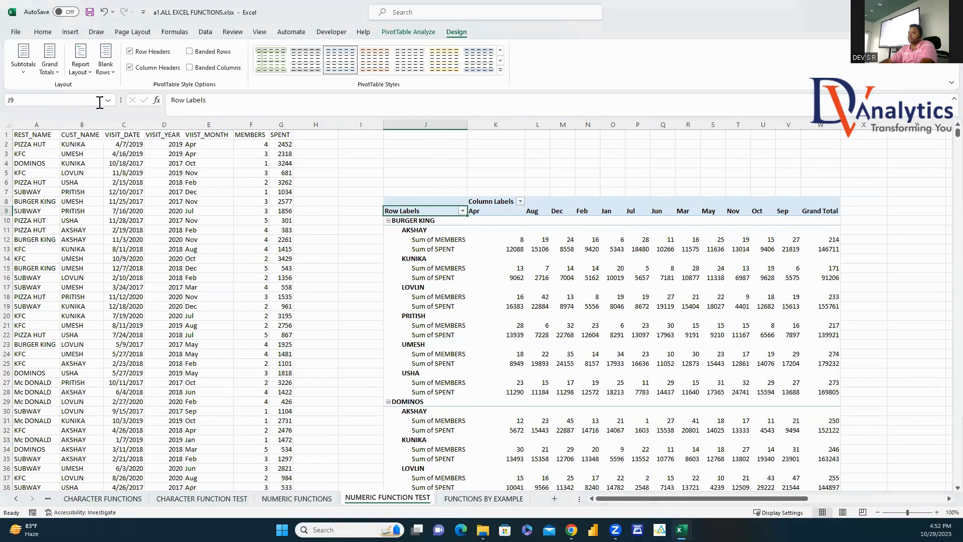
click(84, 69)
click(123, 133)
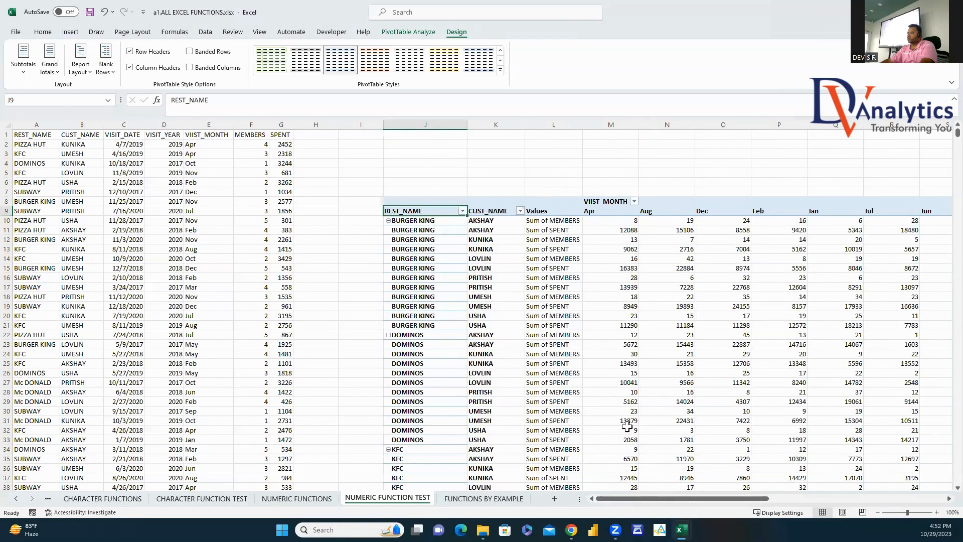
drag(679, 499, 710, 499)
Step: Rename the value labels to TOTAL MEMBERS and TOTAL SPENT, then select the whole pivot range
click(379, 220)
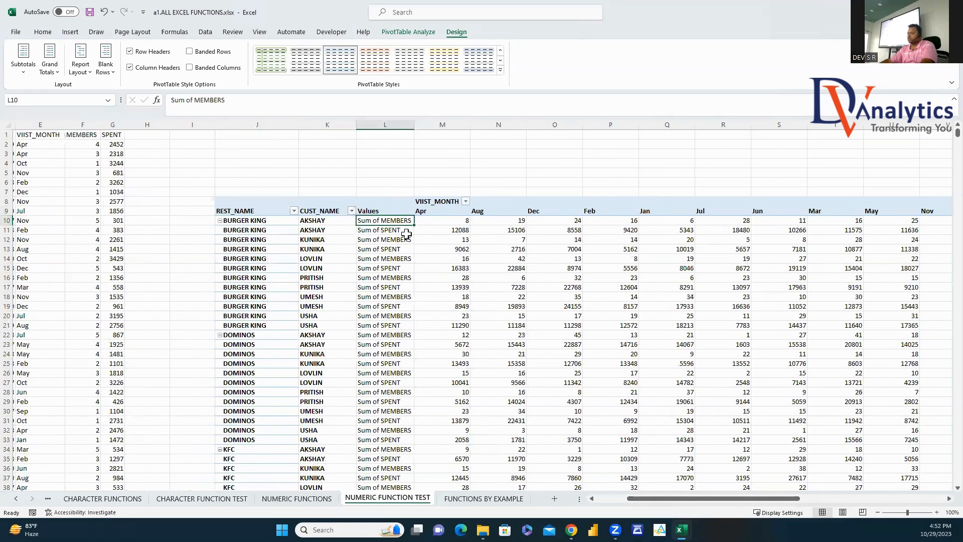
text(TOTAL)
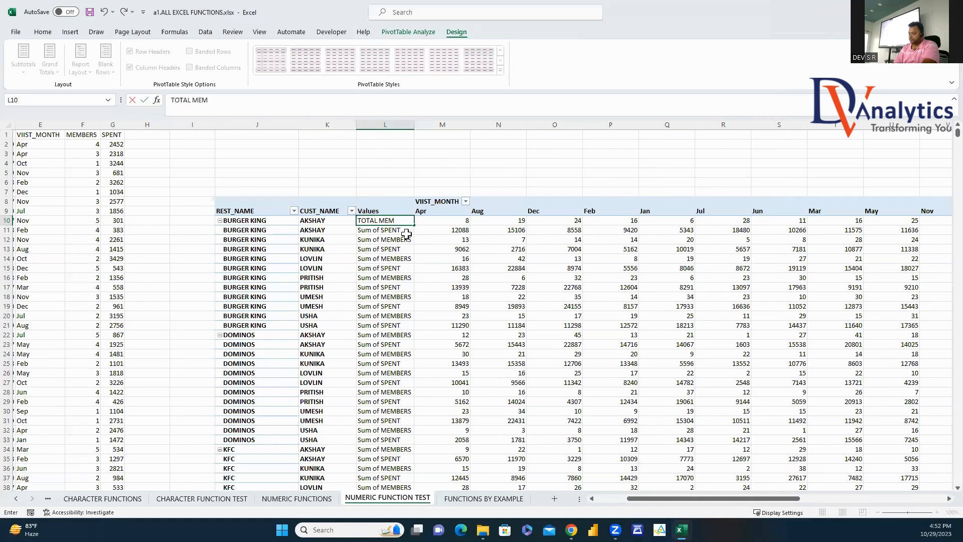
key(Return)
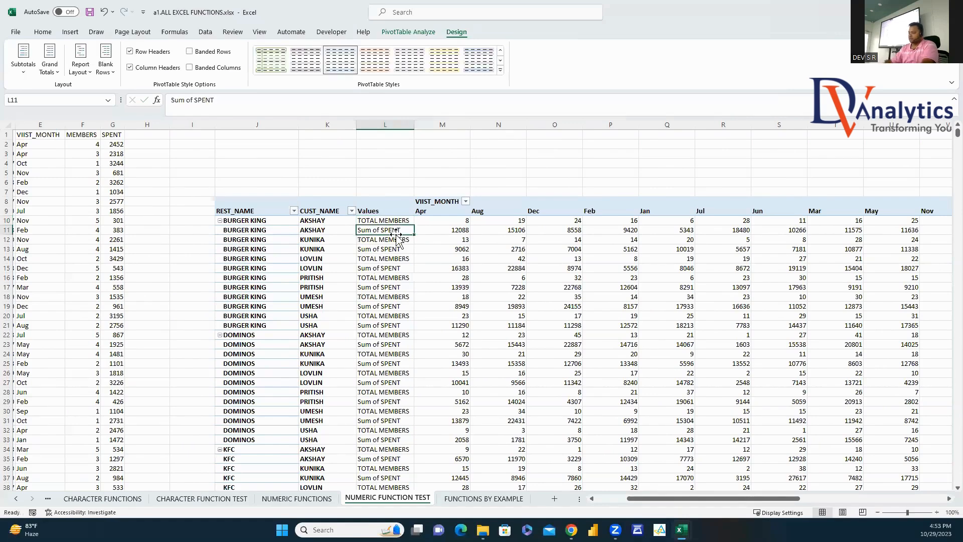
text(TOTAL SPEN)
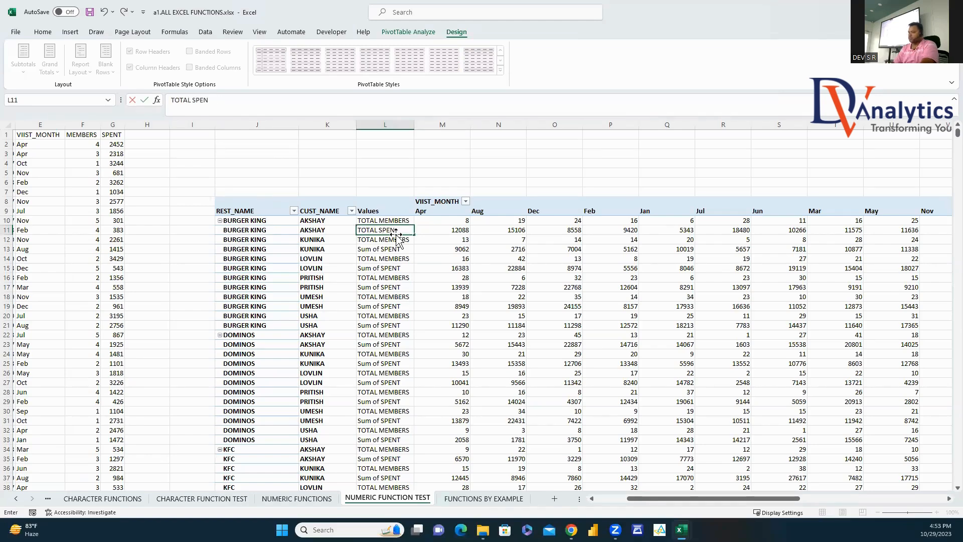
text(T)
click(392, 259)
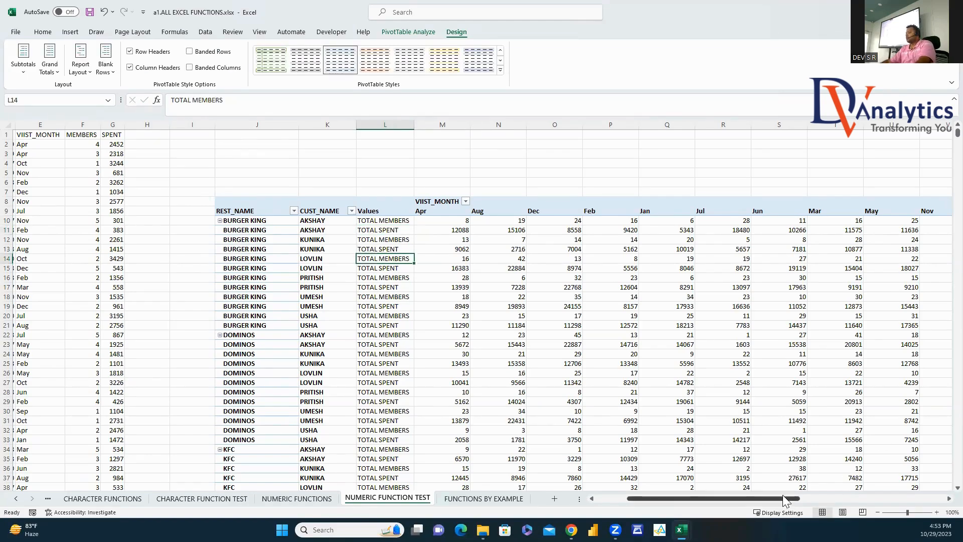
mouse_move(789, 499)
mouse_down()
mouse_move(833, 501)
mouse_move(785, 510)
mouse_up()
click(265, 212)
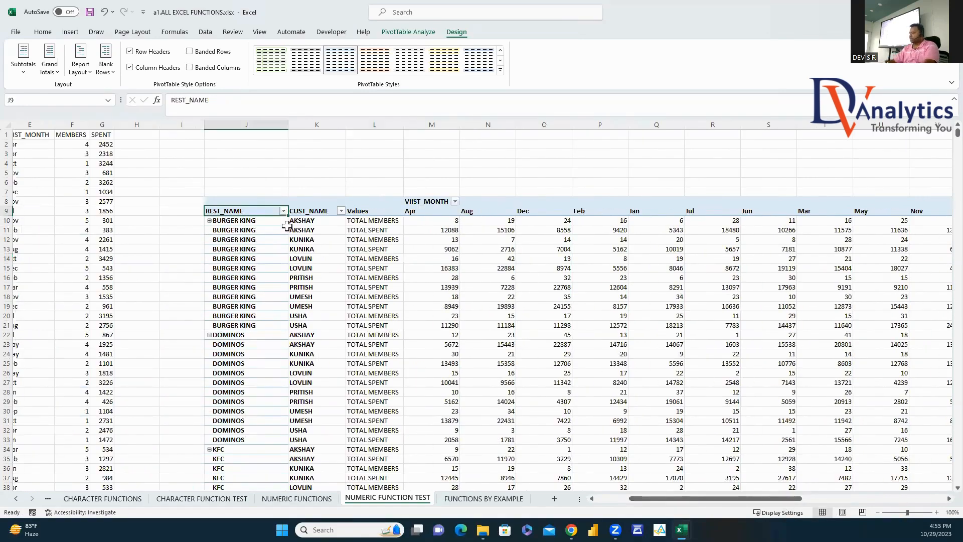
key(ctrl+shift+End)
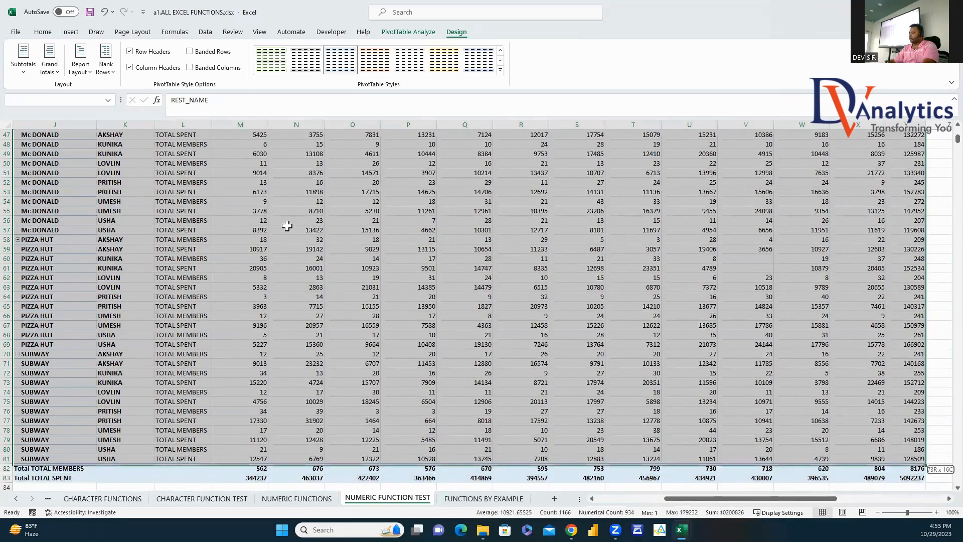
Step: Copy the pivot data without grand-total row and column and paste it at AC1
key(shift+Up)
key(shift+Up)
key(shift+Left)
key(ctrl+c)
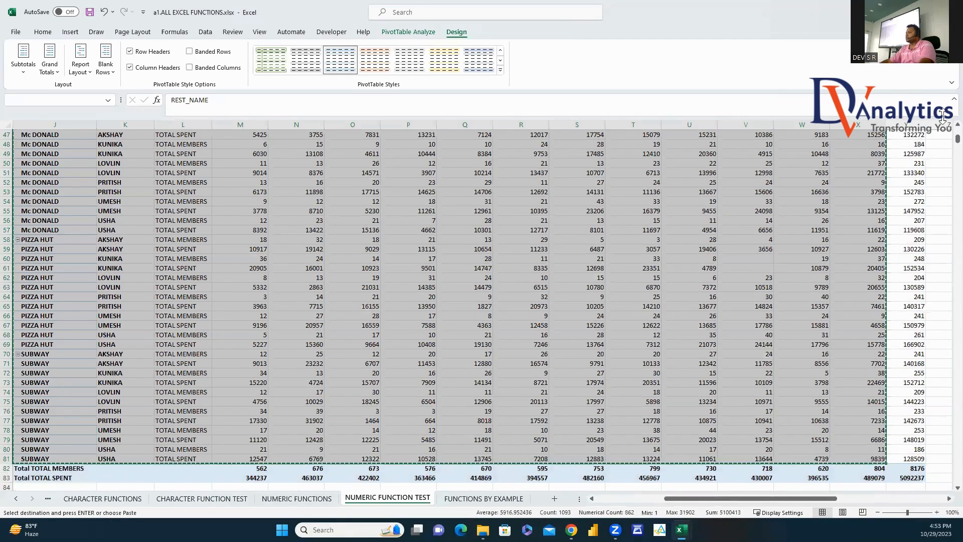
drag(958, 140, 957, 115)
click(949, 499)
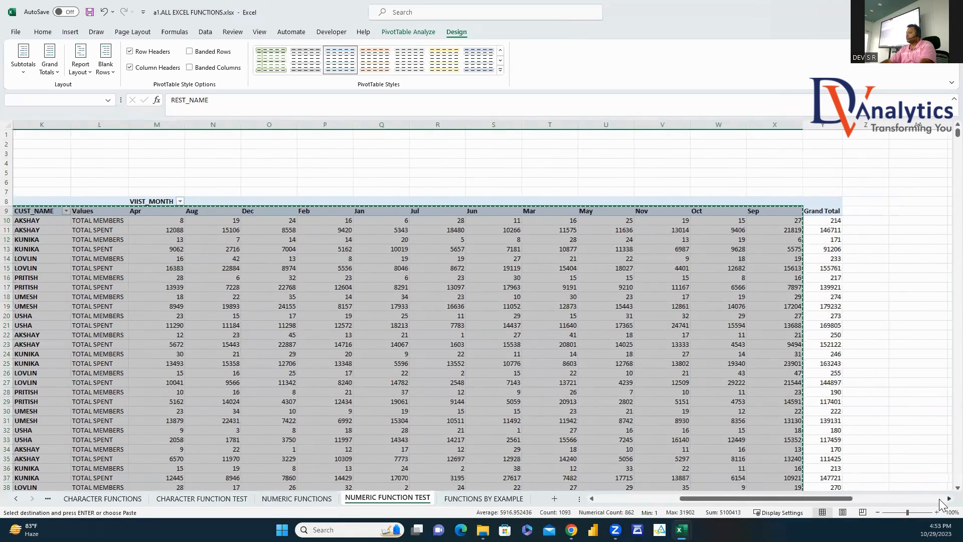
click(949, 498)
click(474, 135)
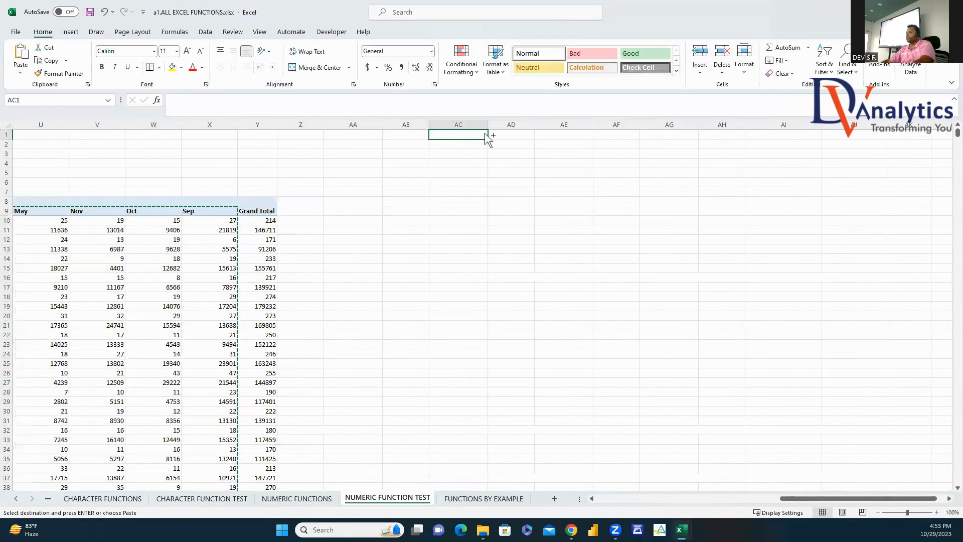
key(ctrl+v)
Step: Autofit columns AC through AO to their contents
drag(458, 125, 882, 165)
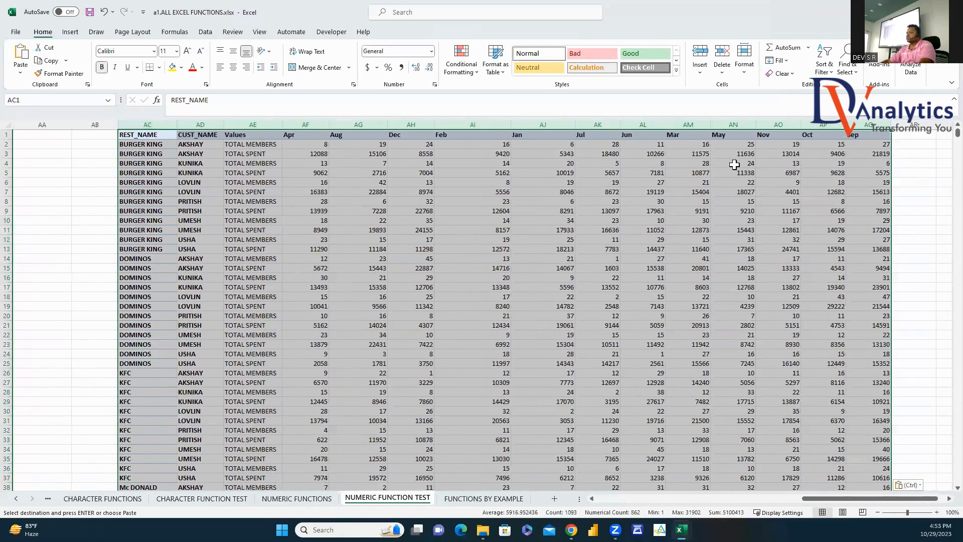
double_click(179, 127)
click(392, 173)
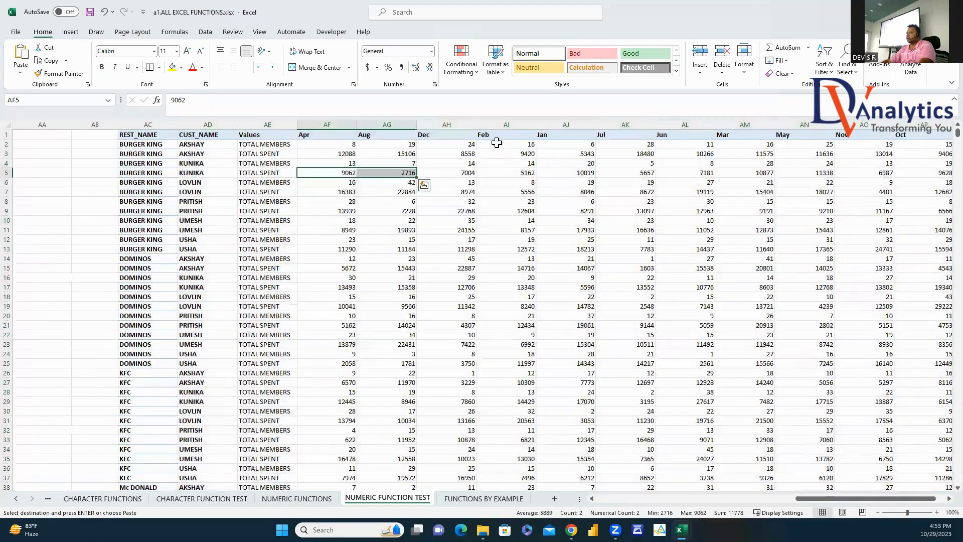
click(566, 124)
Step: Move the Jan, Feb and Mar columns, in that order, in front of Apr
key(ctrl+x)
click(314, 125)
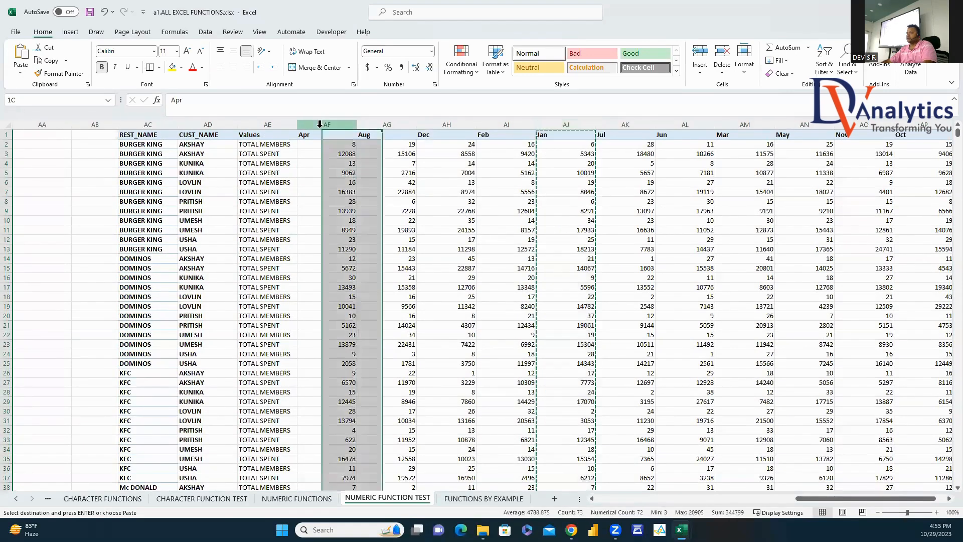
right_click(321, 126)
click(372, 227)
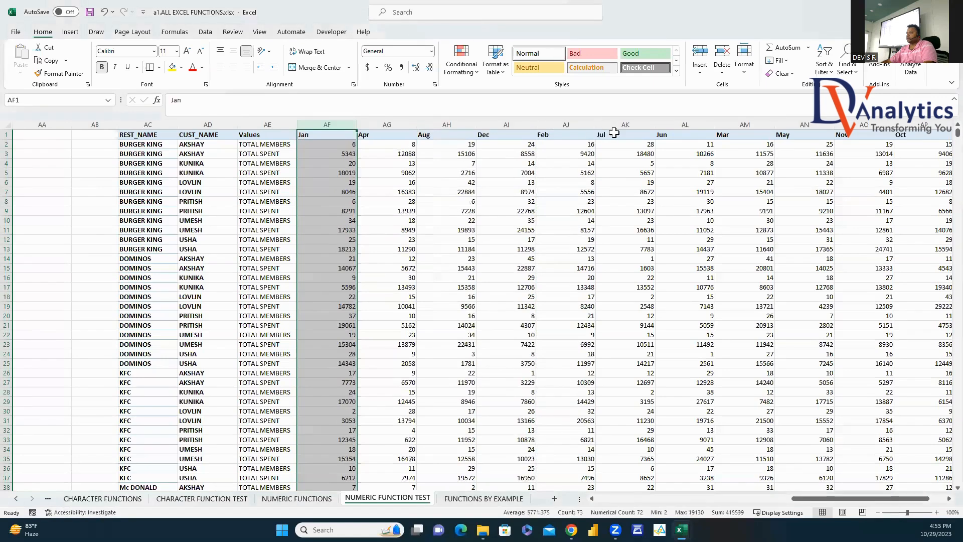
click(553, 124)
ctrl+click(722, 125)
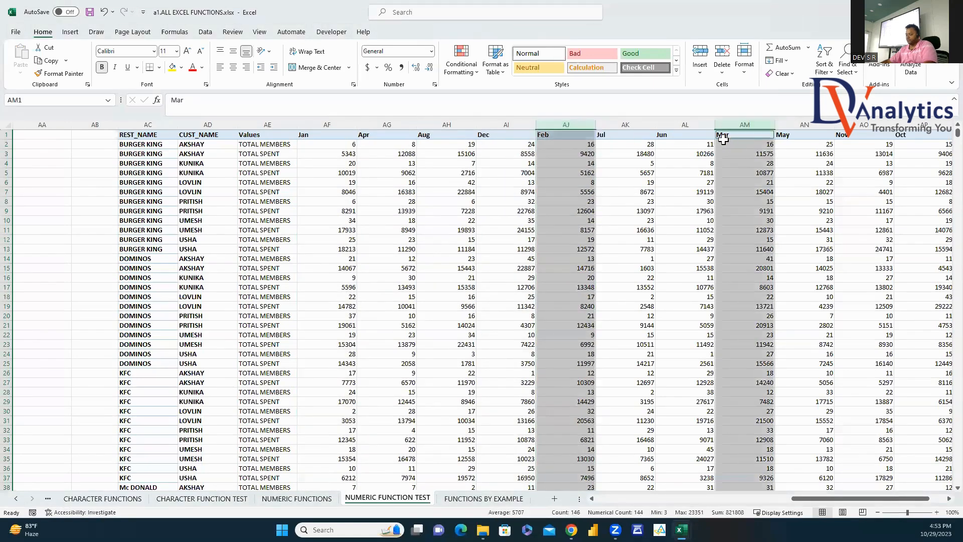
key(ctrl+x)
click(547, 245)
click(562, 124)
key(ctrl+x)
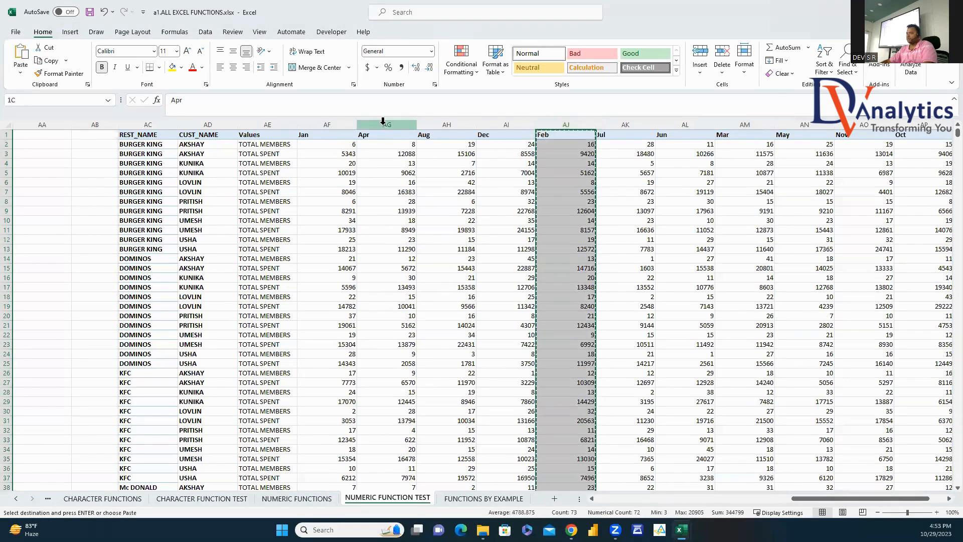
right_click(386, 125)
click(423, 223)
click(749, 123)
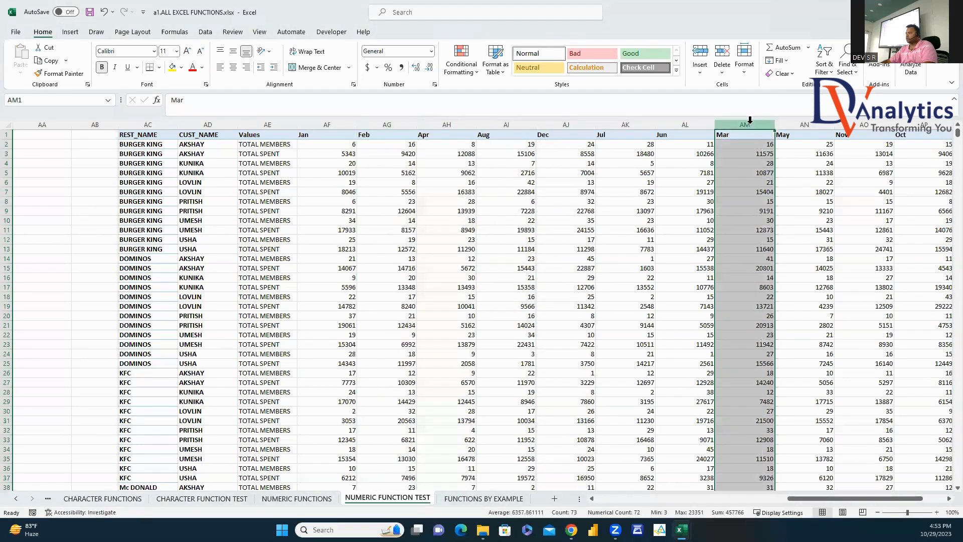
key(ctrl+x)
click(446, 124)
right_click(453, 124)
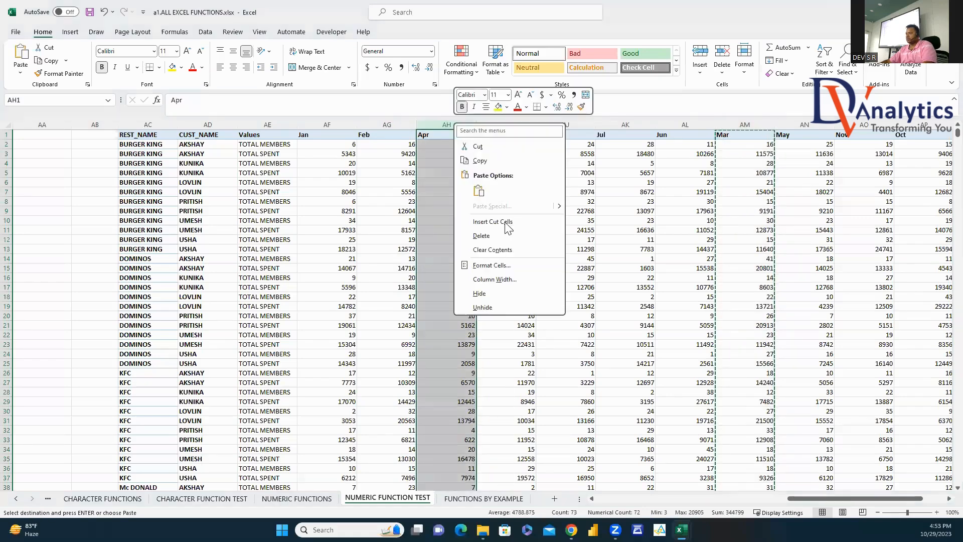
click(508, 222)
Step: Move the May, Jun and Jul columns, in order, in front of Aug
click(747, 124)
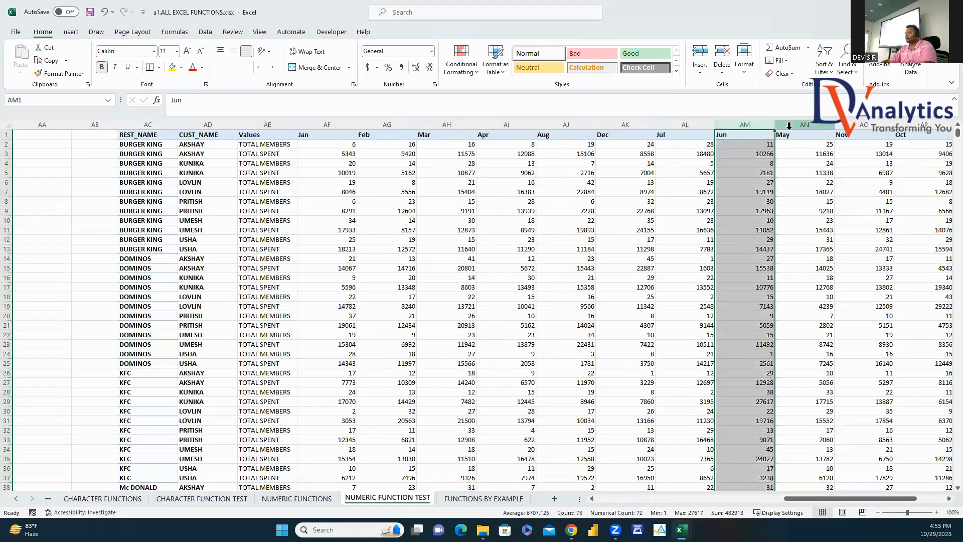
click(792, 124)
key(ctrl+x)
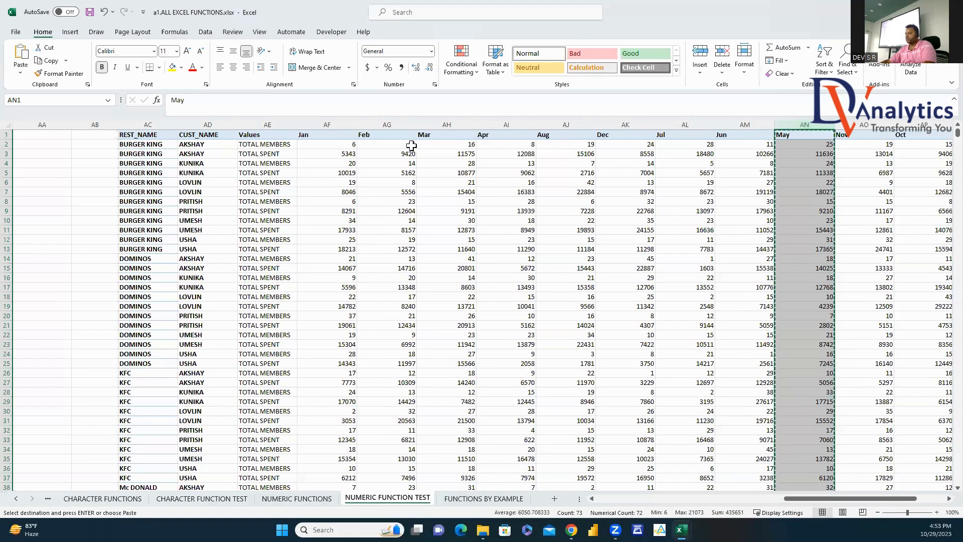
click(544, 125)
right_click(554, 125)
click(592, 223)
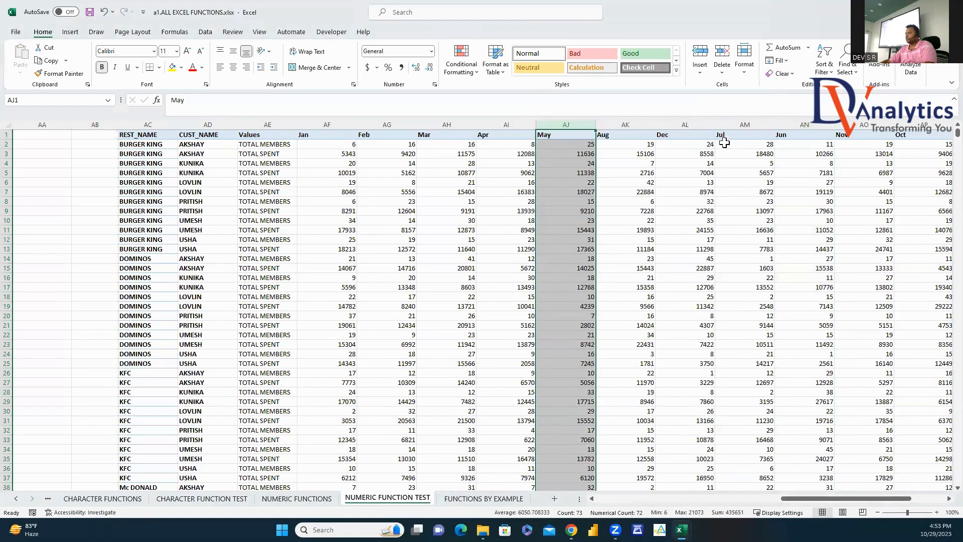
click(800, 124)
key(ctrl+x)
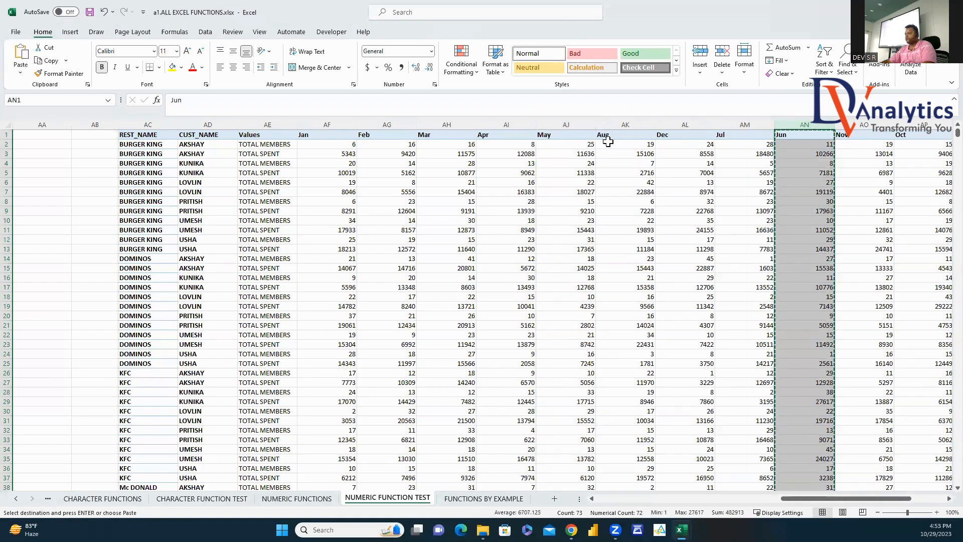
right_click(620, 124)
click(667, 223)
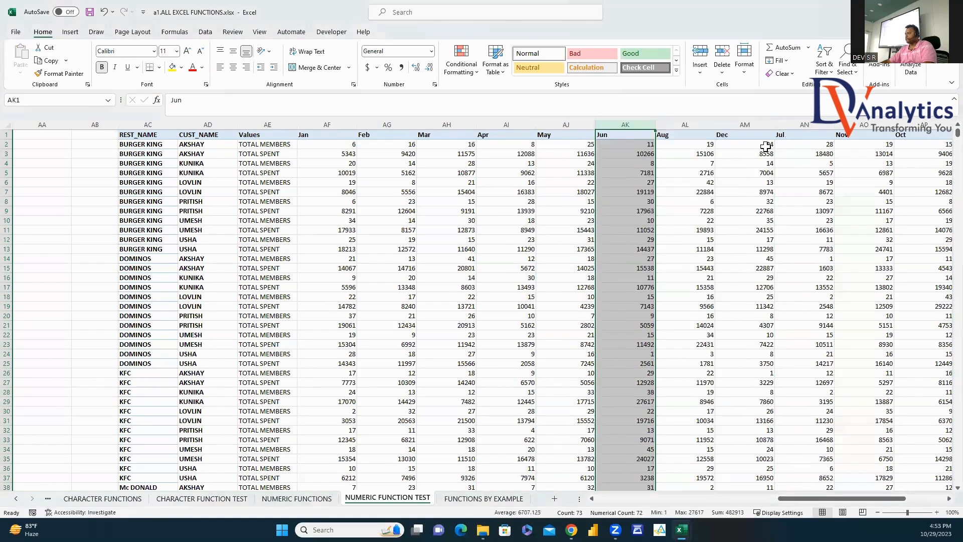
click(793, 125)
key(ctrl+x)
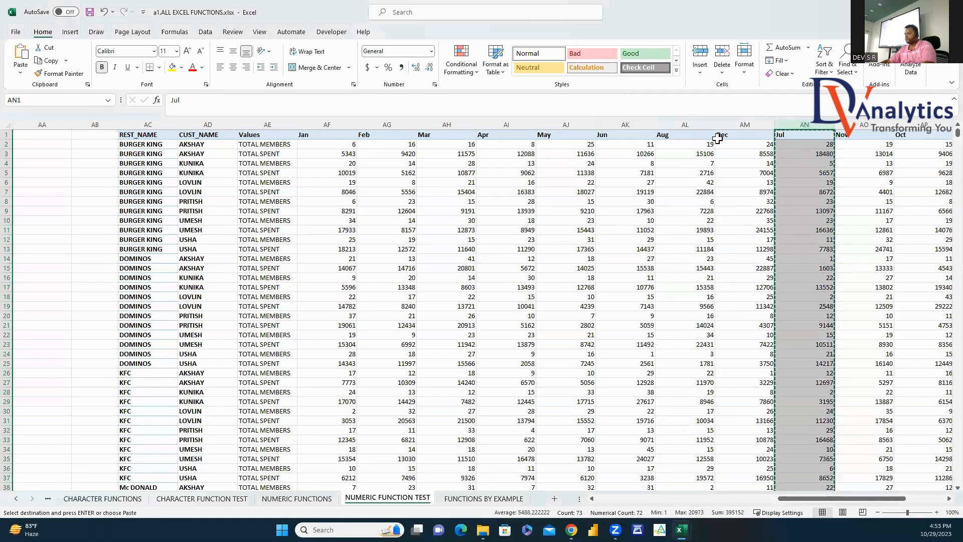
click(674, 123)
right_click(674, 123)
click(713, 222)
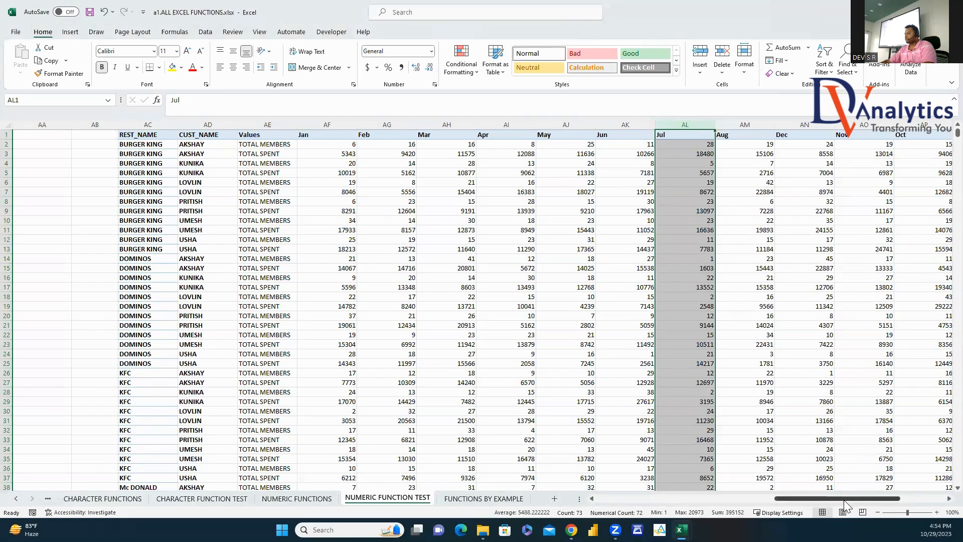
drag(837, 498, 879, 498)
Step: Move the Sep, Oct and Nov columns, in order, in front of Dec
click(651, 122)
key(ctrl+x)
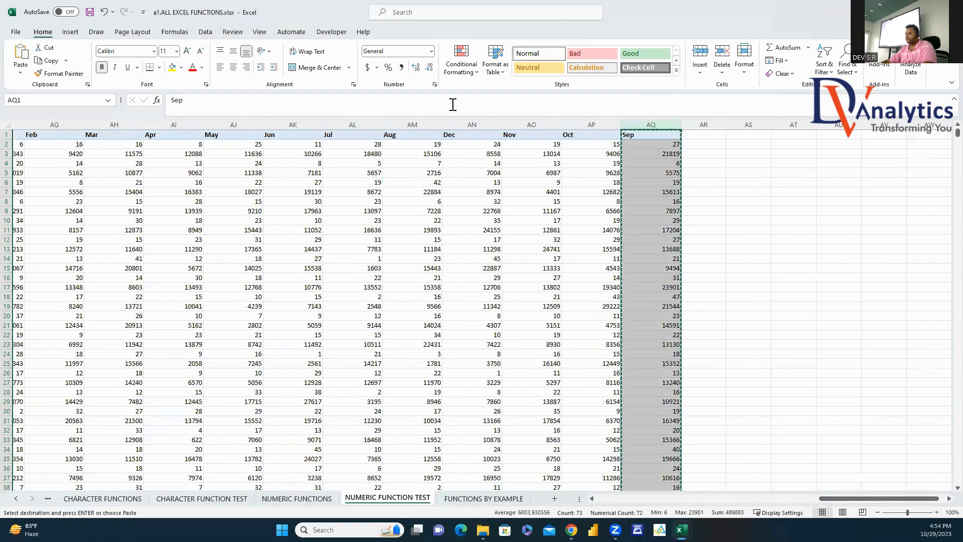
click(458, 123)
right_click(460, 124)
click(498, 221)
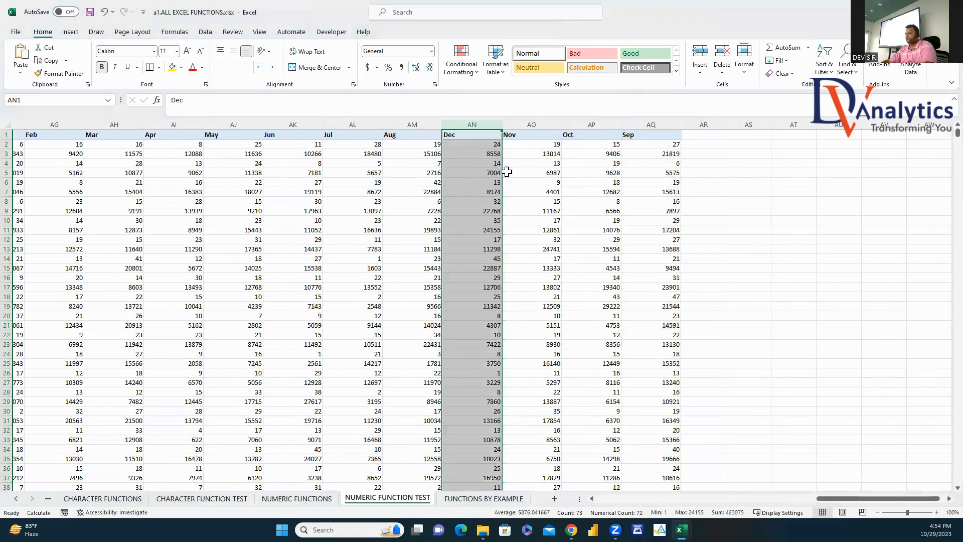
click(640, 120)
key(ctrl+x)
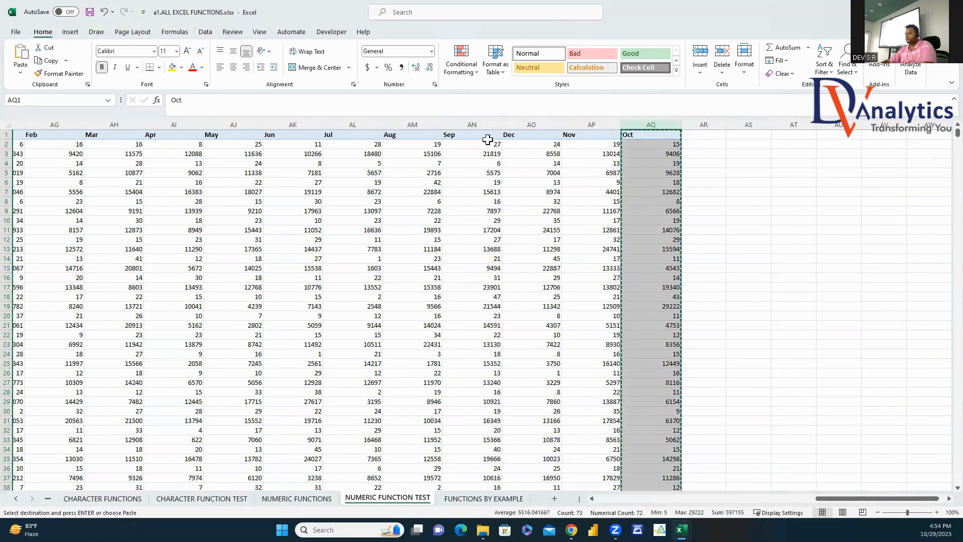
click(522, 124)
right_click(522, 124)
click(566, 224)
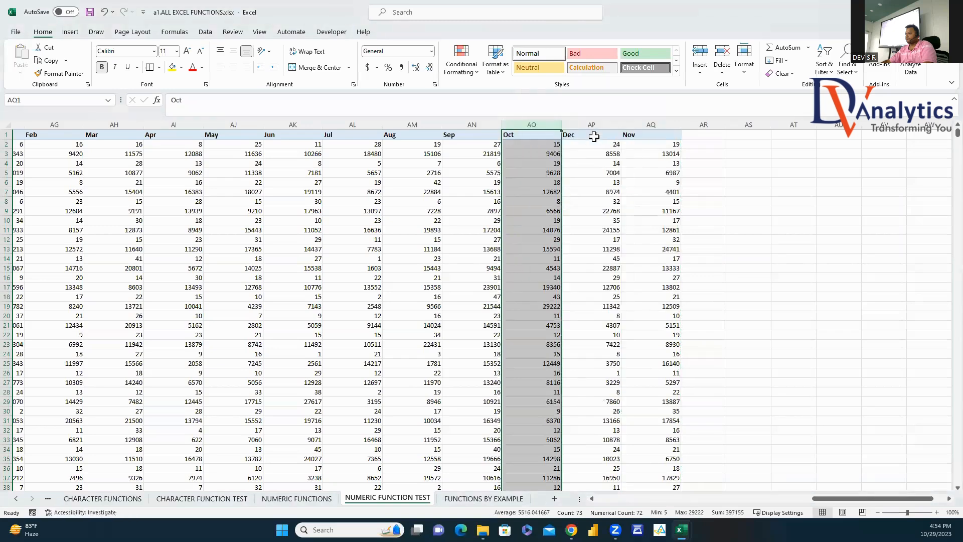
click(640, 124)
key(ctrl+x)
click(582, 124)
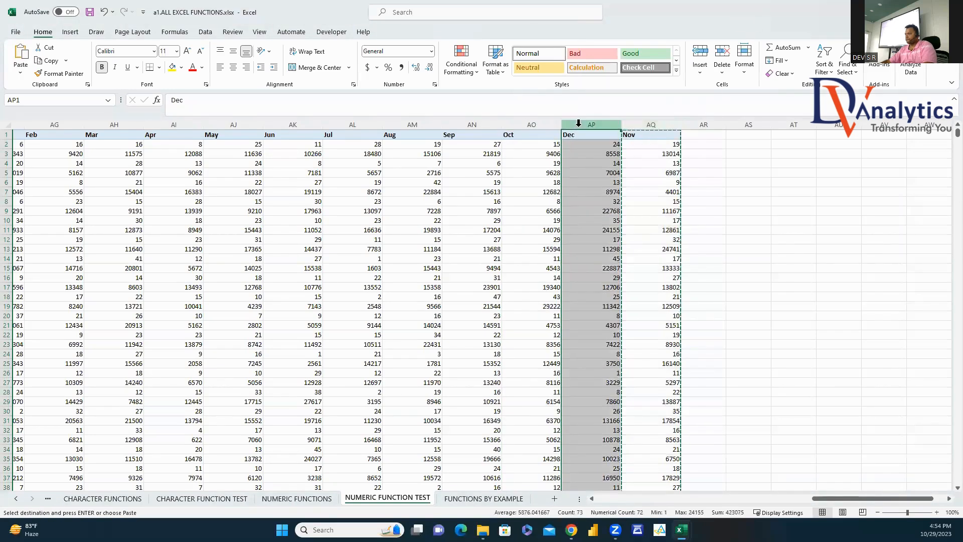
right_click(582, 124)
click(622, 224)
click(748, 211)
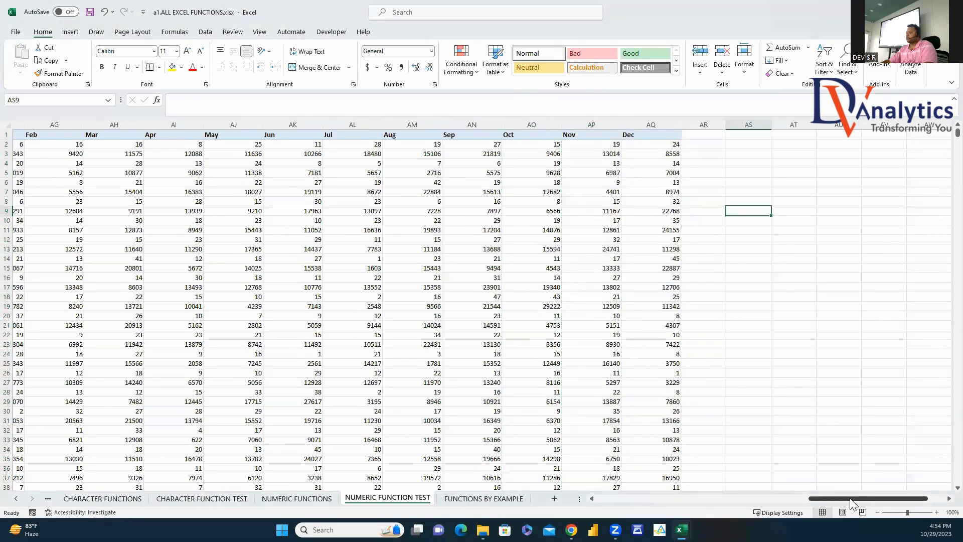
drag(850, 498, 788, 497)
Step: Insert a blank column AI before Apr headed Q1 SALES
click(655, 124)
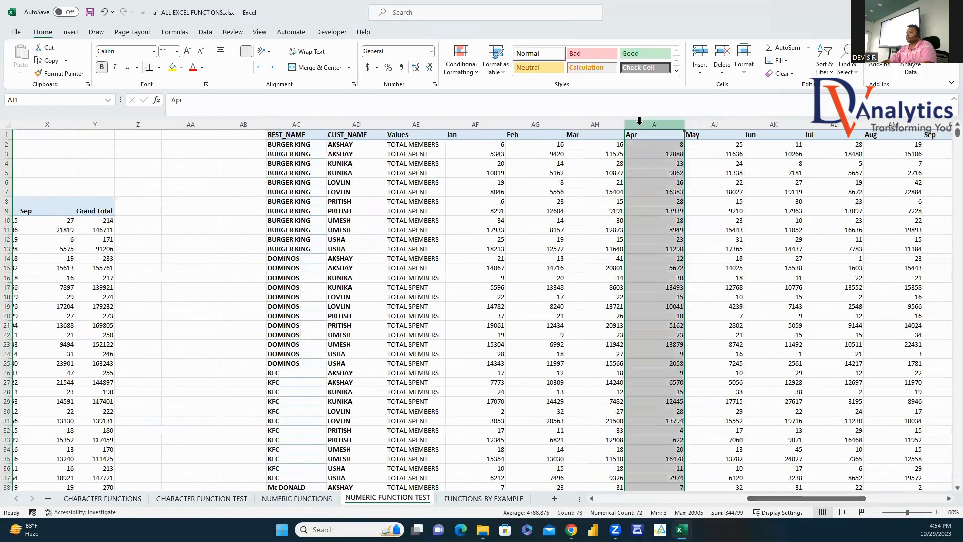
right_click(655, 124)
click(672, 224)
click(638, 134)
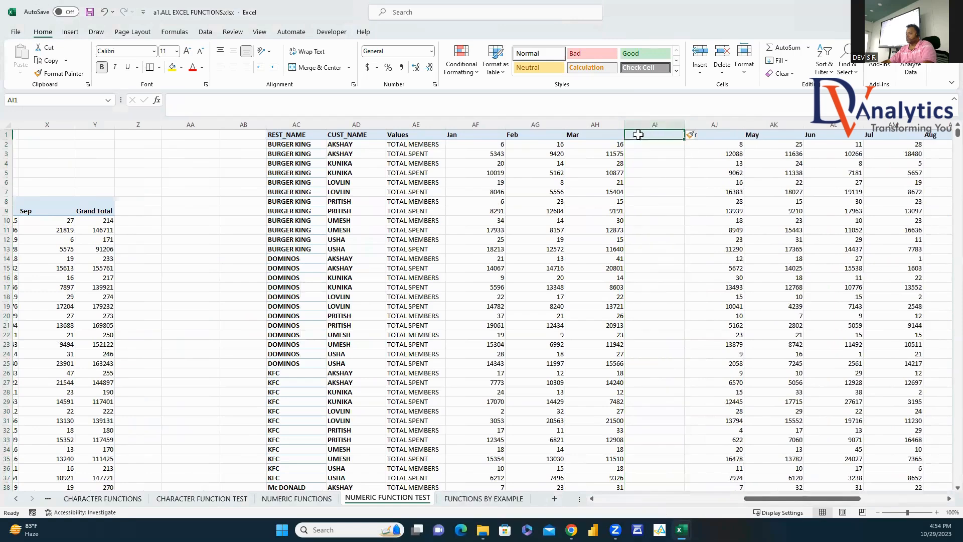
text(Q1 SALES)
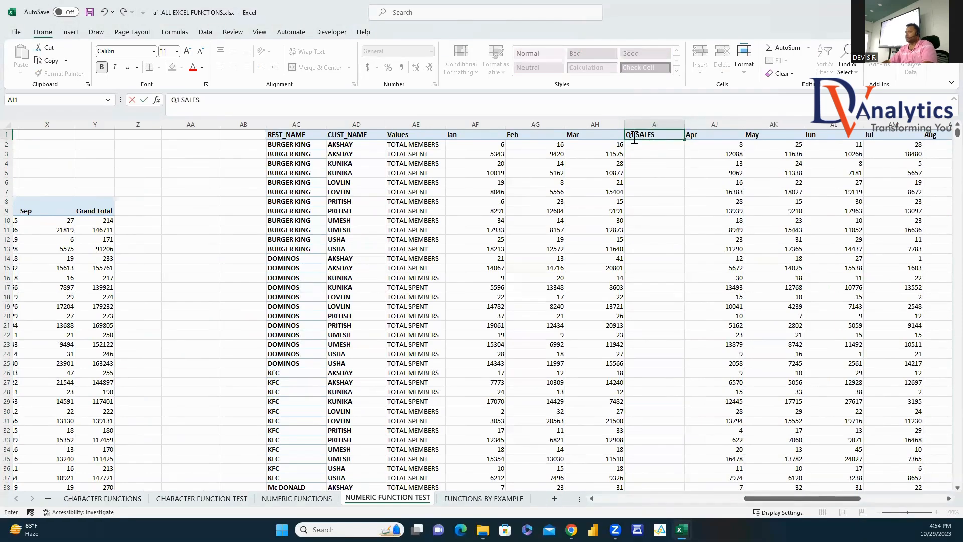
key(Return)
Step: Enter =SUM(AF2:AH2) in AI2 and fill it down for every row
text(=SUM)
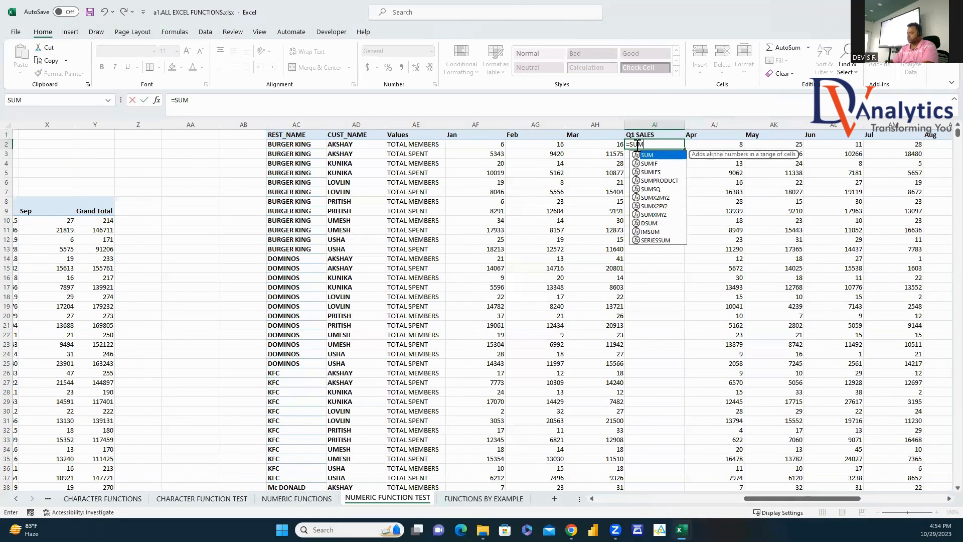
text(()
drag(504, 144, 598, 149)
key(Return)
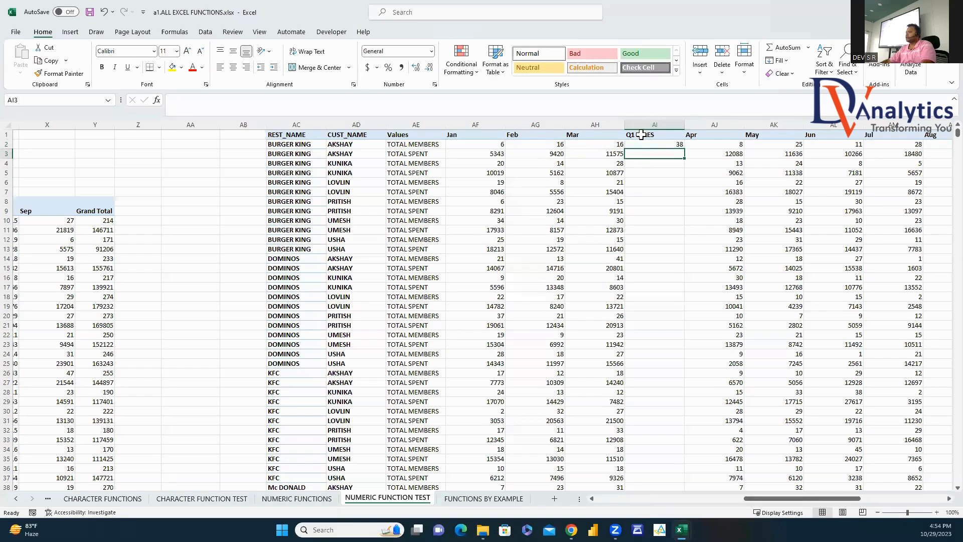
click(675, 146)
double_click(685, 151)
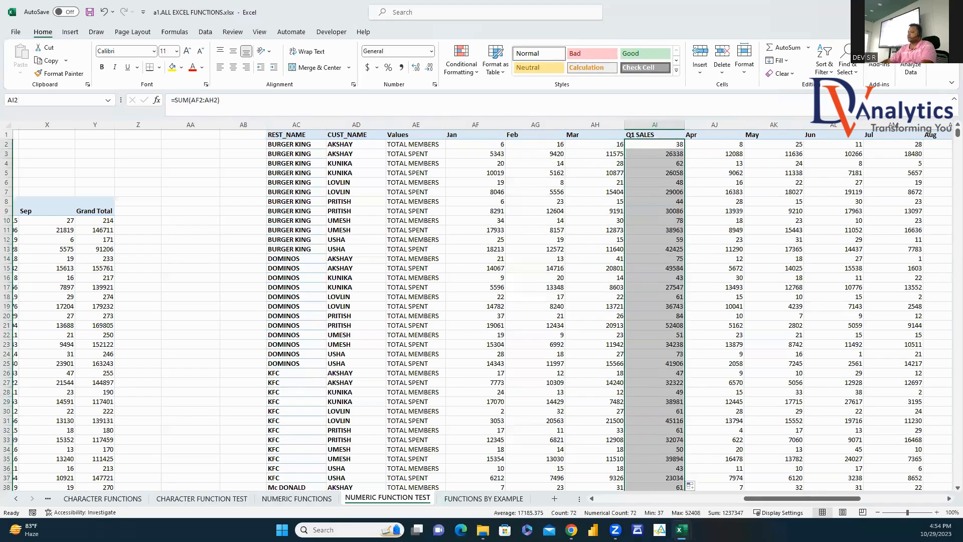
click(470, 499)
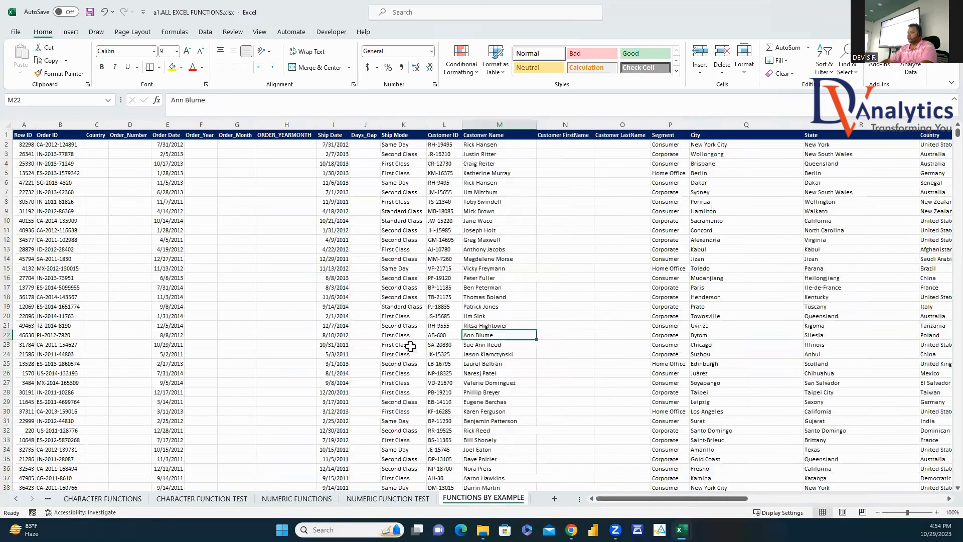
Step: Fill the Country column with =MID(B2,1,2) to extract two-letter codes from Order ID
click(96, 144)
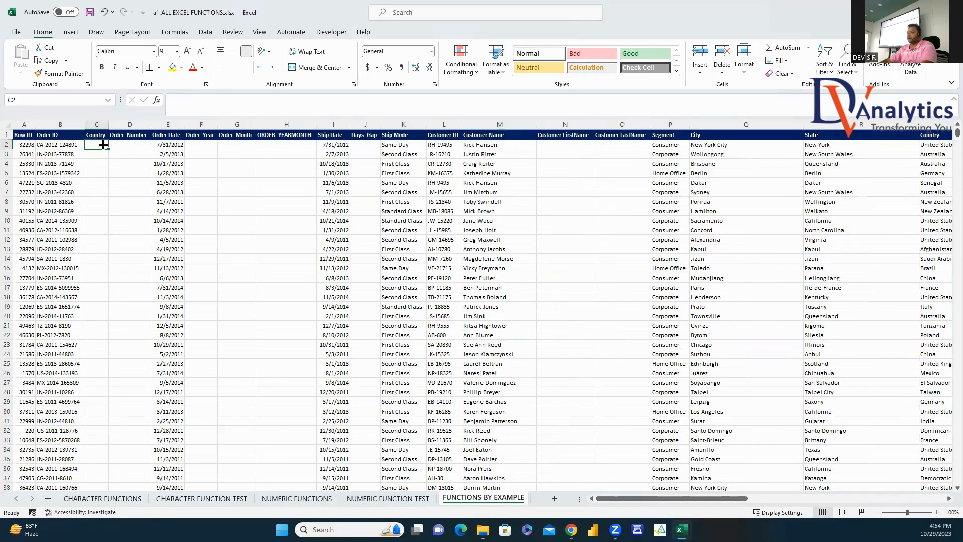
text(=MID()
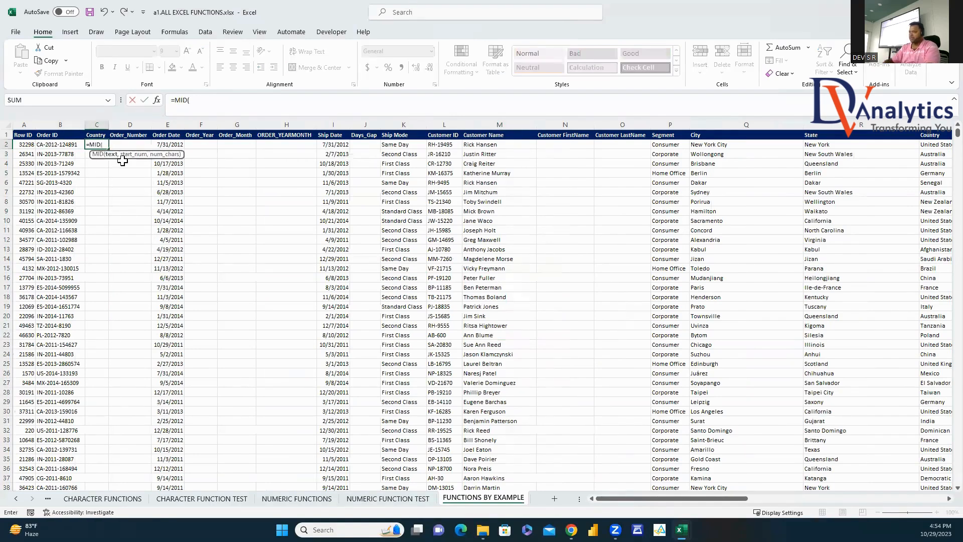
click(71, 145)
text(,1,)
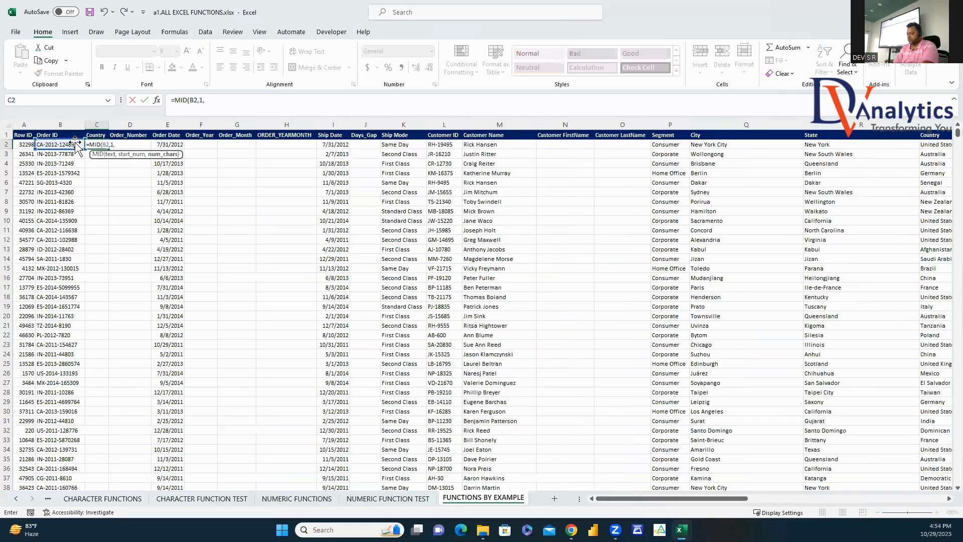
text(2)
key(ctrl+Return)
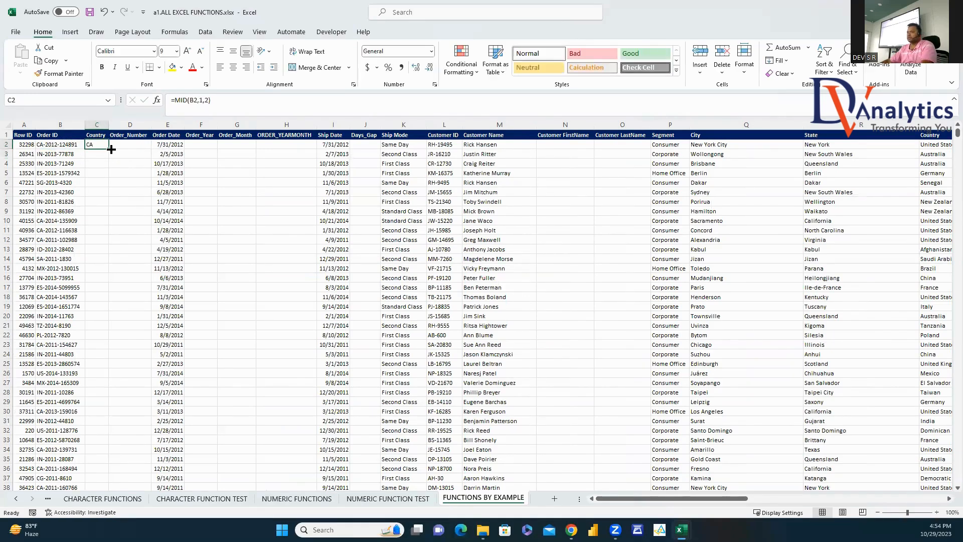
double_click(110, 146)
Step: Fill Order_Number with a MID formula extracting Order ID digits from character 9
click(130, 146)
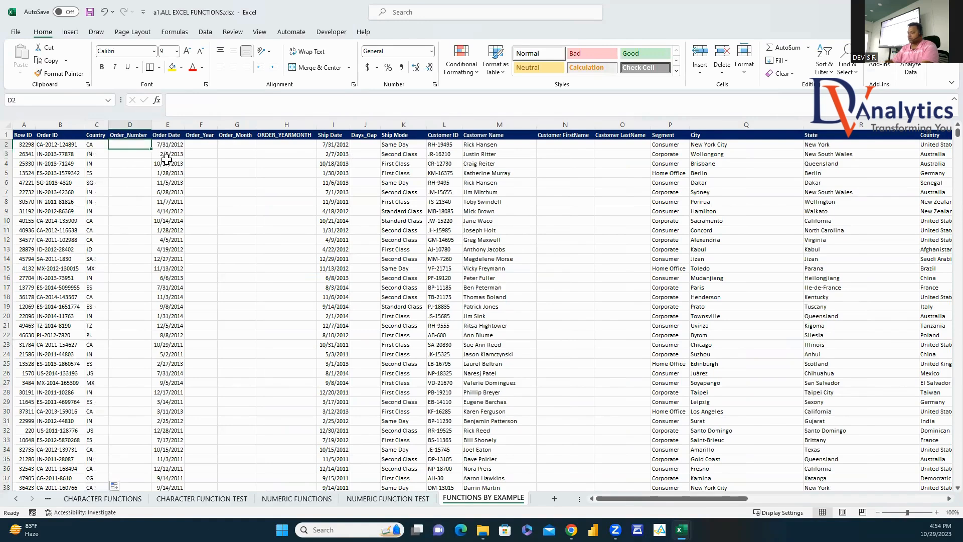
text(=MID()
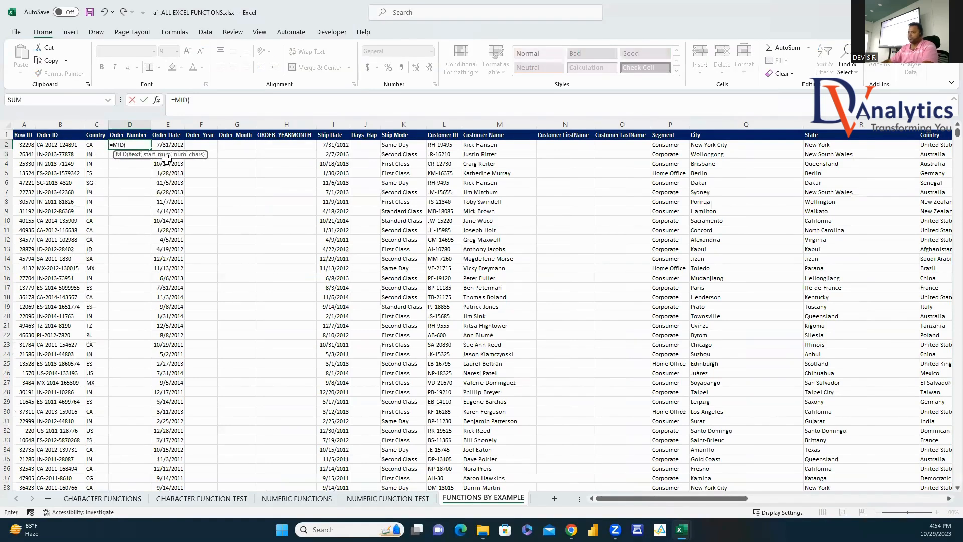
click(69, 144)
text(,9)
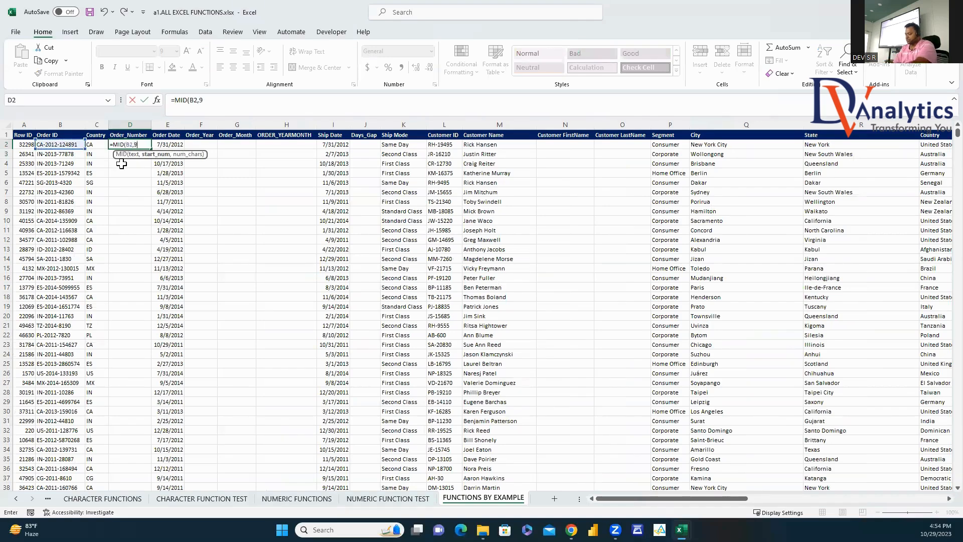
text(,2))
key(Return)
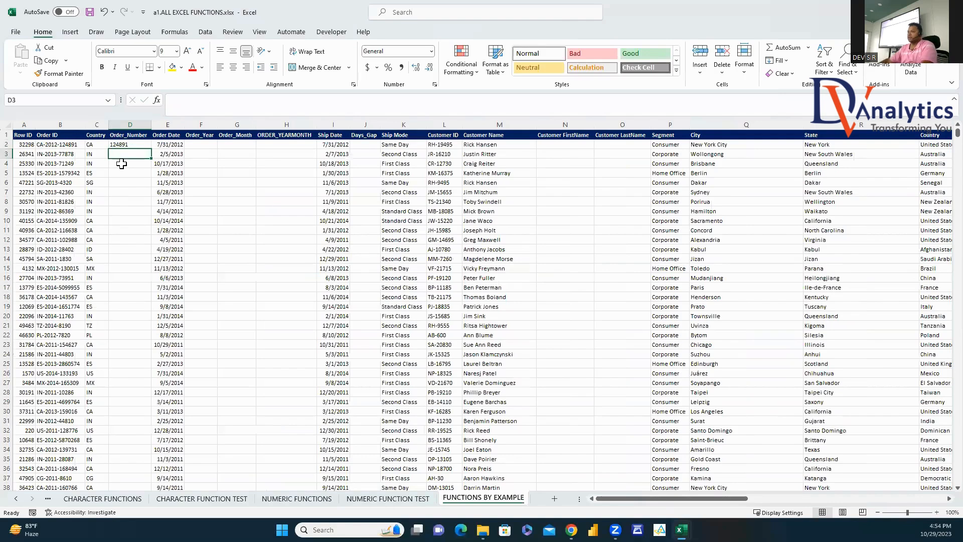
click(130, 143)
double_click(151, 149)
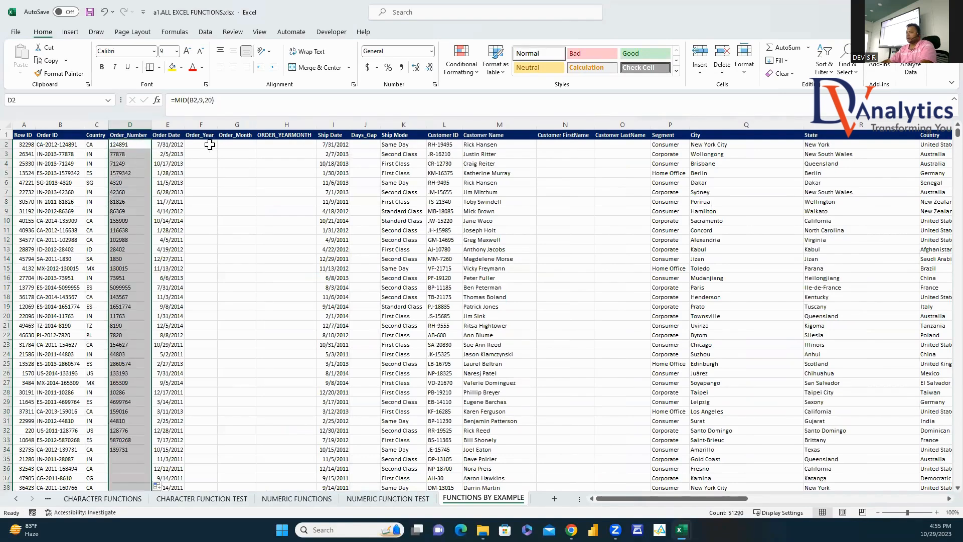
click(201, 145)
Step: Enter =YEAR(E2) in F2 and fill the Order_Year formula down column F
text(=YEAR()
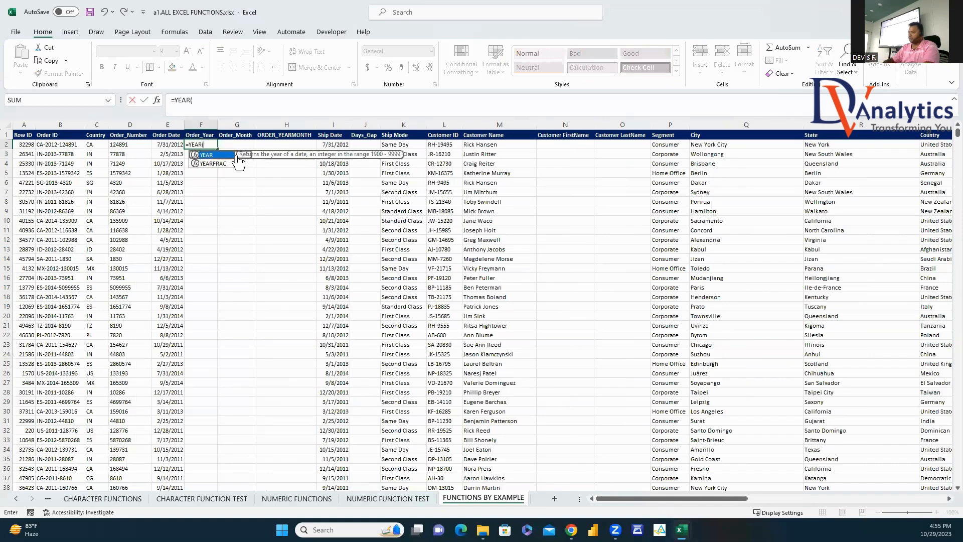
click(168, 145)
key(Return)
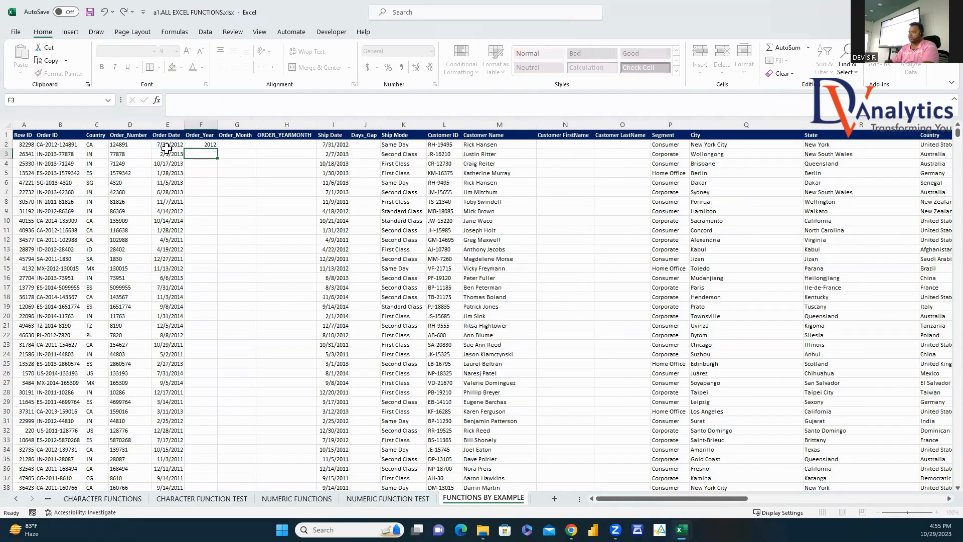
click(215, 147)
double_click(217, 149)
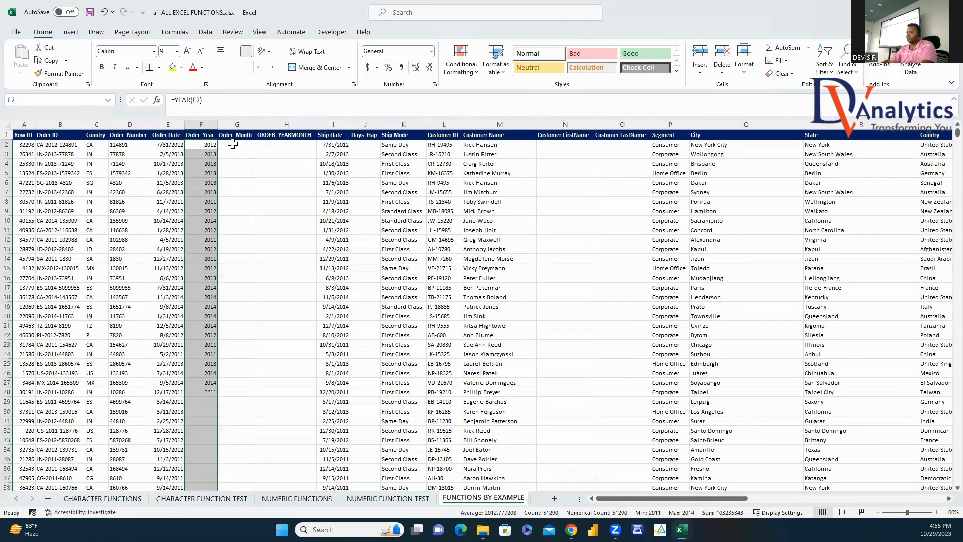
Step: Enter =TEXT(E2,"MMM") in G2 for Order_Month and fill it down column G
click(237, 145)
text(=TEXT)
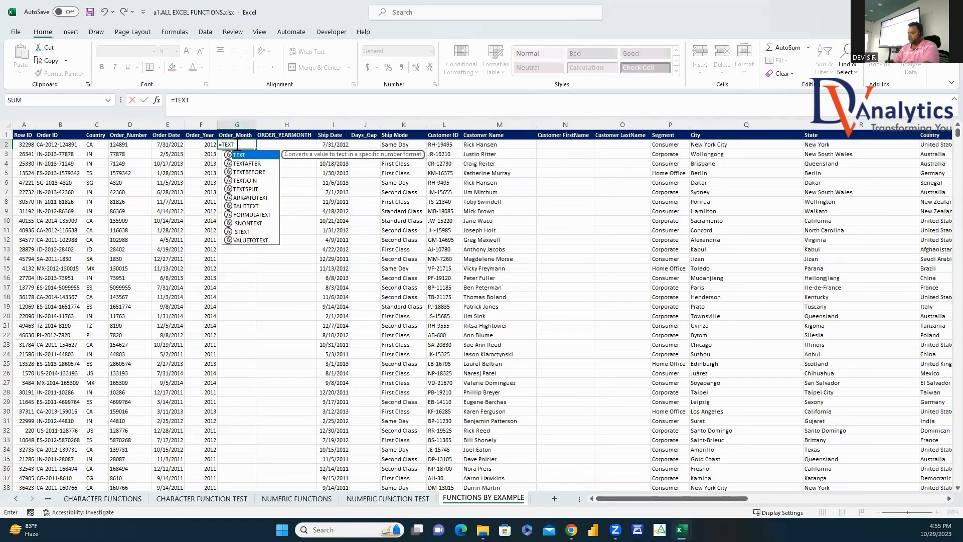
text(()
click(165, 146)
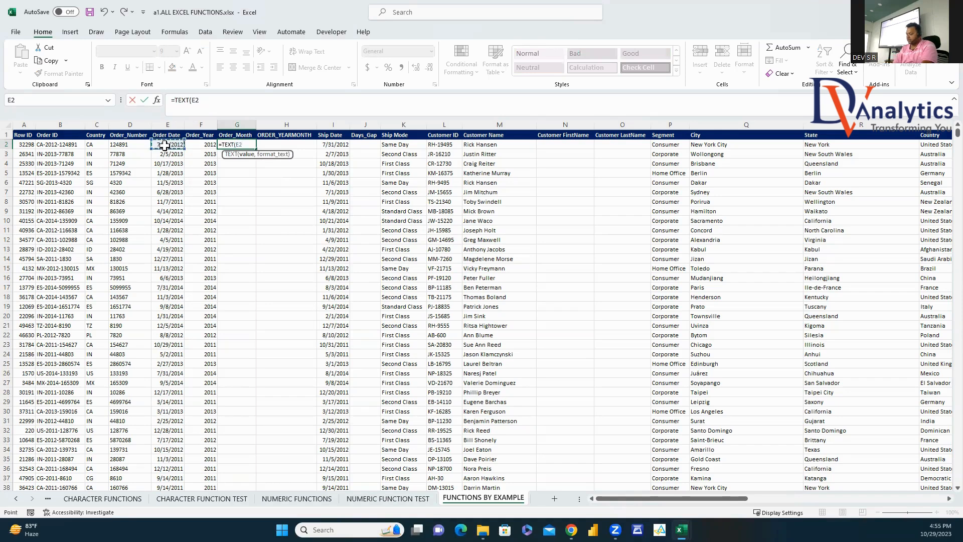
text(,"MMM)
key(Return)
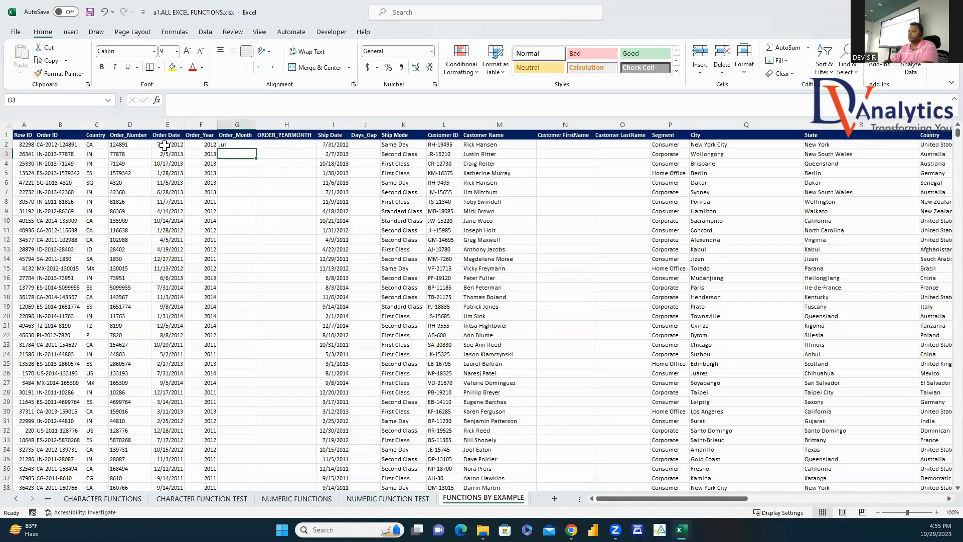
click(230, 144)
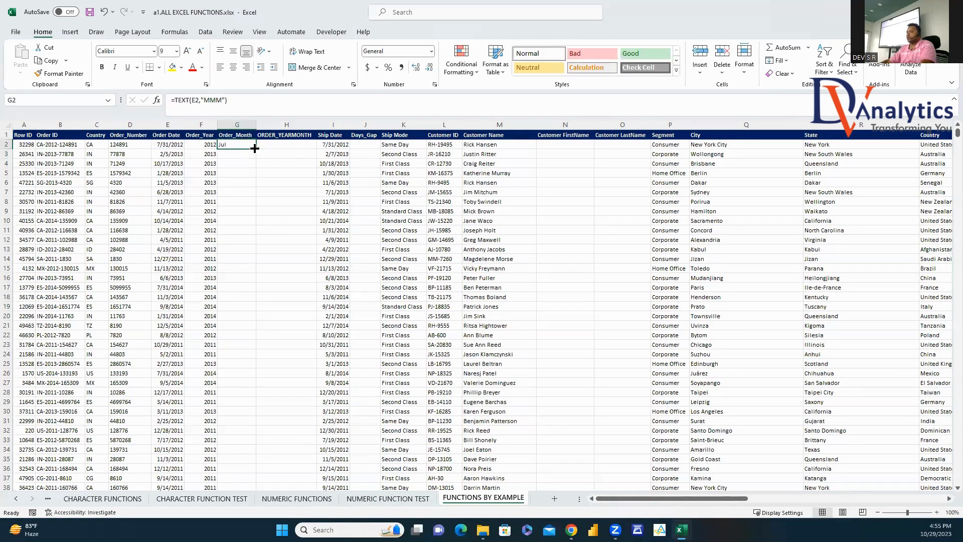
double_click(254, 148)
Step: Enter =TEXT(E2,"YYYY-MMM") in H2 for ORDER_YEARMONTH and fill it down column H
click(282, 144)
text(=TEX)
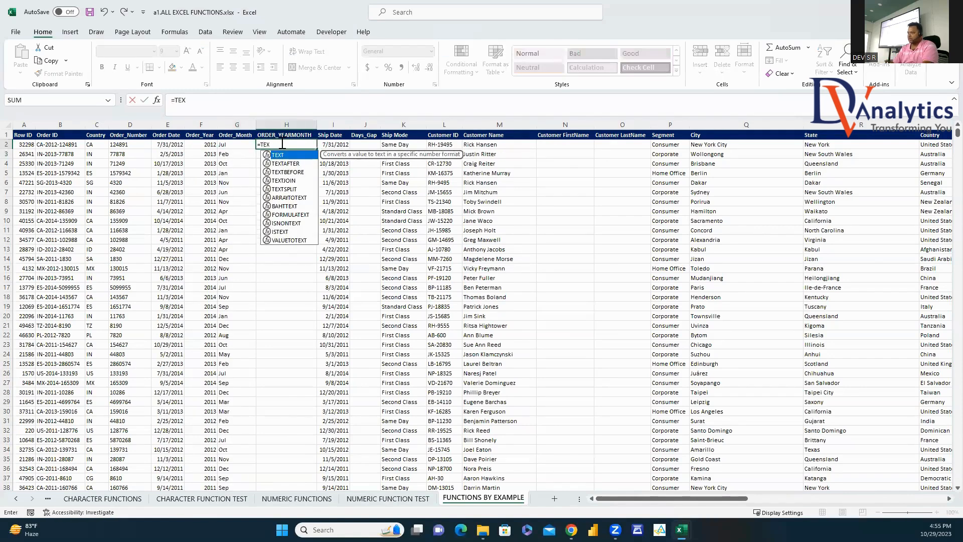
text(T()
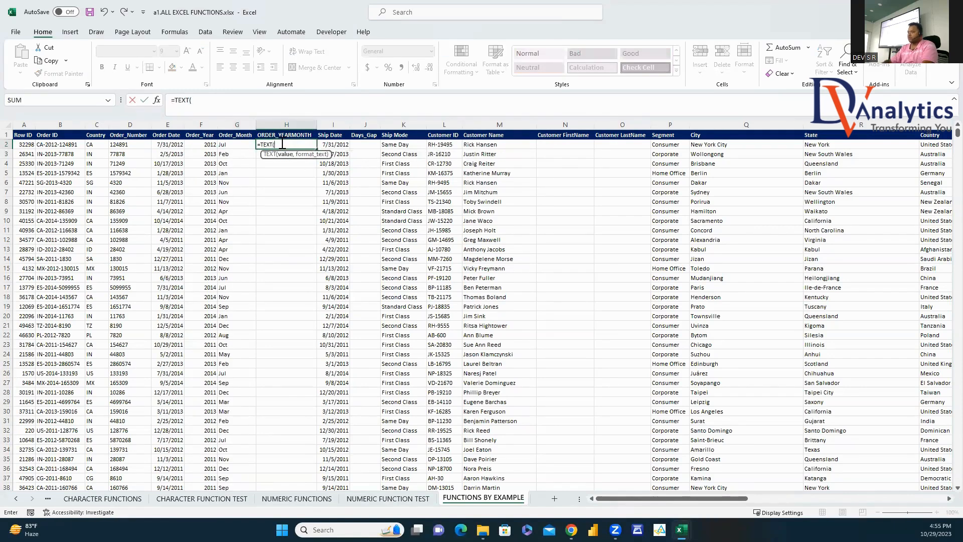
click(178, 144)
text(,"YYYY-MMM)
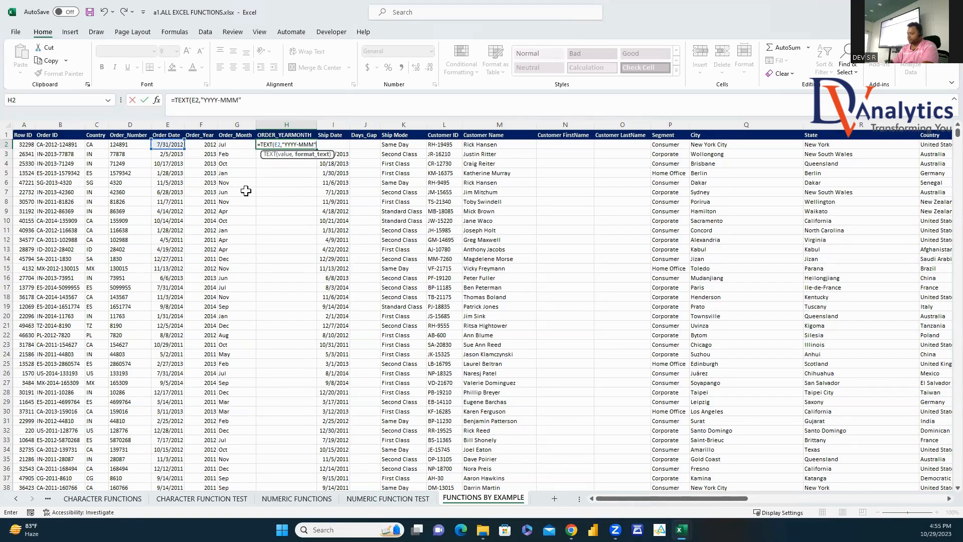
key(Return)
click(294, 144)
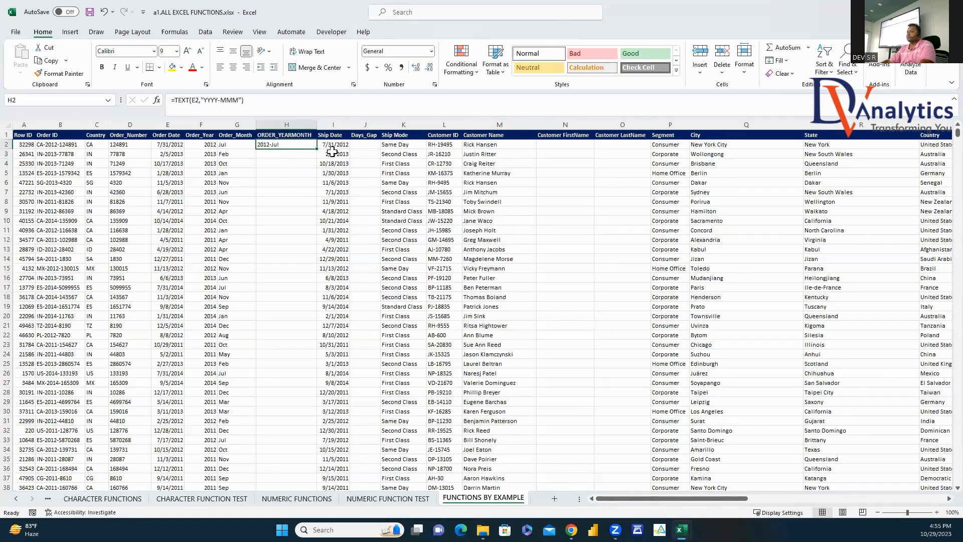
double_click(318, 150)
Step: Enter =DATEDIF(E2,I2,"D") in J2 to get the Days_Gap between order and ship dates
click(370, 145)
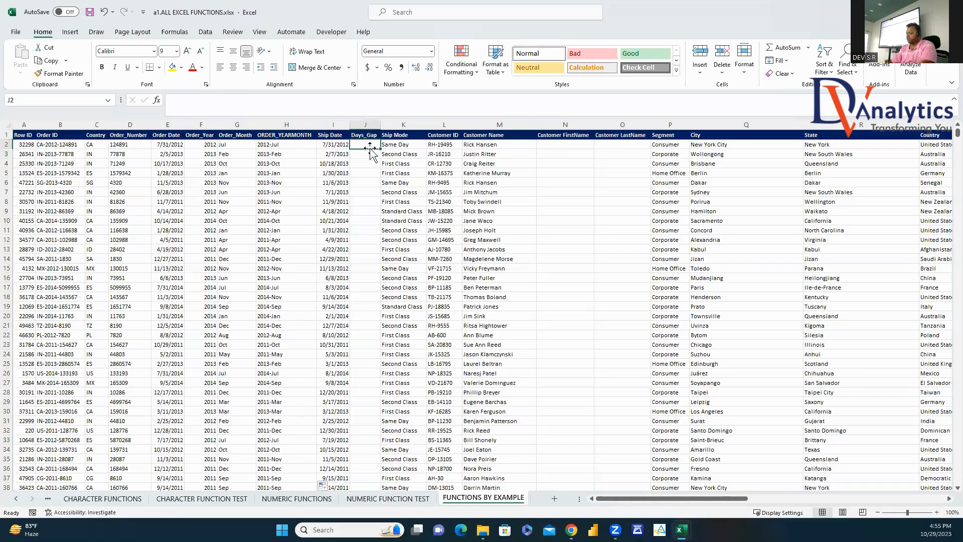
text(=DATEDIF()
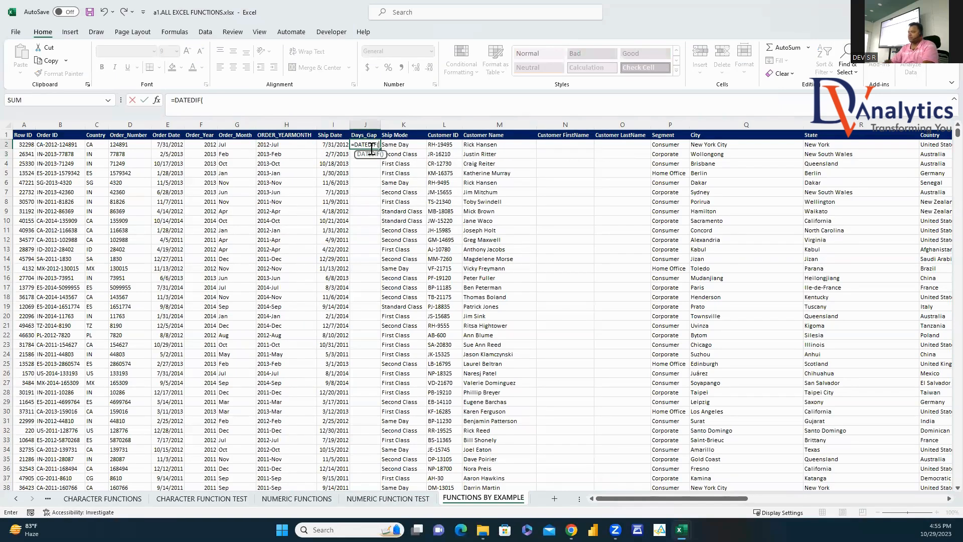
click(182, 146)
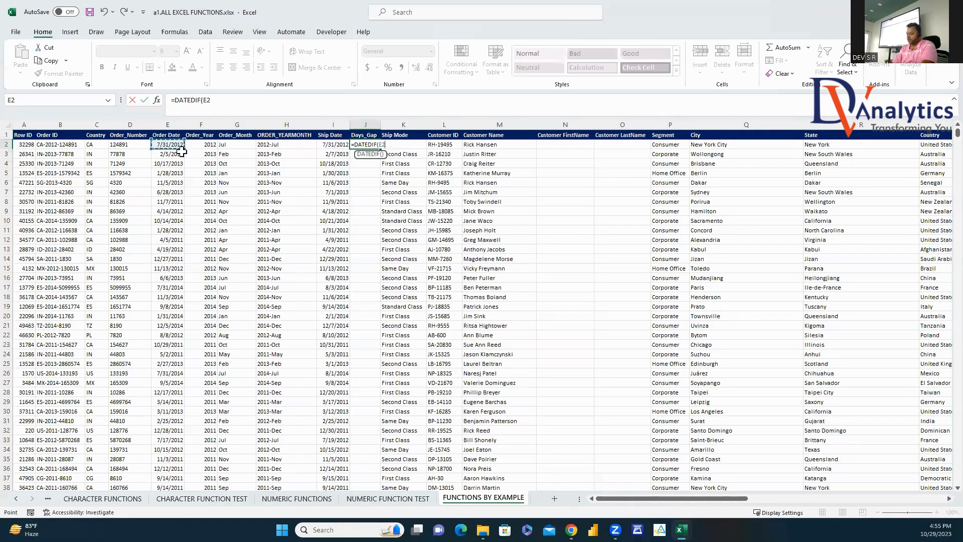
click(345, 144)
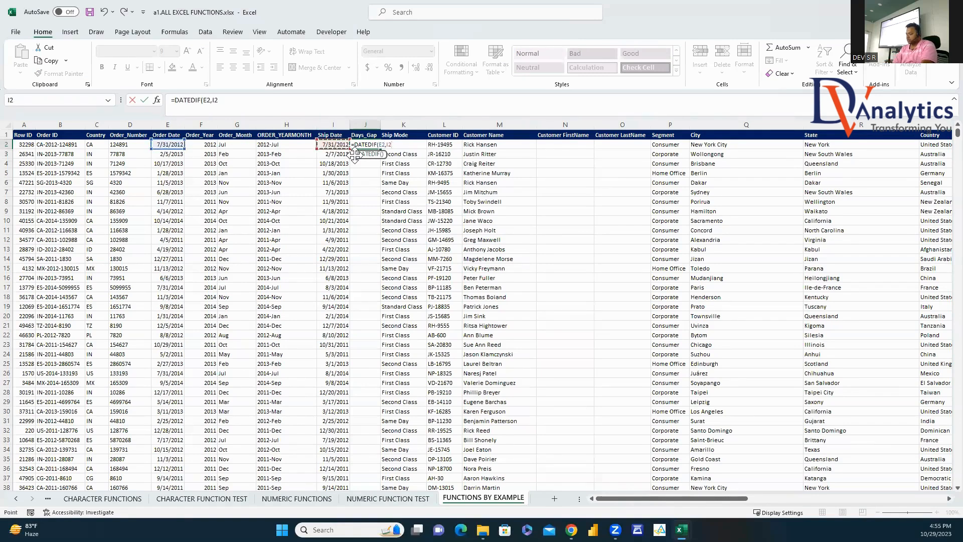
text(,"D"))
key(Return)
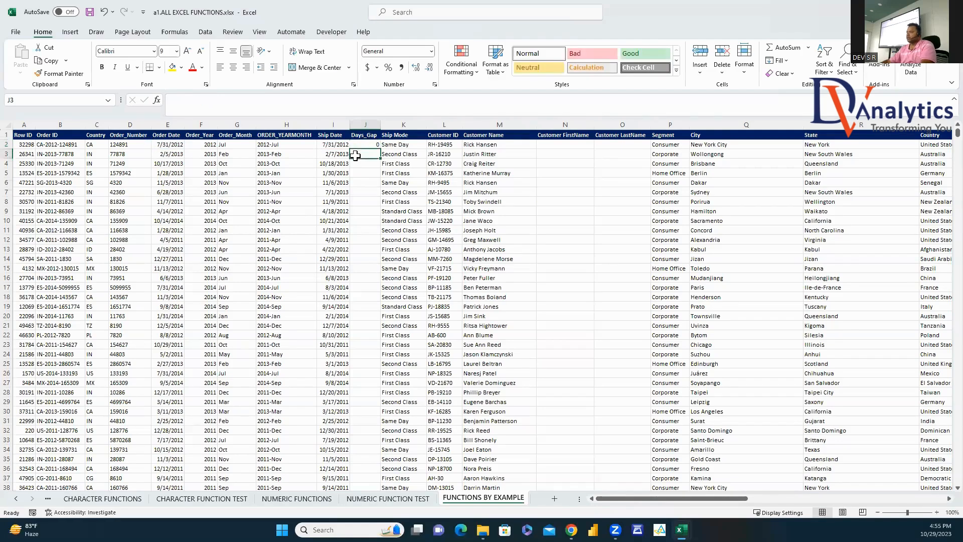
Step: Fill Days_Gap down column J and enter a MID/FIND first-name formula in N2
click(364, 144)
double_click(380, 149)
click(564, 145)
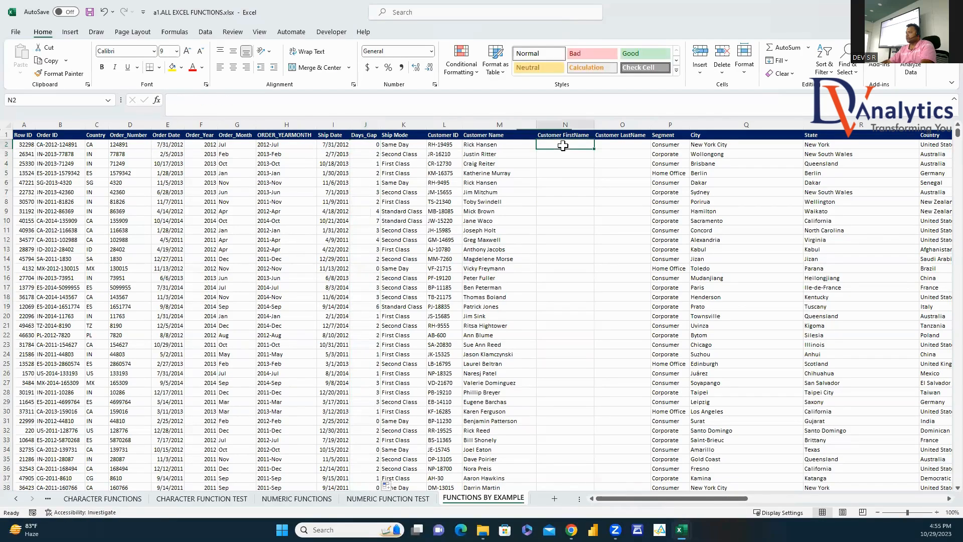
text(=MID()
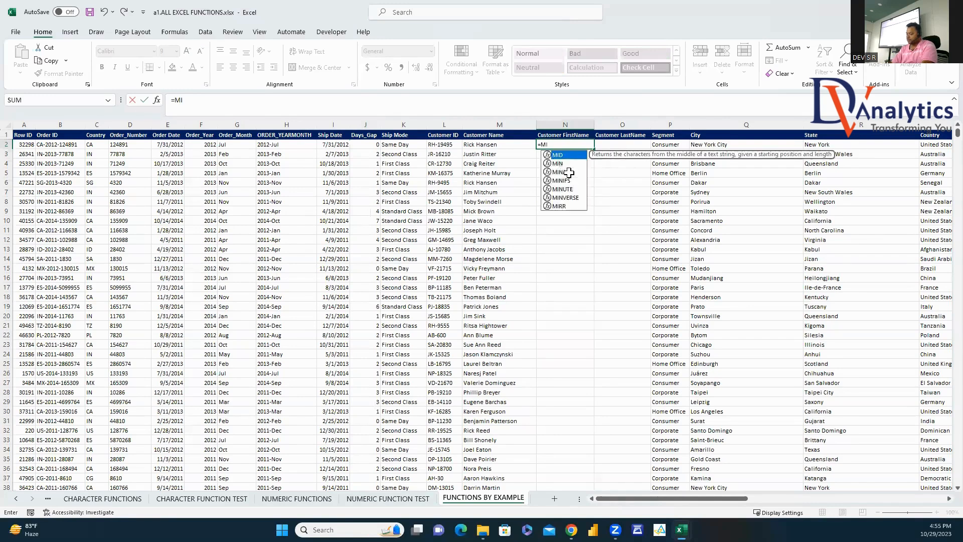
click(489, 145)
text(,)
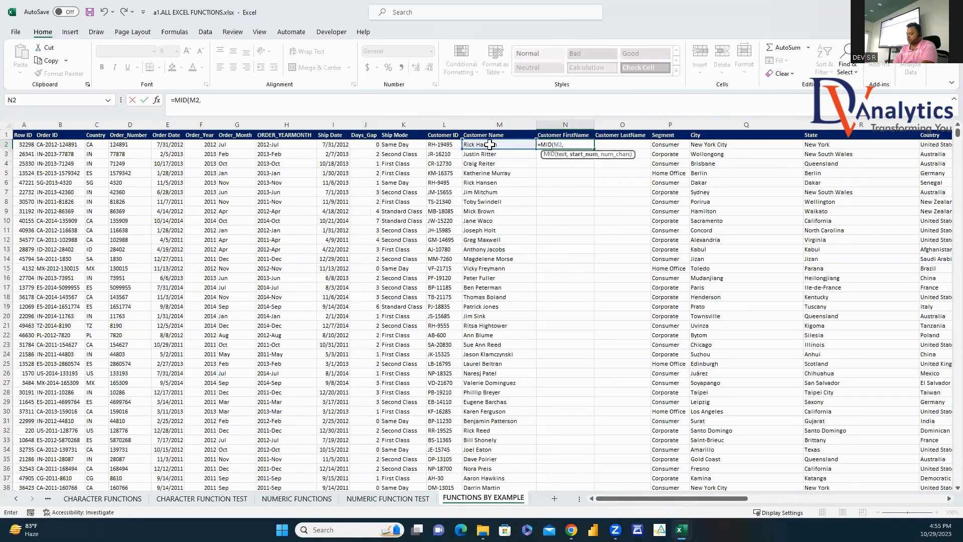
text(1,FIND(" C)
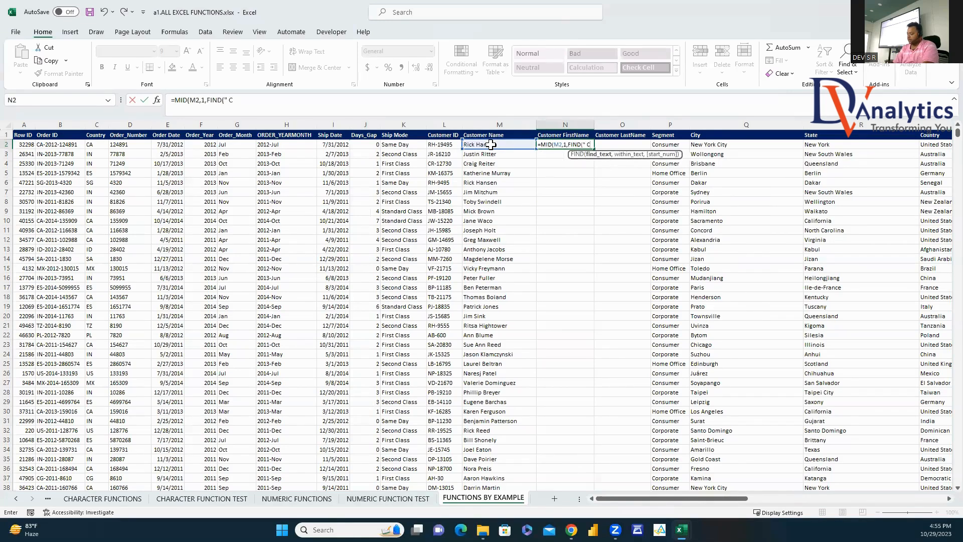
text(",)
click(490, 144)
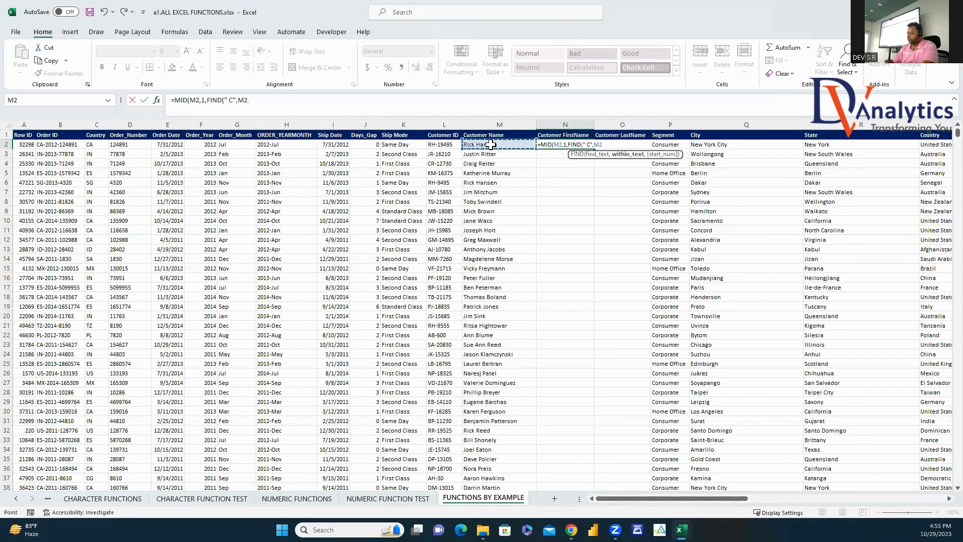
text()-1)
key(Return)
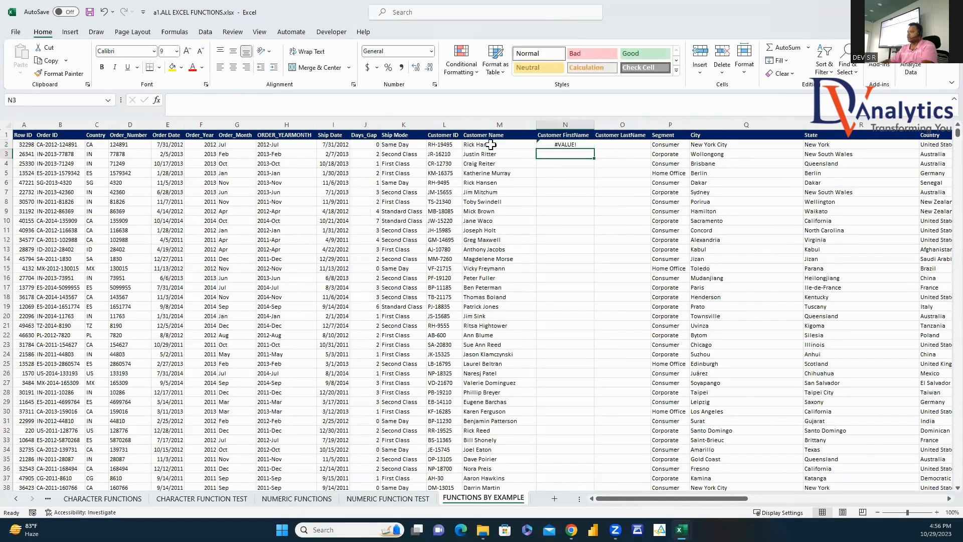
Step: Correct N2 to =MID(M2,1,FIND(" ",M2)-1), fixing #VALUE!, and fill it down column N
click(580, 138)
click(576, 144)
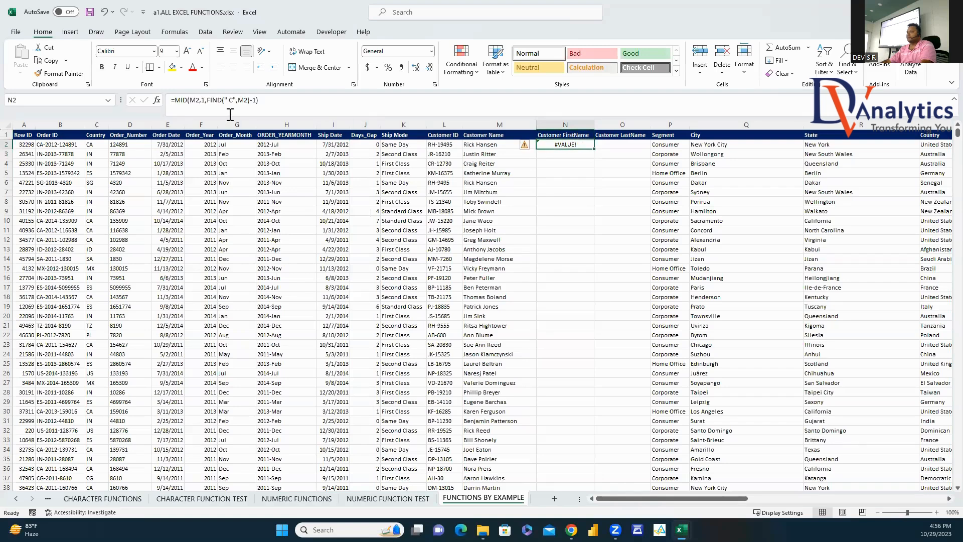
click(235, 99)
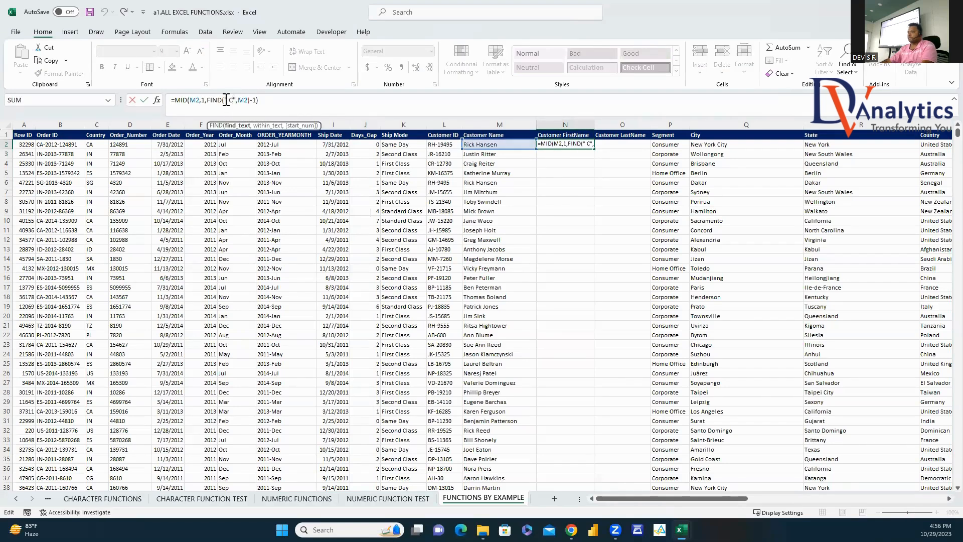
click(264, 99)
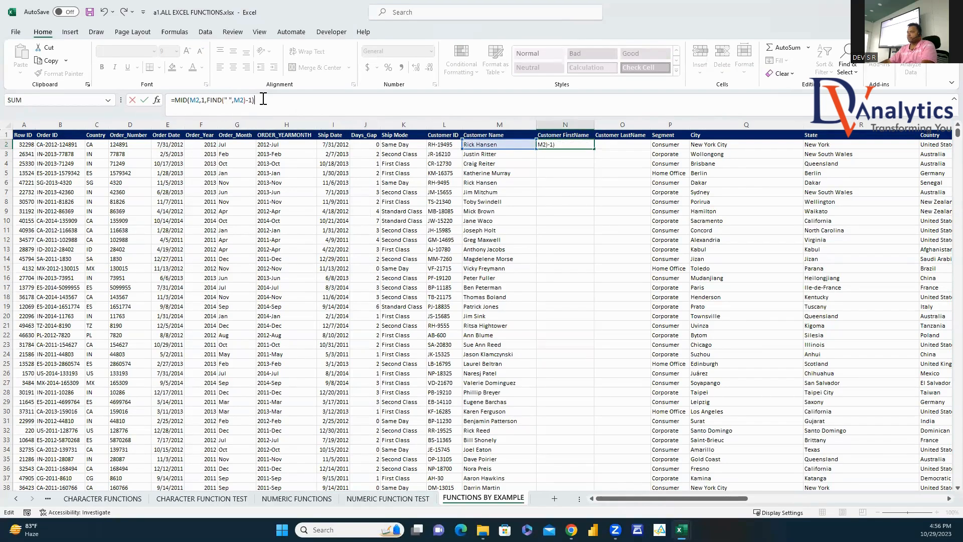
key(Return)
click(568, 144)
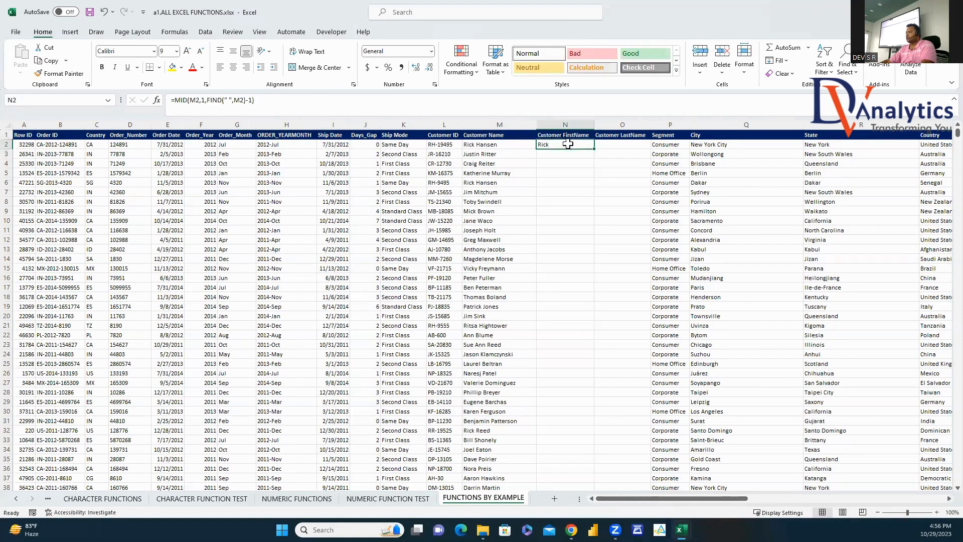
double_click(596, 151)
Step: Enter =MID(M2,FIND(" ",M2)+1,20) in O2 for last names and fill it down column O
key(Right)
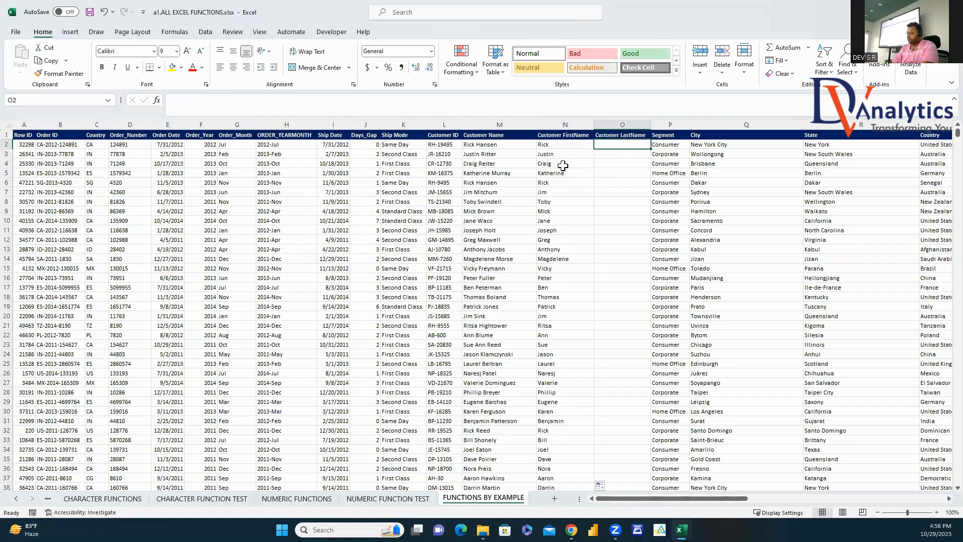
text(=MID()
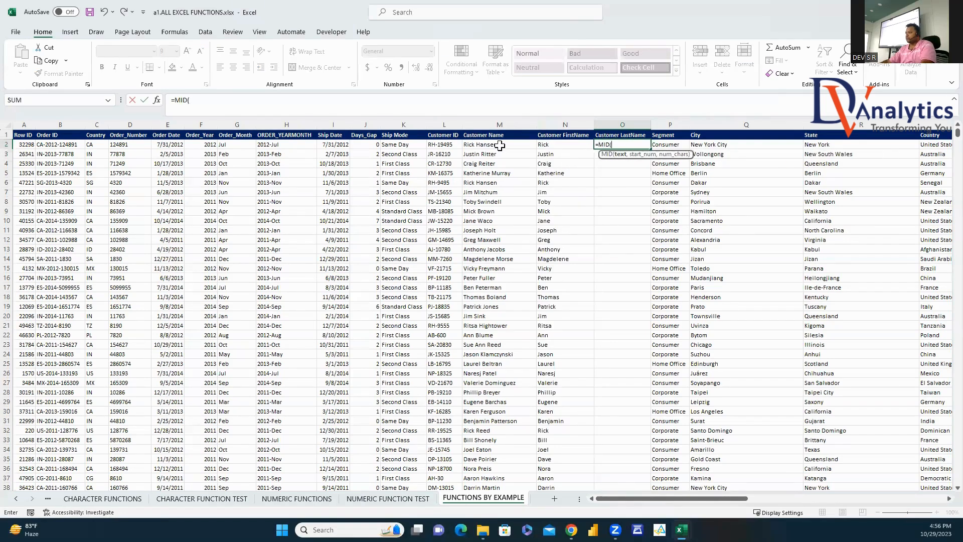
click(500, 145)
text(,FIND)
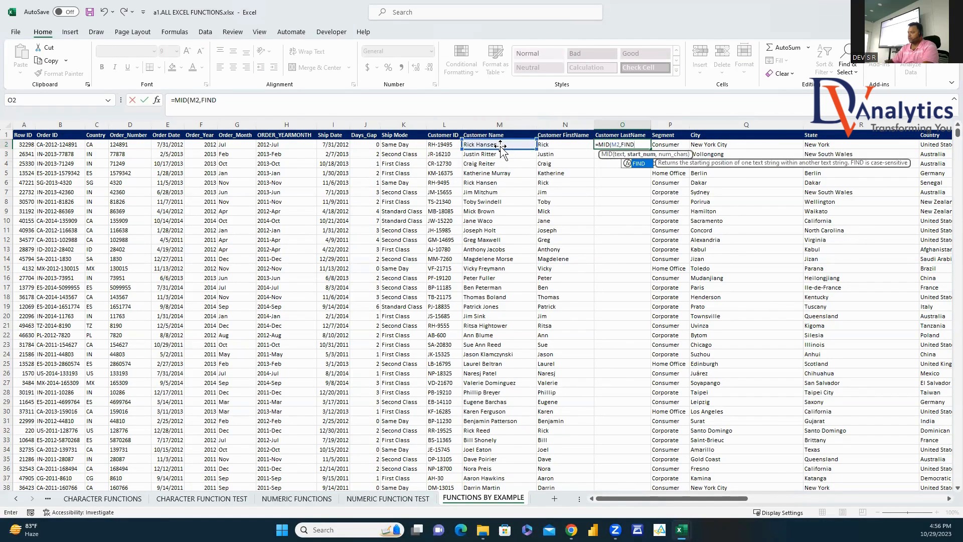
text((" ",)
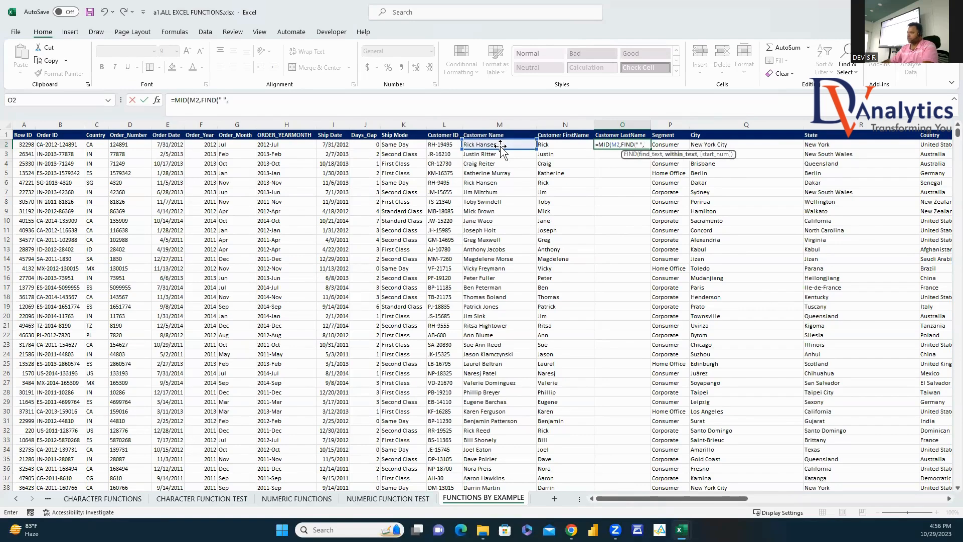
click(499, 145)
text())
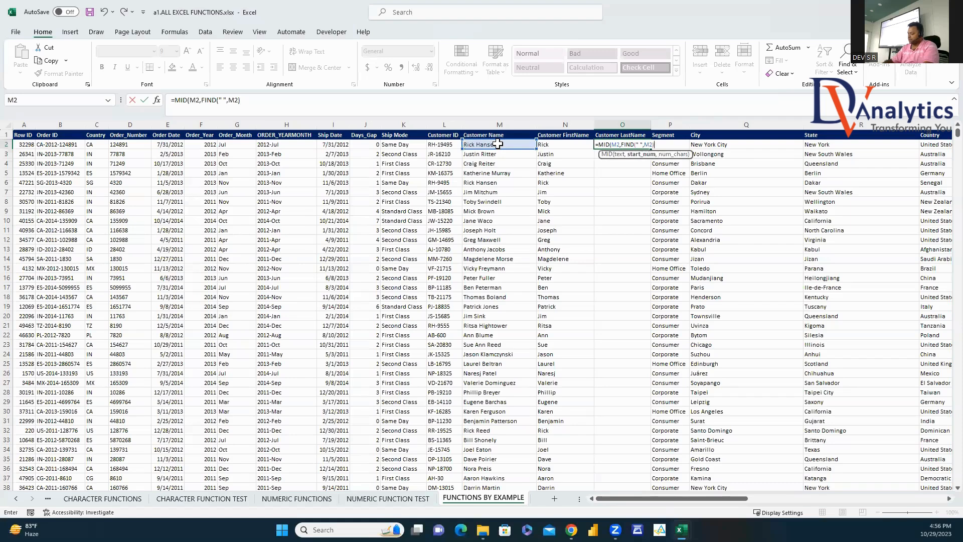
text(+1,20)
key(Return)
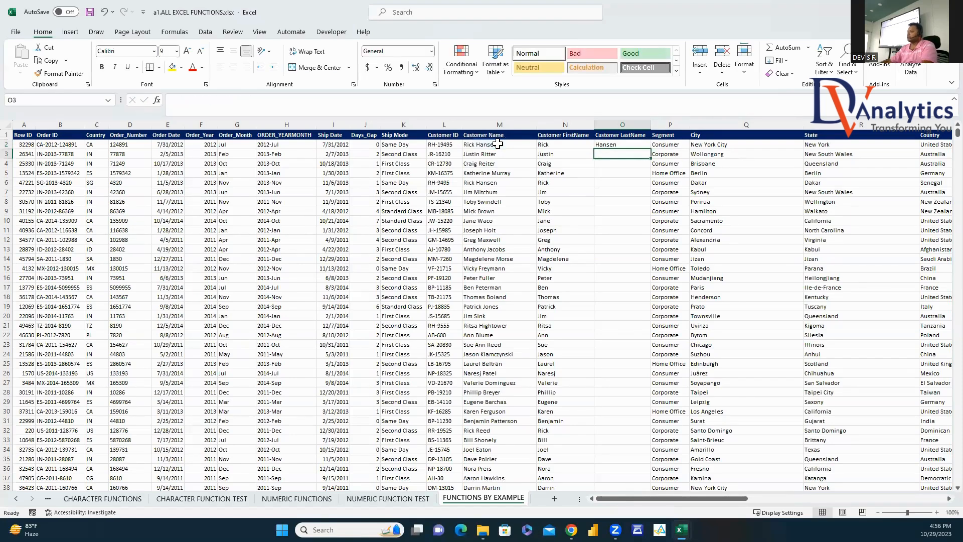
key(Up)
double_click(650, 150)
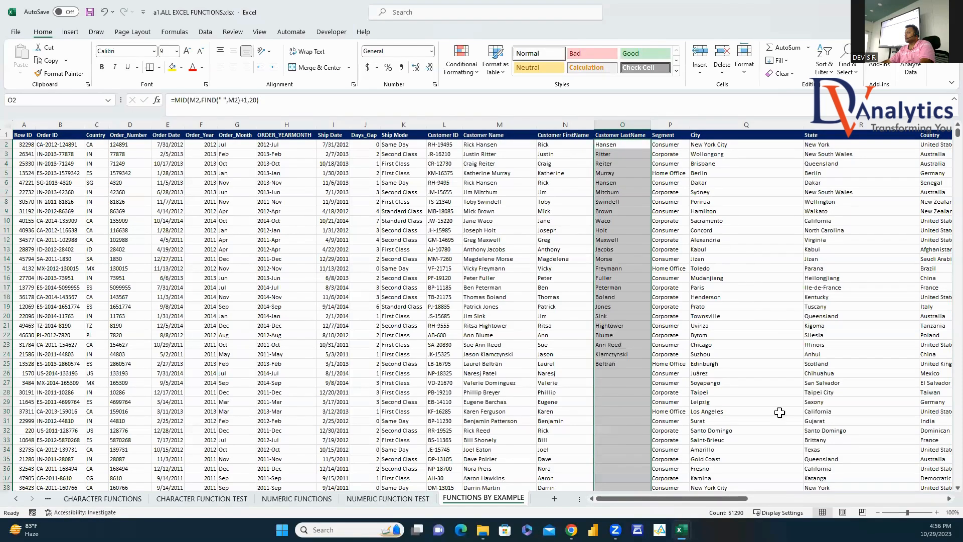
drag(755, 499, 831, 510)
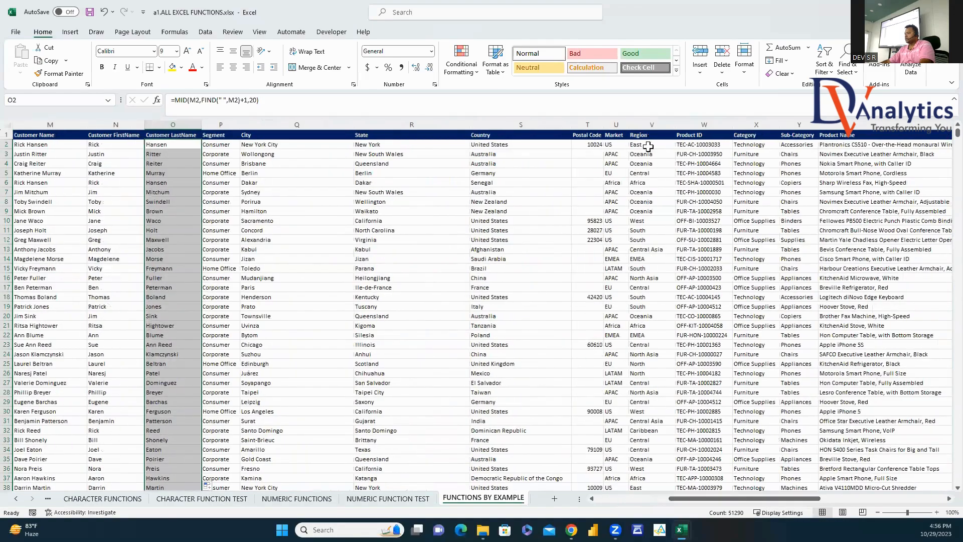
click(588, 124)
key(ctrl+f)
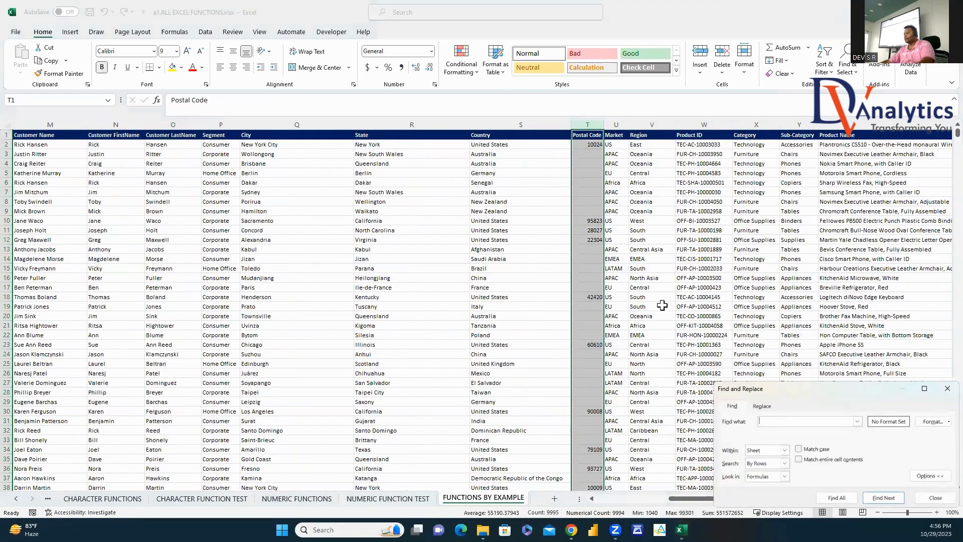
key(ctrl+h)
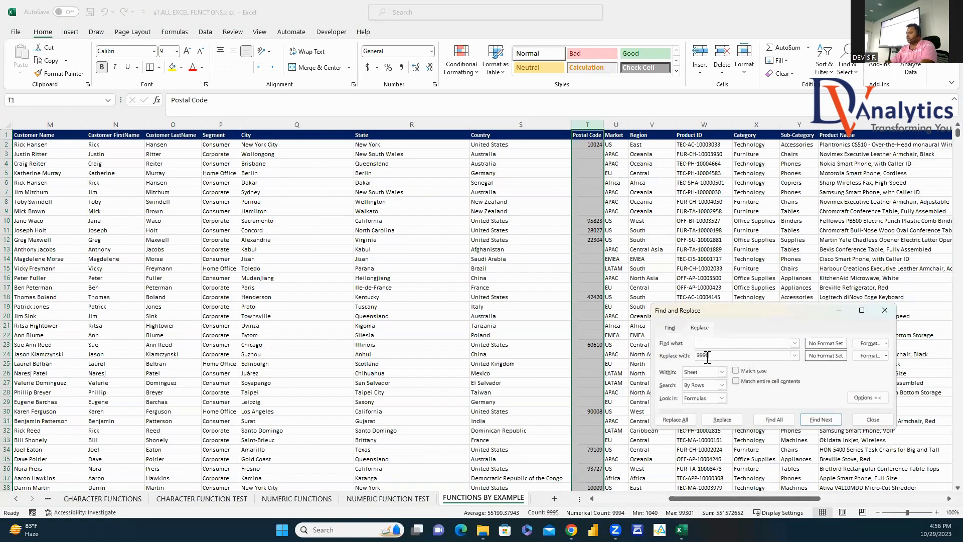
text(99999)
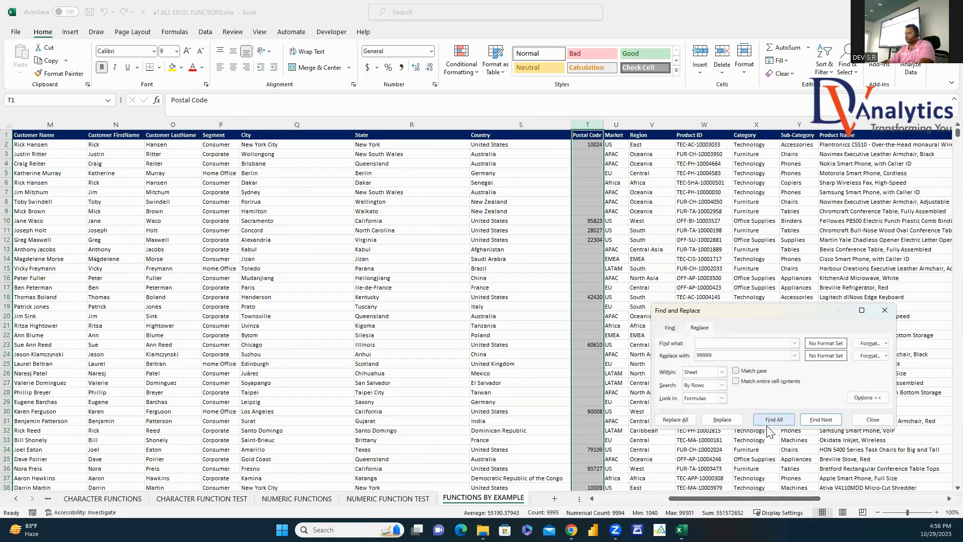
click(691, 418)
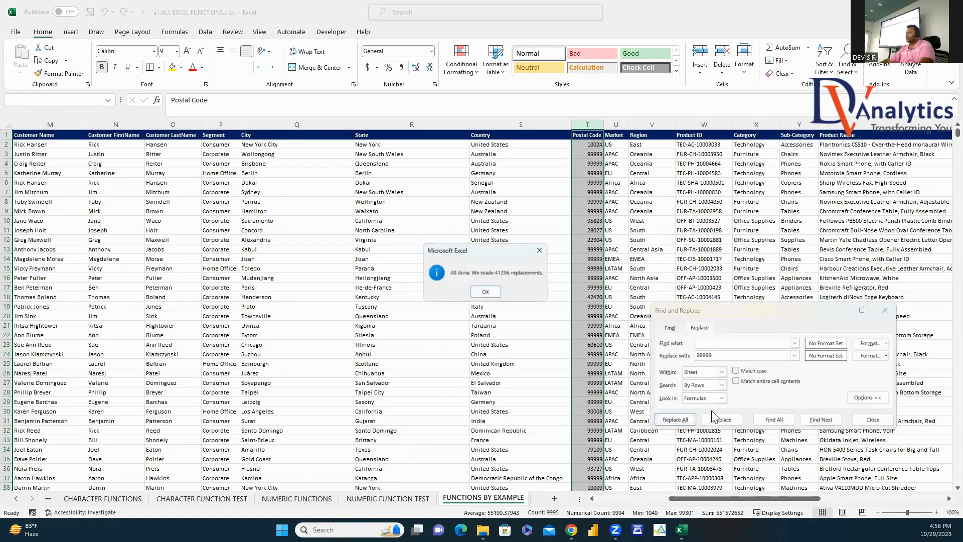
click(488, 293)
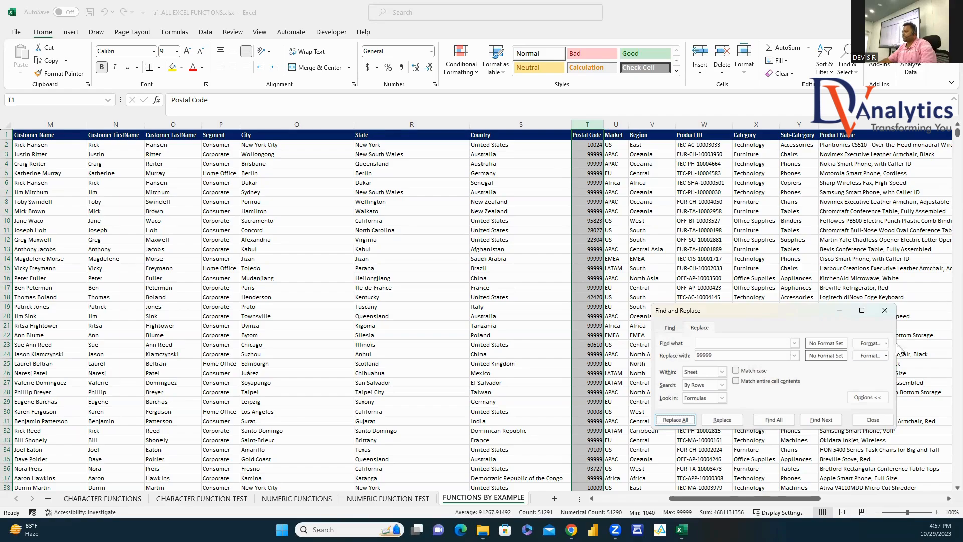
click(885, 310)
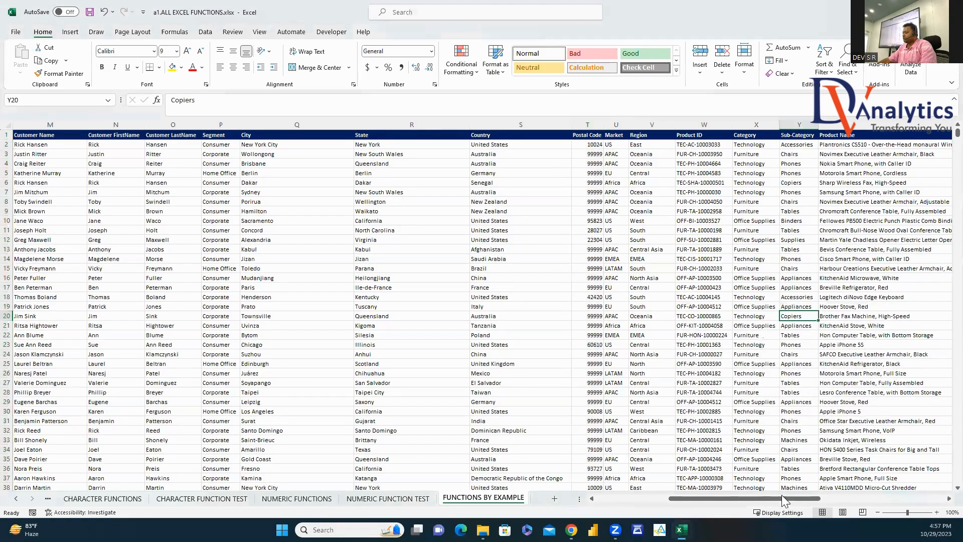
Step: Enter =AA2*AC2 in AD2 for Discount Amount and fill it down column AD
drag(782, 497, 898, 505)
click(602, 144)
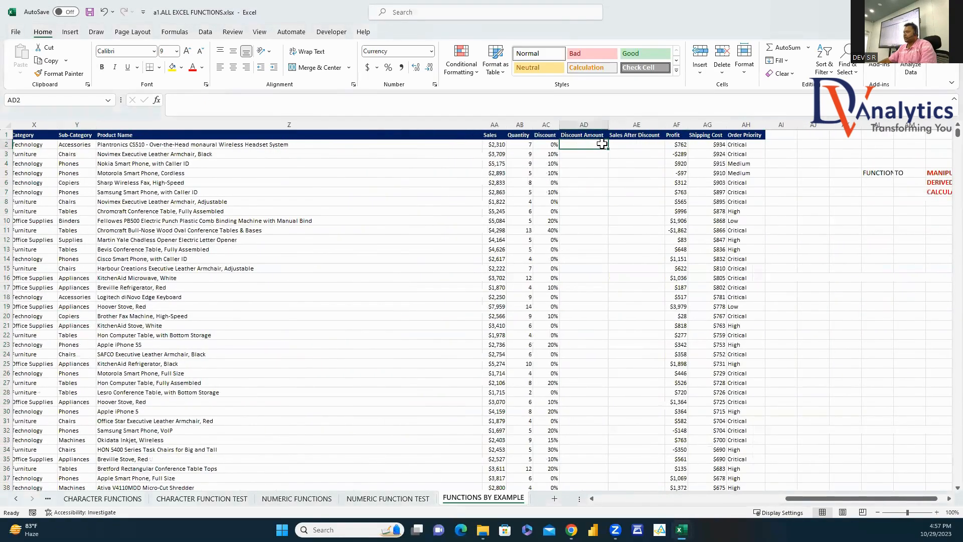
text(=)
click(497, 145)
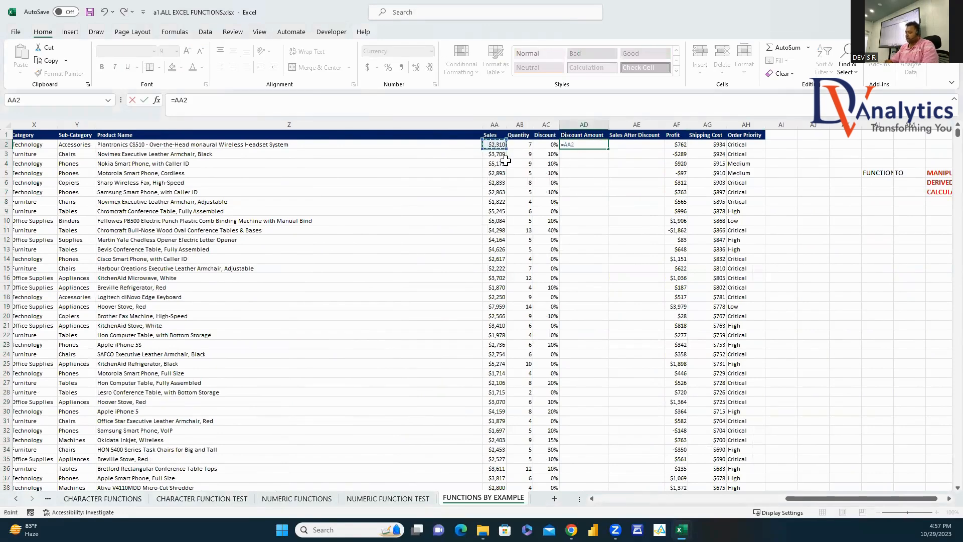
text(*)
click(549, 145)
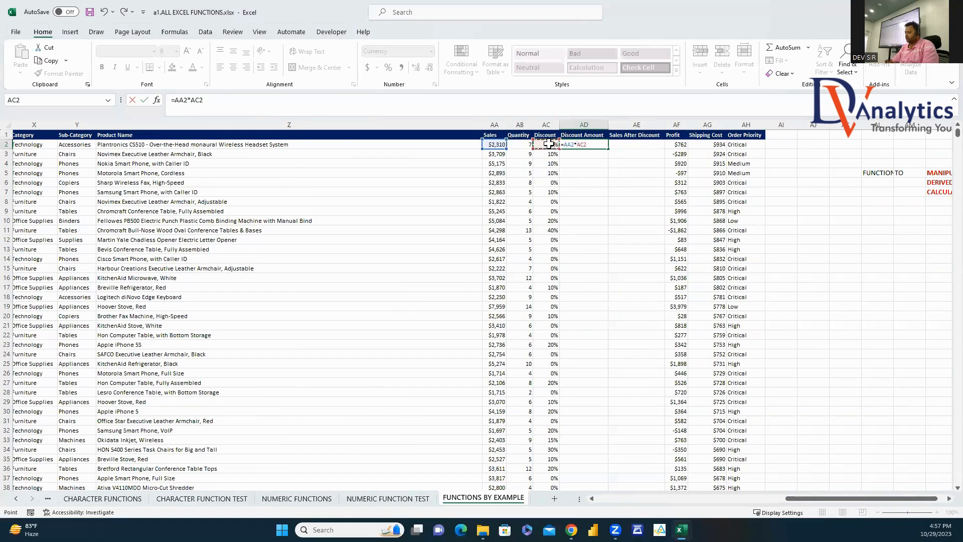
key(Return)
click(602, 145)
double_click(608, 149)
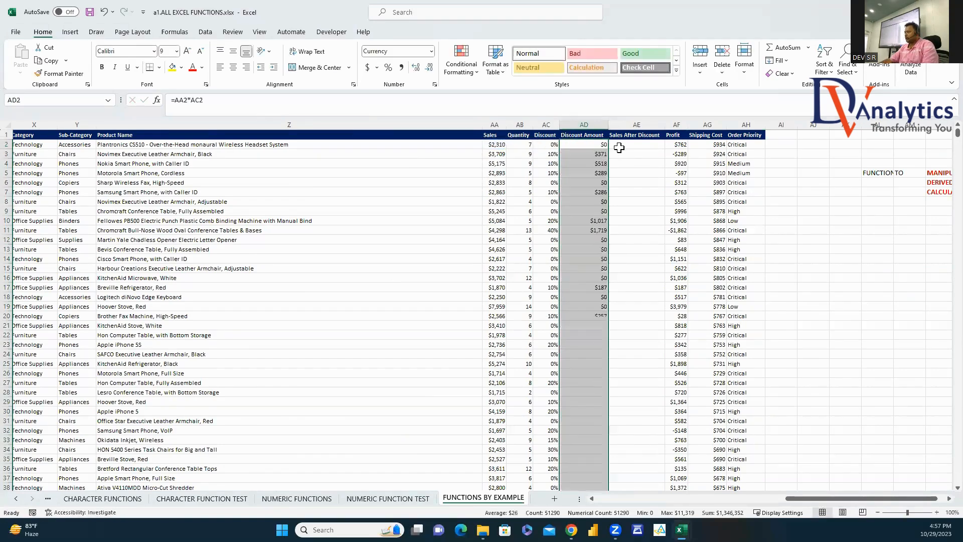
Step: Enter =AA2-AD2 in AE2 for Sales After Discount and fill it down column AE
click(619, 145)
text(=)
click(495, 145)
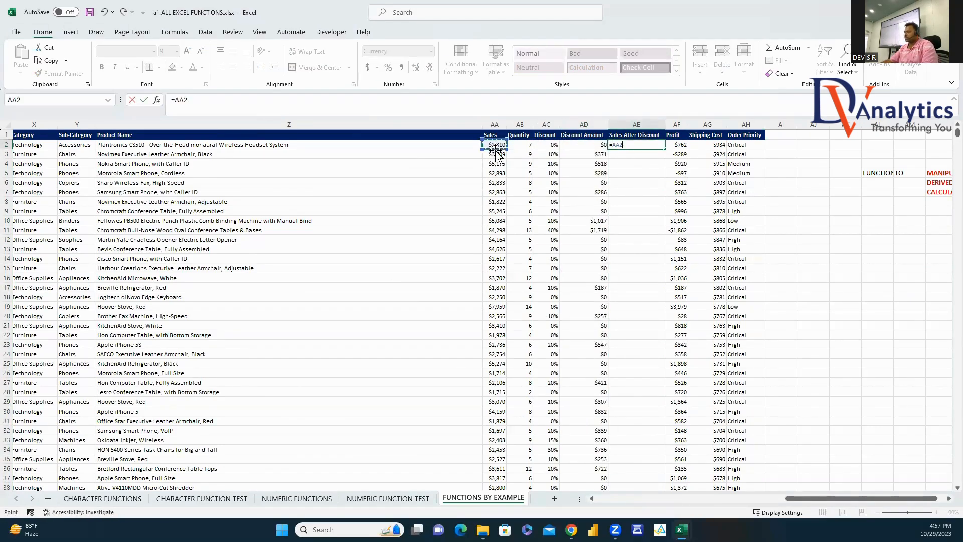
text(-)
click(586, 145)
key(Return)
click(657, 146)
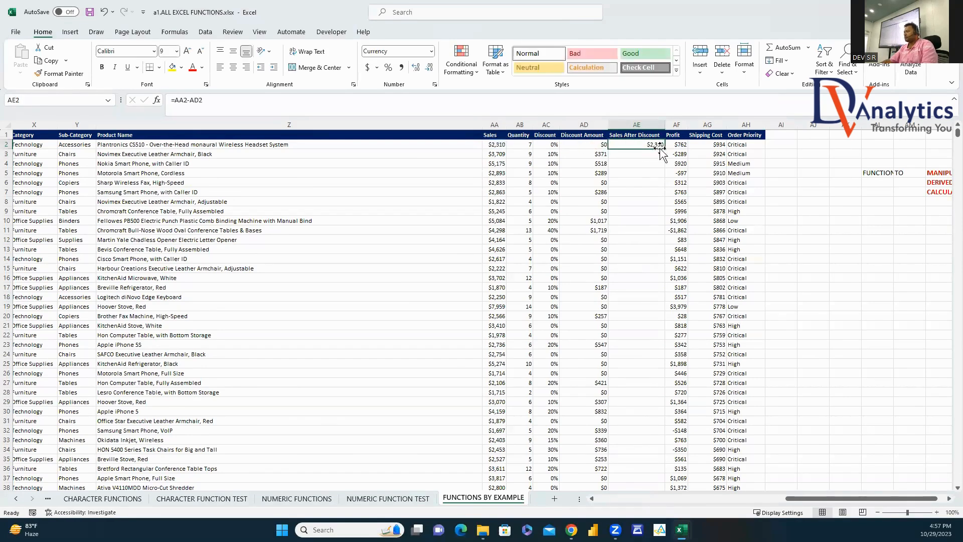
double_click(664, 149)
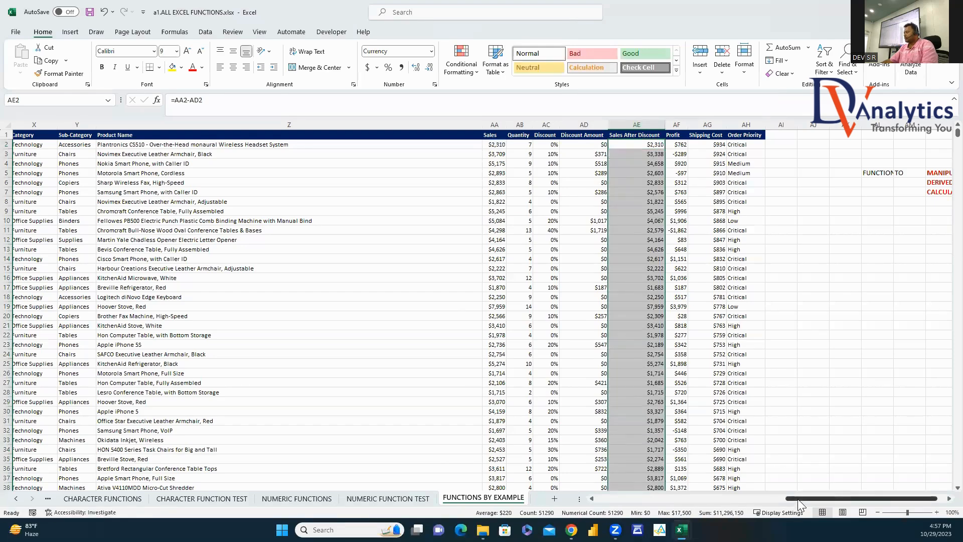
scroll(798, 499, right, 1)
click(836, 173)
Step: Review the MANIPULATIVE, DERIVED and CALCULATIVE FIELD legend, then return to the Country column
click(910, 174)
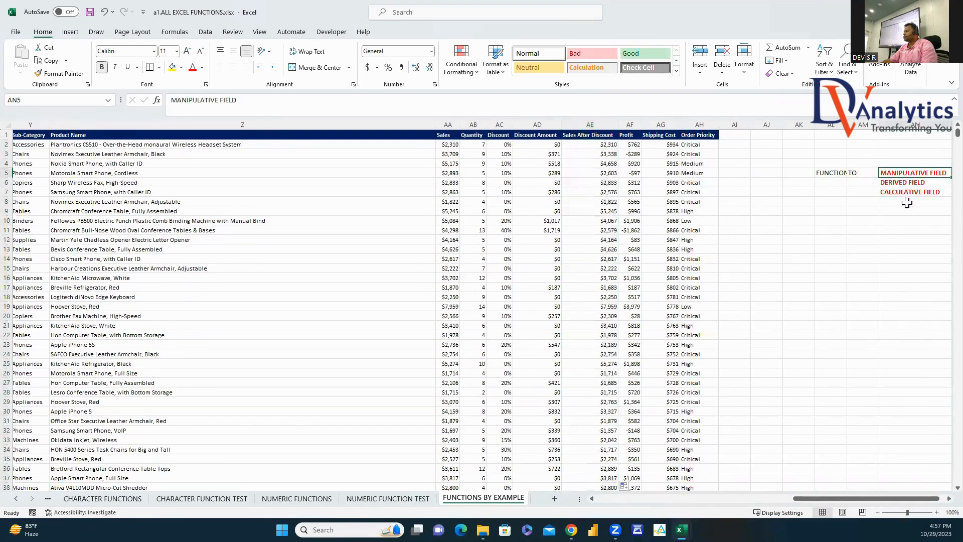
click(896, 186)
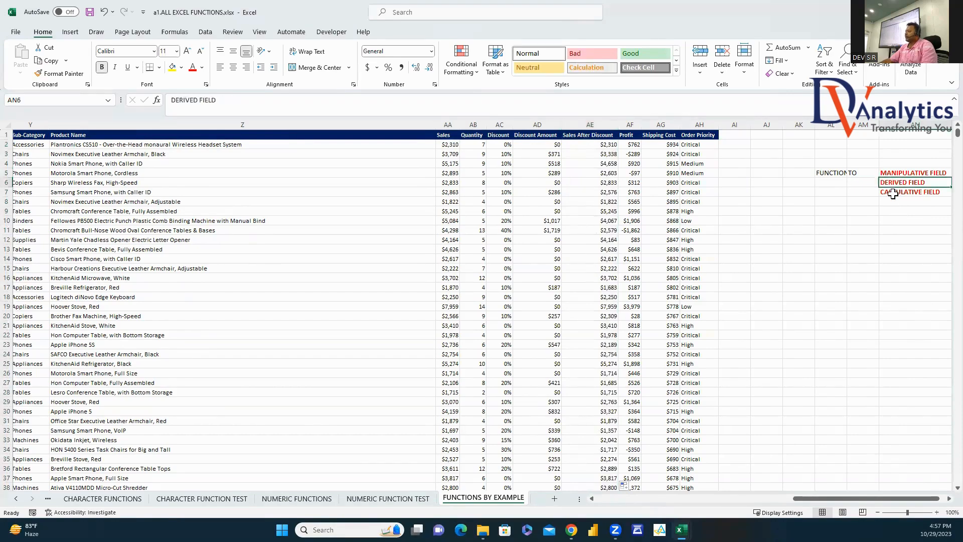
click(895, 192)
drag(882, 499, 685, 499)
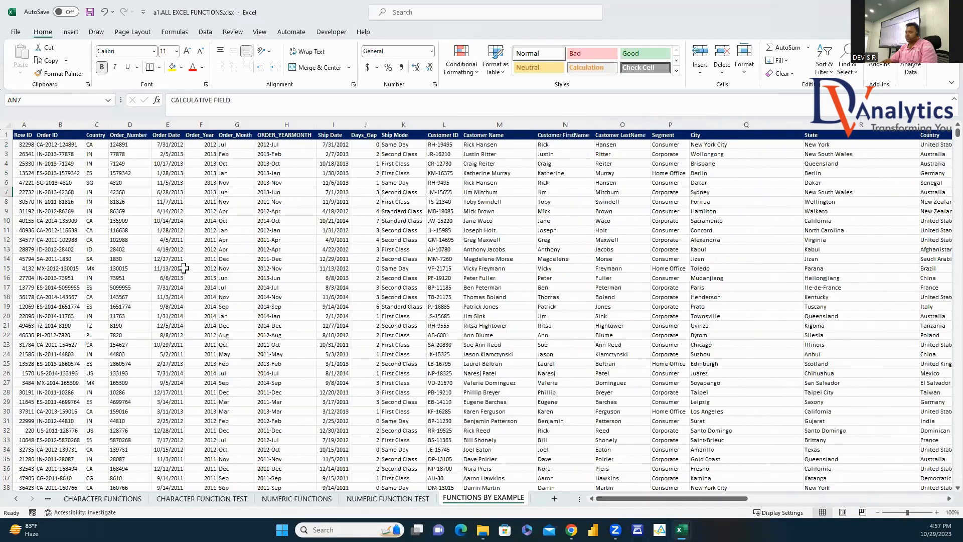
click(74, 145)
click(101, 145)
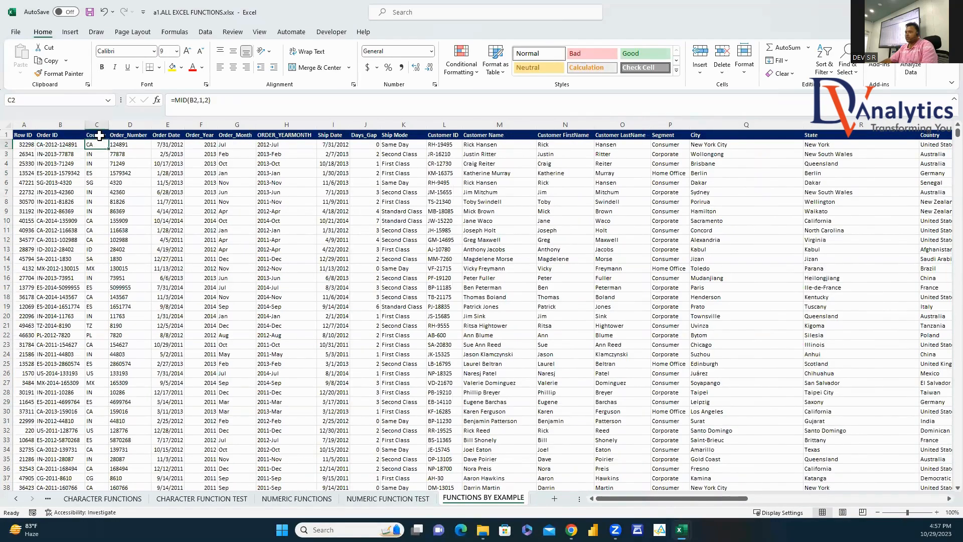
Step: Add a MANIPULATIVE FIELD comment to the Country header
right_click(100, 135)
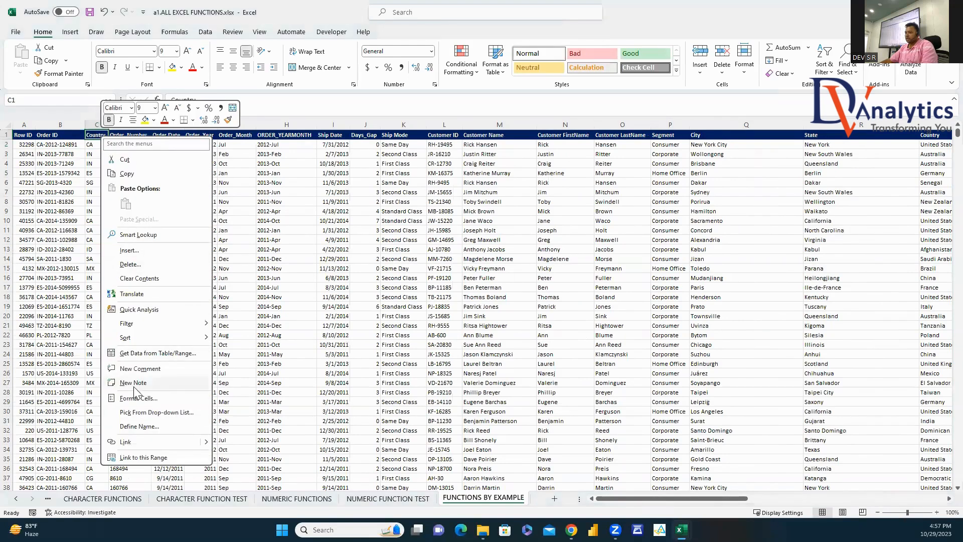
click(140, 369)
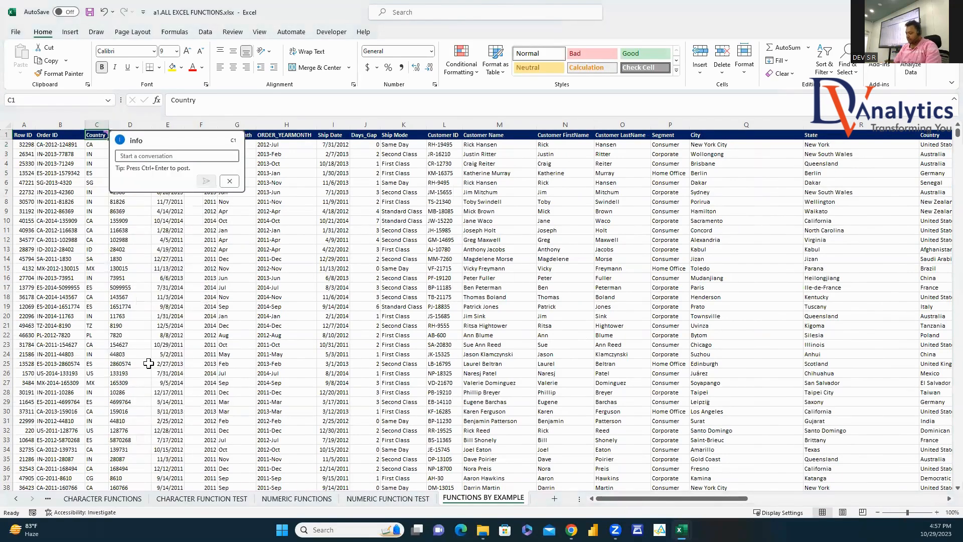
text(MA IPULATIVE )
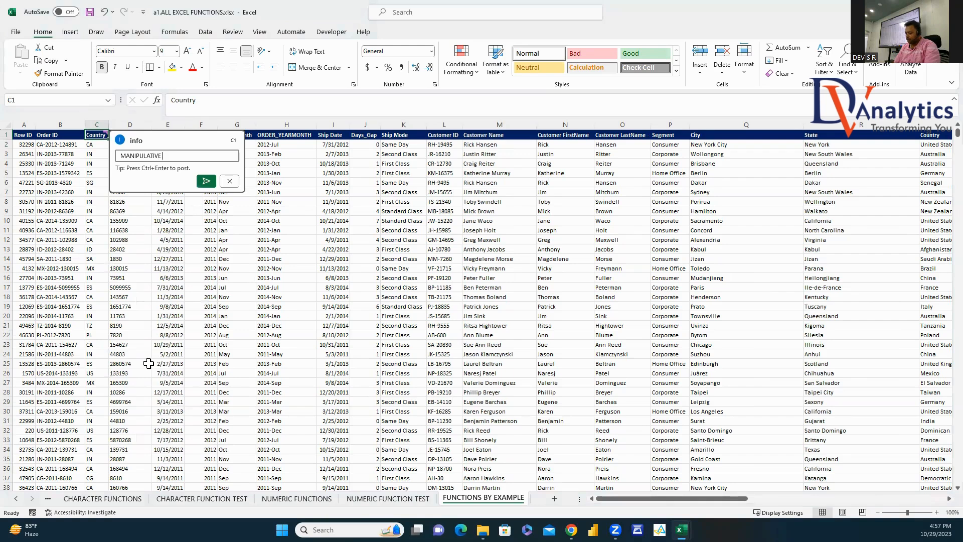
text(FIELD)
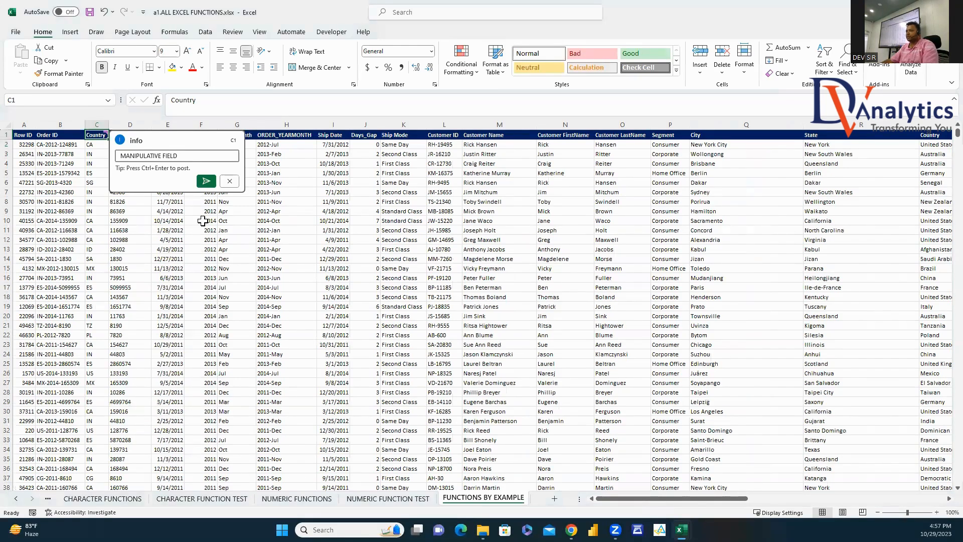
click(206, 181)
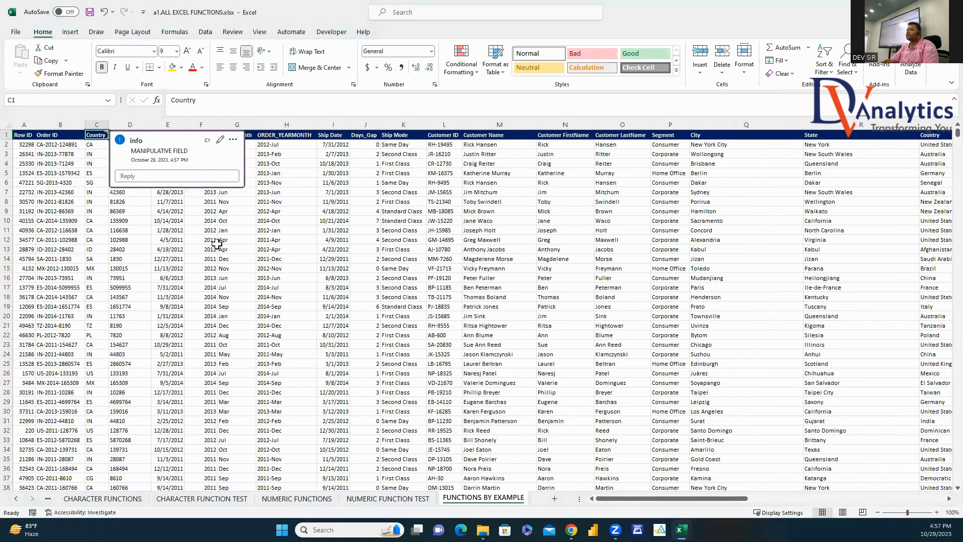
click(260, 189)
Step: Add a DERIVED FIELD comment to the Order_Year header
click(208, 142)
right_click(207, 142)
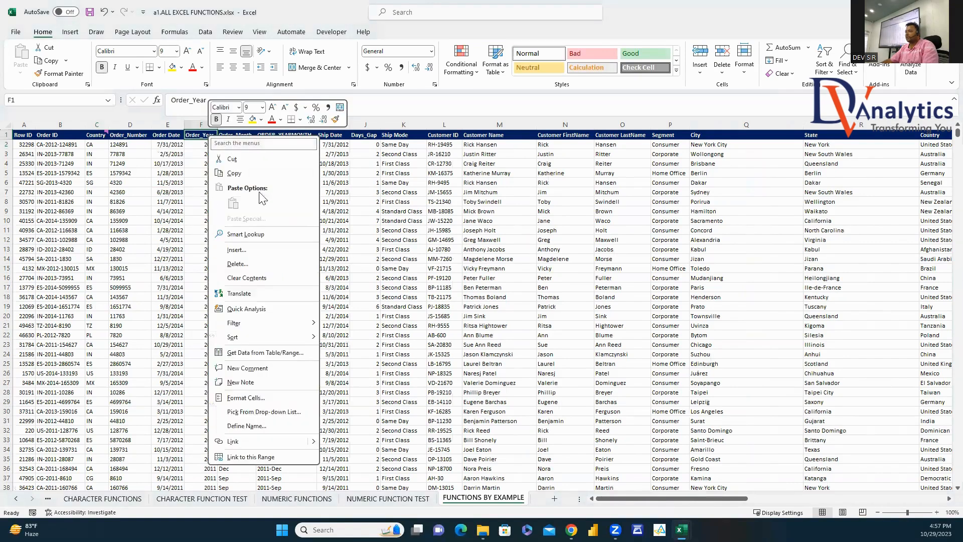
click(249, 370)
text(DERIVE)
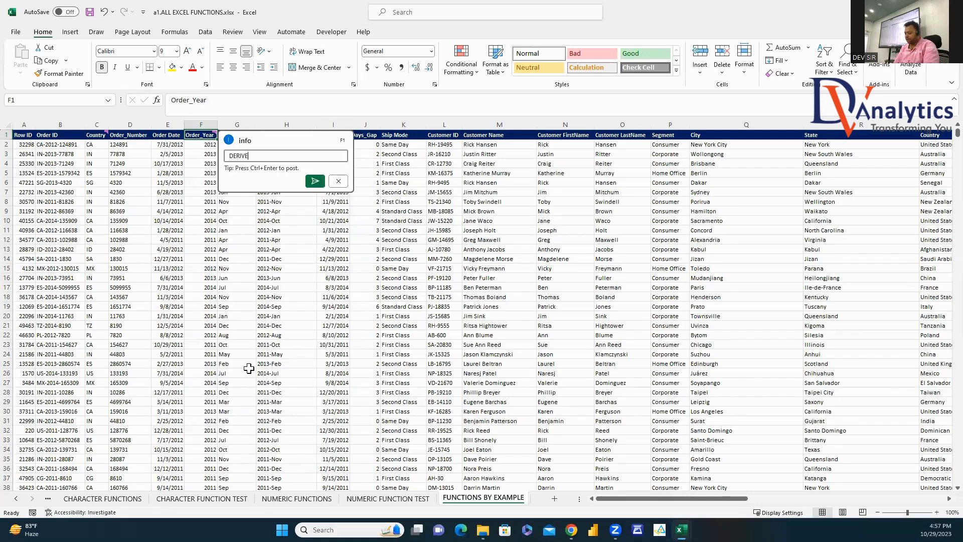
text(D FIELD)
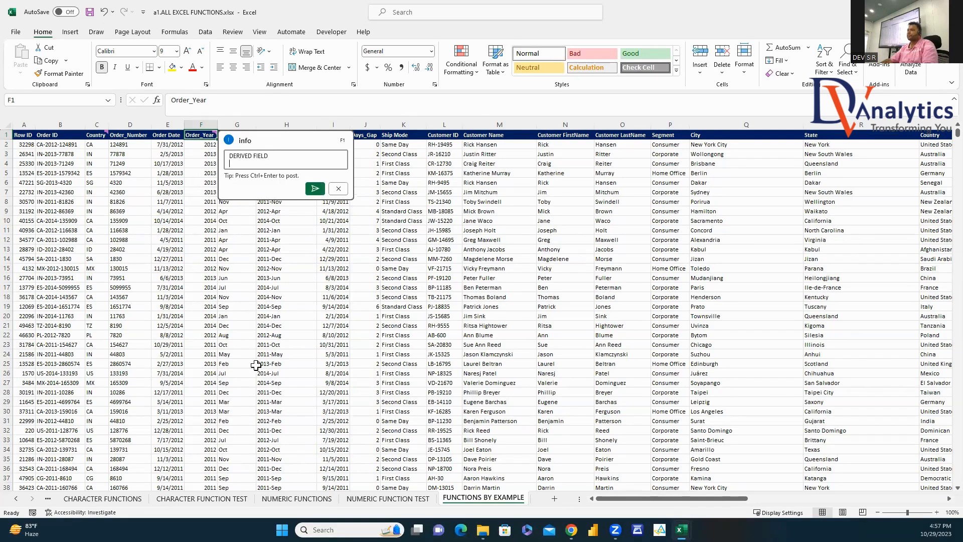
click(315, 180)
click(167, 231)
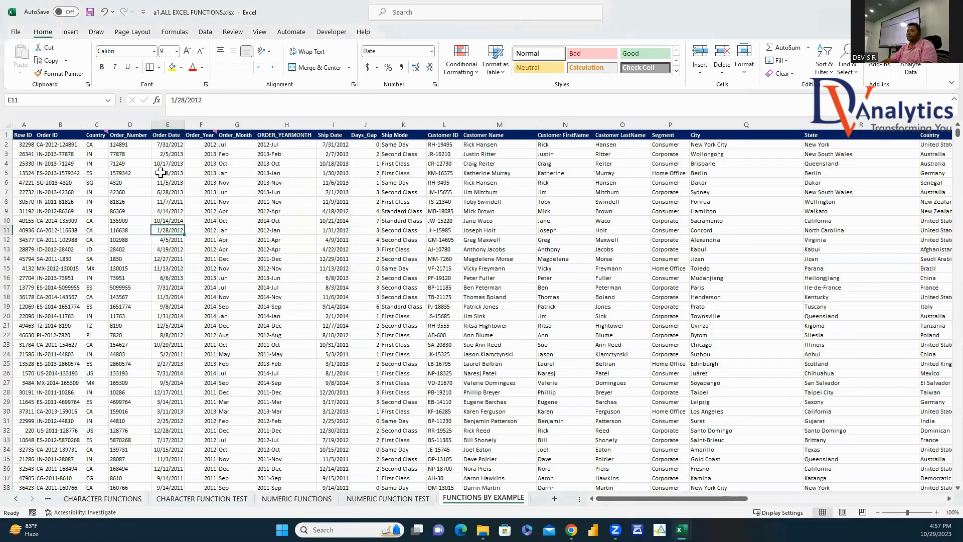
Step: Add a DERIVED FIELD comment to the Days_Gap header
click(173, 145)
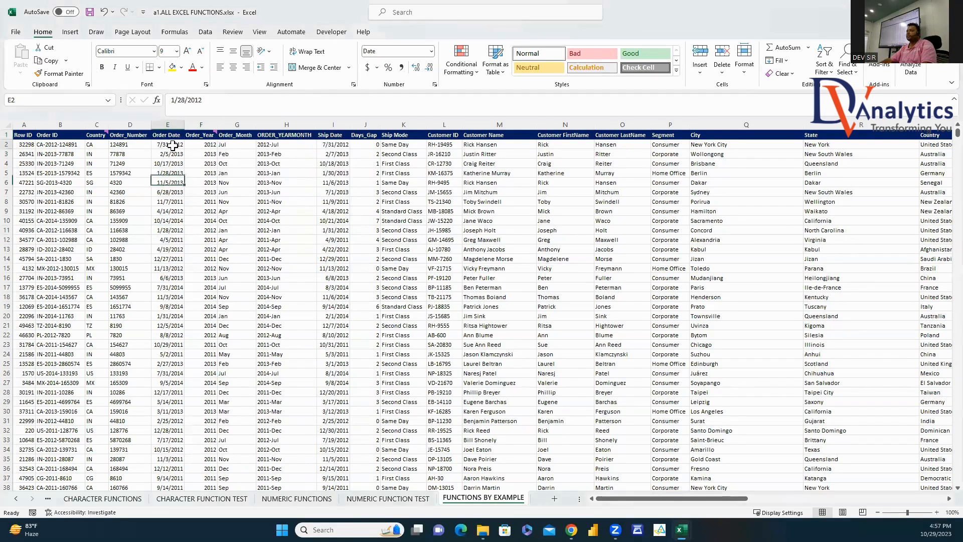
right_click(375, 137)
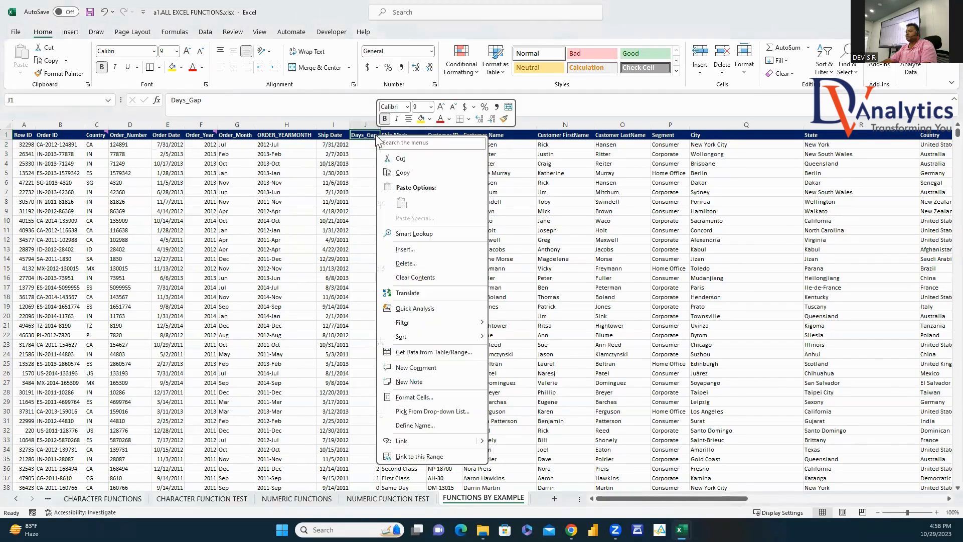
click(423, 369)
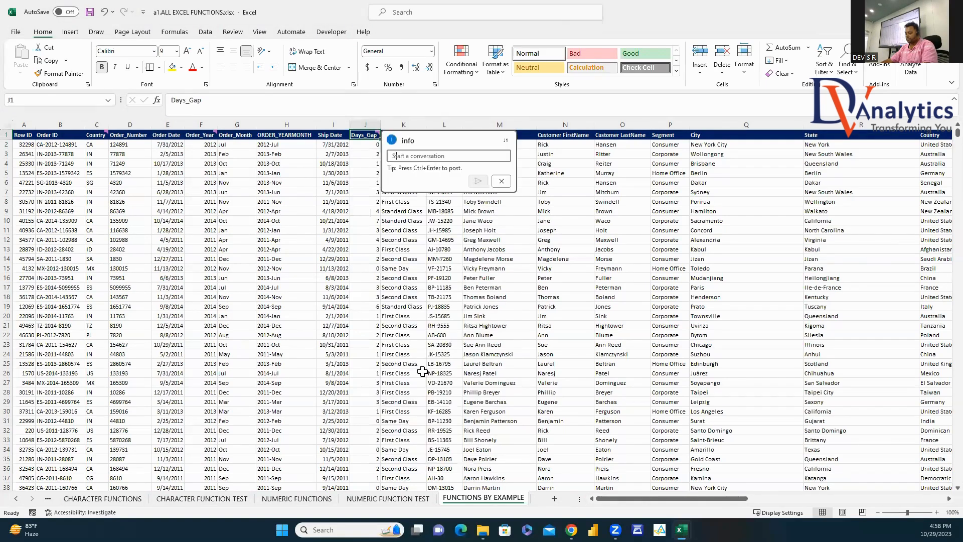
text(DERIVED FIE)
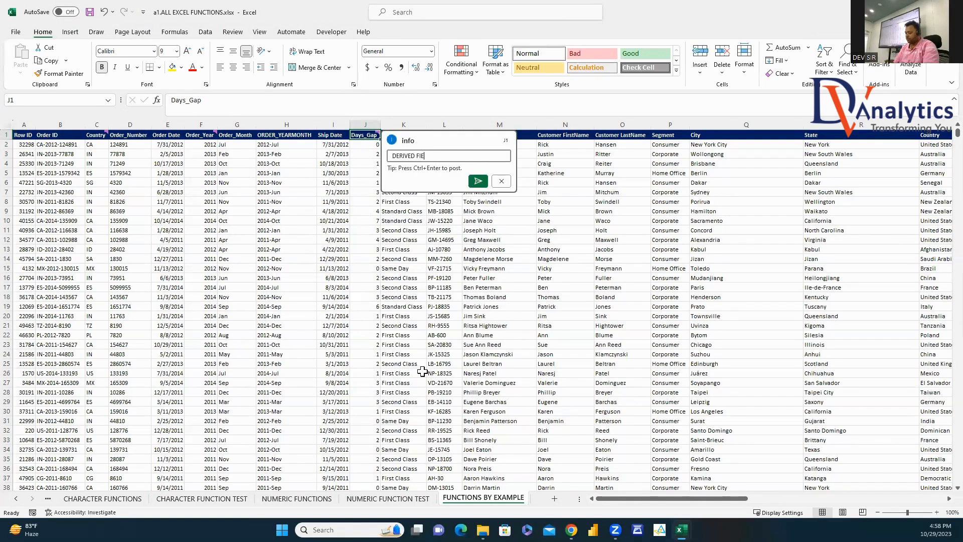
text(LD)
click(478, 181)
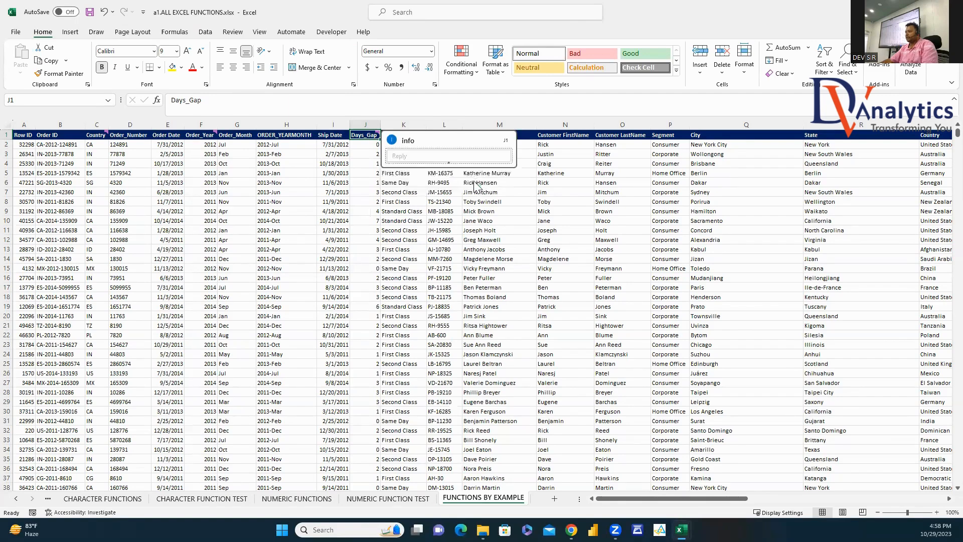
click(657, 207)
Step: Add a MANIPULATIVE FIELD comment to the Customer FirstName header
click(564, 145)
click(572, 133)
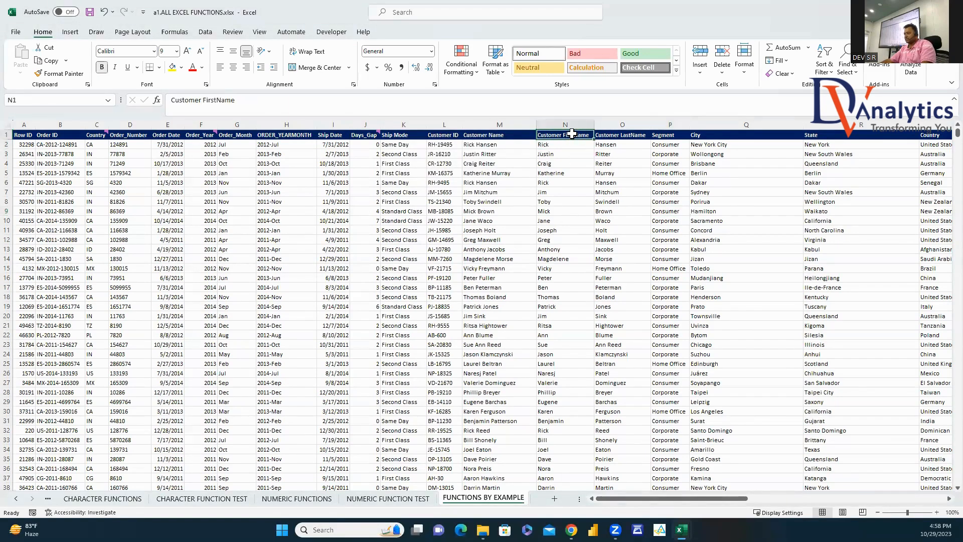
right_click(572, 134)
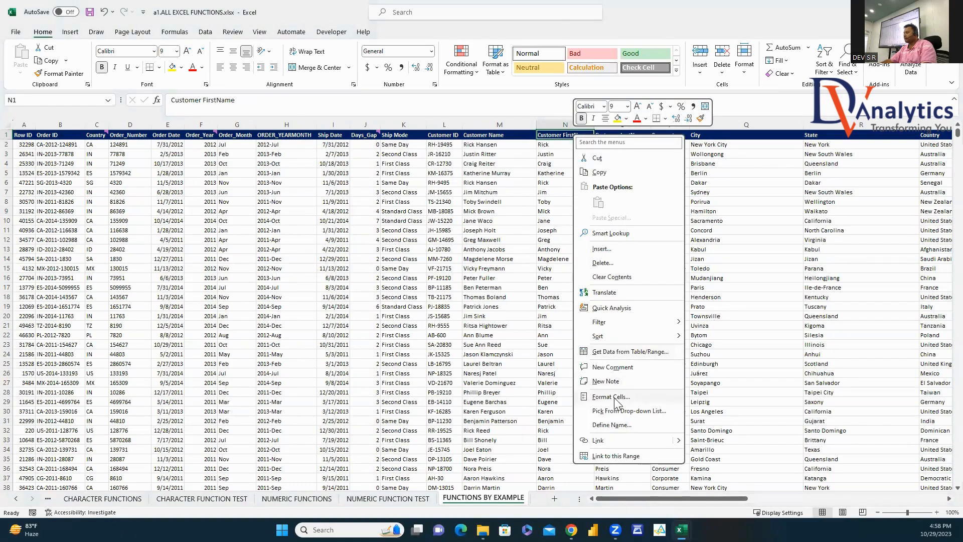
click(611, 368)
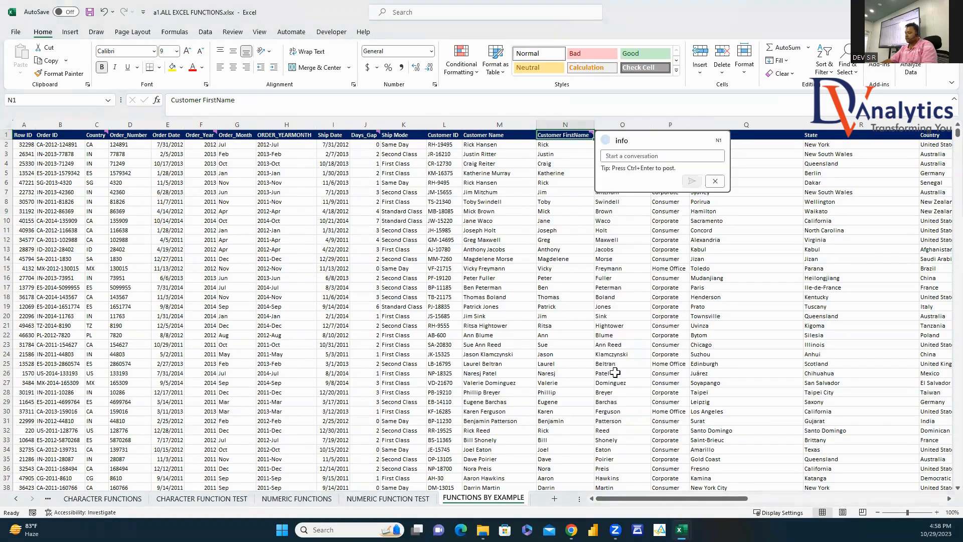
text(MANIPULATIV)
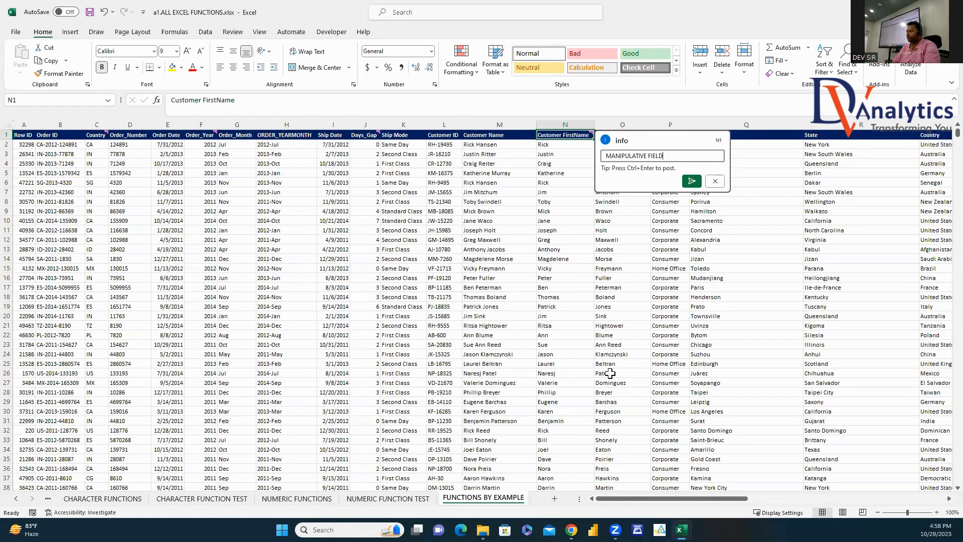
click(692, 181)
Step: Add a CALCULATIVE FIELD comment to the Discount Amount header
drag(721, 499, 902, 500)
click(697, 136)
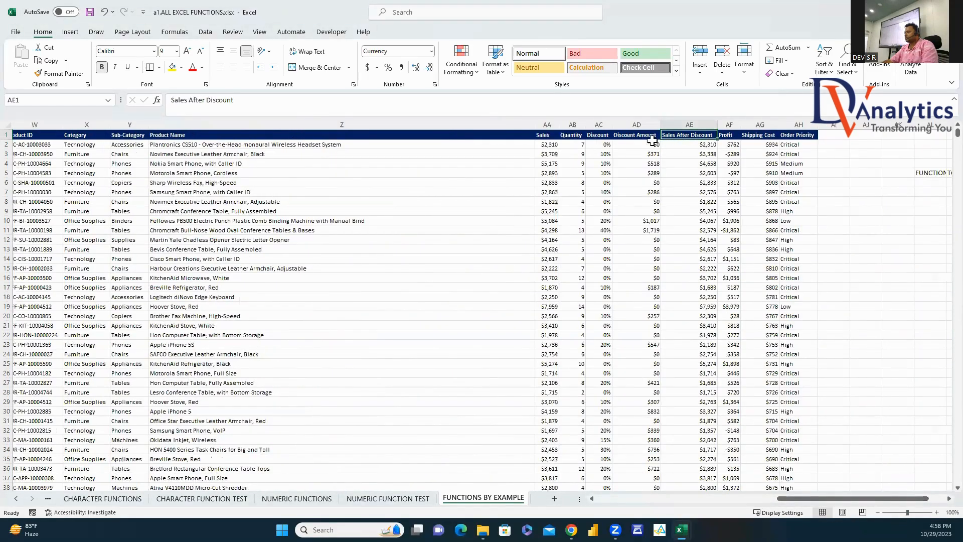
click(653, 138)
right_click(653, 139)
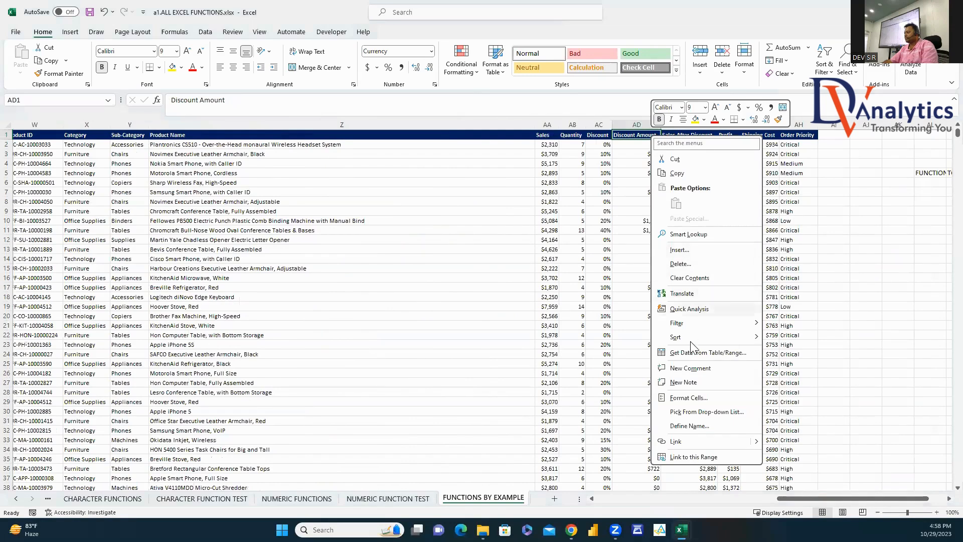
click(688, 369)
text(CALCULATIVE FIELD)
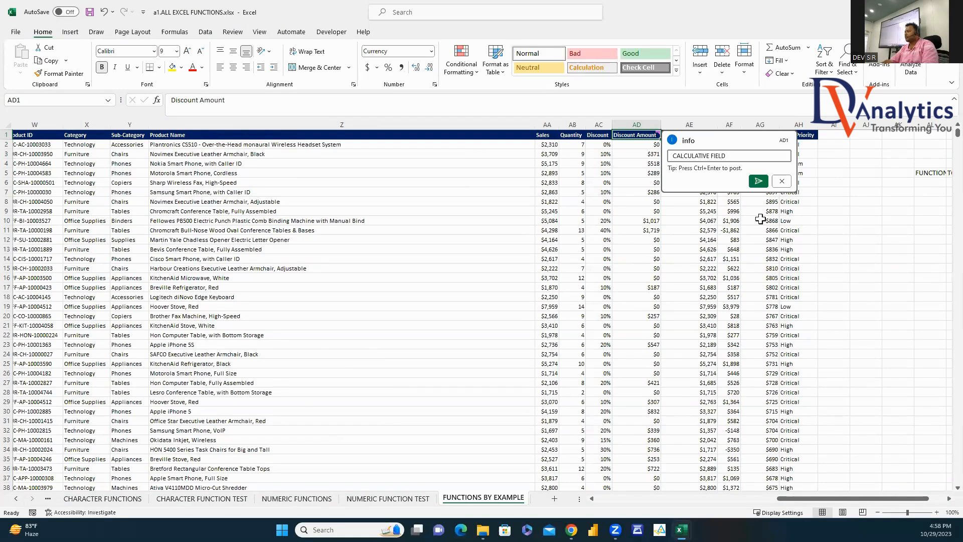
click(760, 183)
drag(840, 498, 932, 507)
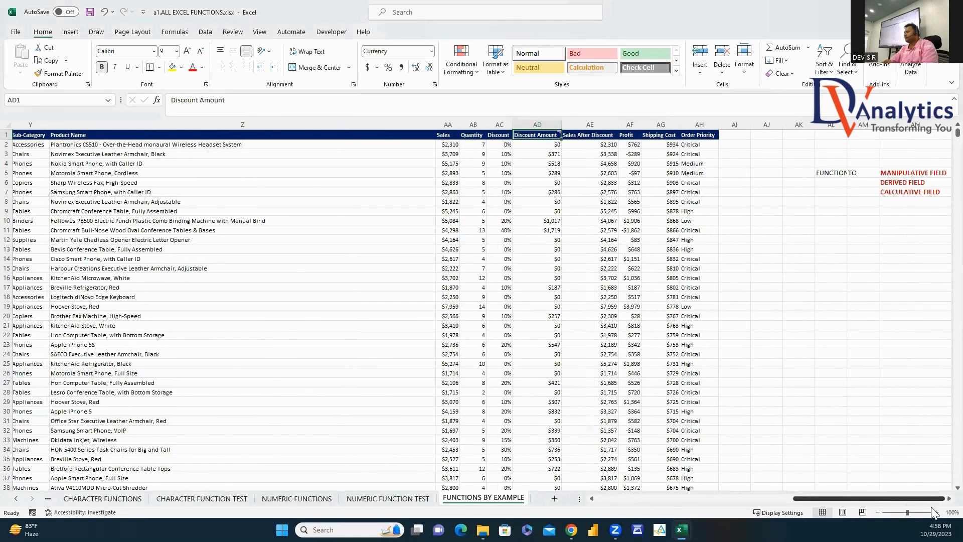
drag(909, 278, 908, 269)
click(911, 175)
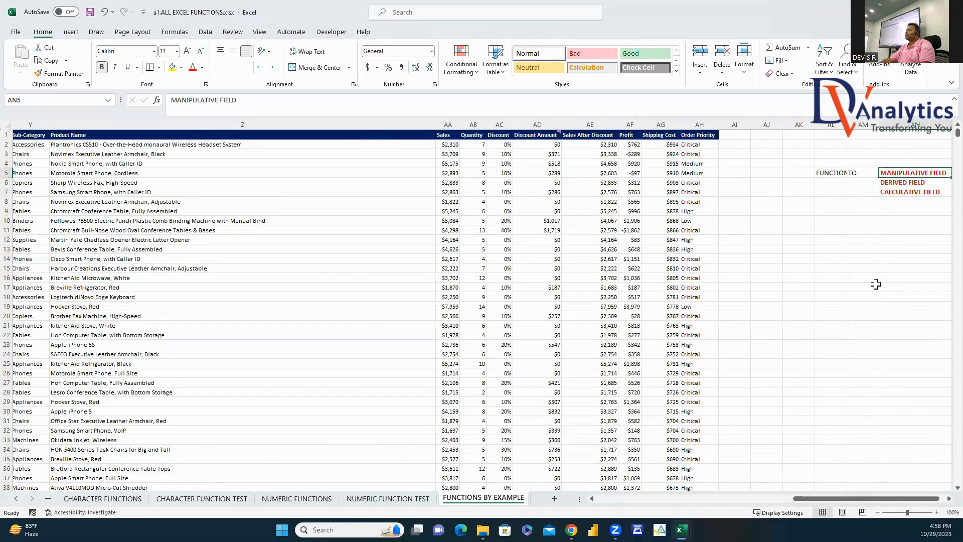